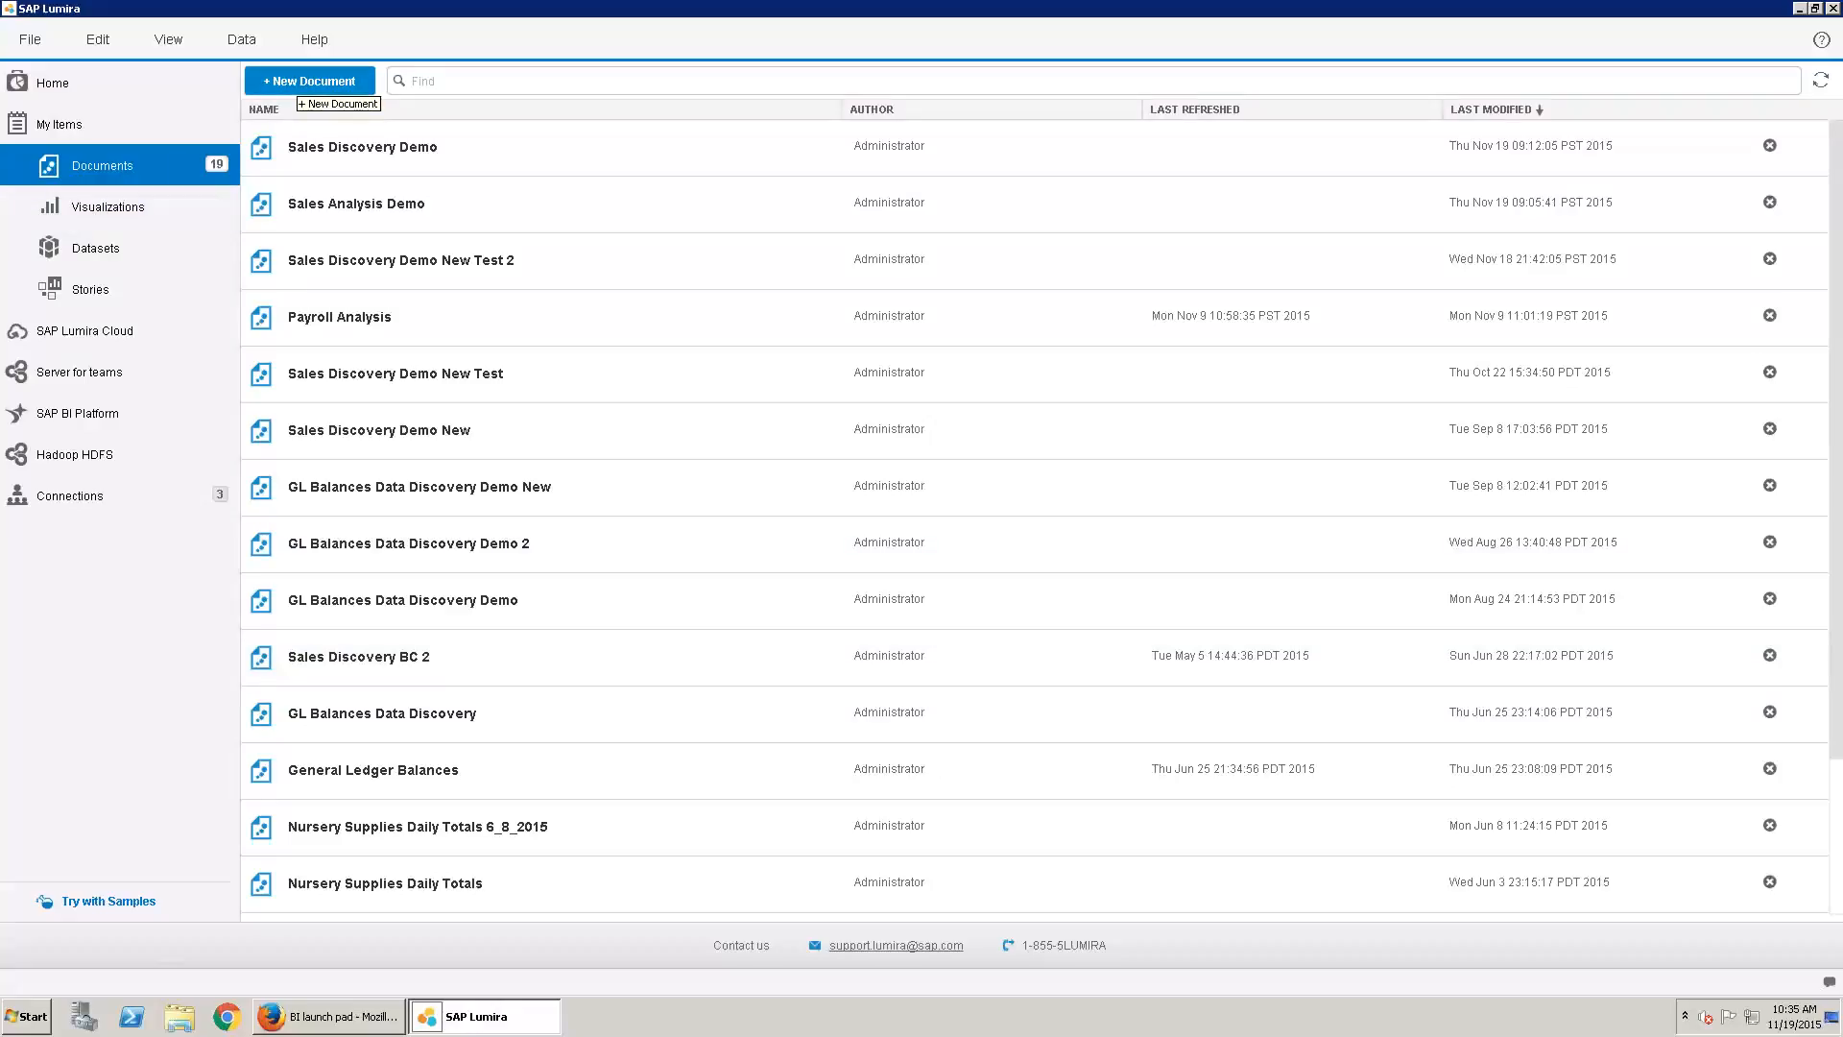
Start a new document with an SAP Universe Query Panel dataset and sign in with the saved universe credentials
click(289, 84)
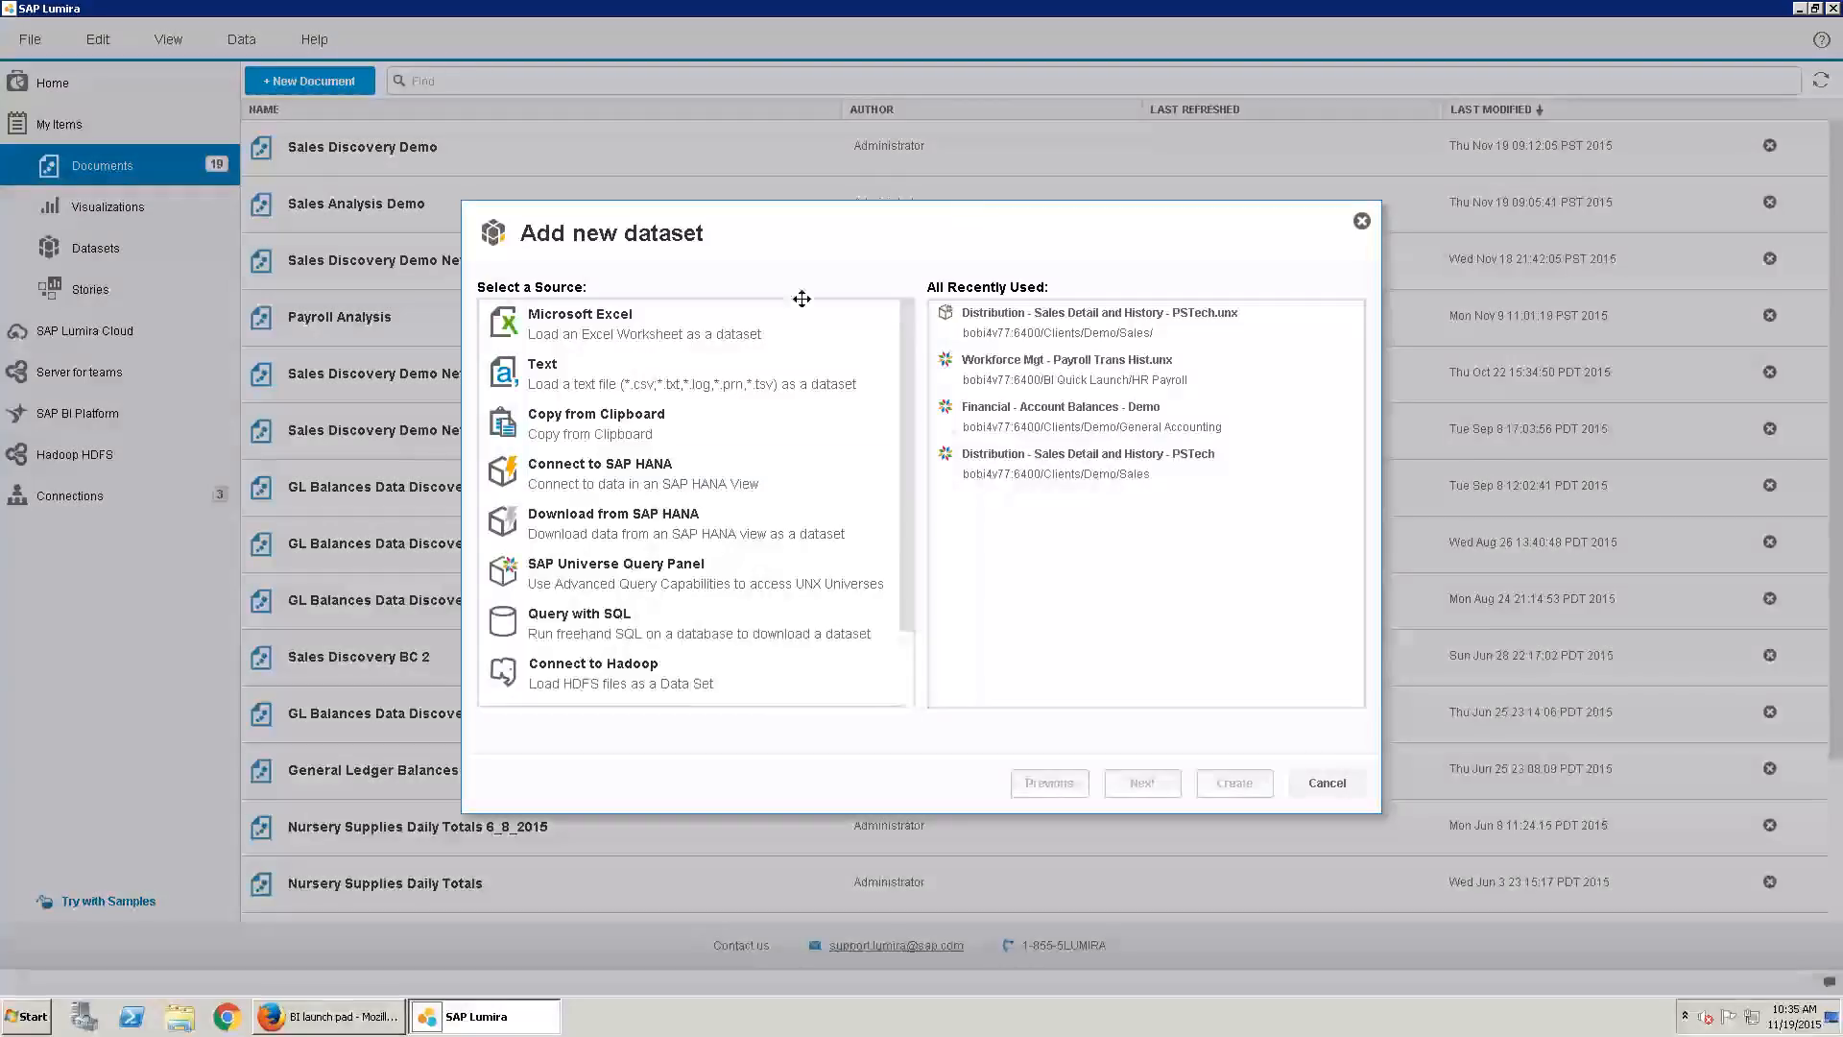
click(639, 569)
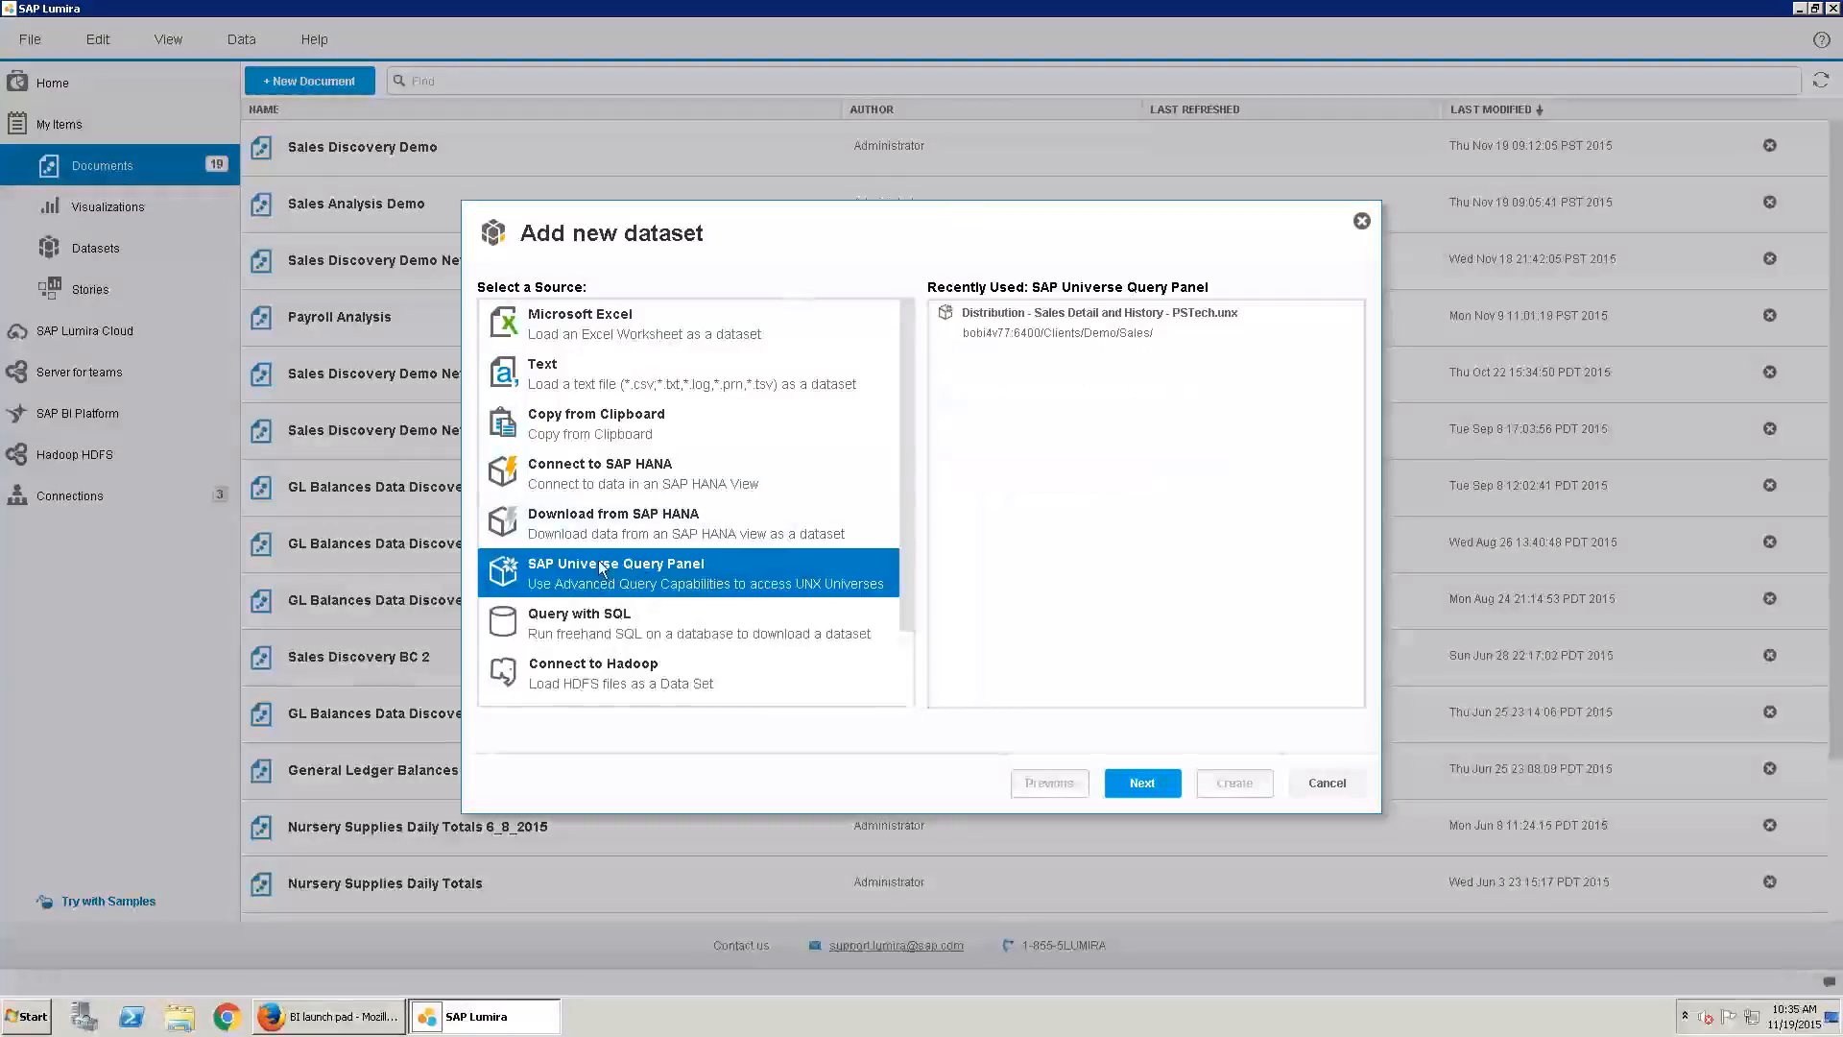
double_click(1113, 318)
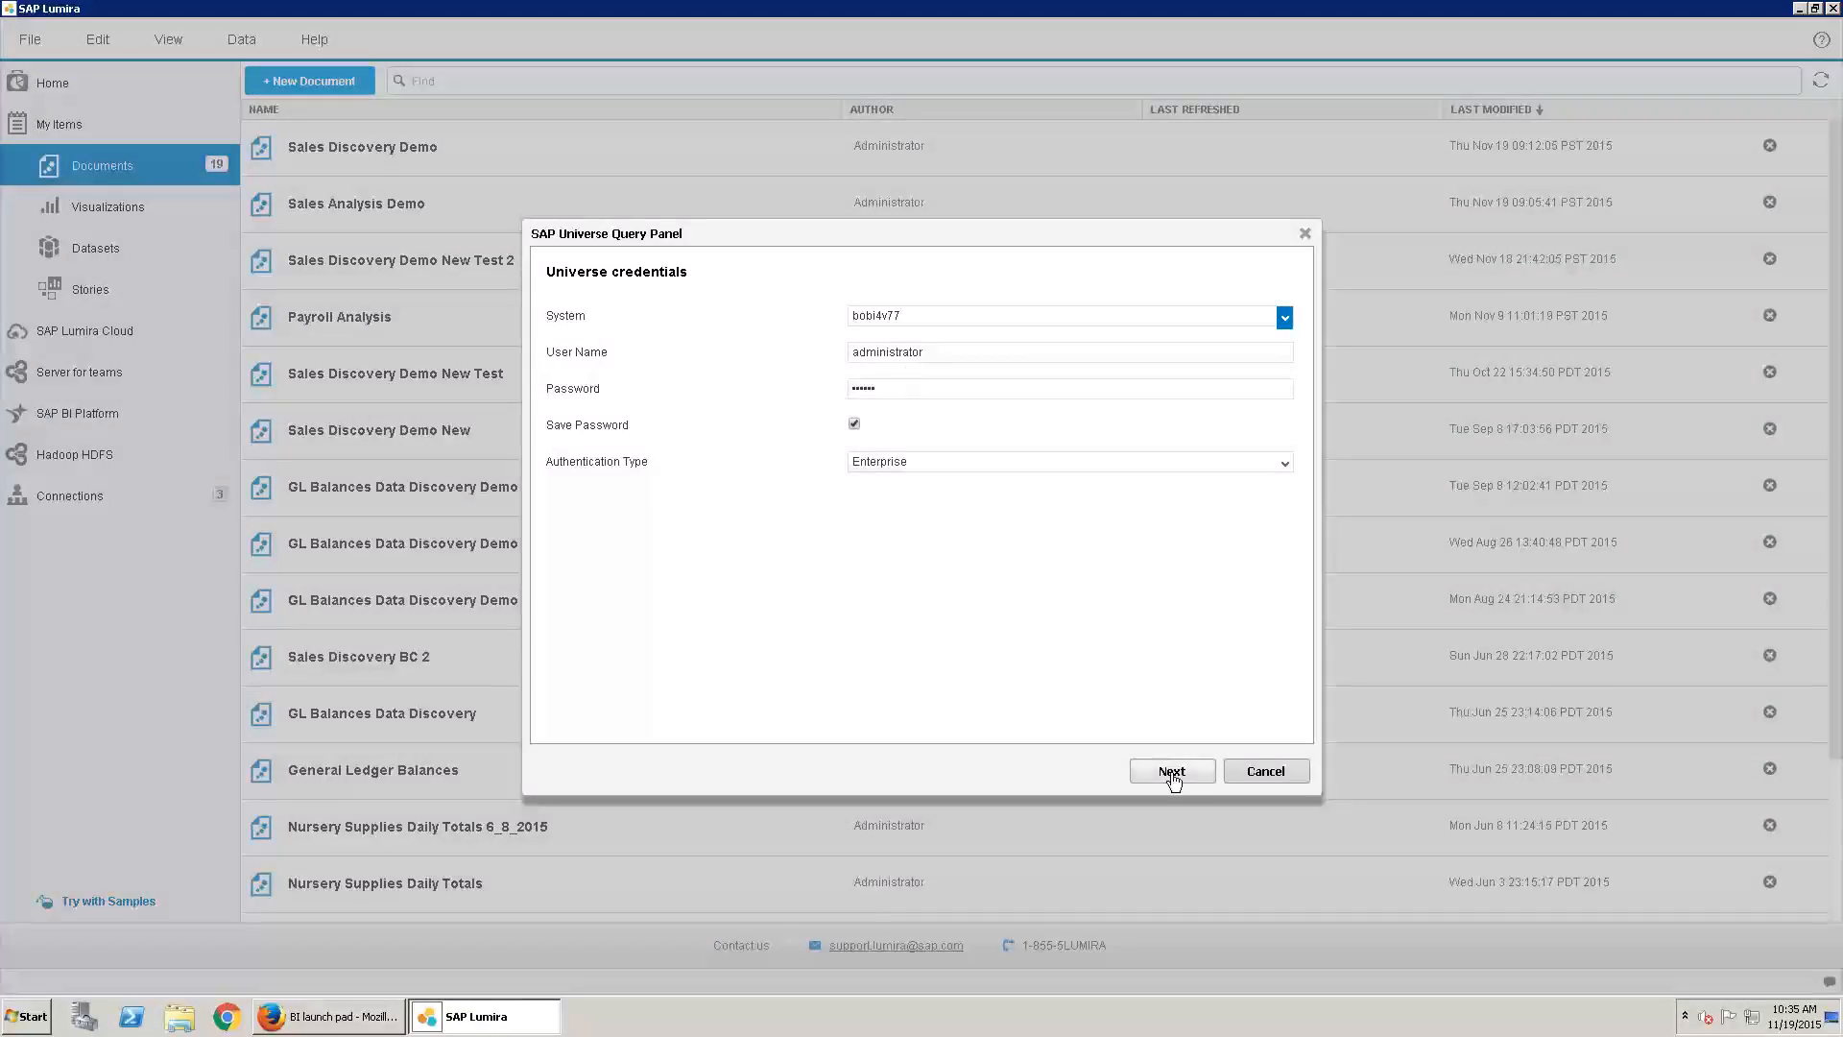
click(1171, 774)
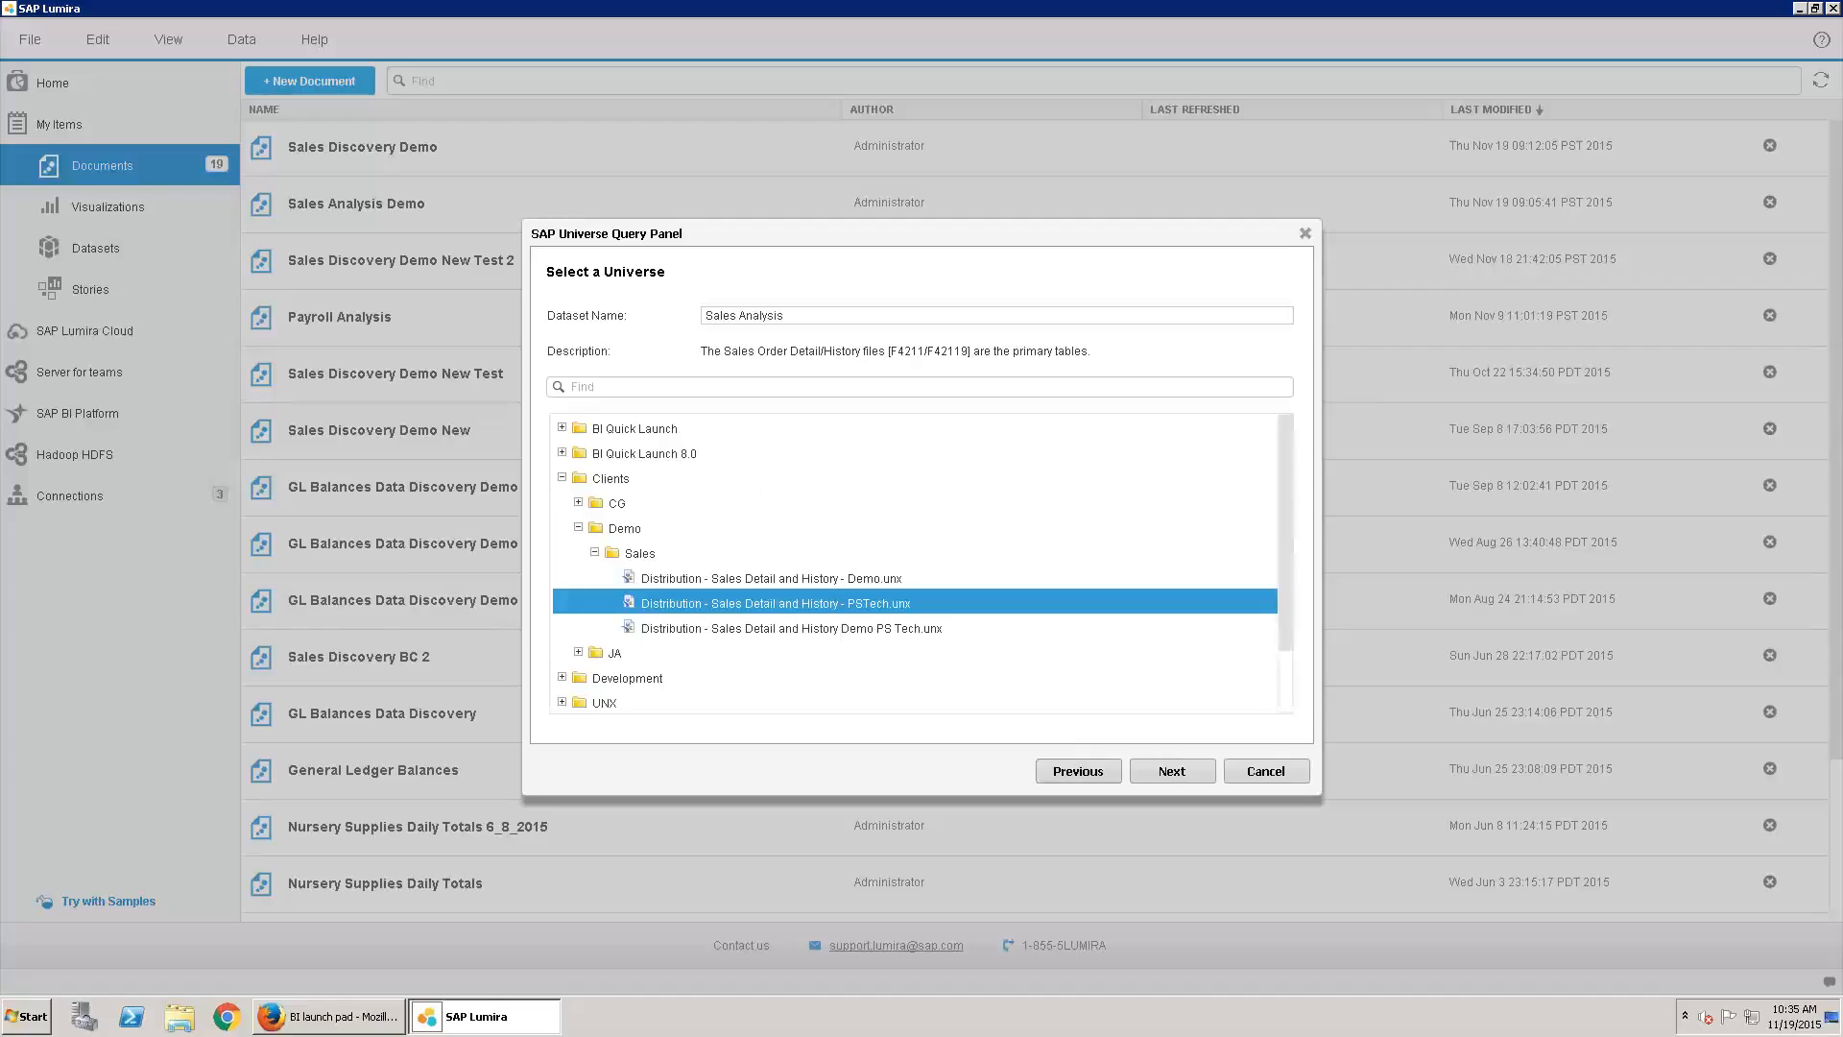
Choose the Distribution - Sales Detail and History - PSTech.unx universe under Clients/Demo/Sales and open its query panel
click(816, 608)
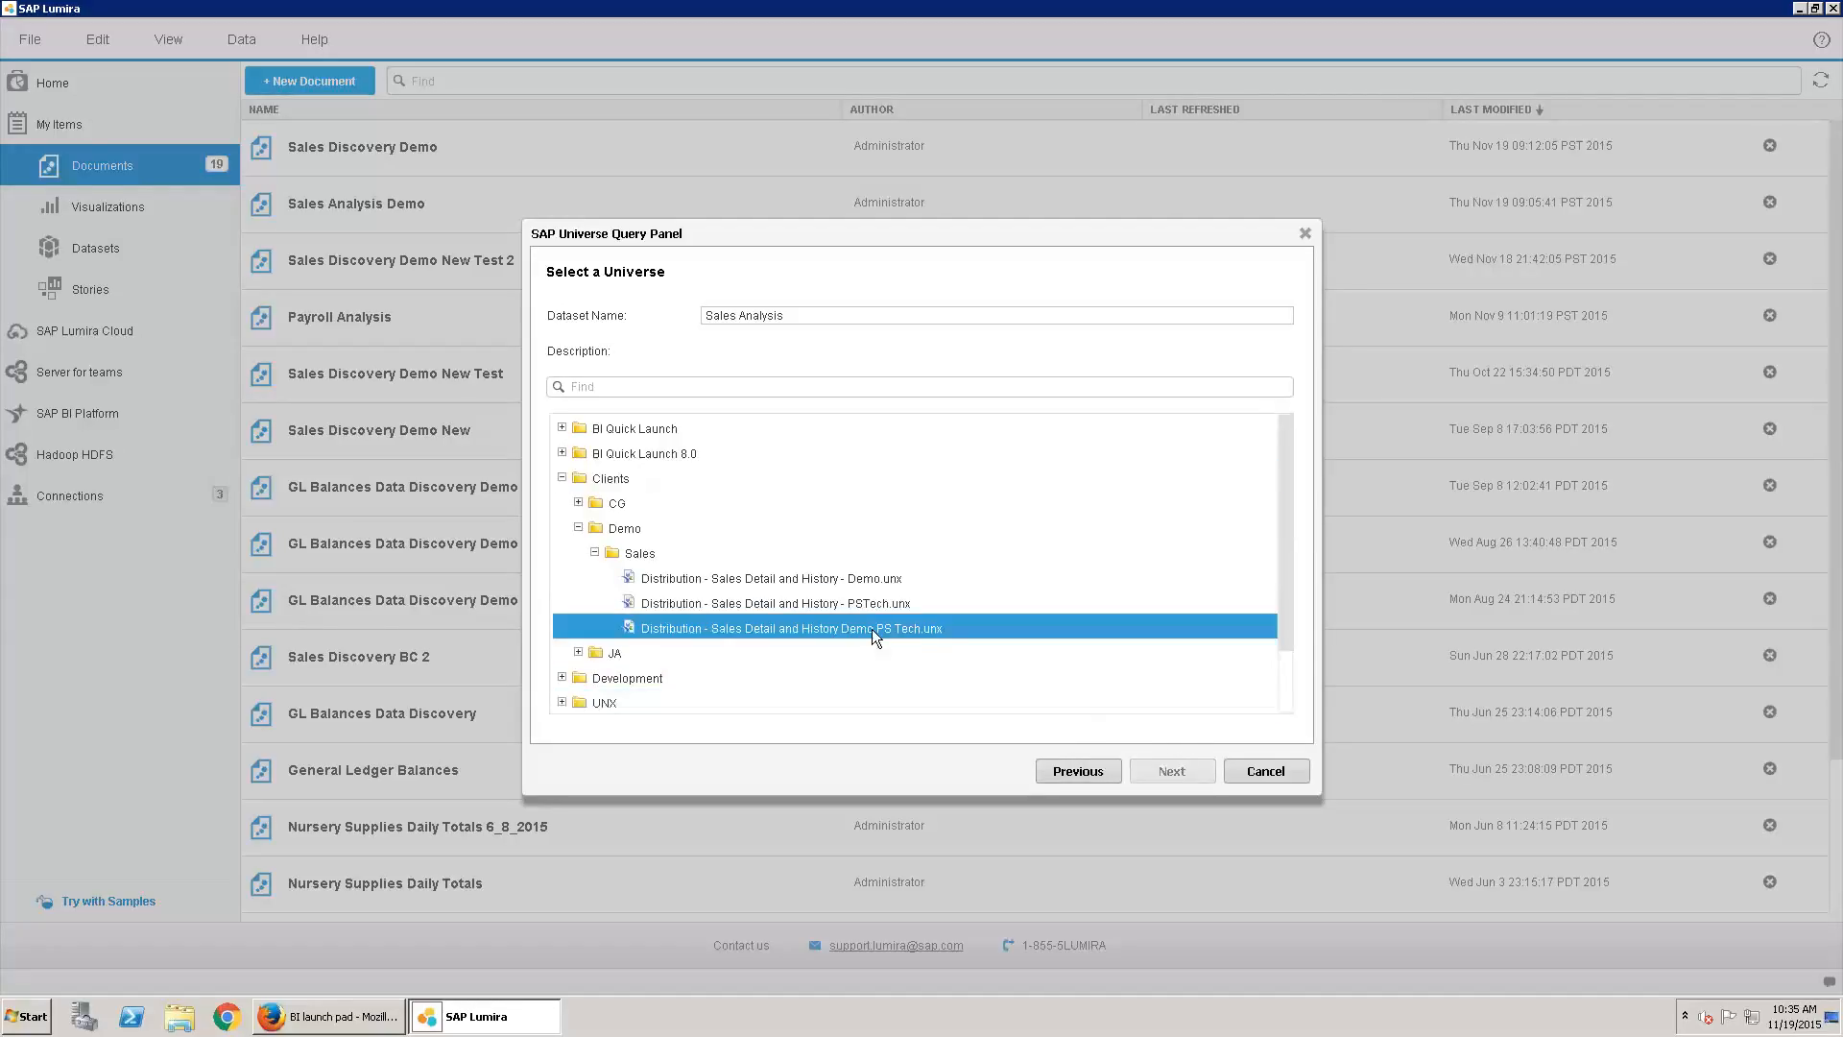
click(844, 601)
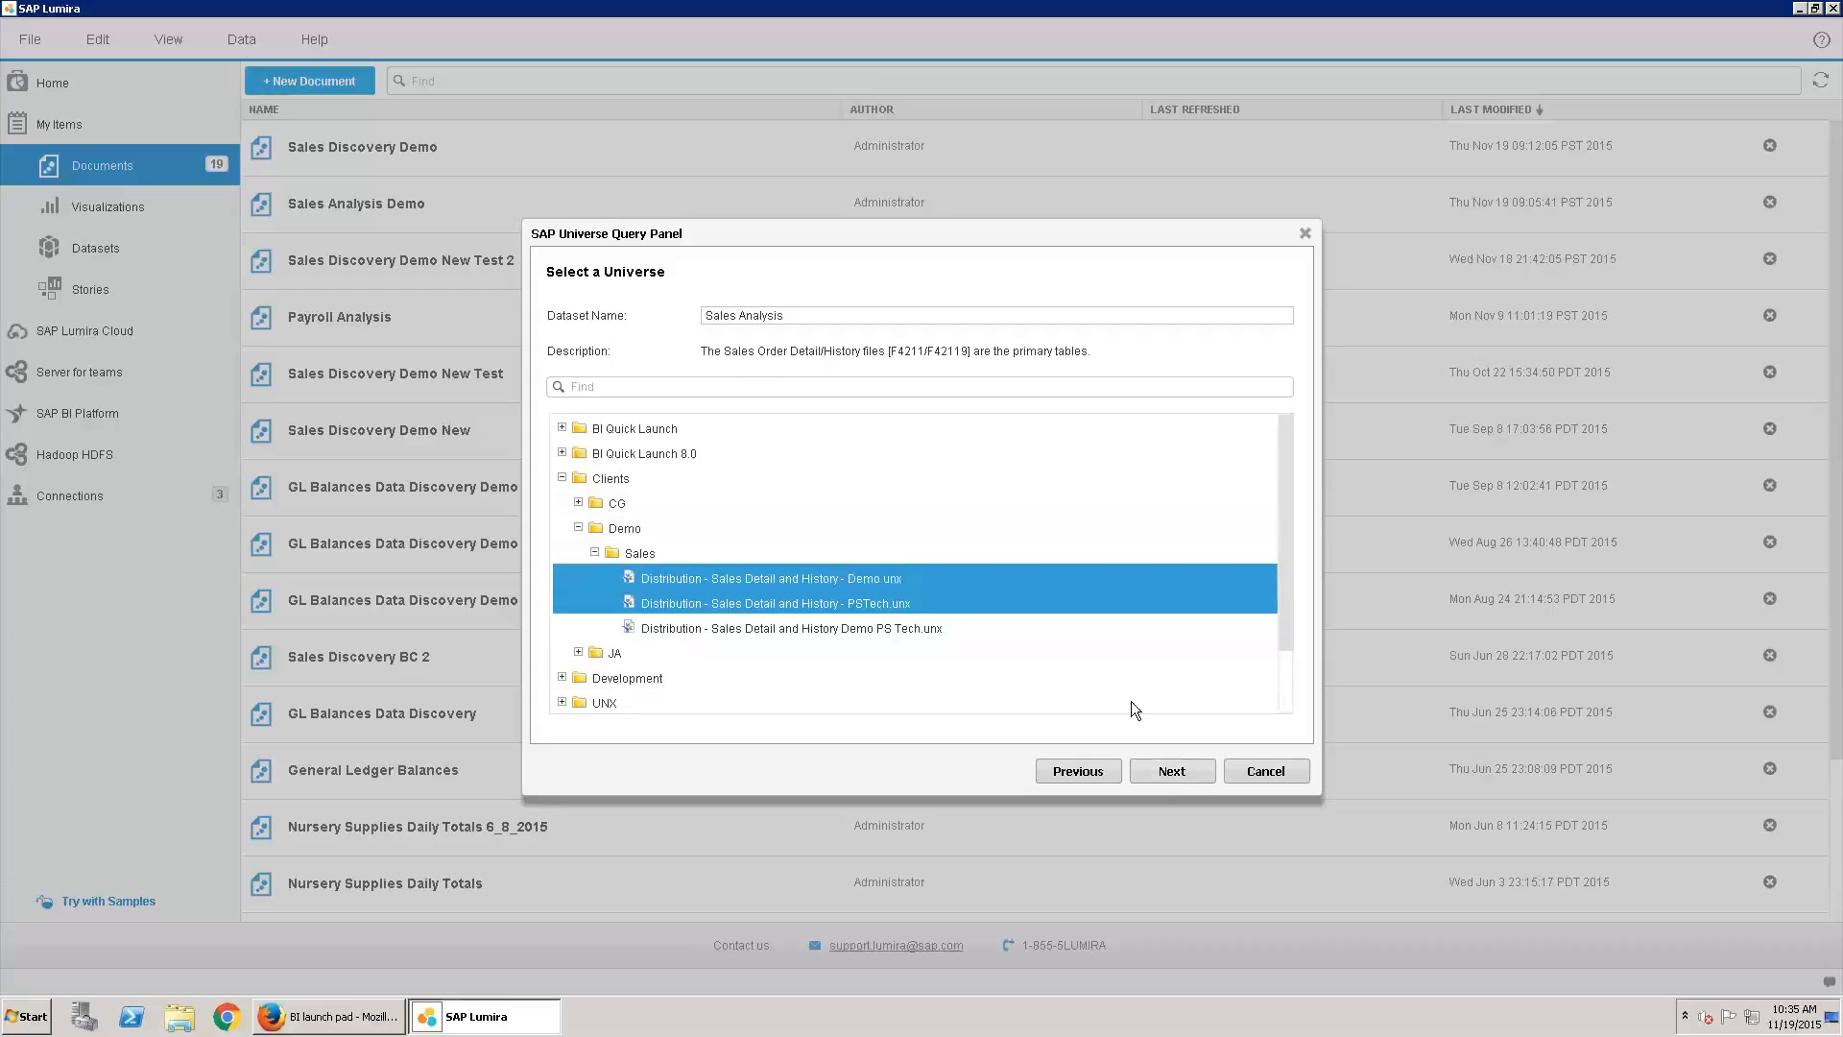
click(1173, 763)
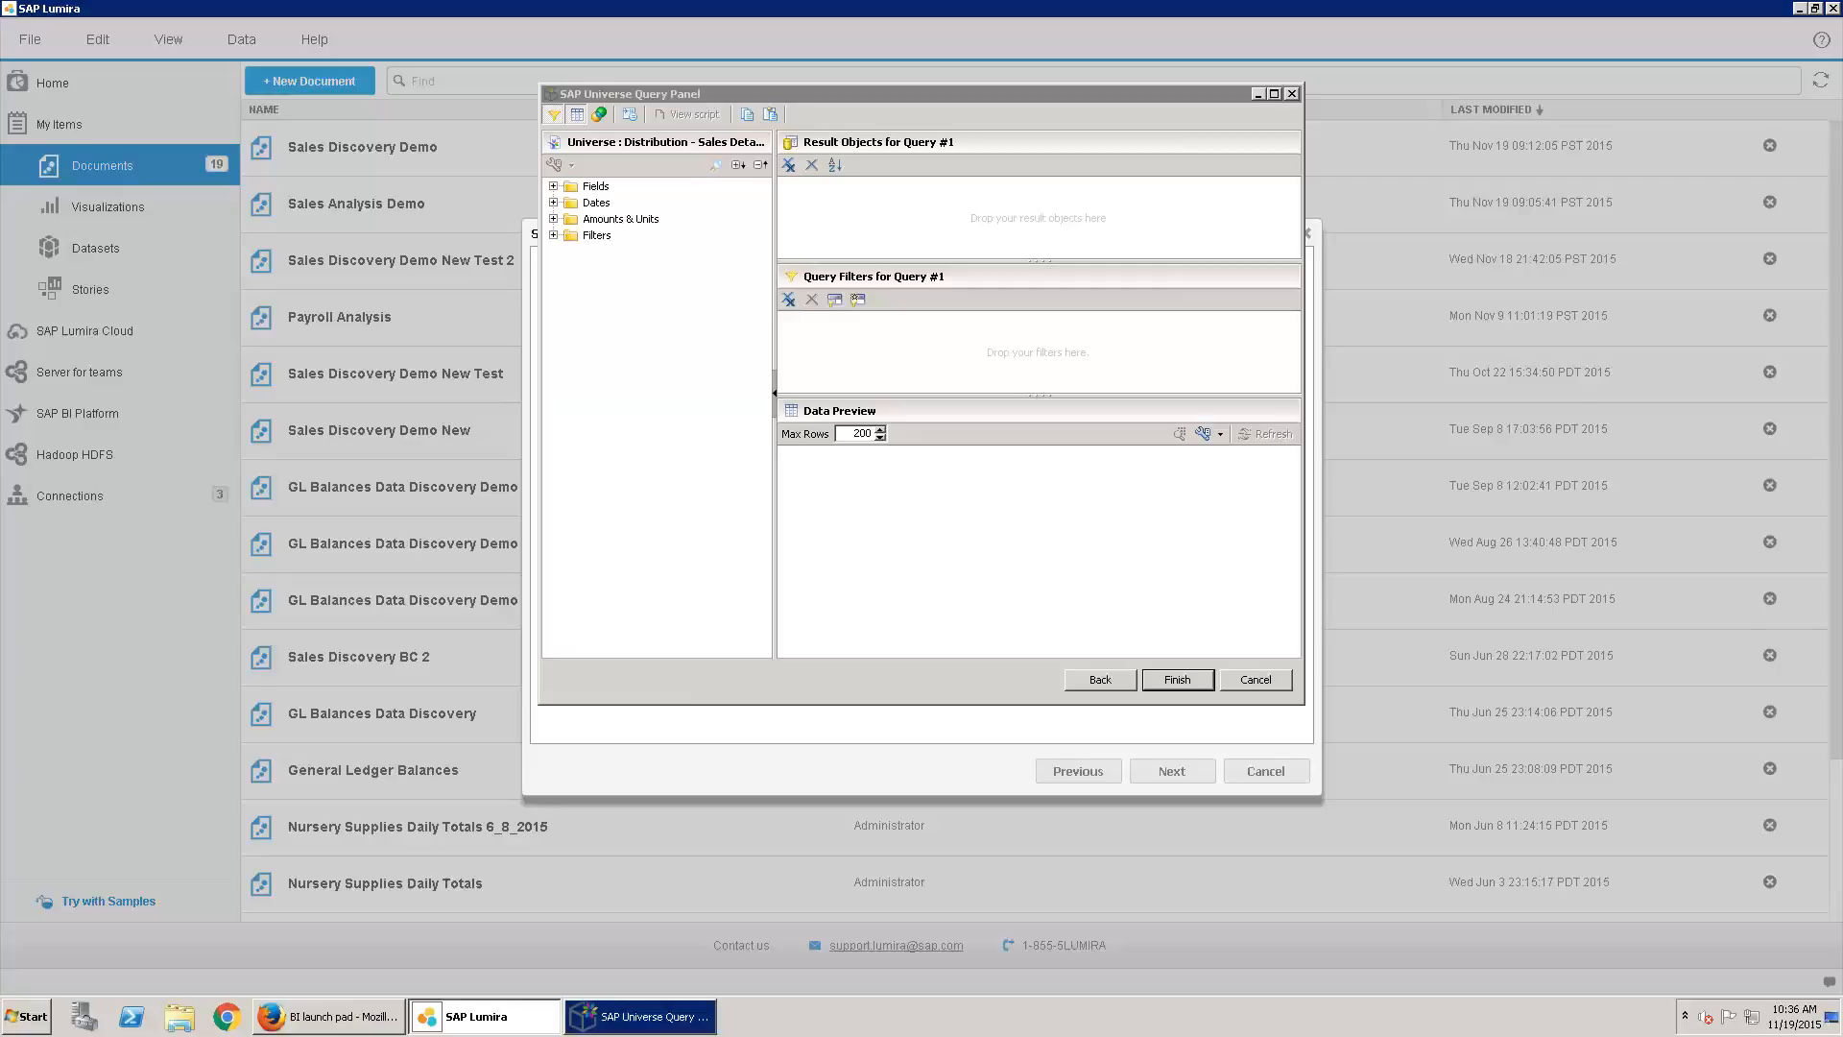
Enlarge the query window and add Sold To Customer Name, Sold To State and Sold To Country from Customer Information to the result objects
drag(1304, 703, 1478, 837)
click(553, 186)
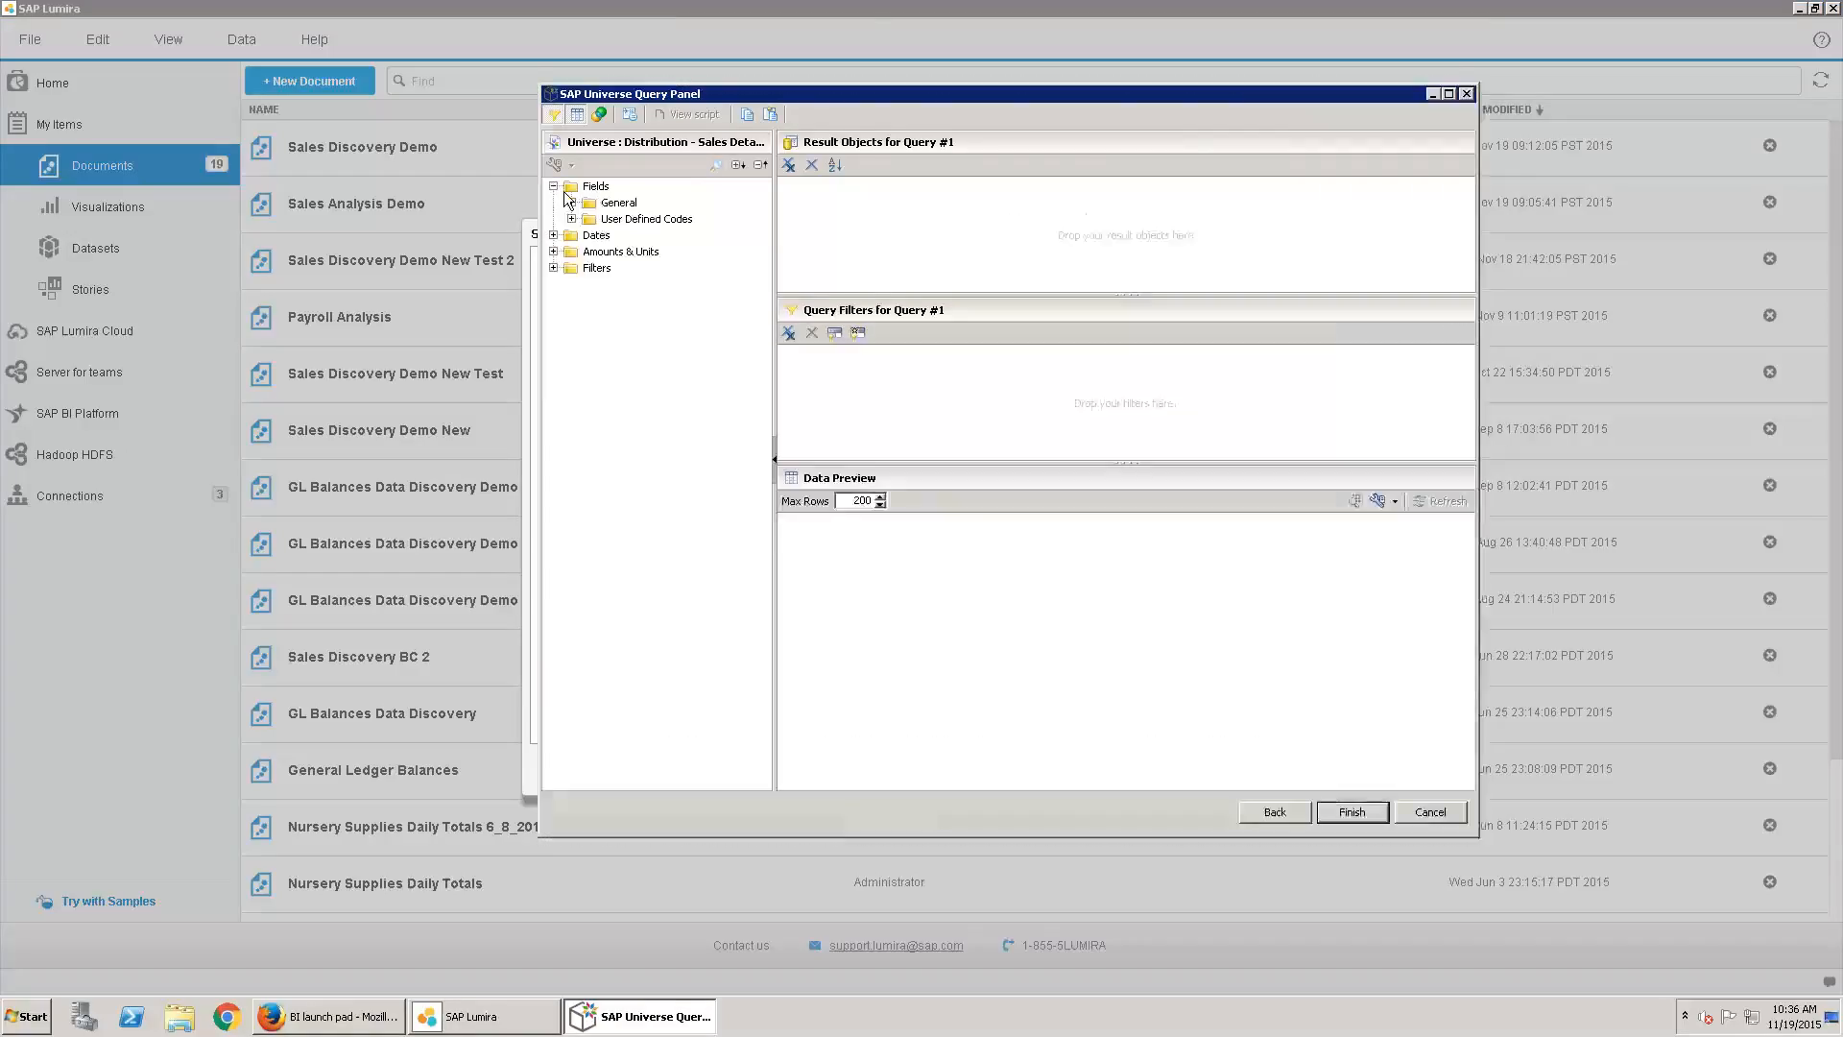
click(572, 203)
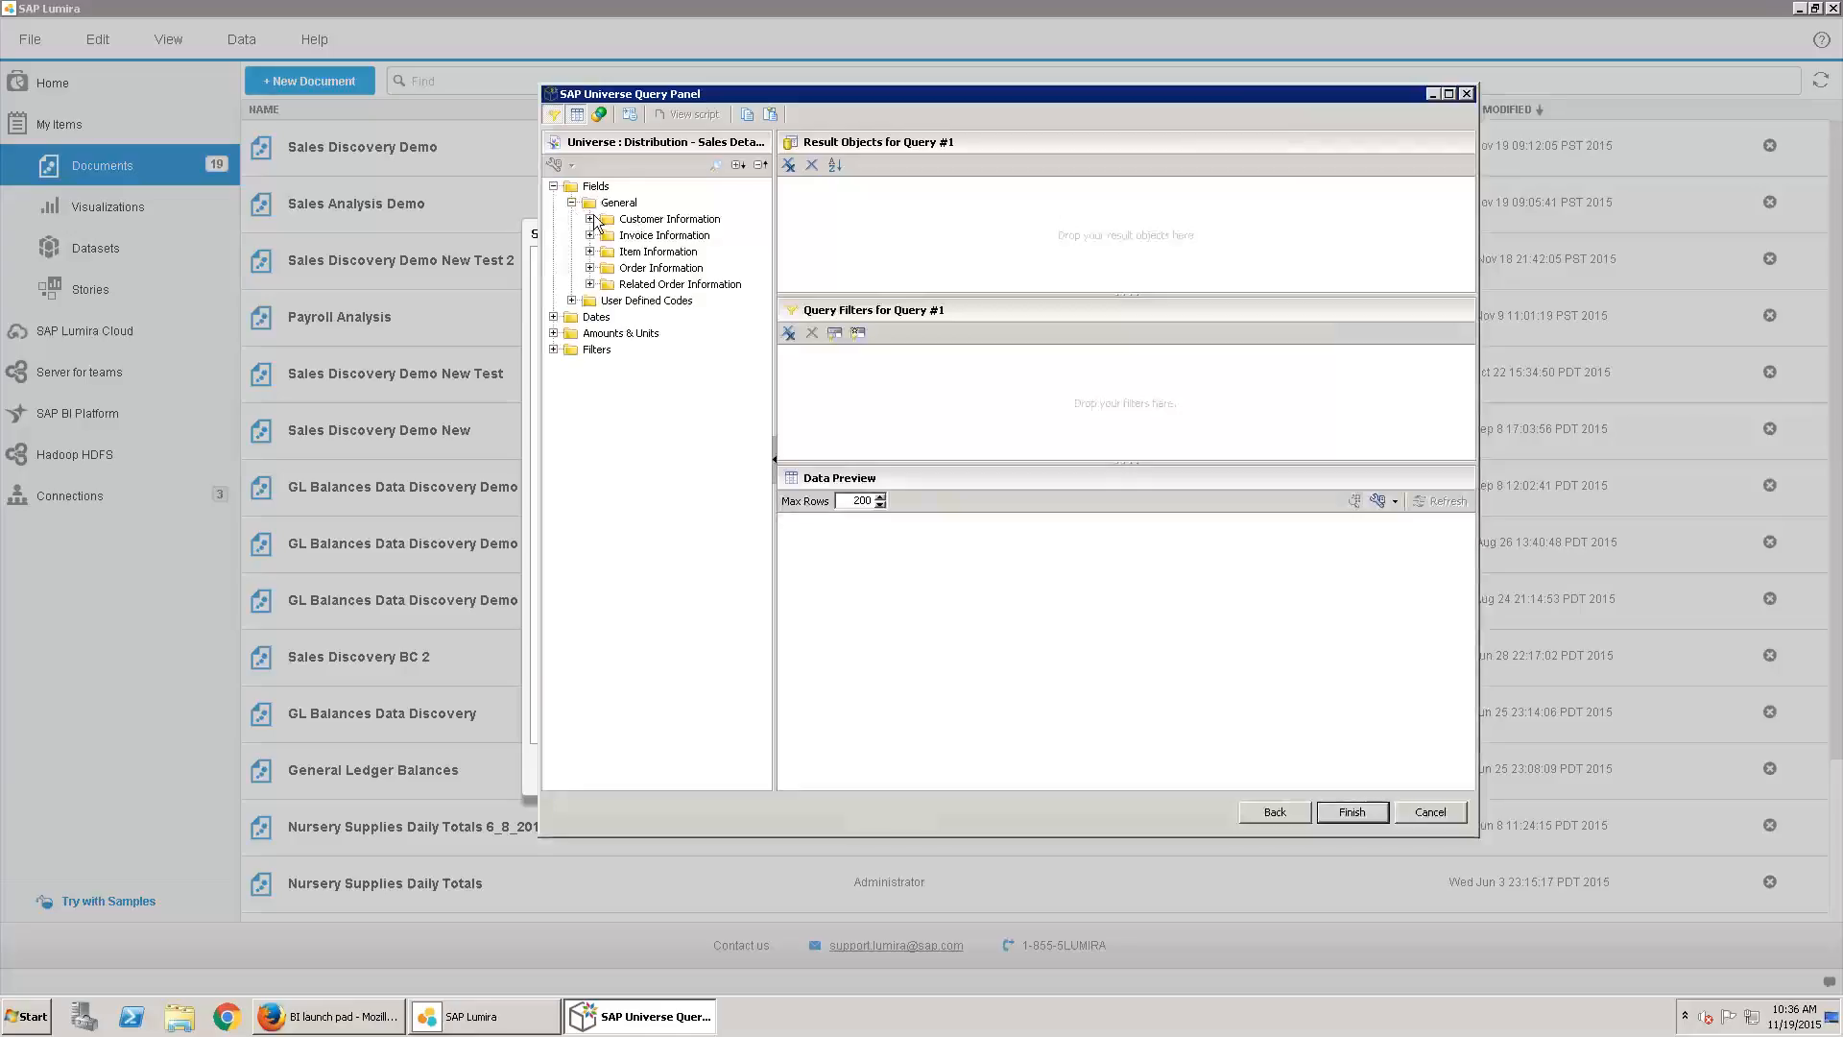
click(590, 219)
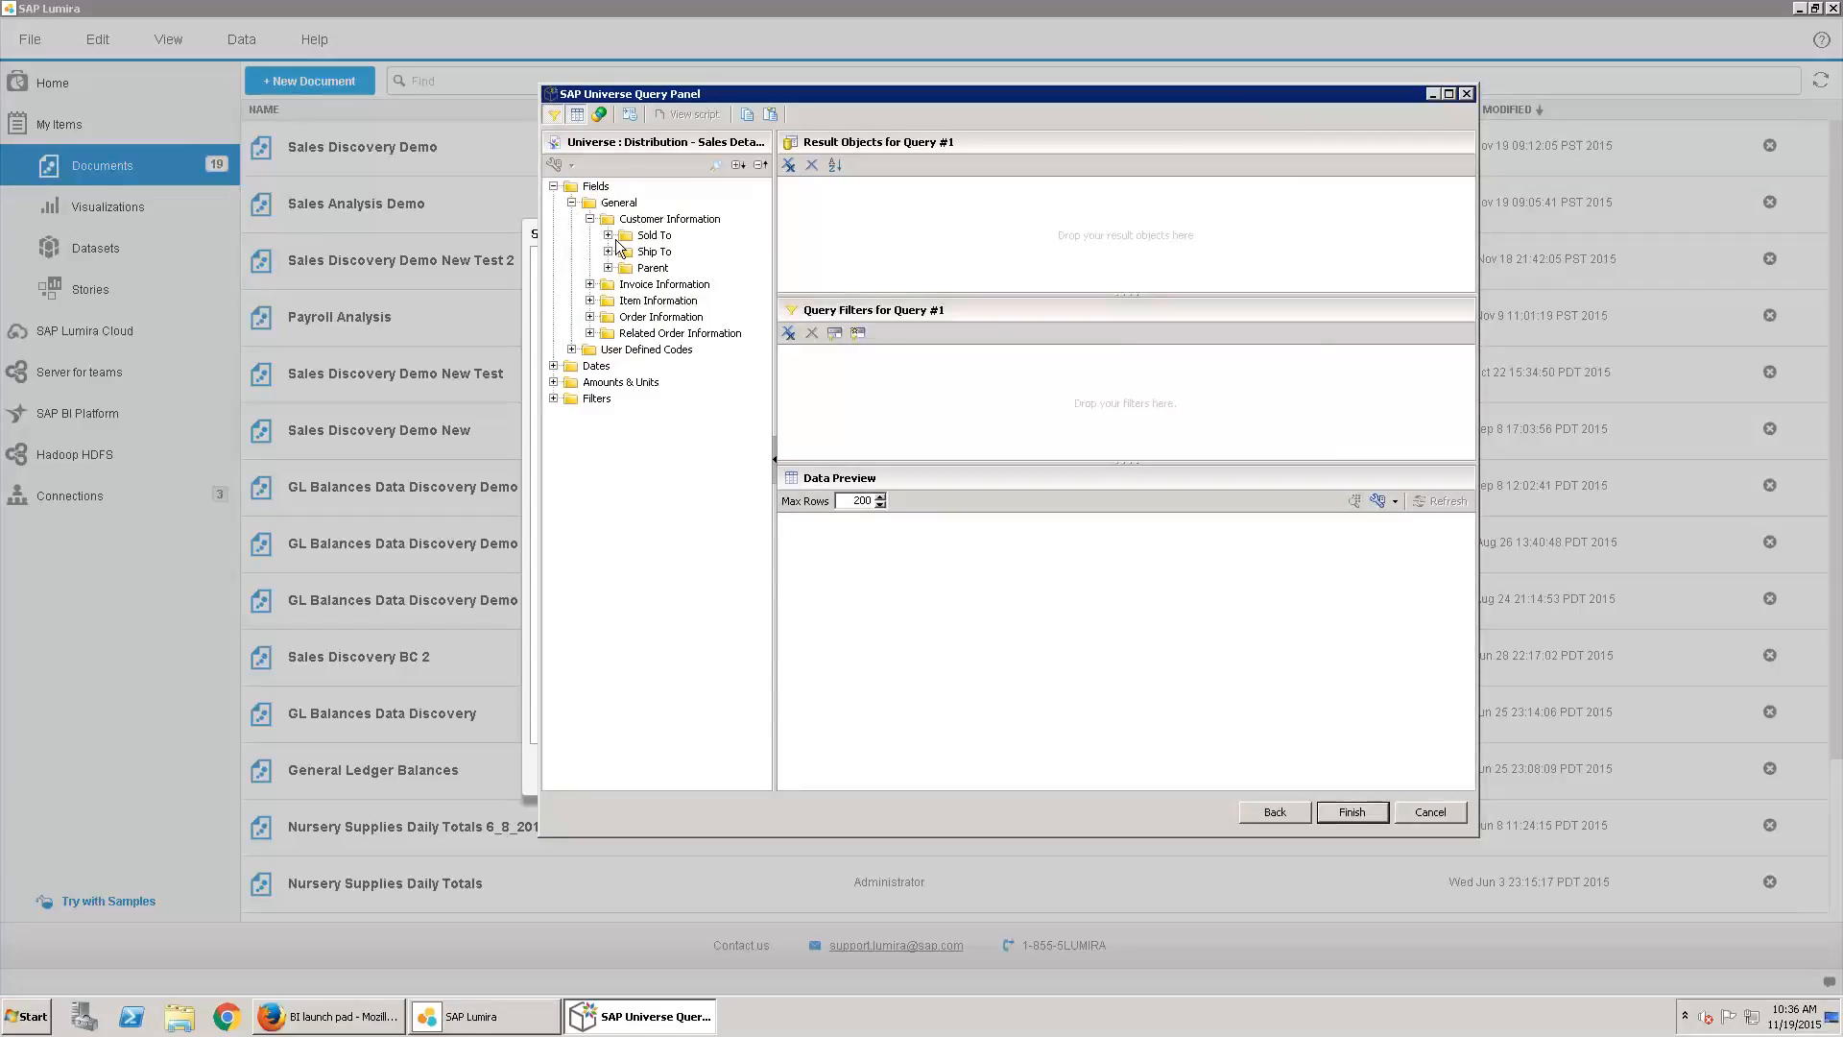
click(608, 236)
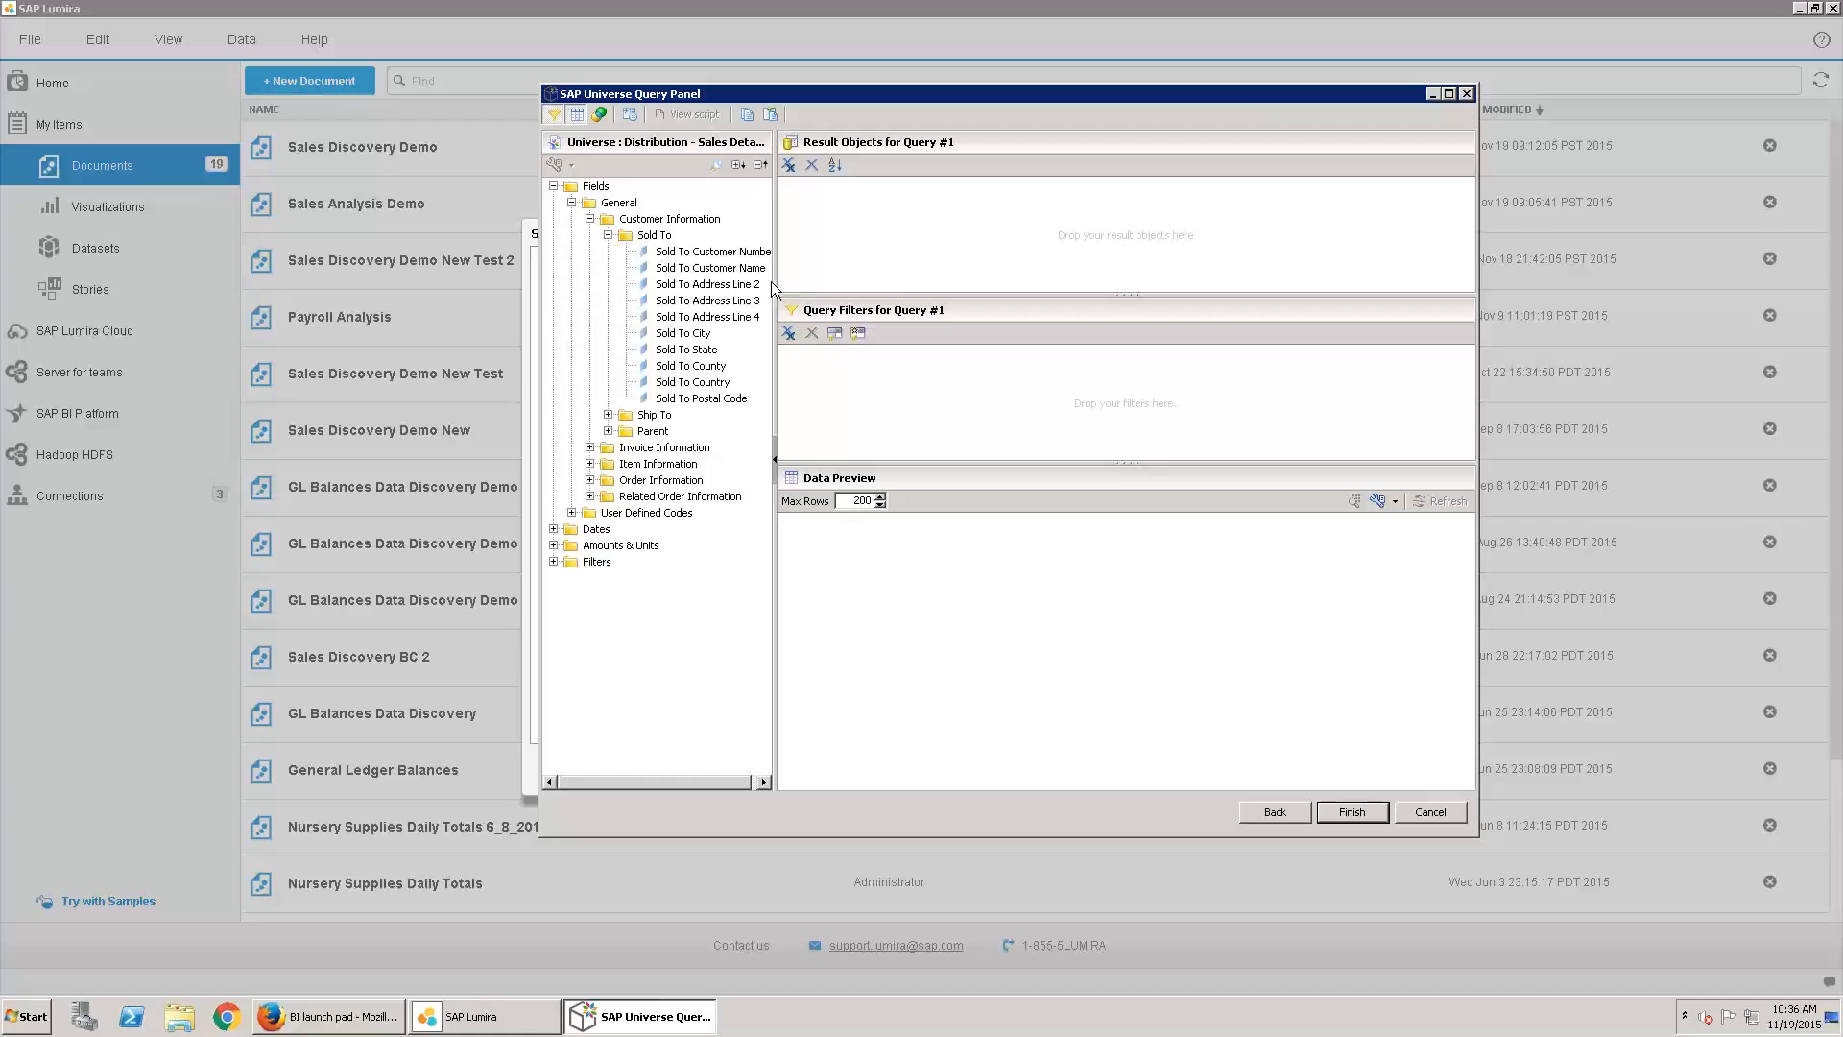
double_click(702, 270)
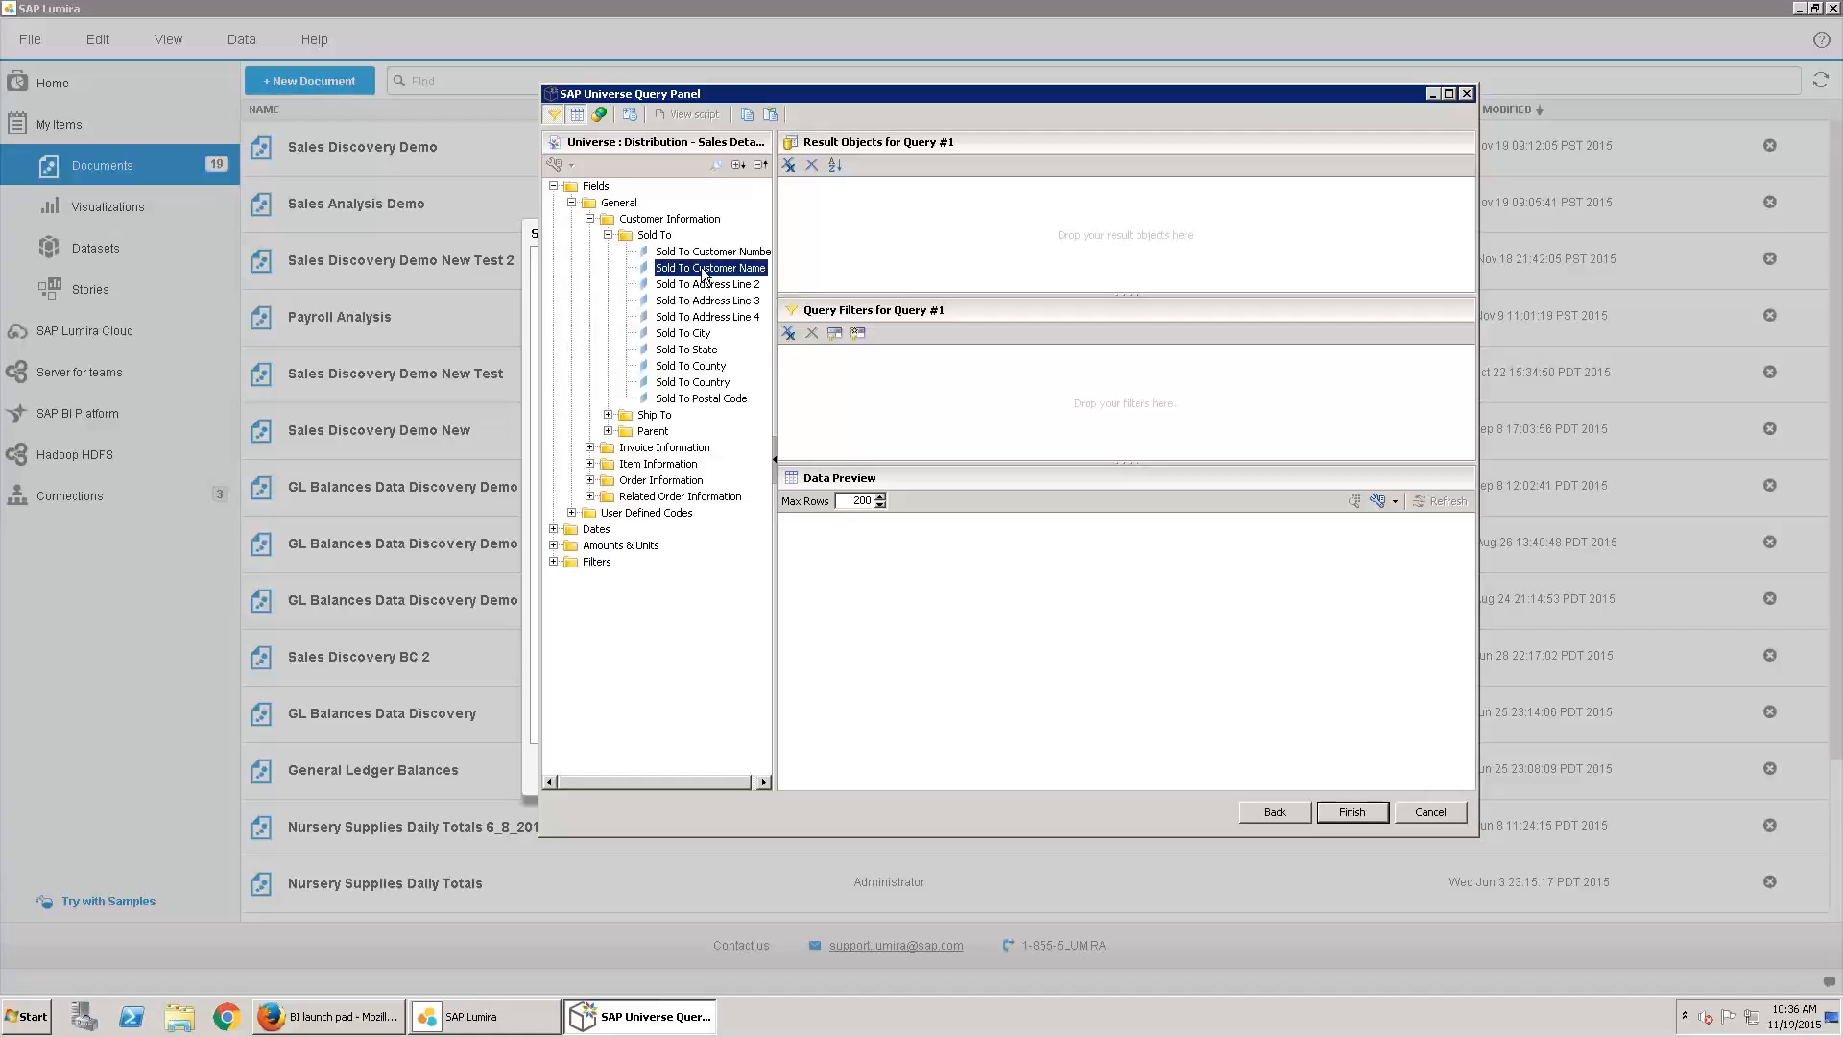
double_click(686, 350)
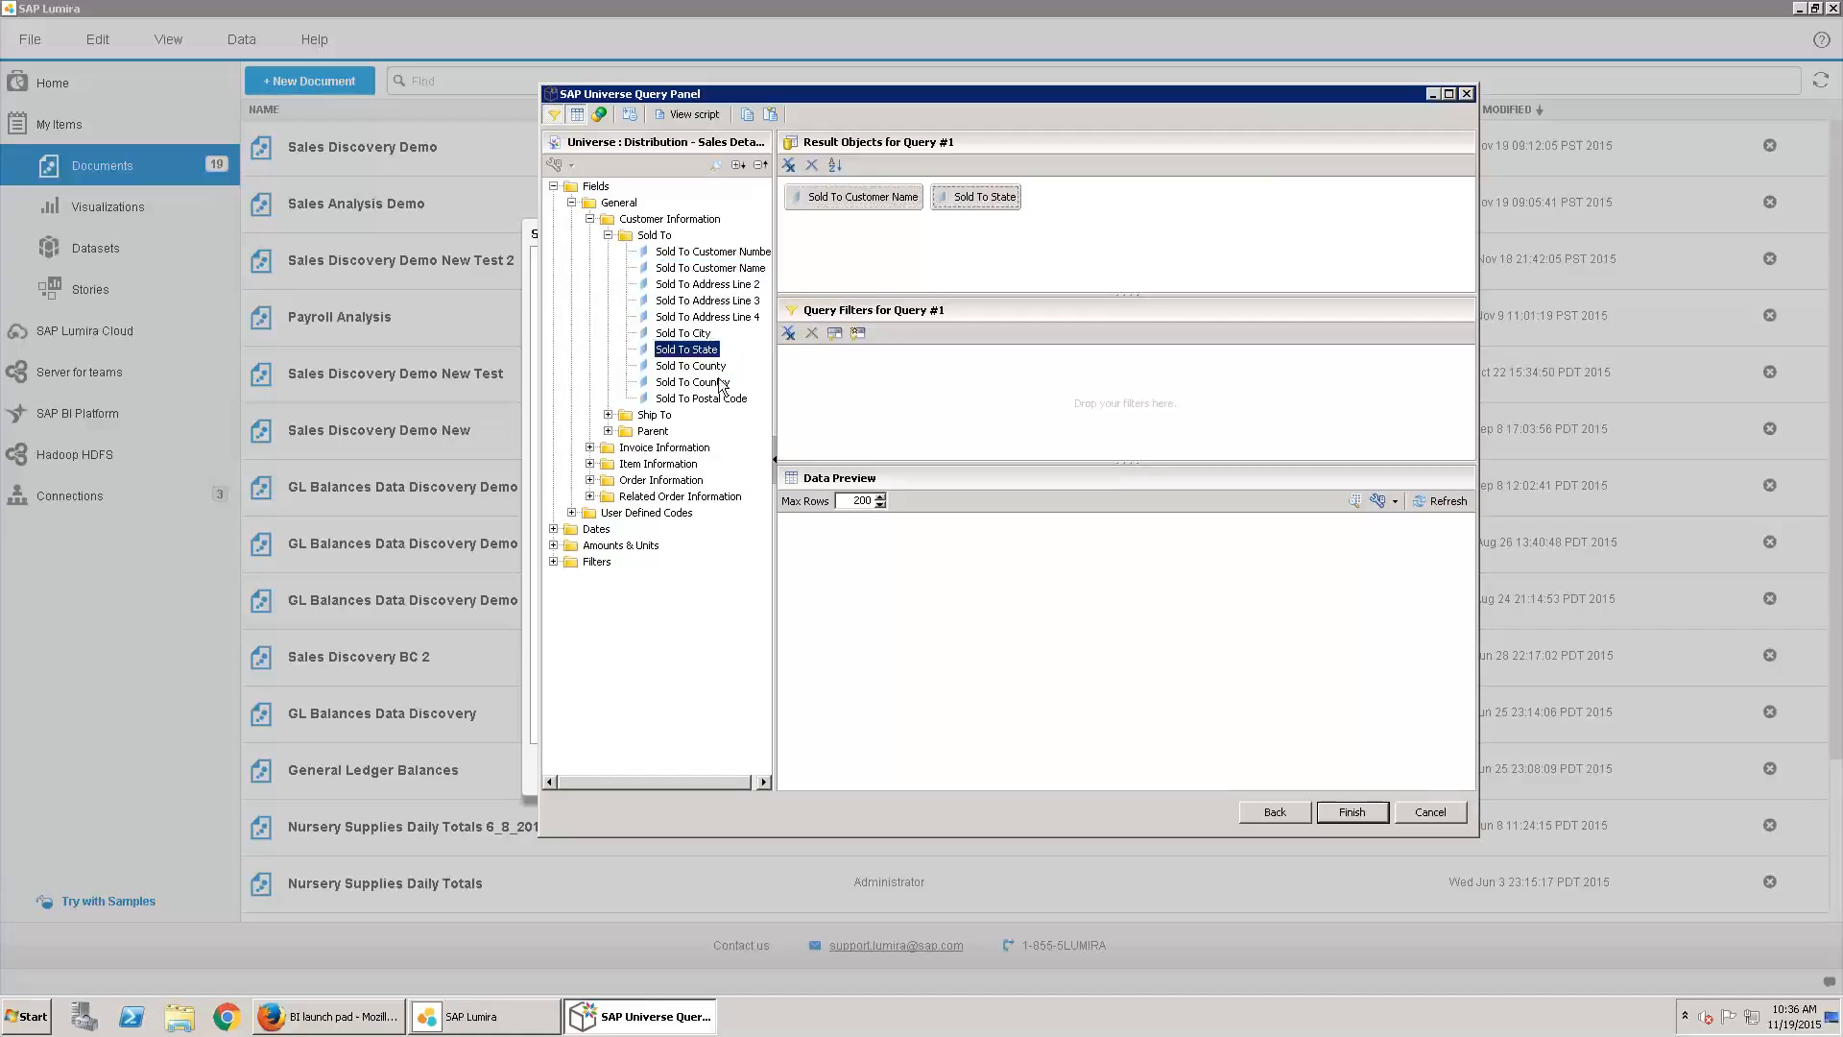
click(715, 384)
double_click(716, 384)
click(590, 220)
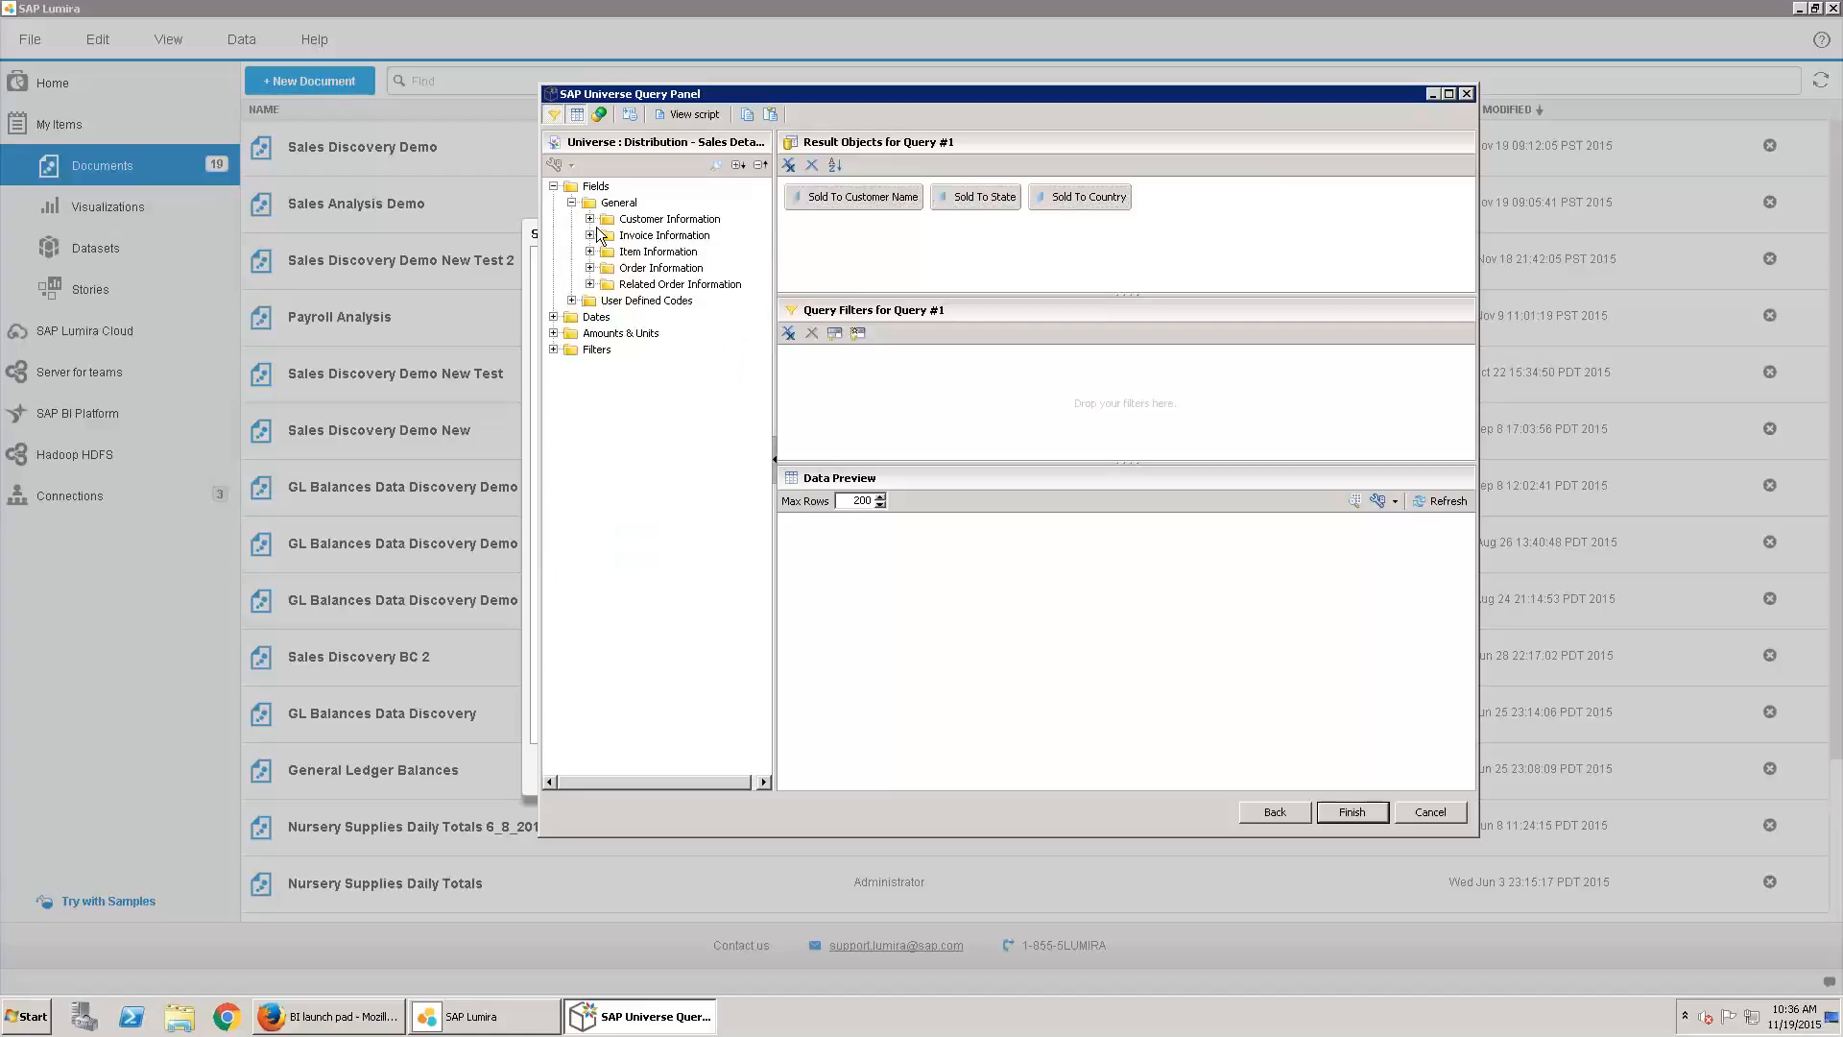
Add Sold To Channel Desc, Sold To Sales Region Desc and Sold To Sales Rep Desc from the Address Book Category Codes
click(571, 300)
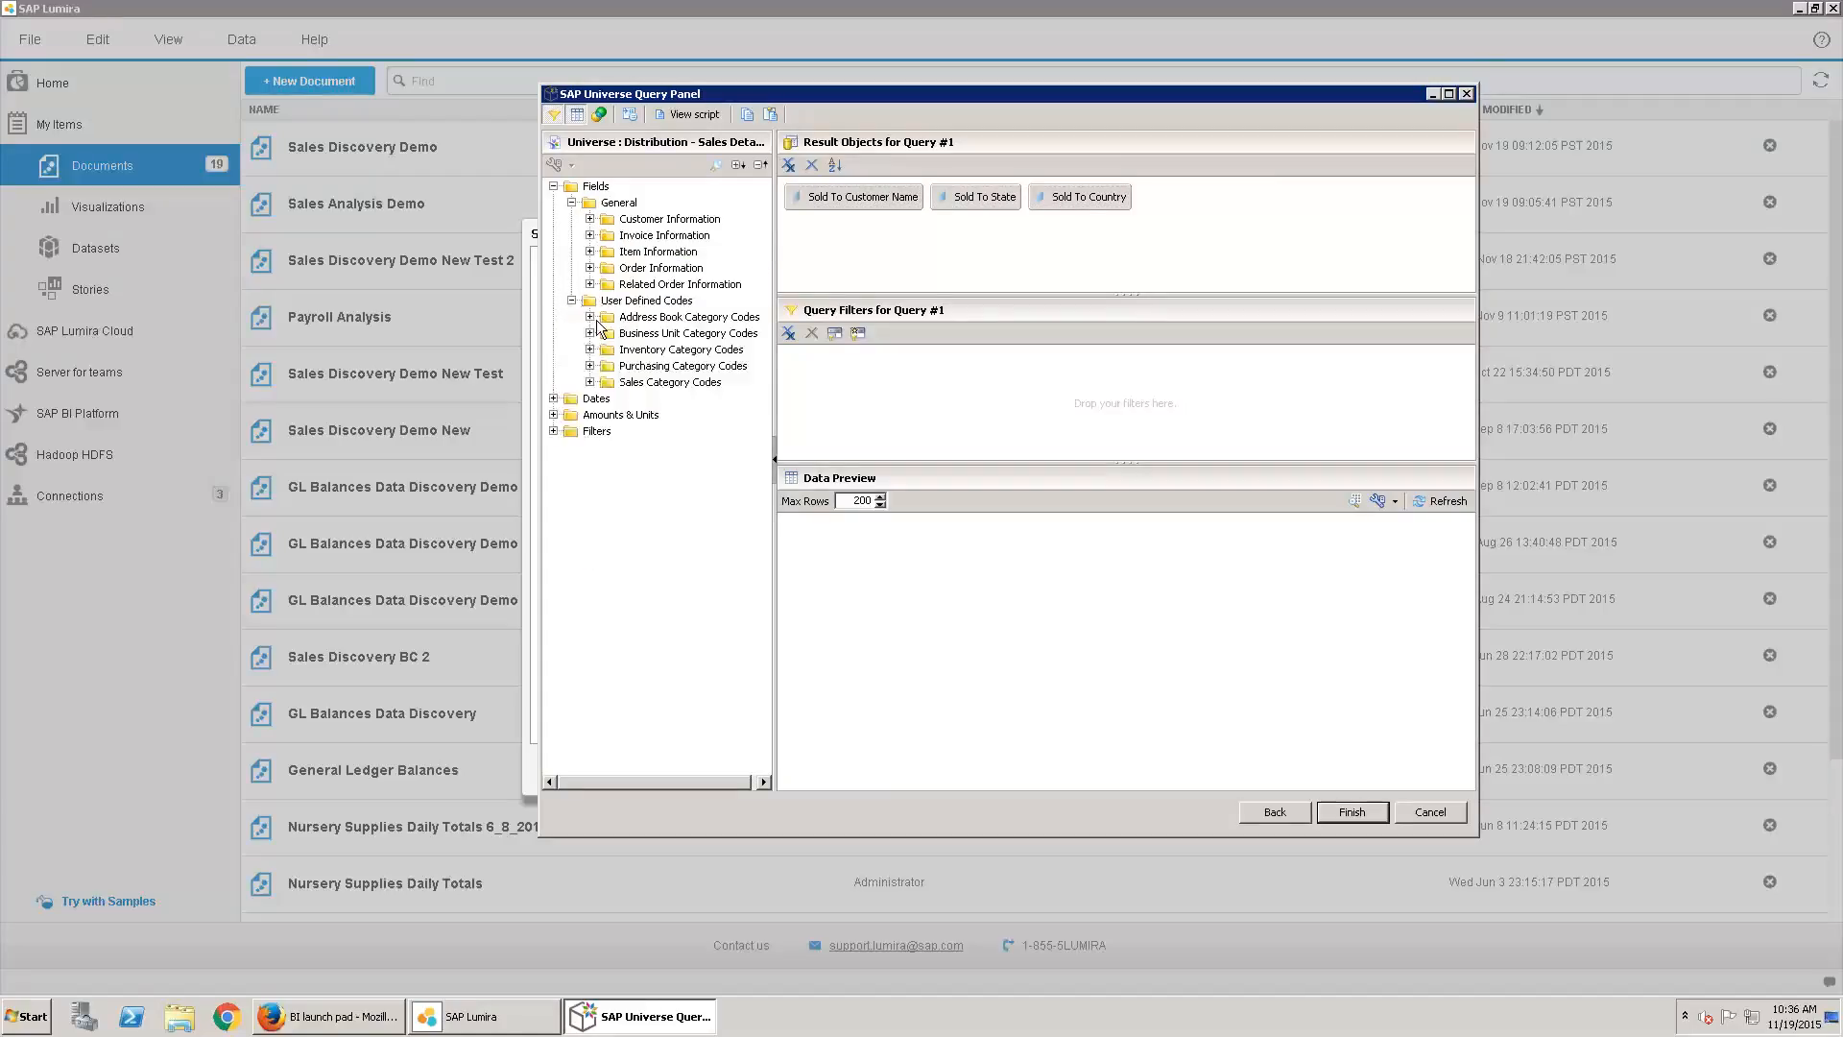
click(590, 318)
double_click(704, 220)
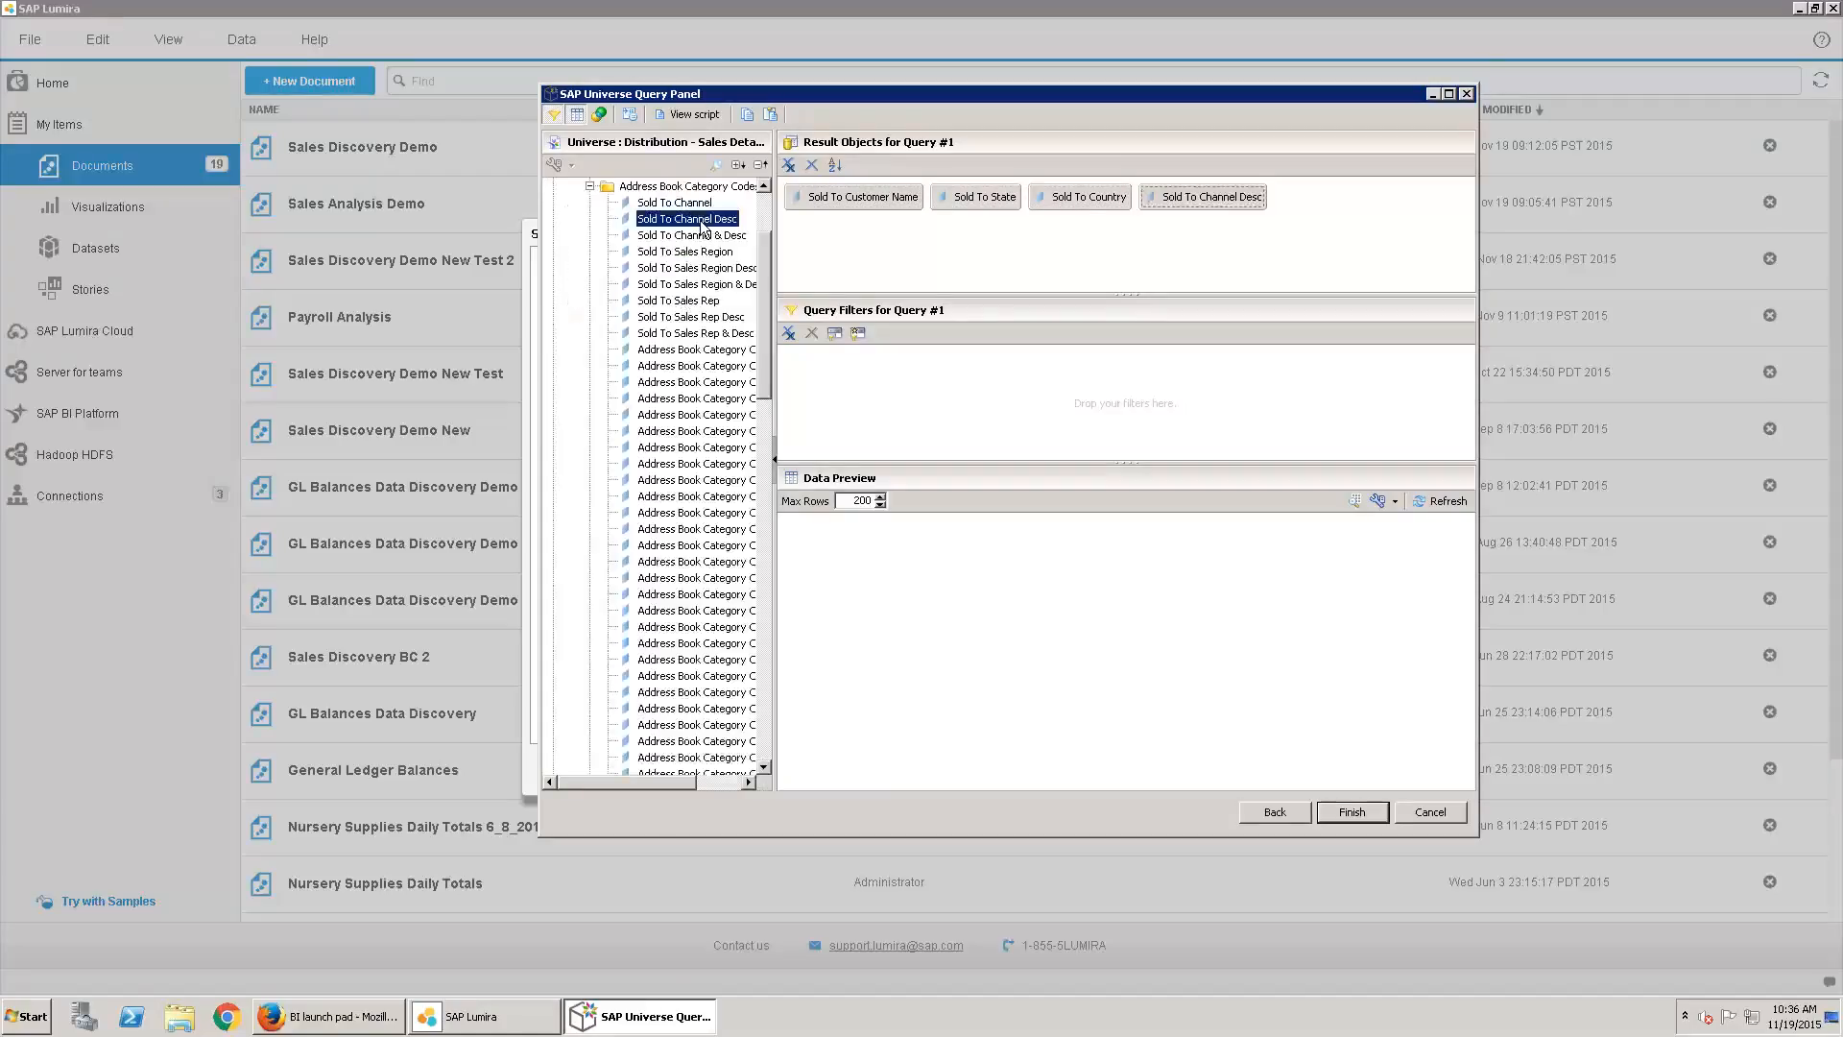
double_click(715, 269)
double_click(712, 316)
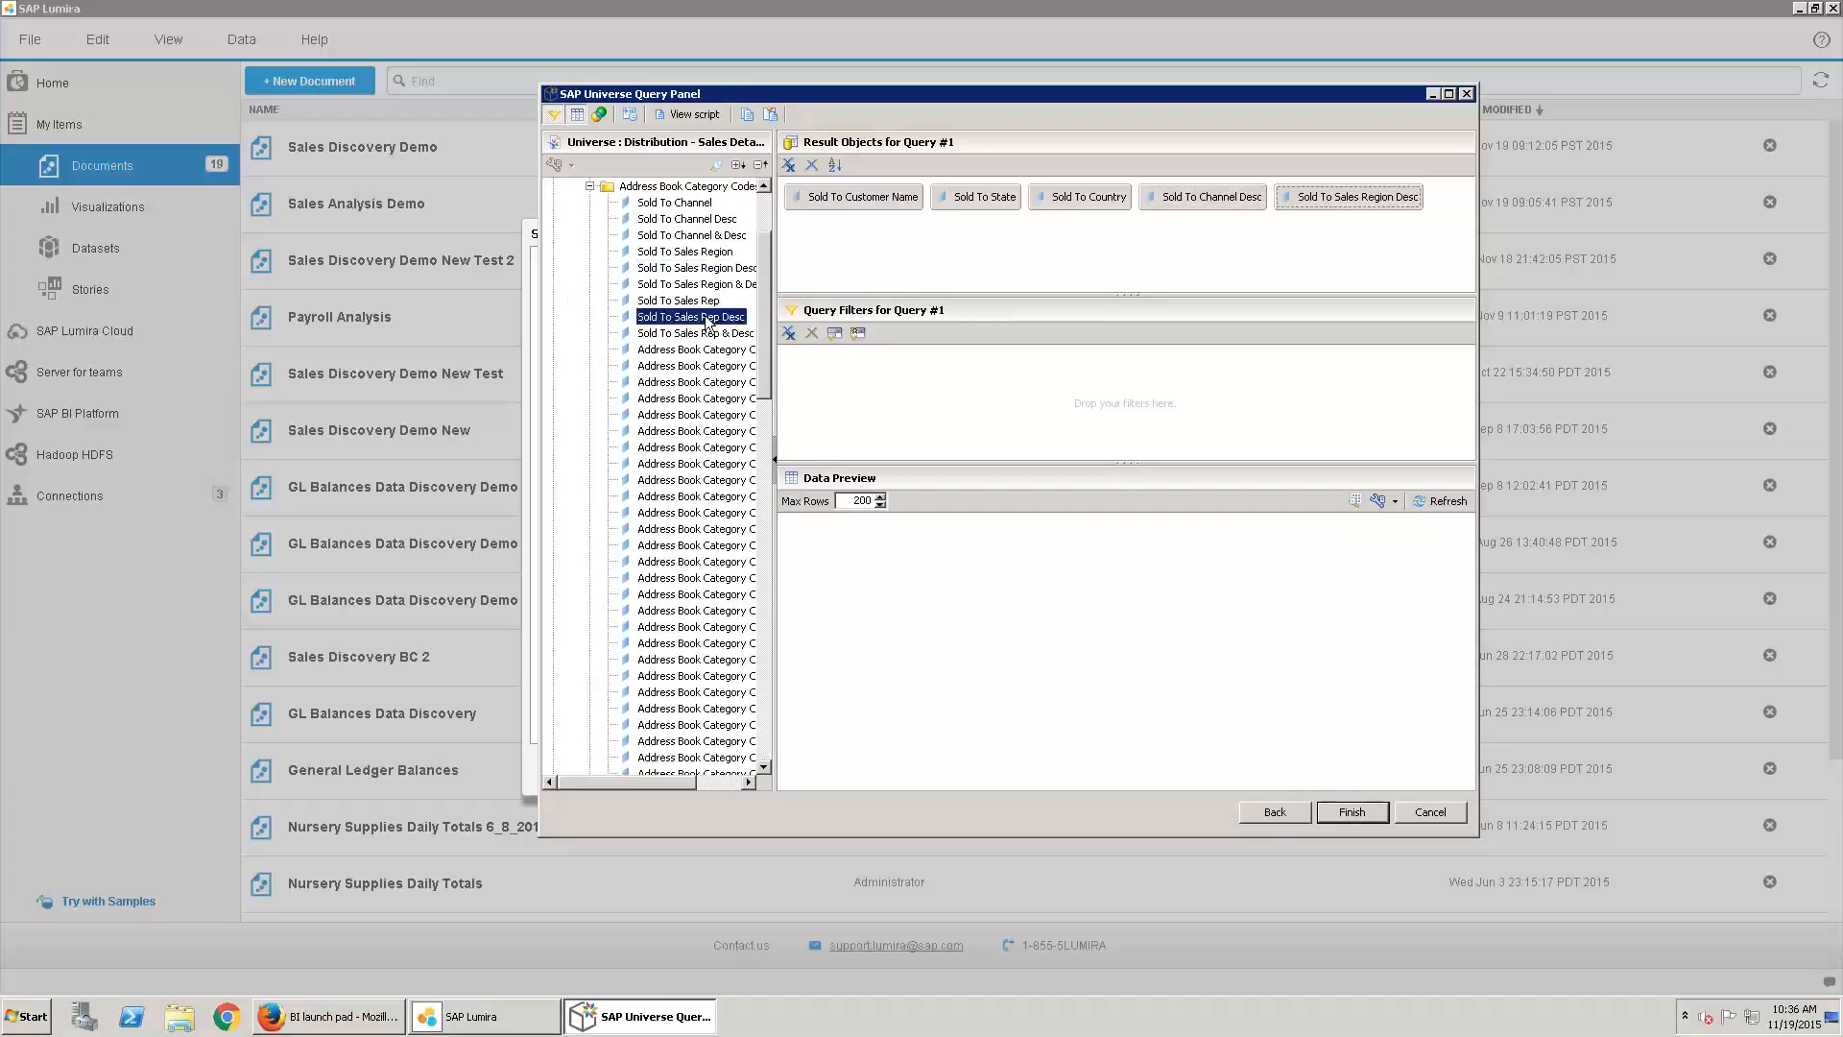
click(590, 187)
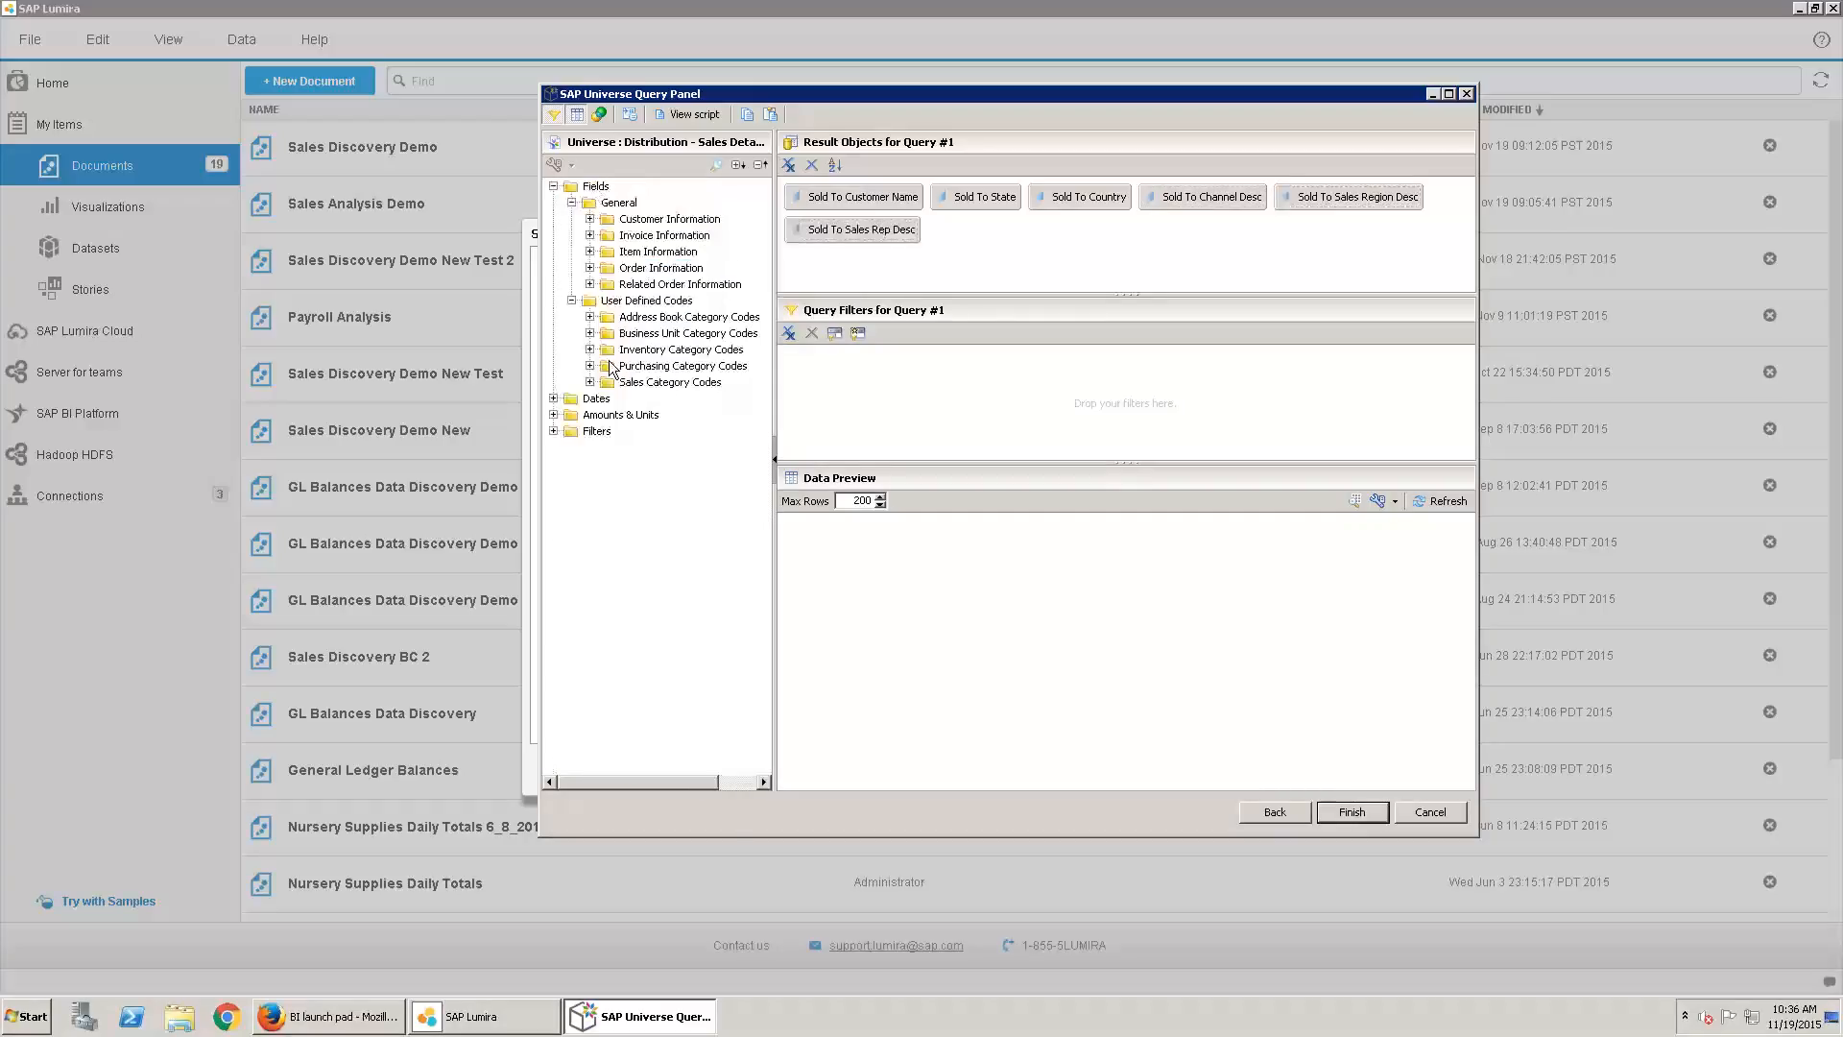
Add Product Group Desc, Product Sub Group Desc and Product Desc from the Sales Category Codes to the query results
click(590, 382)
double_click(699, 302)
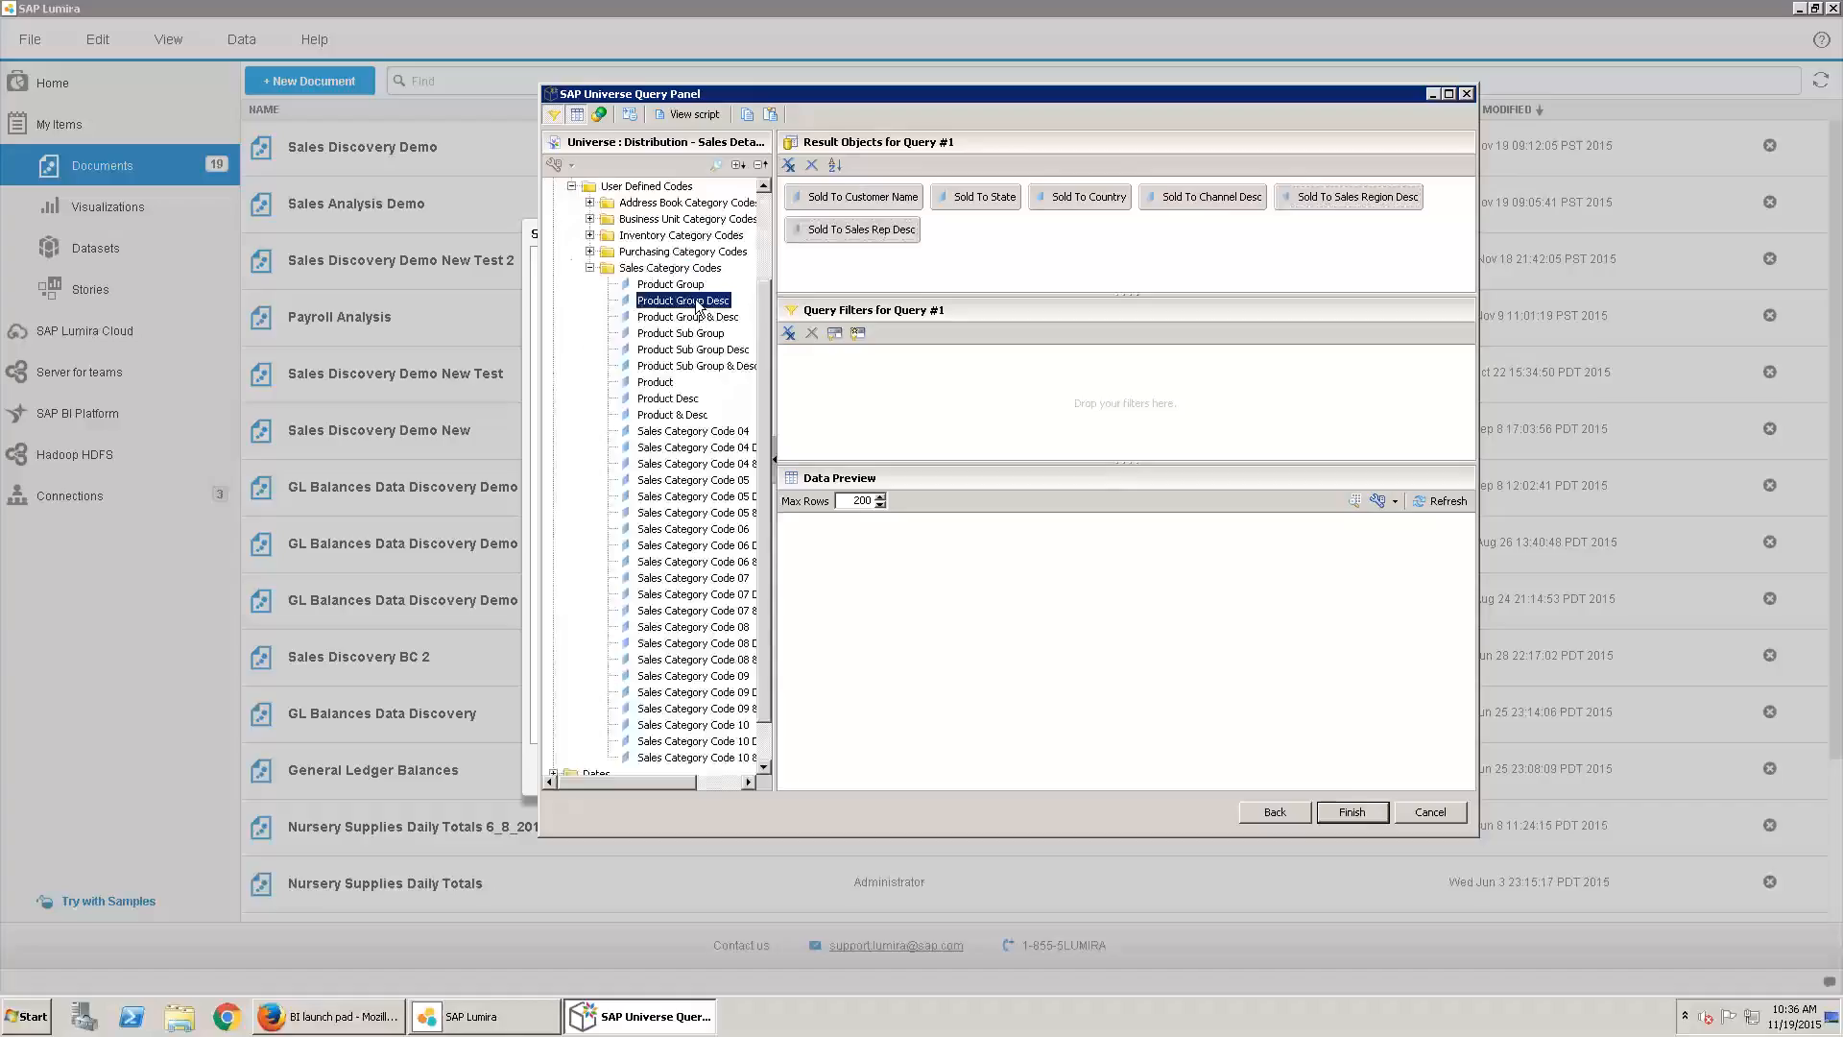
double_click(693, 350)
double_click(668, 398)
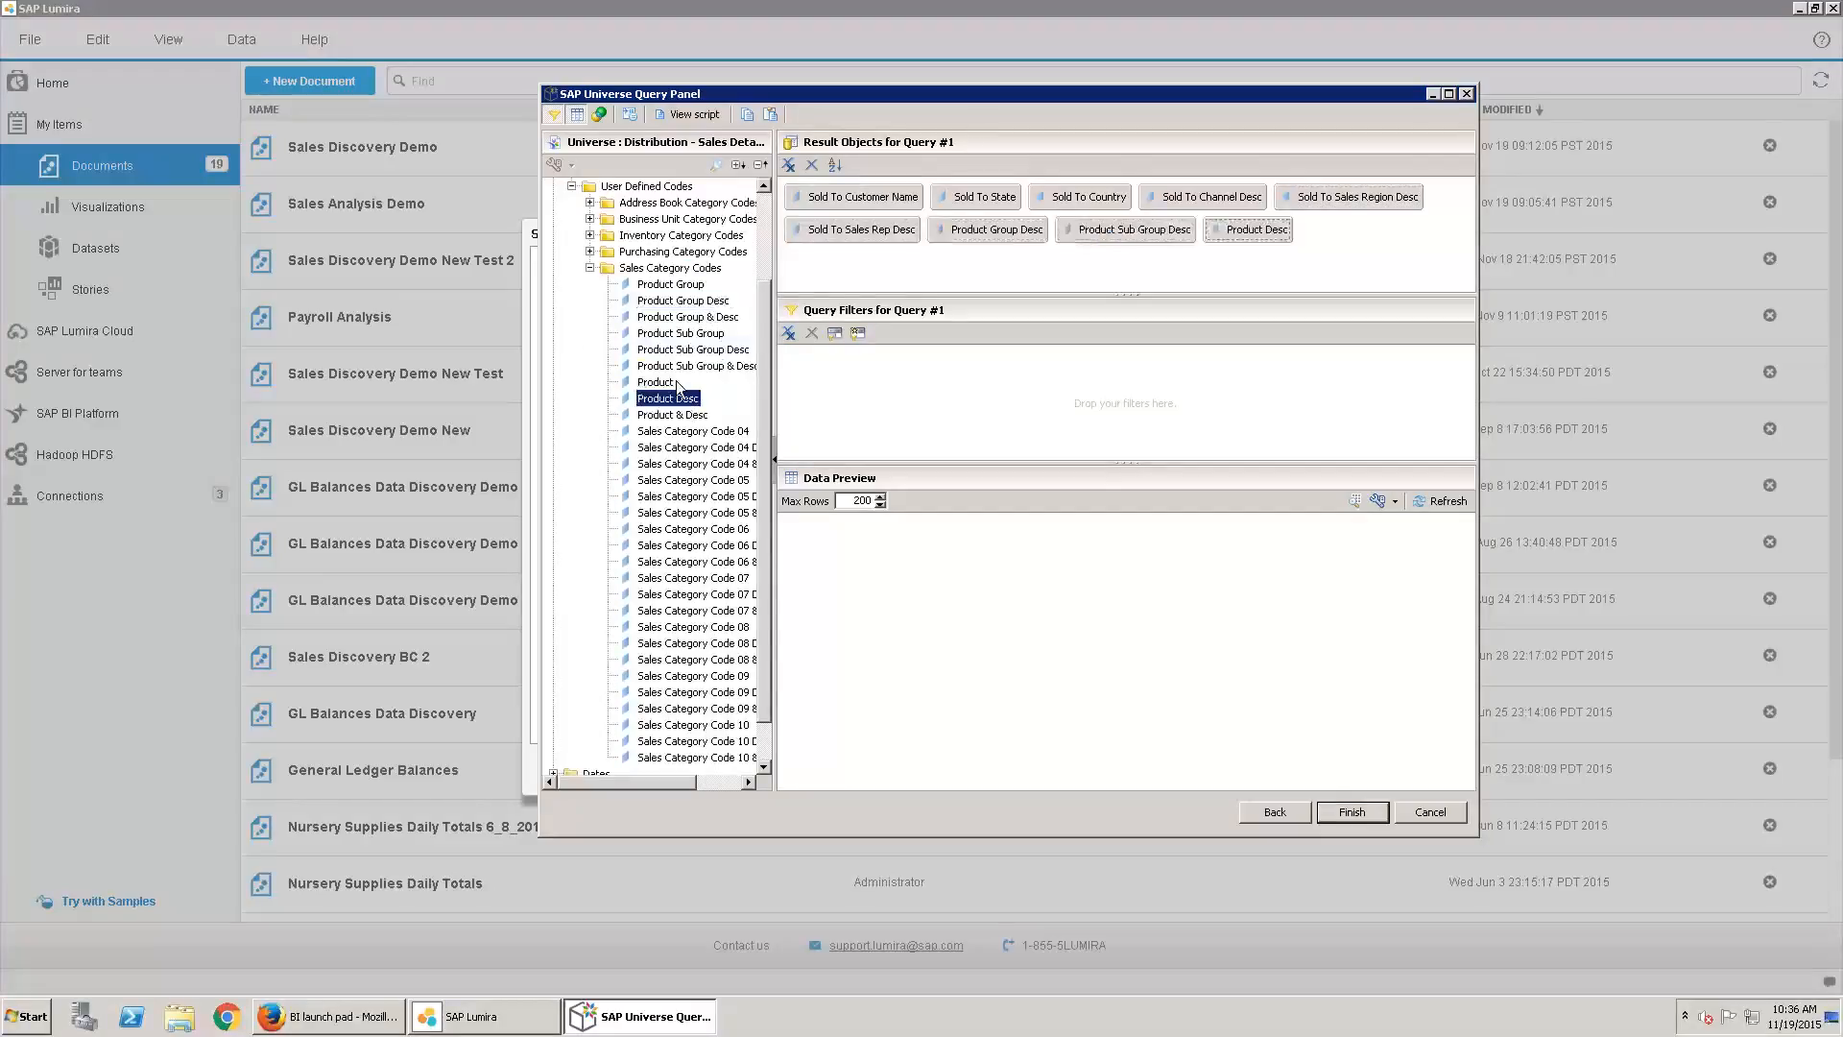
click(590, 269)
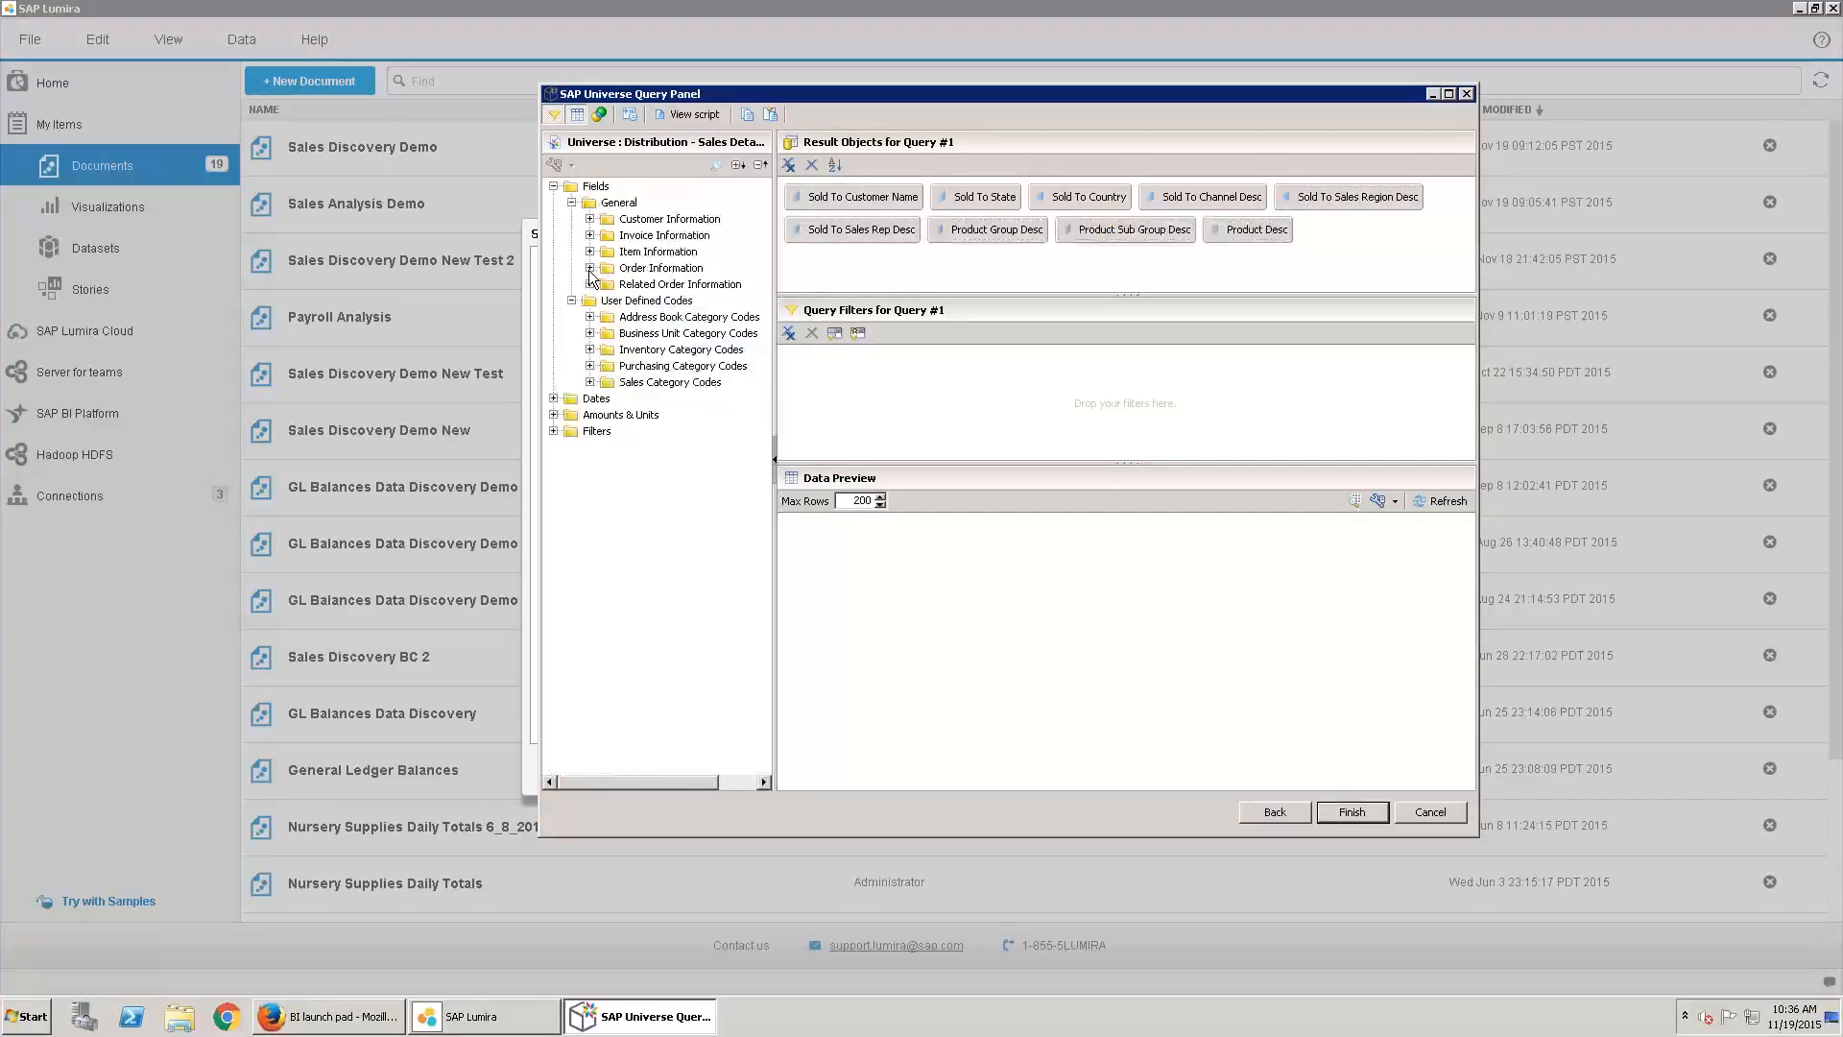
Add the CY Year to Date and PY Year to Date measures from the time-based Extended Amount Prompt folder
click(554, 414)
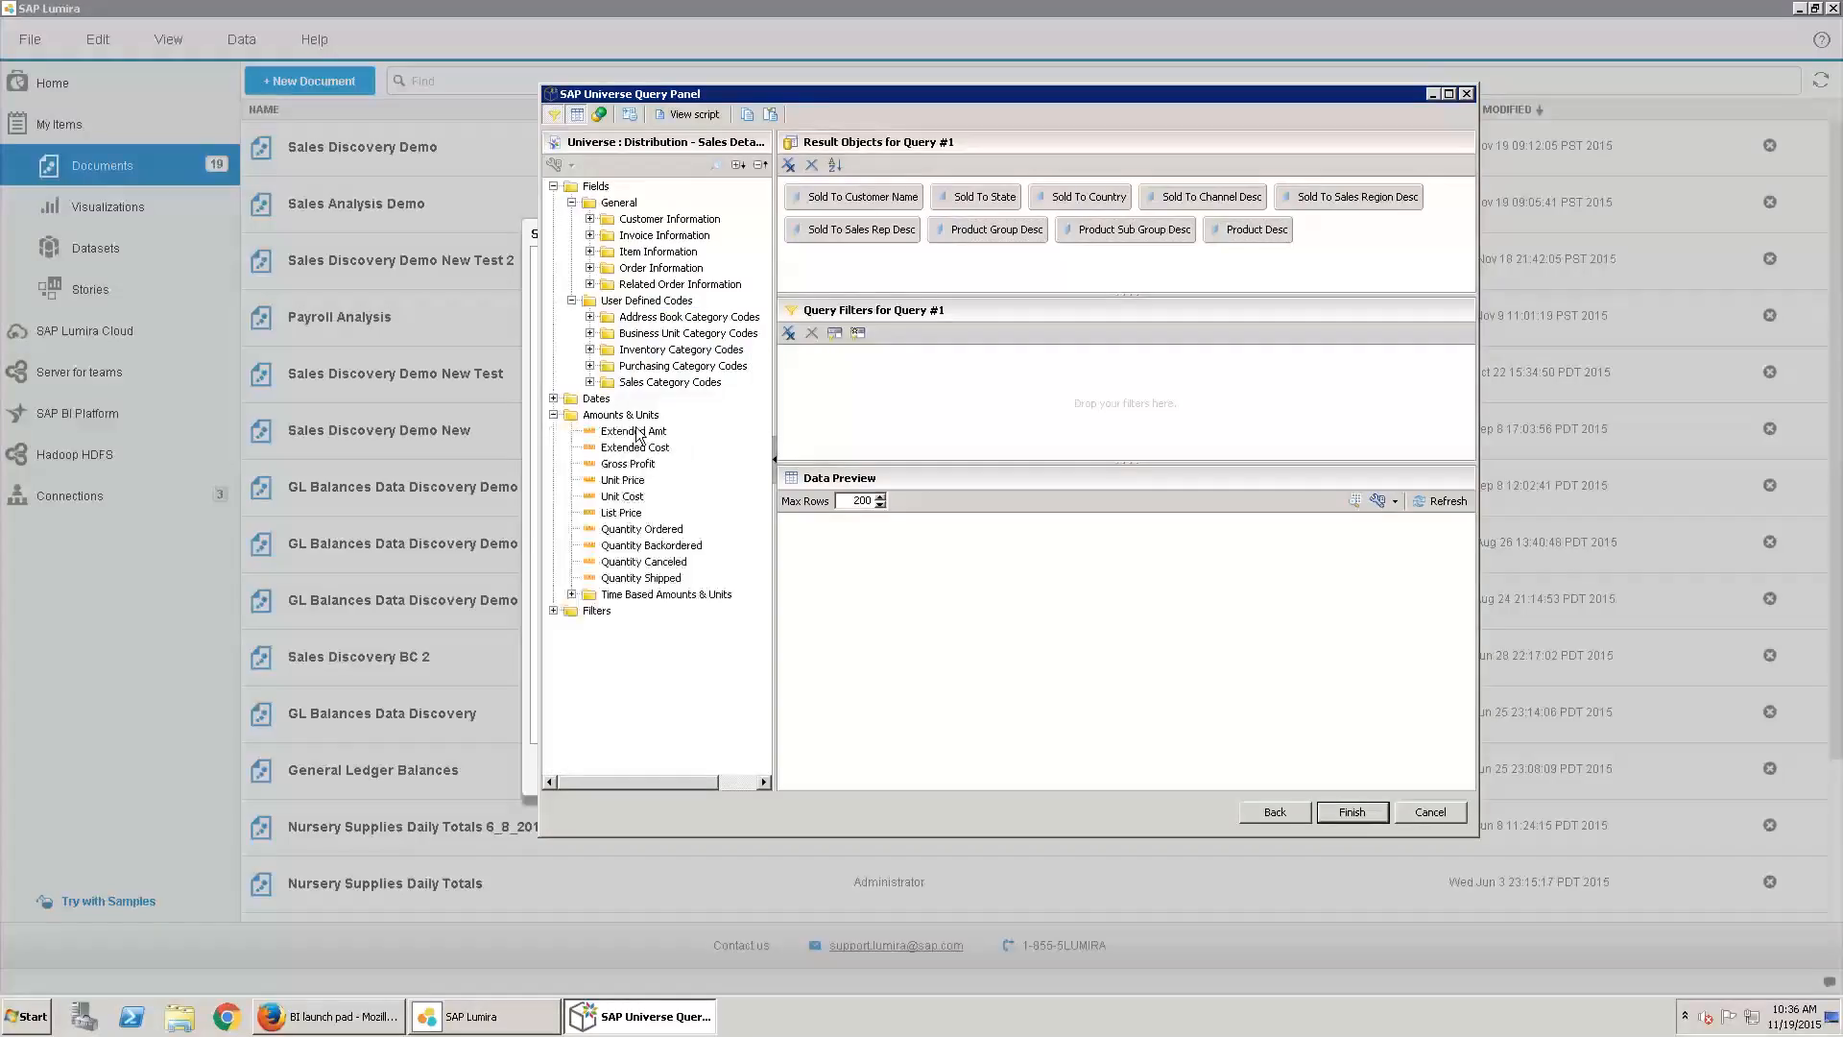
mouse_move(637, 434)
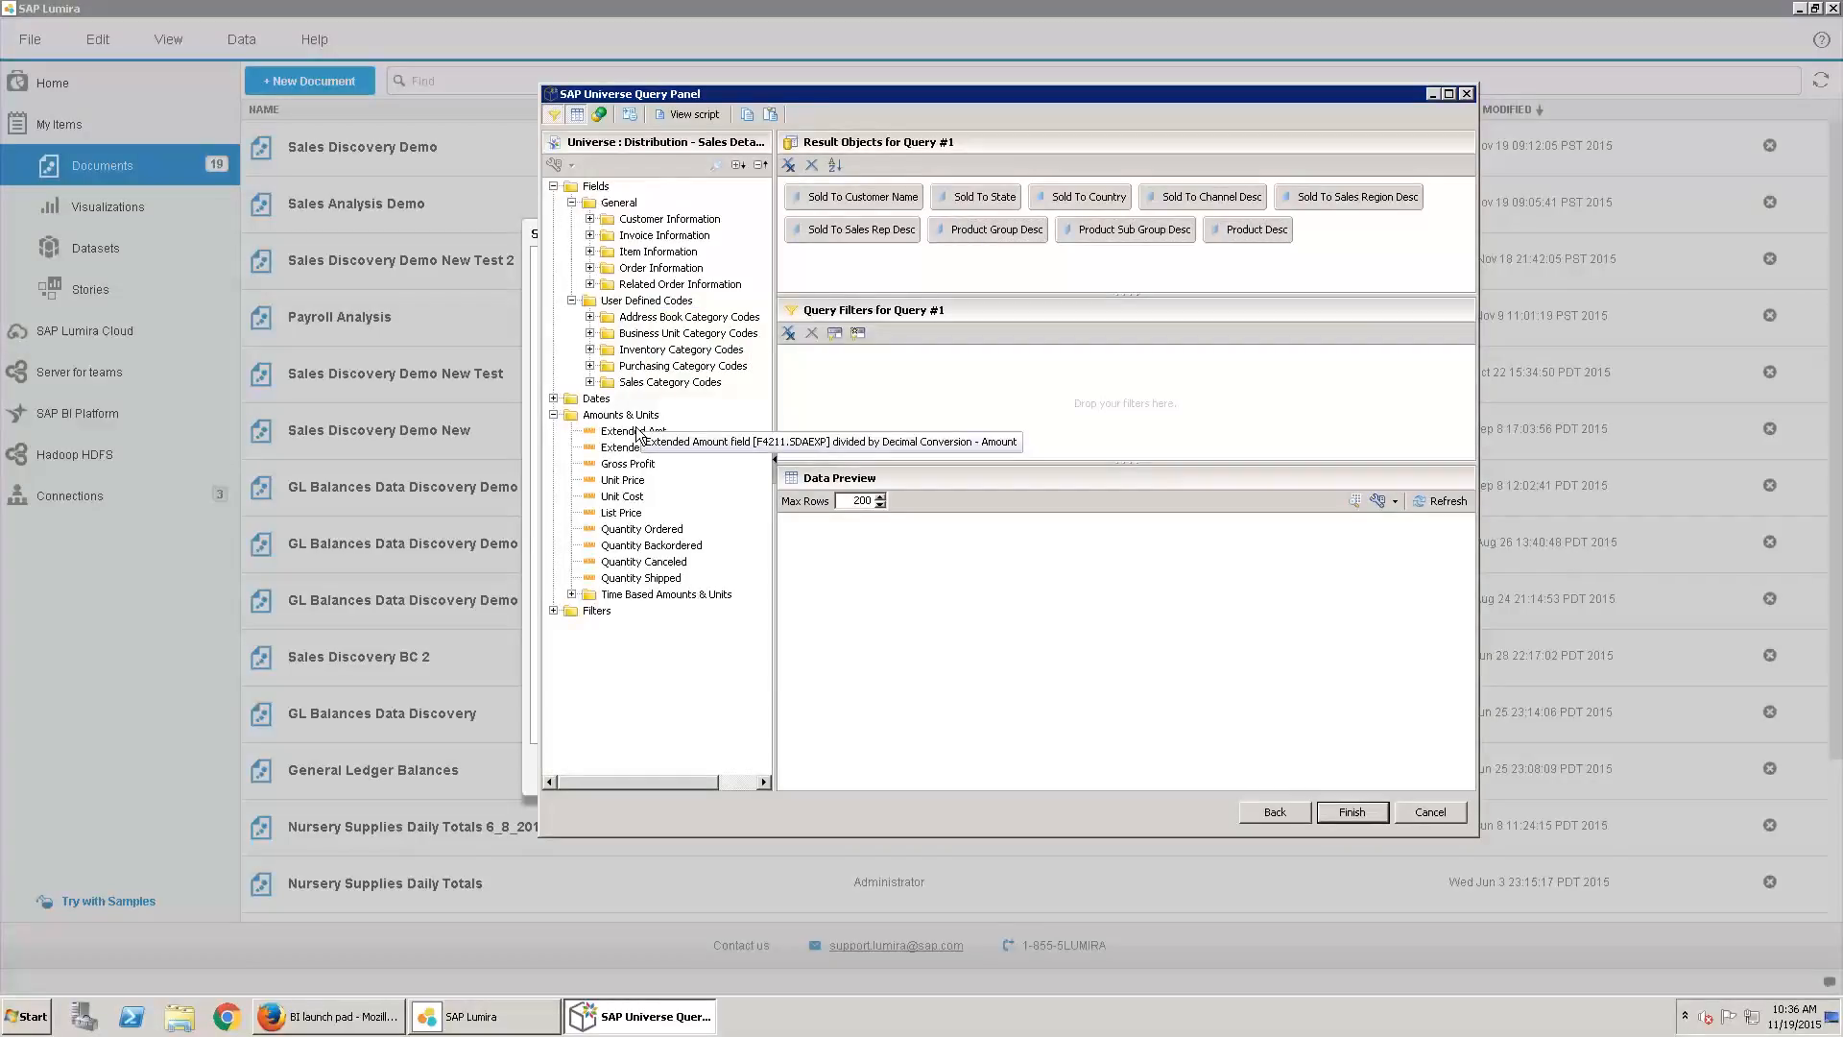
click(571, 595)
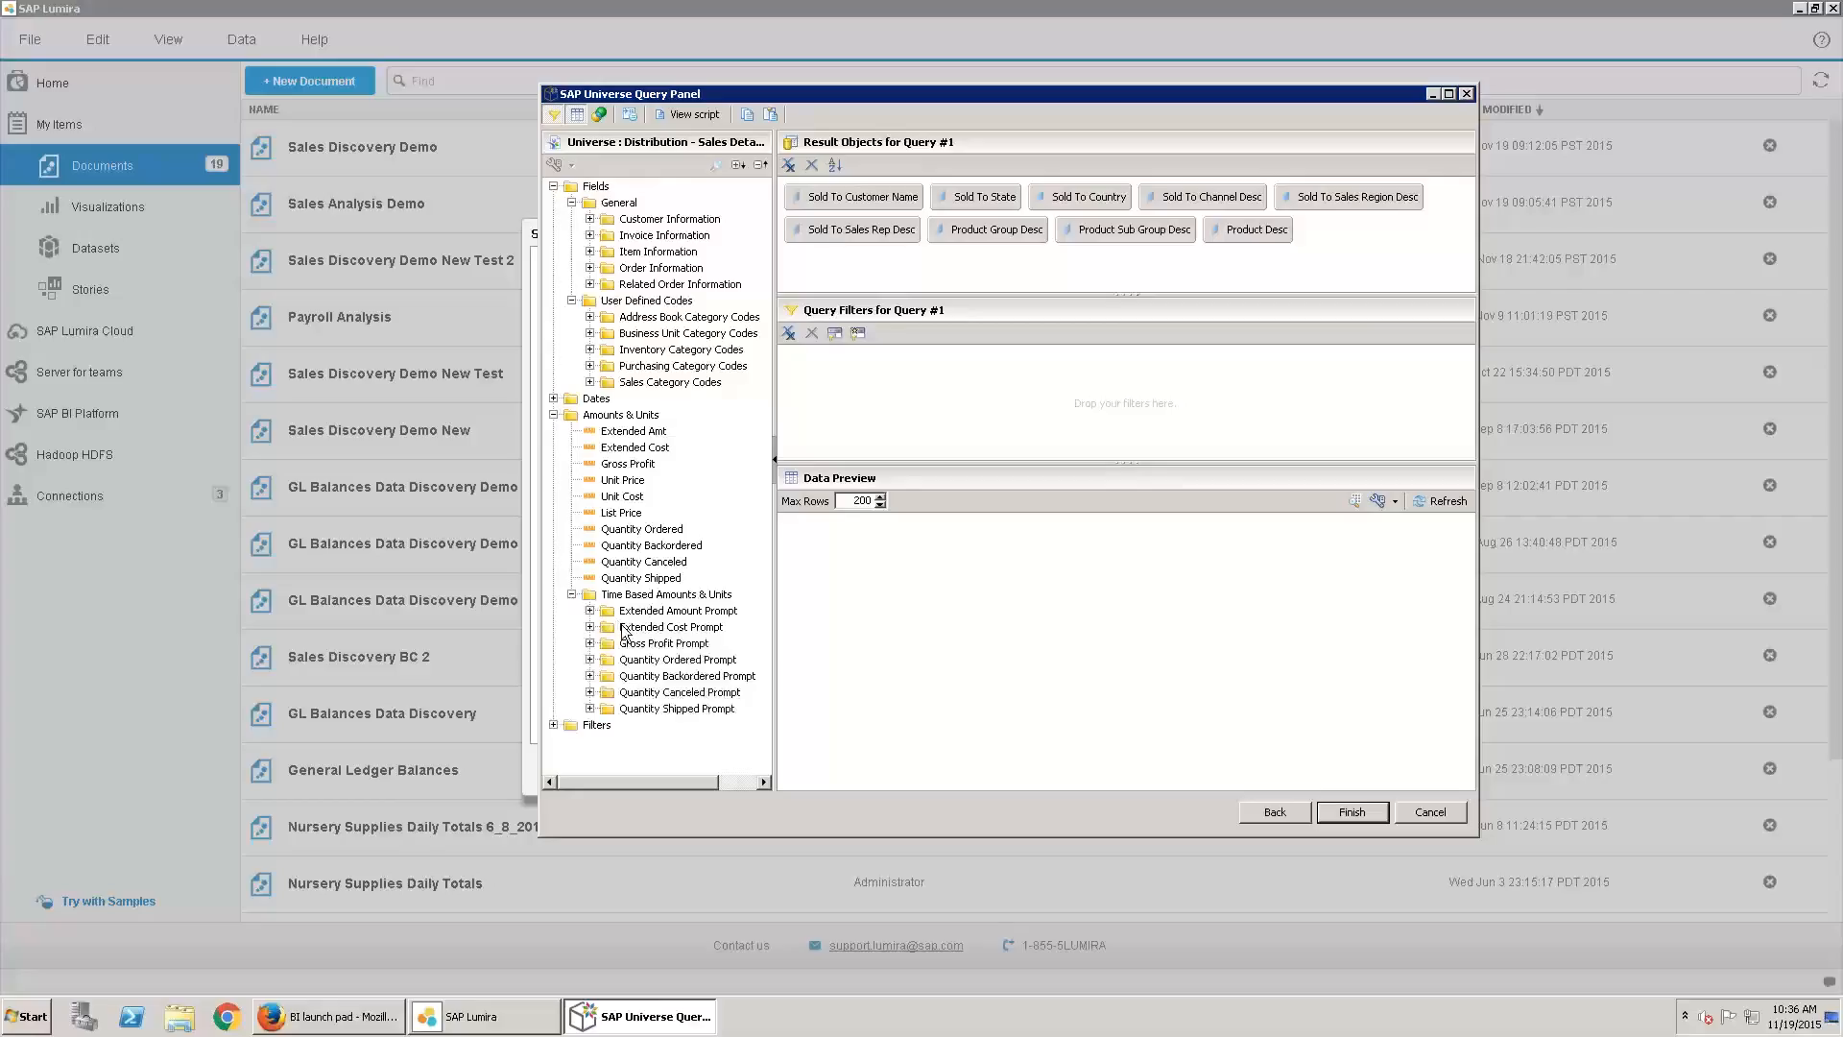
click(589, 610)
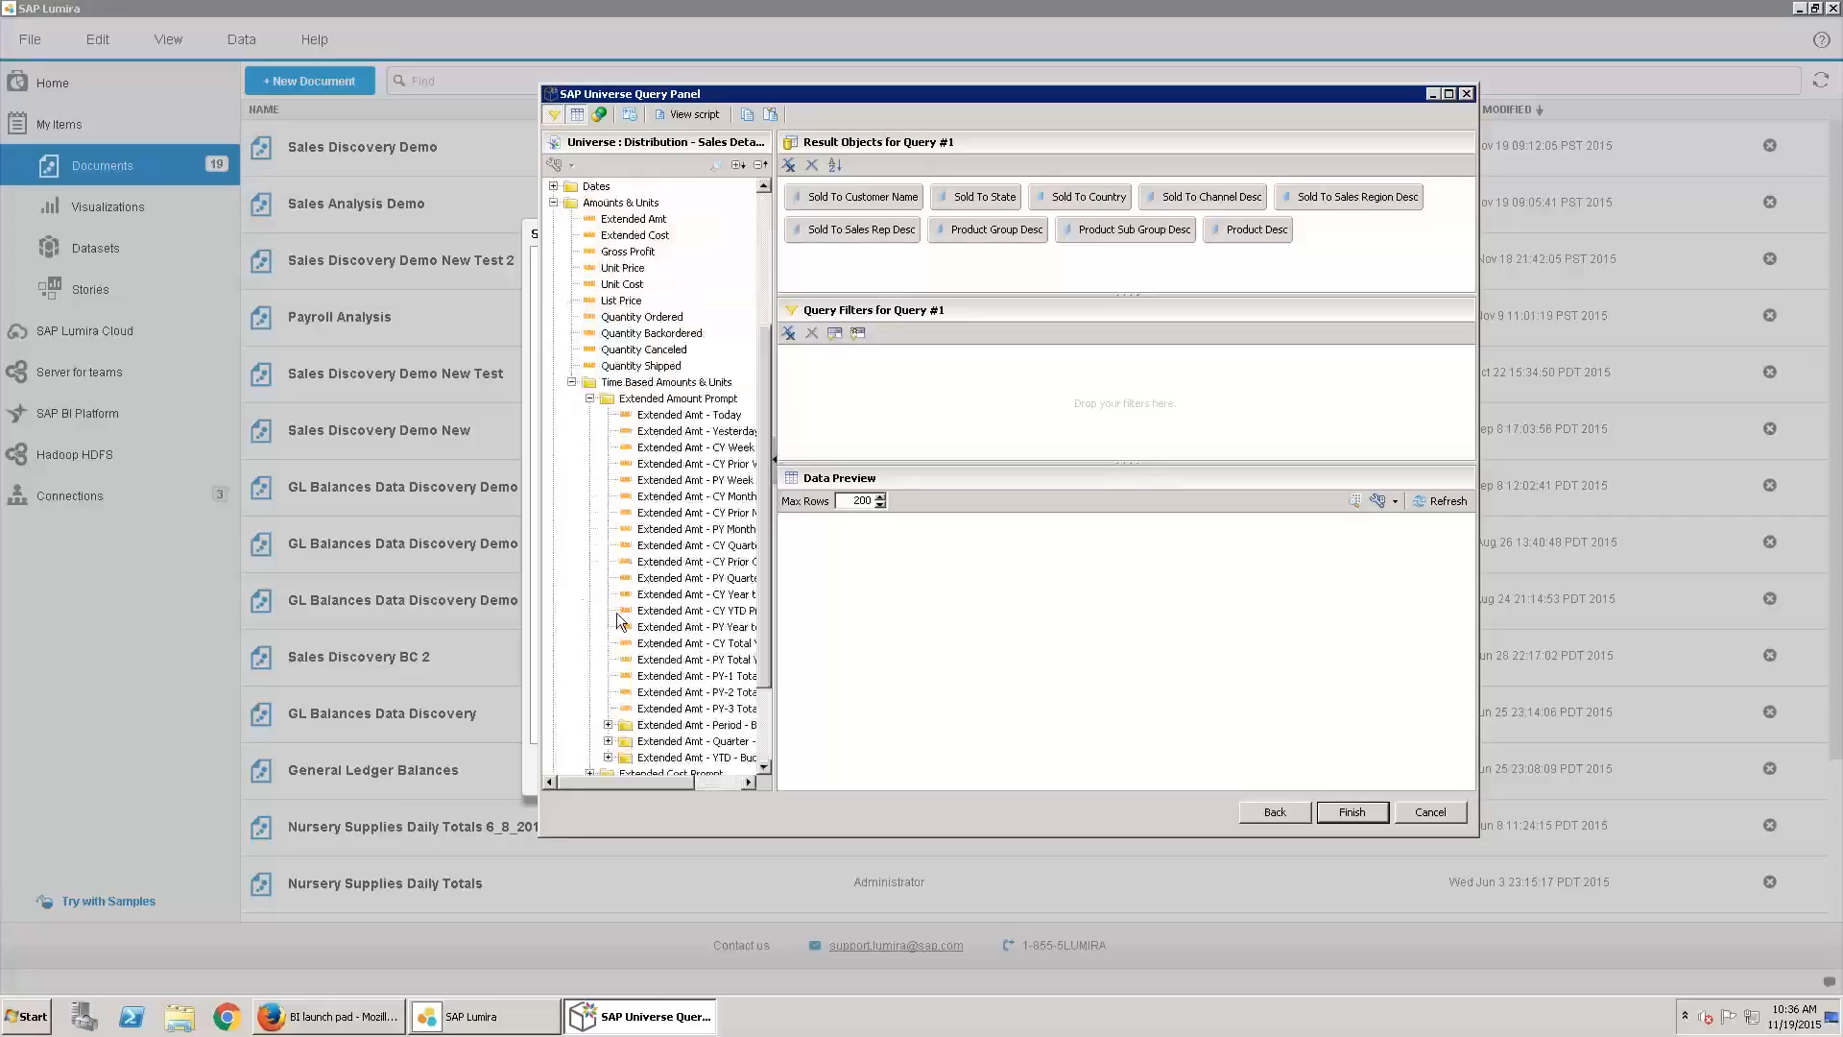
drag(773, 497, 885, 497)
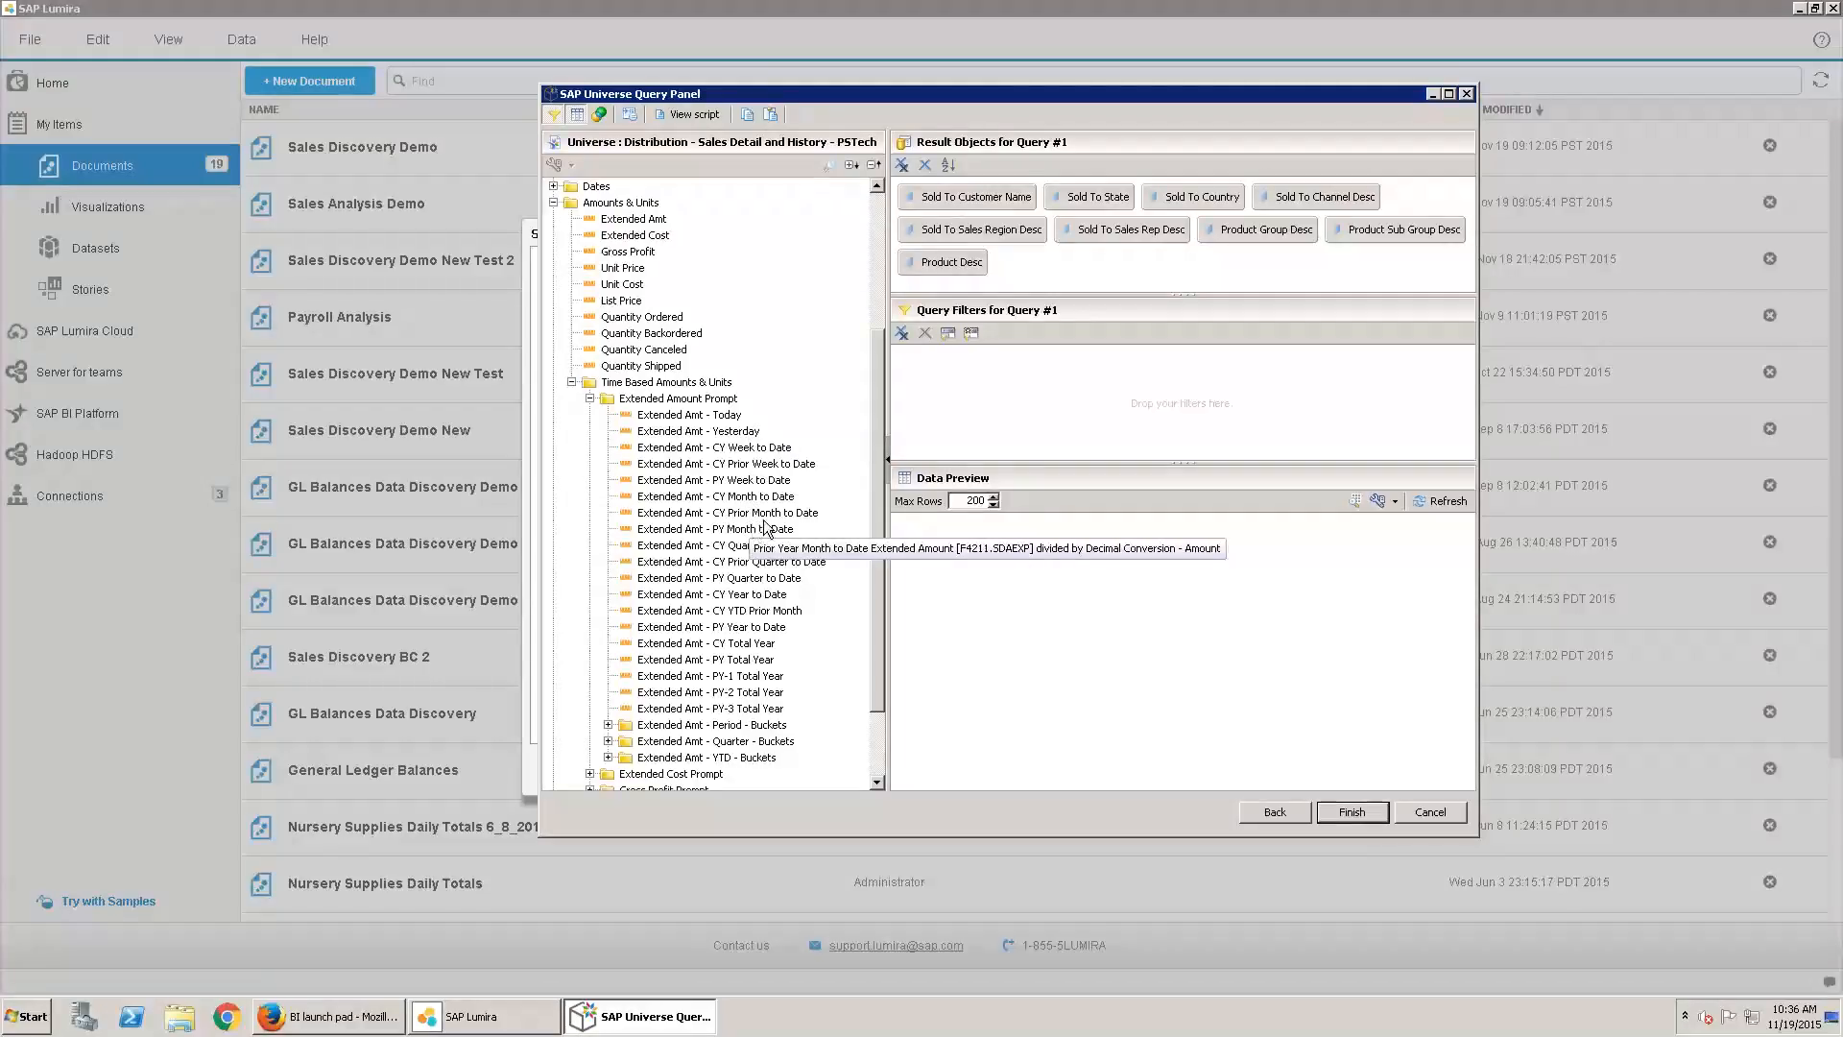
click(699, 595)
double_click(707, 595)
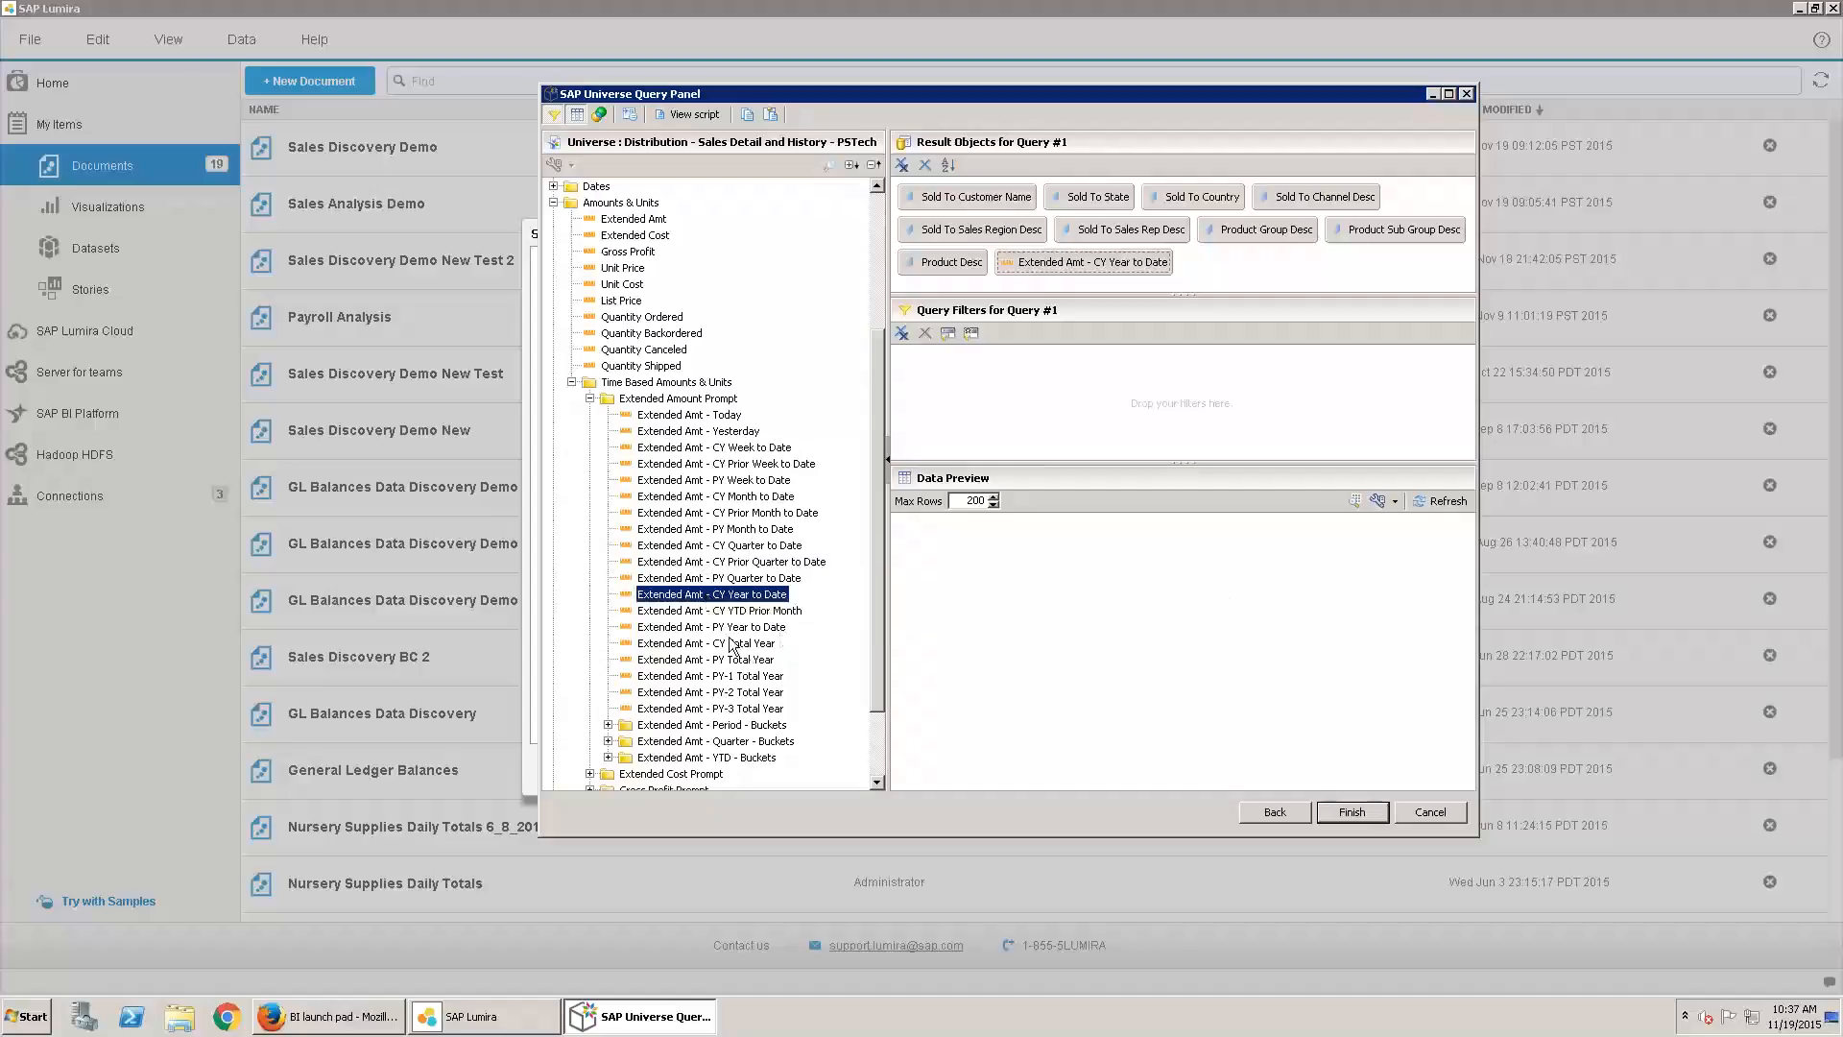
double_click(738, 628)
Add Gross Profit - CY Year to Date and Gross Profit - PY Year to Date to the result objects
drag(871, 590, 871, 688)
click(590, 691)
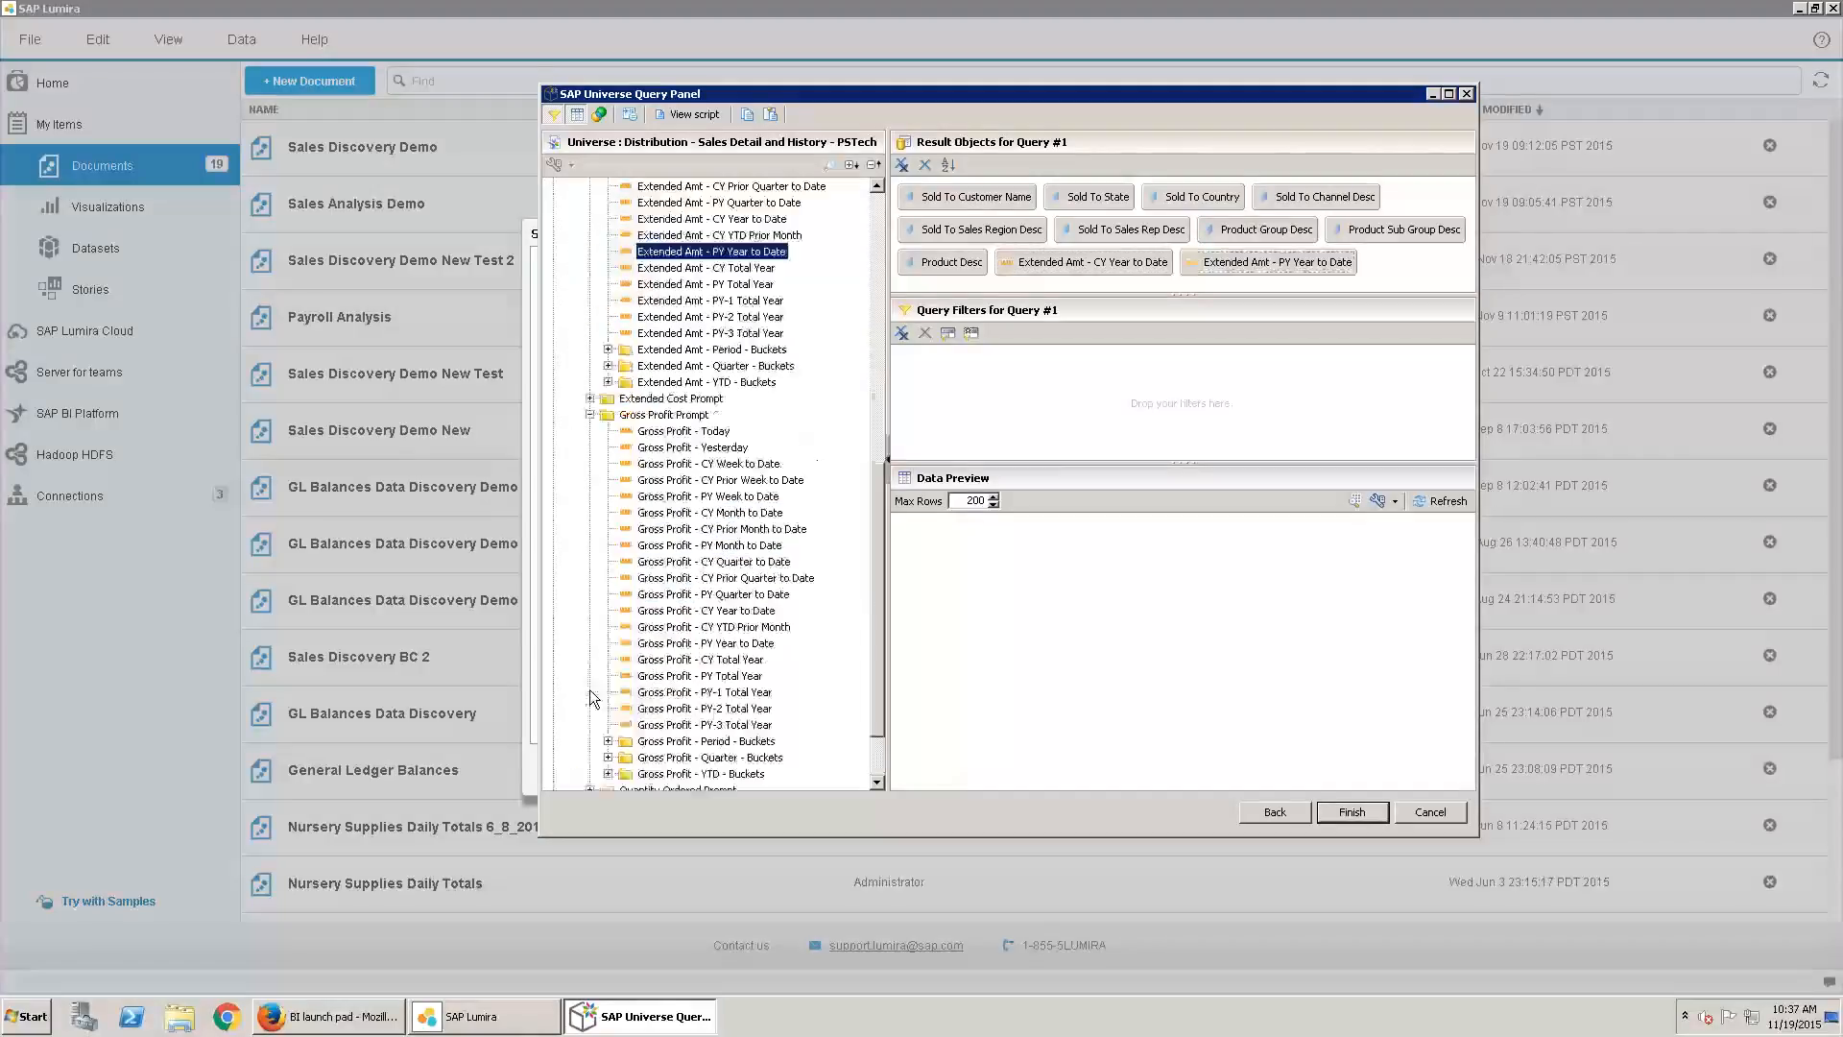
double_click(739, 611)
double_click(753, 644)
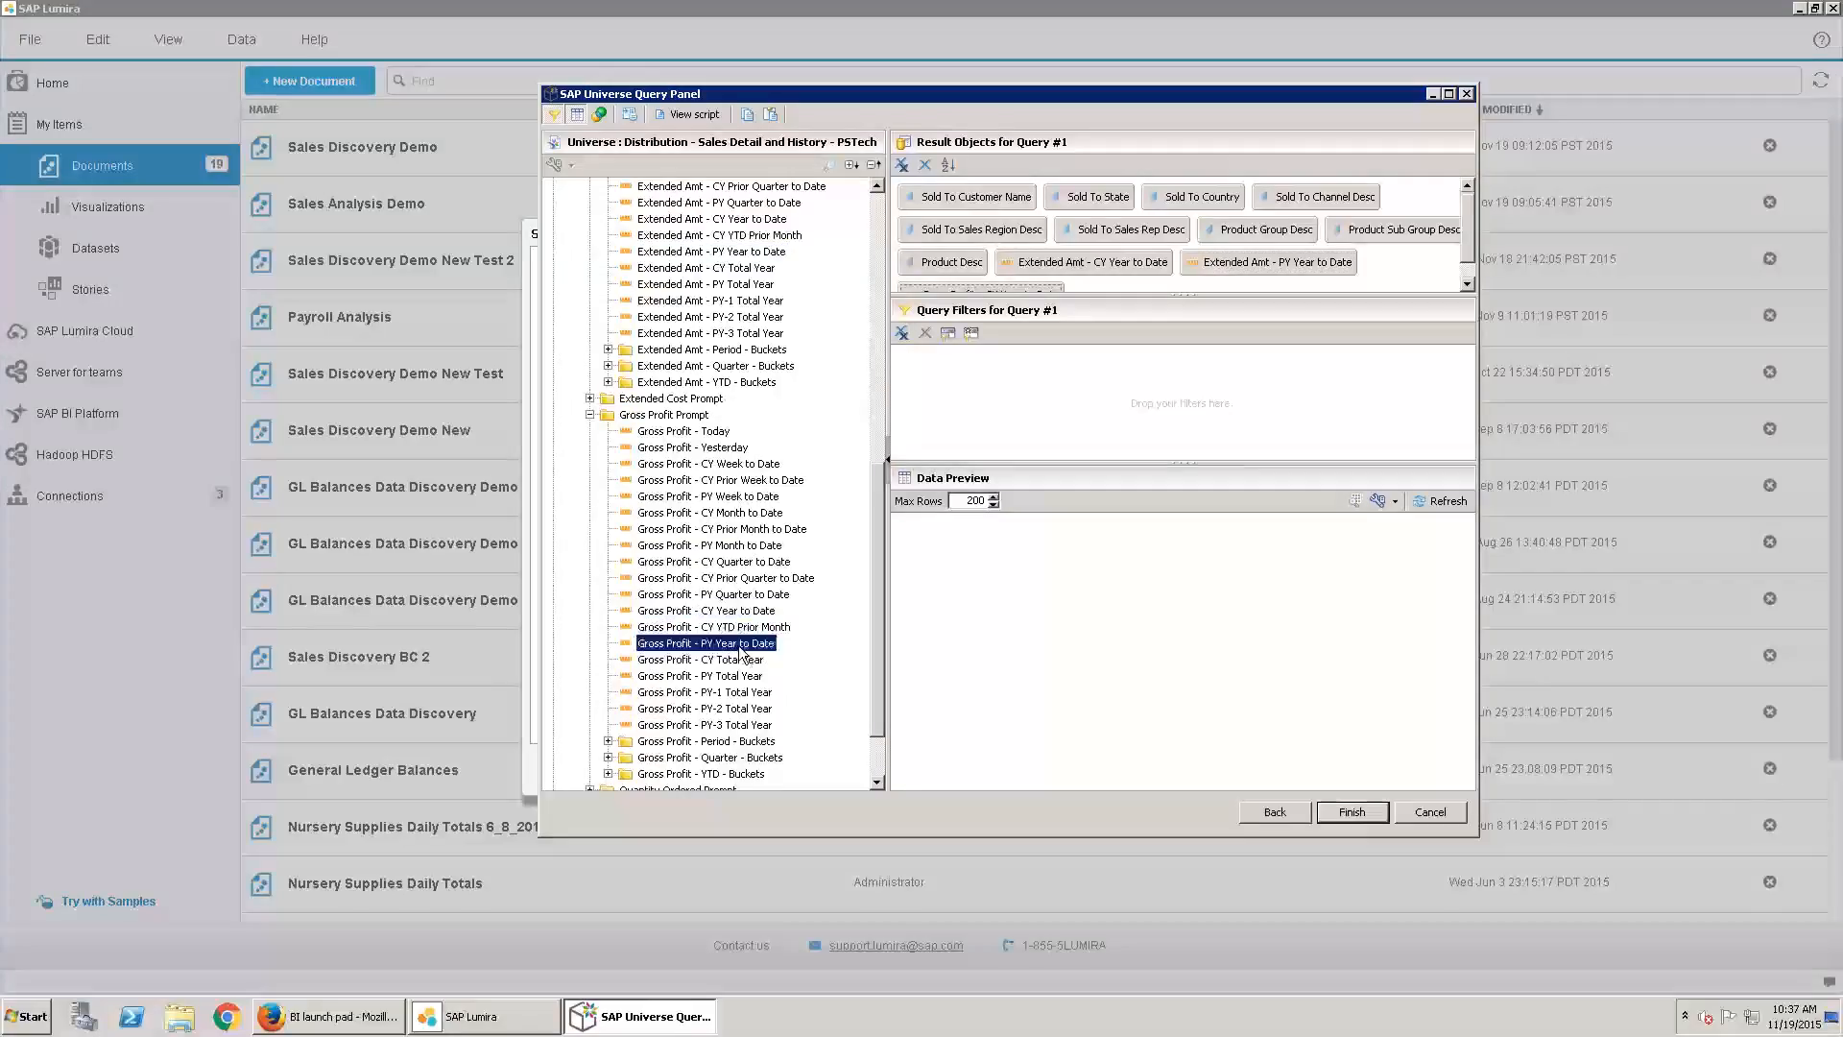
Add Qty Ord - CY Year to Date and Qty Ord - PY Year to Date from the Quantity Ordered Prompt folder
scroll(872, 634, down, 2)
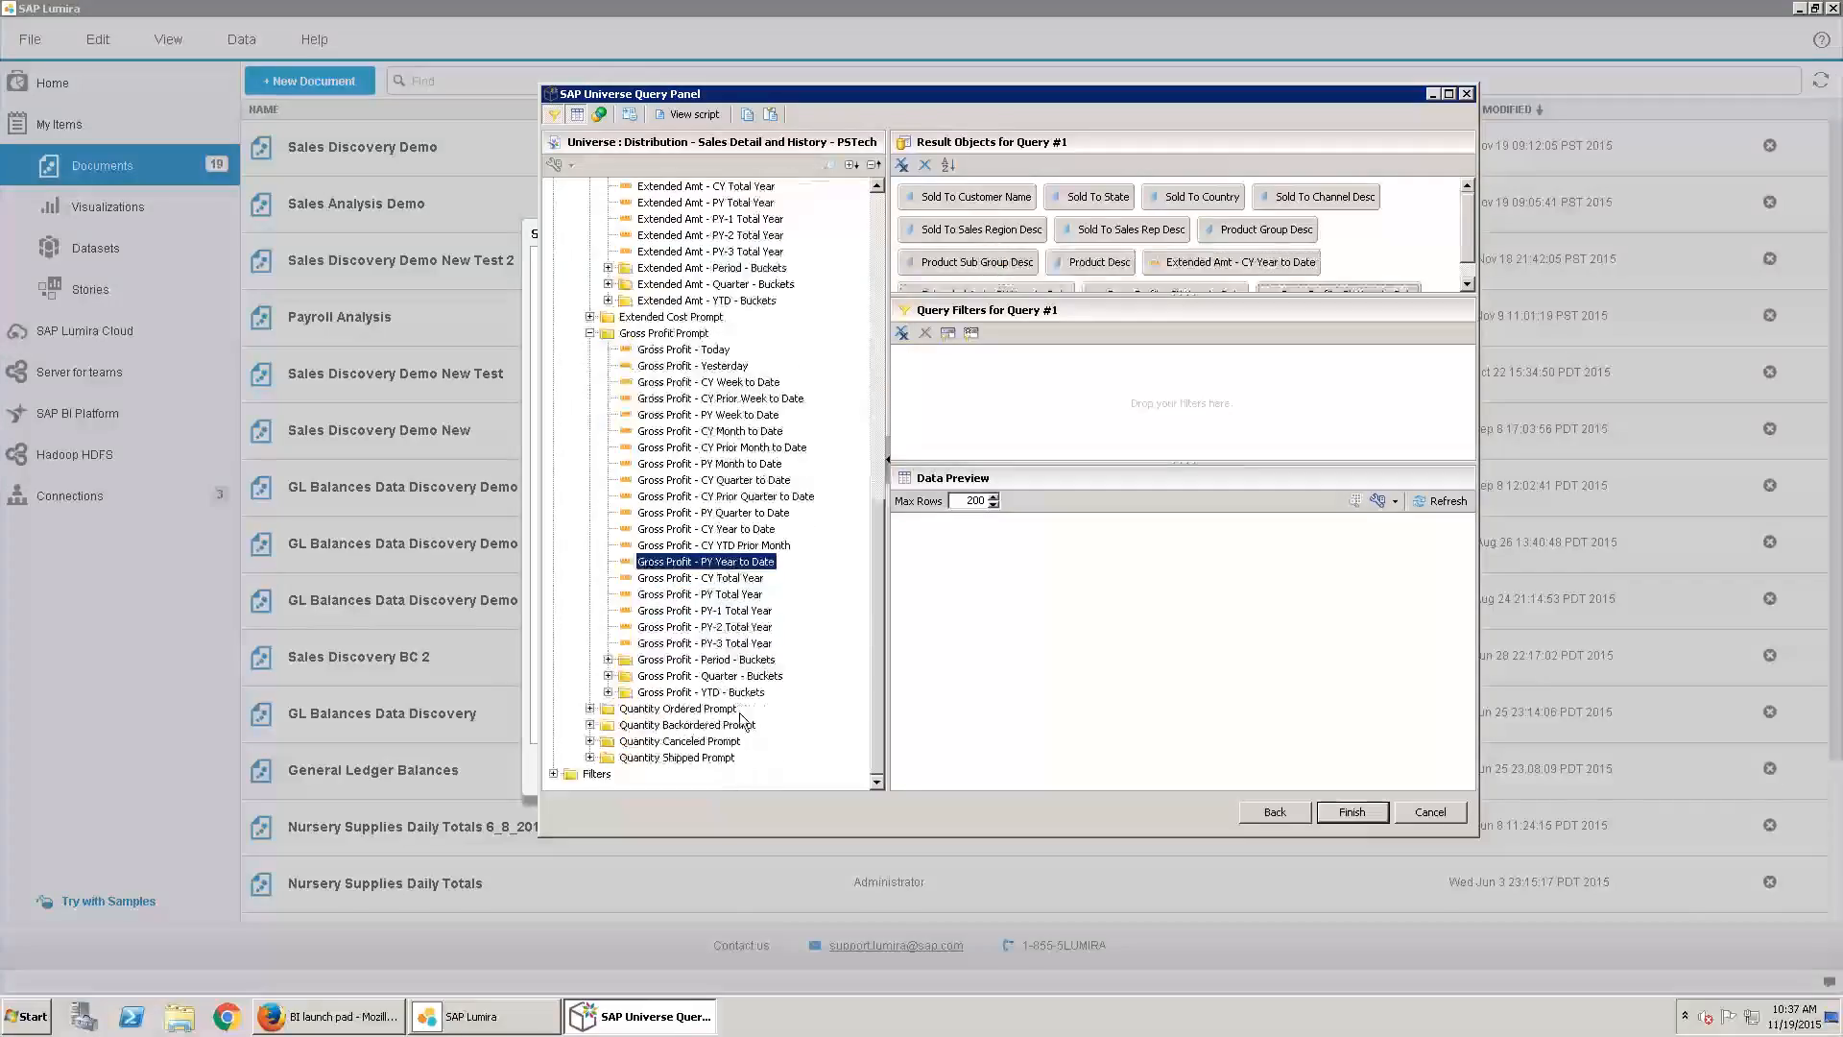
click(590, 708)
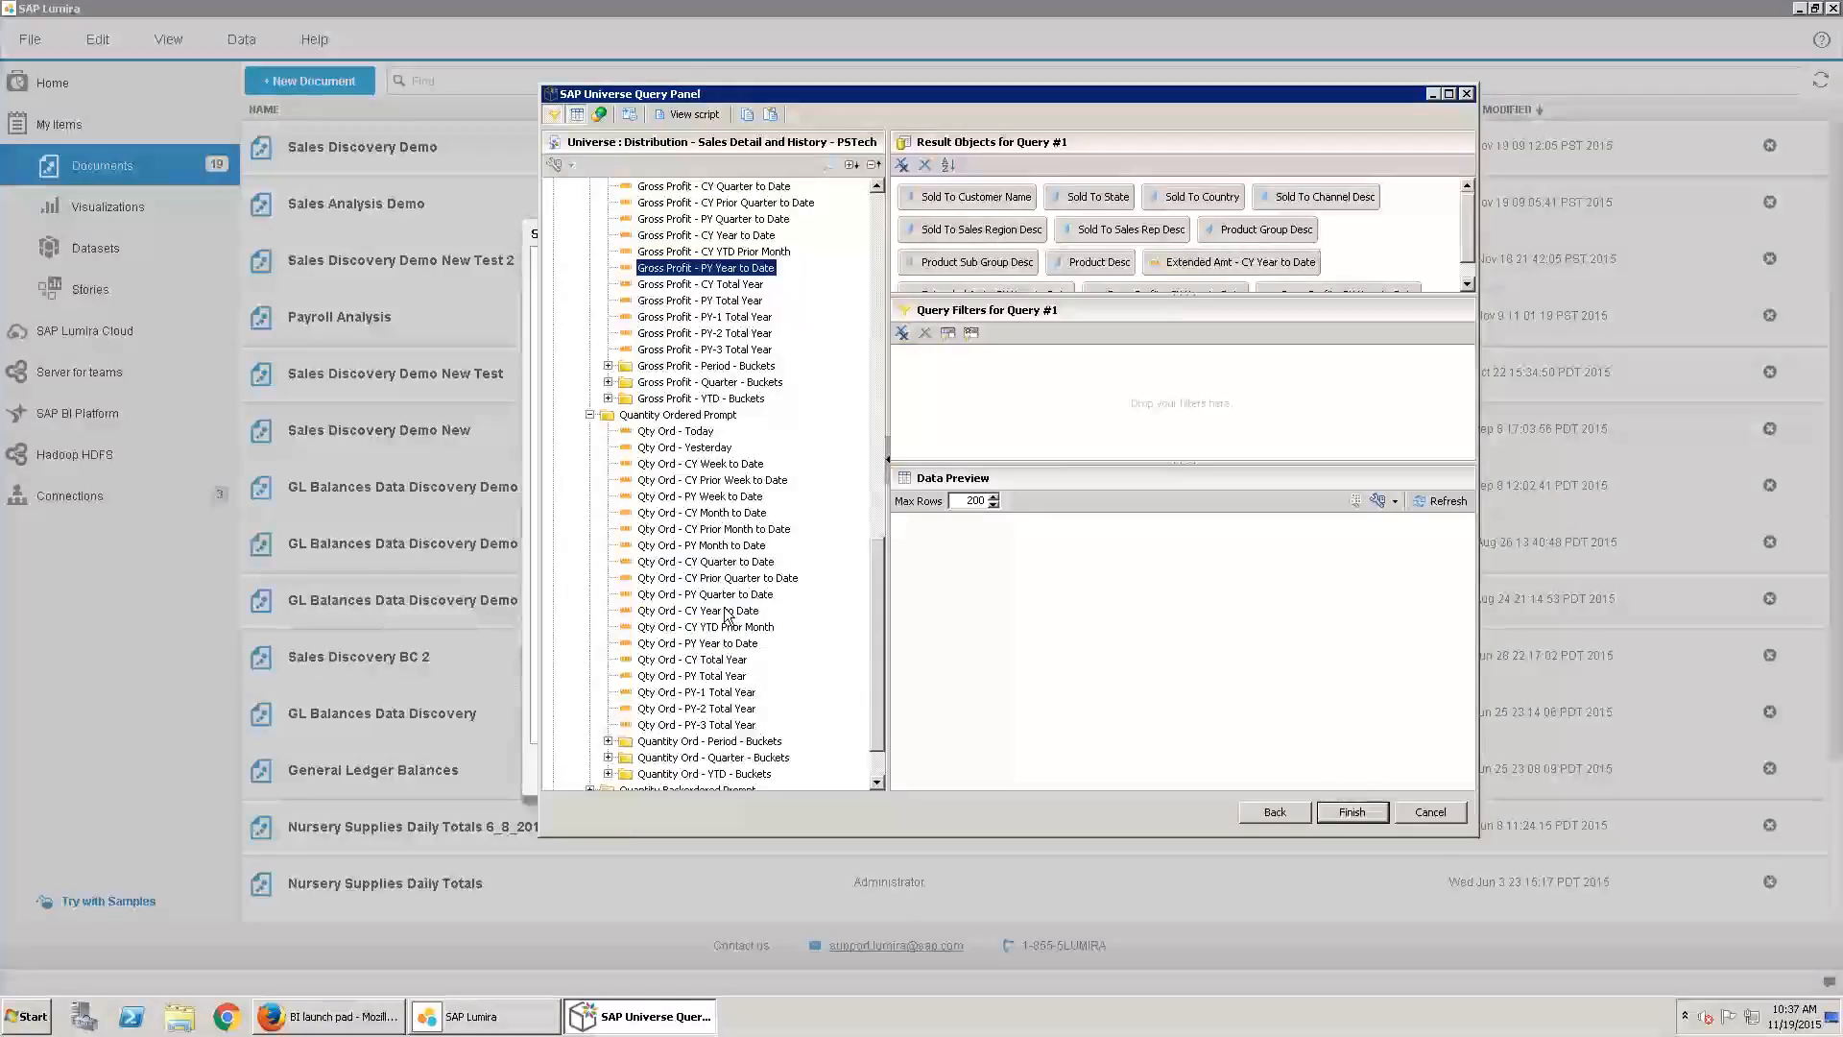
click(721, 612)
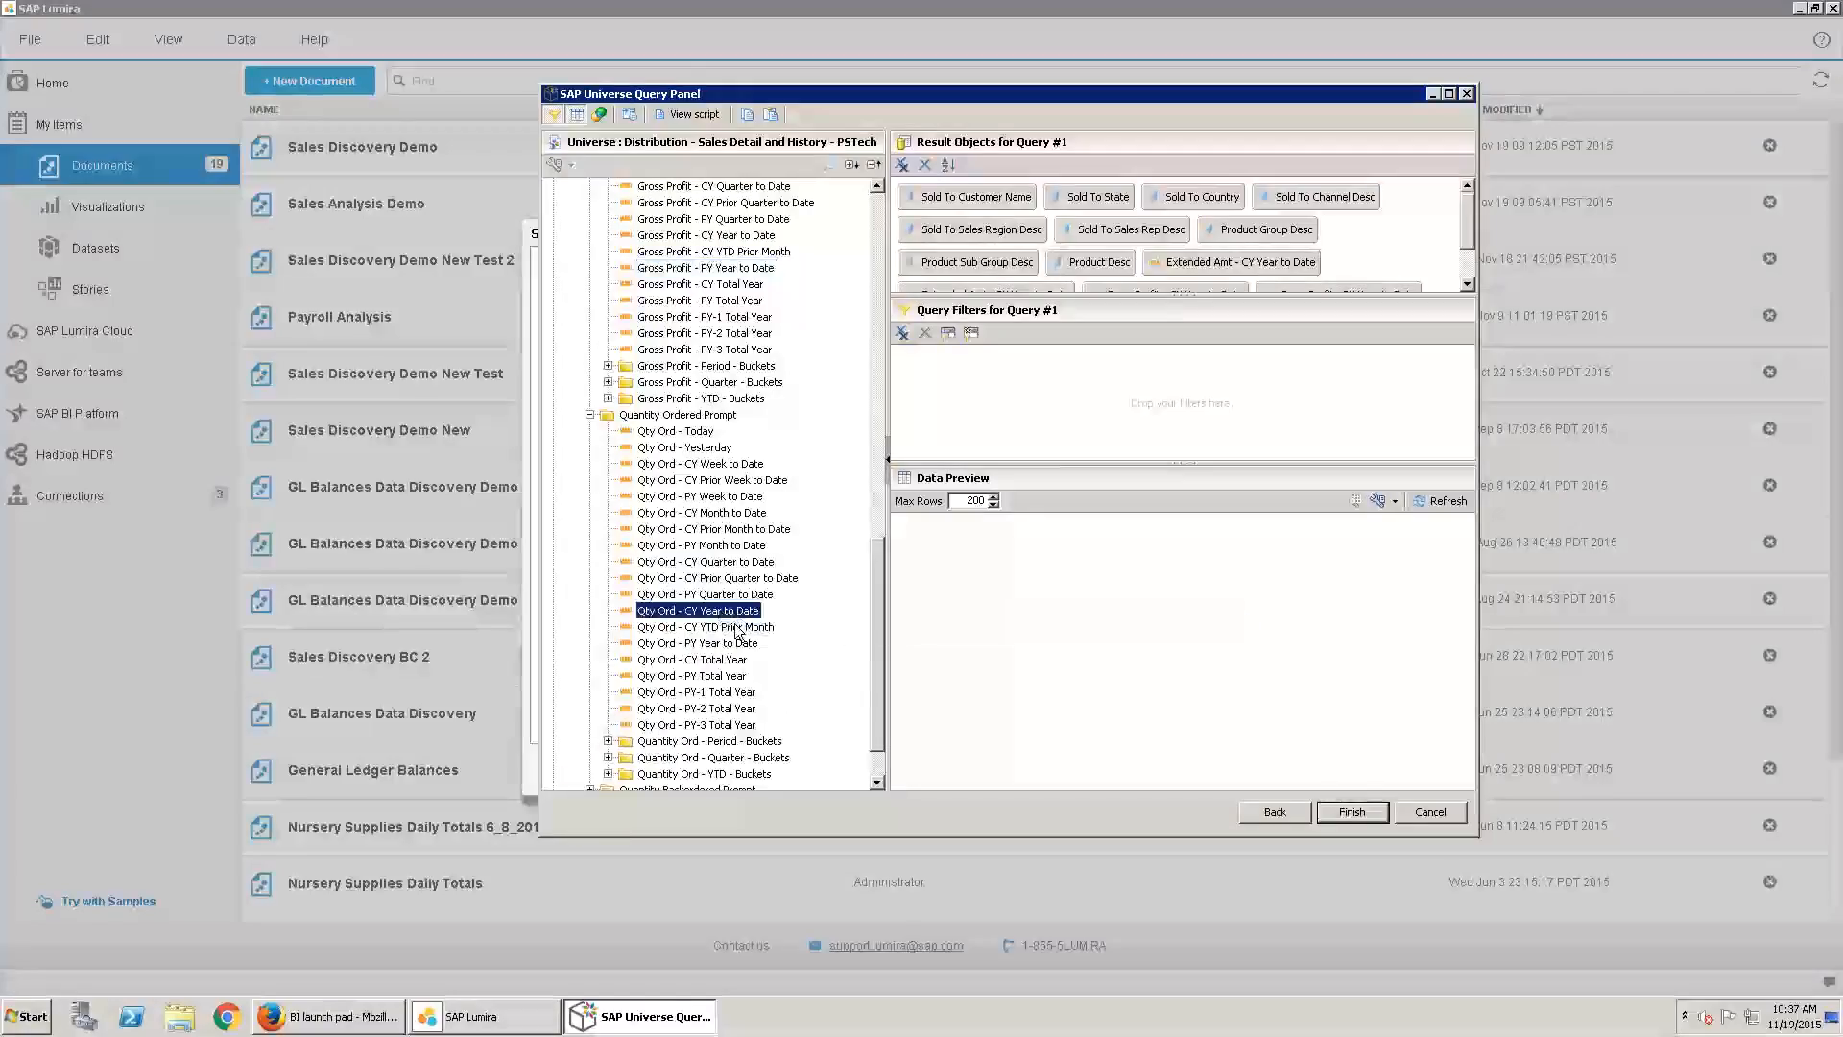
click(730, 645)
Add Company from the Order Information folder as a query filter
scroll(849, 653, down, 2)
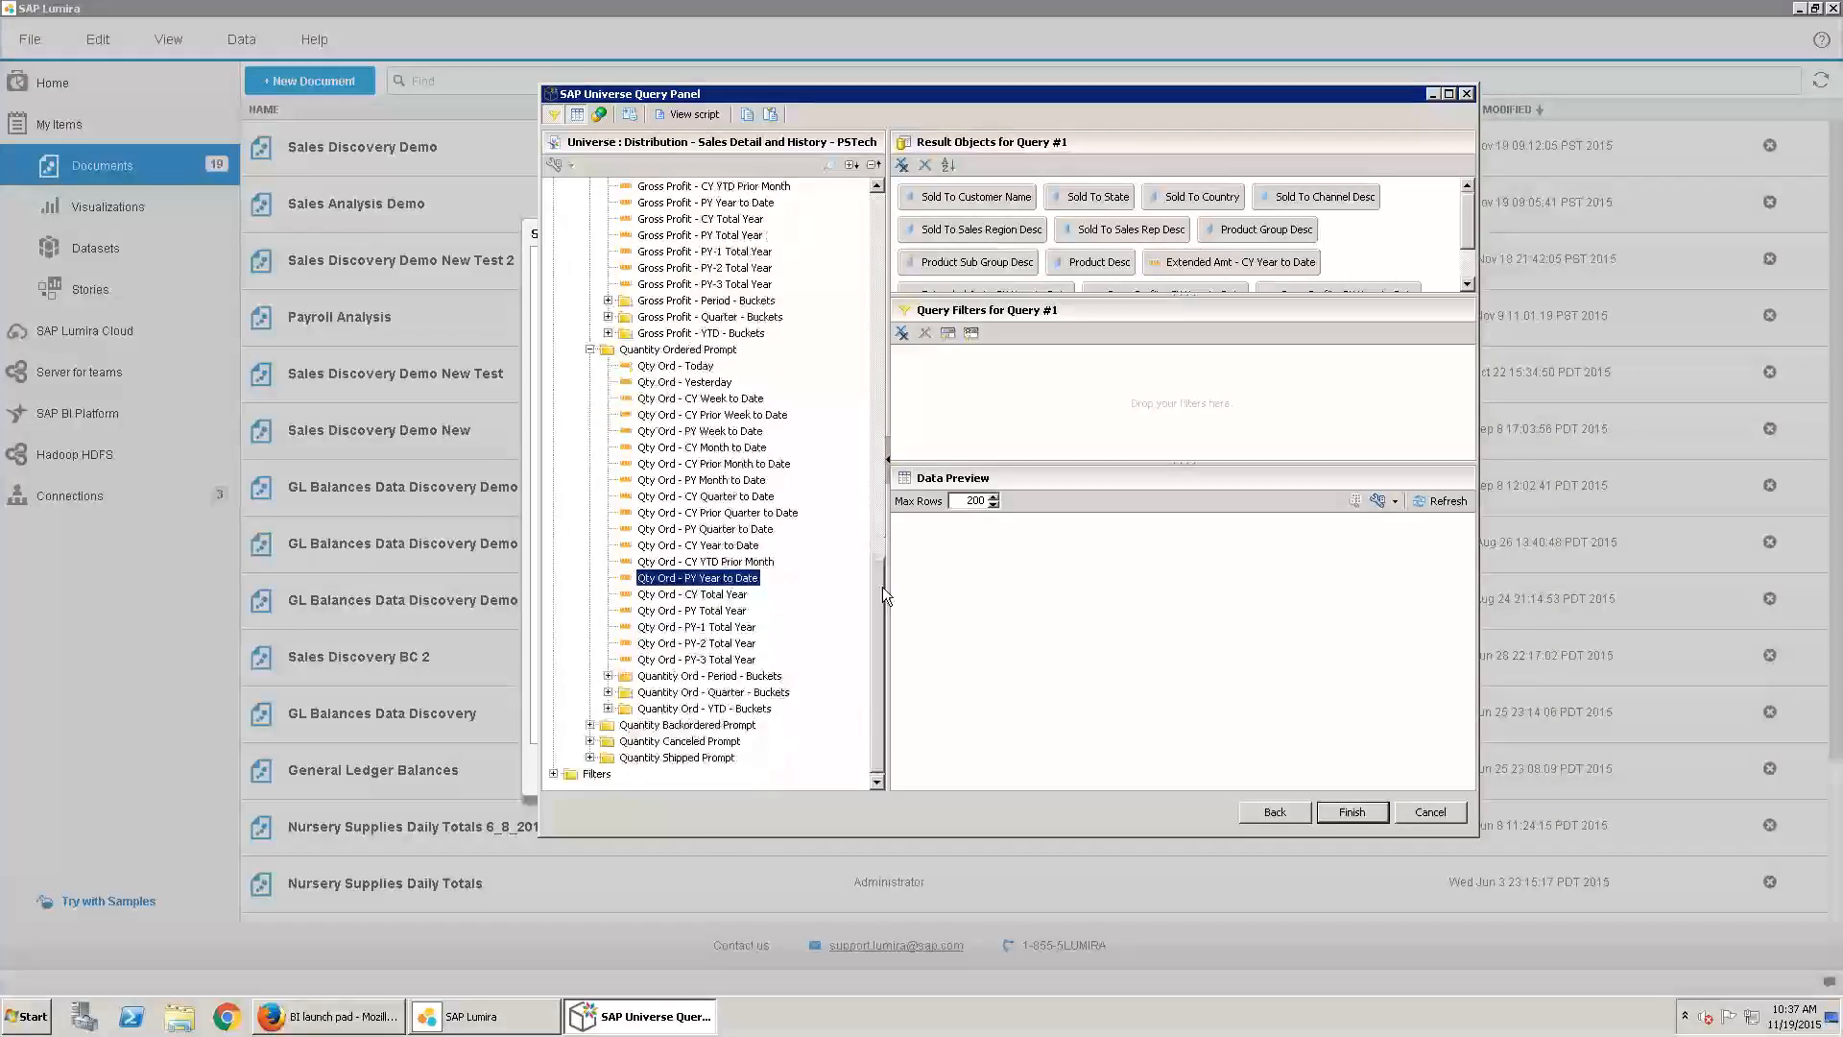
drag(884, 594, 900, 227)
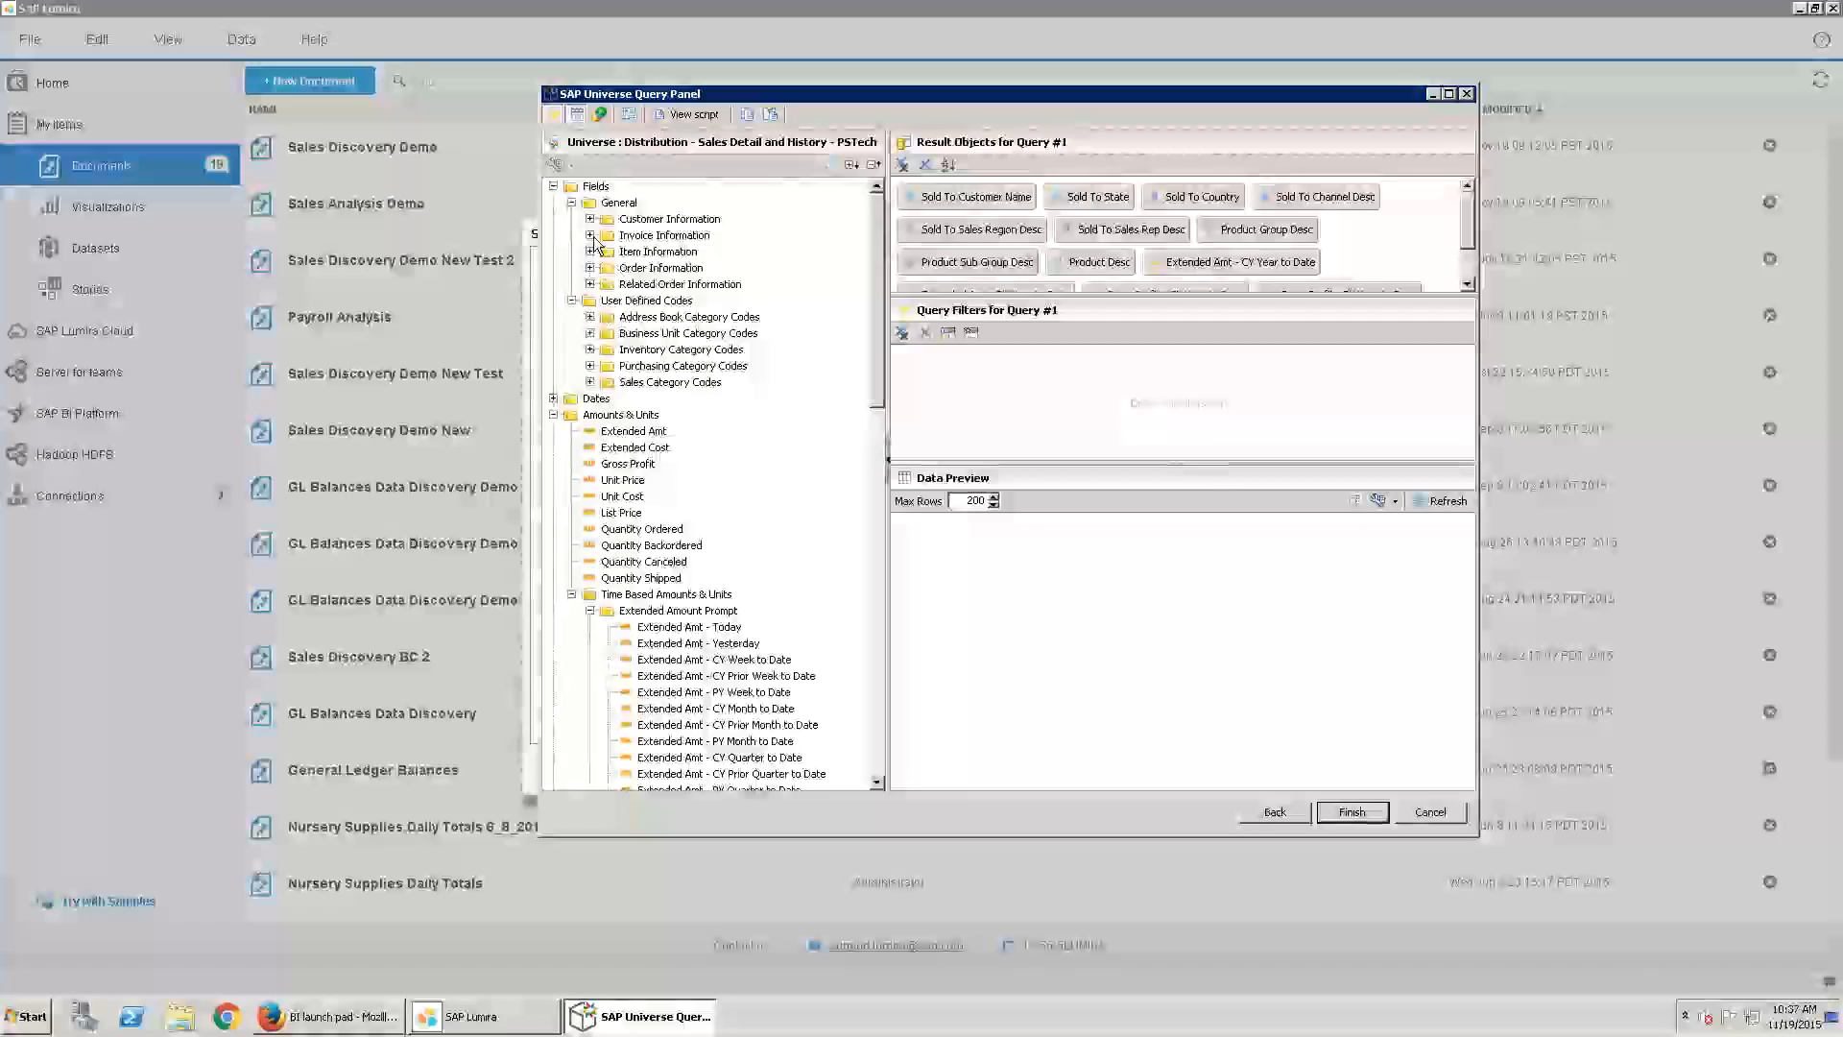
click(589, 268)
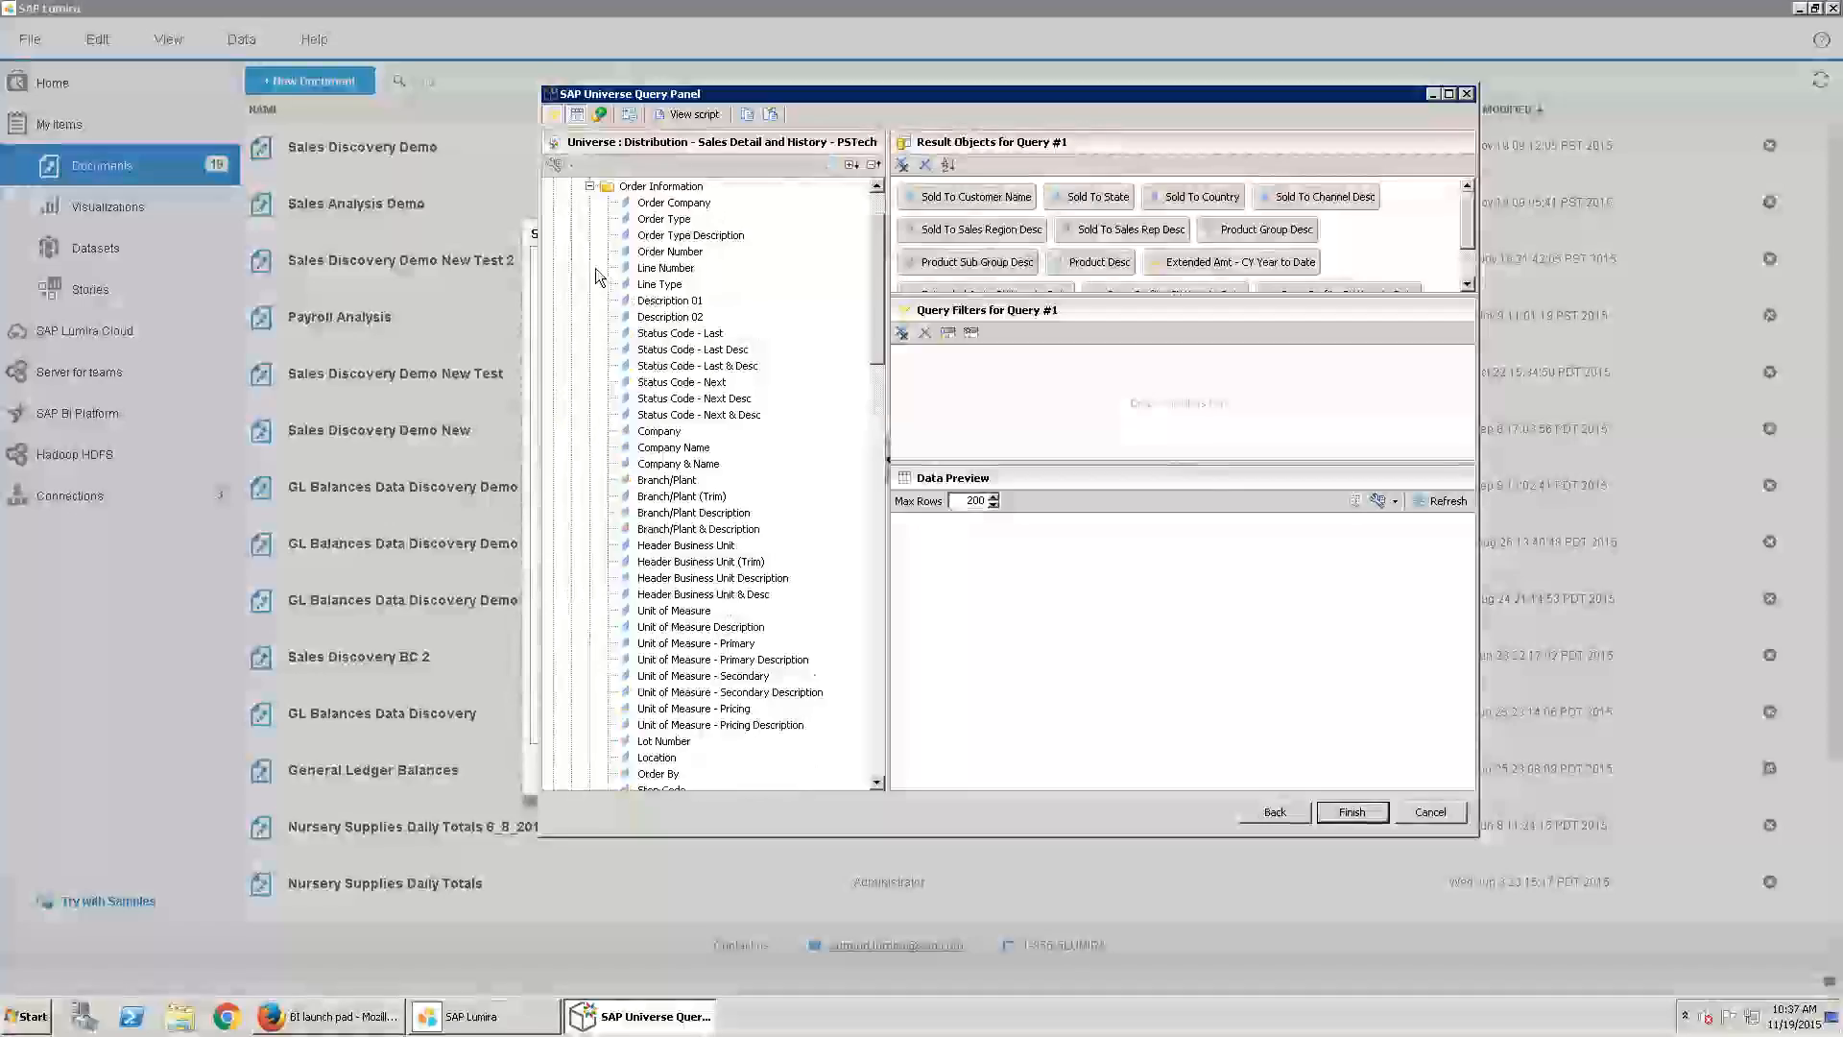
click(677, 432)
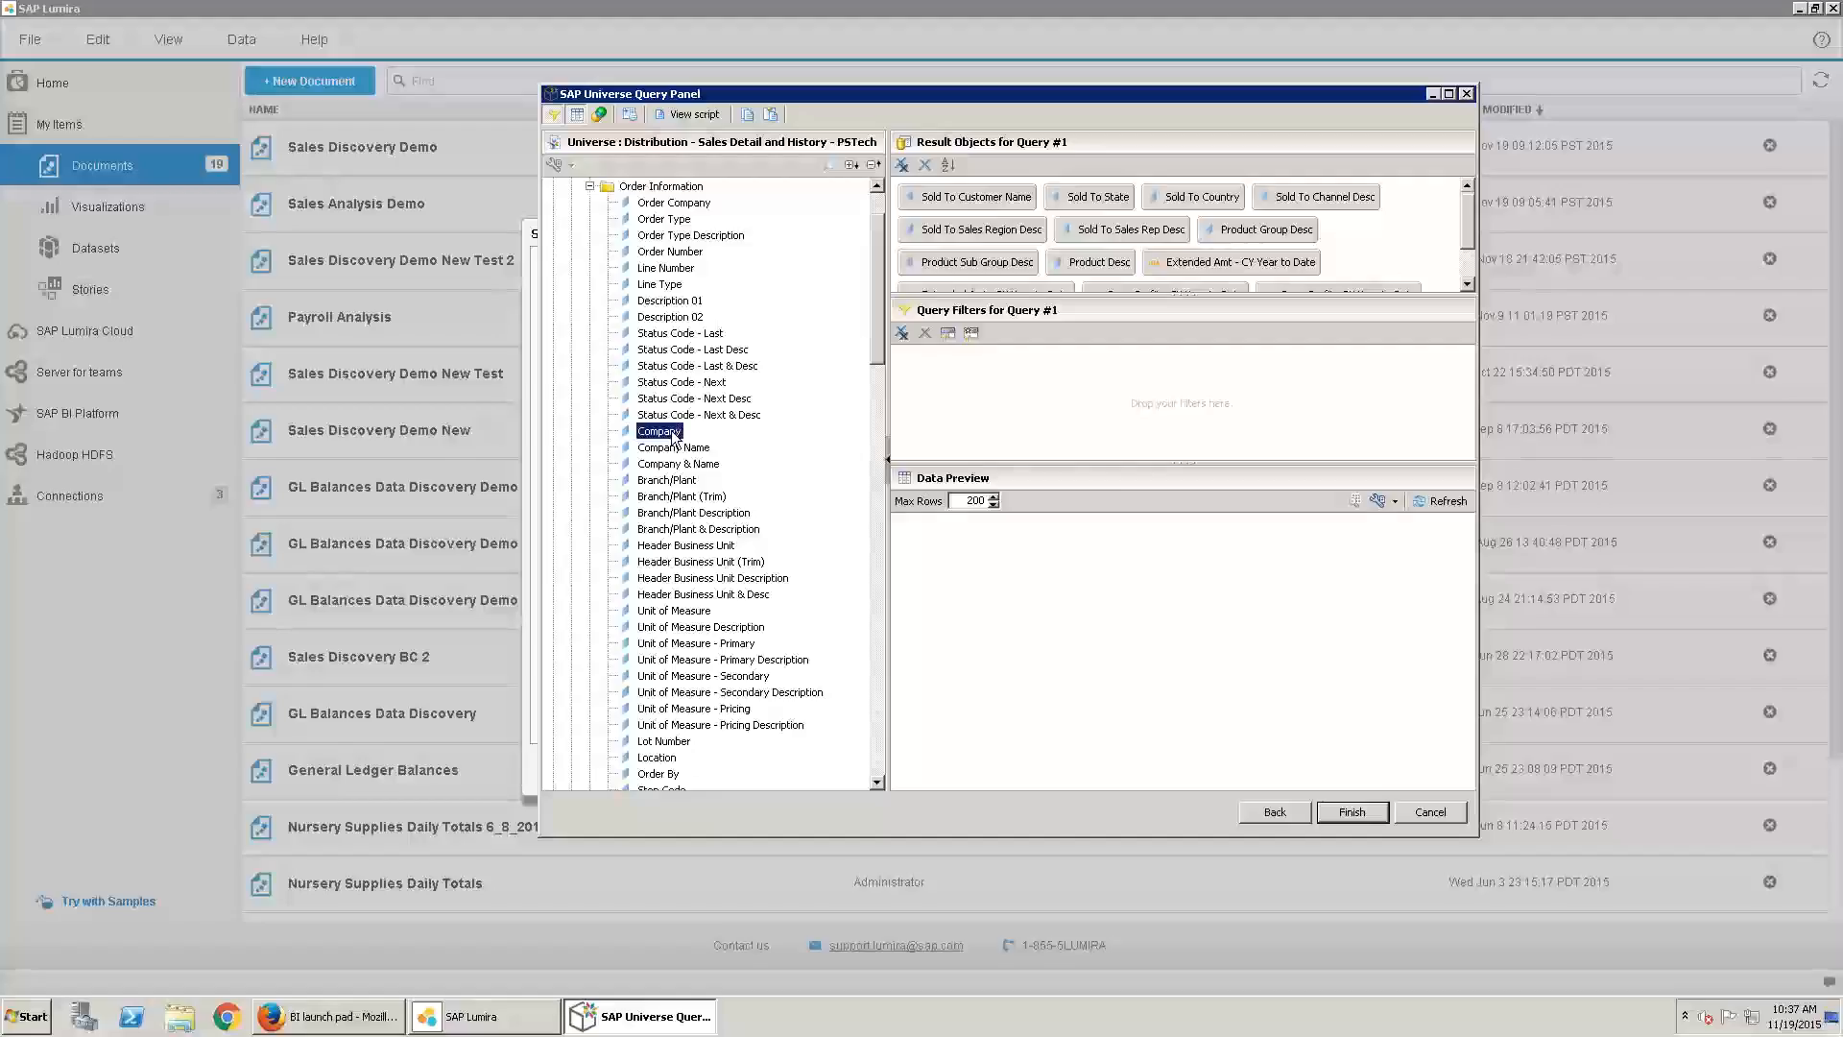
drag(680, 434, 999, 384)
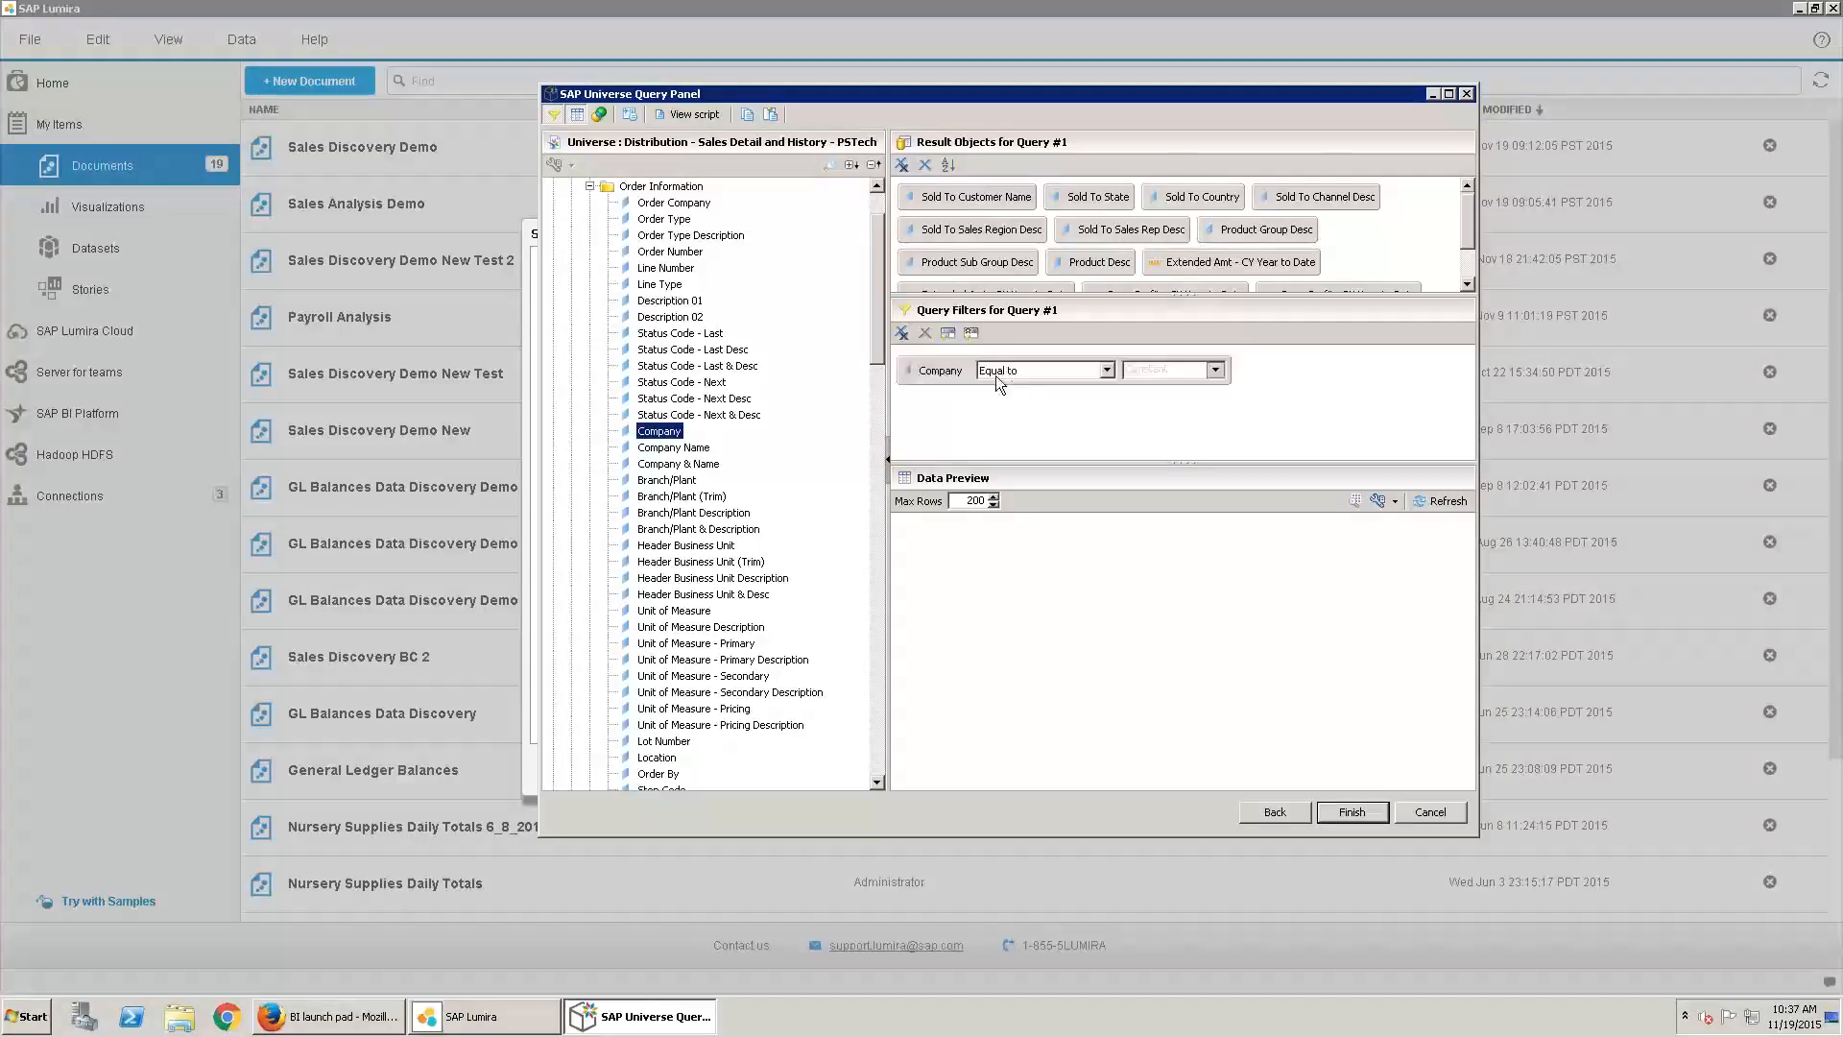
Set the Company filter to equal 00001, picked from its list of values
click(1215, 370)
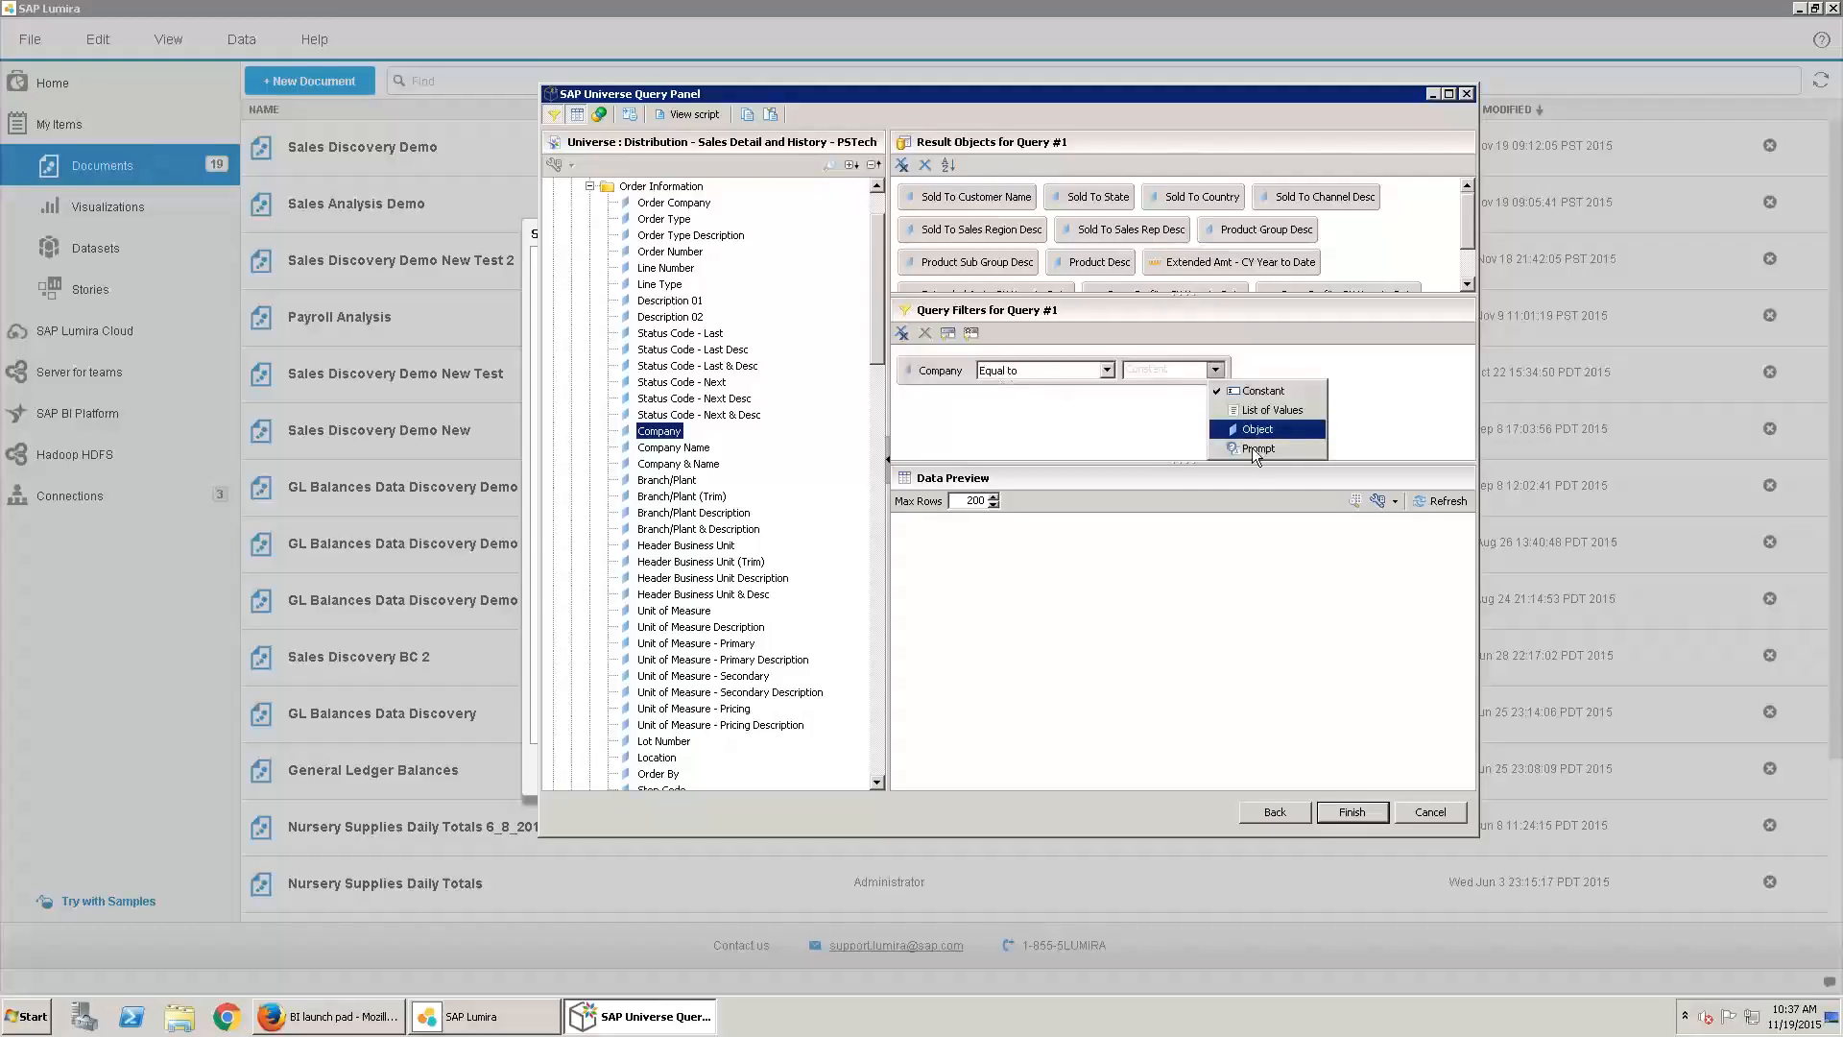
click(1252, 412)
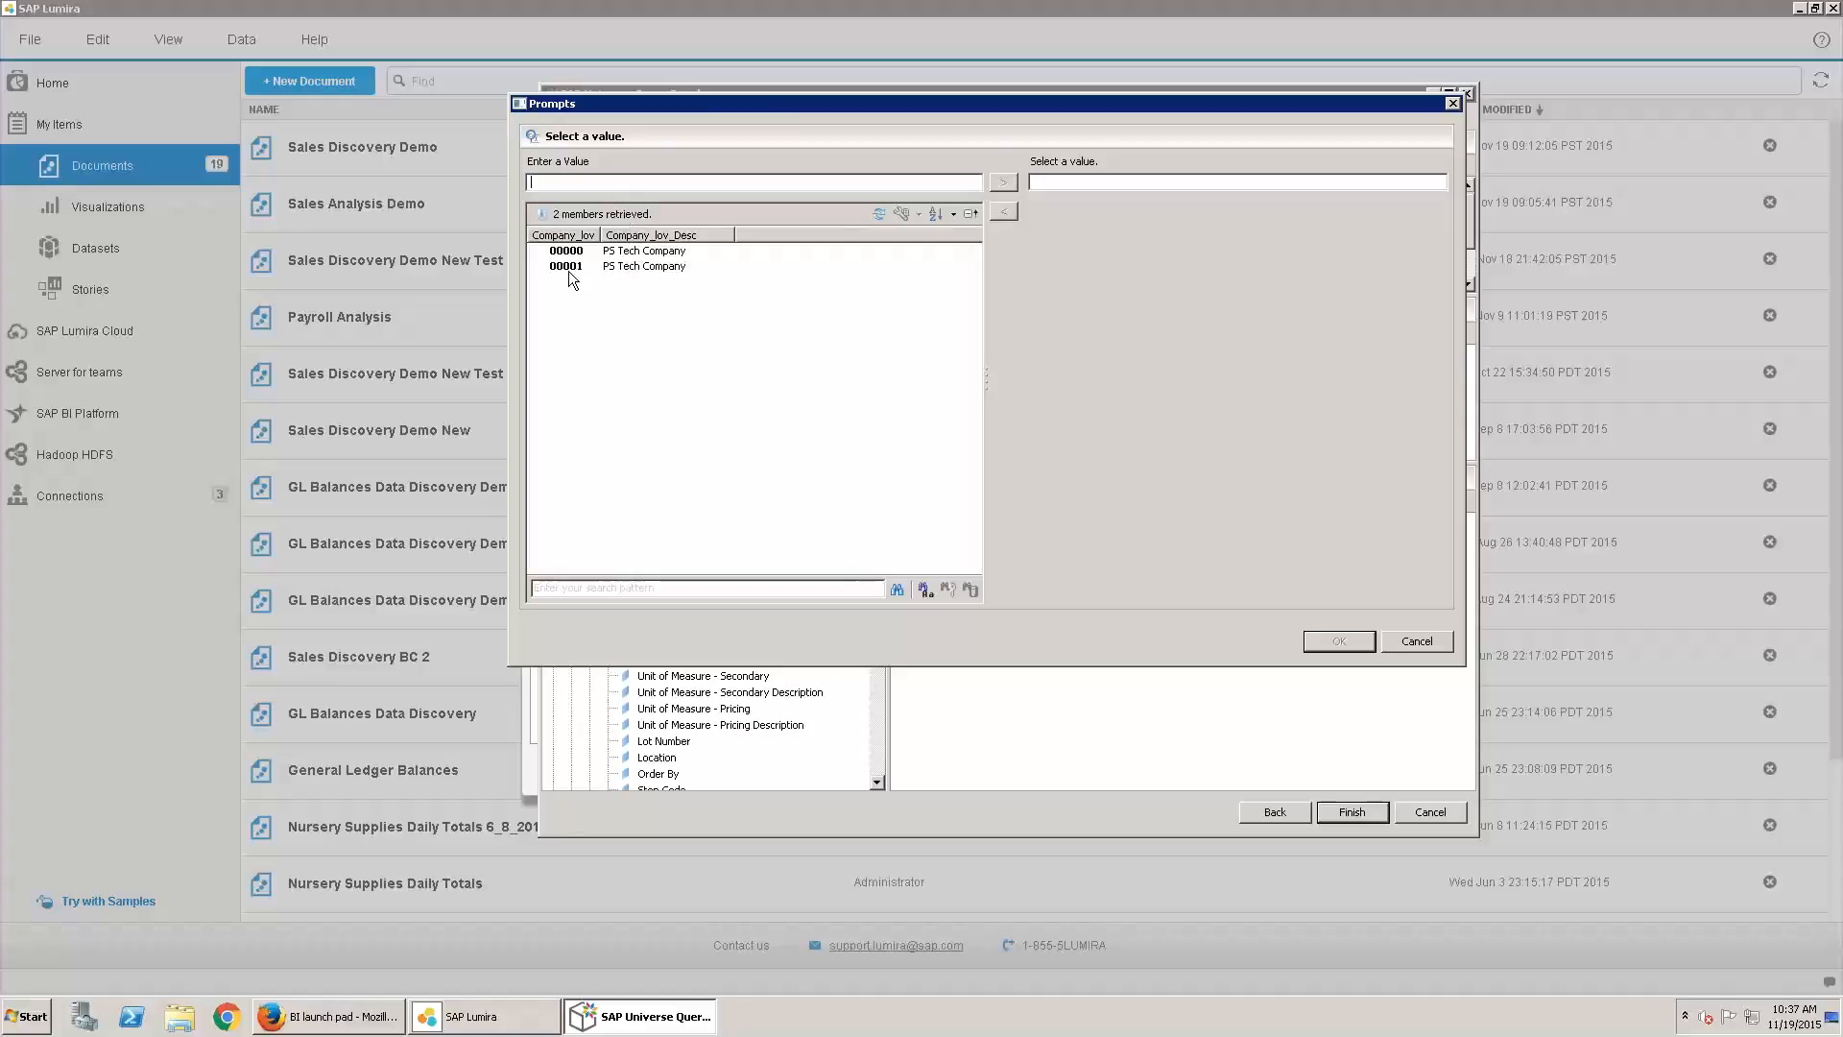
click(586, 266)
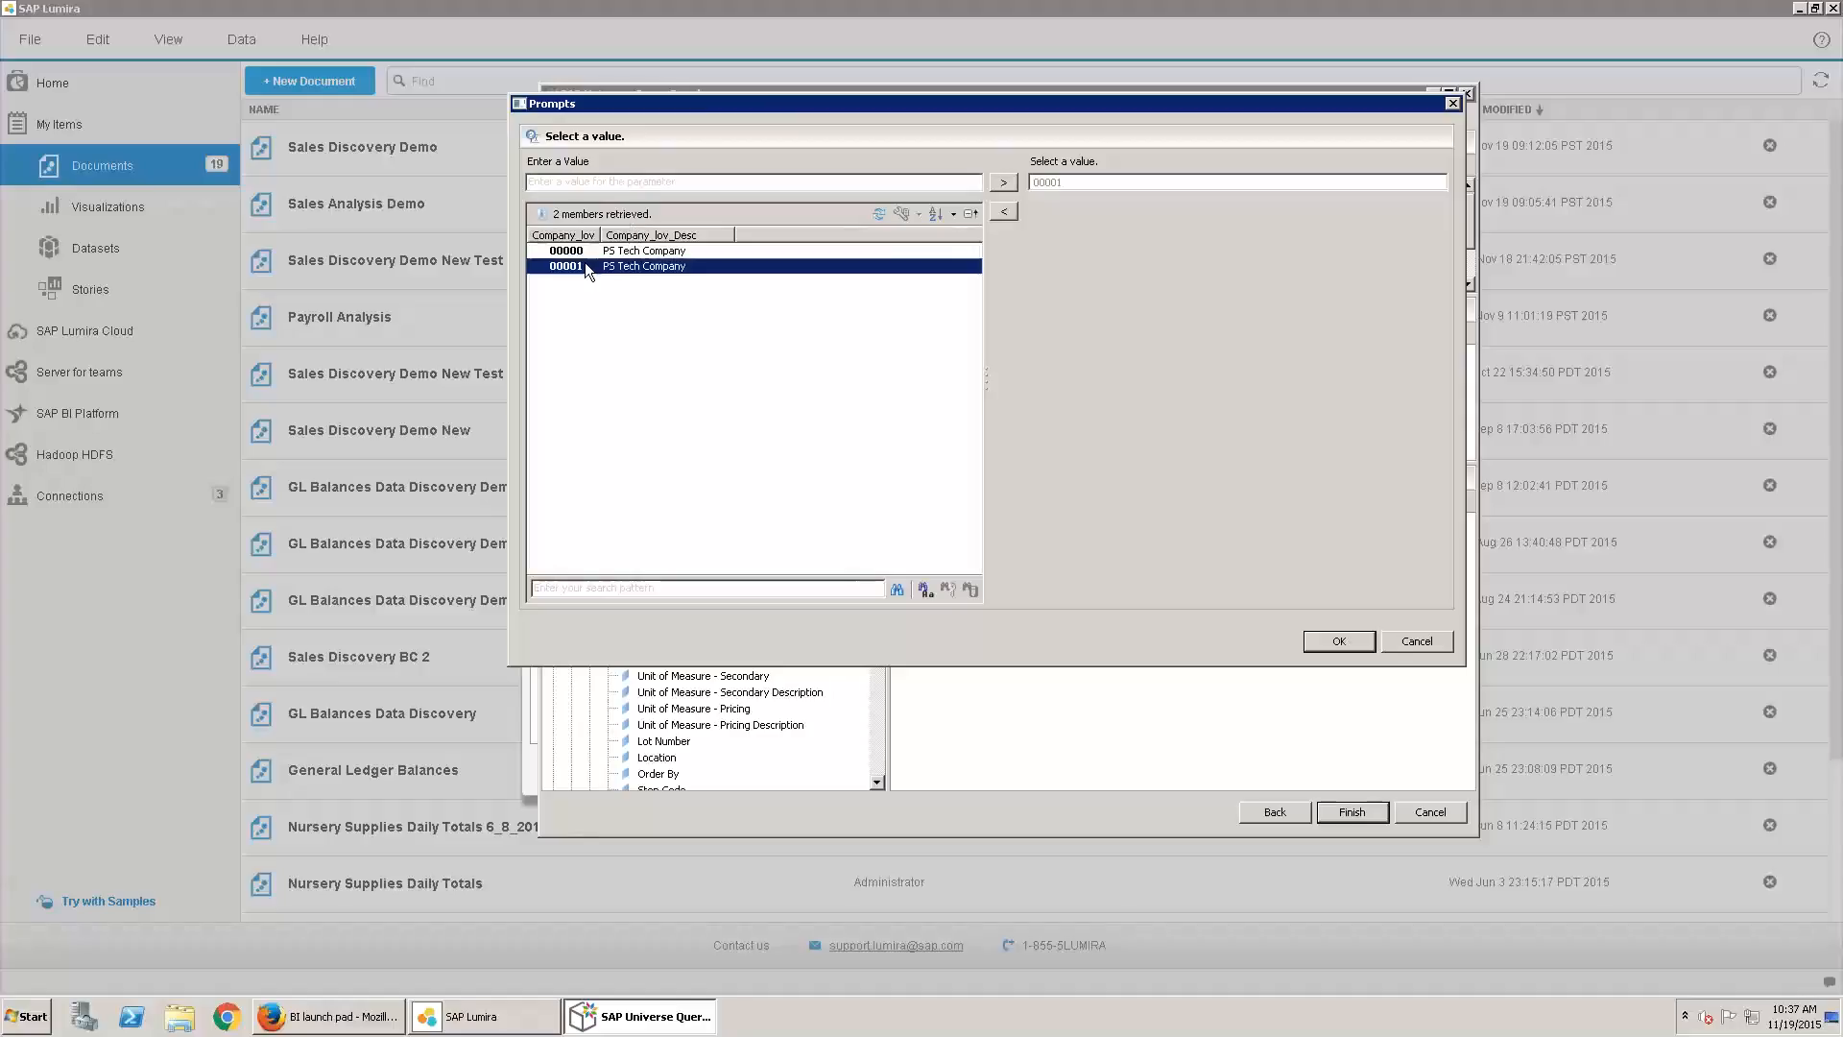
click(1339, 640)
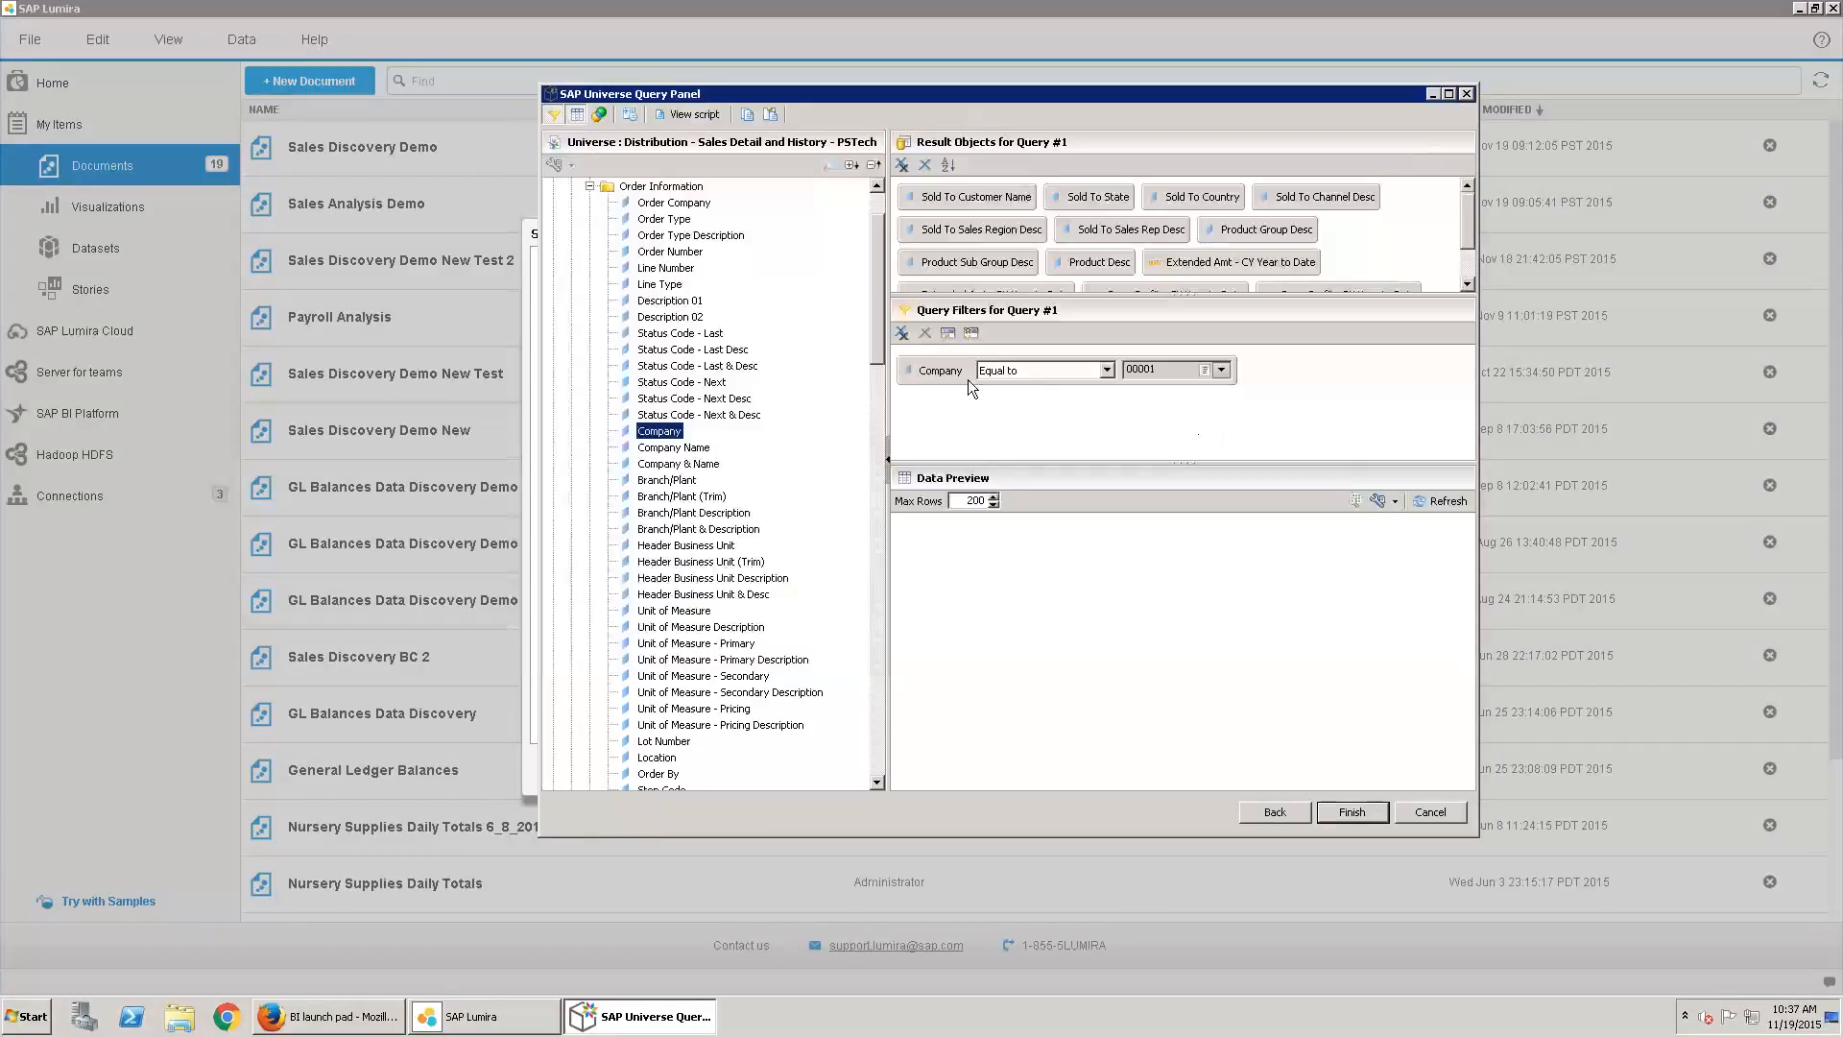
Add the predefined YTD Last 2 Years filter from the Through Date folder's Prior Years - YTD group to the query filters
drag(879, 336, 857, 768)
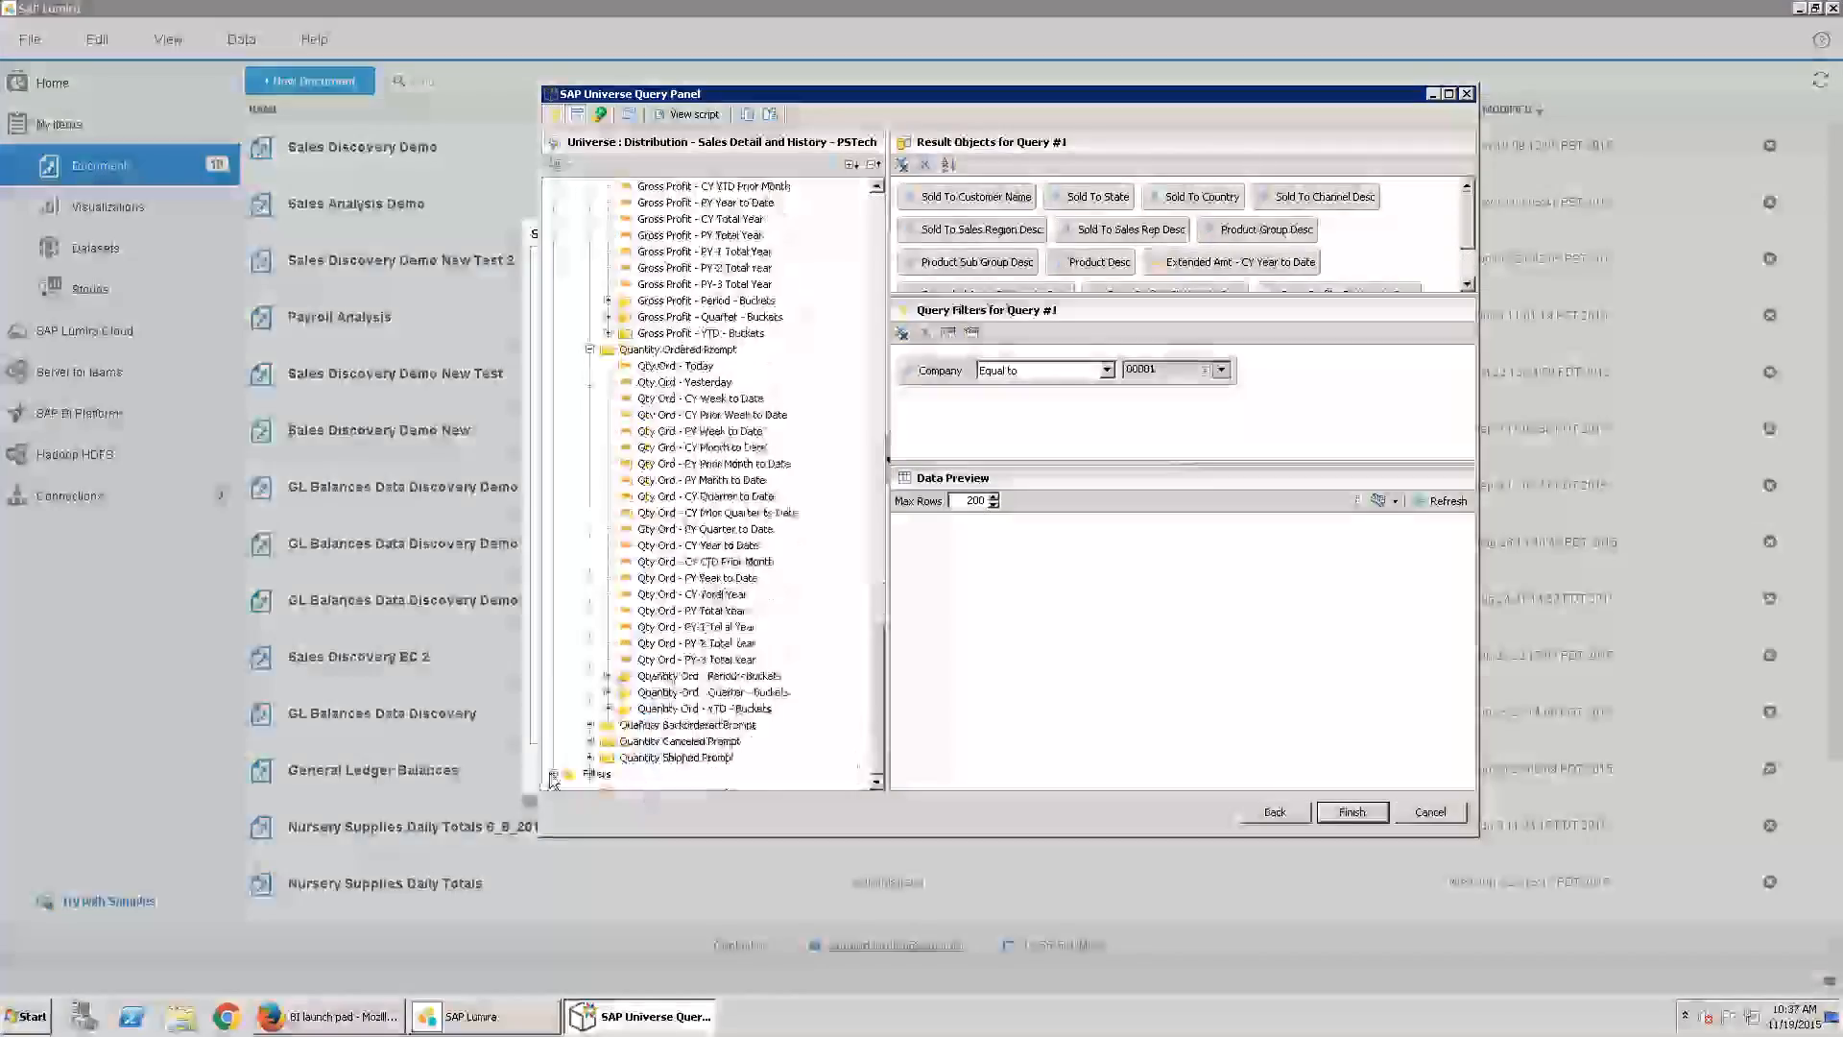
click(553, 773)
click(571, 774)
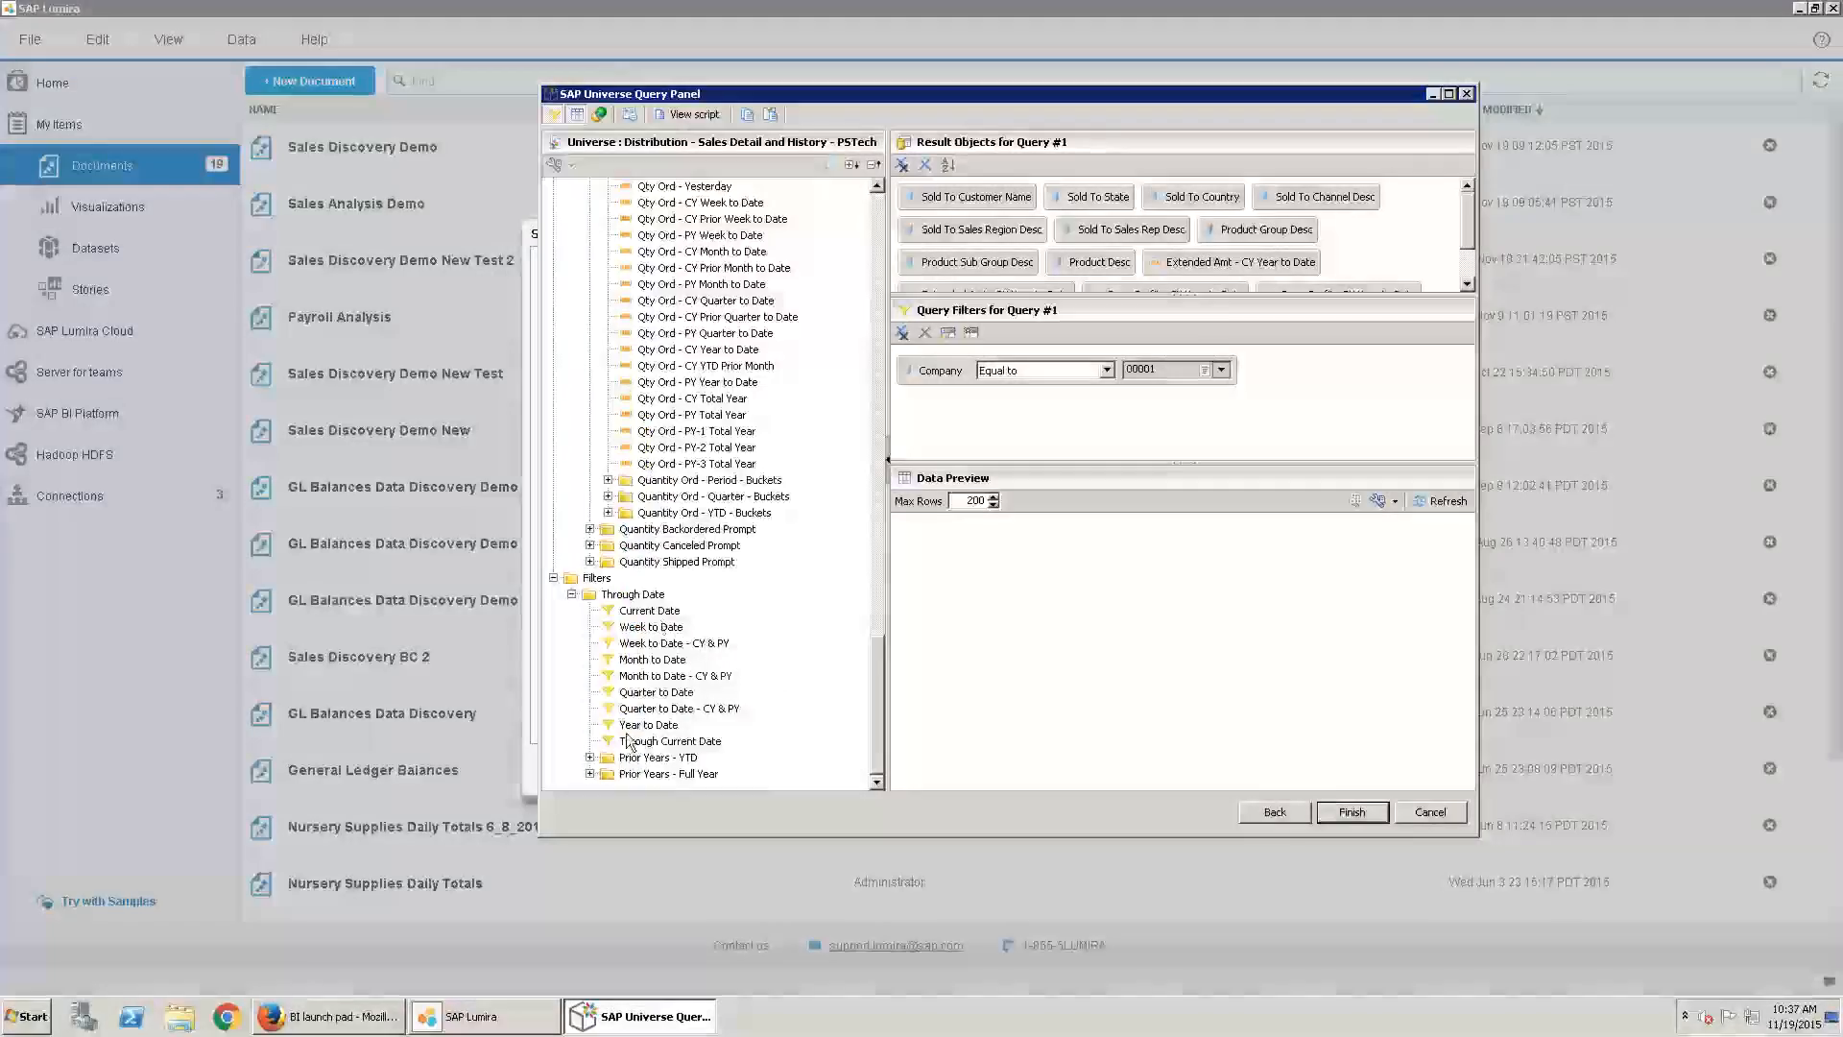
click(589, 758)
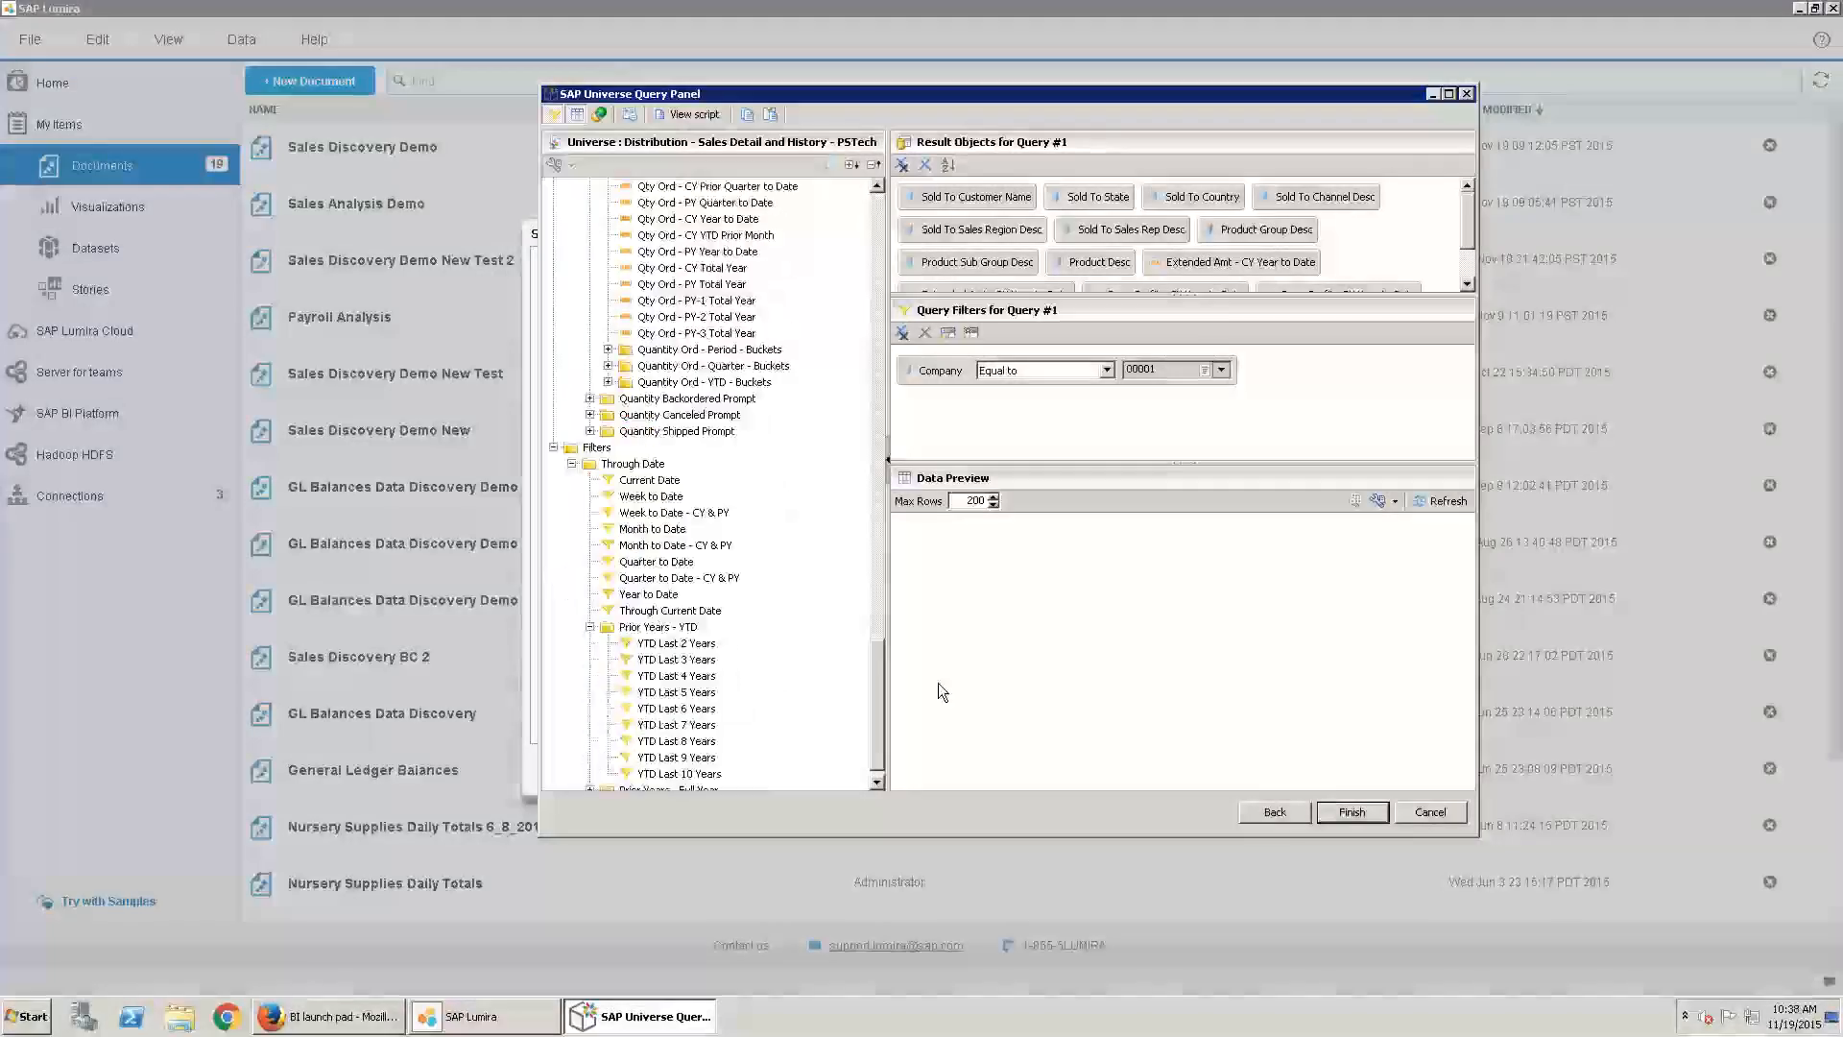
click(678, 645)
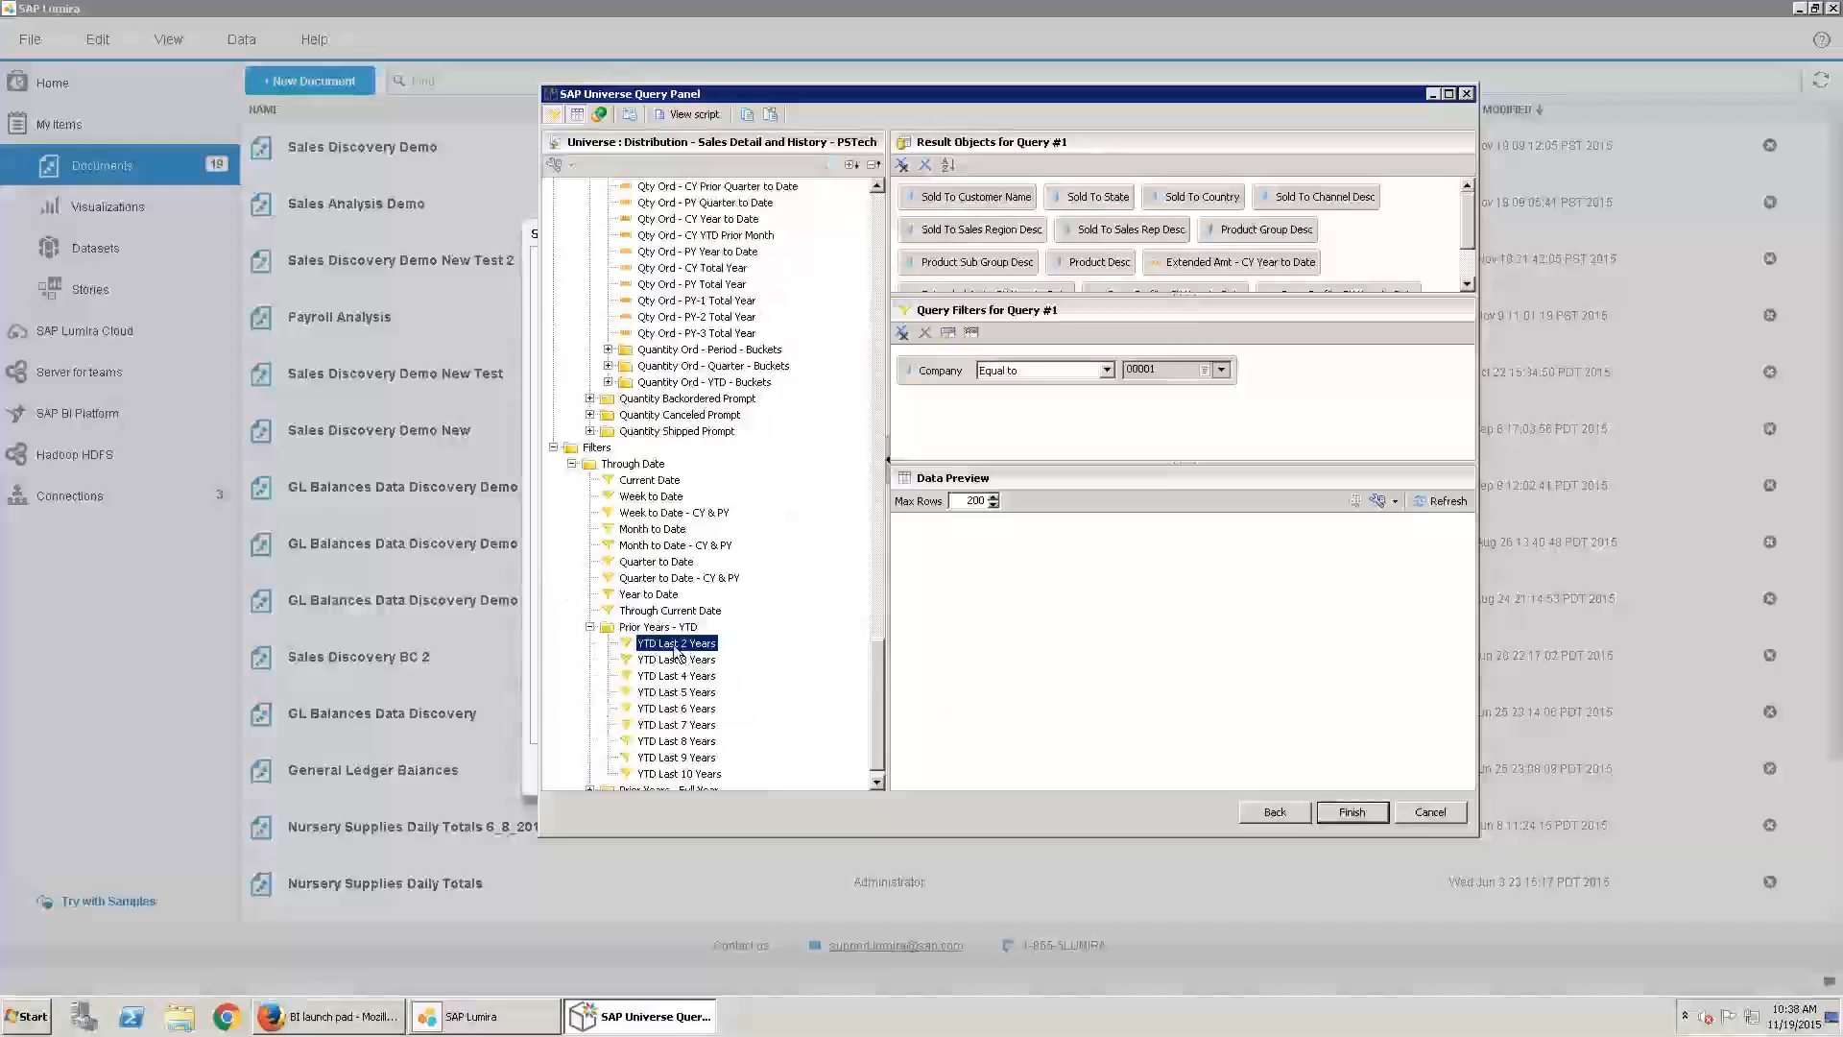
drag(678, 650, 970, 423)
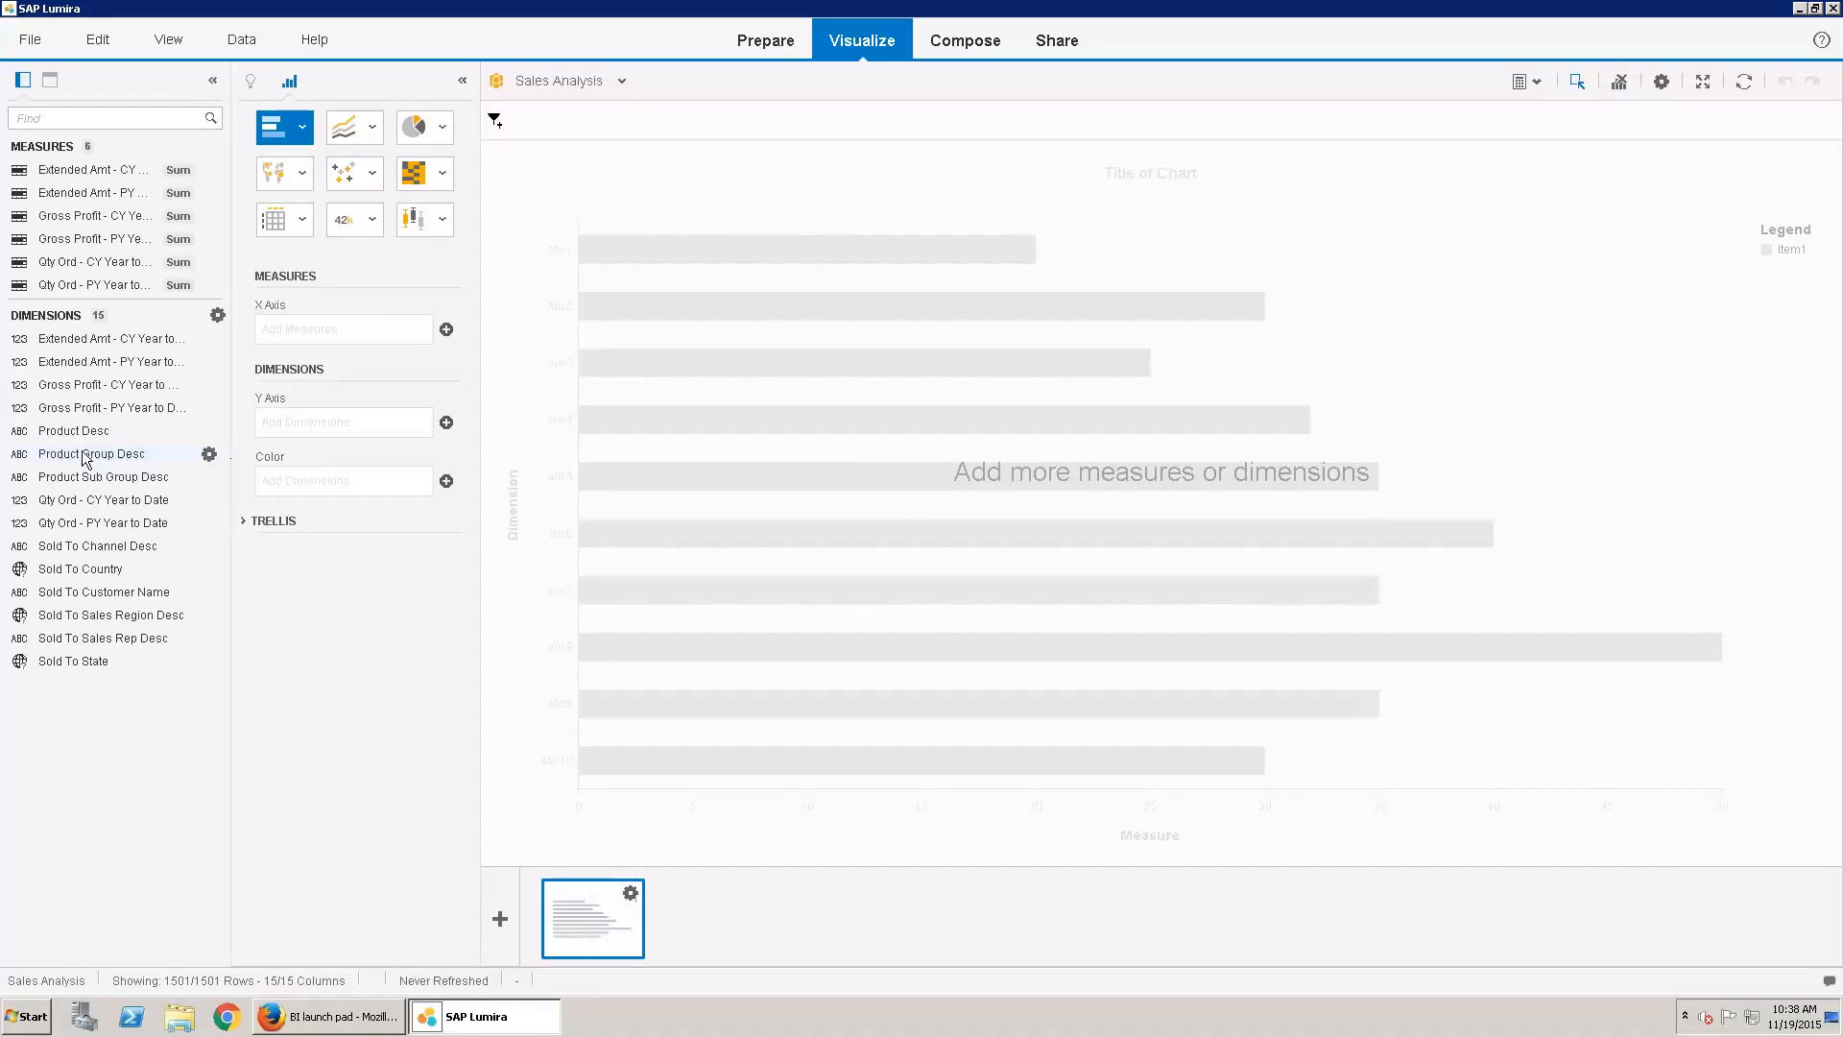
Build a column chart of Extended Amt - CY Year to Date and Extended Amt - PY Year to Date by Product Group Desc
drag(70, 458, 847, 498)
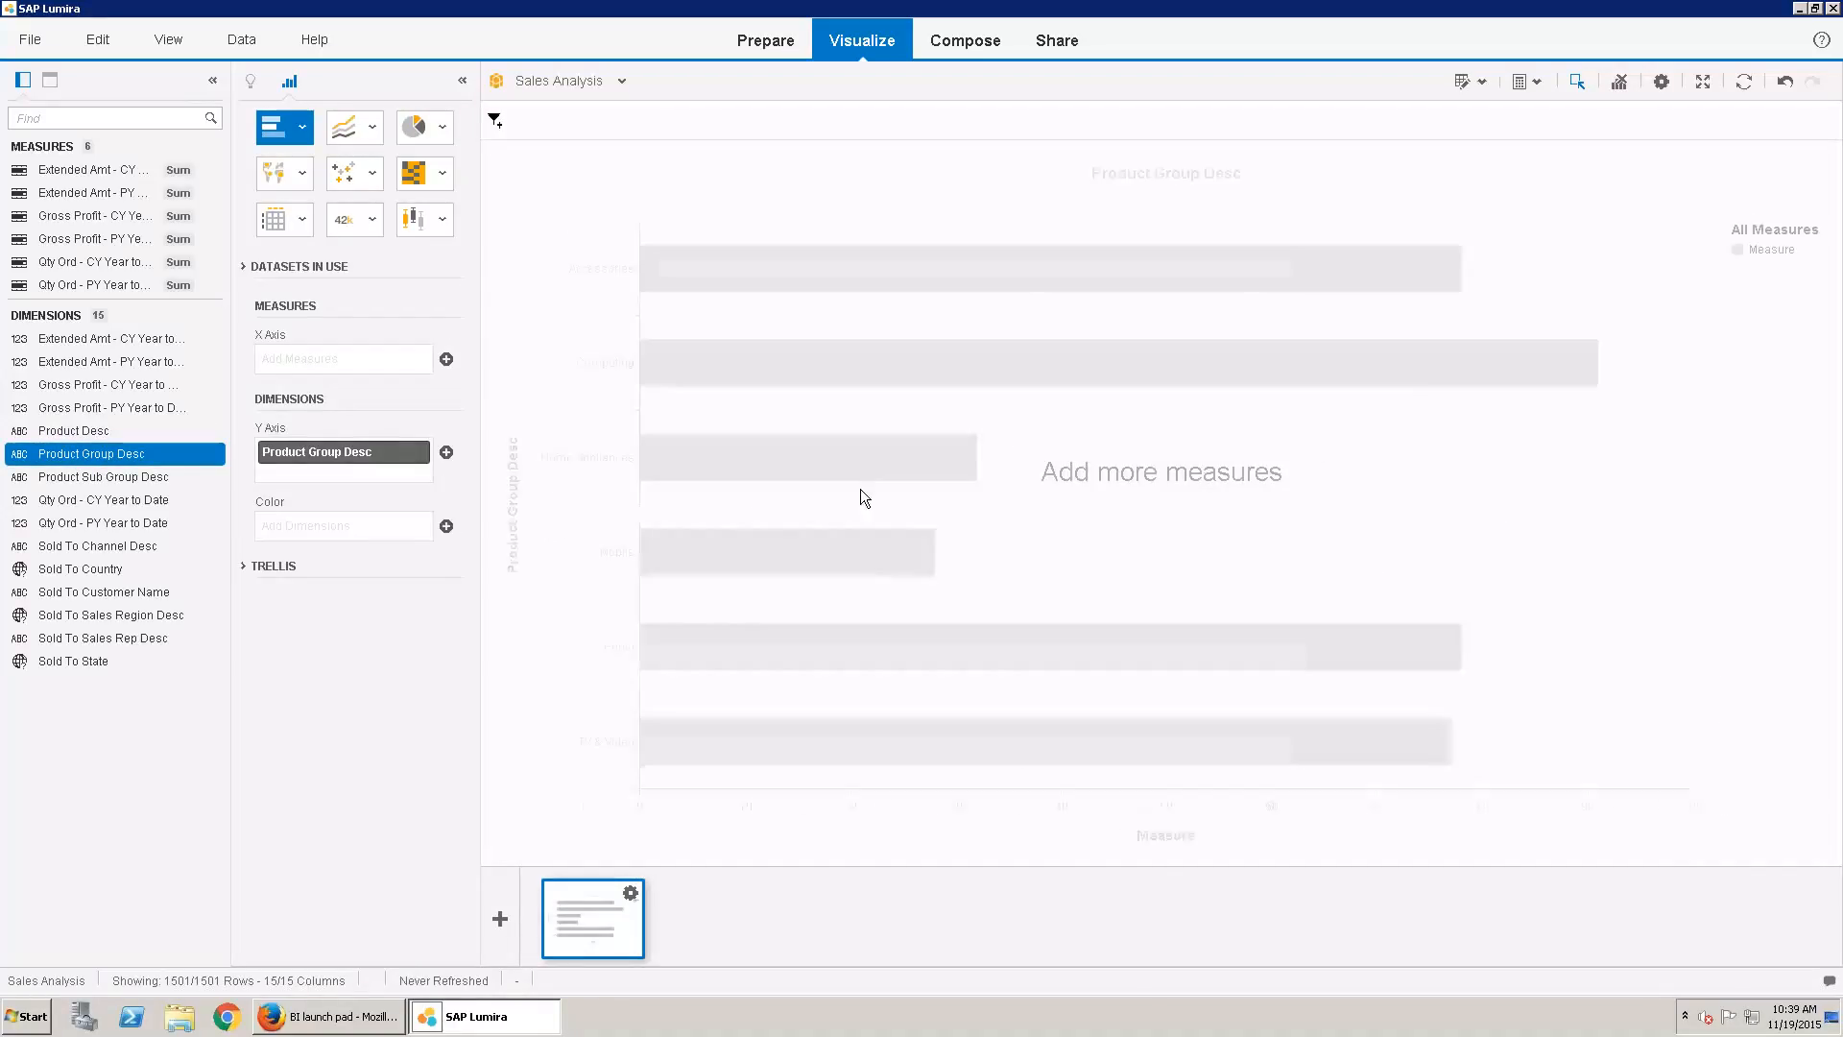
drag(96, 170, 881, 460)
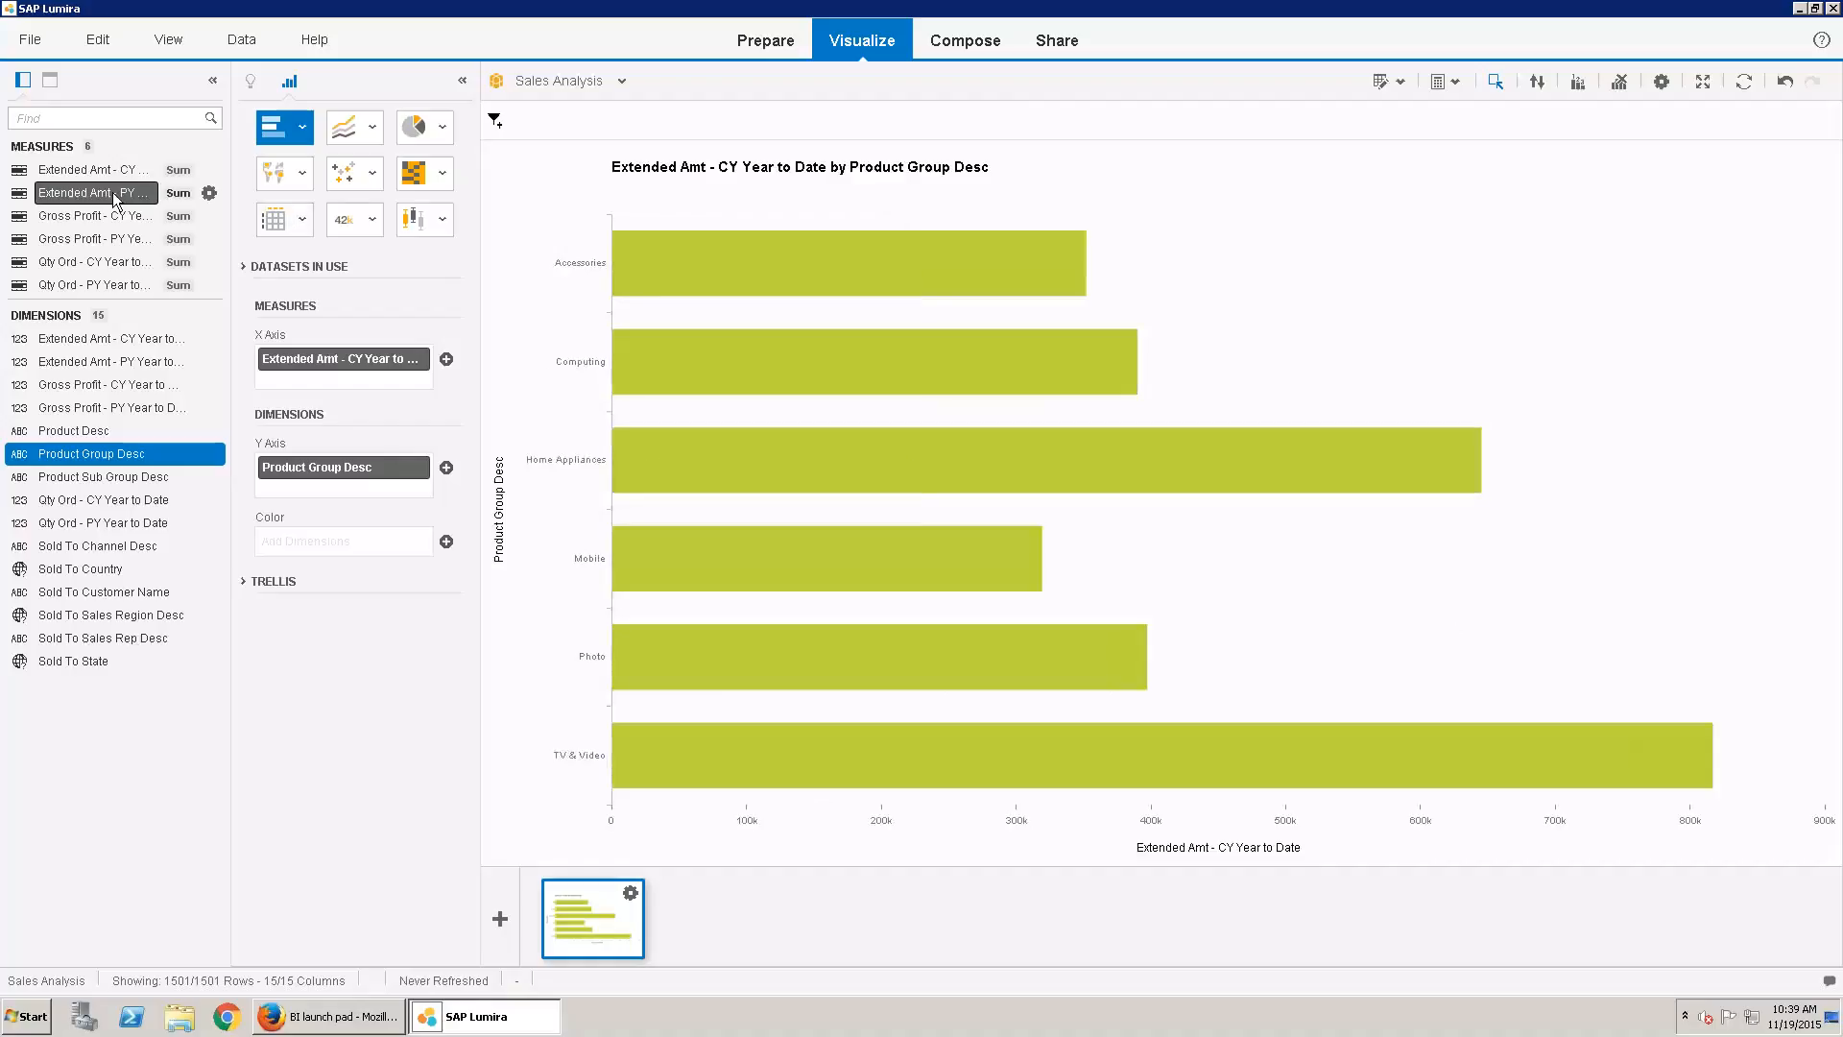
drag(114, 198, 739, 461)
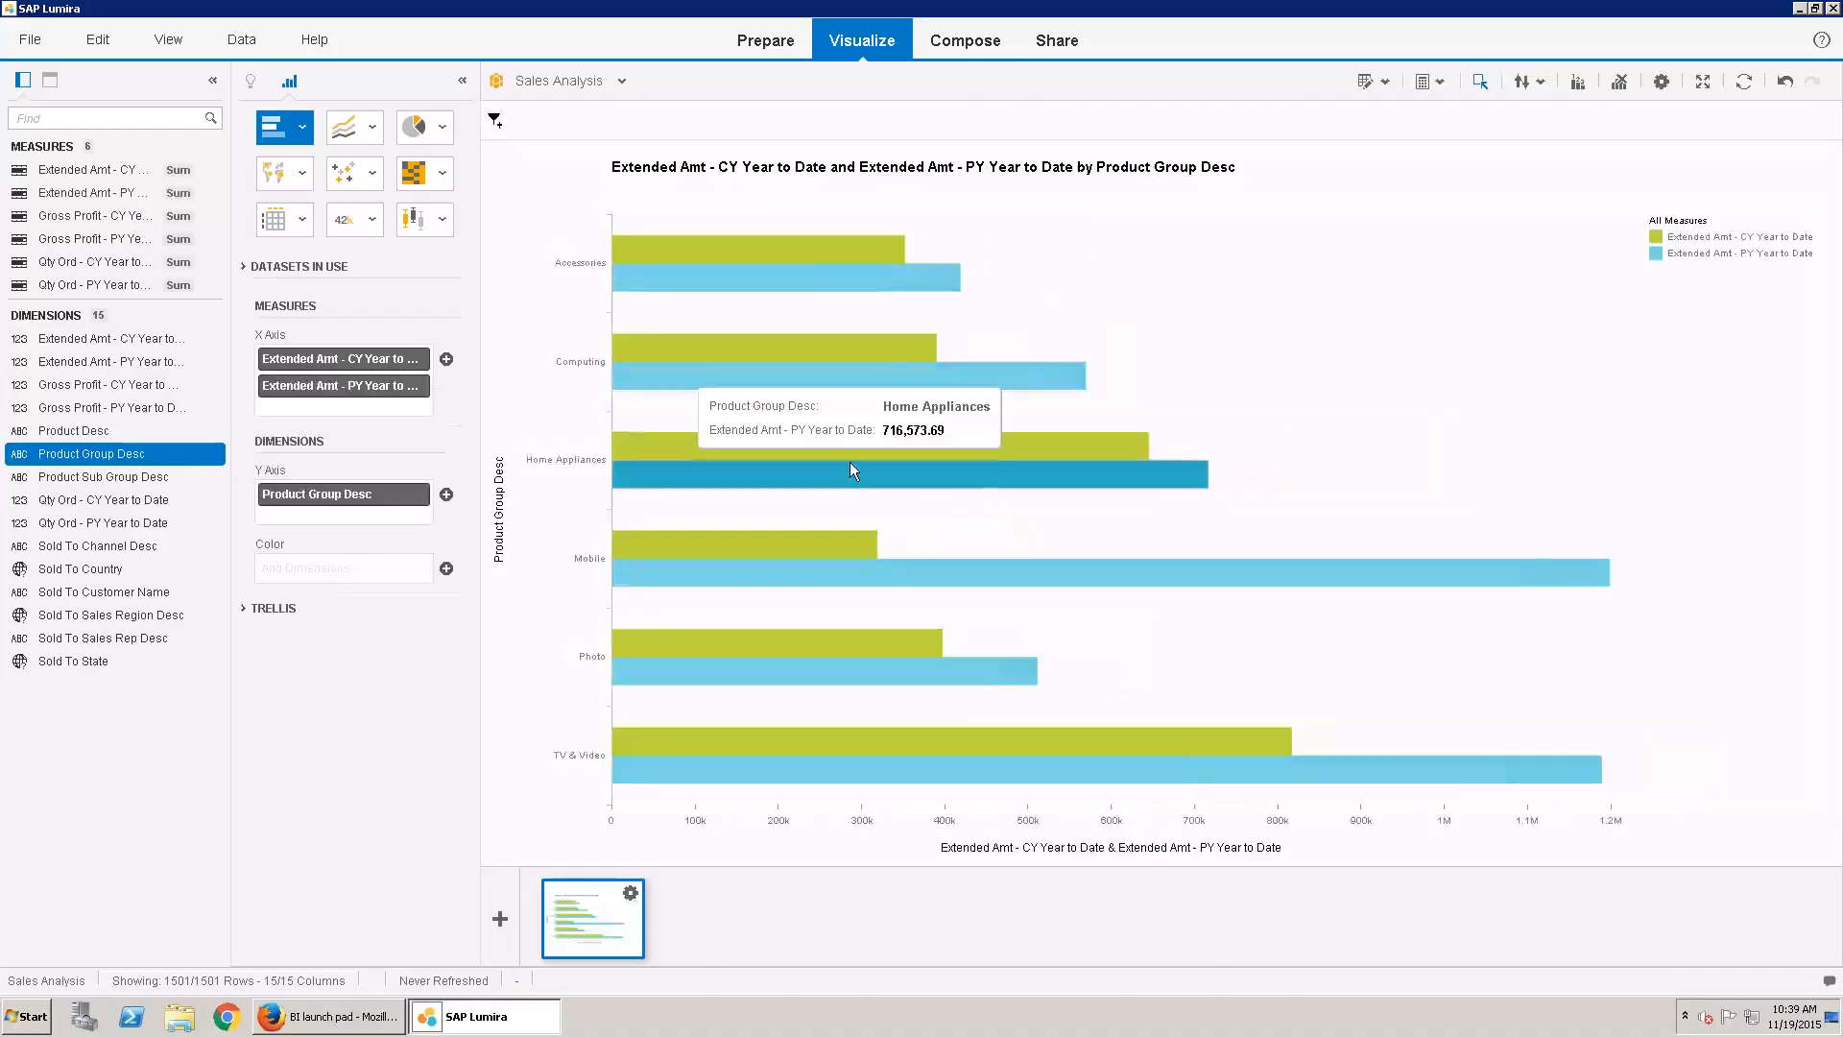
click(303, 132)
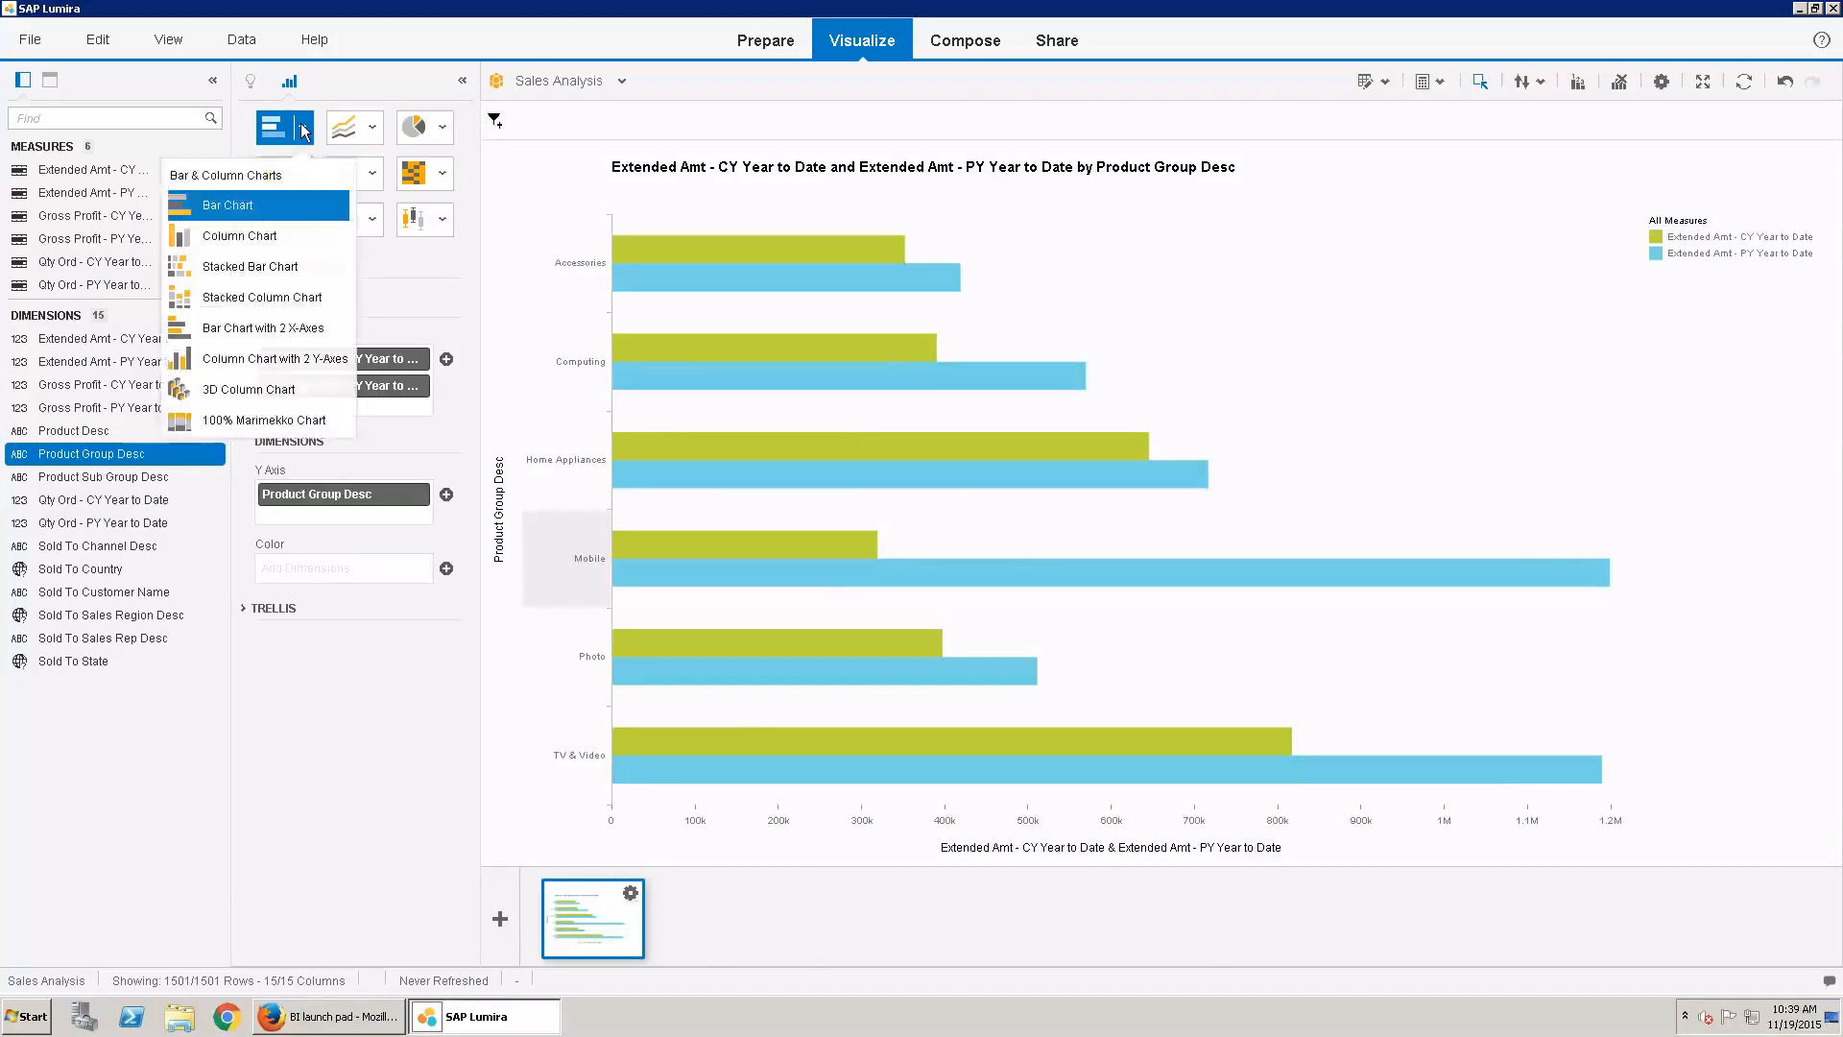
click(260, 239)
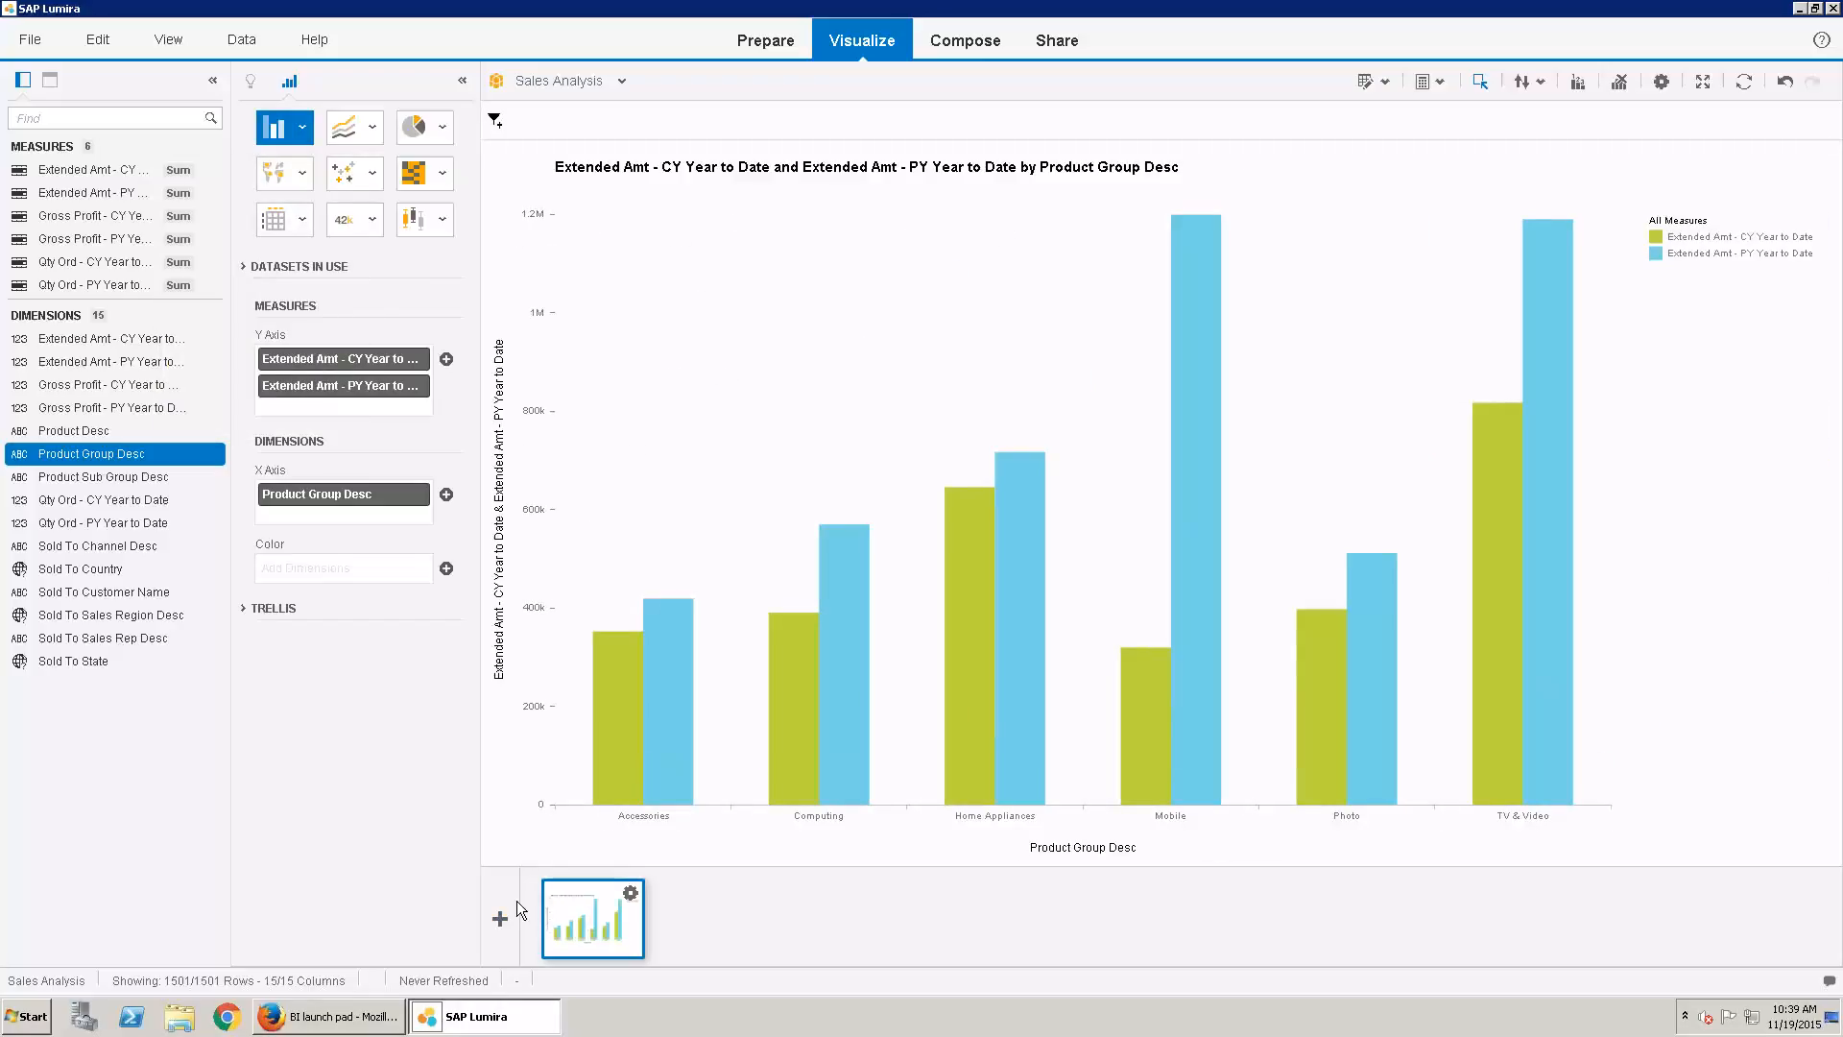
Create a second visualization as a donut chart of Extended Amt - CY Year to Date by Sold To Customer Name, with data labels shown
click(500, 920)
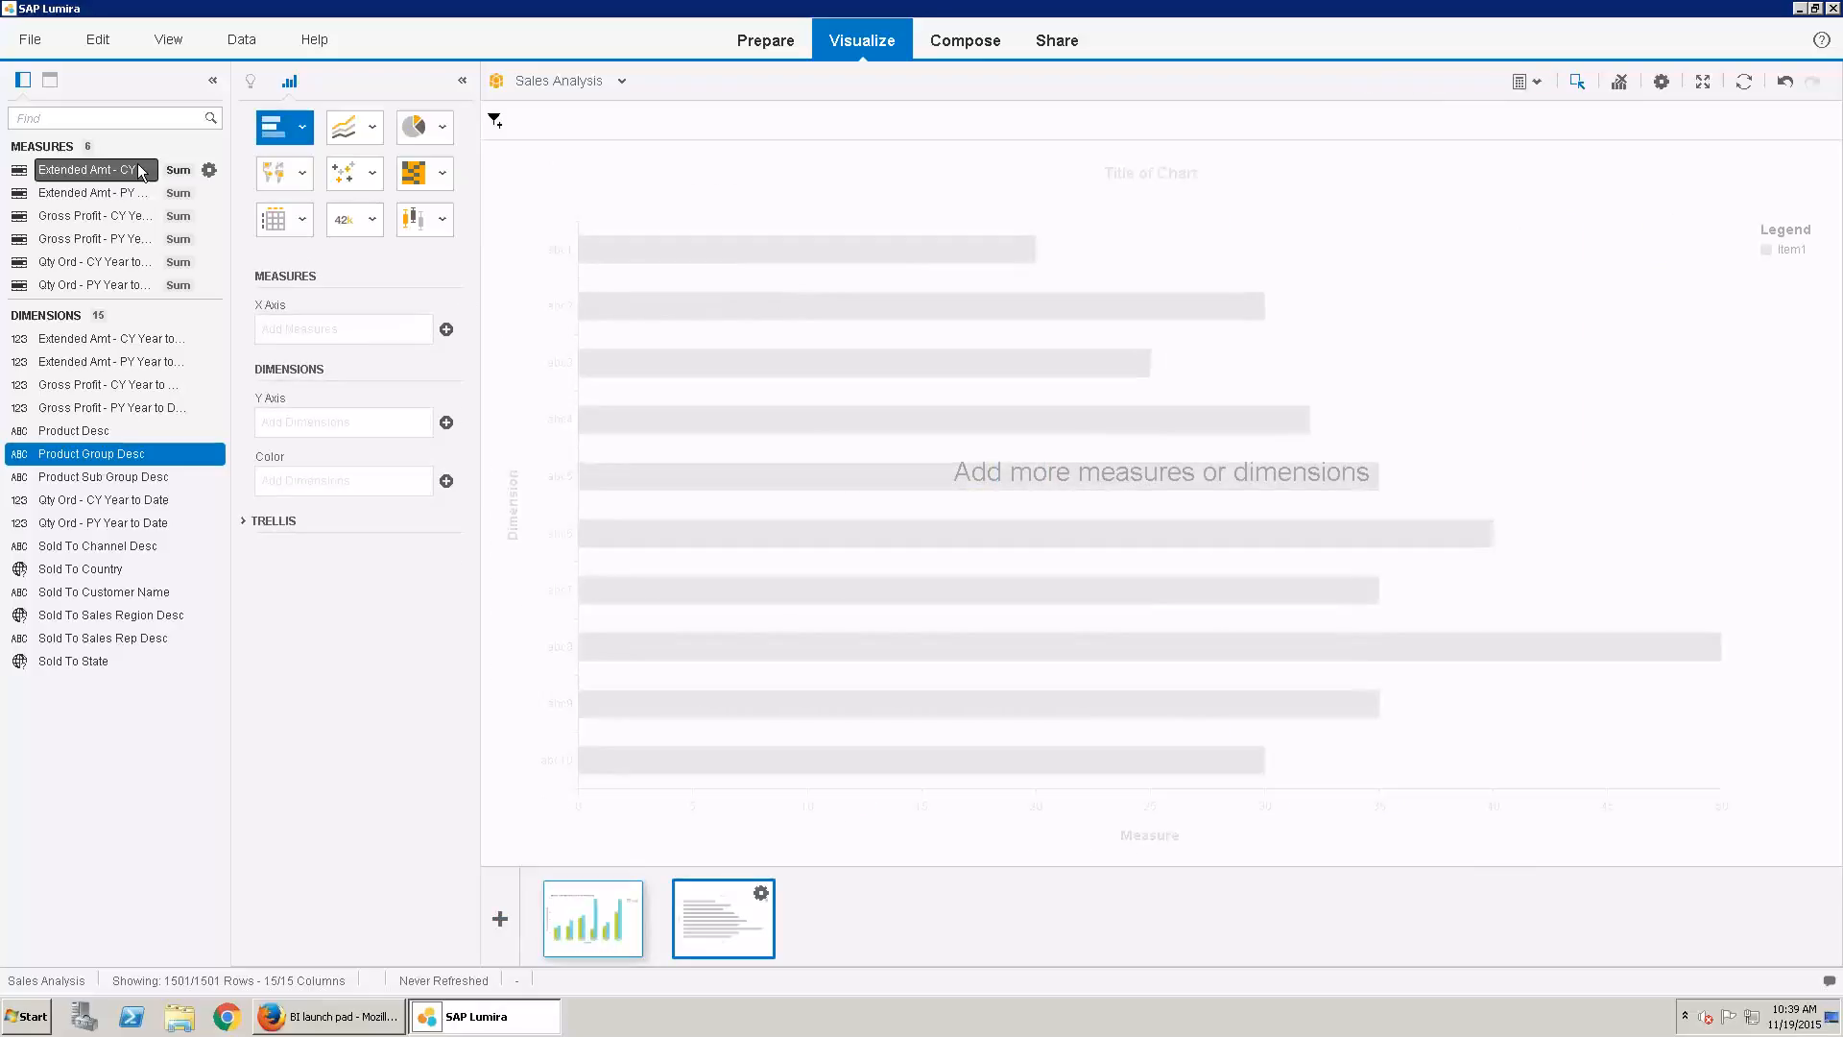
drag(84, 175, 860, 393)
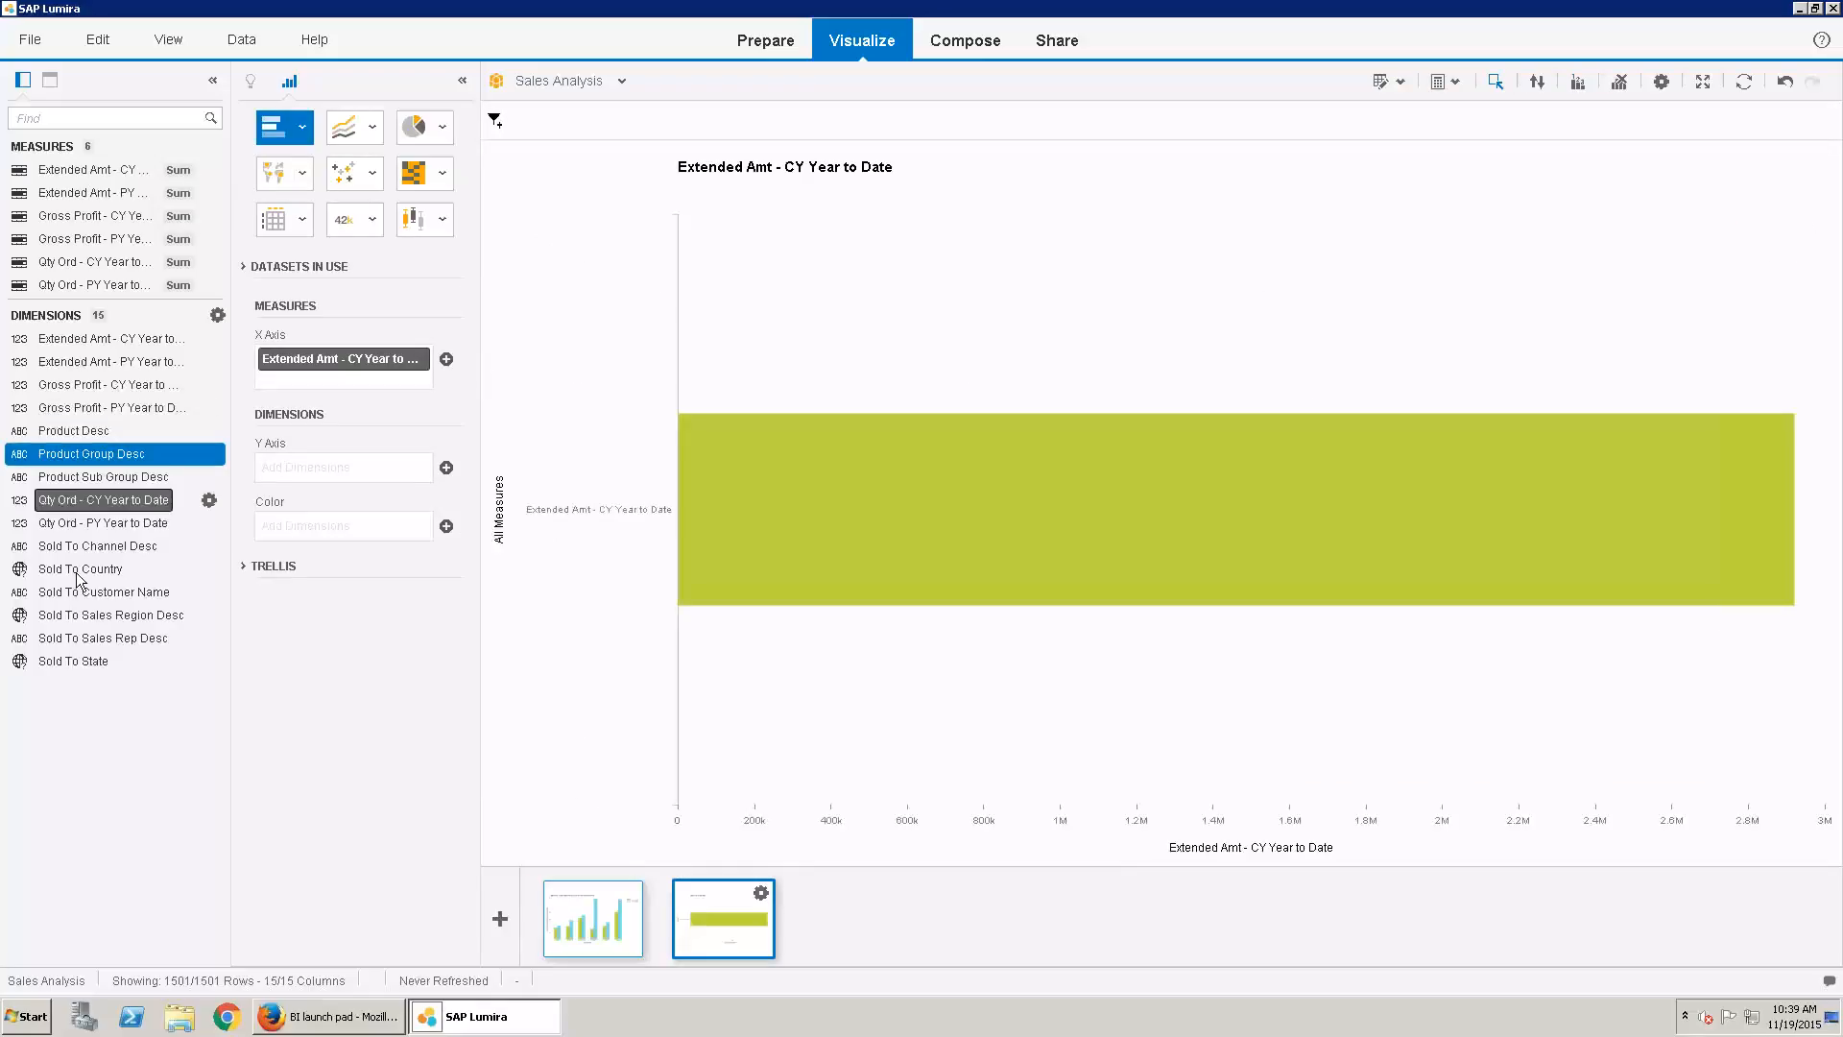
drag(124, 597, 885, 612)
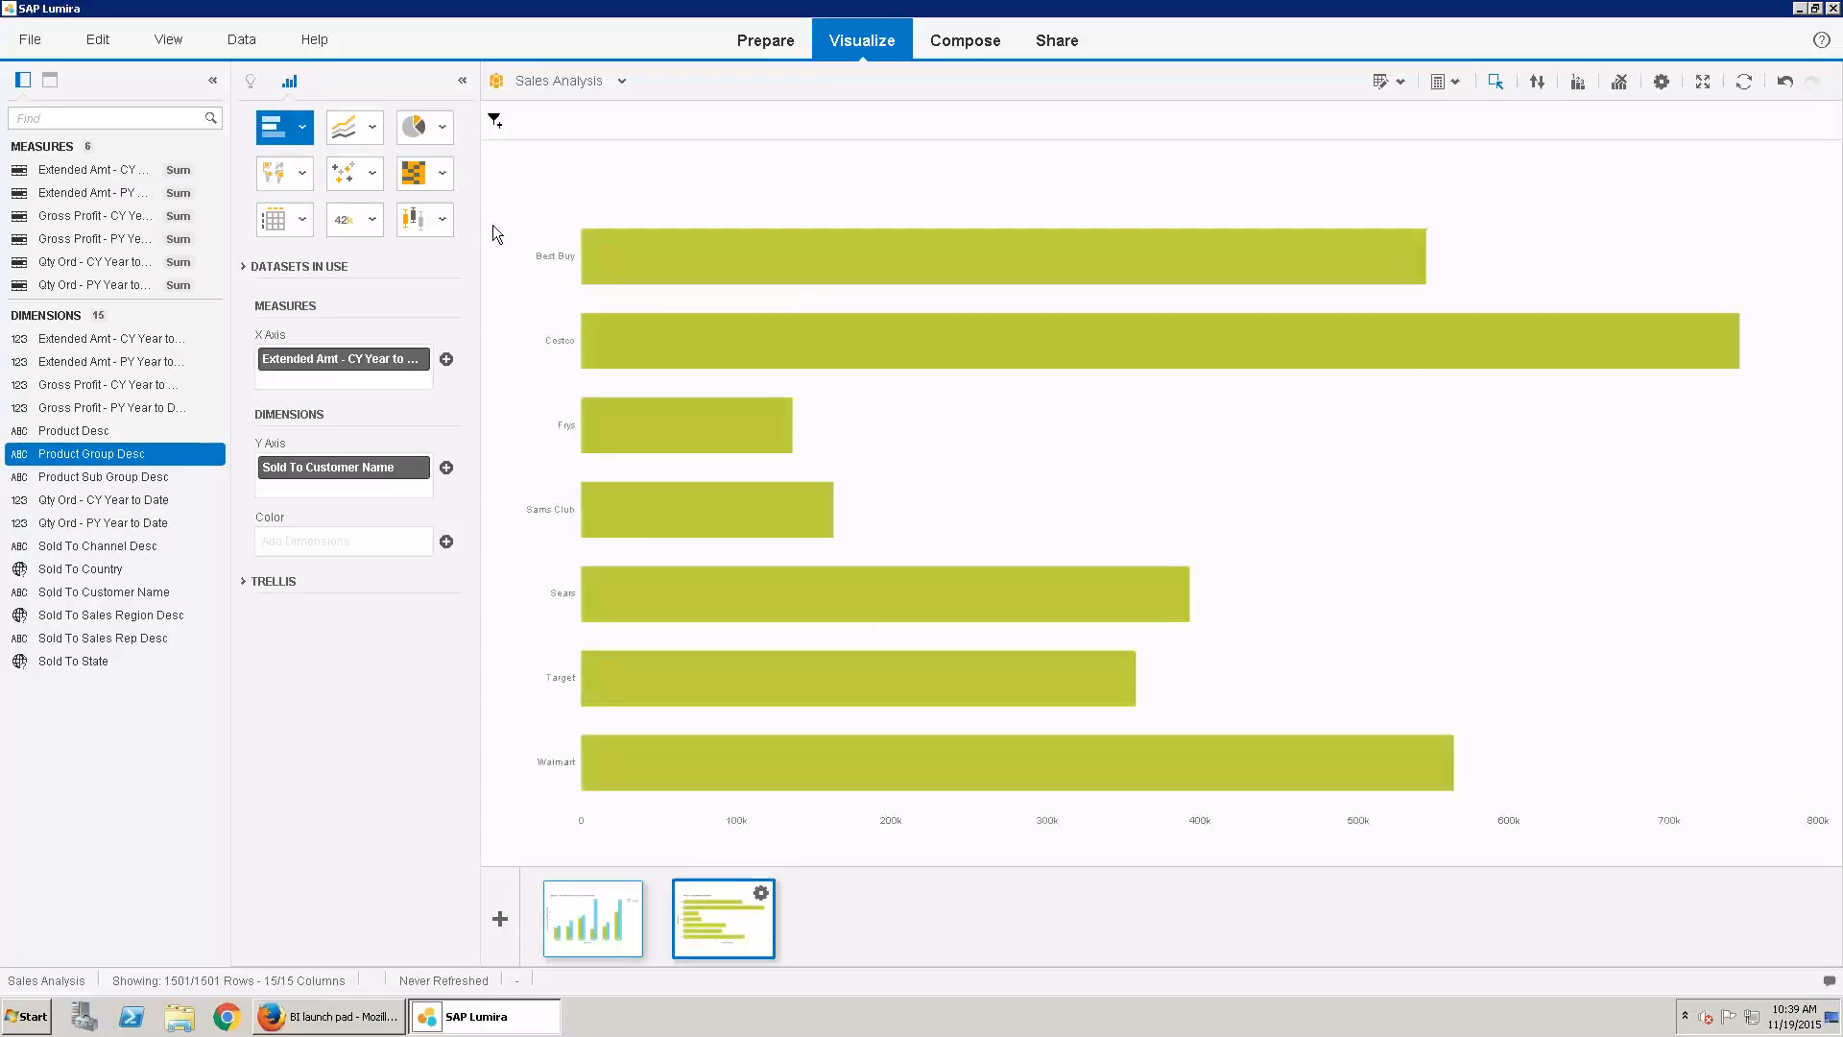
click(444, 127)
click(394, 234)
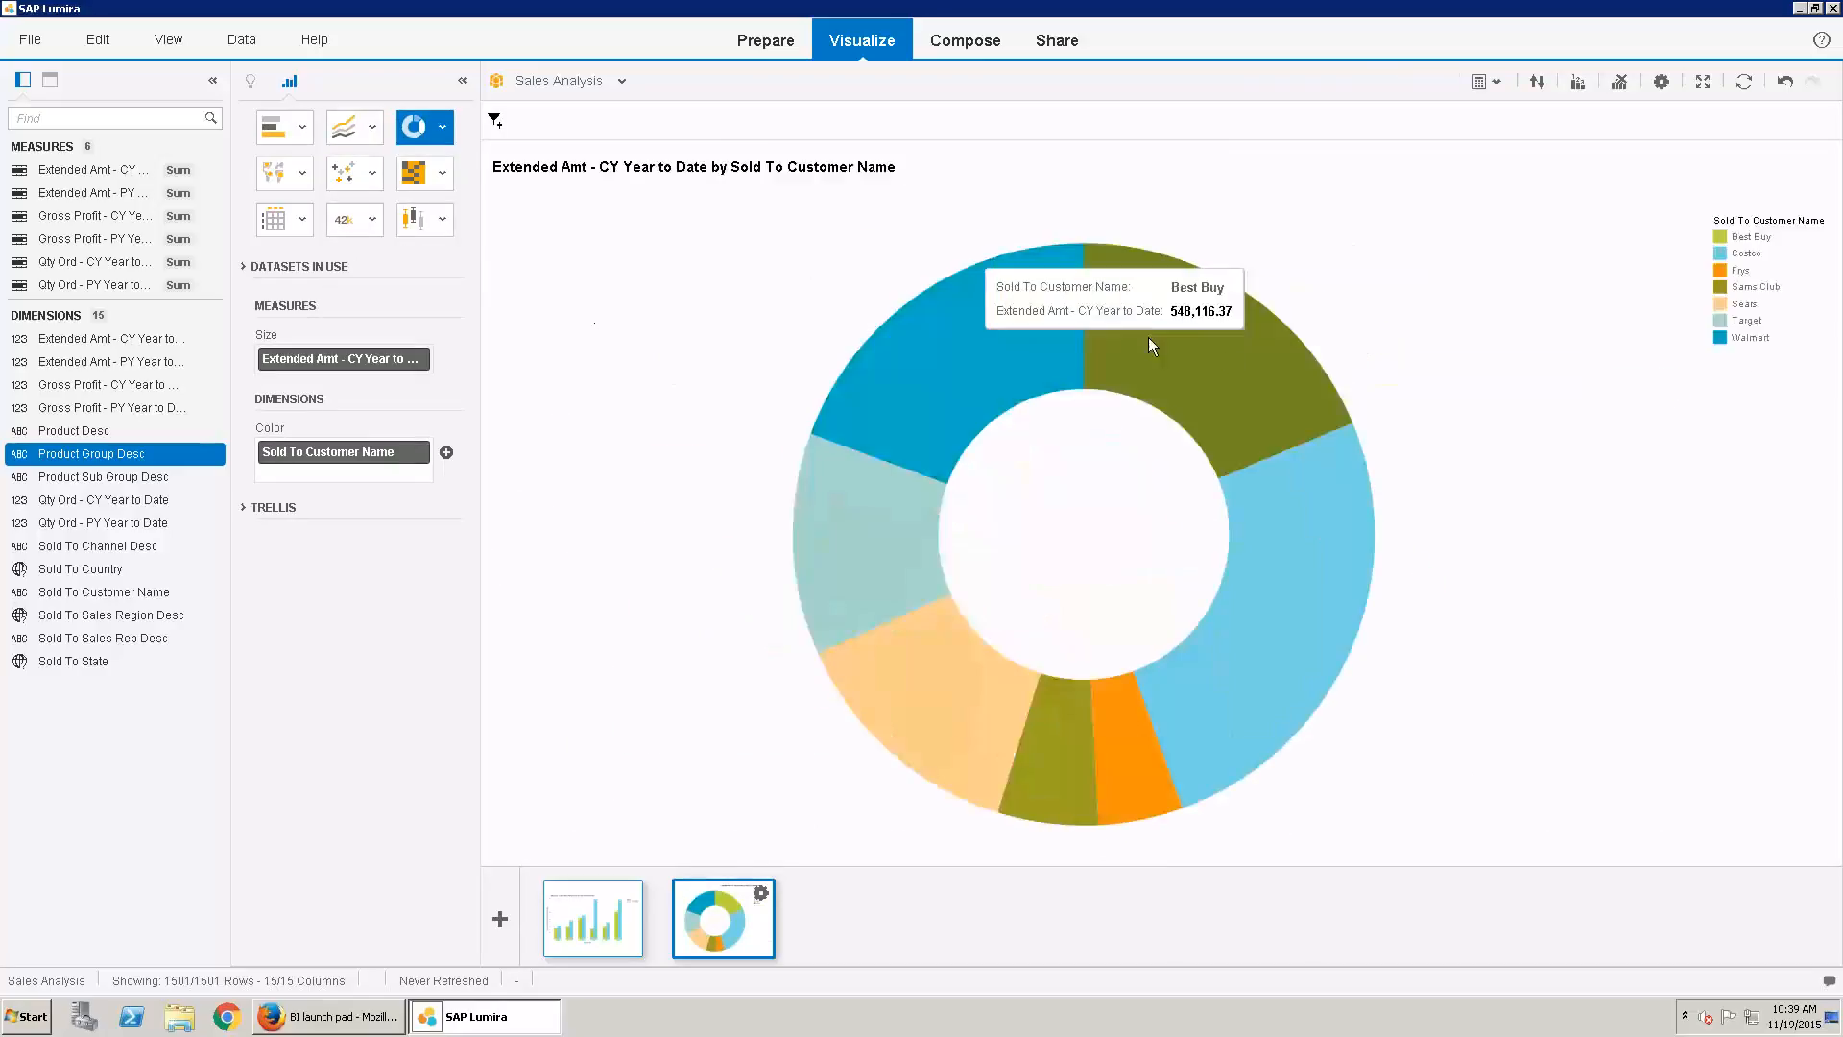
right_click(1227, 353)
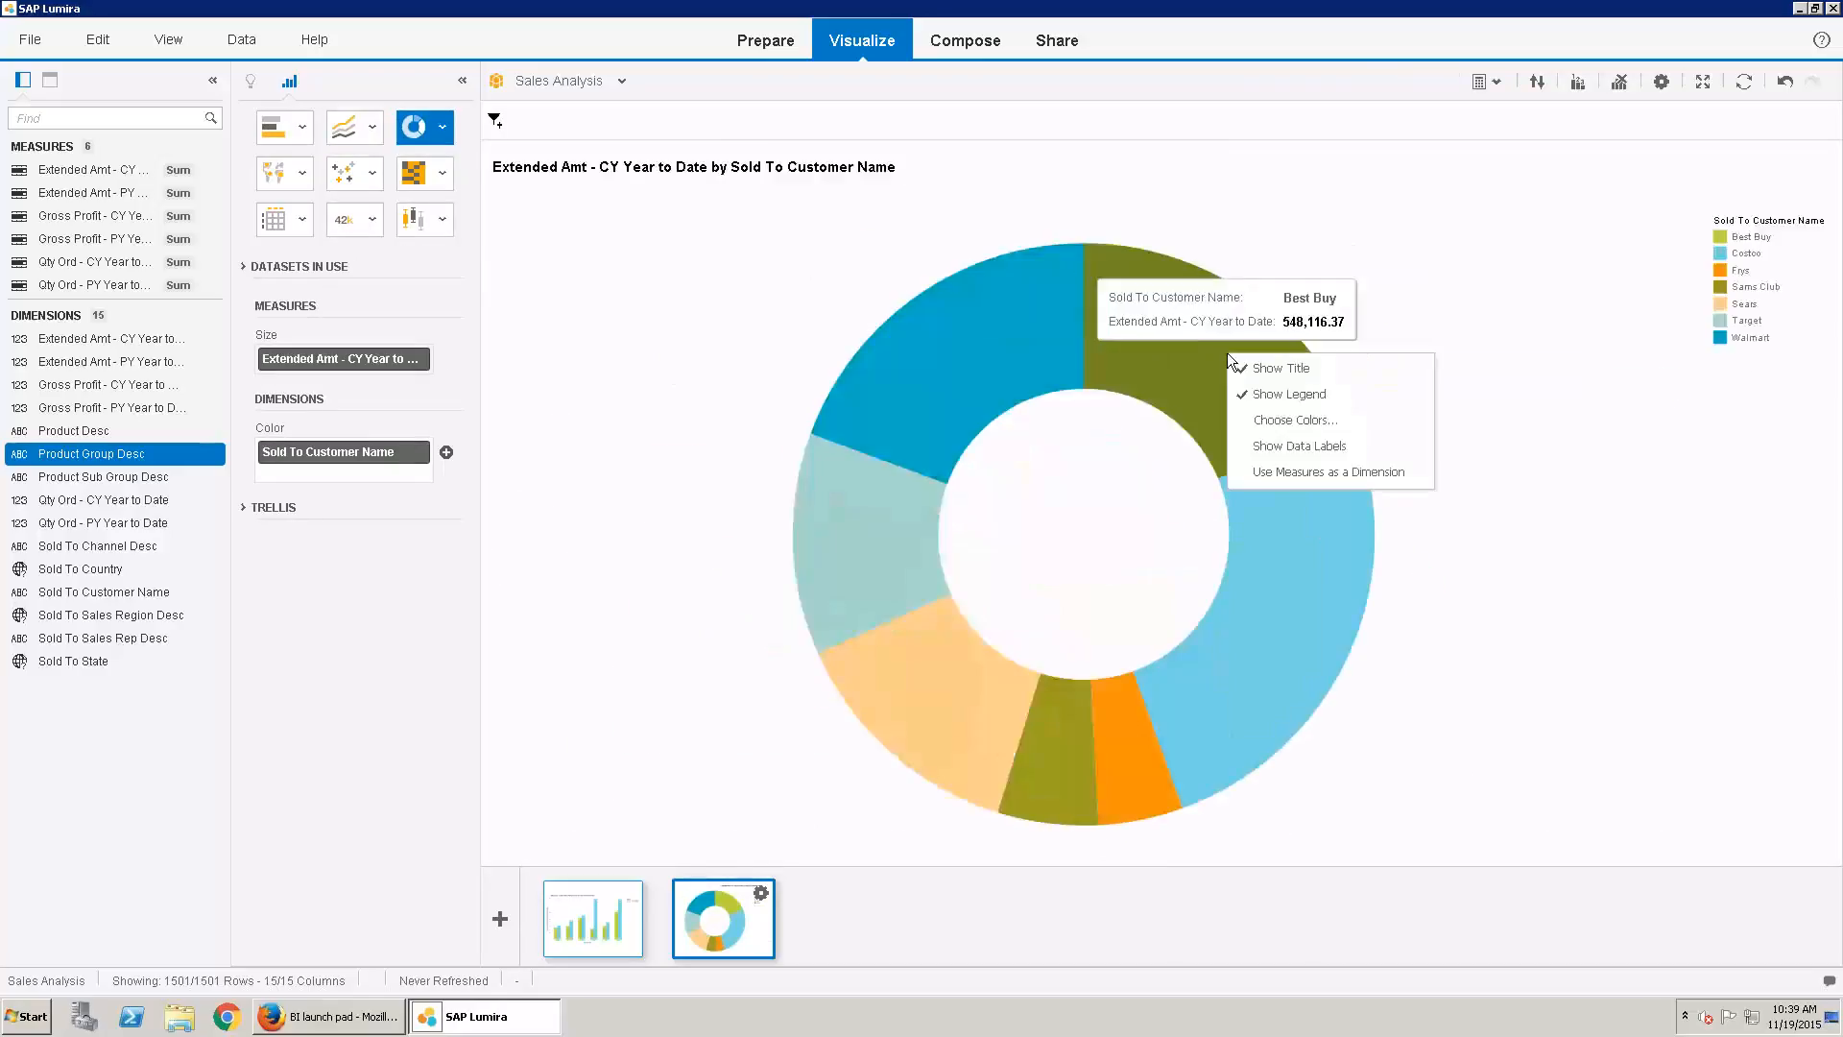
click(1280, 447)
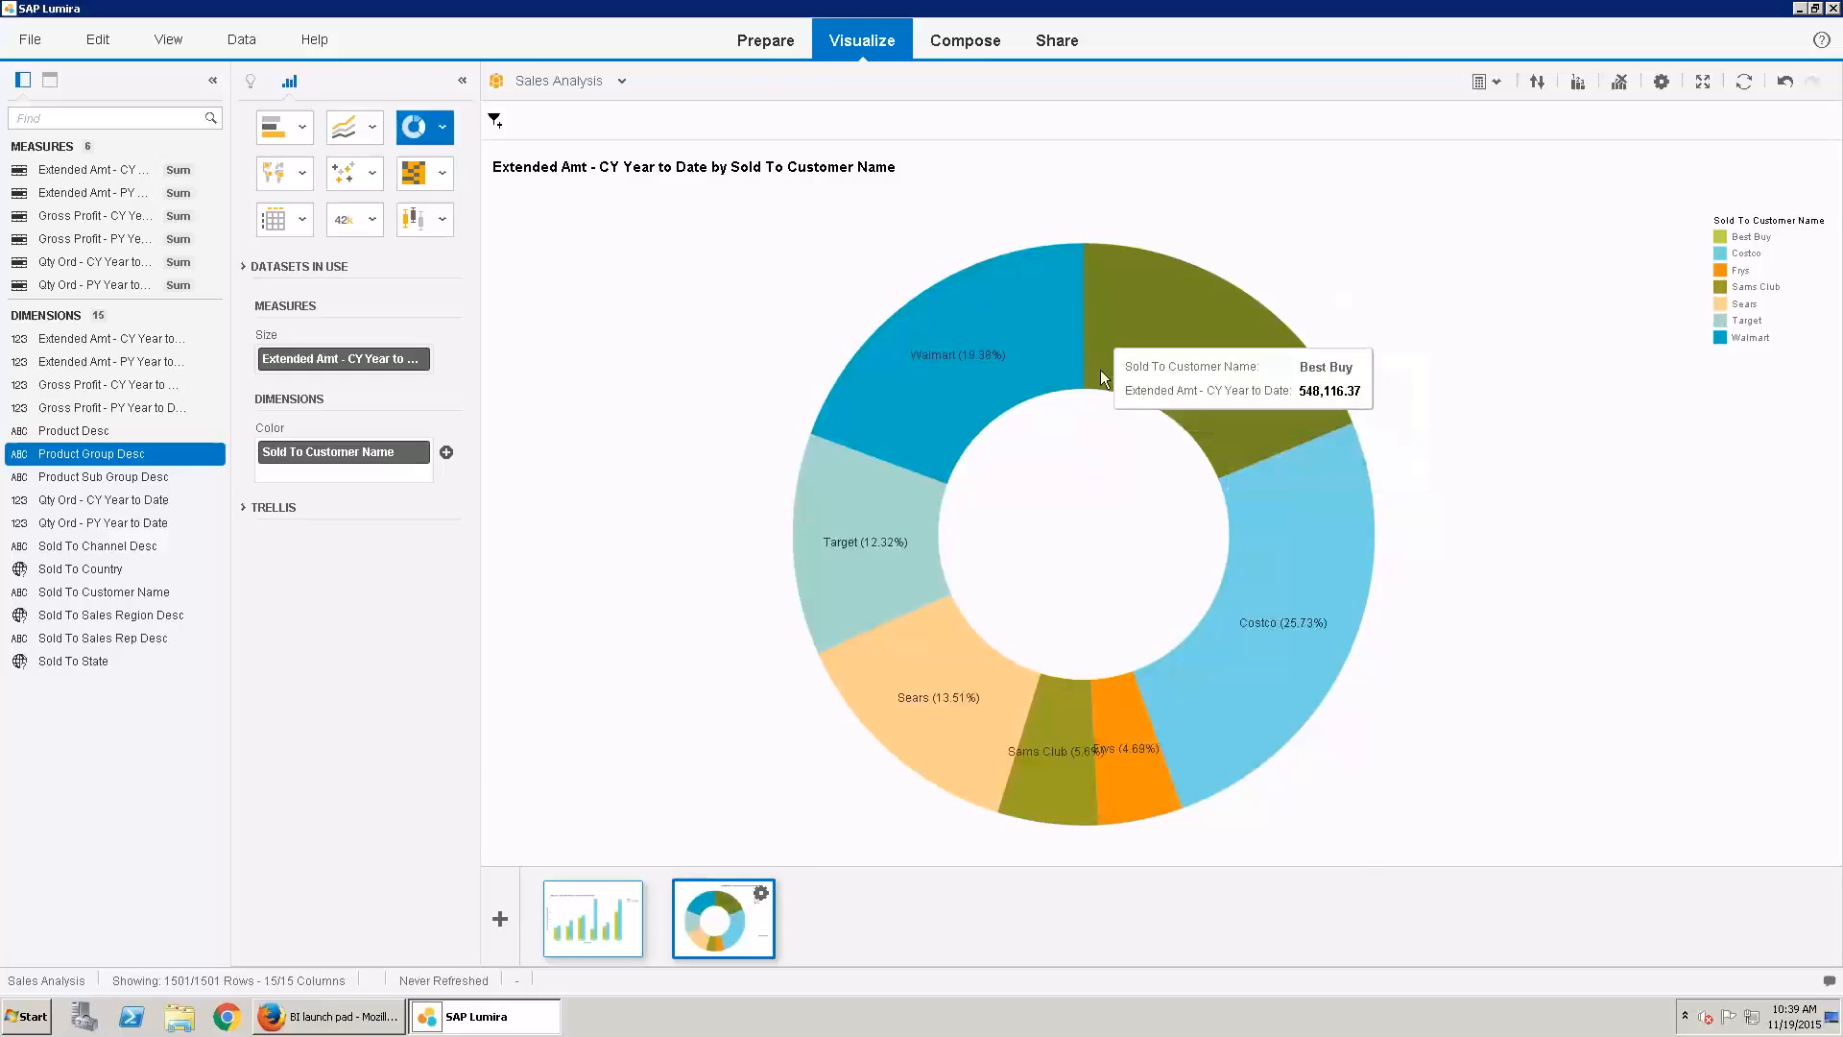
Add a blank visualization and duplicate the donut chart visualization
click(500, 918)
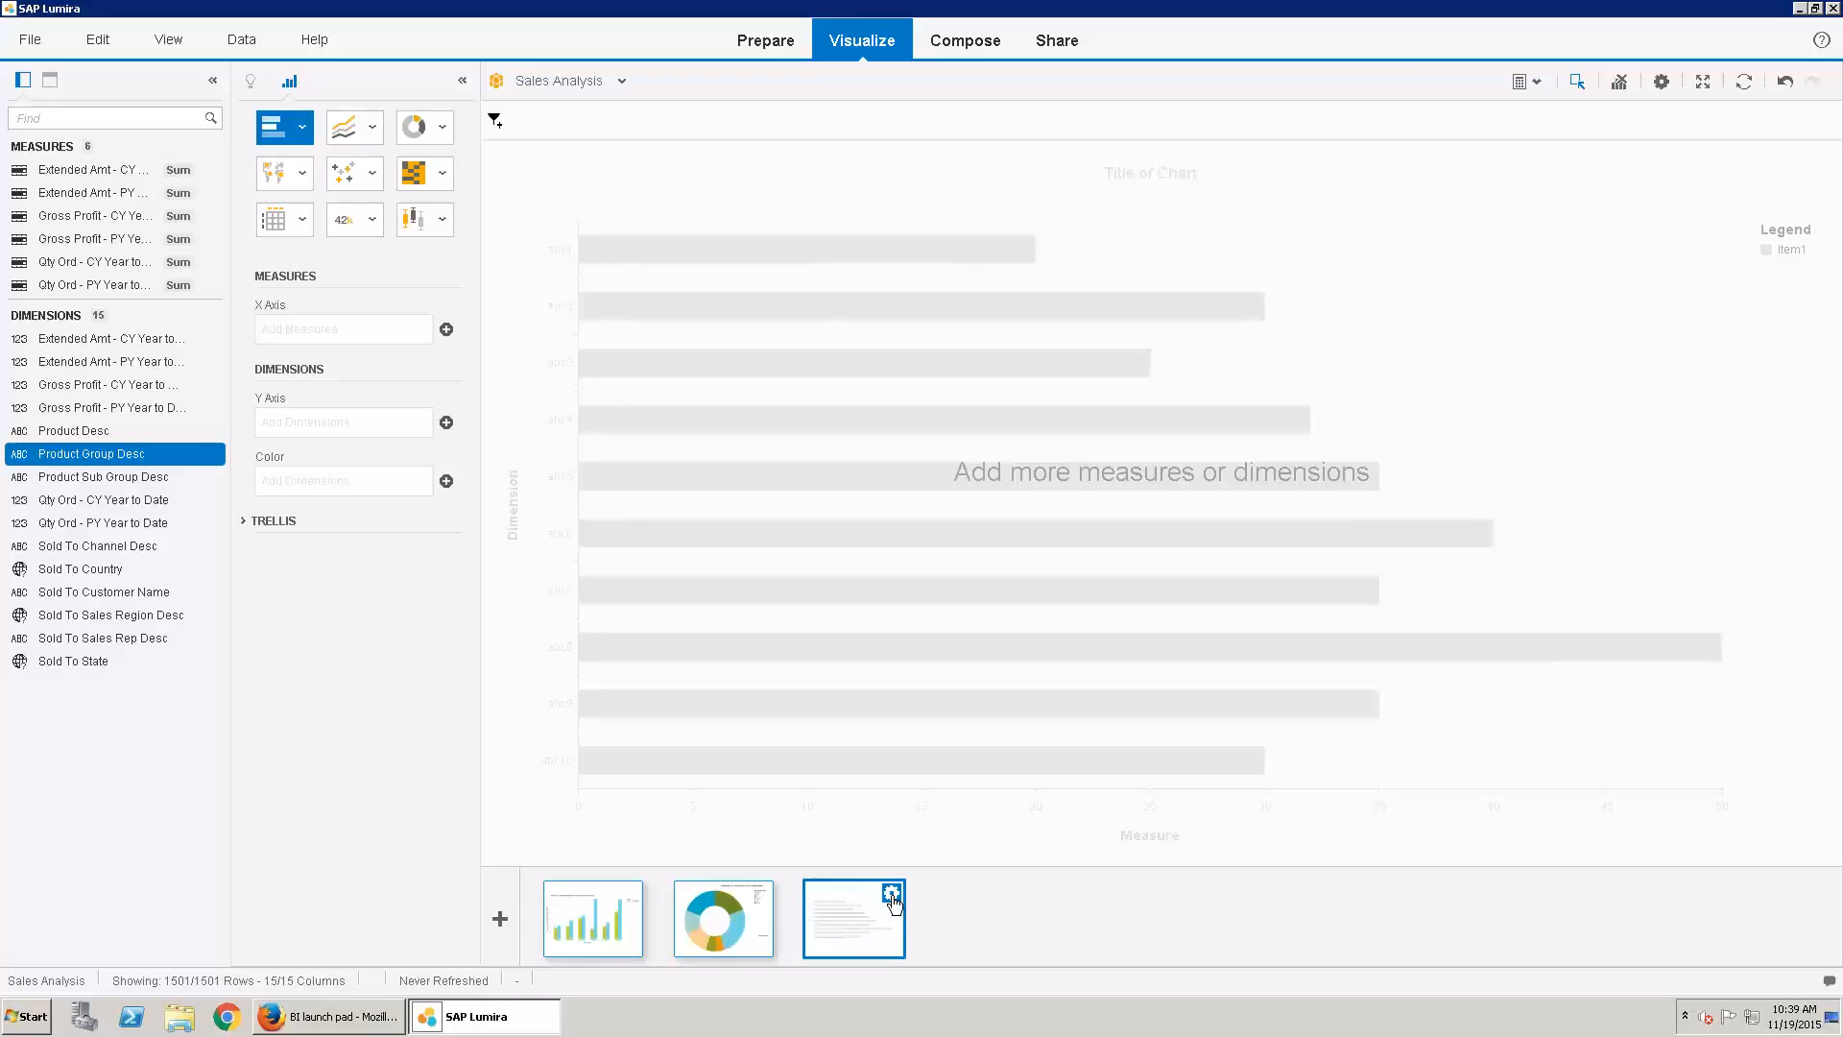
click(743, 912)
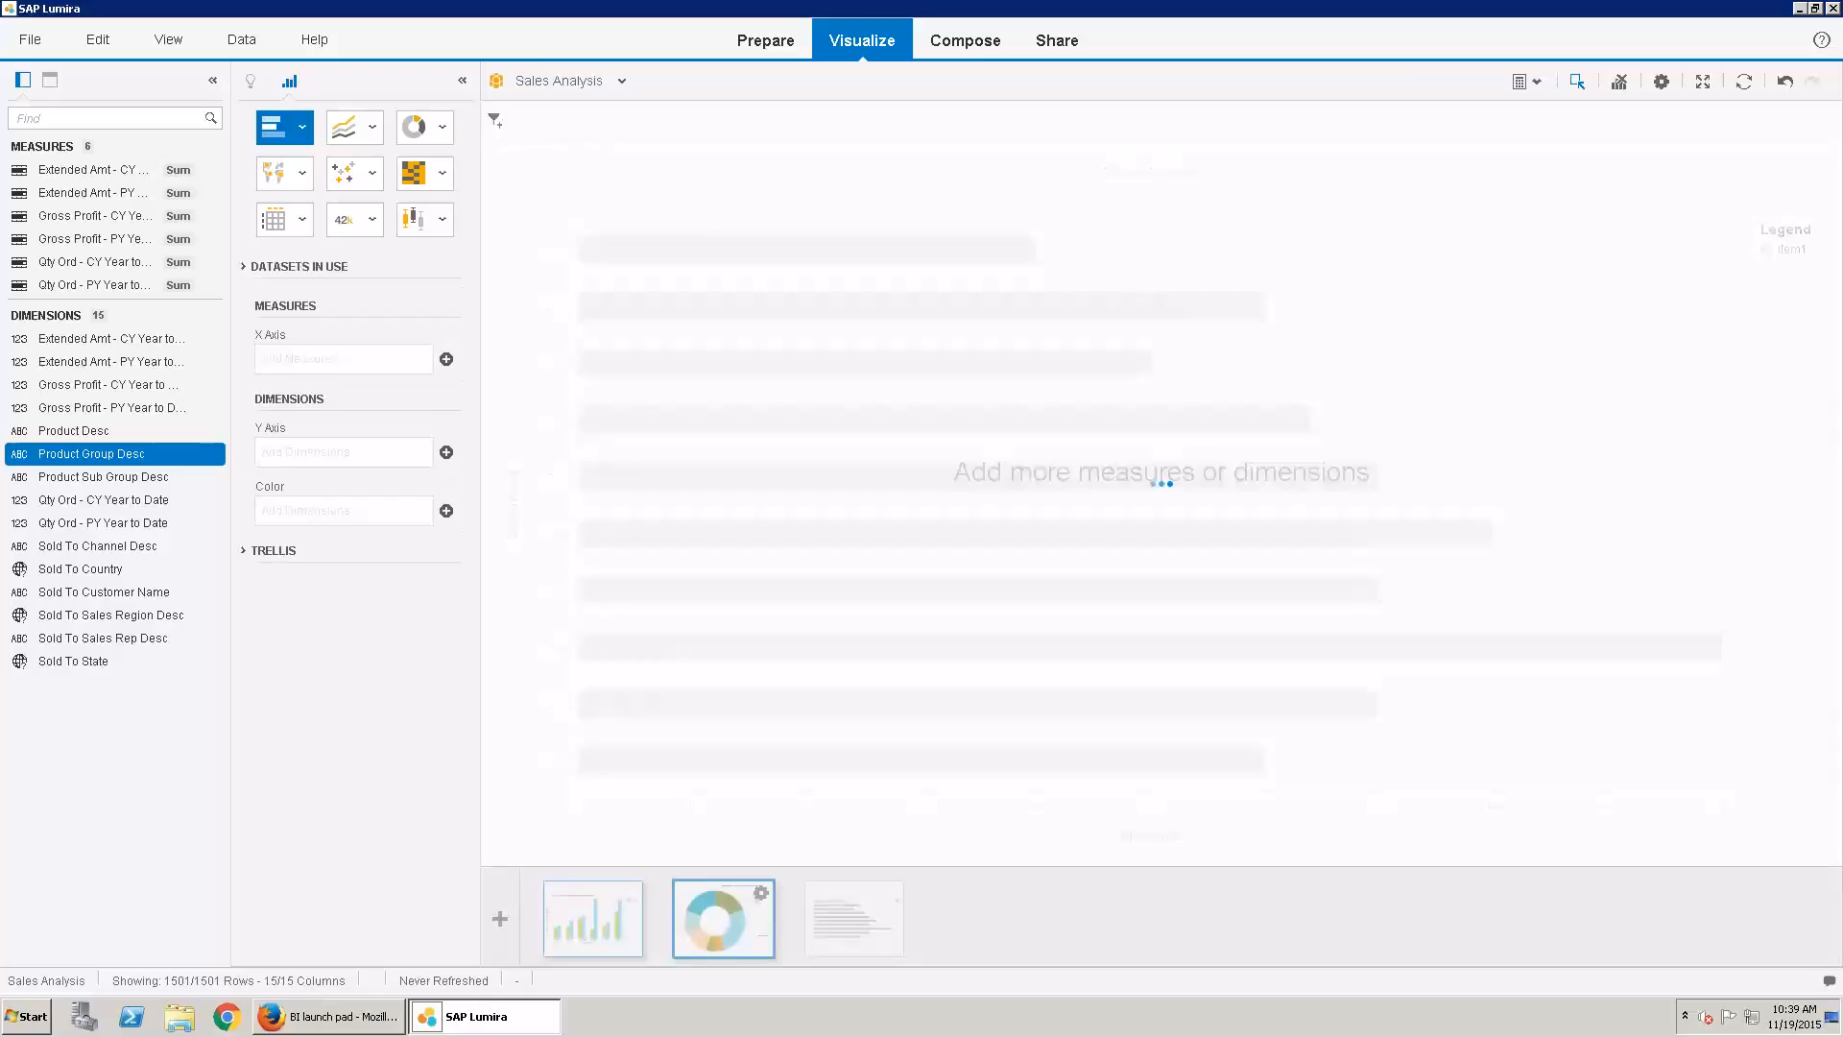
click(762, 893)
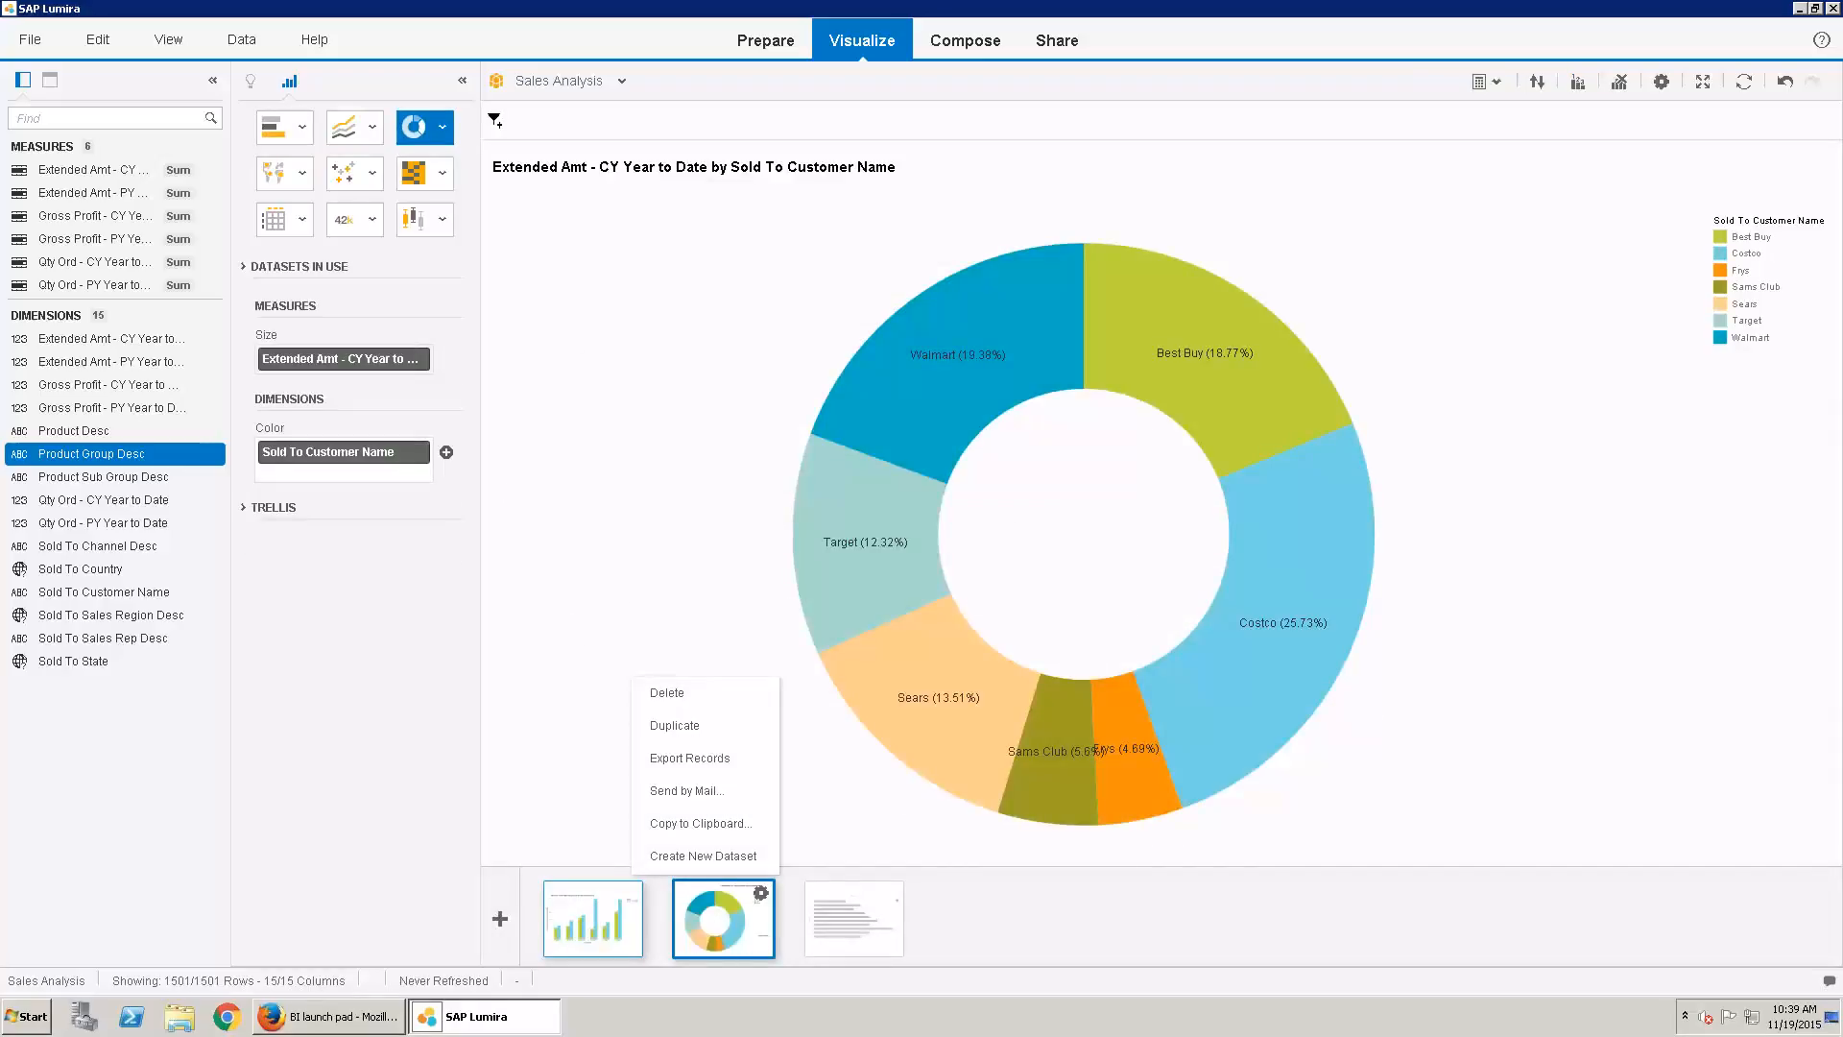
click(695, 726)
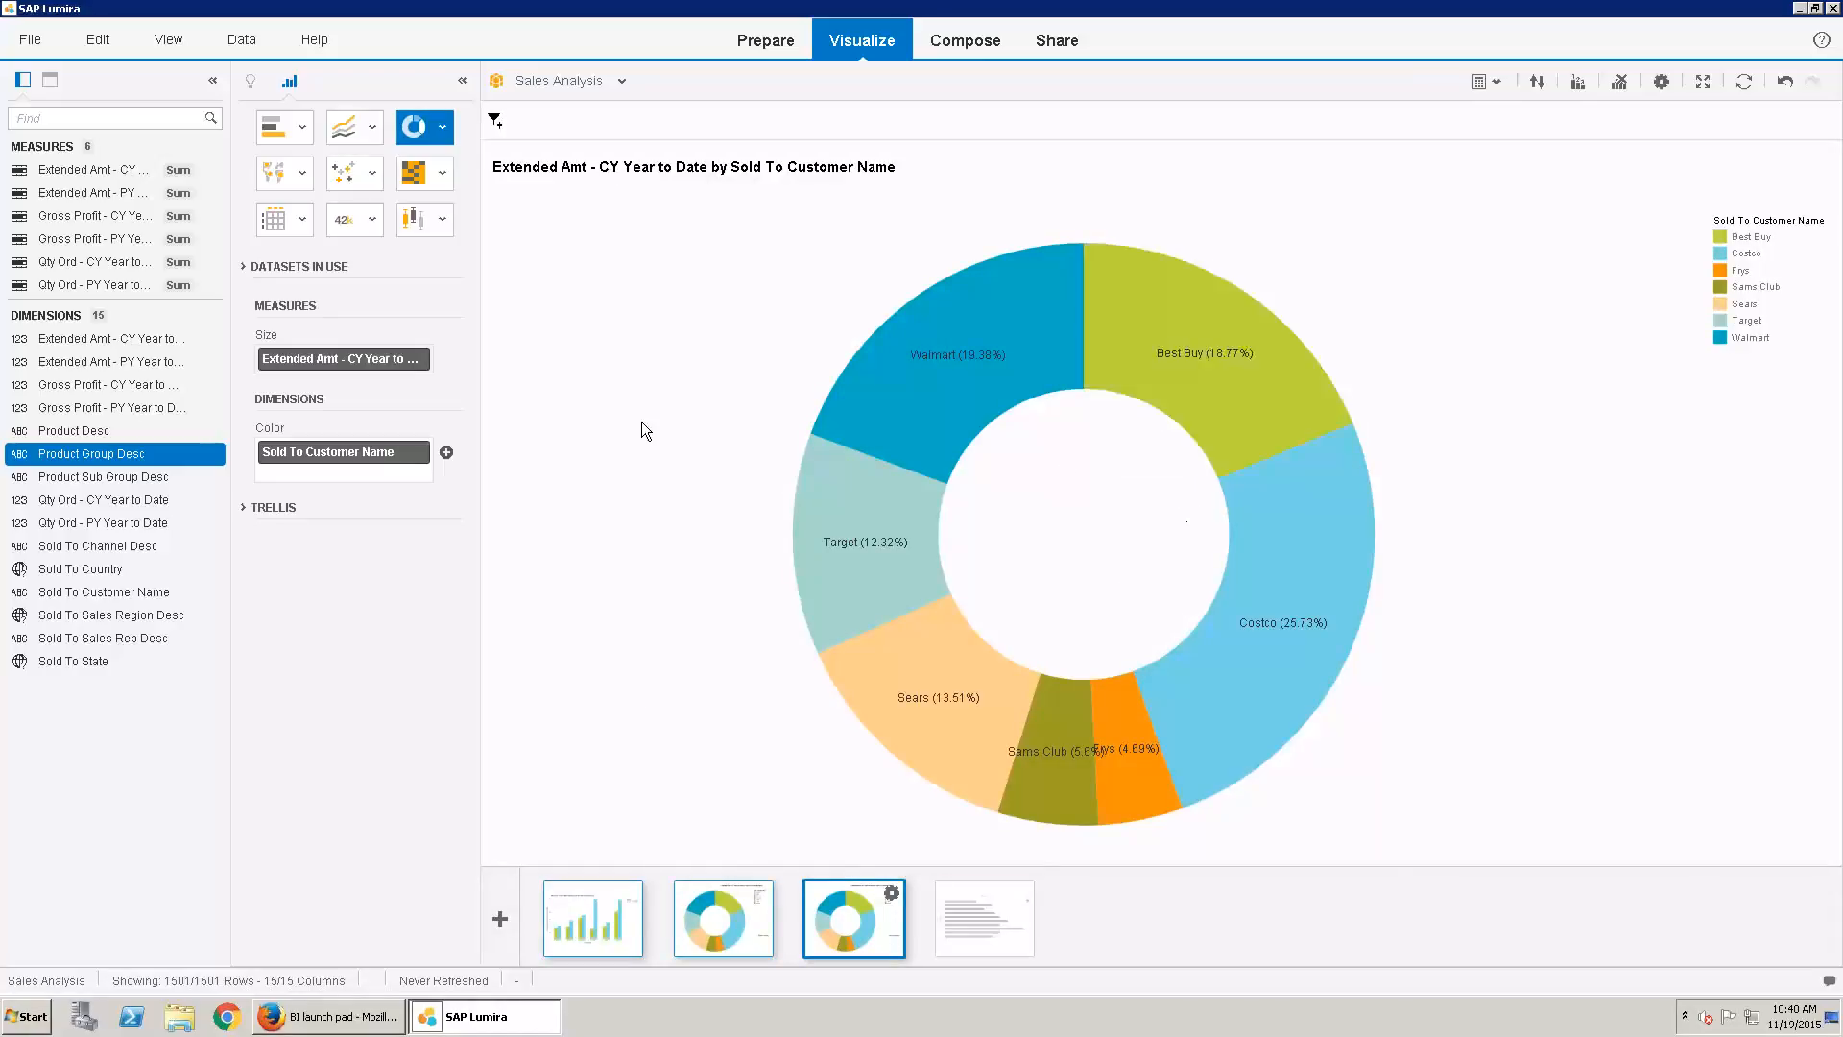
Split the duplicated donut chart into trellis columns by Sold To Channel Desc
click(242, 508)
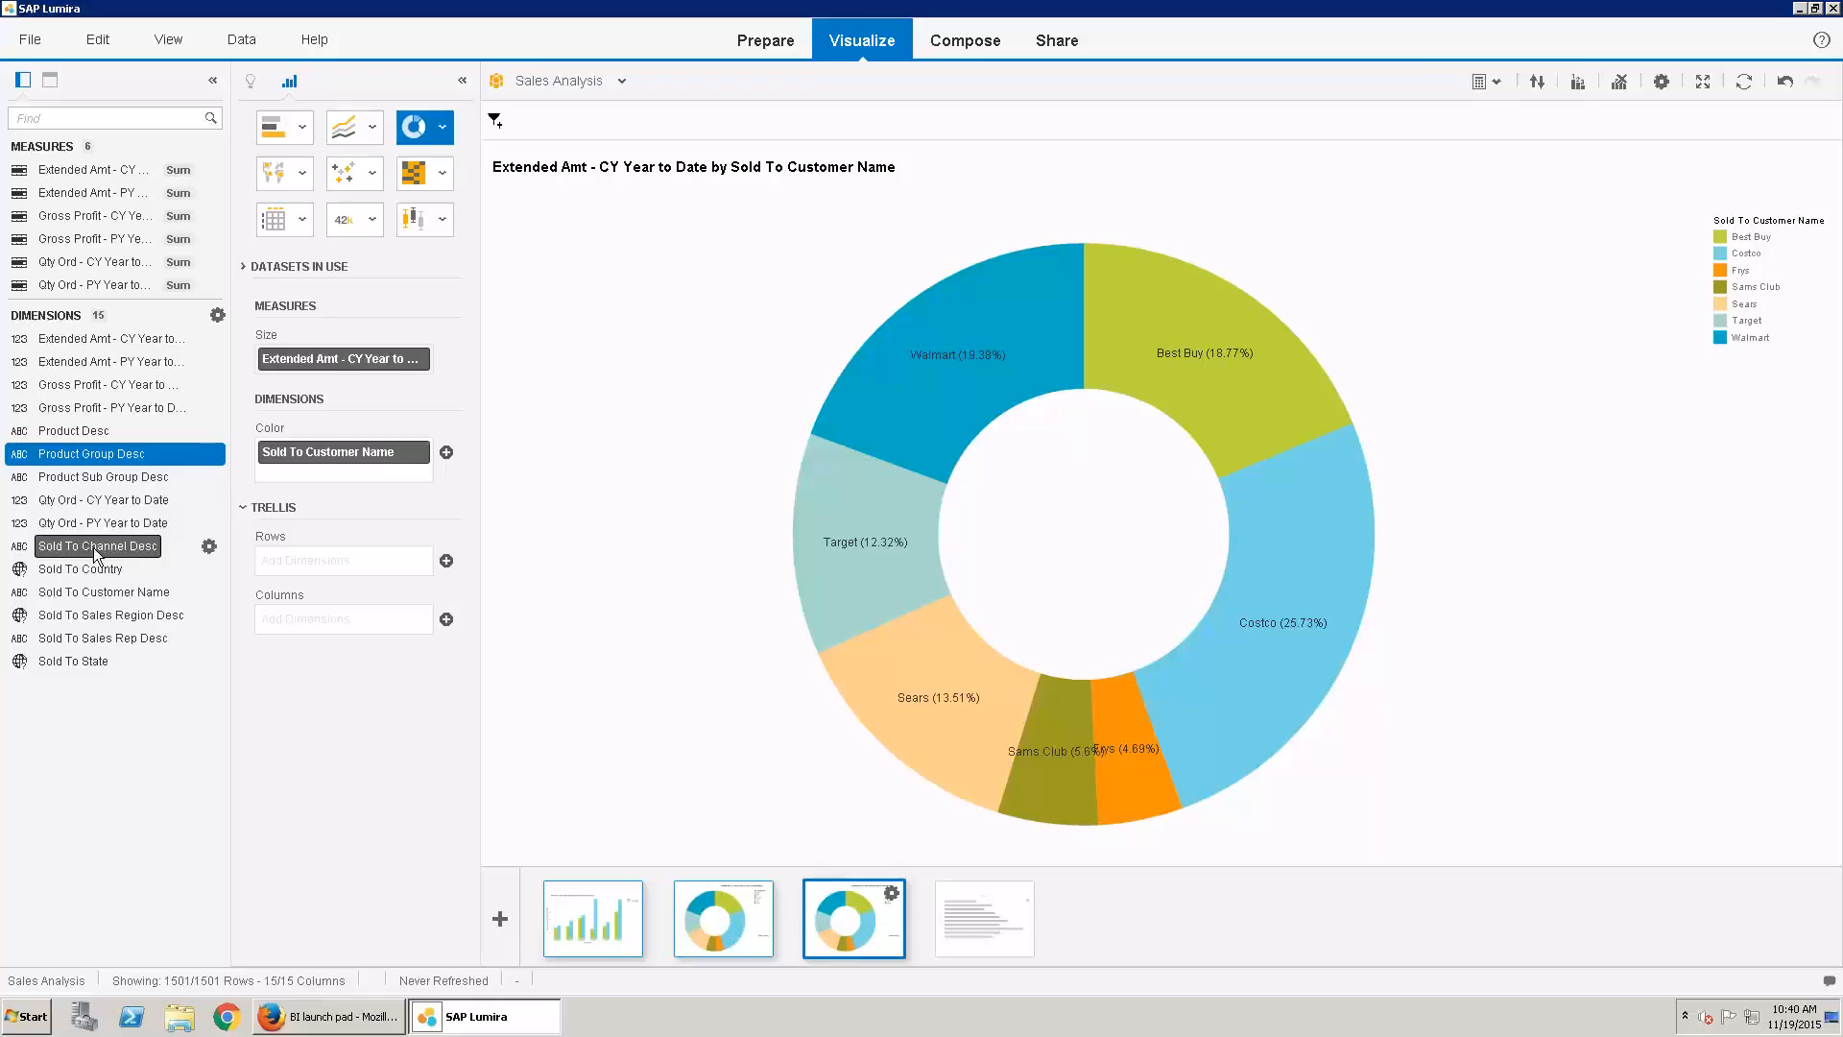
drag(94, 548, 354, 568)
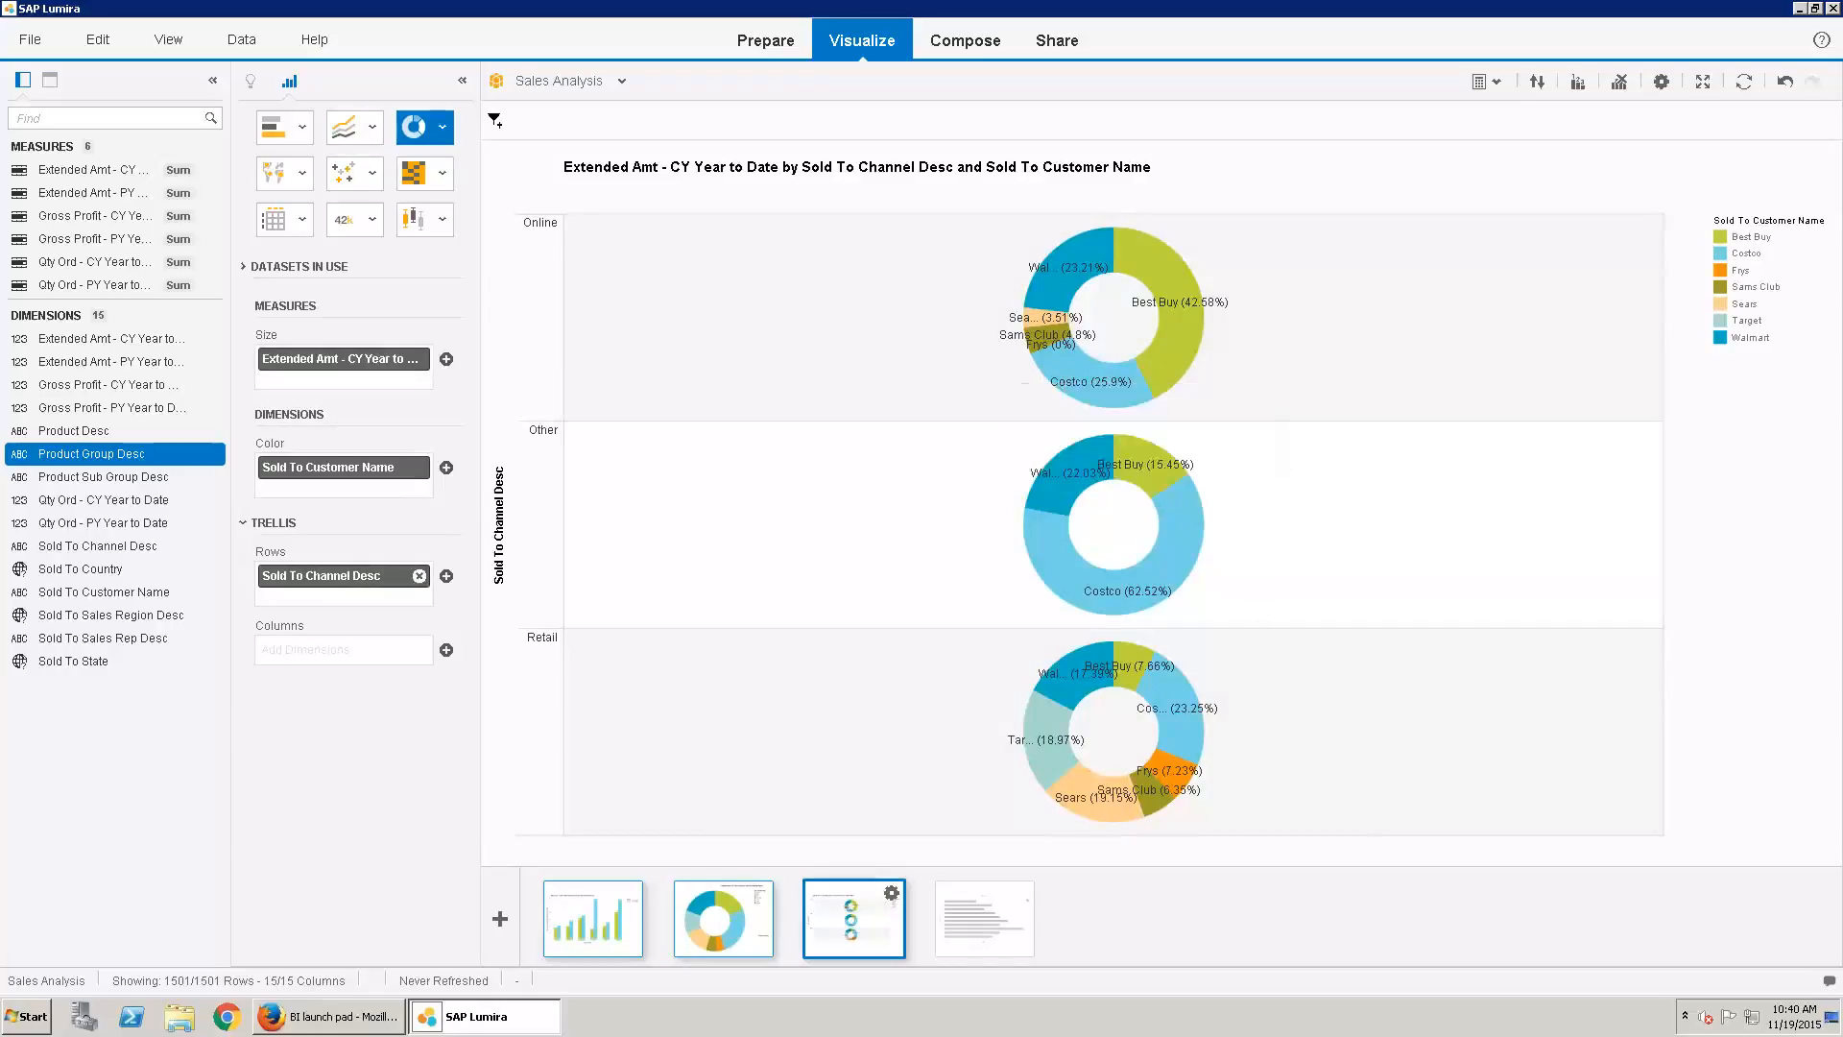
drag(329, 579, 331, 653)
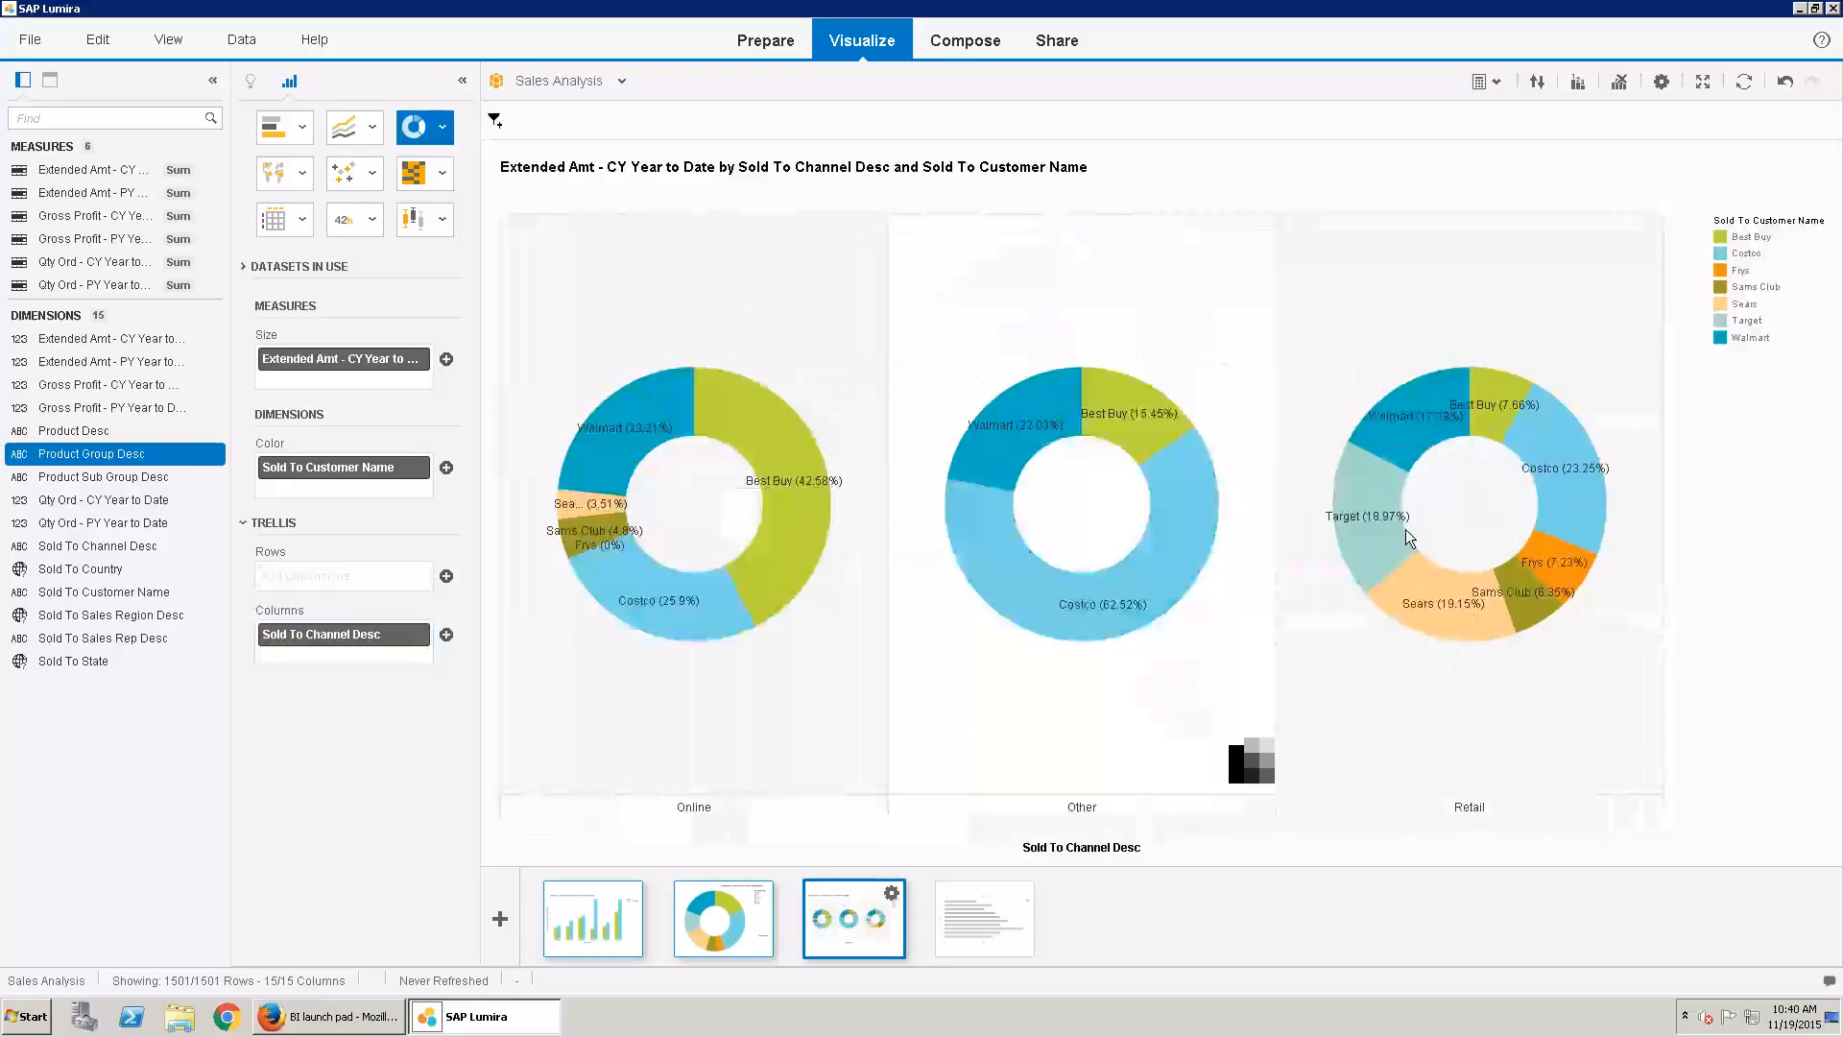
Create a geographic hierarchy by names, with Sold To Country as the country and Sold To State as the region
click(984, 918)
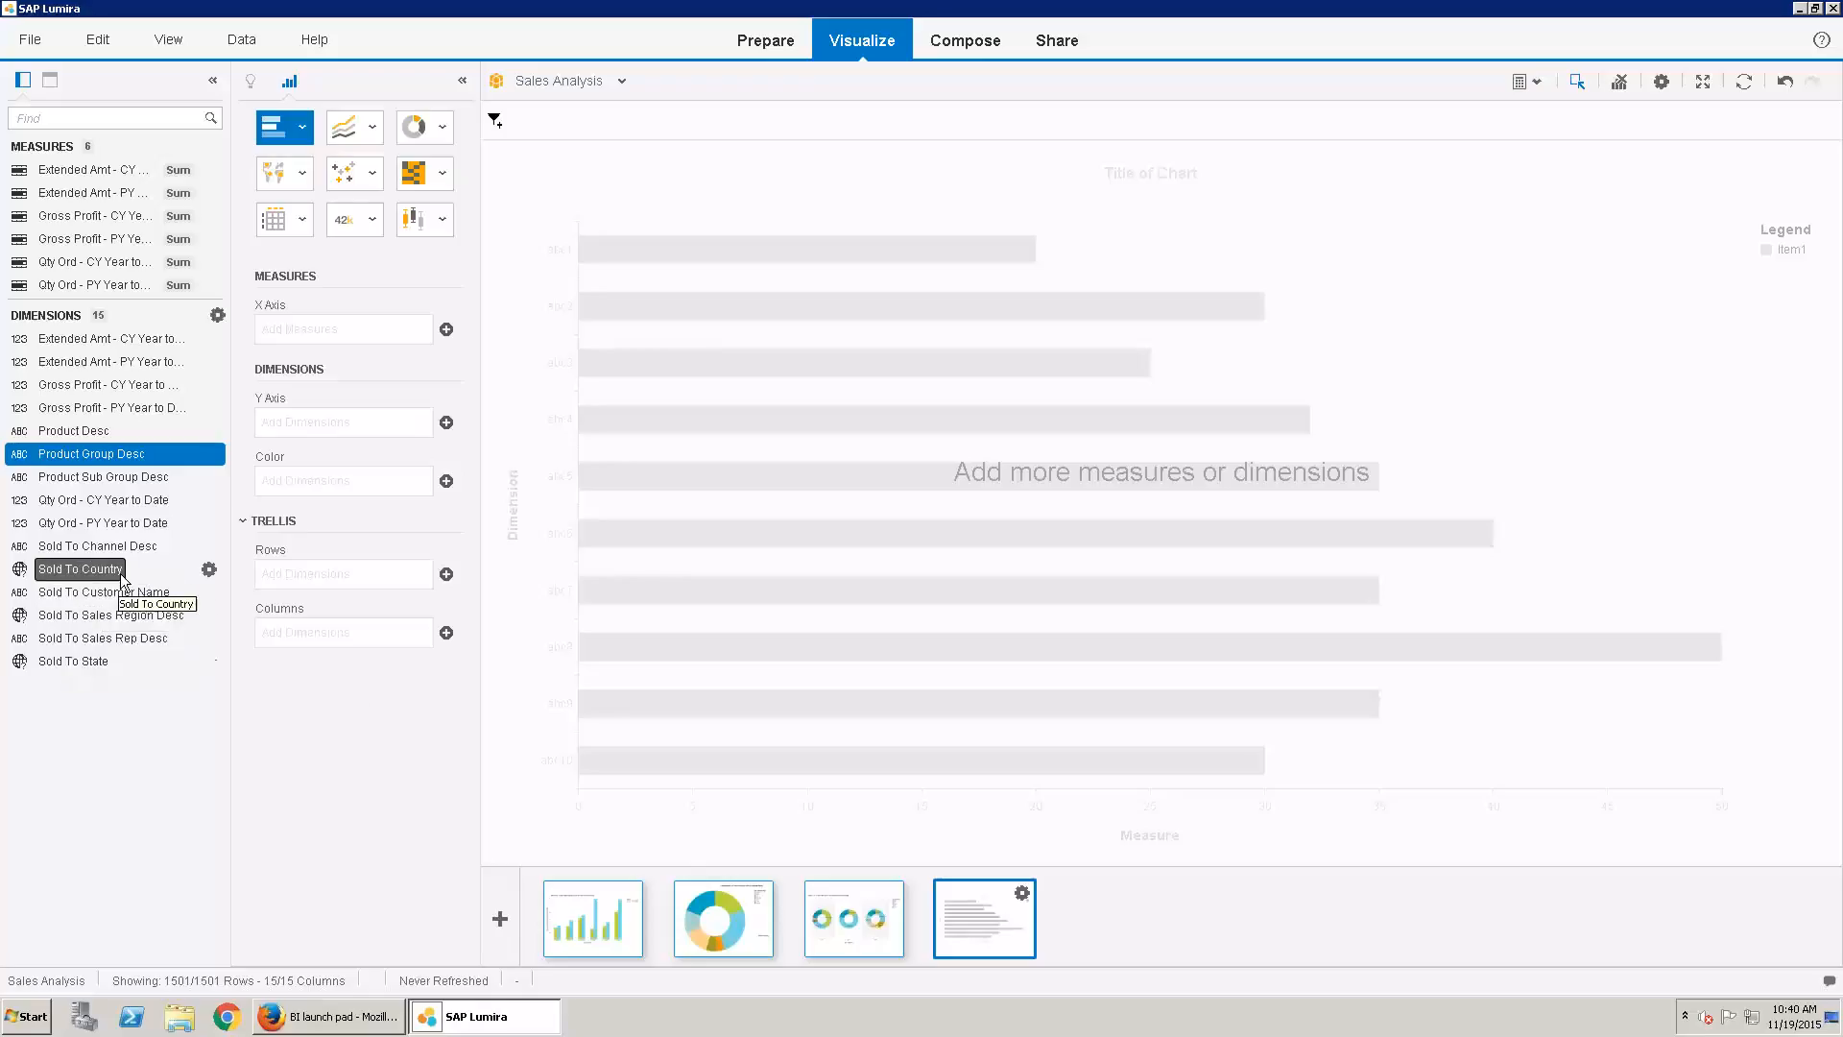
click(208, 569)
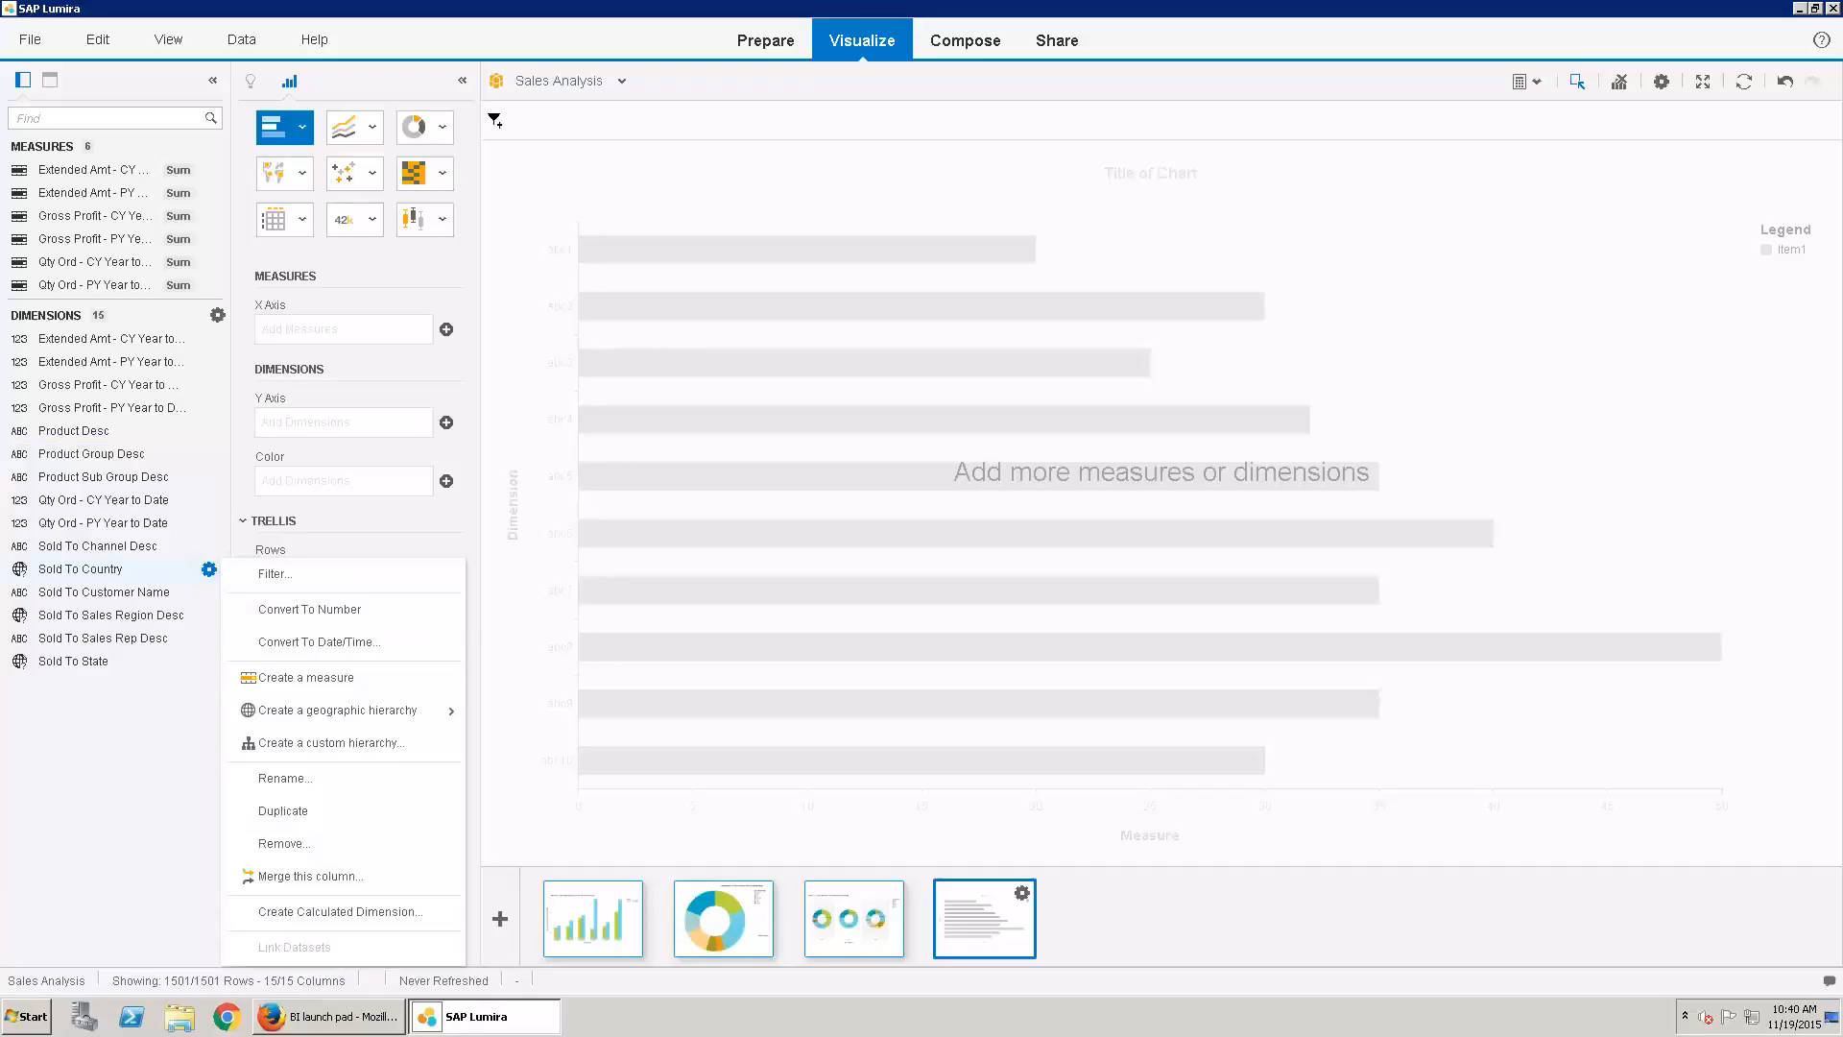
mouse_move(451, 711)
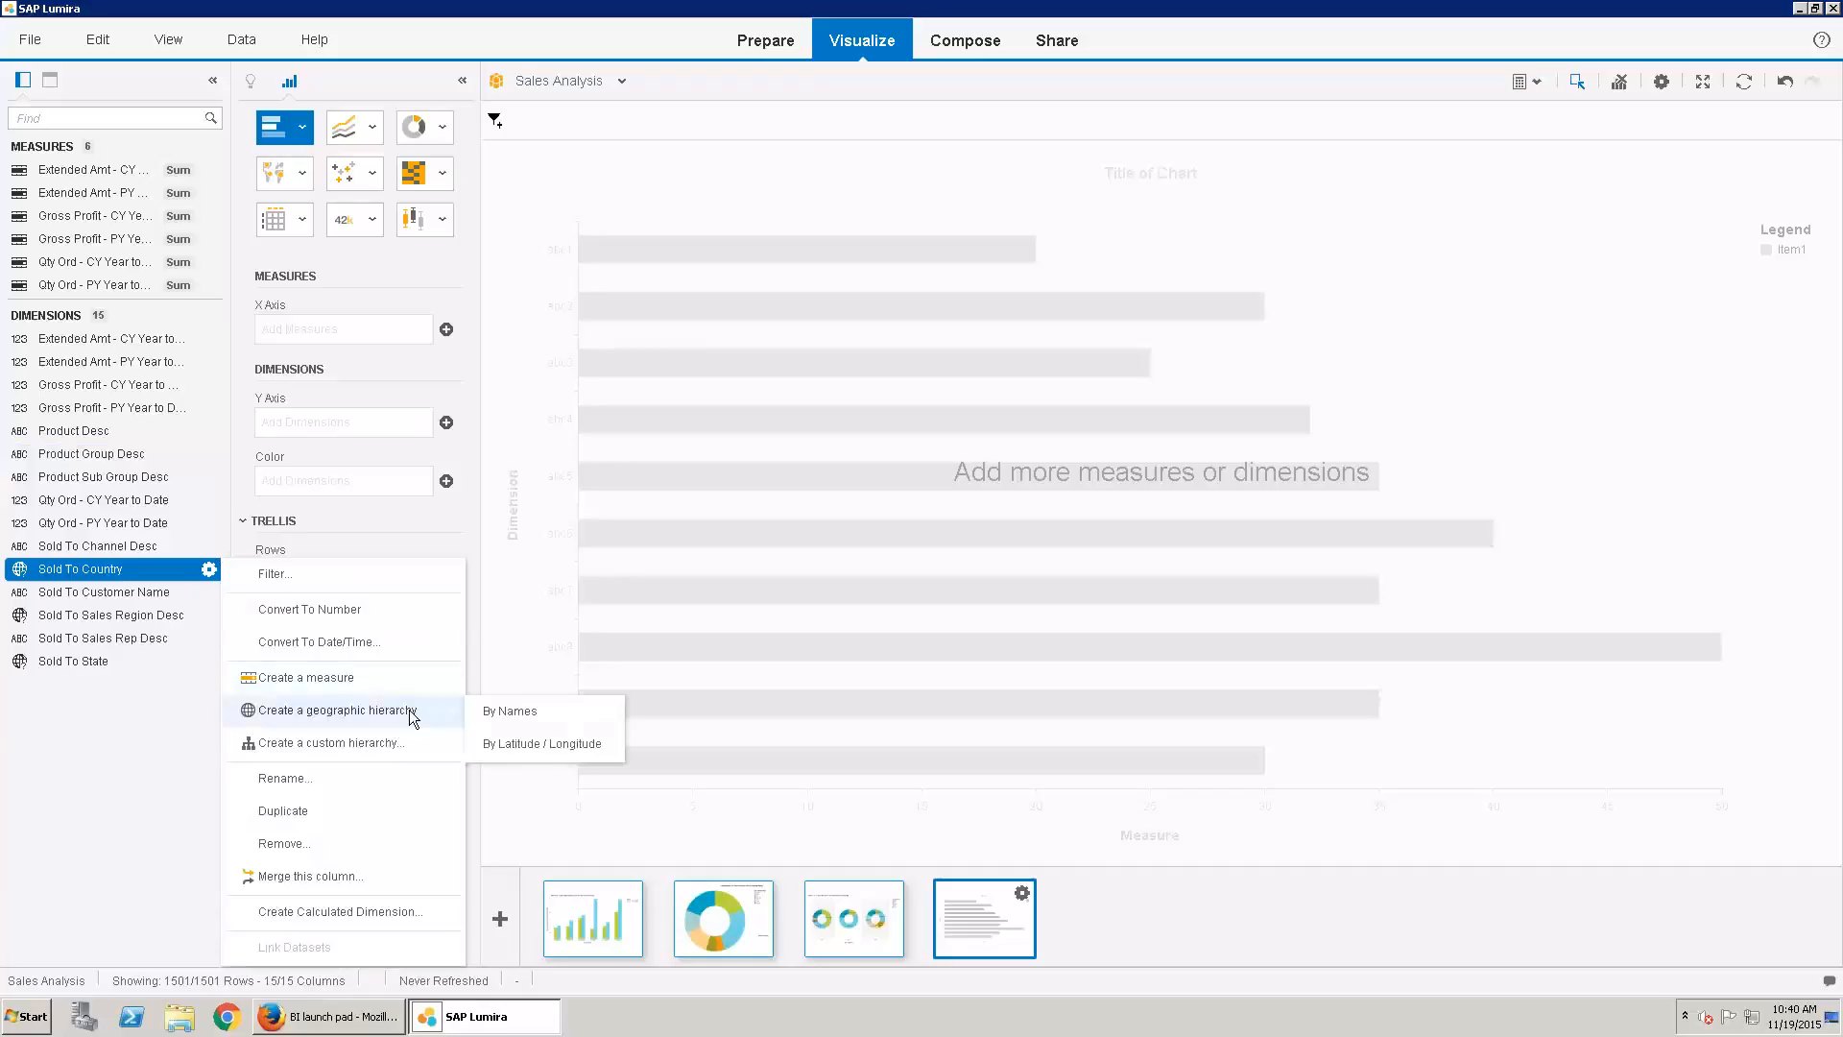
click(500, 715)
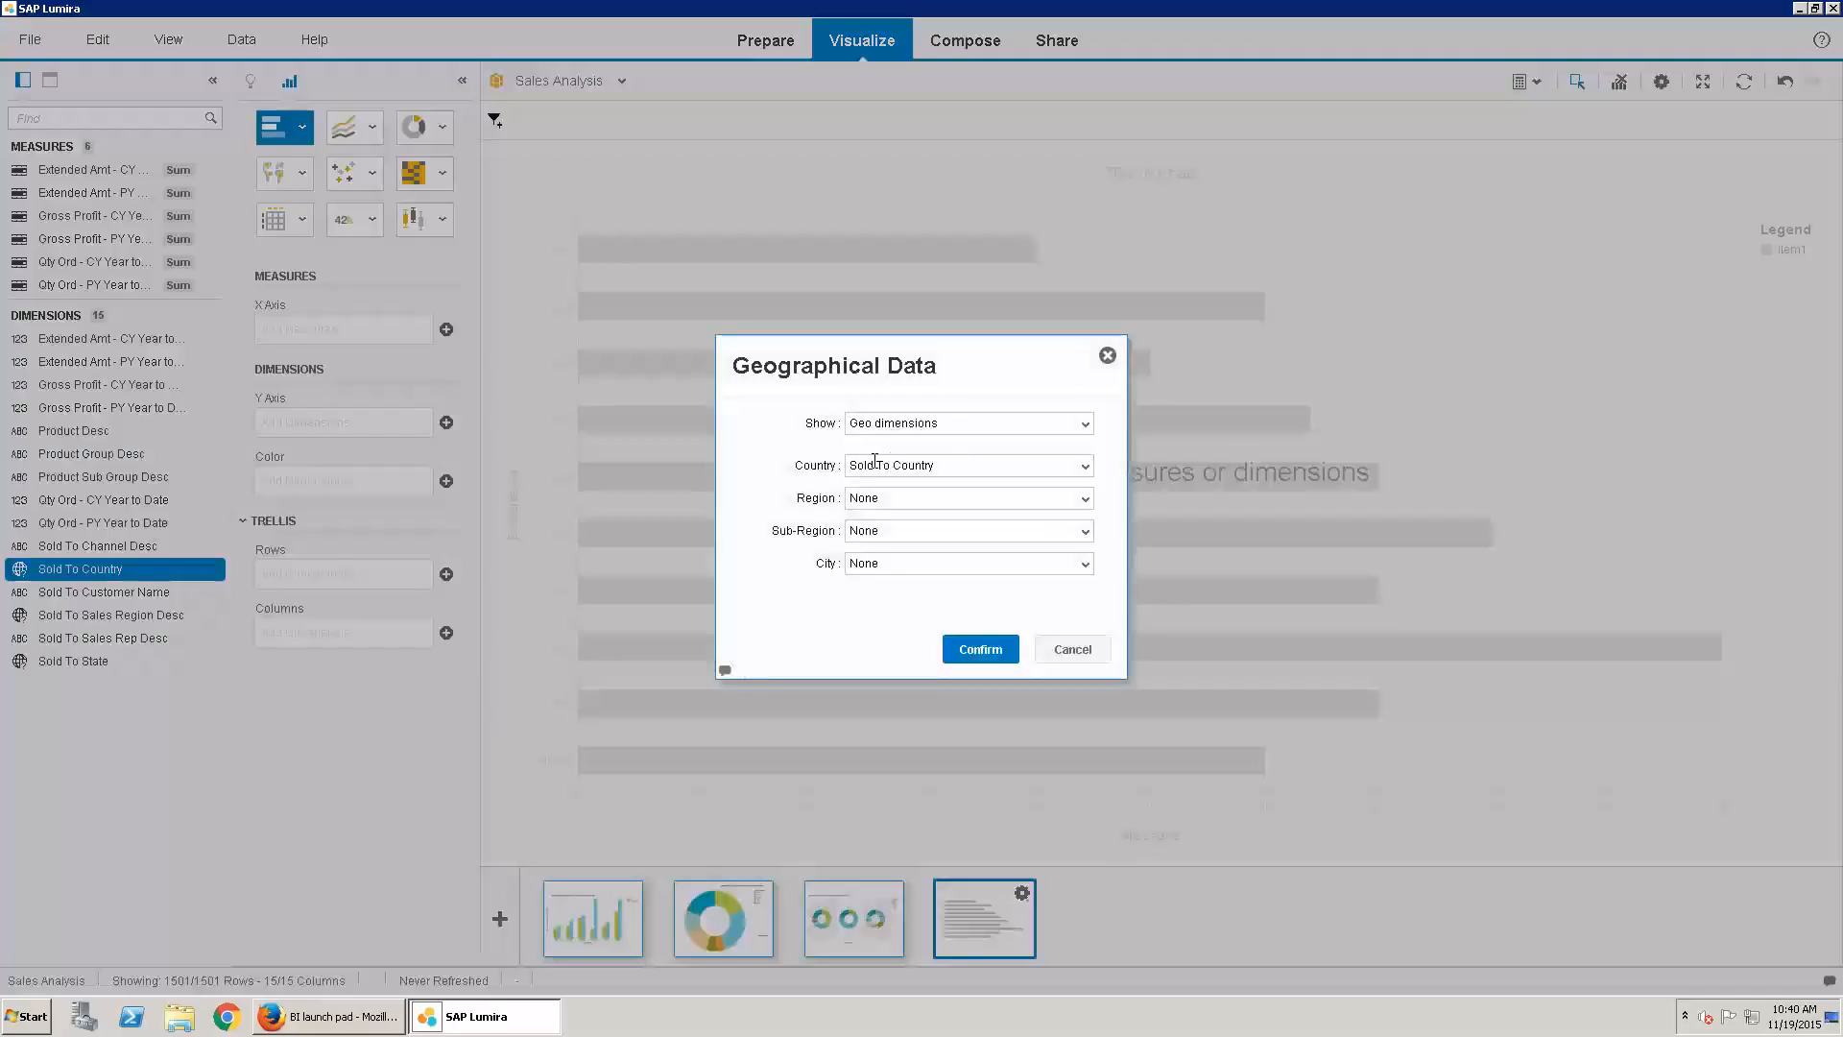
click(1085, 499)
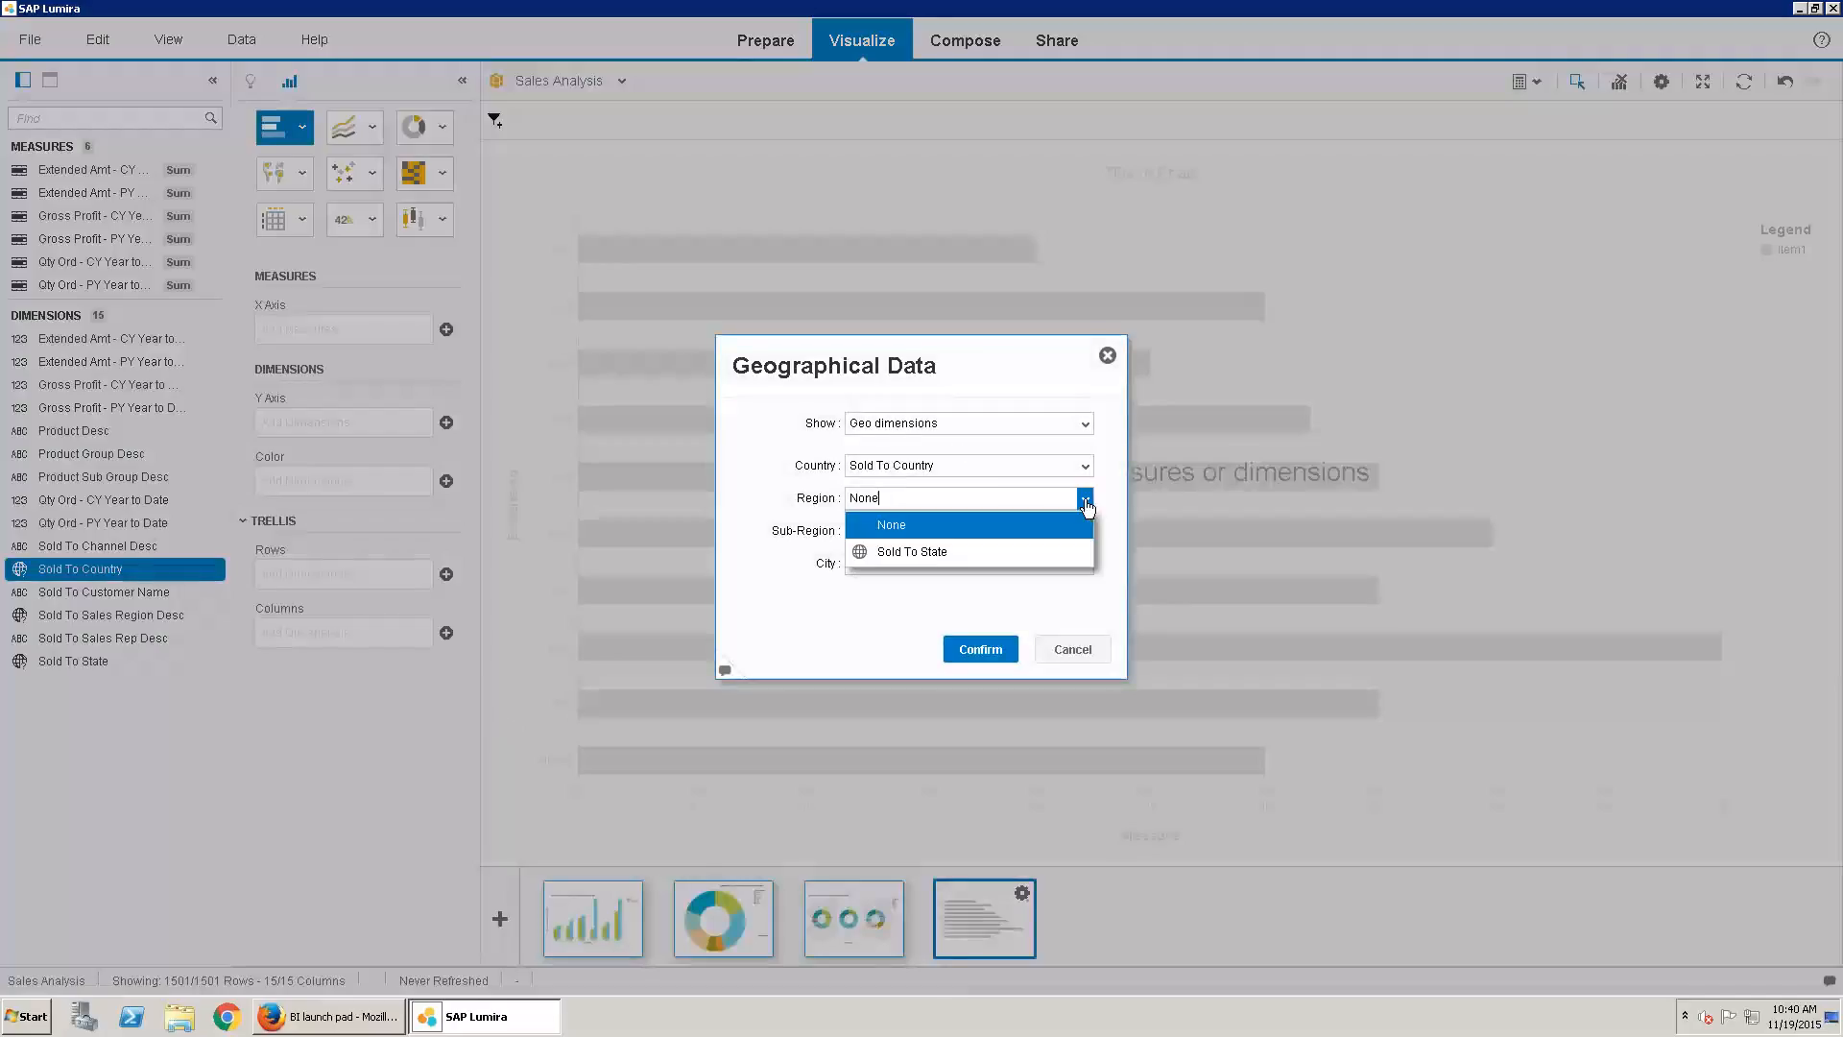
click(940, 551)
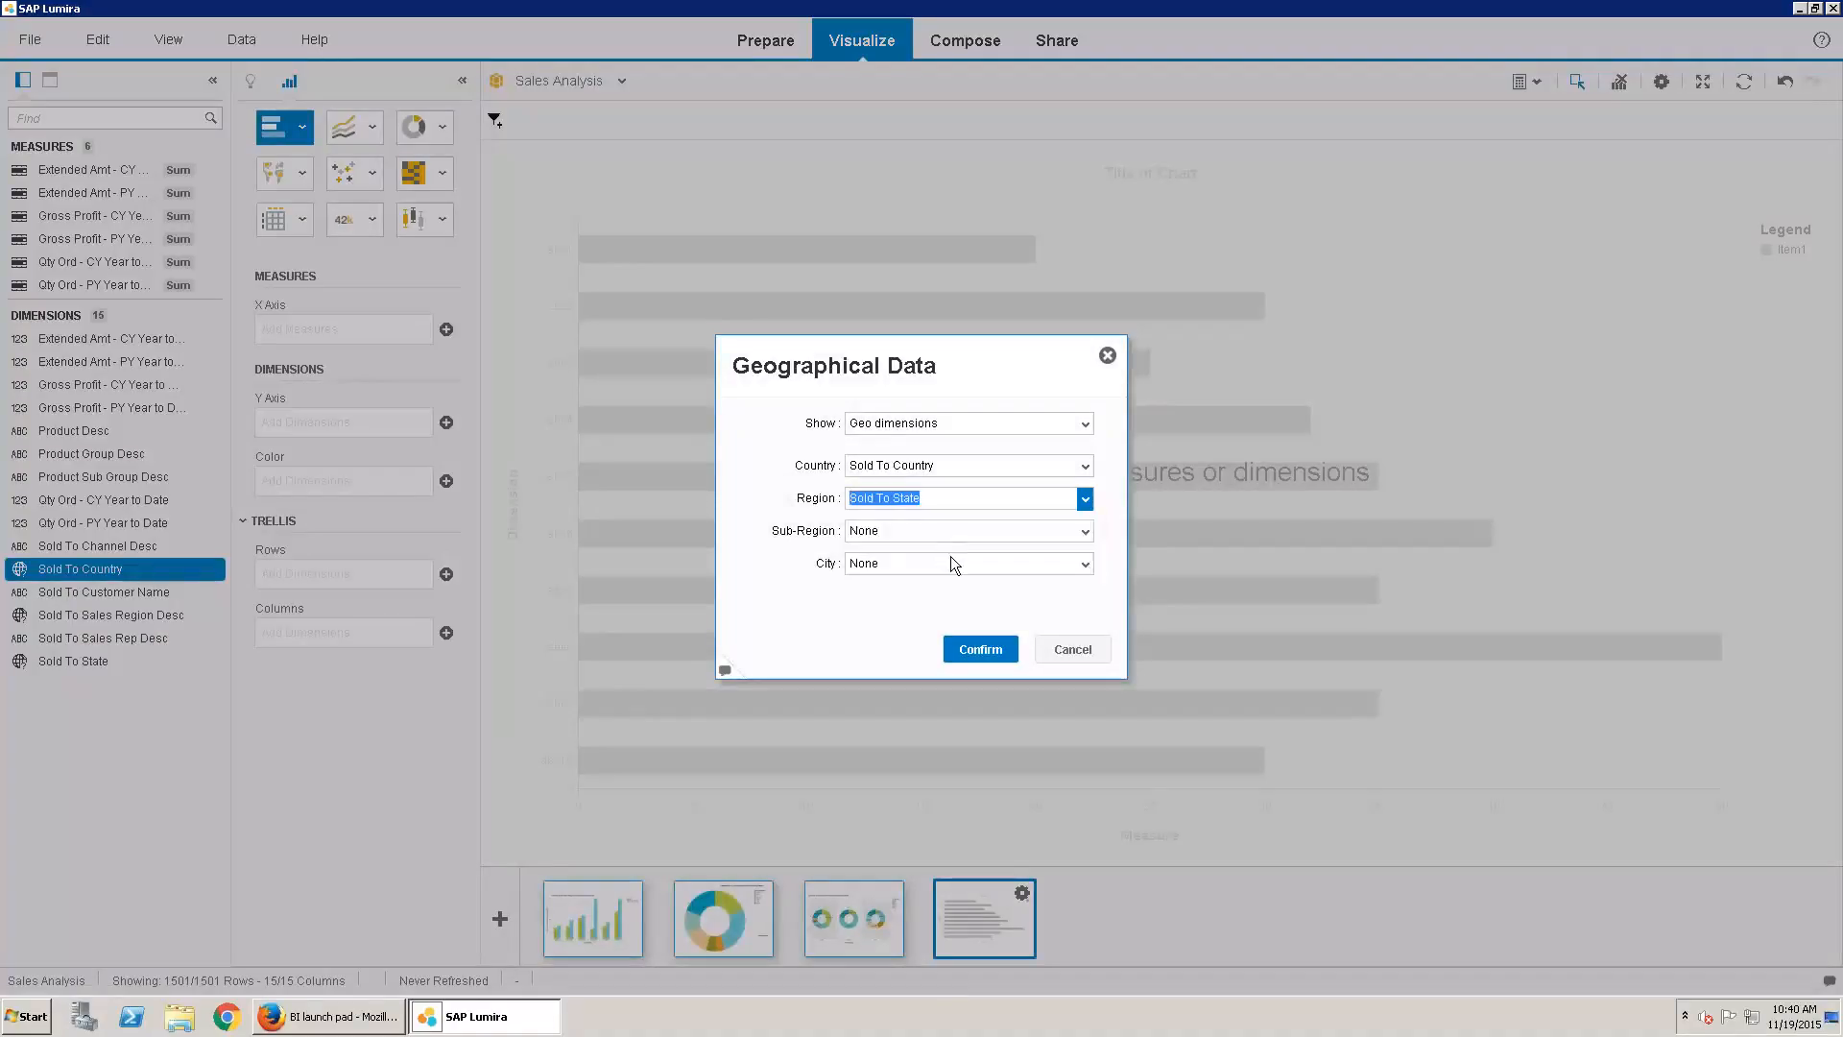
click(979, 648)
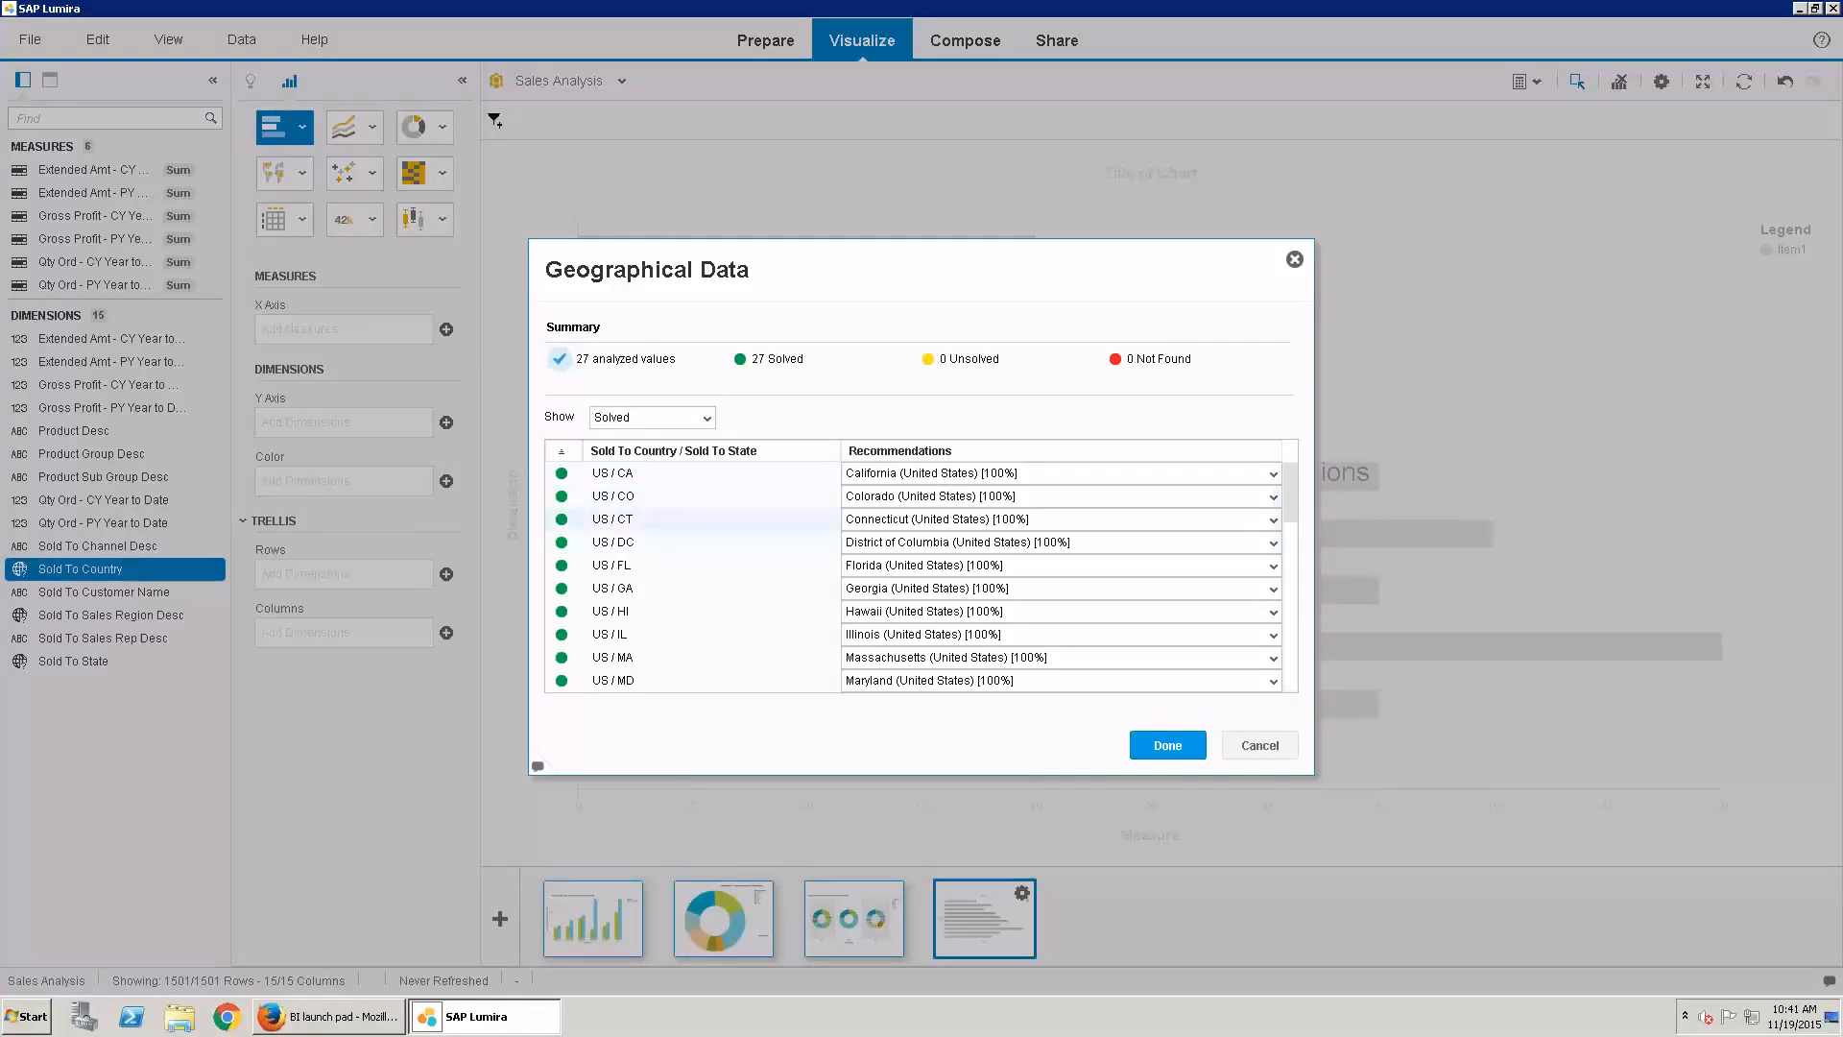
mouse_move(1292, 509)
mouse_down()
mouse_move(1290, 653)
mouse_move(1287, 480)
mouse_up()
click(1167, 745)
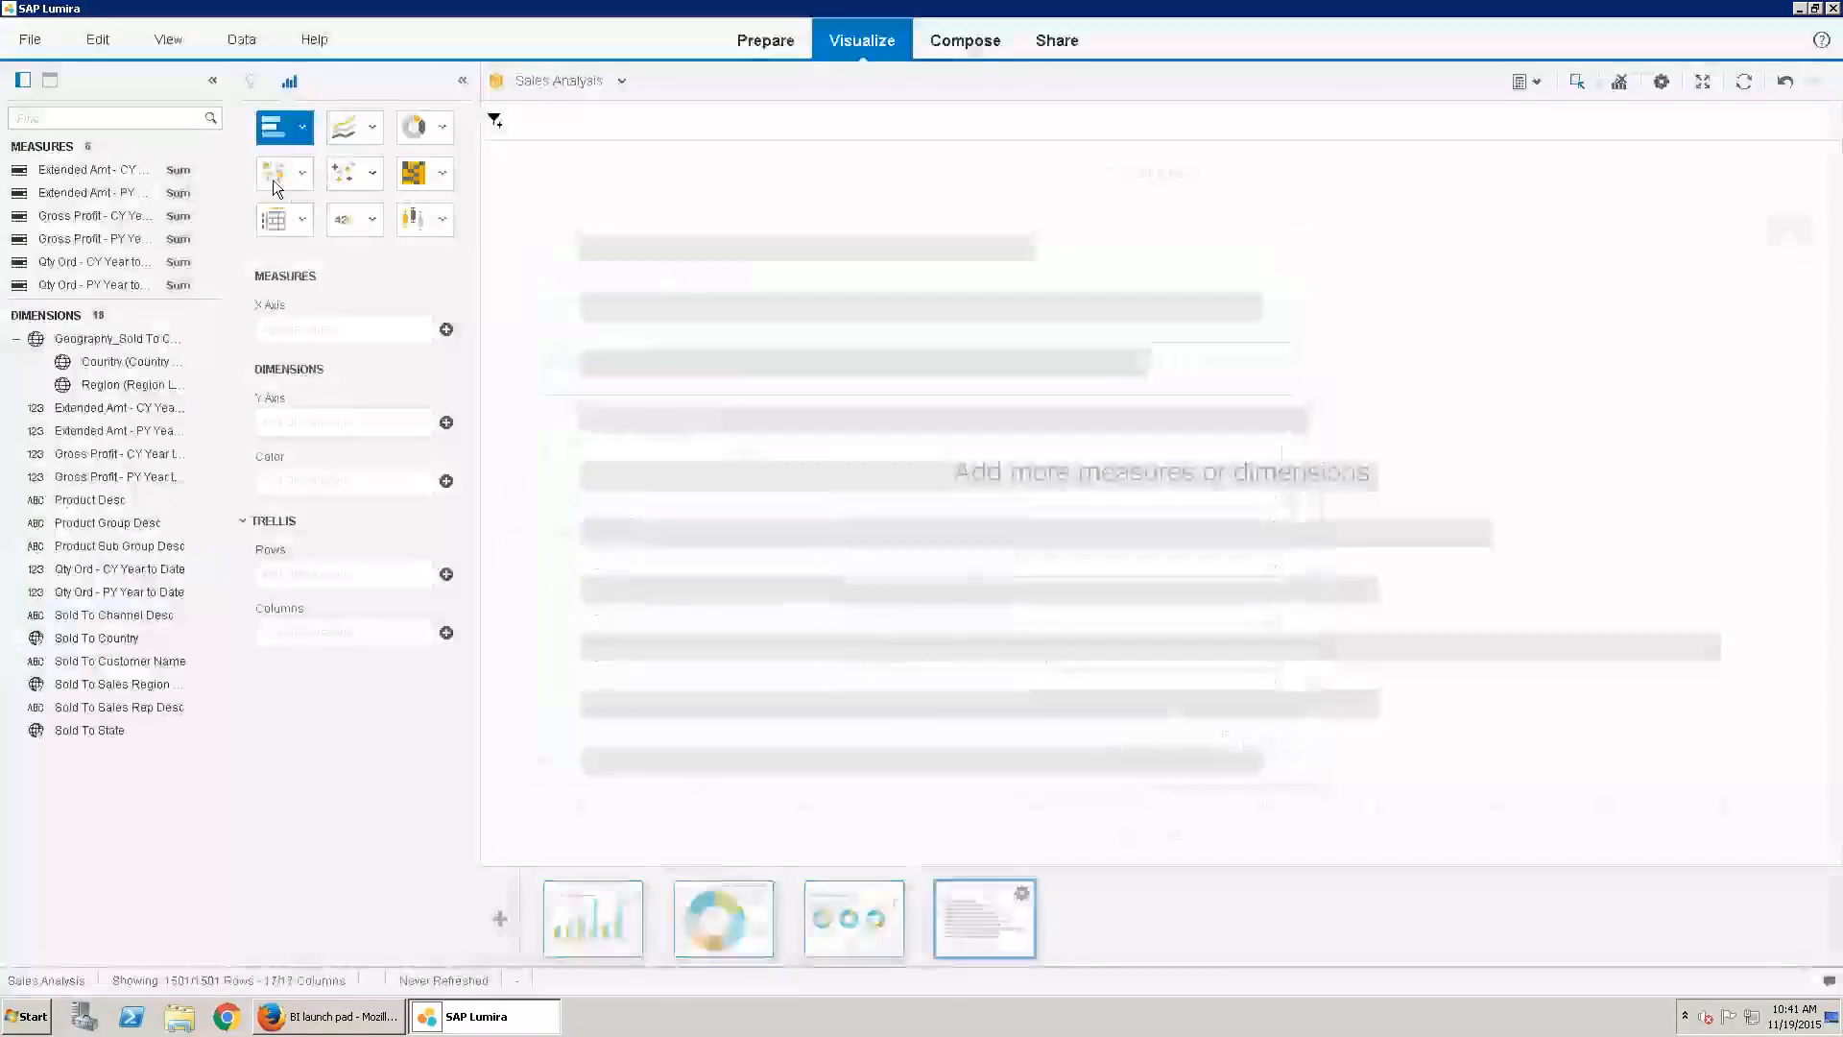
Build a geo pie chart of Gross Profit - CY Year to Date by the geography hierarchy, colored by Product Group Desc, in the blank visualization
click(305, 174)
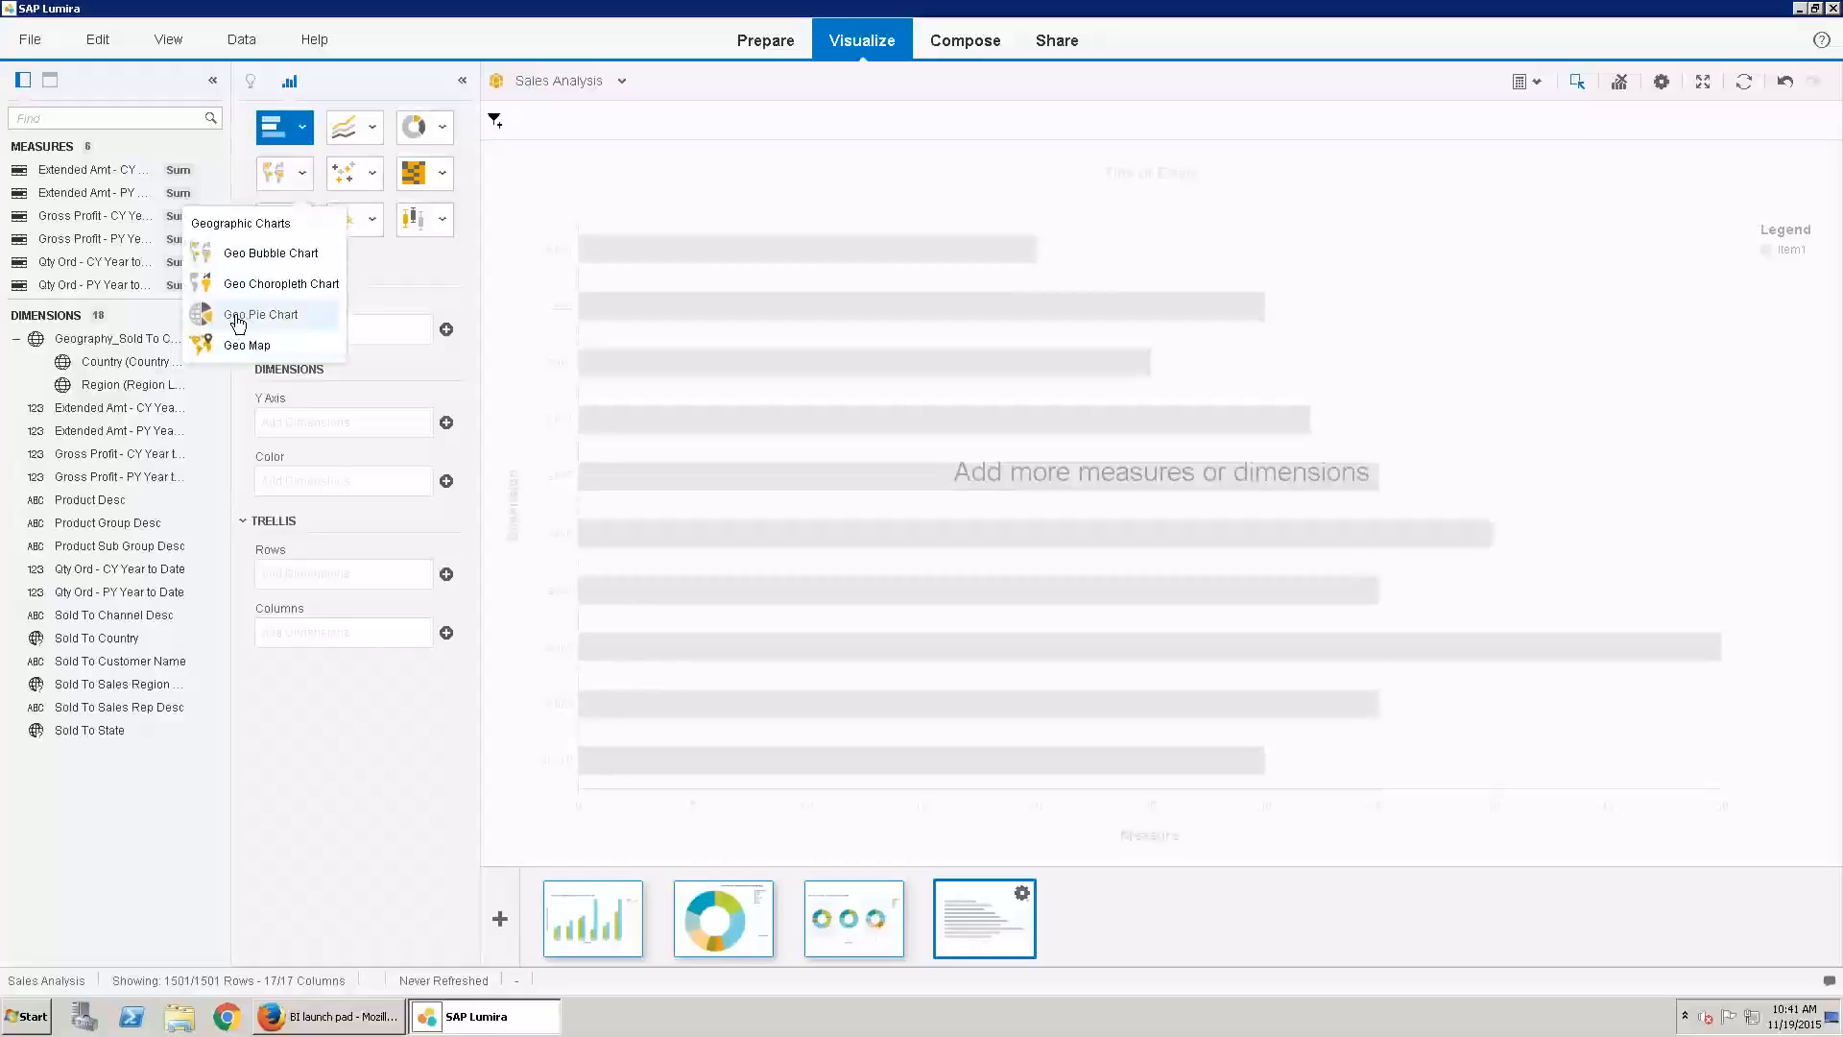
click(238, 317)
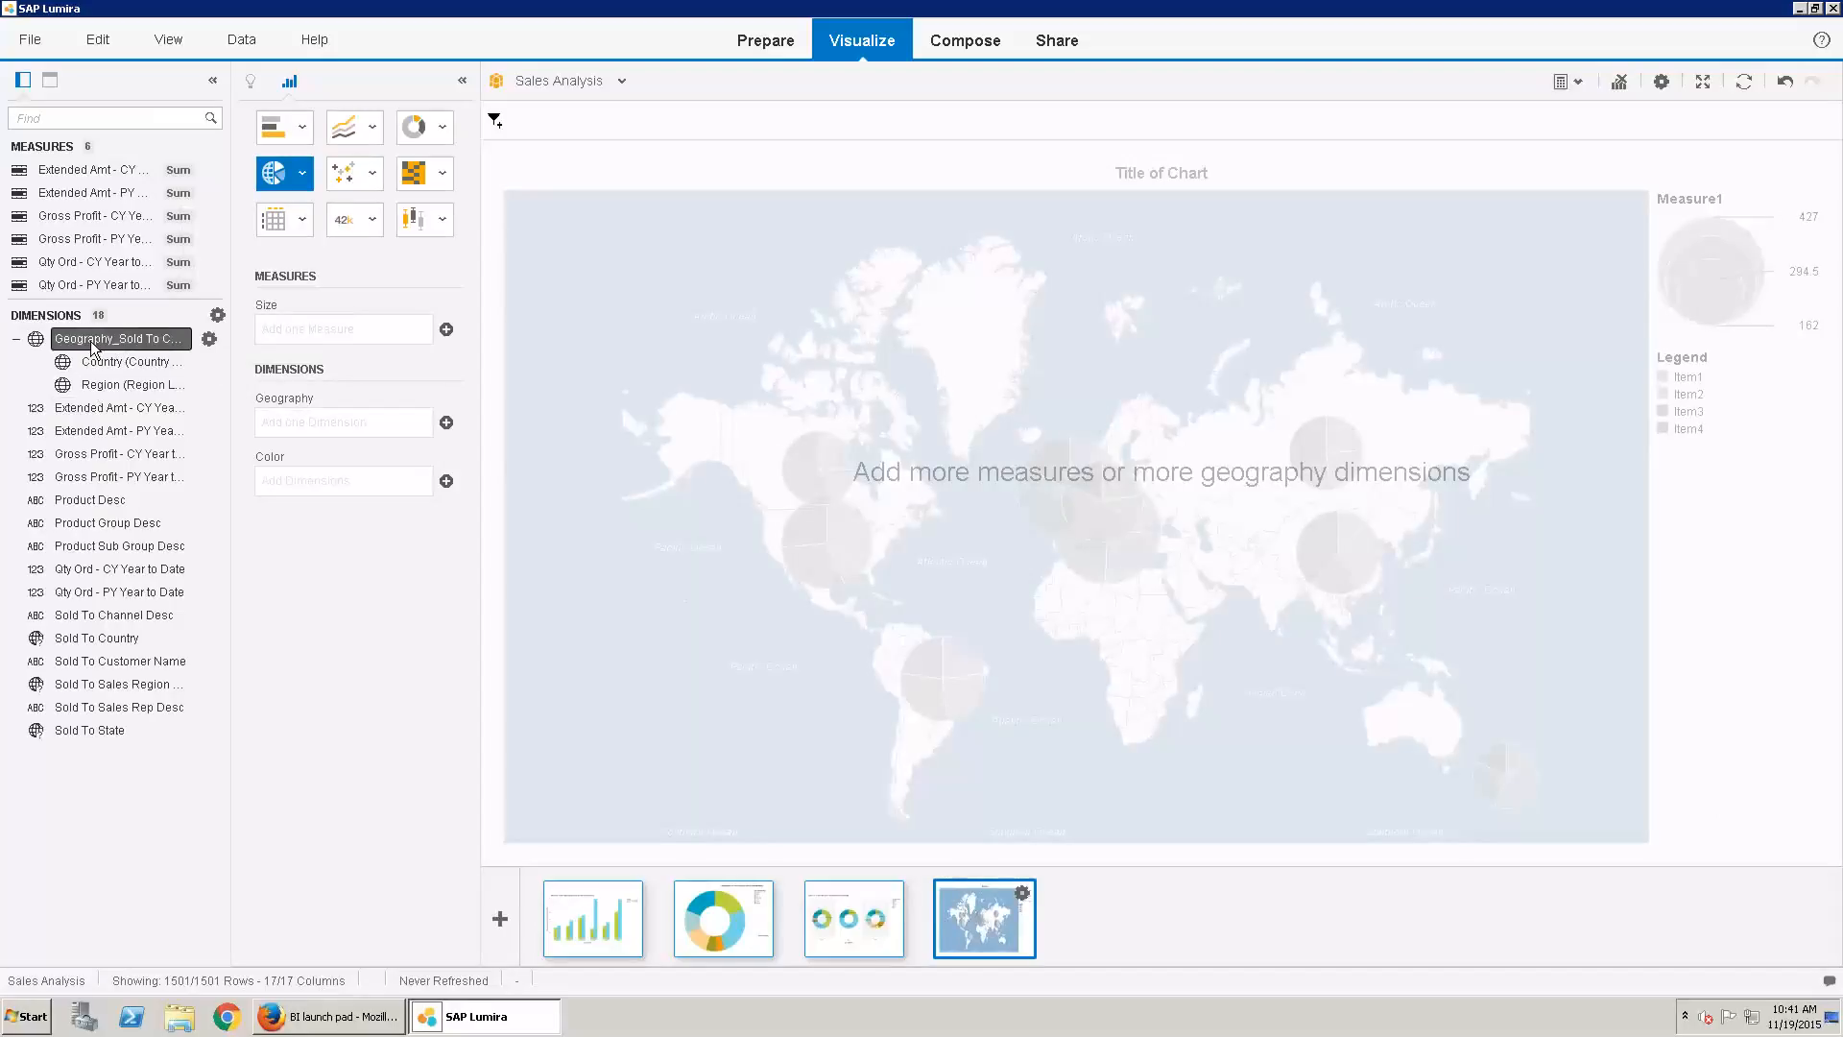
drag(94, 349, 844, 456)
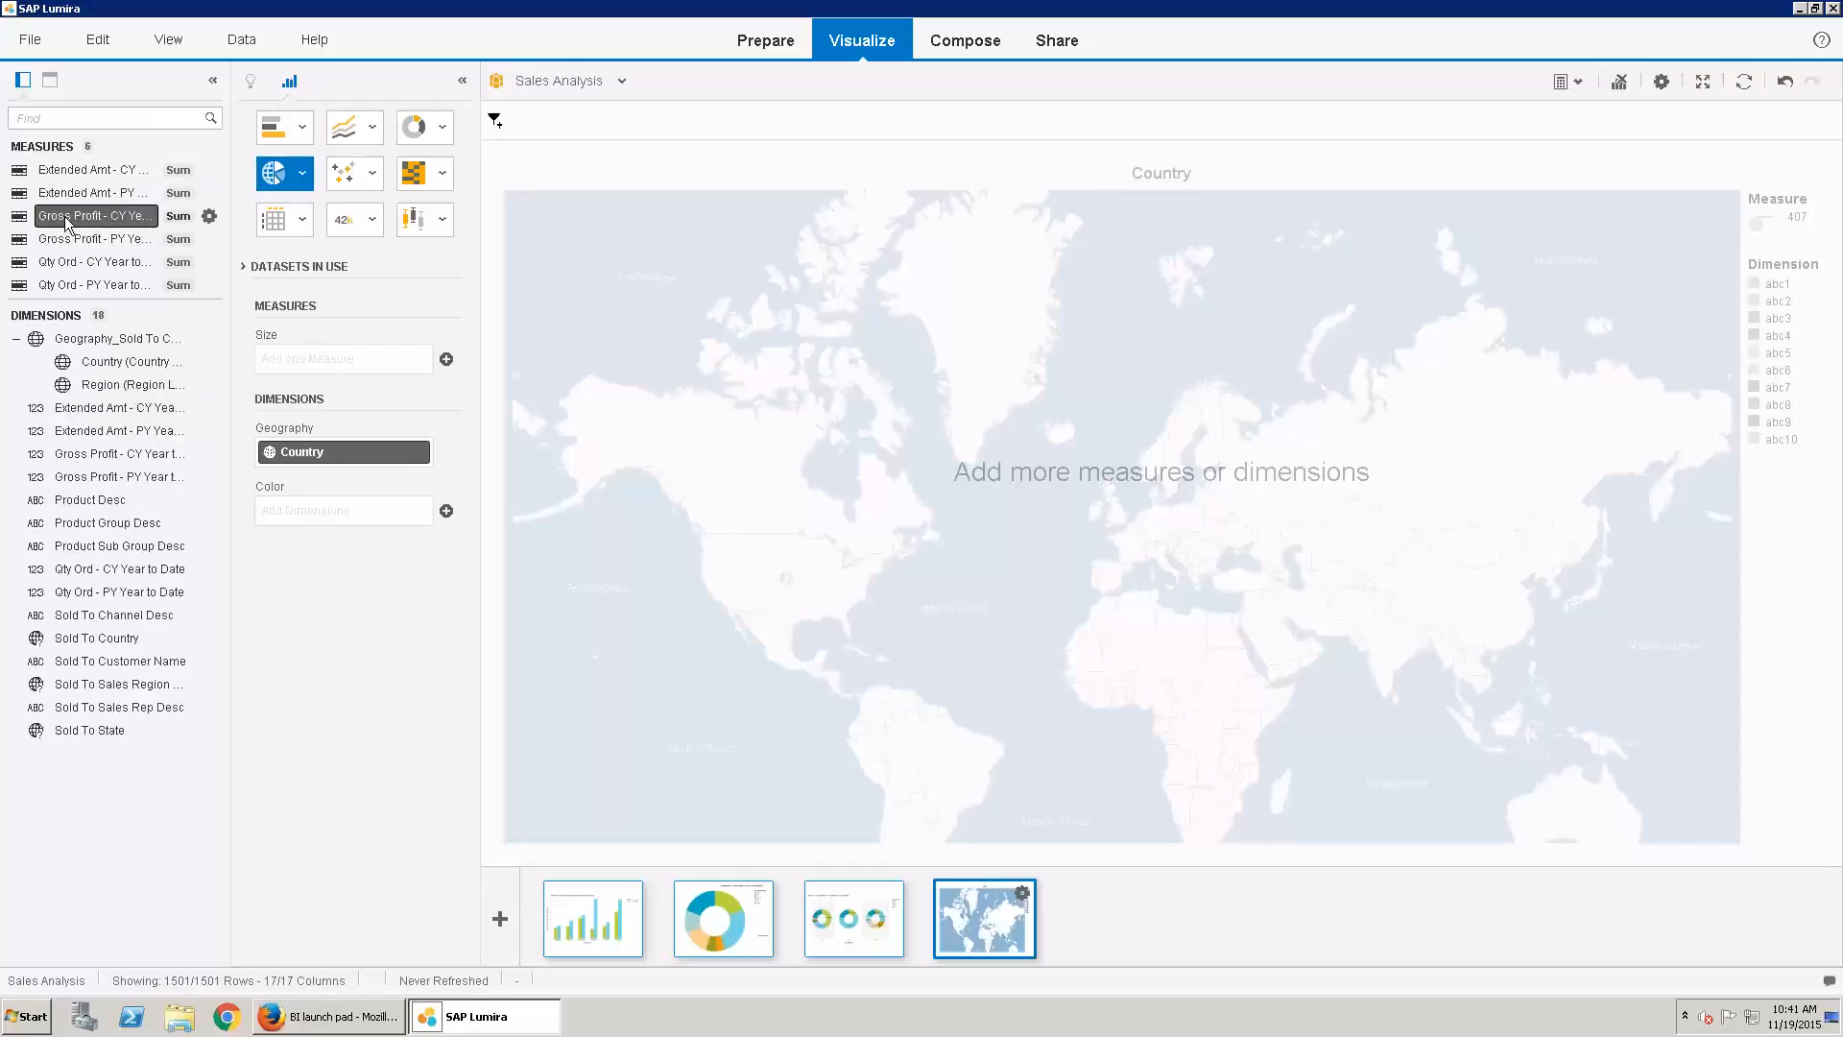
drag(300, 292, 687, 437)
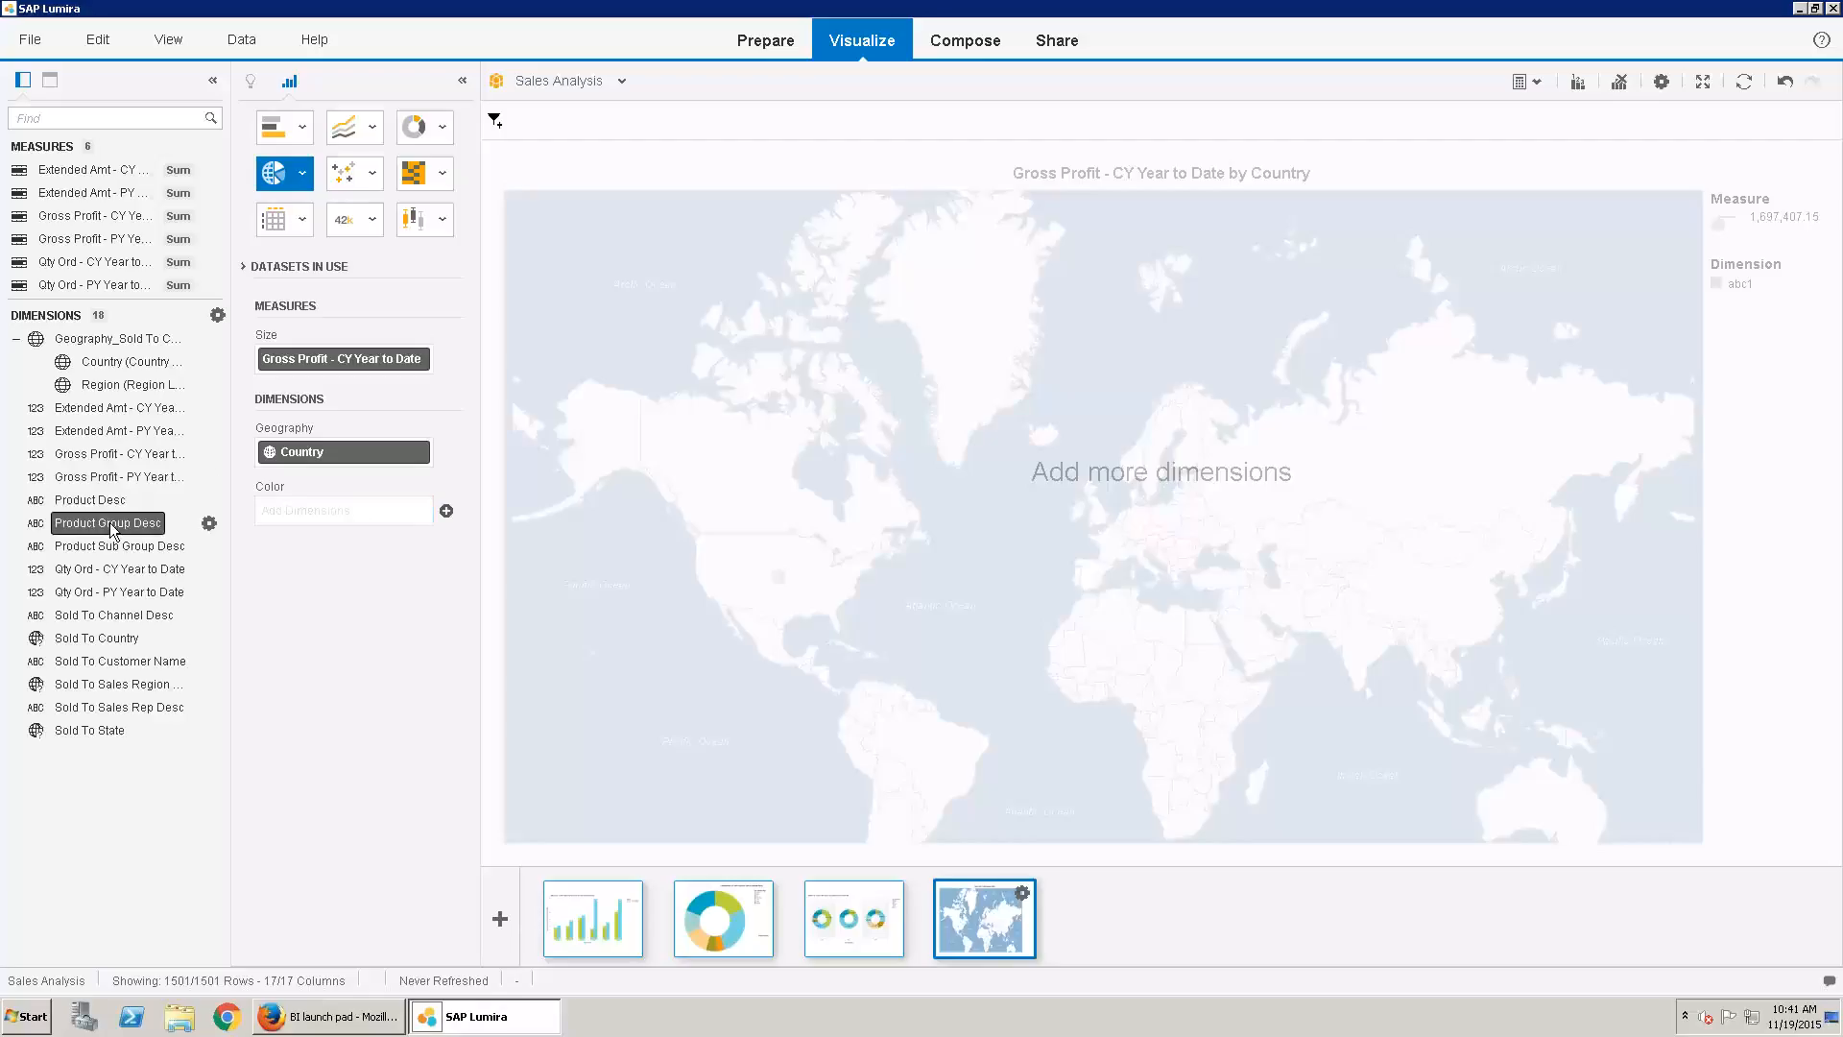
drag(112, 531, 316, 513)
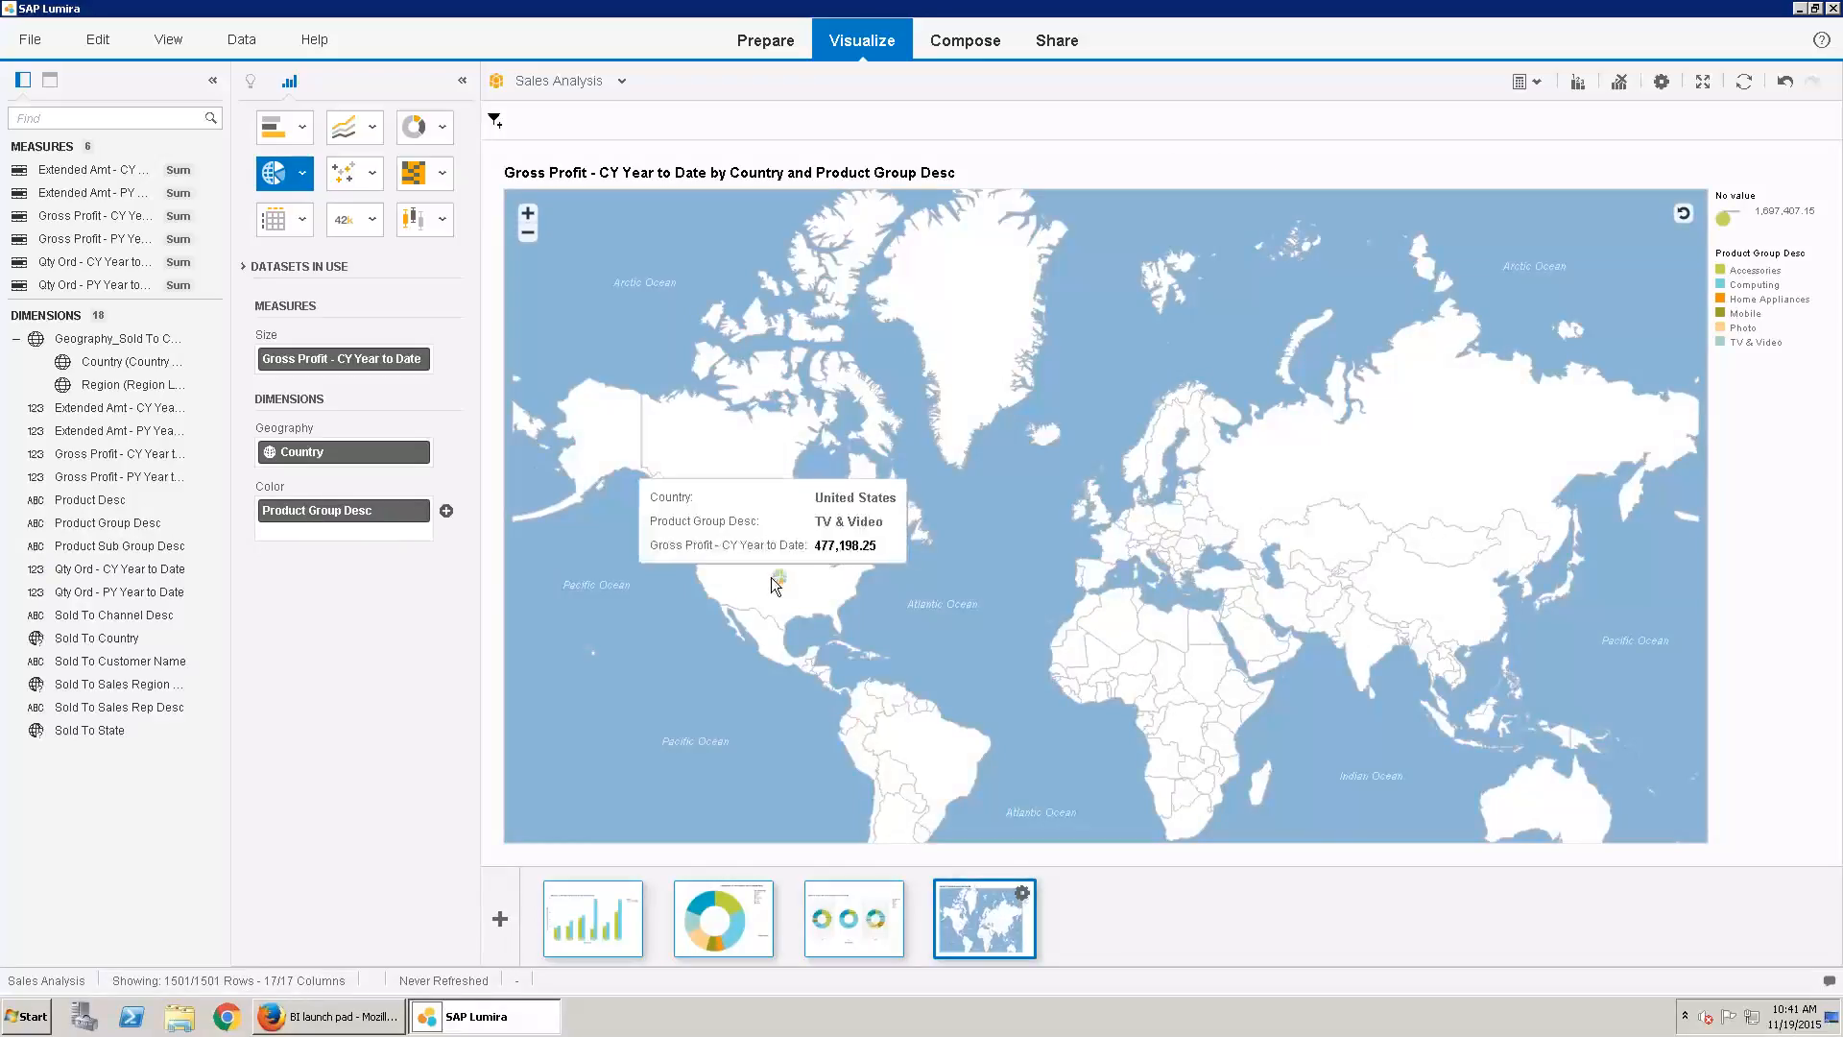
mouse_move(776, 578)
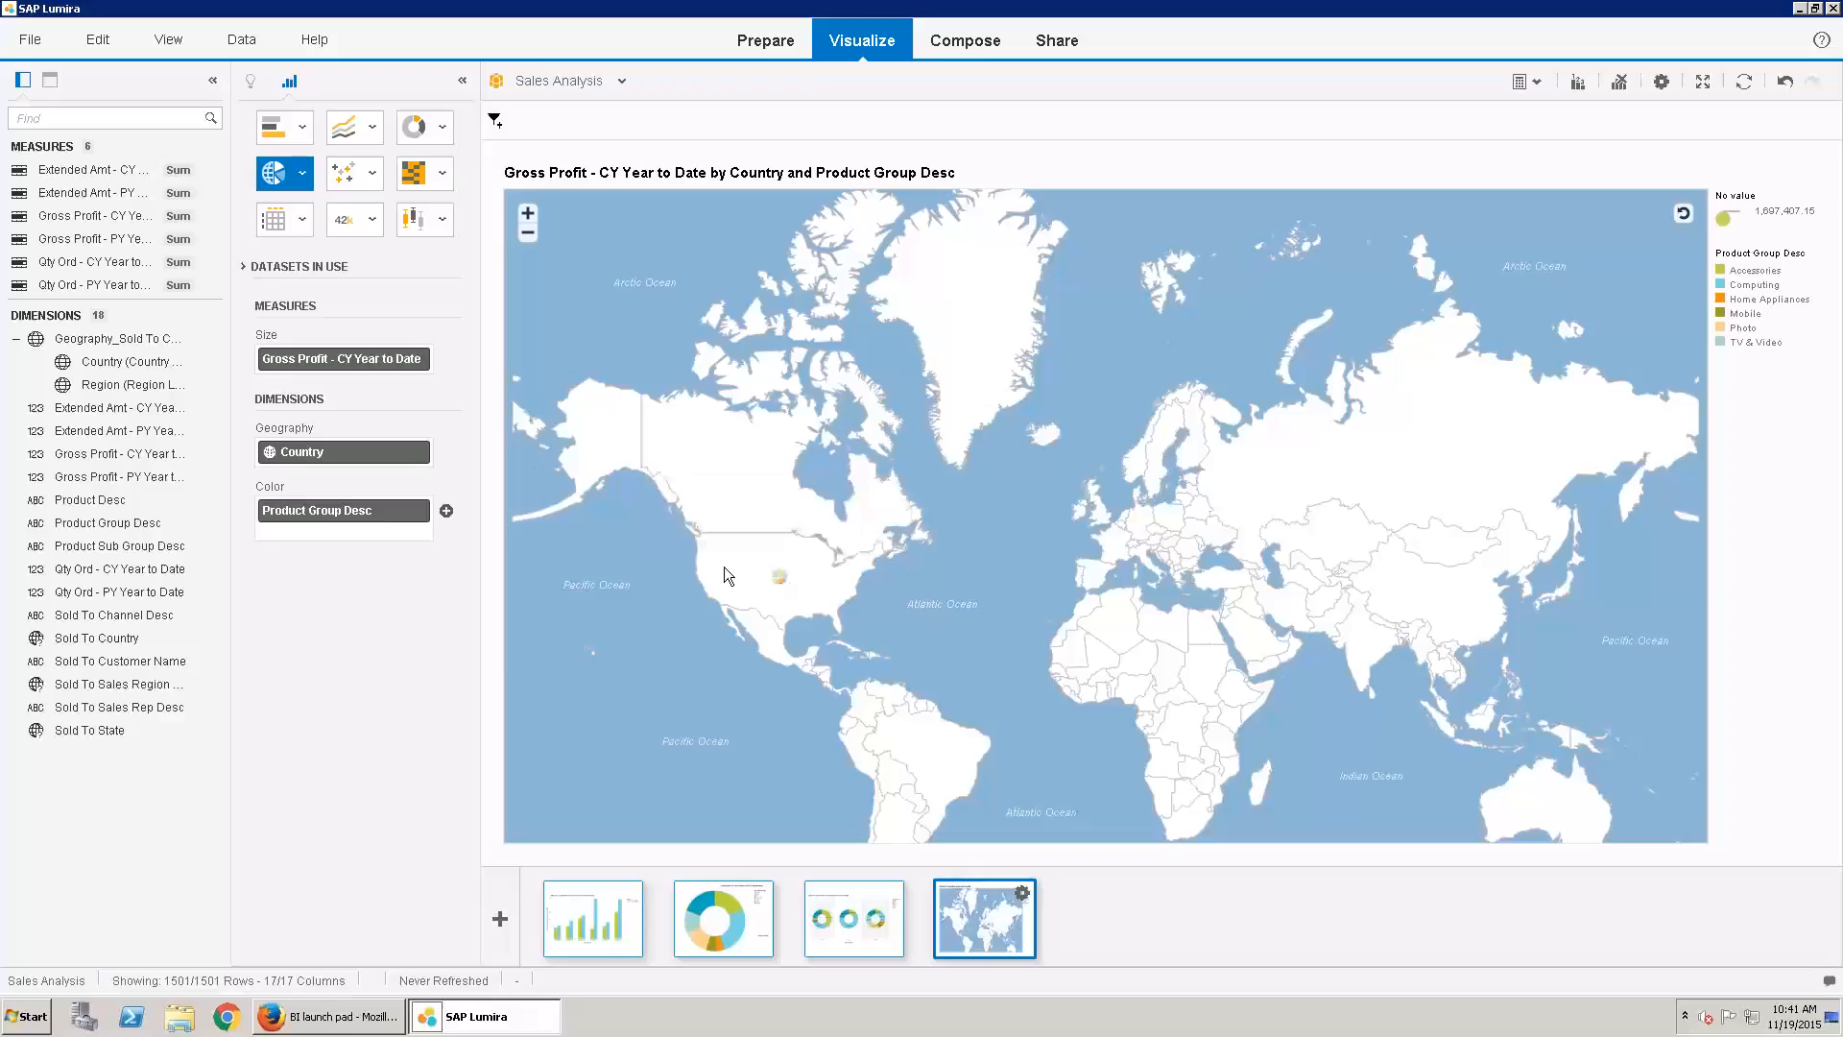
Change the geography level of the geo pie chart to Region
click(401, 452)
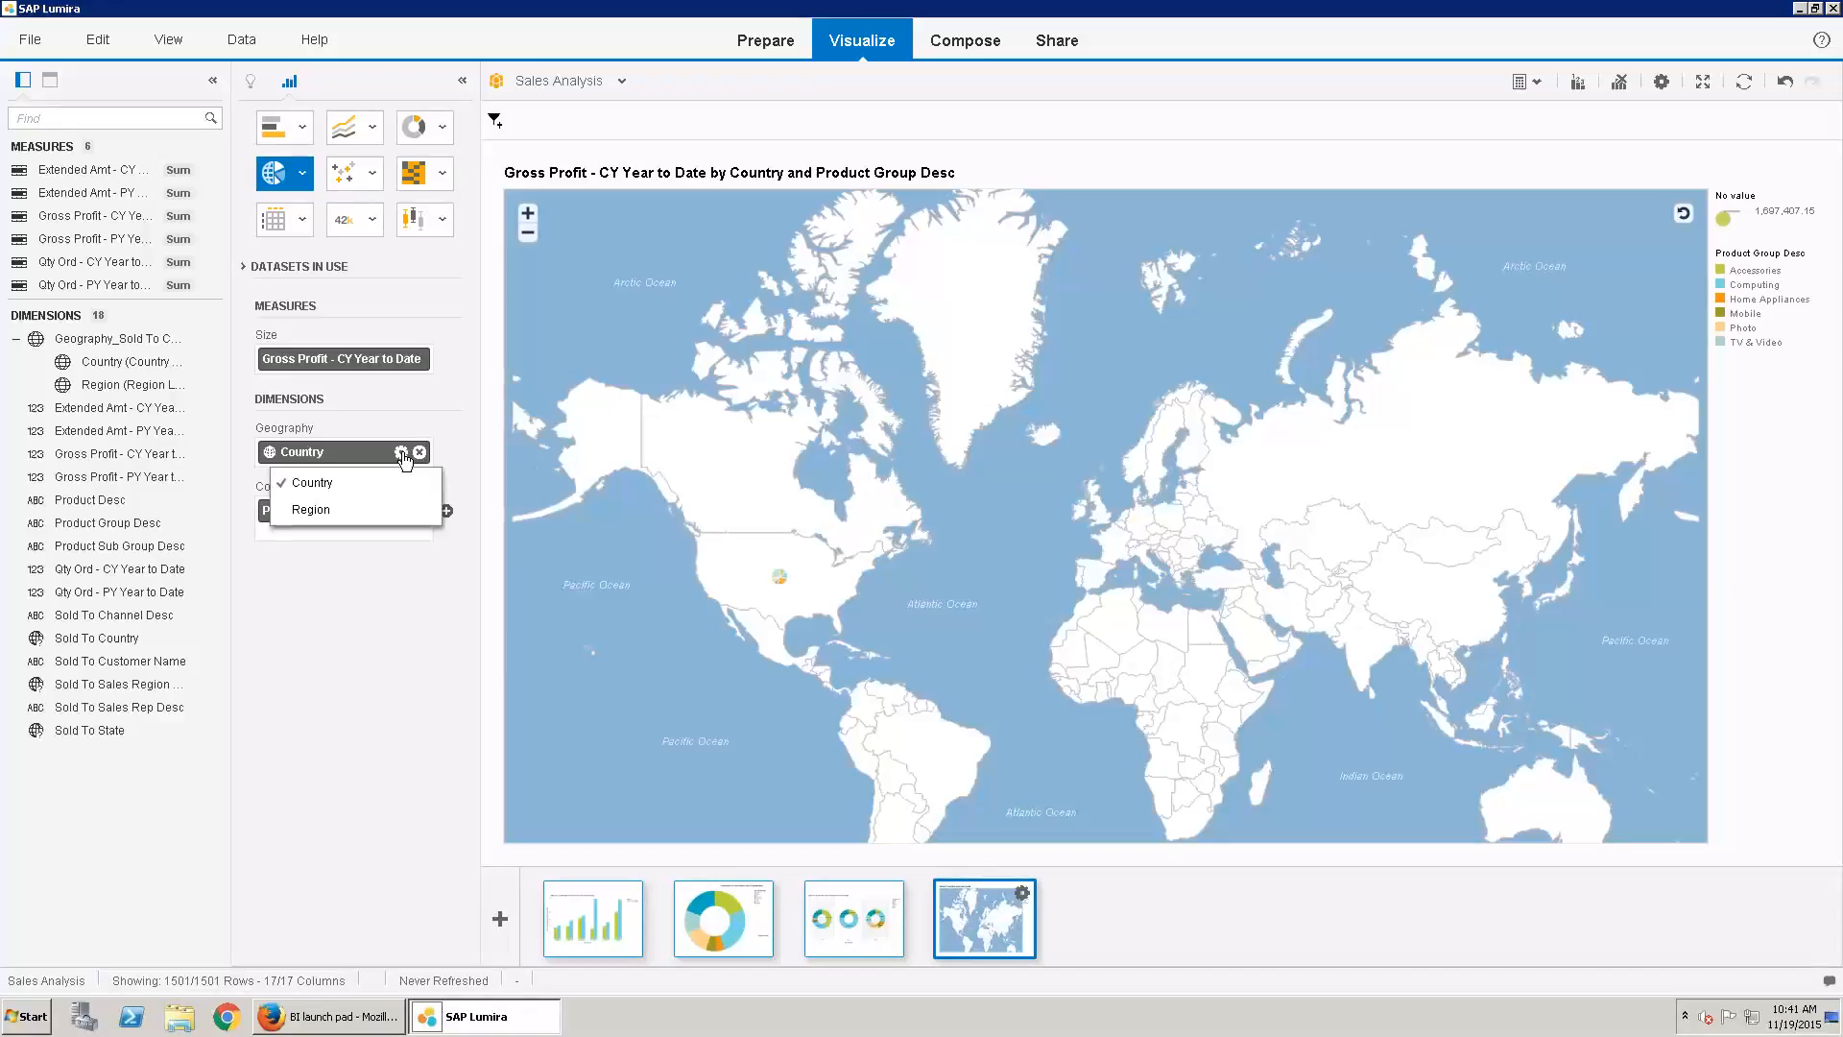
click(311, 507)
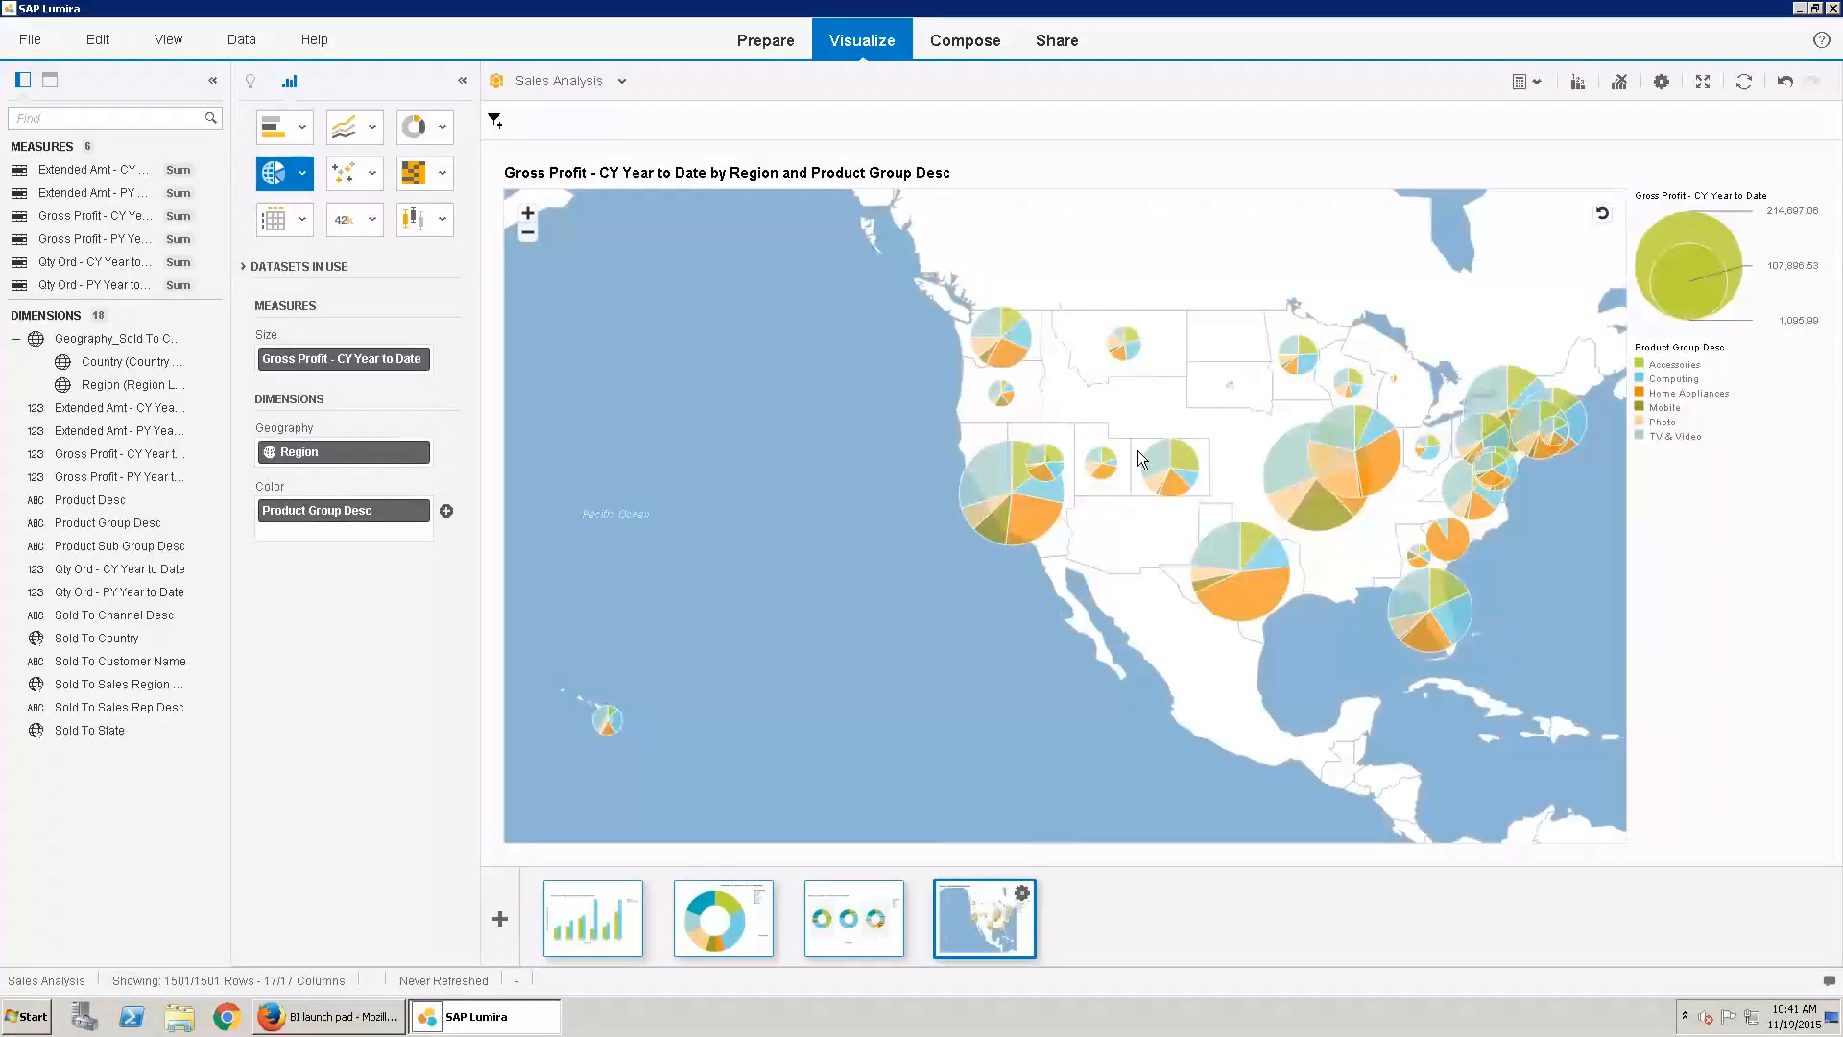
mouse_move(1002, 526)
mouse_move(1029, 342)
From the column chart, create a custom hierarchy named Product Hierarchy from Product Group Desc, Product Sub Group Desc and Product Desc
click(597, 908)
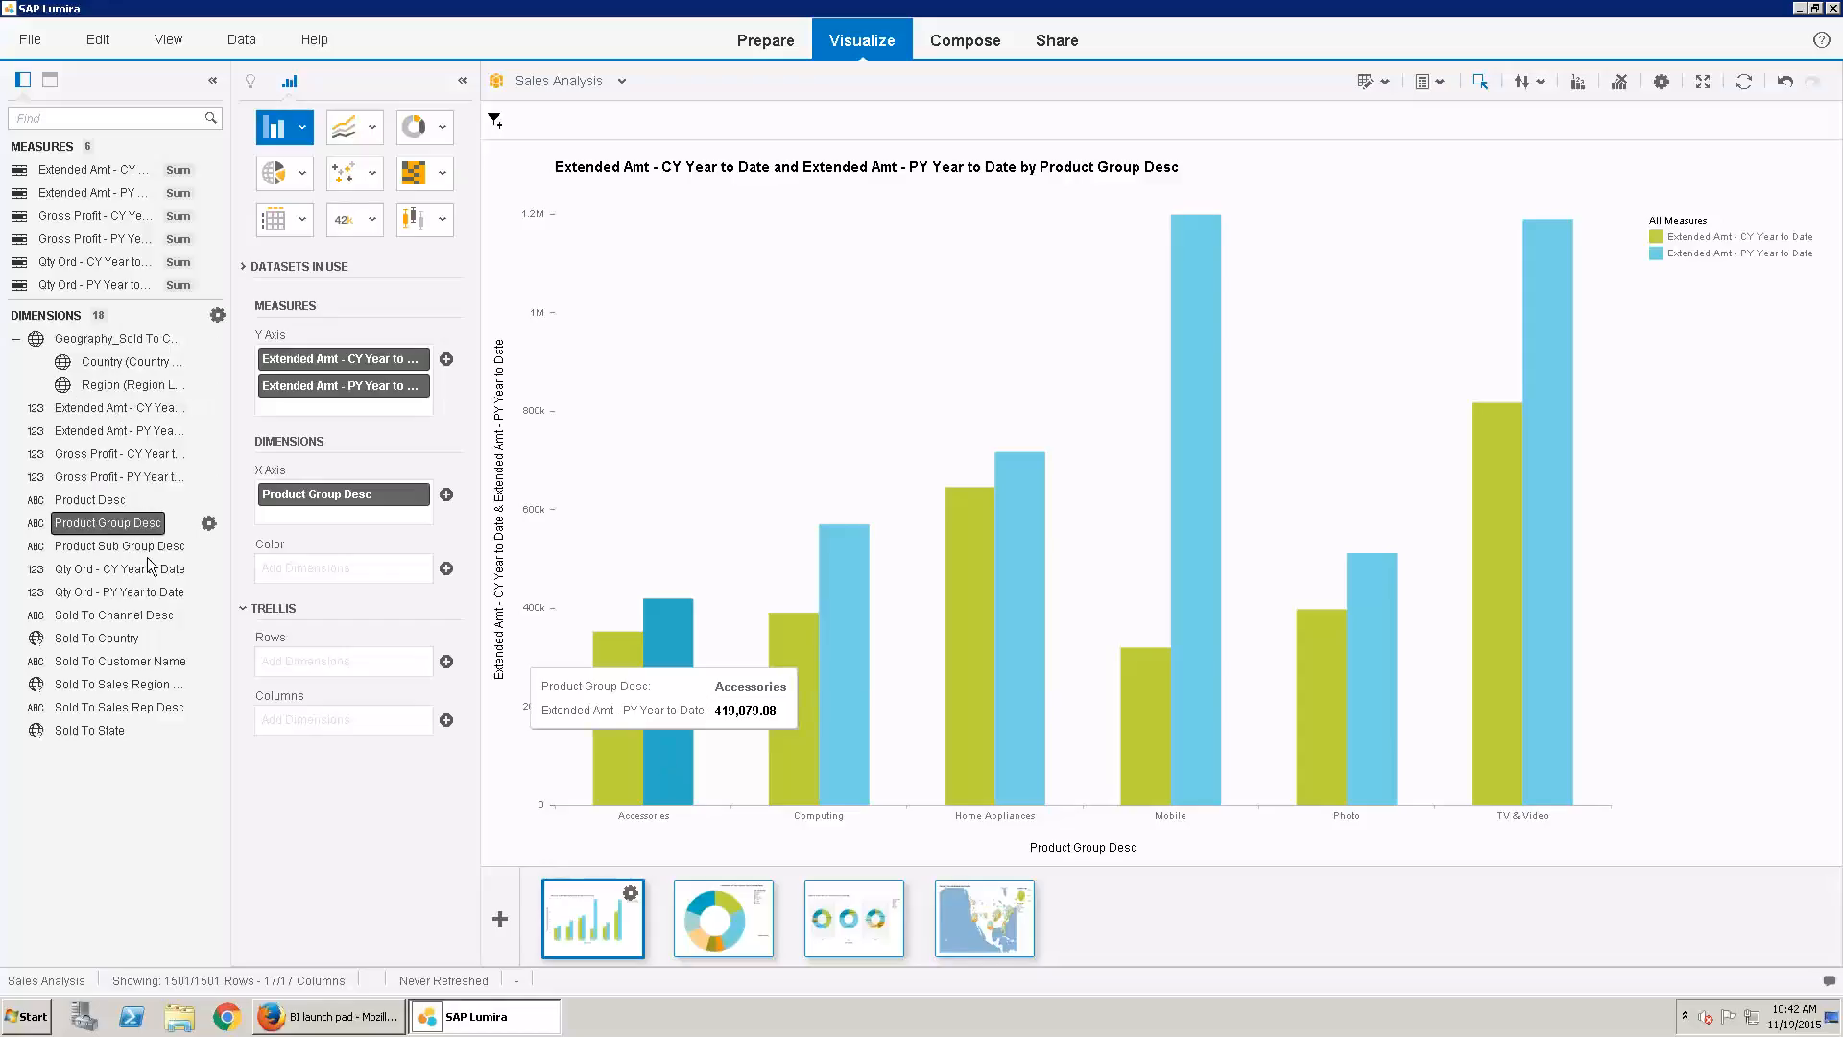
click(209, 523)
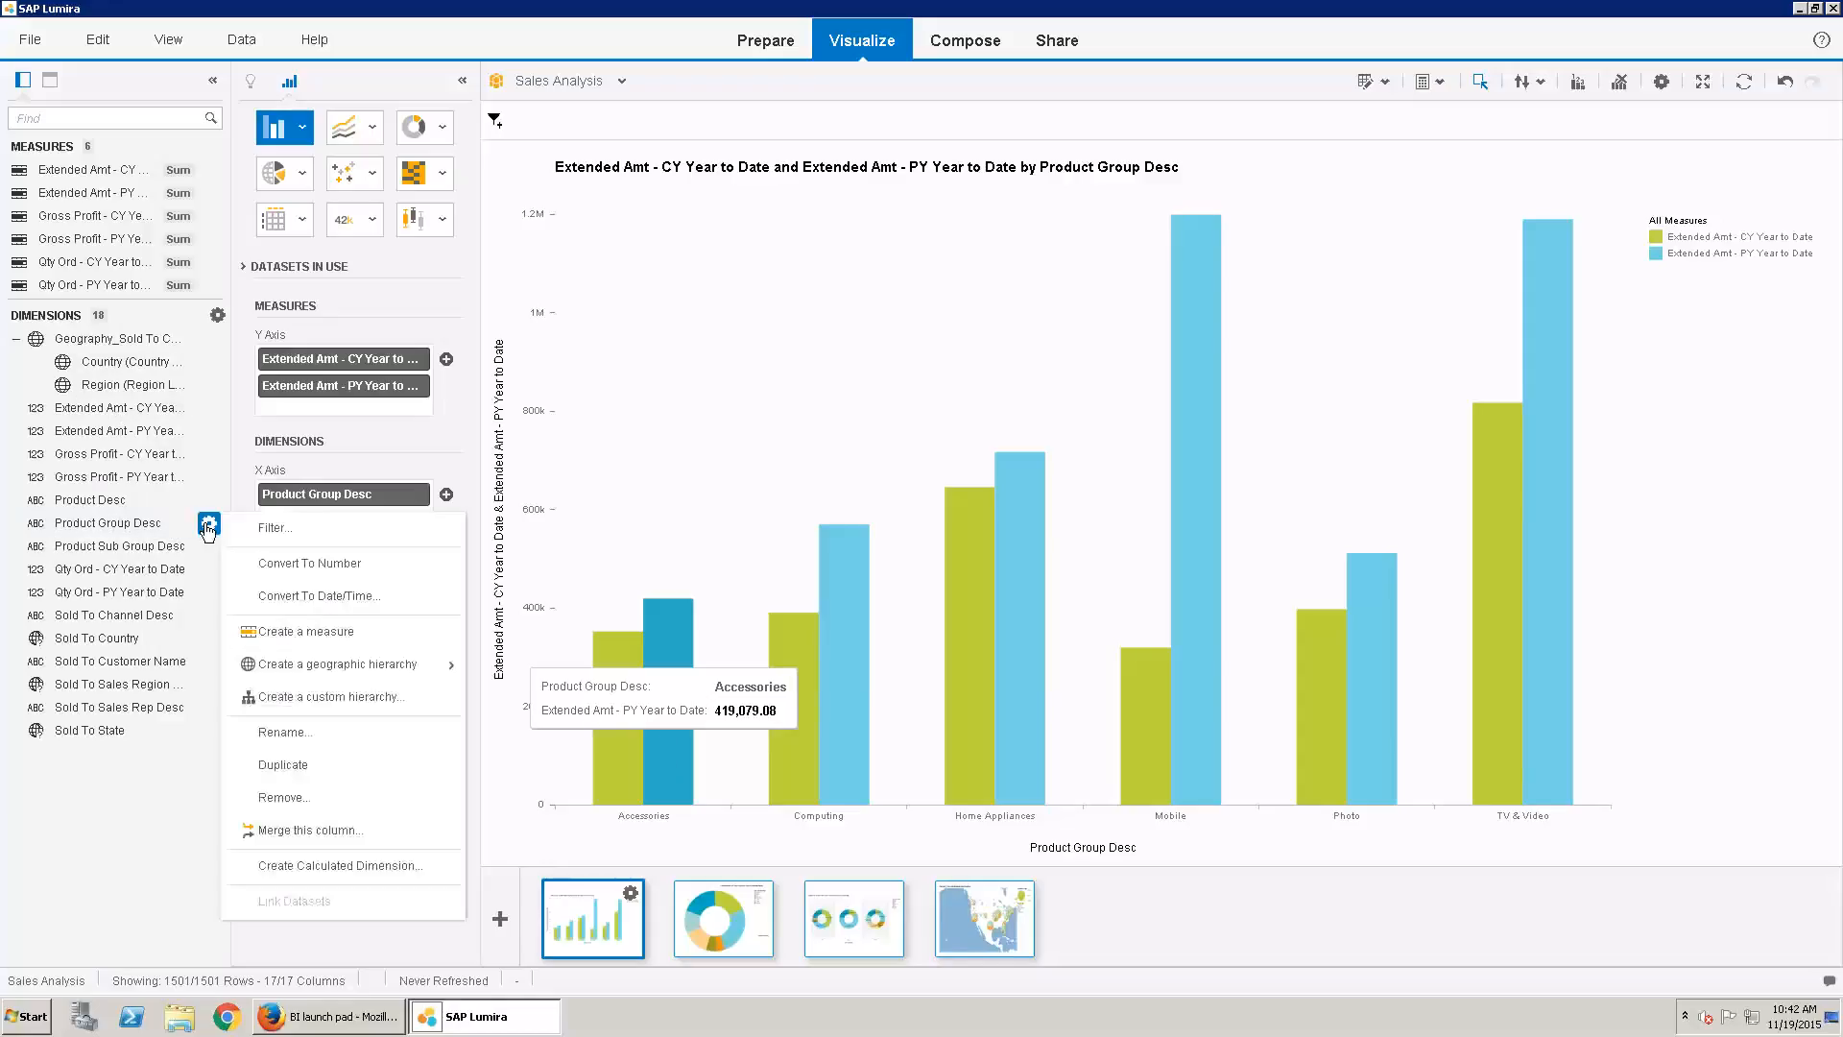
click(362, 694)
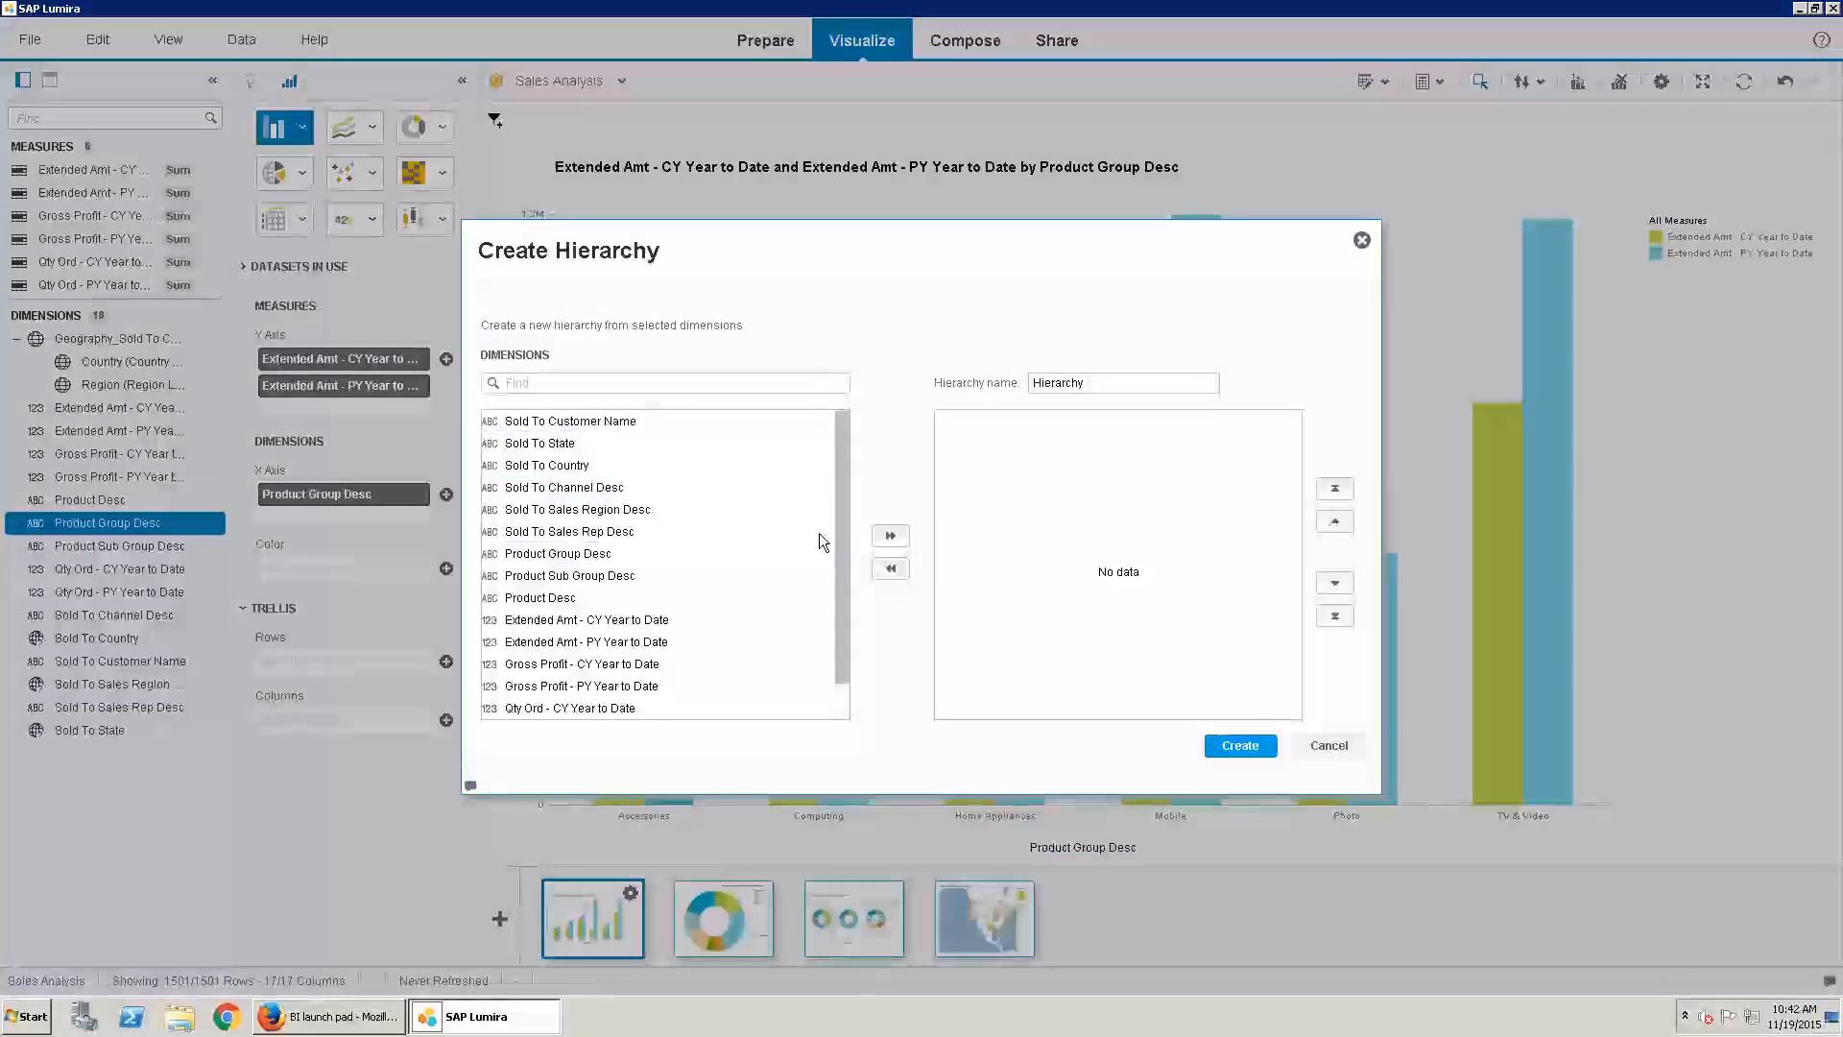
click(576, 554)
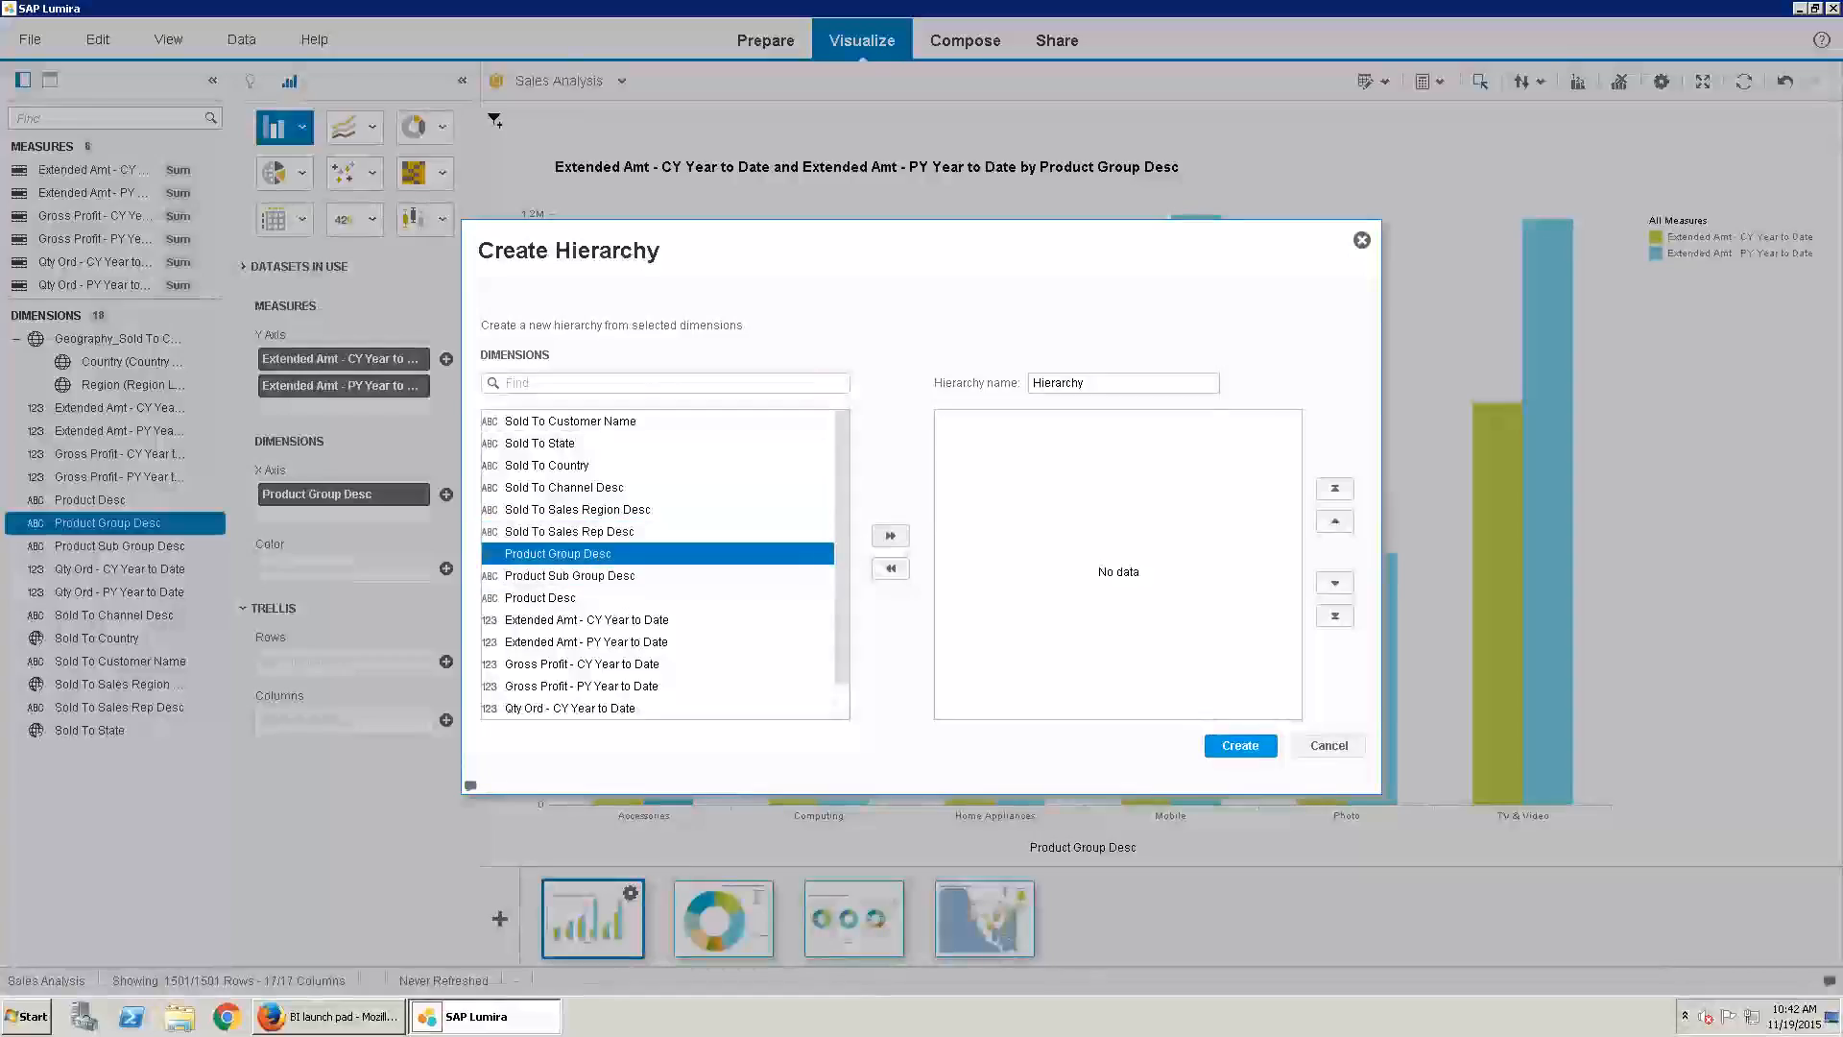
click(890, 534)
double_click(624, 571)
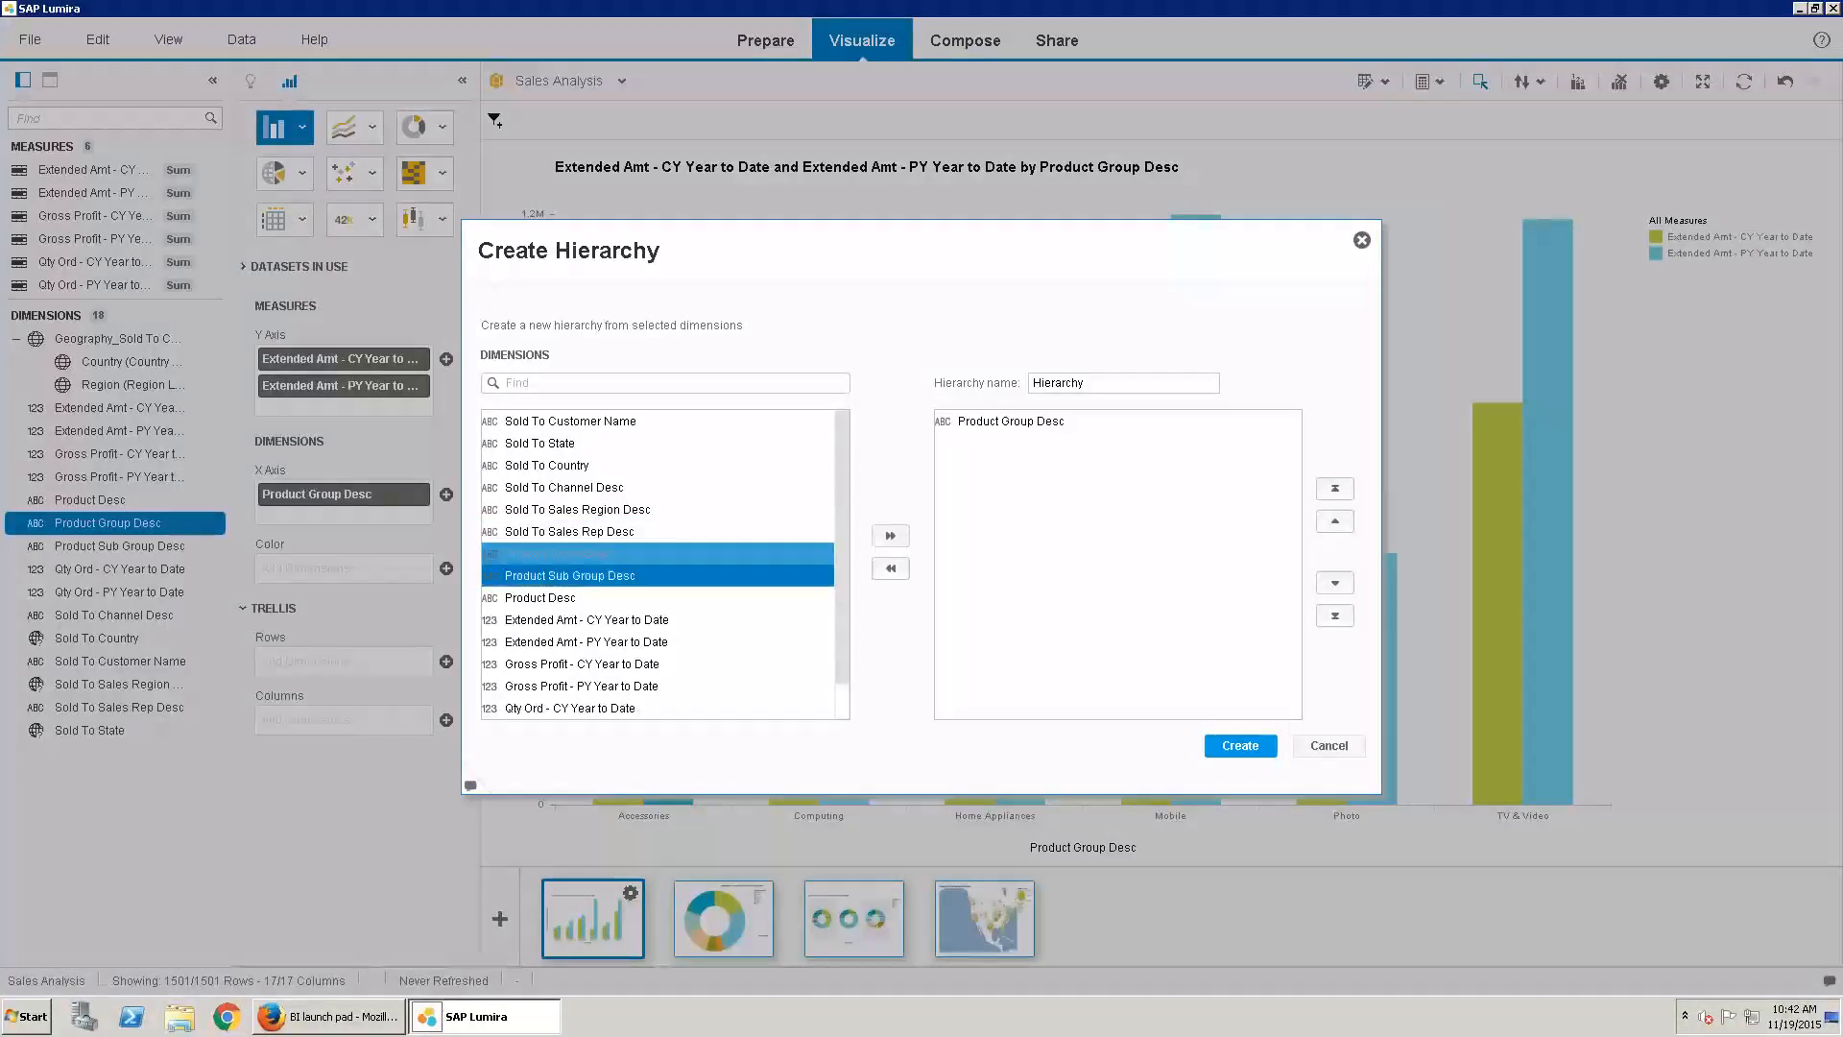
click(595, 597)
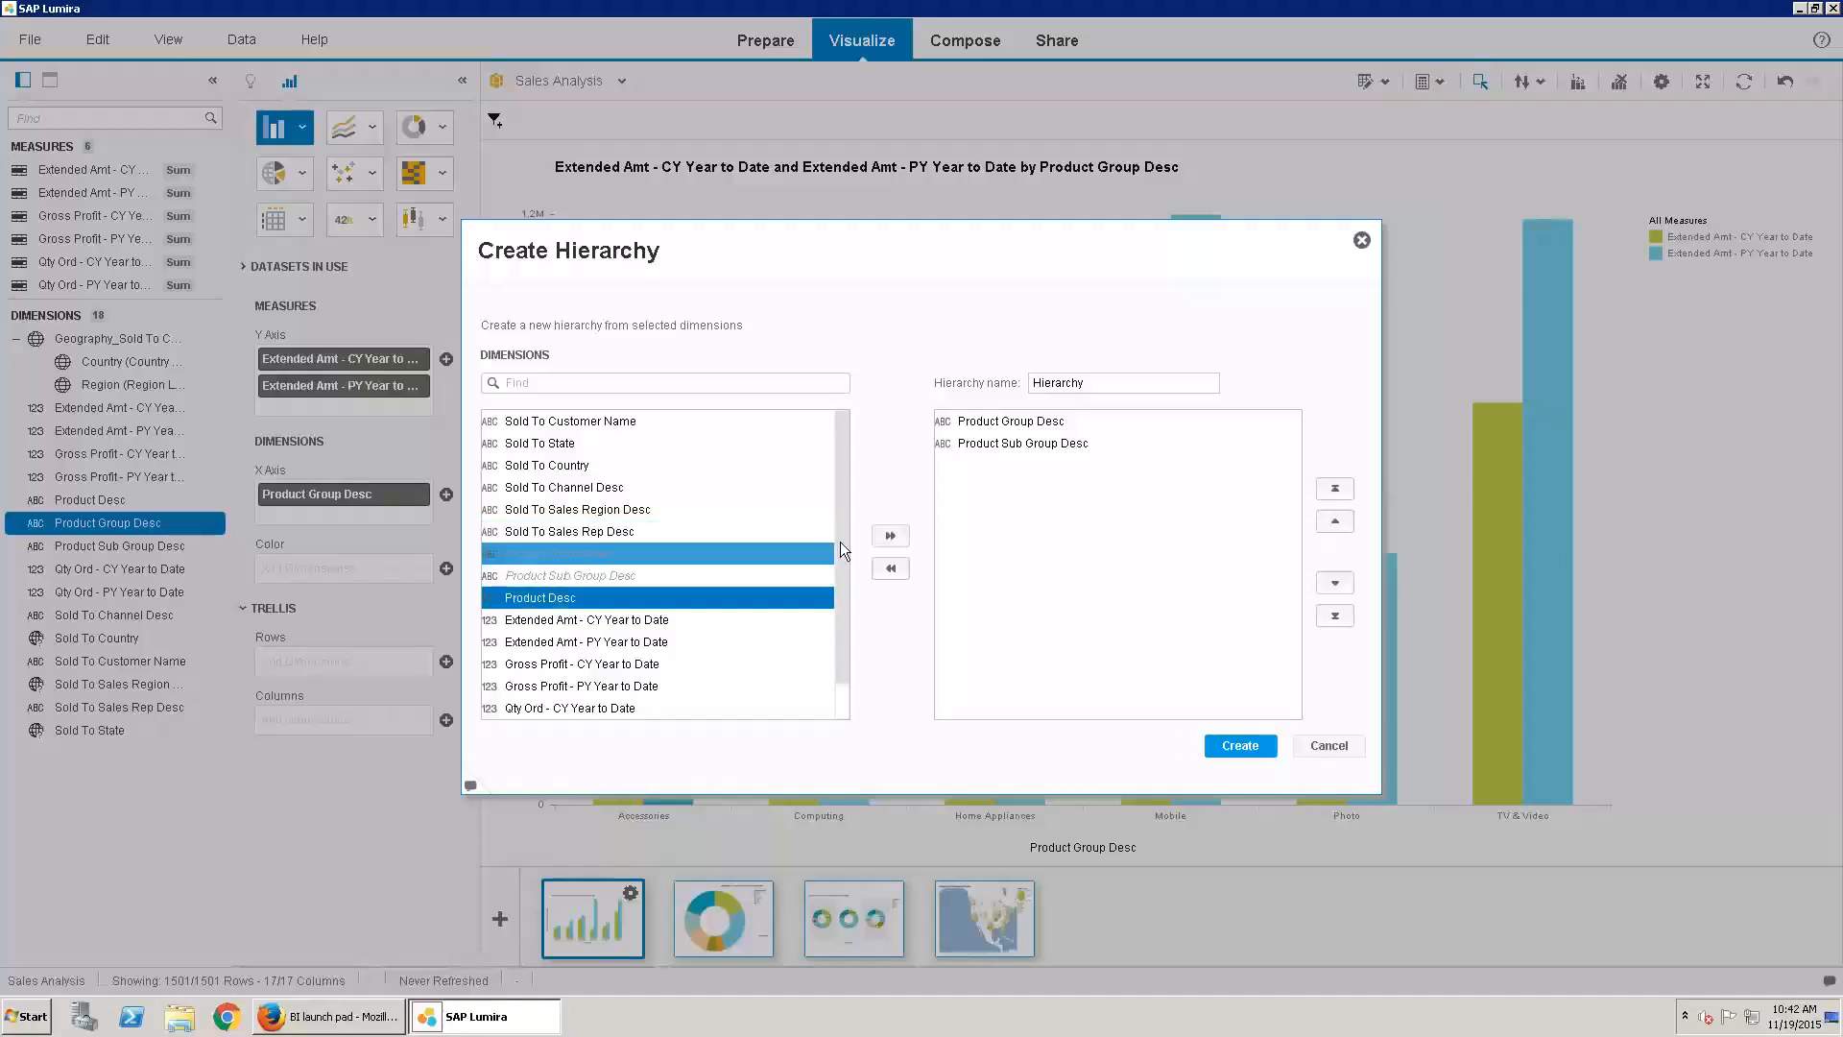
click(890, 535)
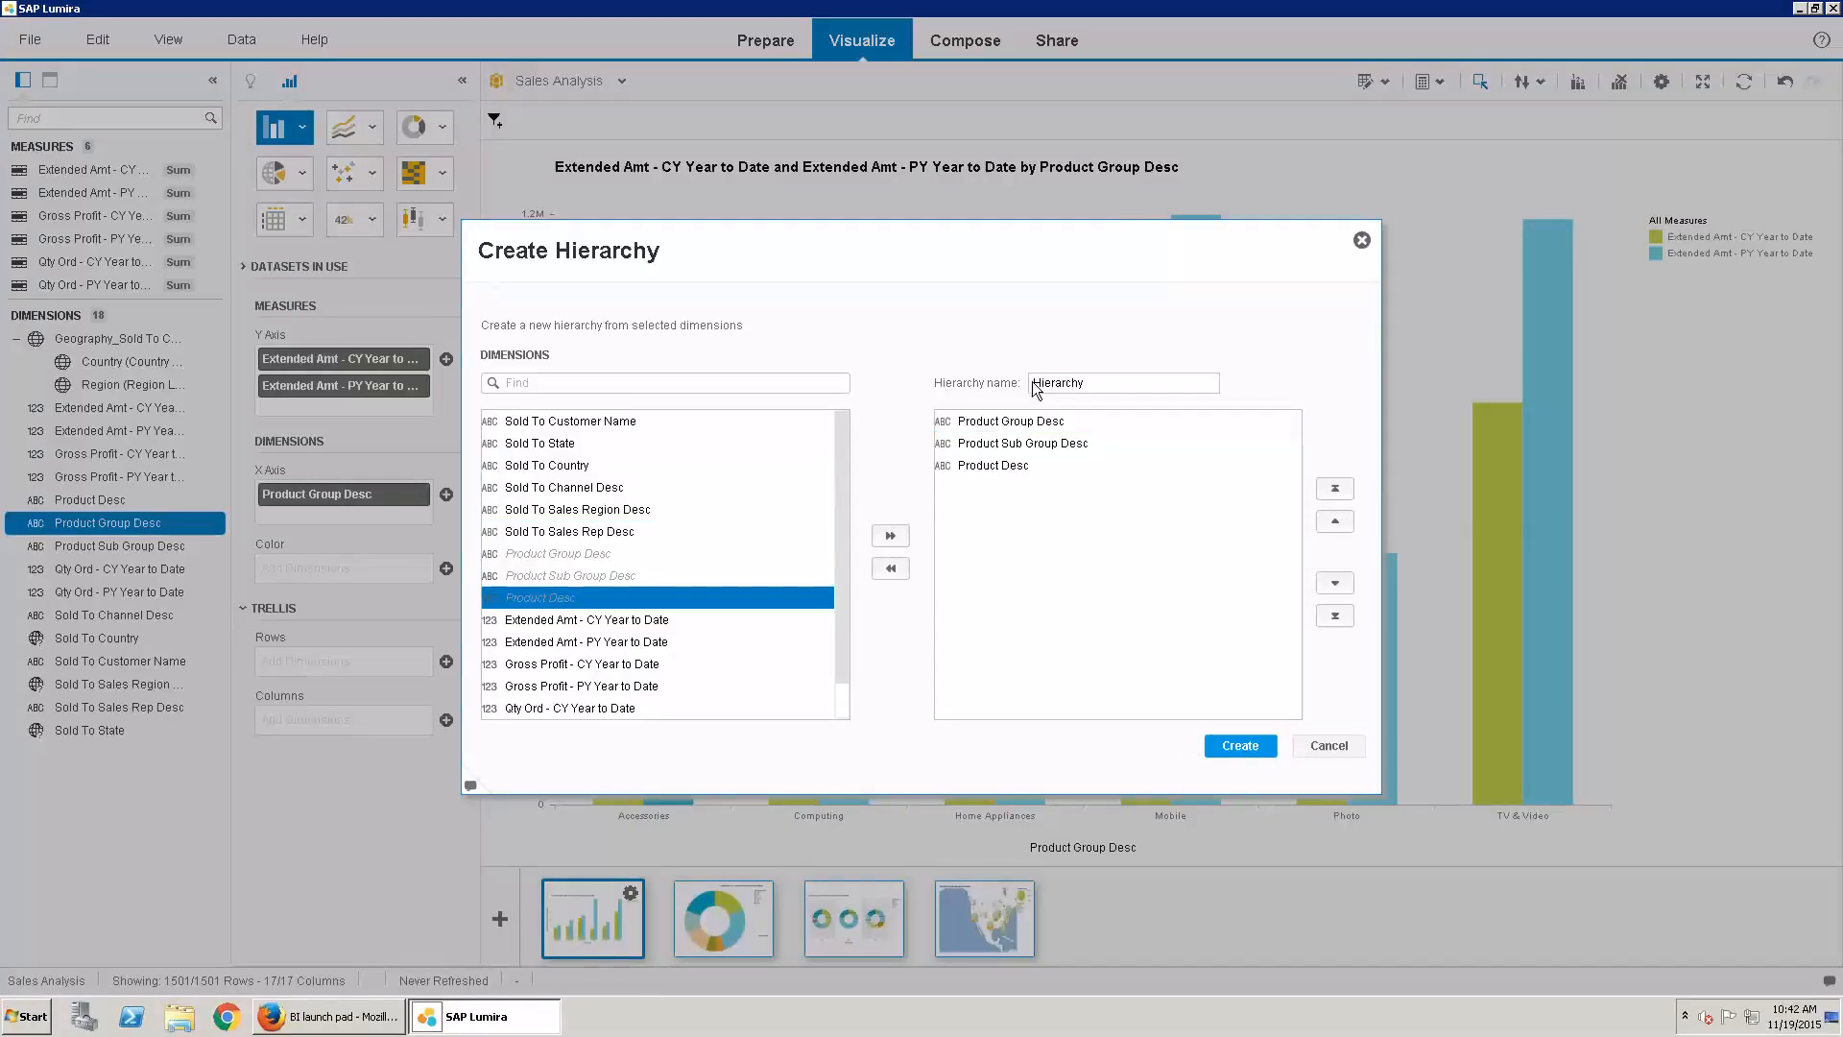
double_click(1084, 382)
text(Product Hiera)
click(1257, 746)
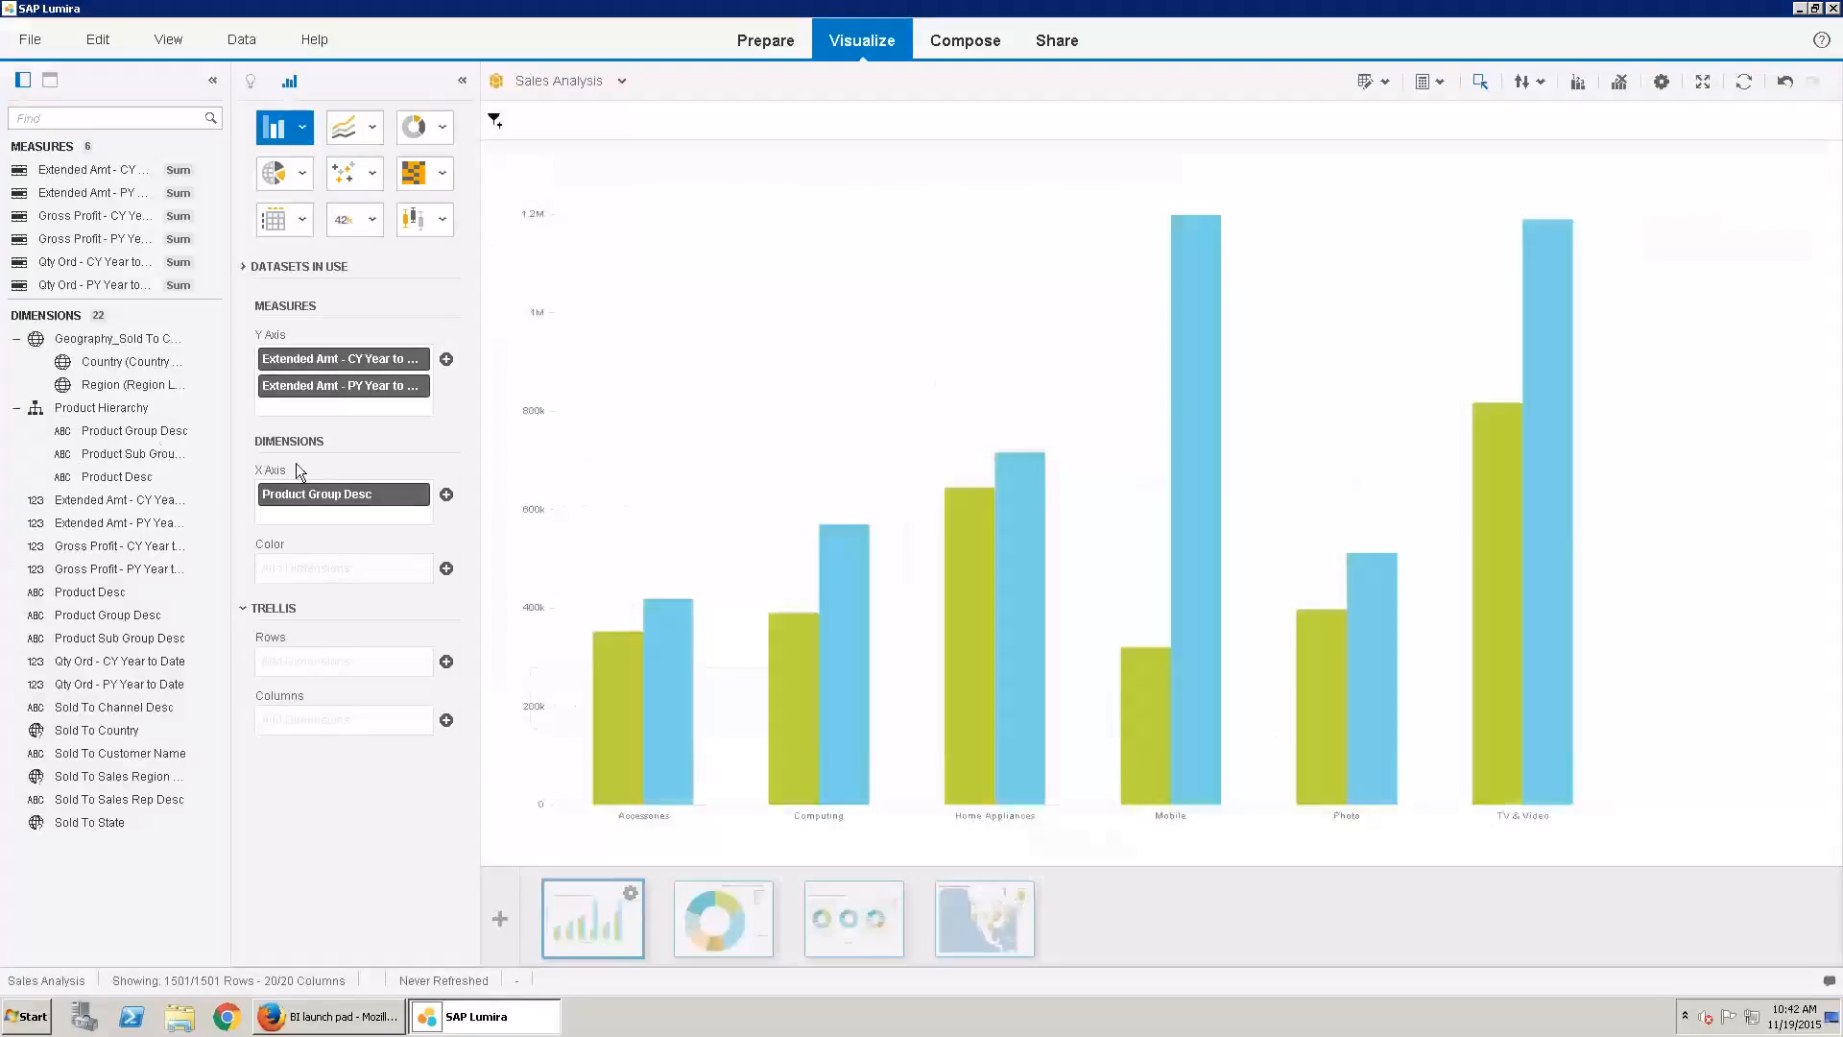
Replace the plain Product Group Desc dimension on the column chart's X axis with Product Hierarchy
drag(101, 407, 312, 497)
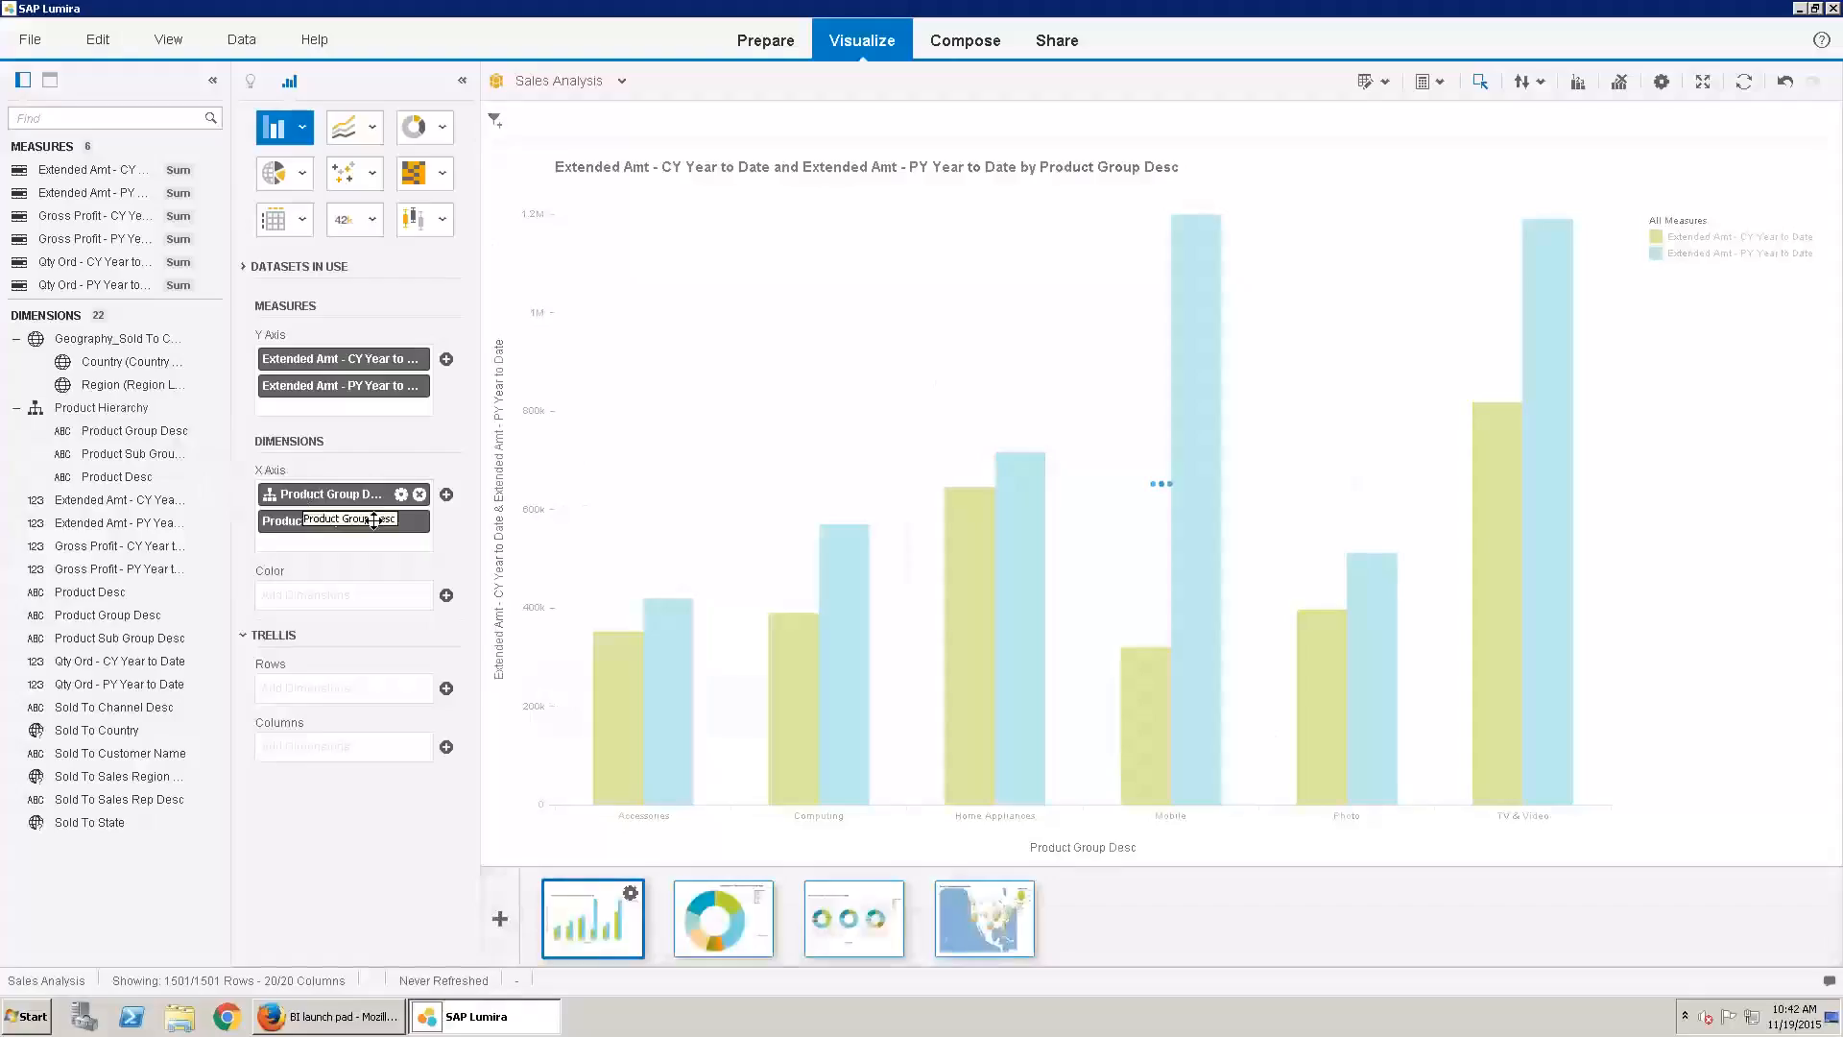
click(420, 520)
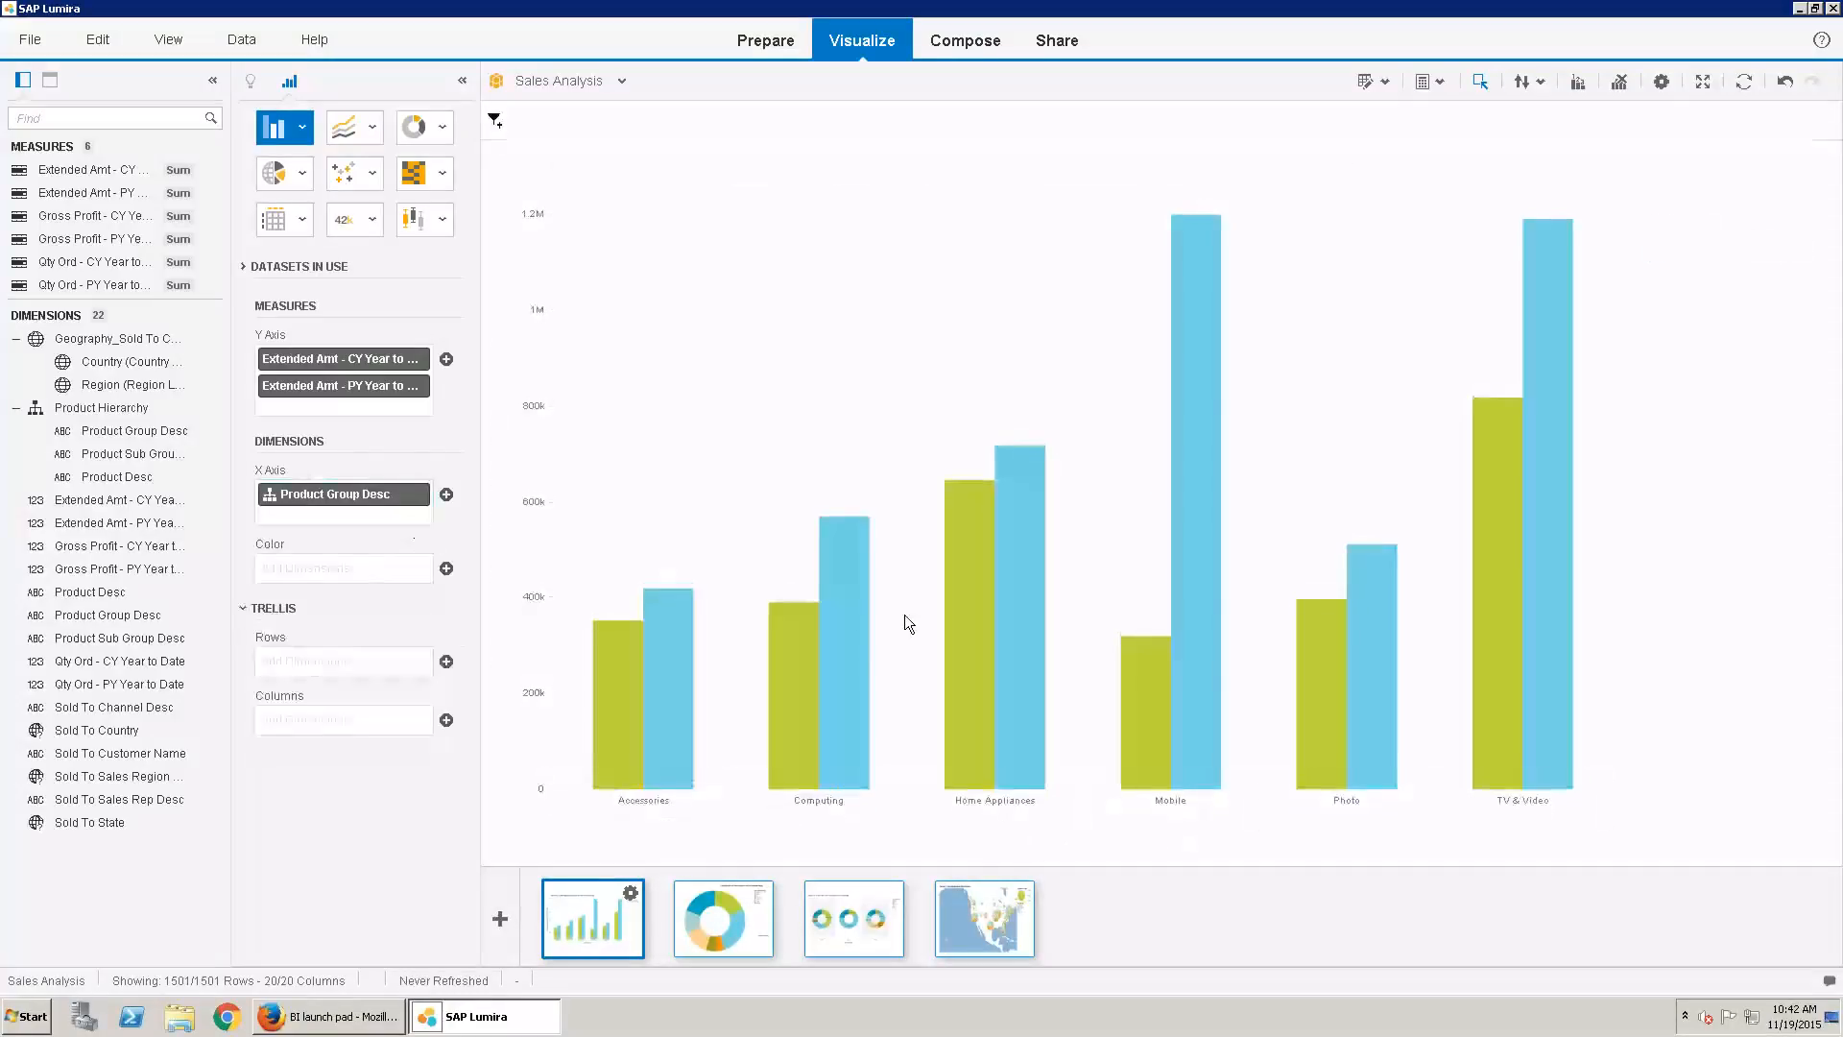
Drill down on Home Appliances and Mobile to examine their product sub groups, and drill back up to the product groups
click(1015, 695)
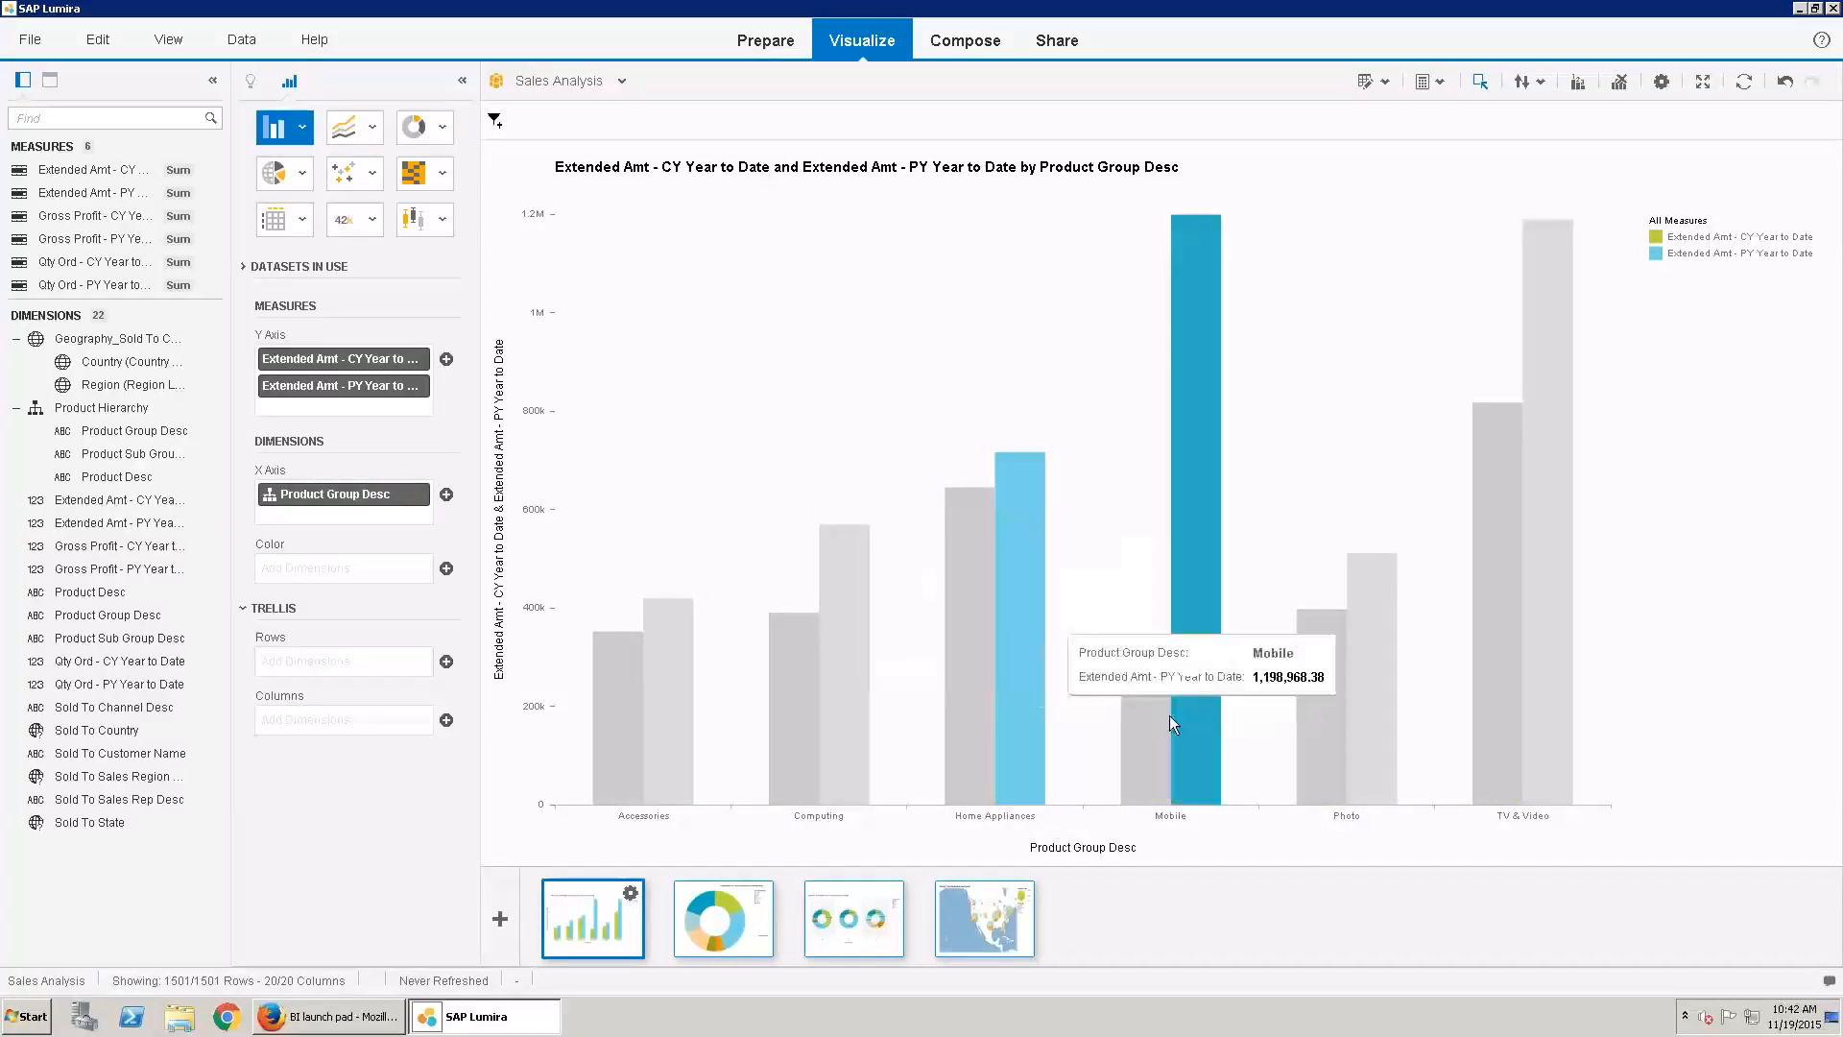
ctrl+click(1184, 736)
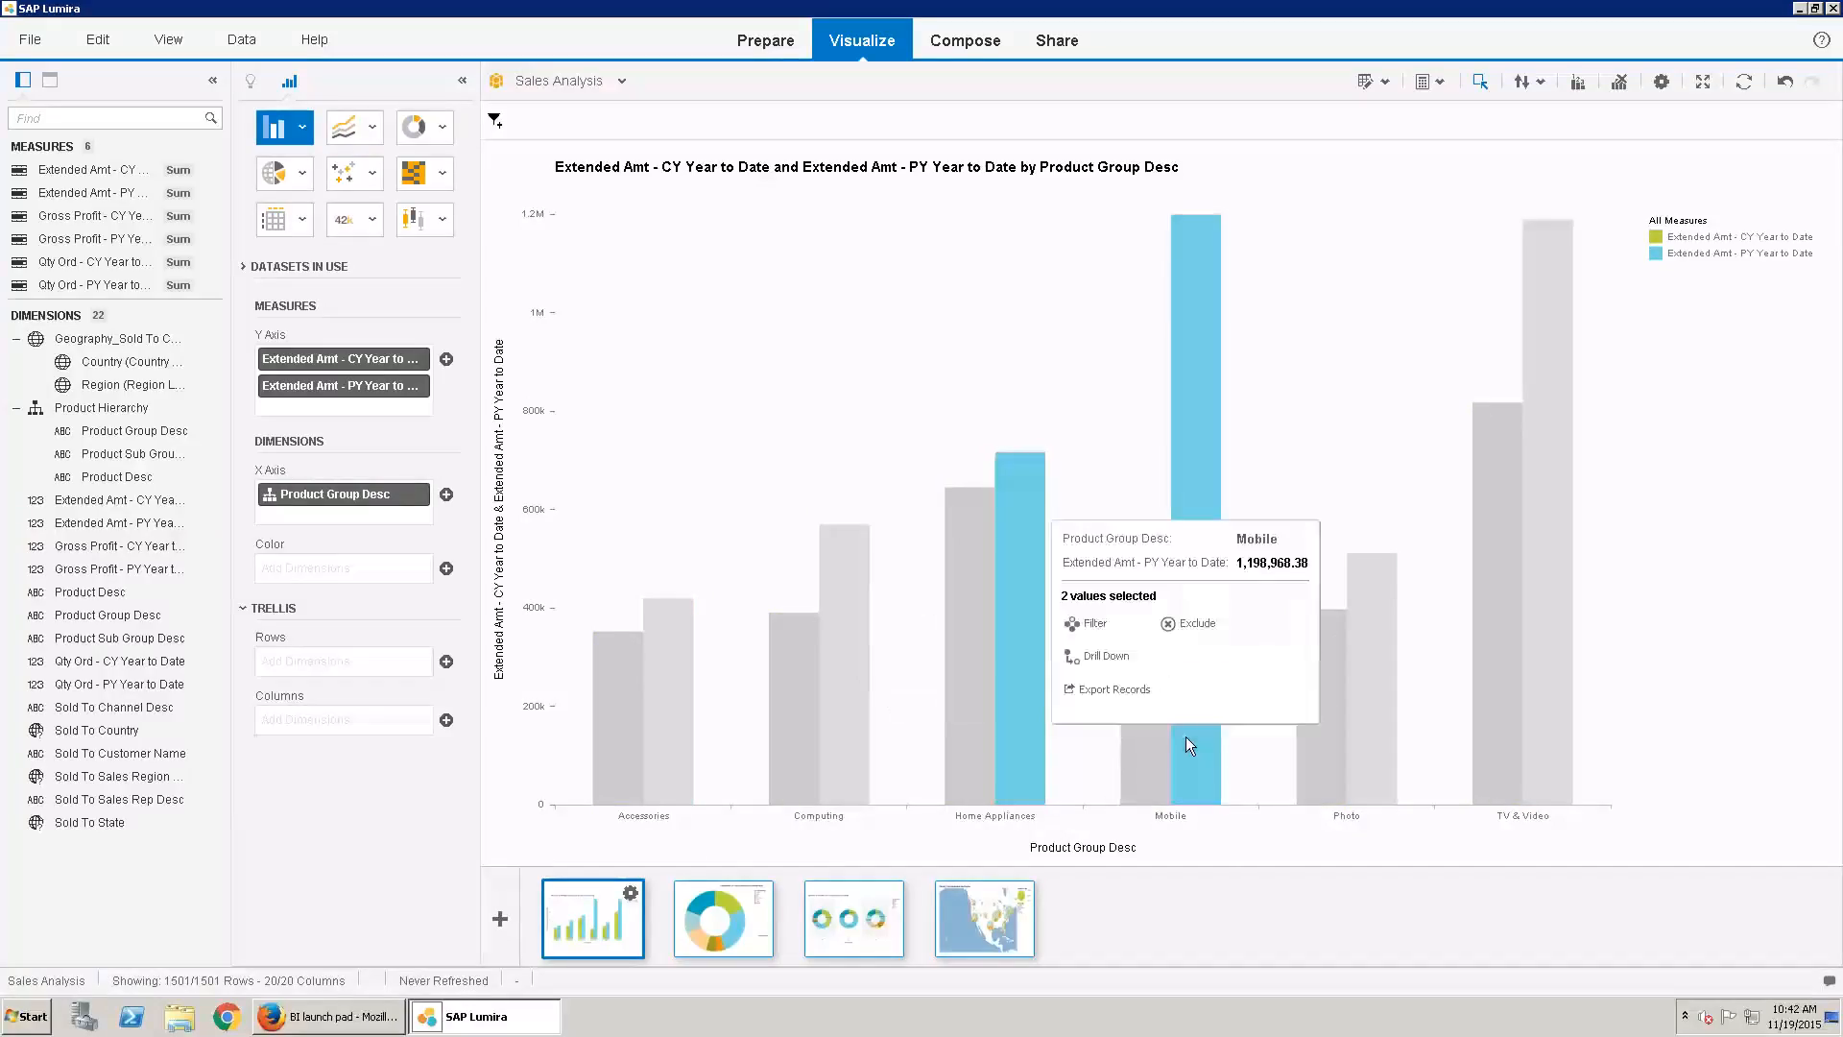
click(1103, 655)
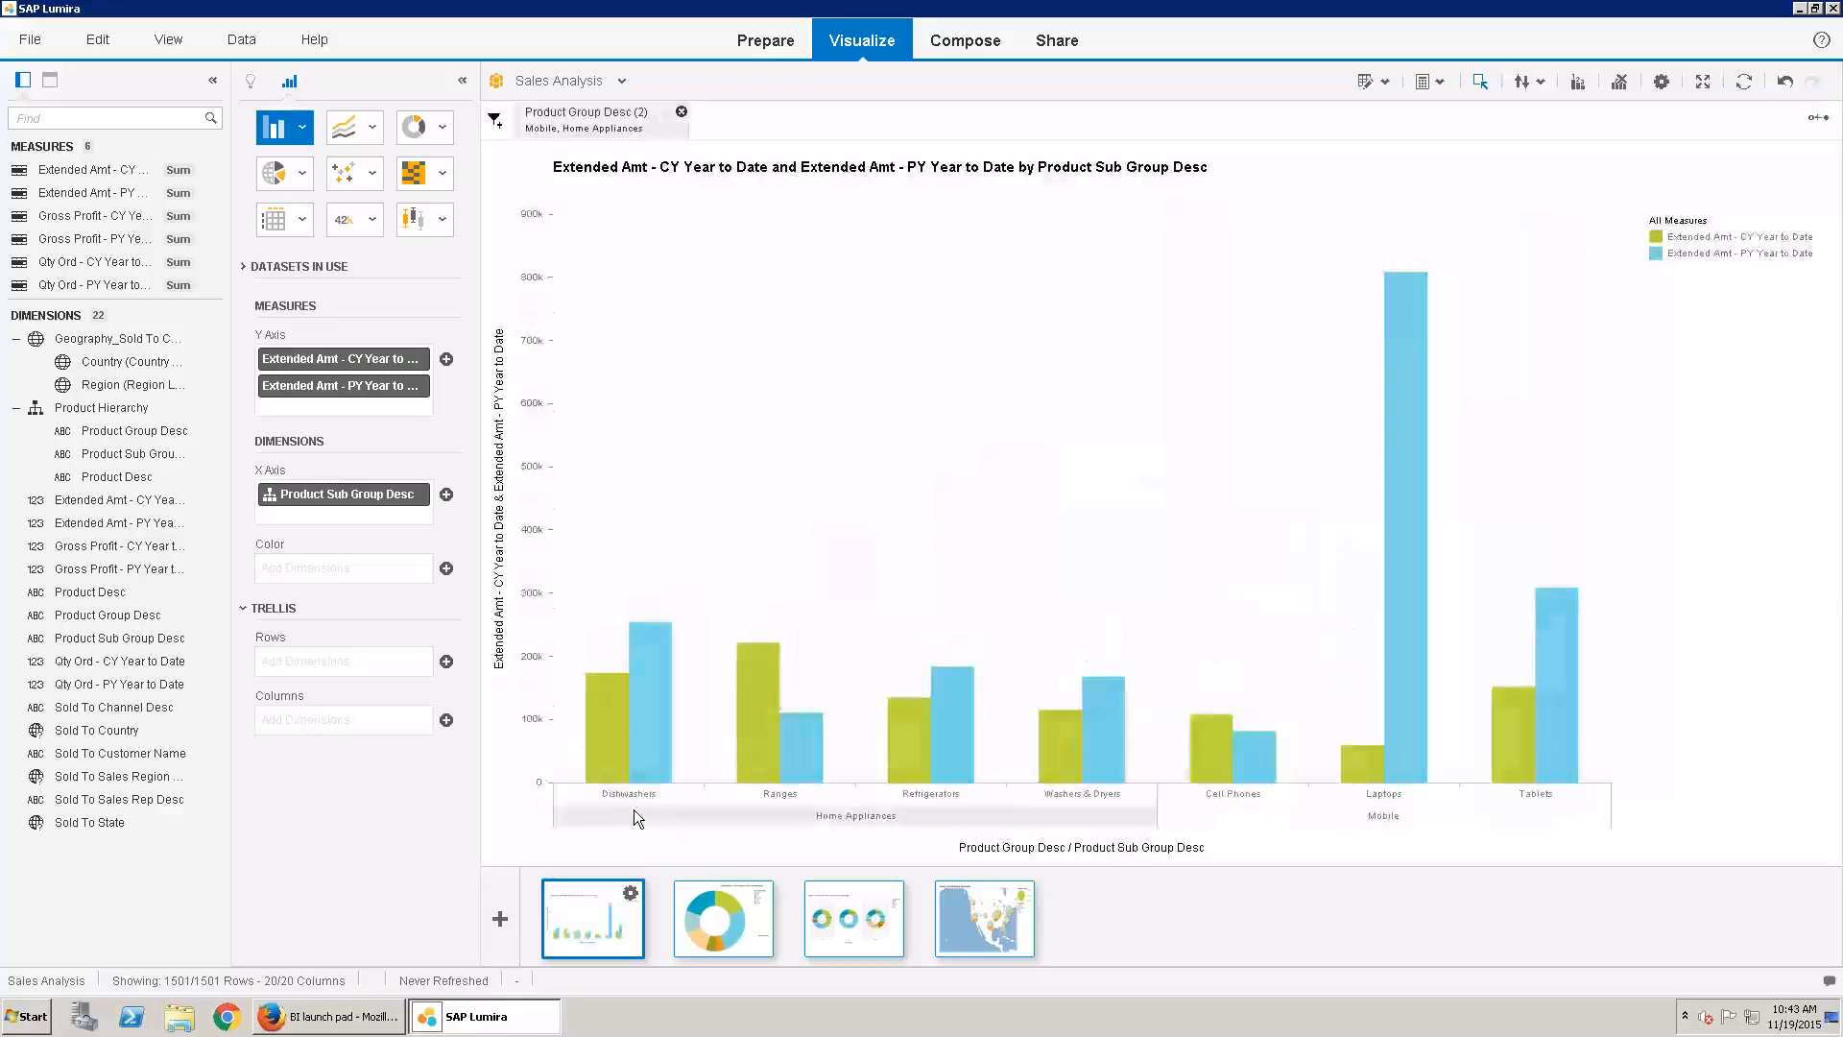
click(1210, 751)
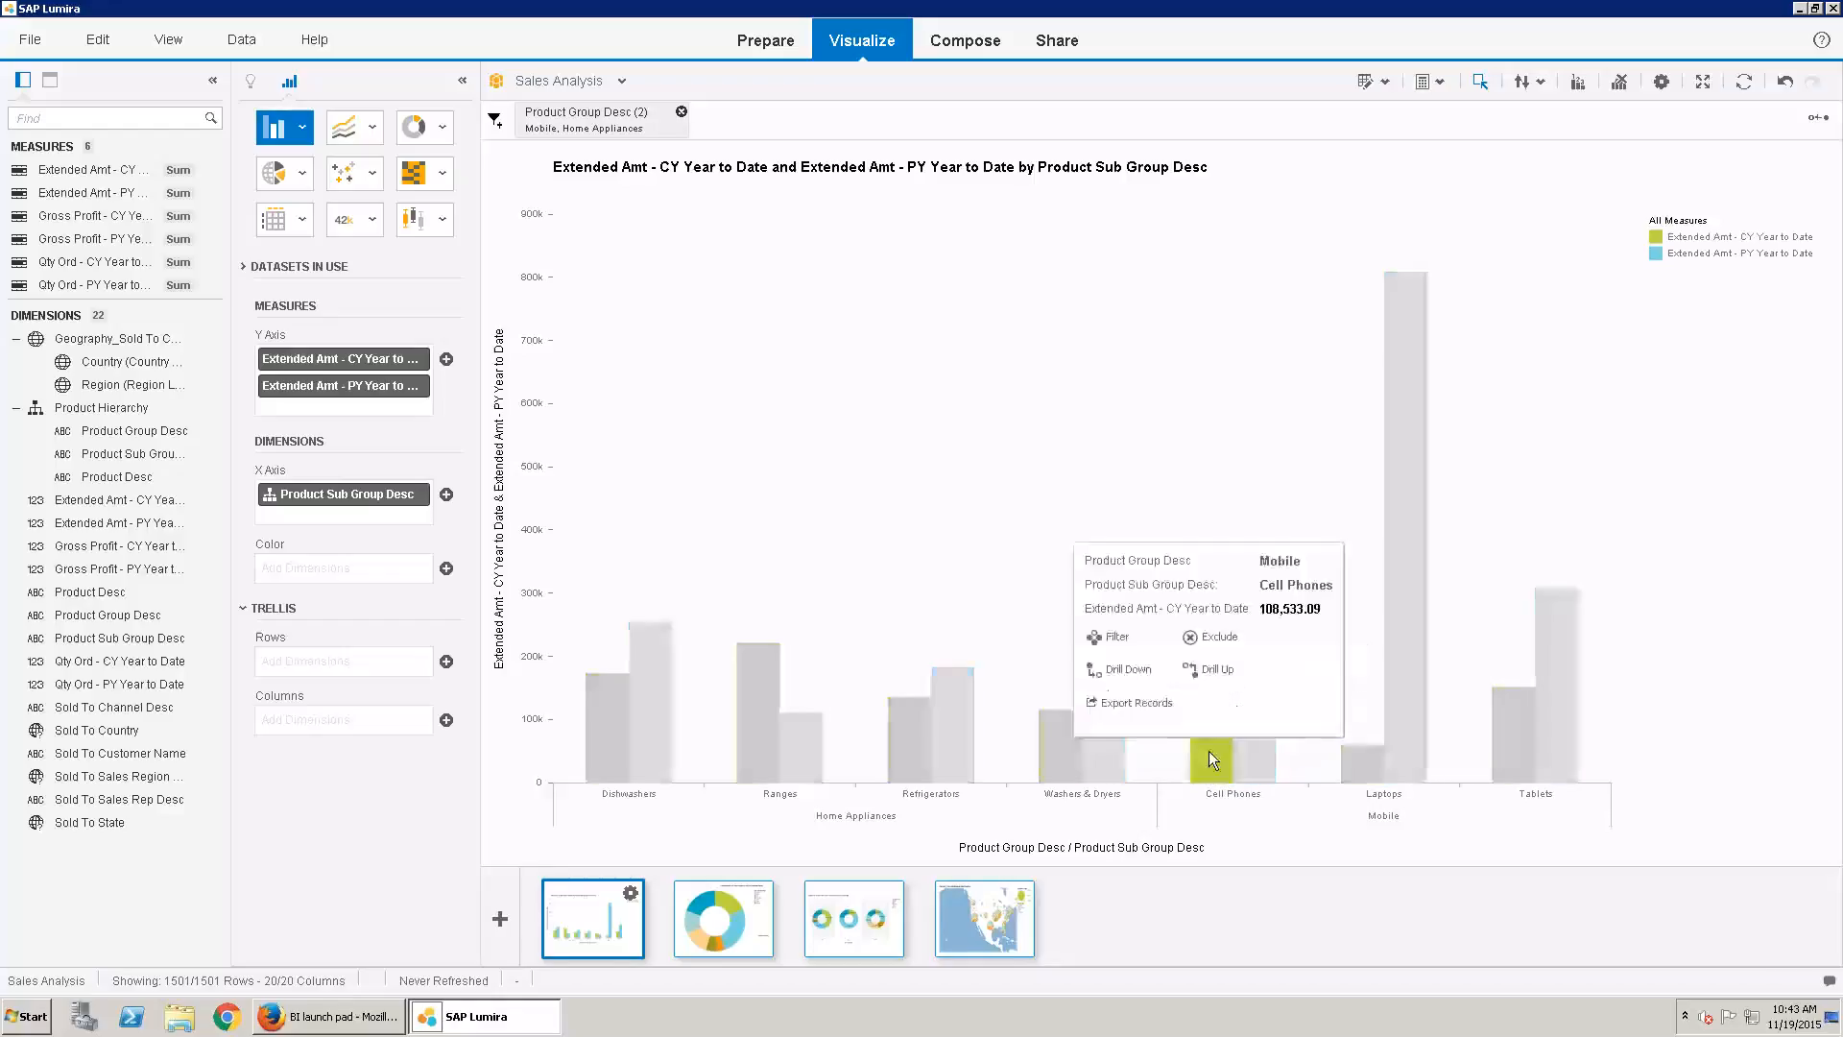
click(1211, 672)
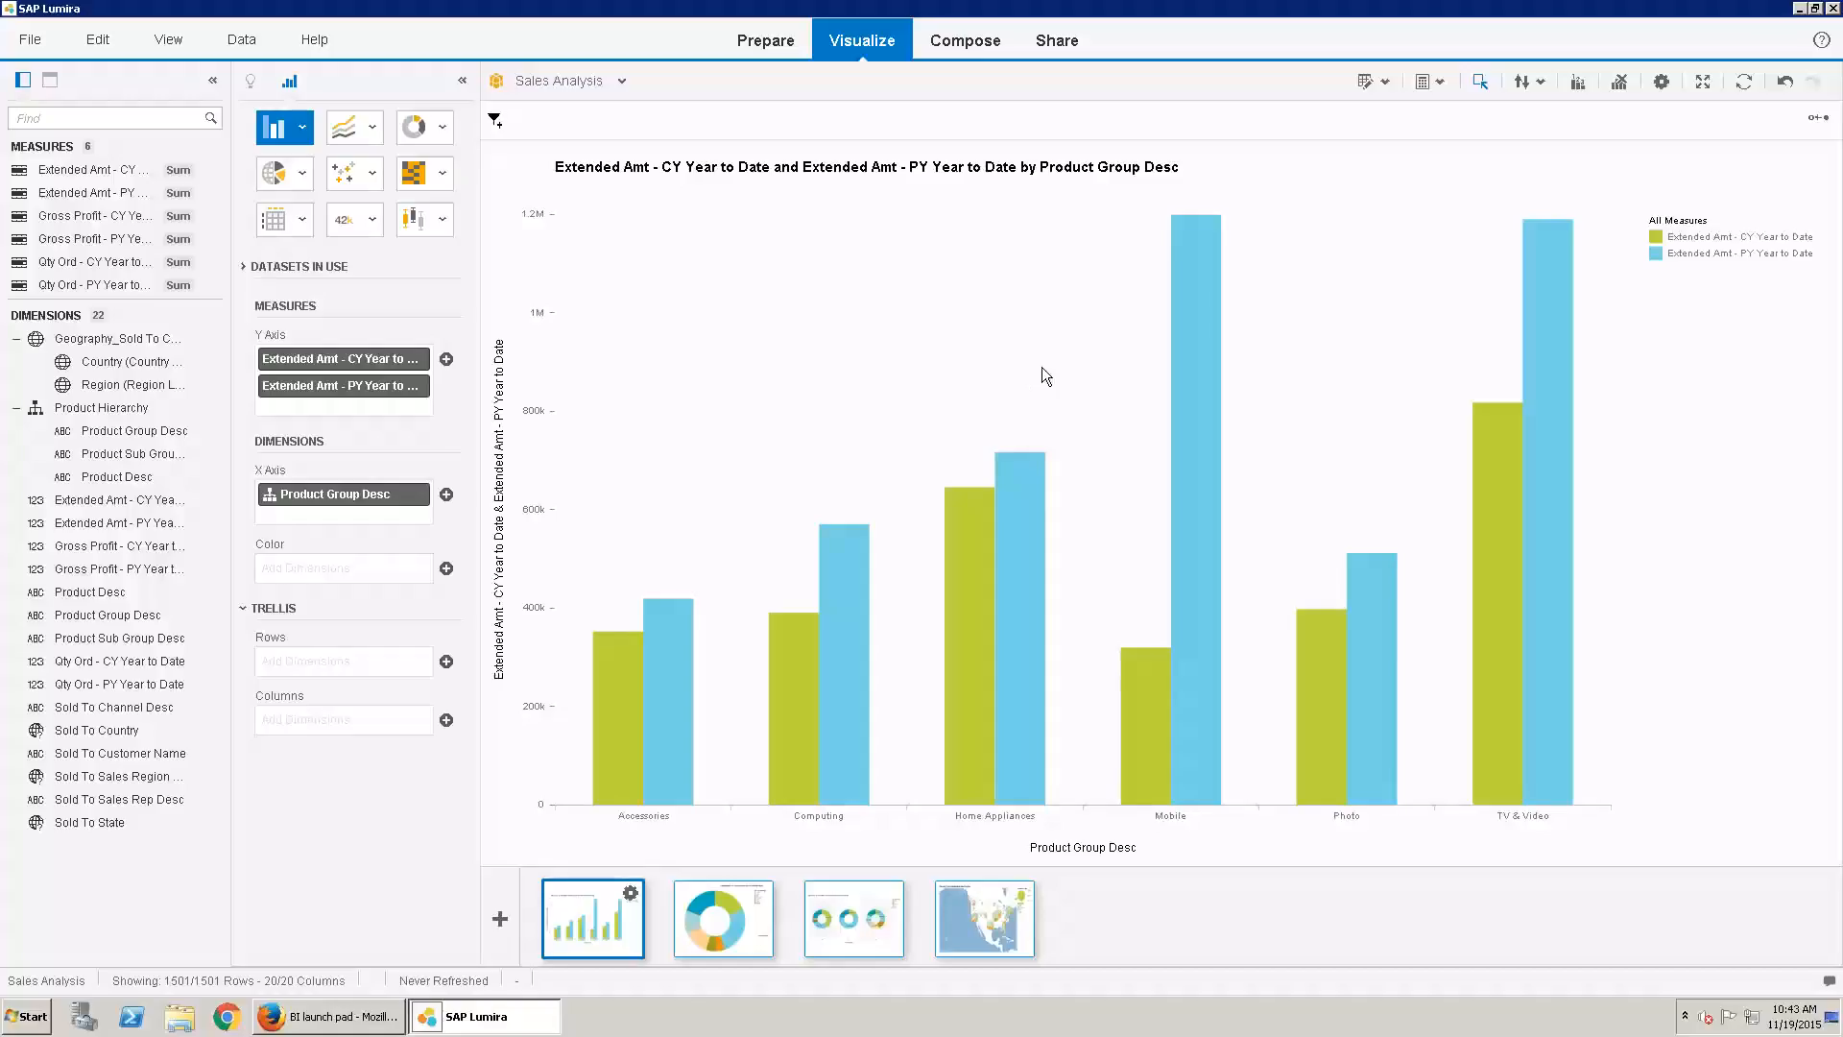
Create a calculated measure named Gross Profit % - CY YTD with the formula {Gross Profit - CY Year to Date}/{Extended Amt - CY Year to Date}
click(106, 216)
click(210, 219)
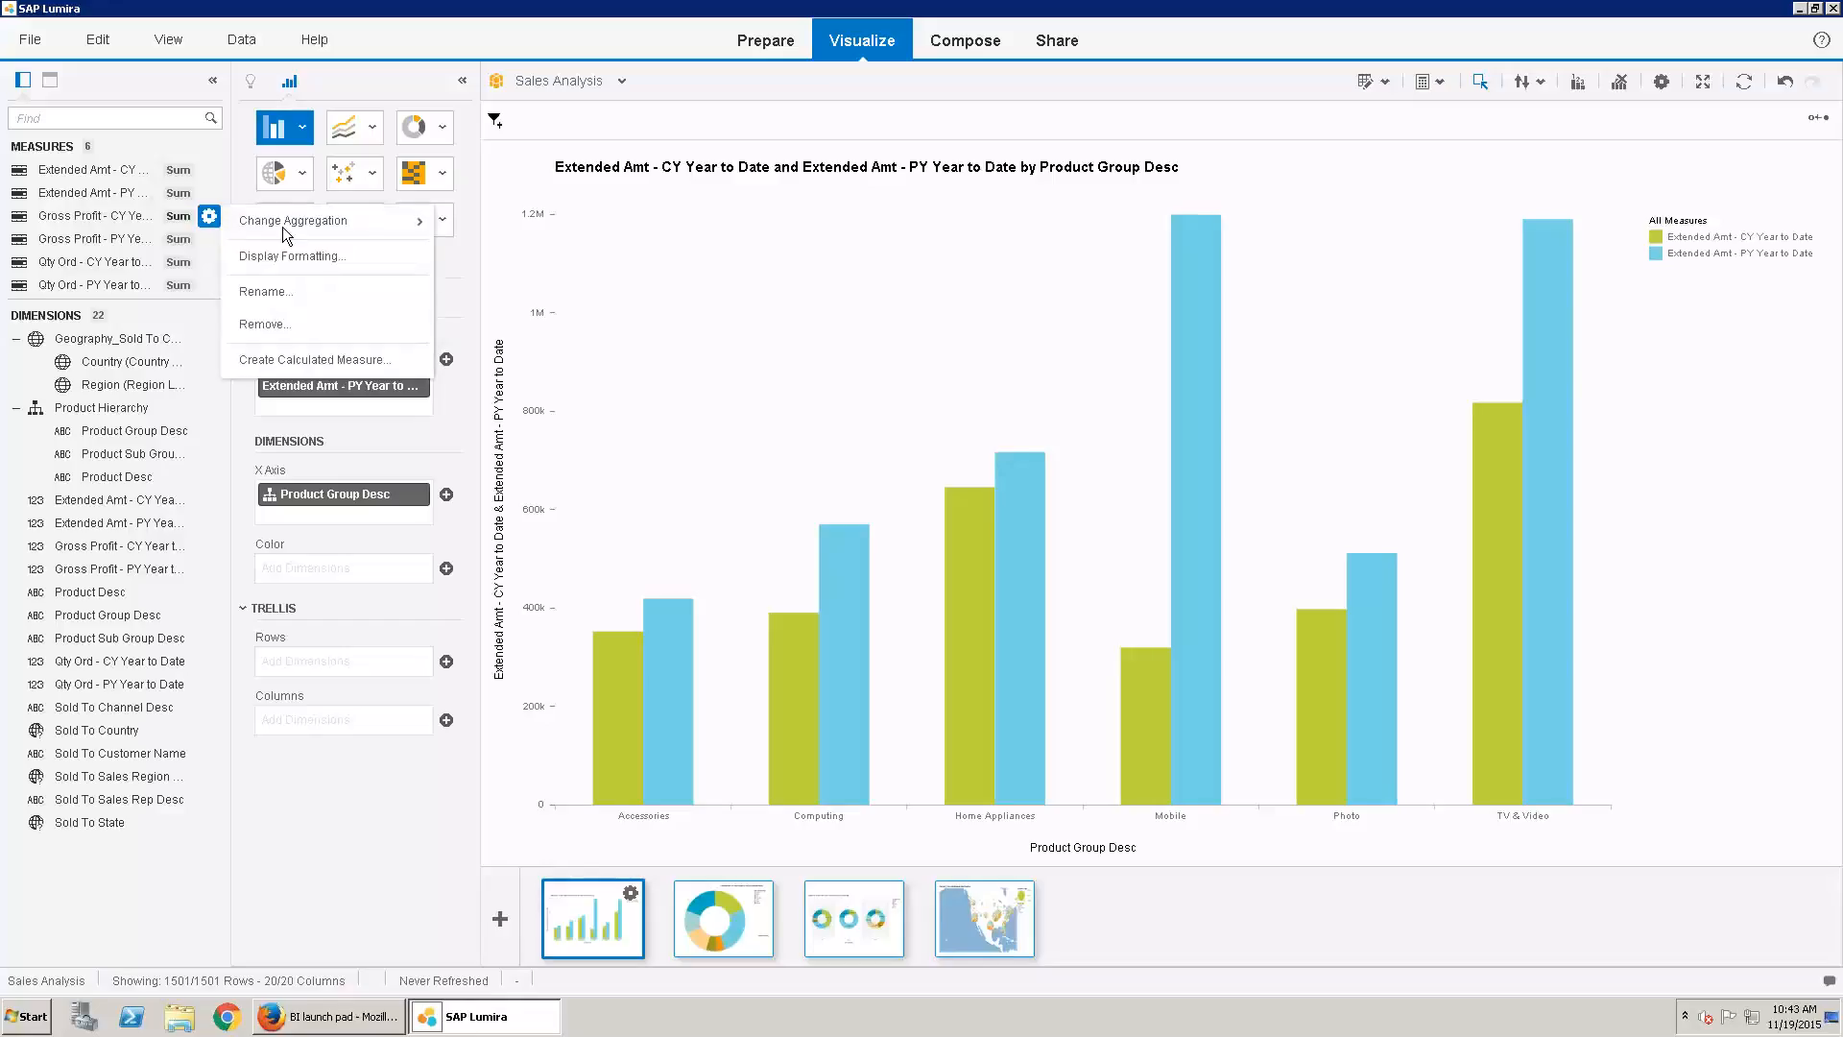
click(317, 359)
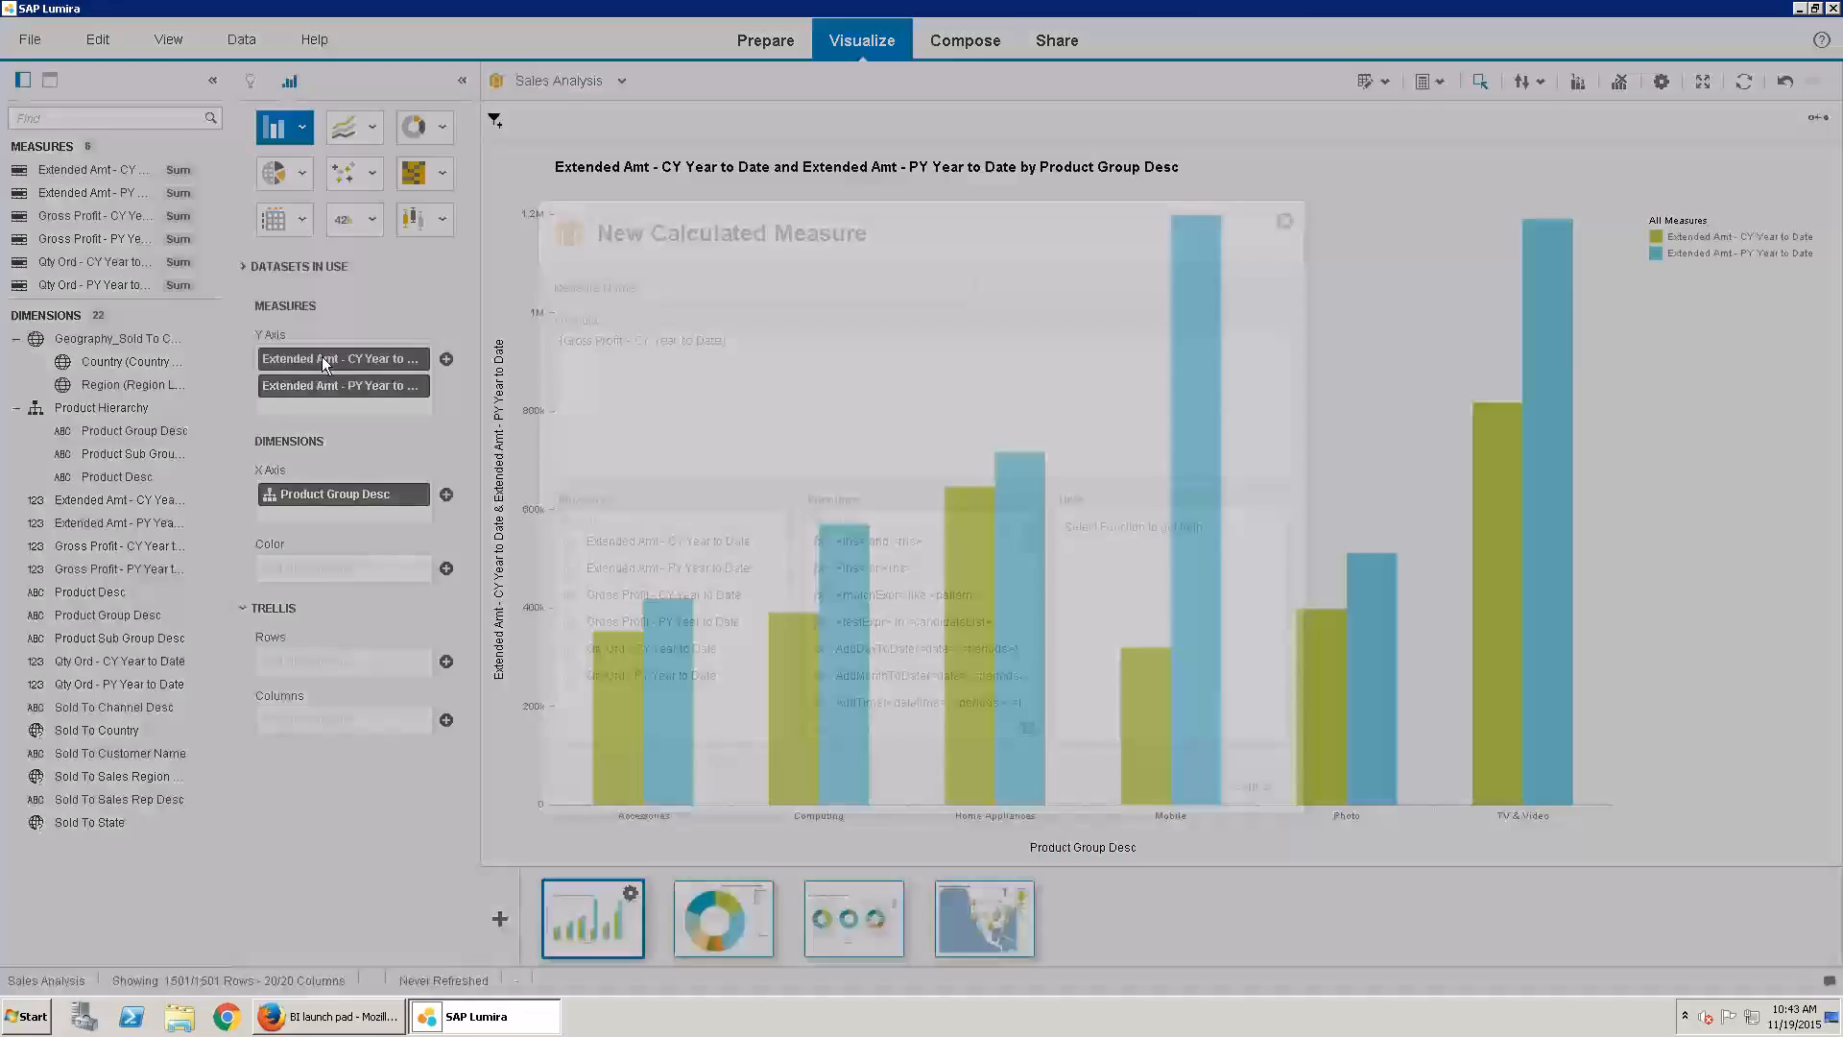
text(Gross Profit % - CY YTD)
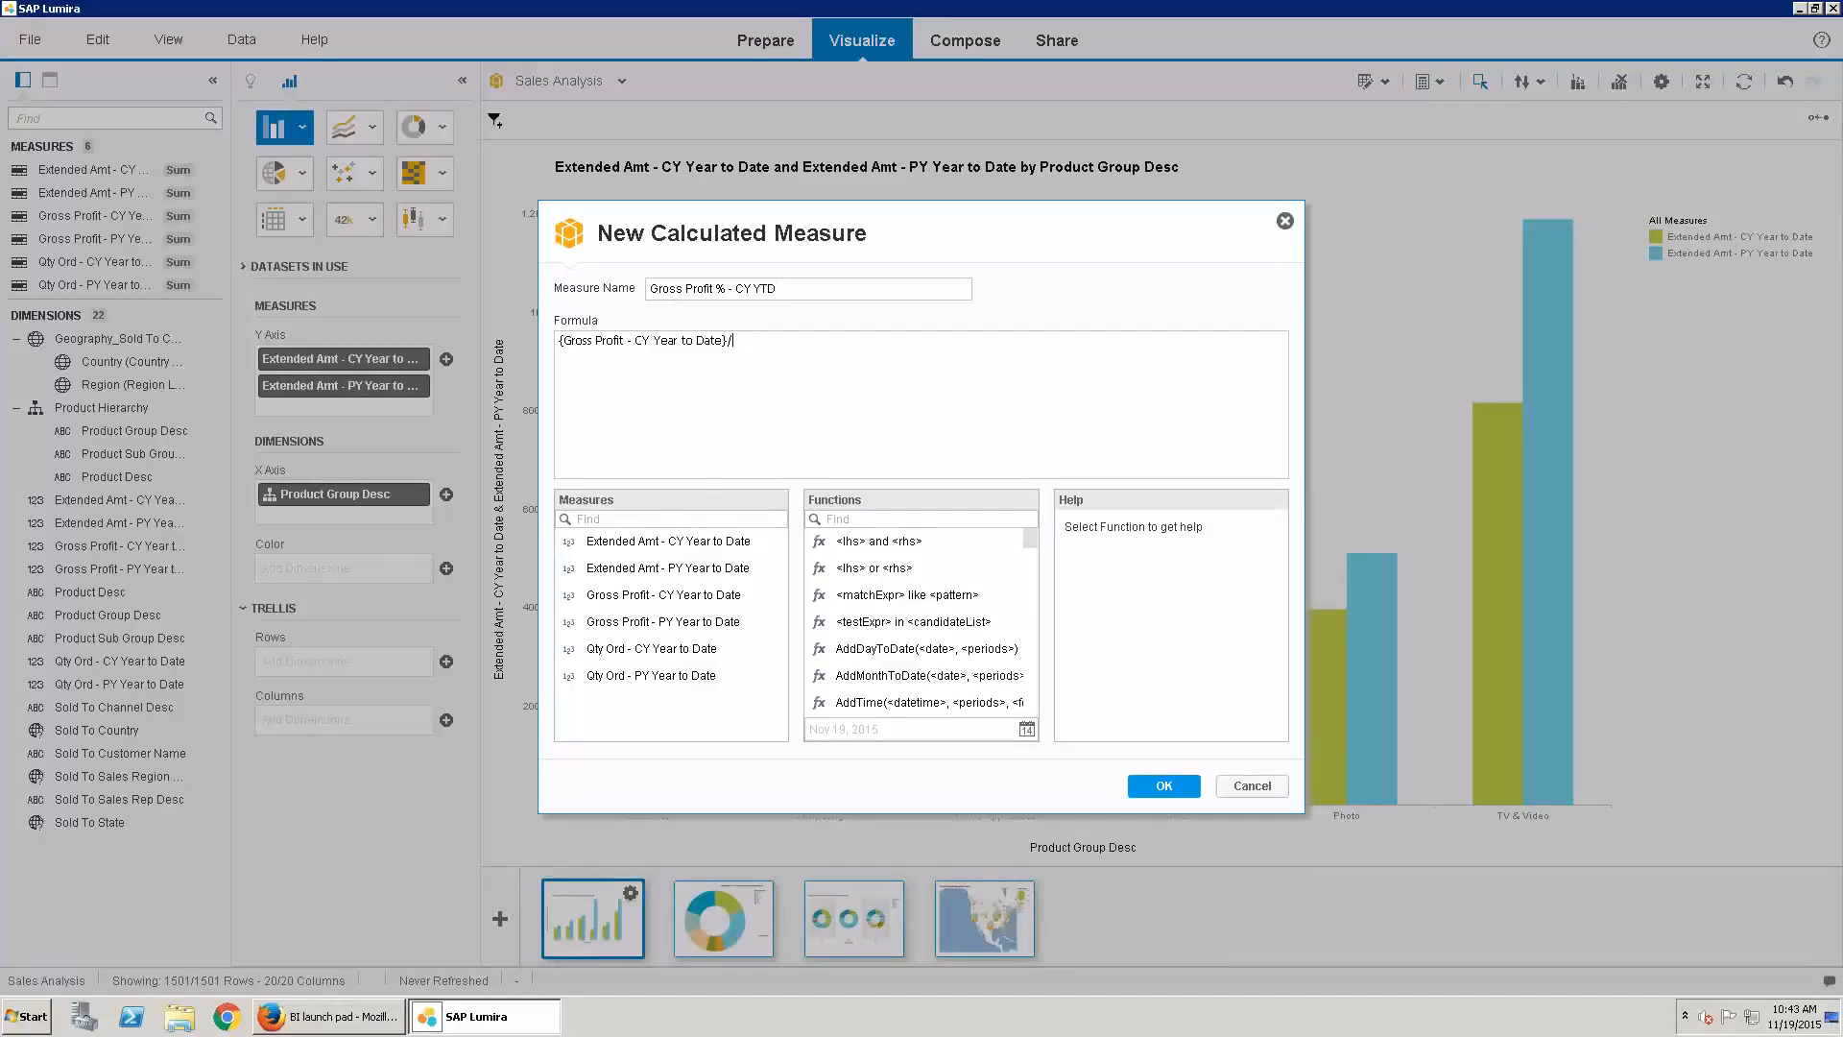
double_click(670, 544)
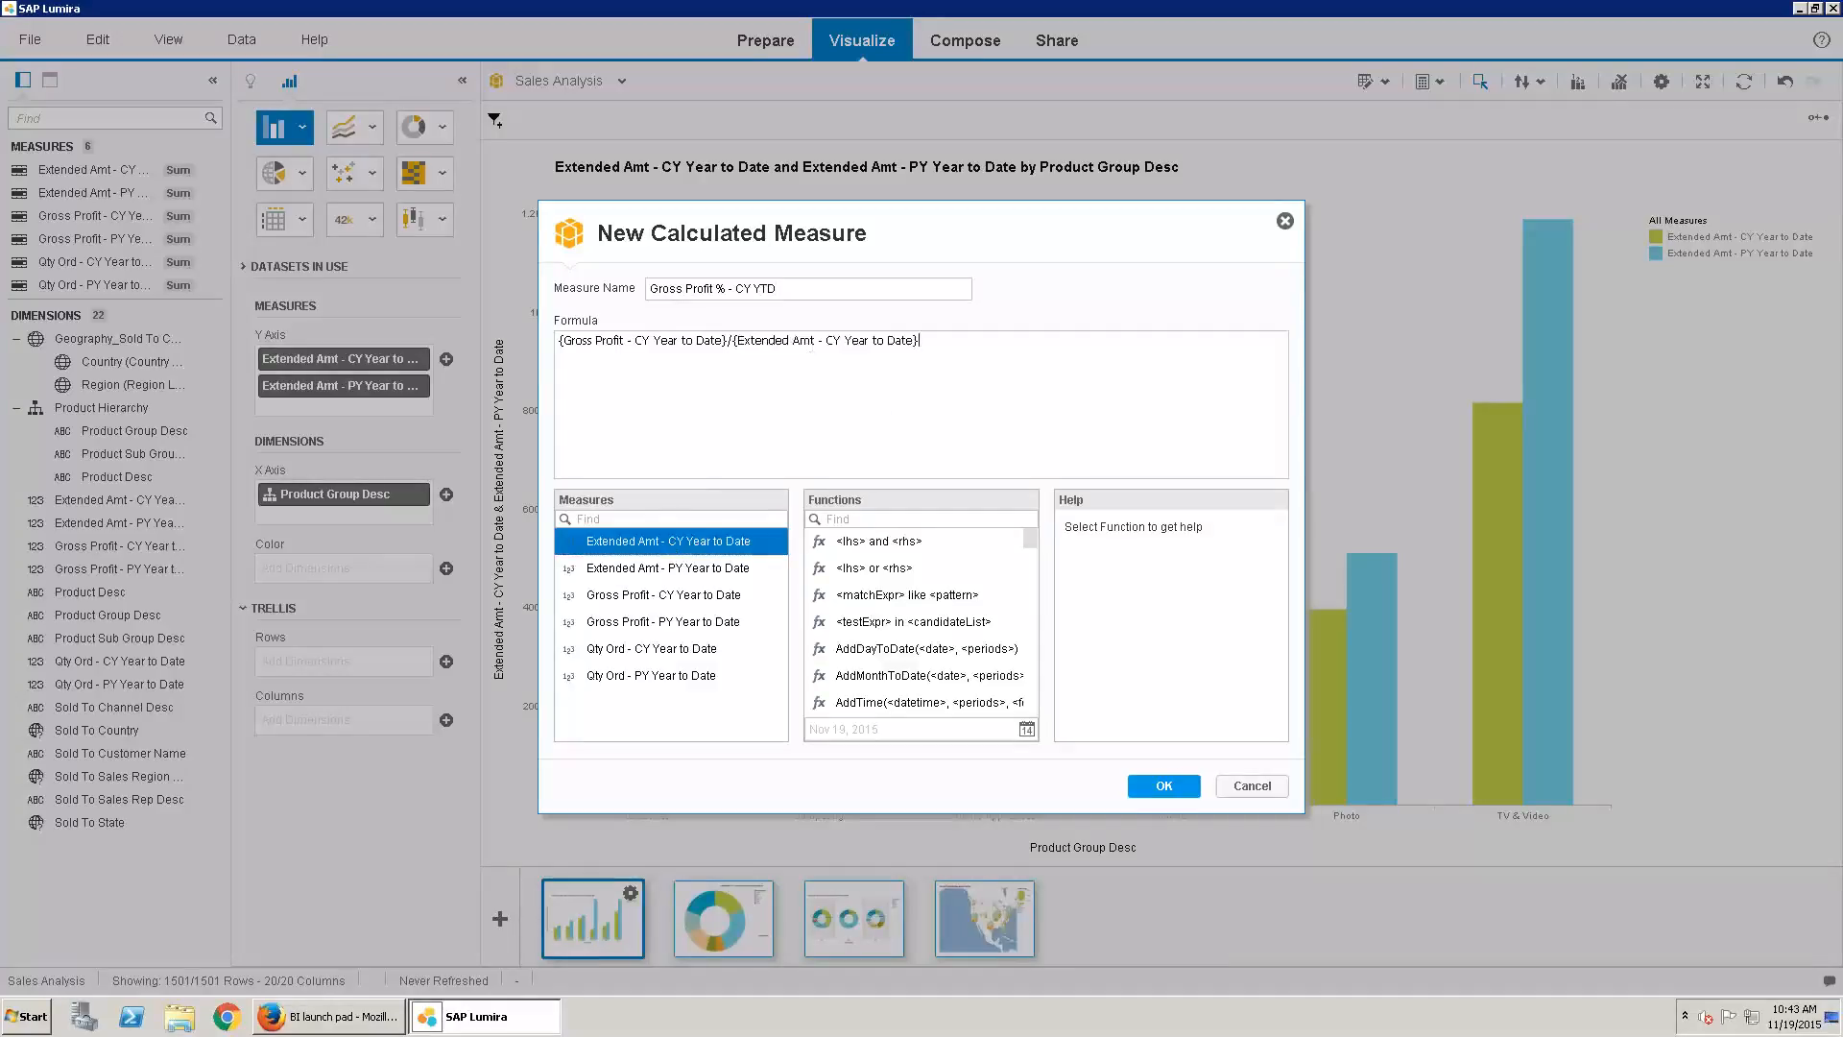
click(1164, 785)
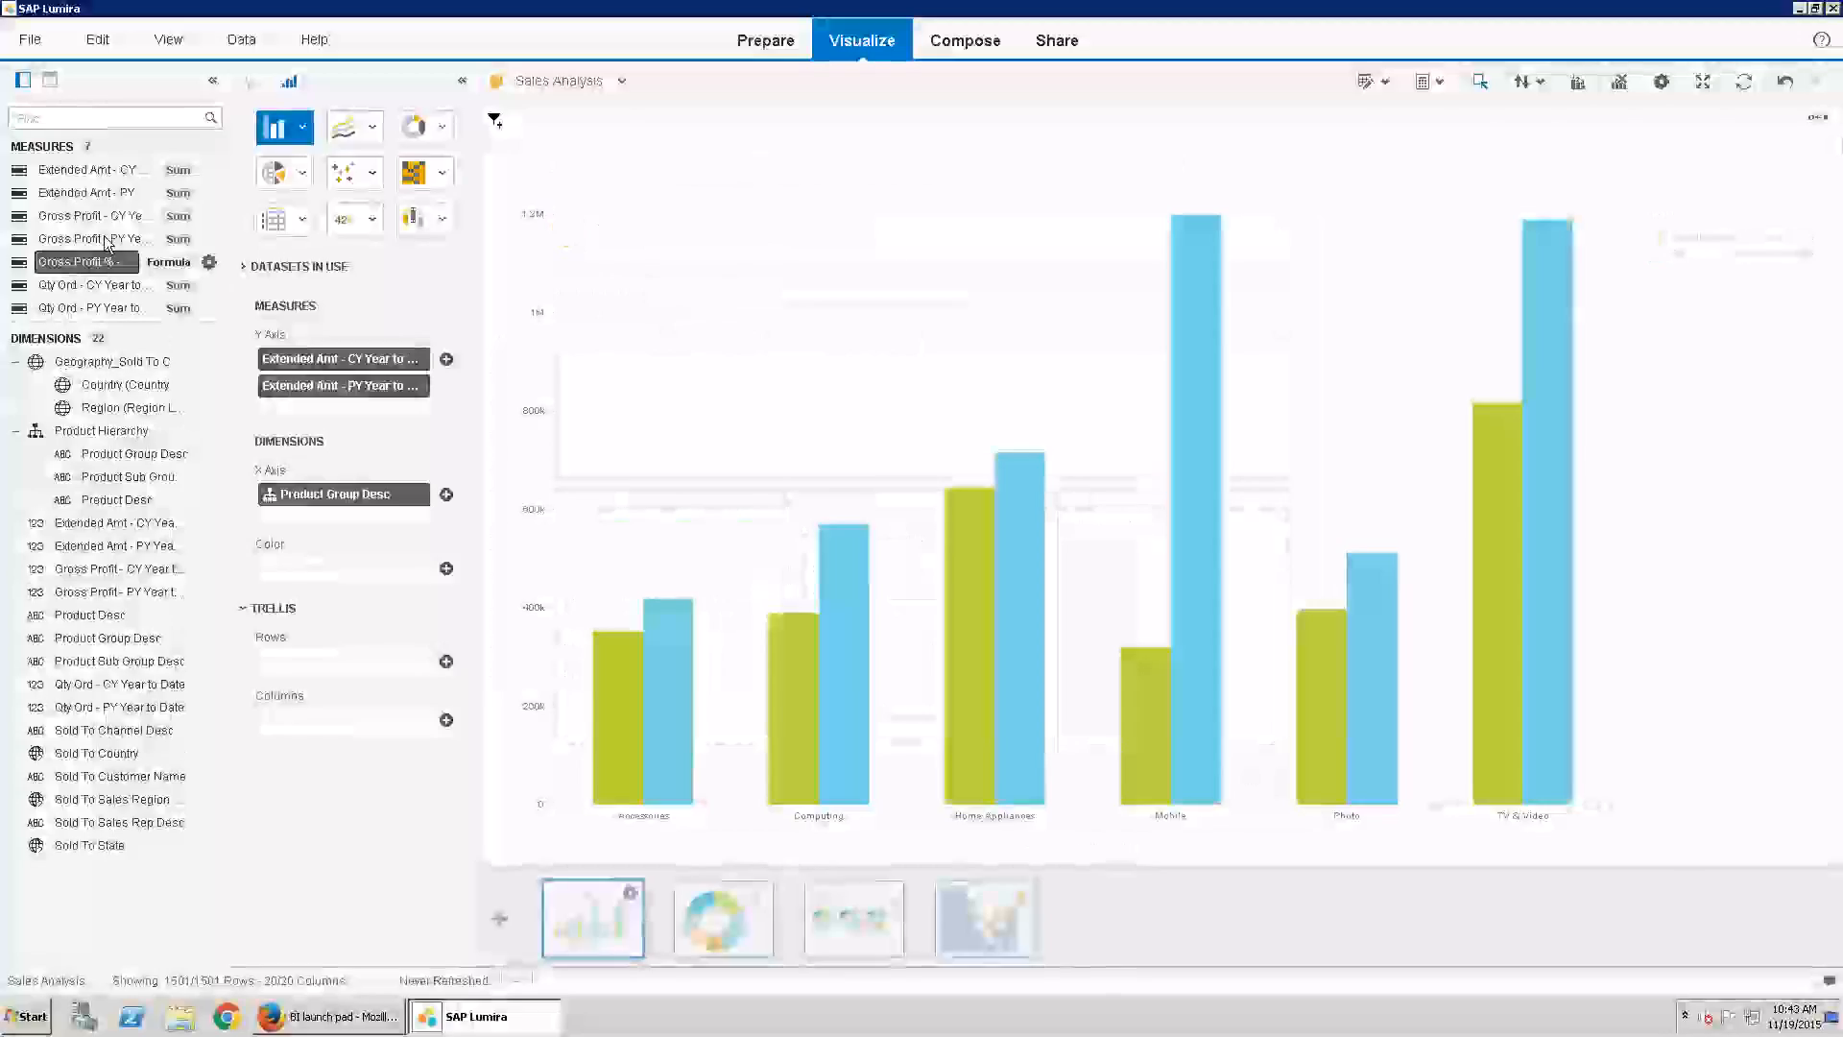
Format the Gross Profit % - CY YTD measure as a percentage with 1 decimal
click(208, 263)
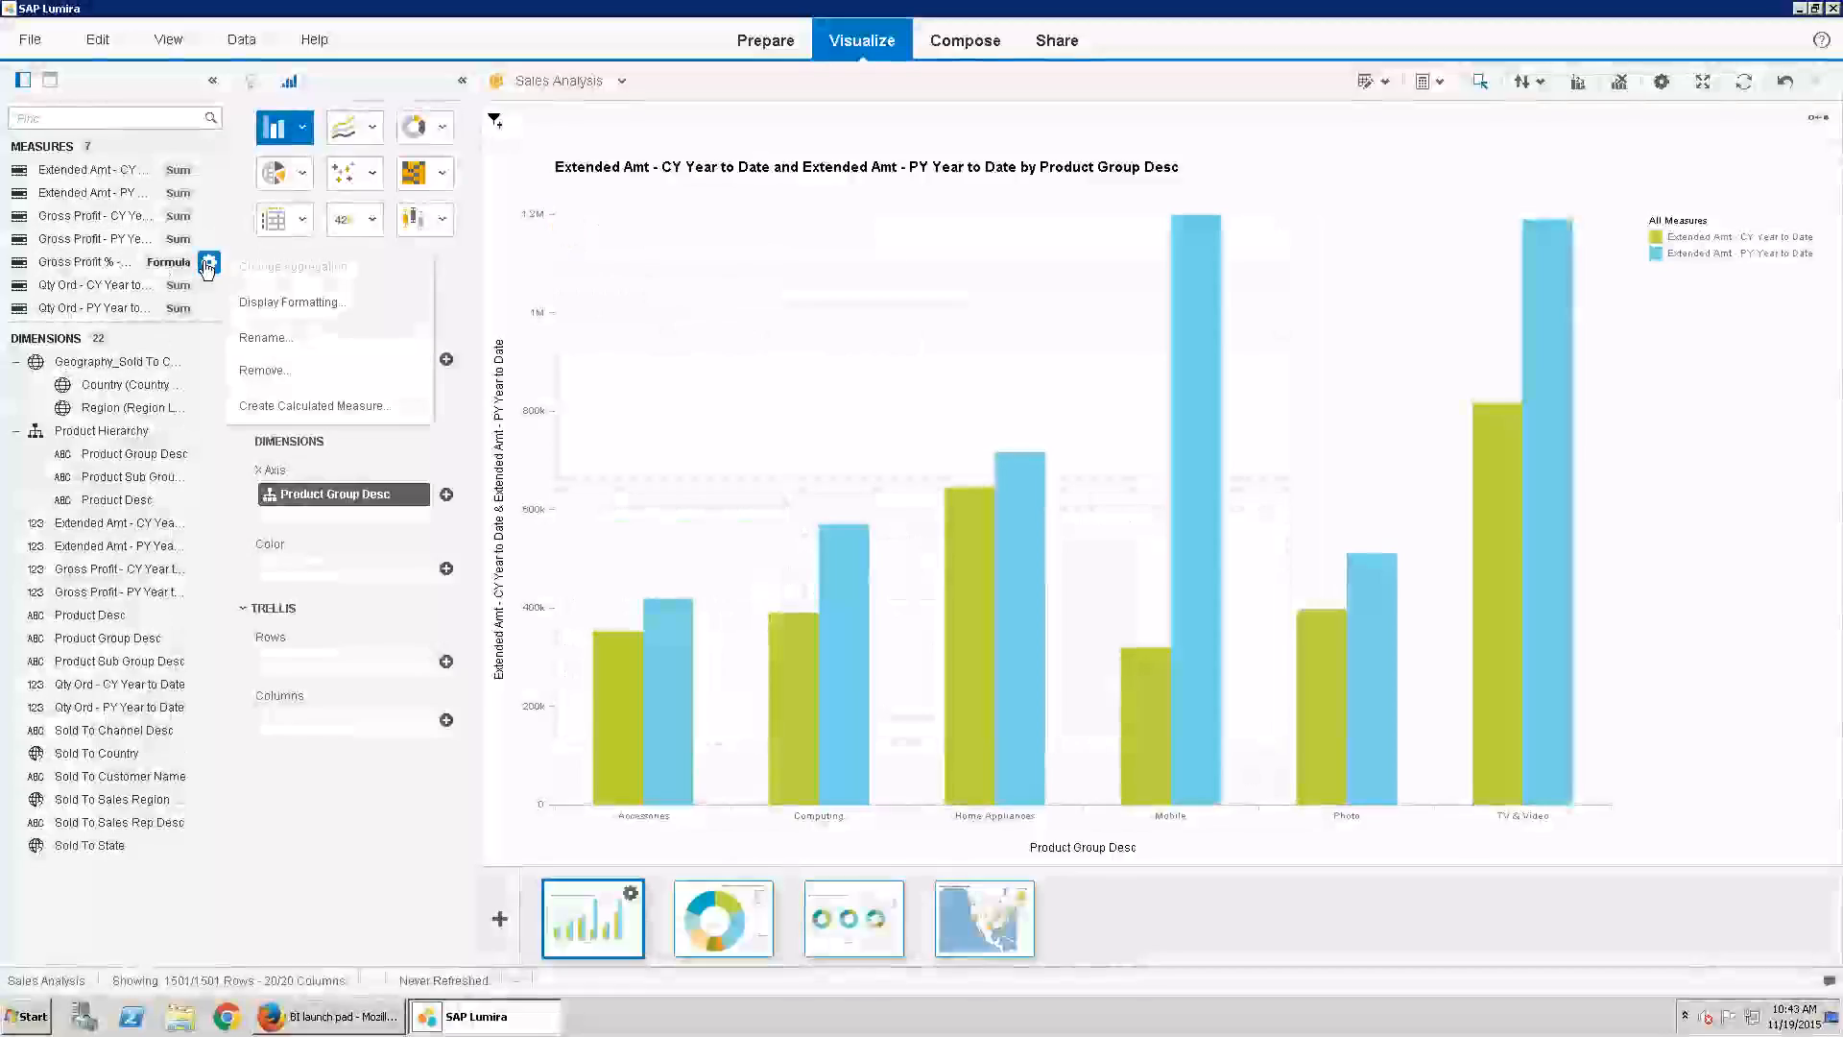
click(303, 303)
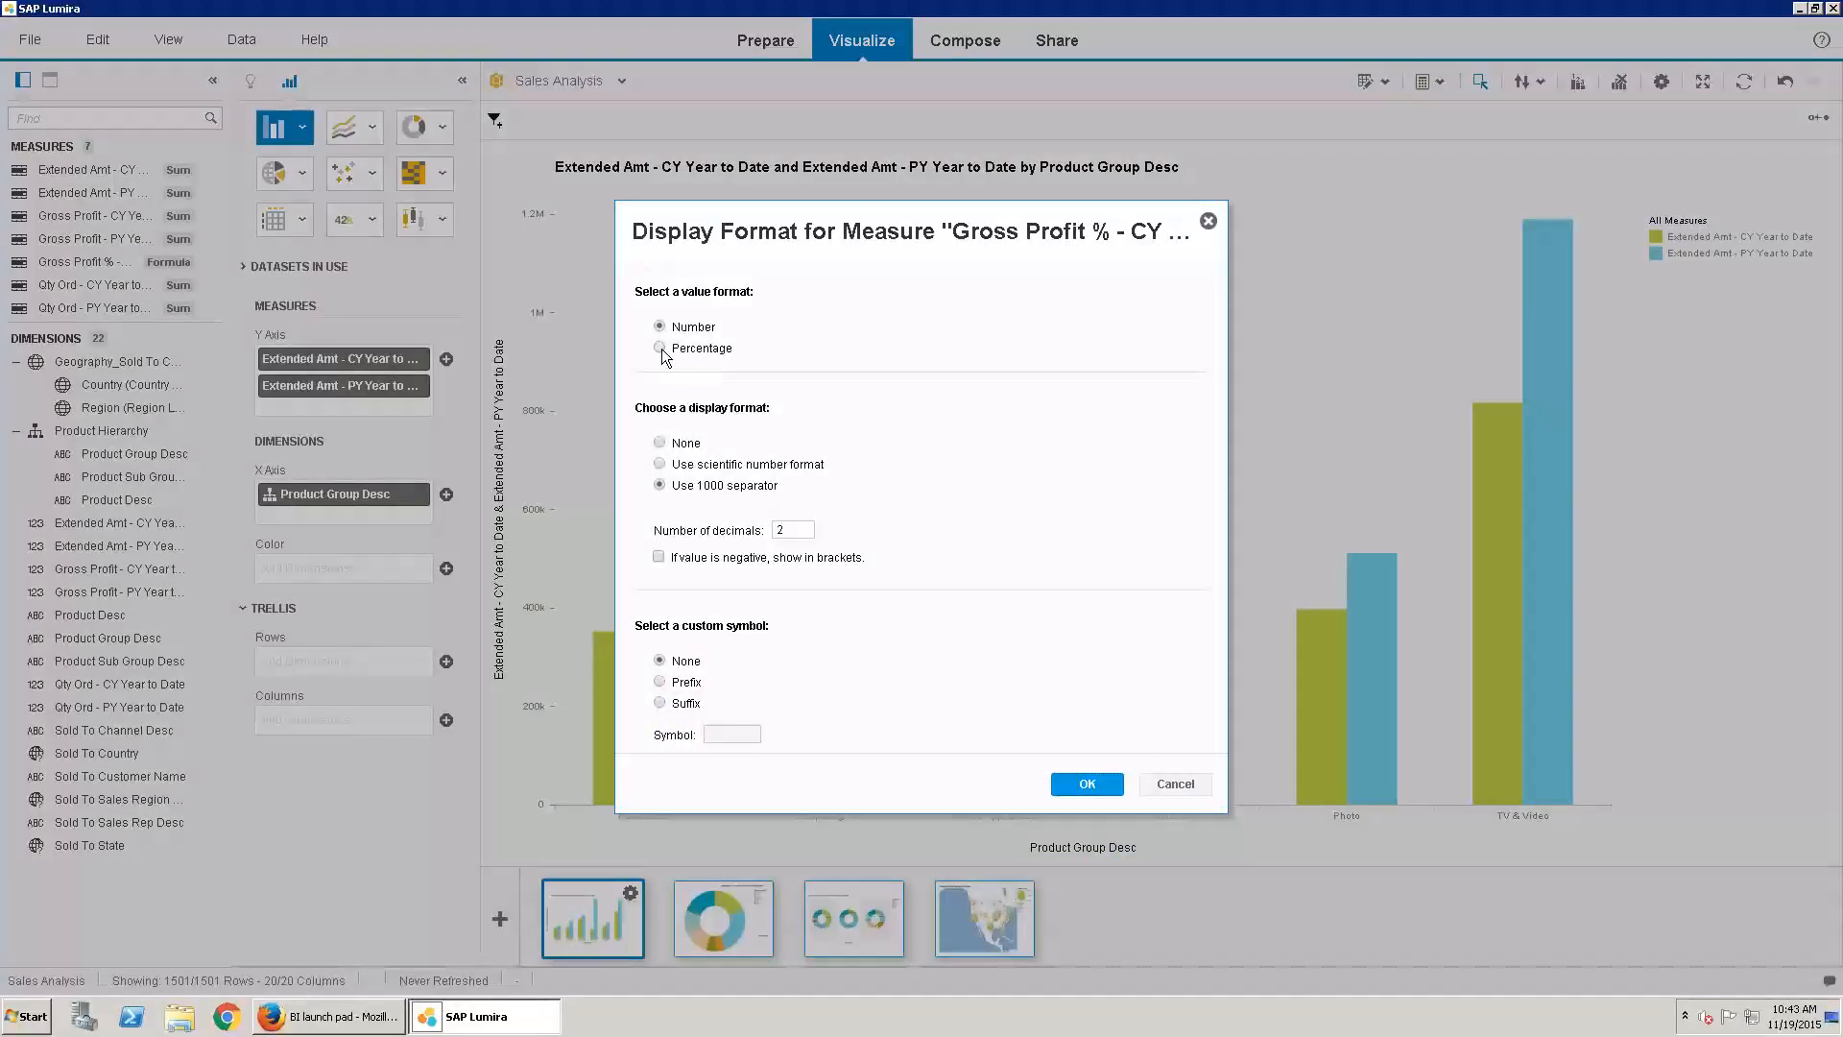
click(661, 350)
double_click(780, 530)
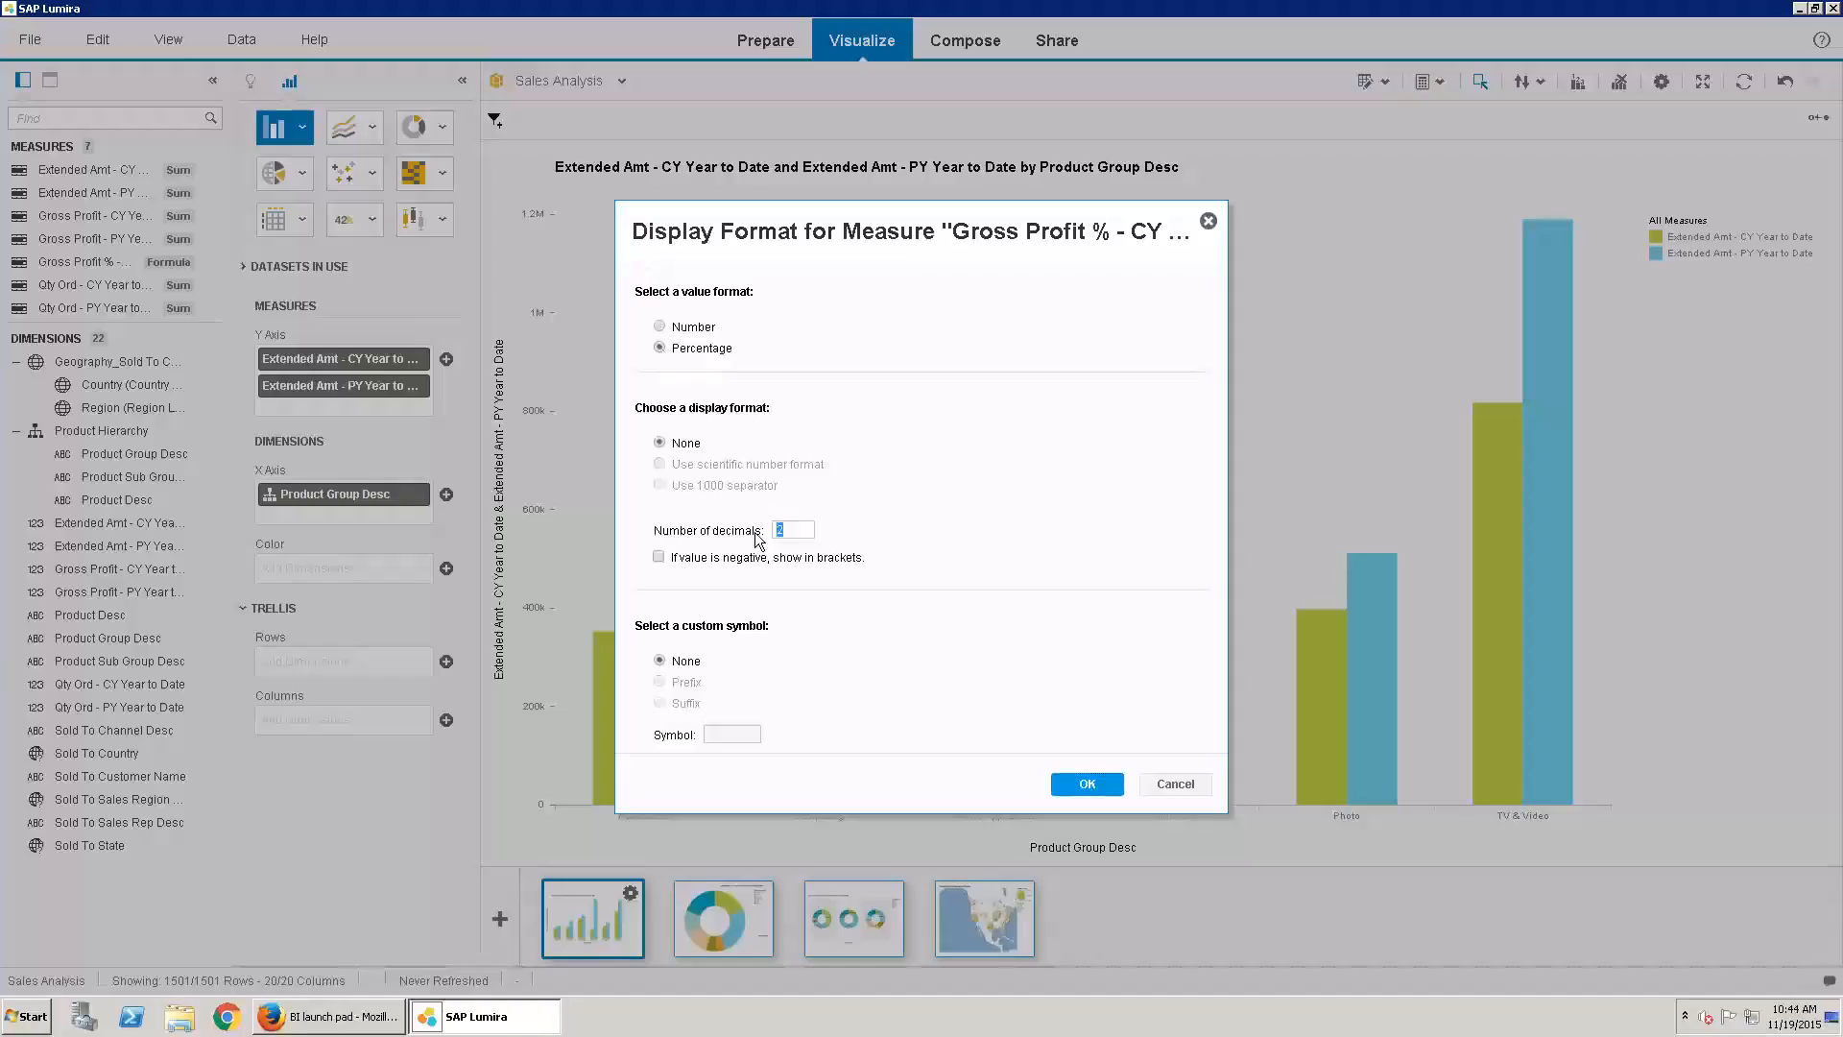
text(1)
click(1087, 782)
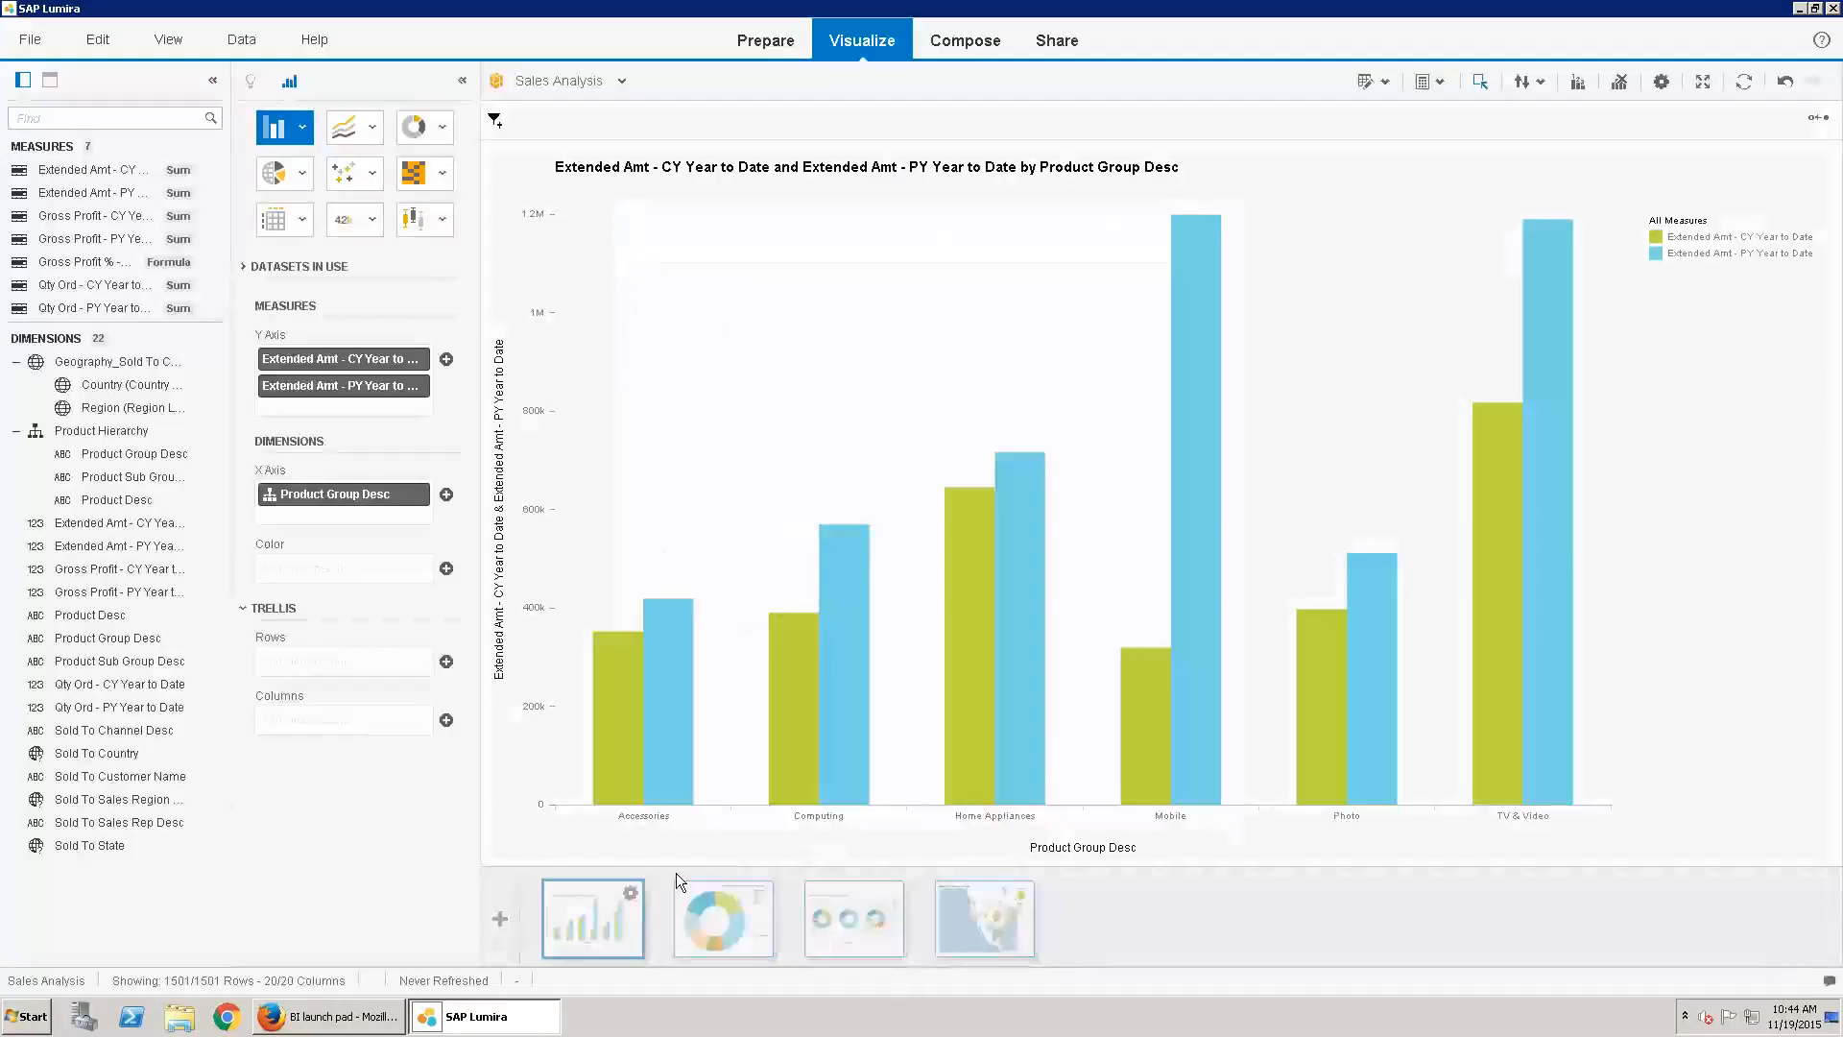
Add a new visualization and make it a Combined Column Line Chart with 2 Y-Axes
click(499, 918)
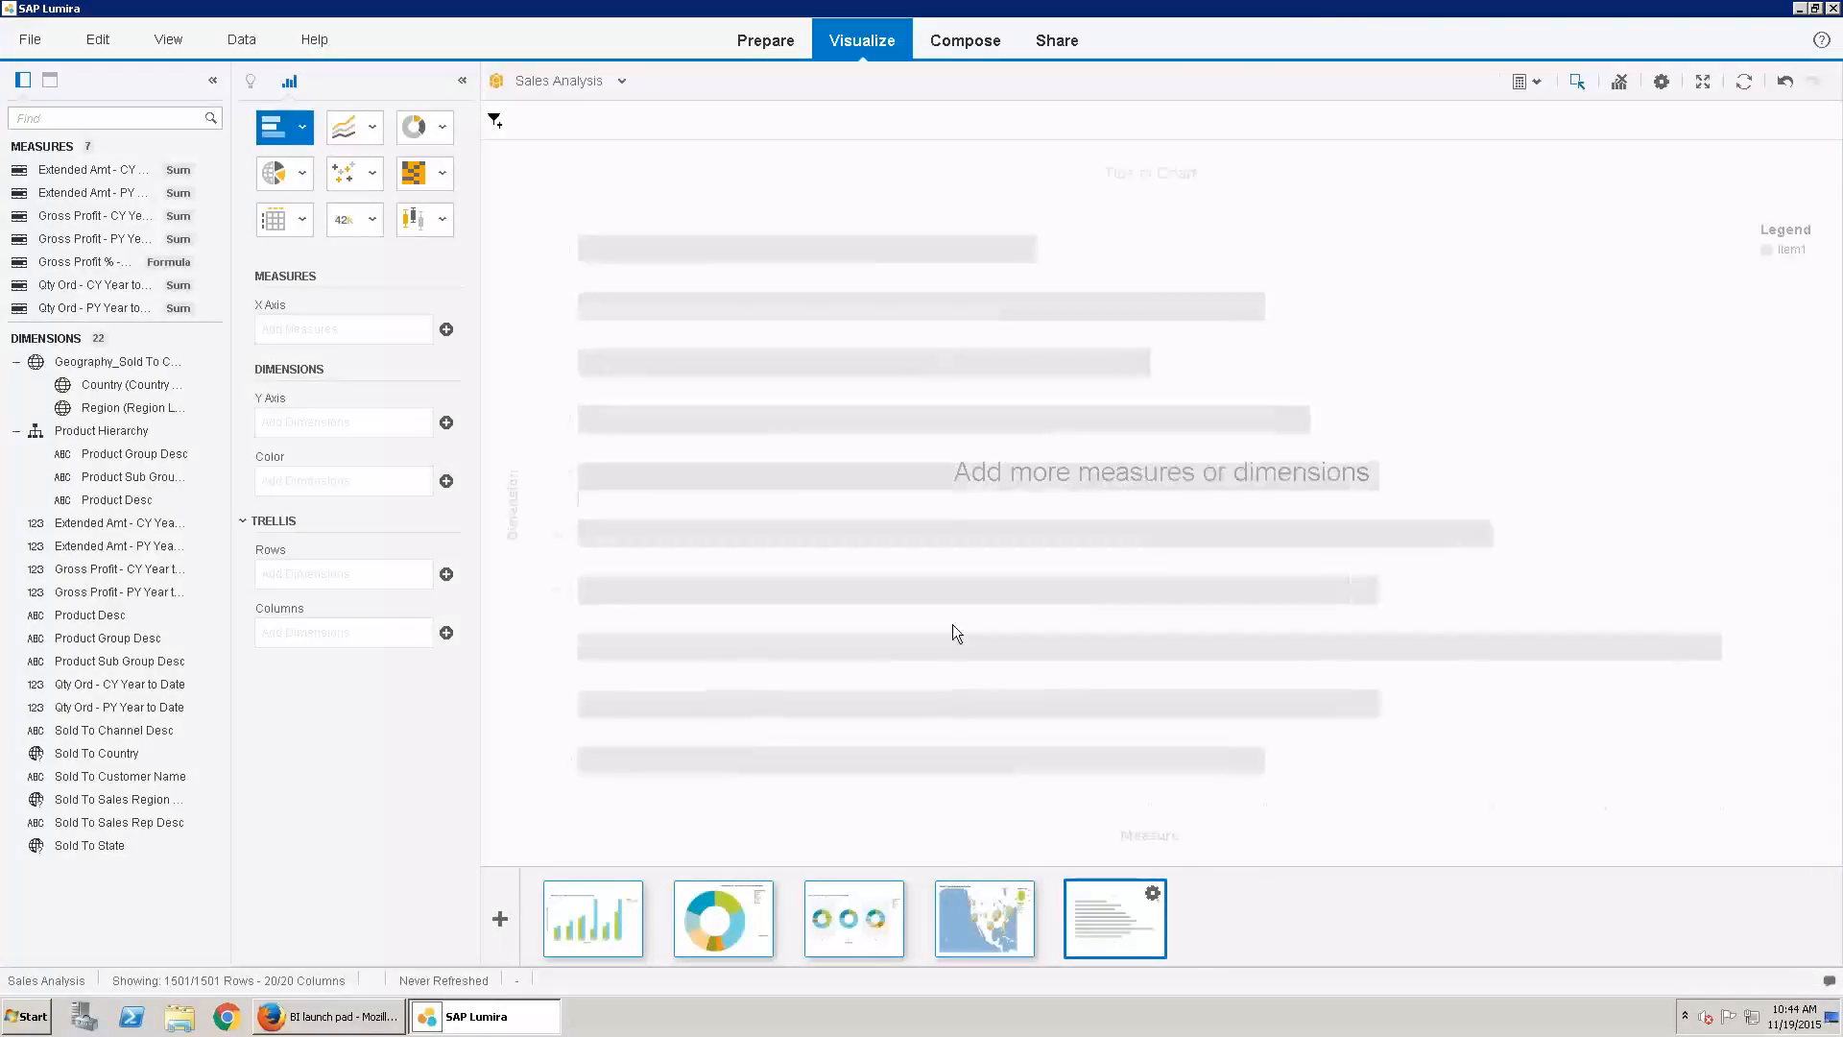
click(375, 127)
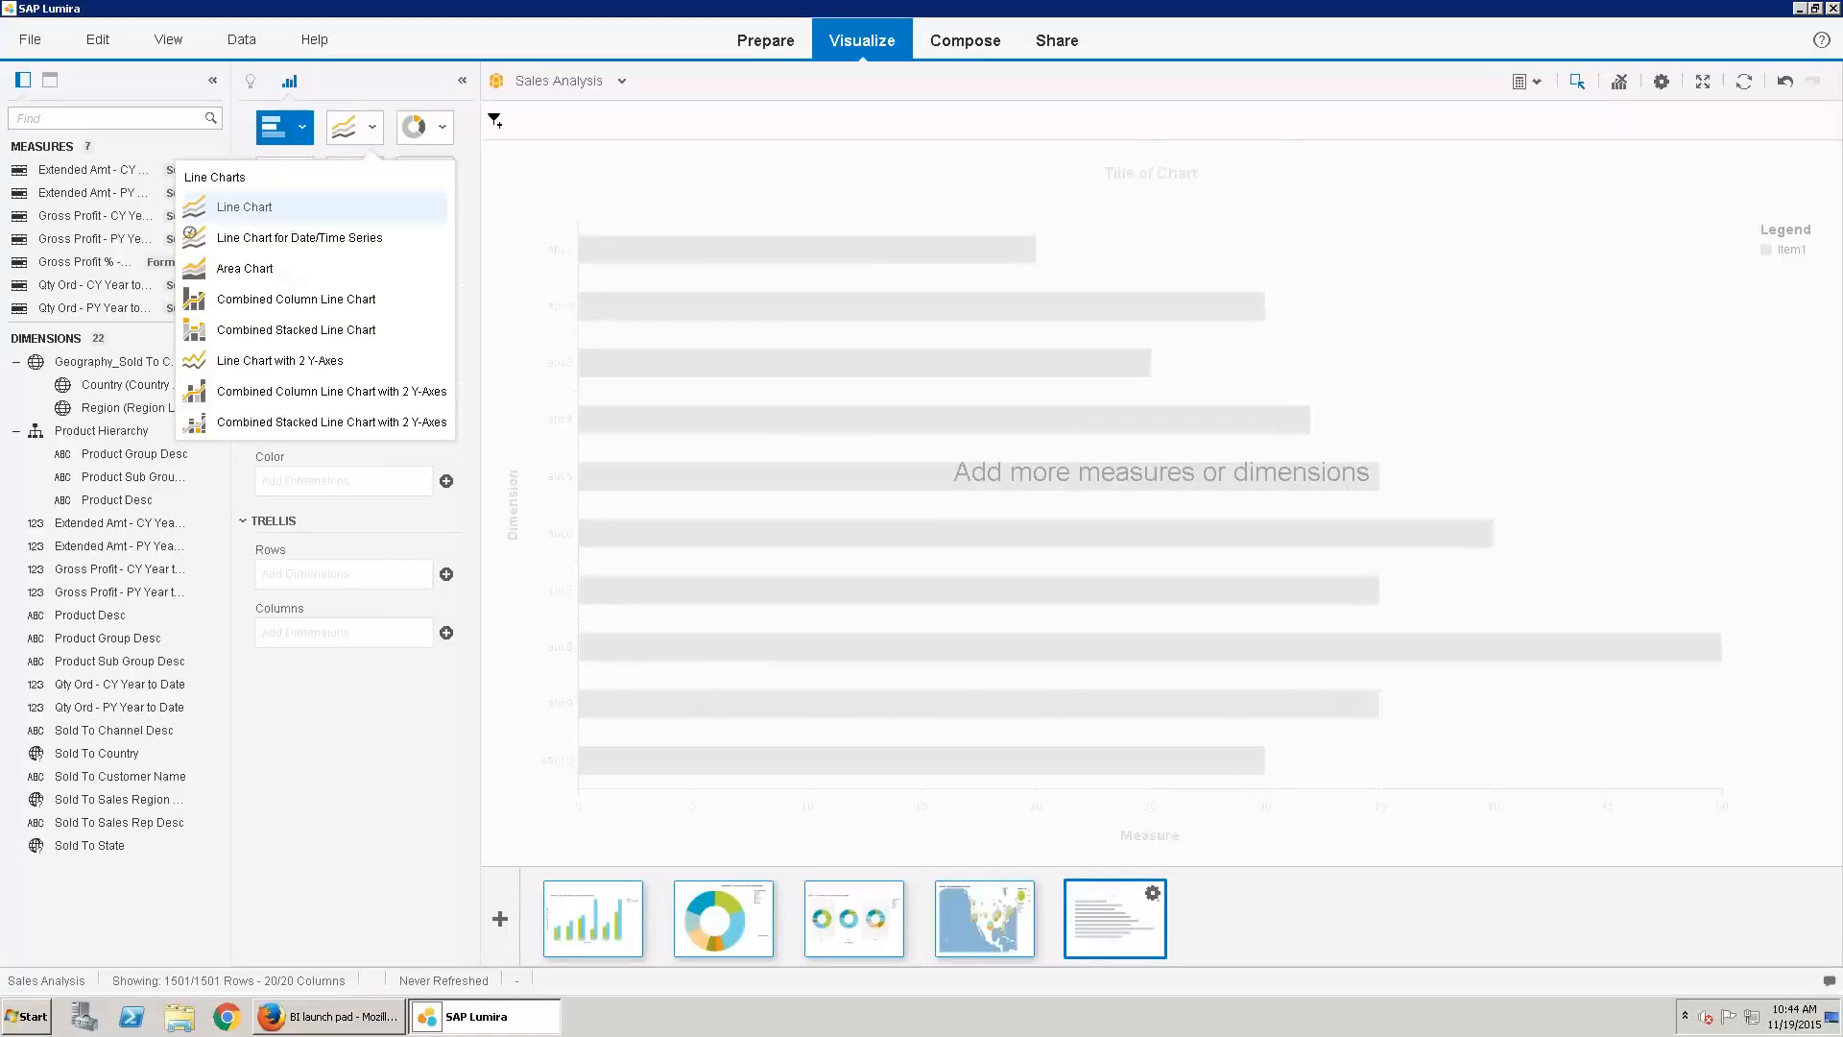
click(282, 305)
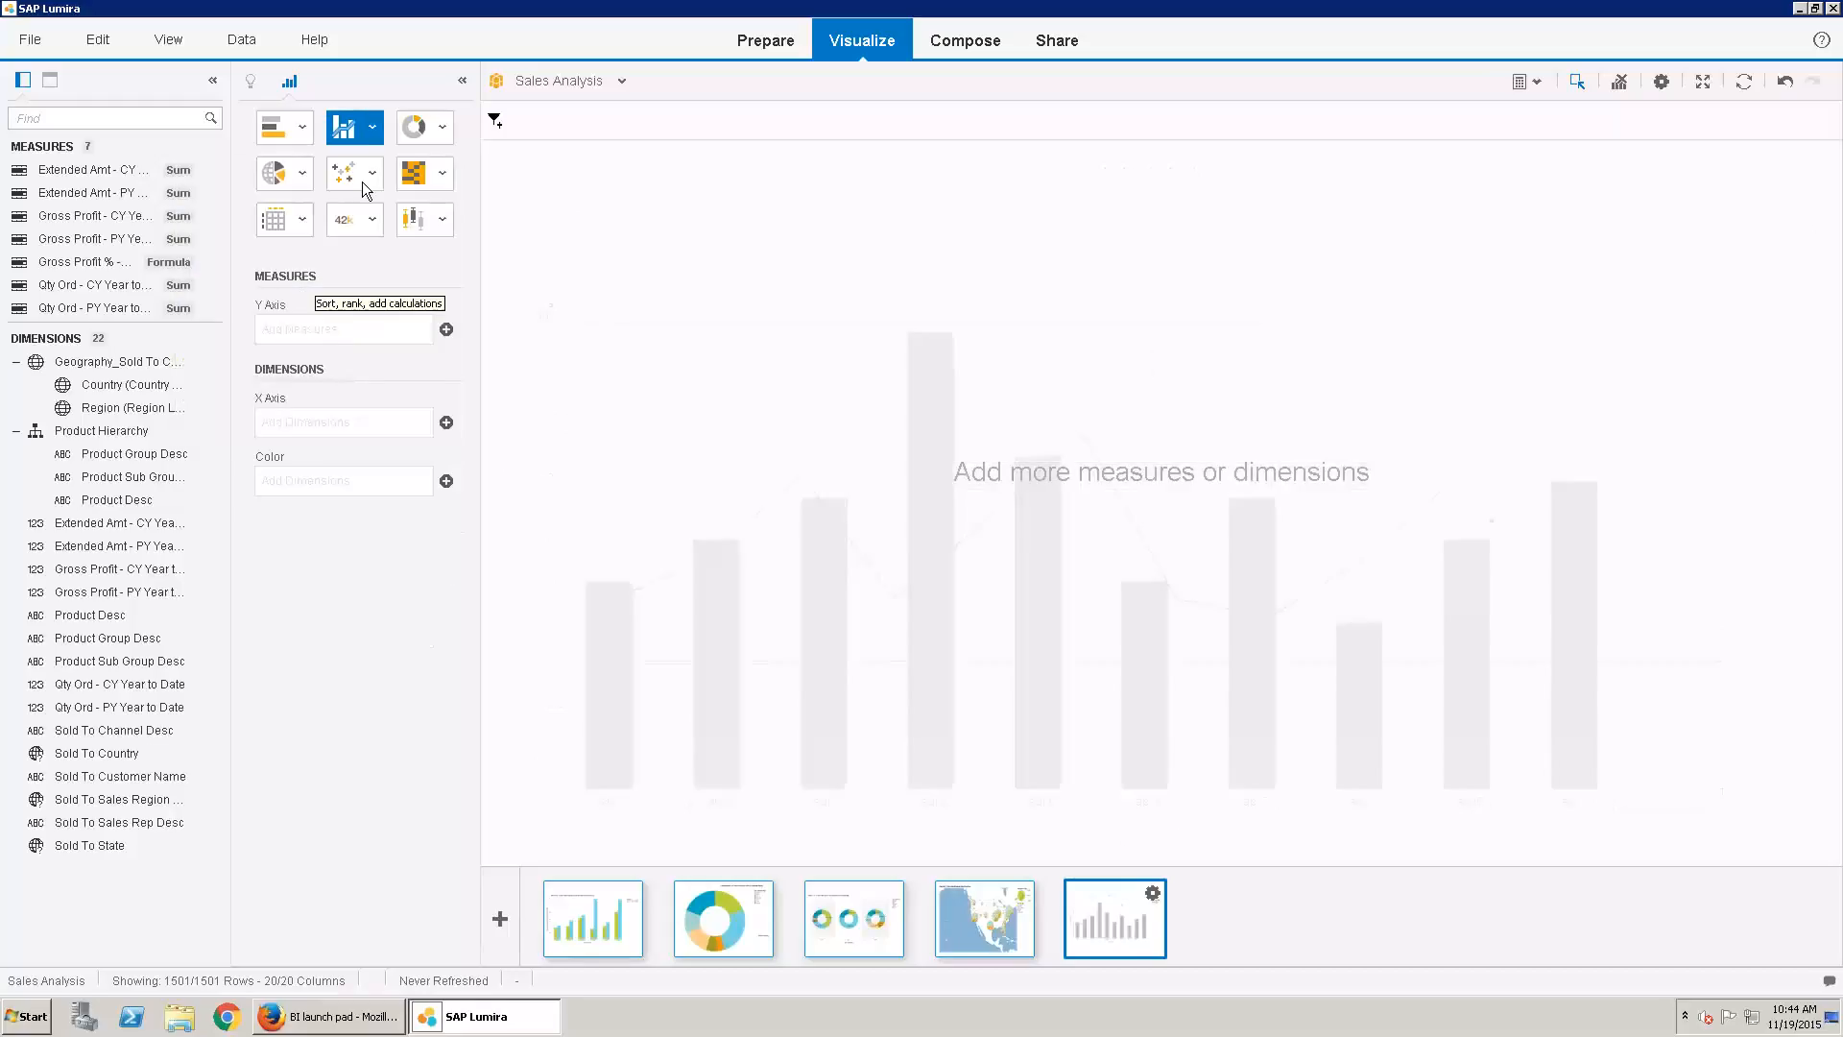
click(374, 128)
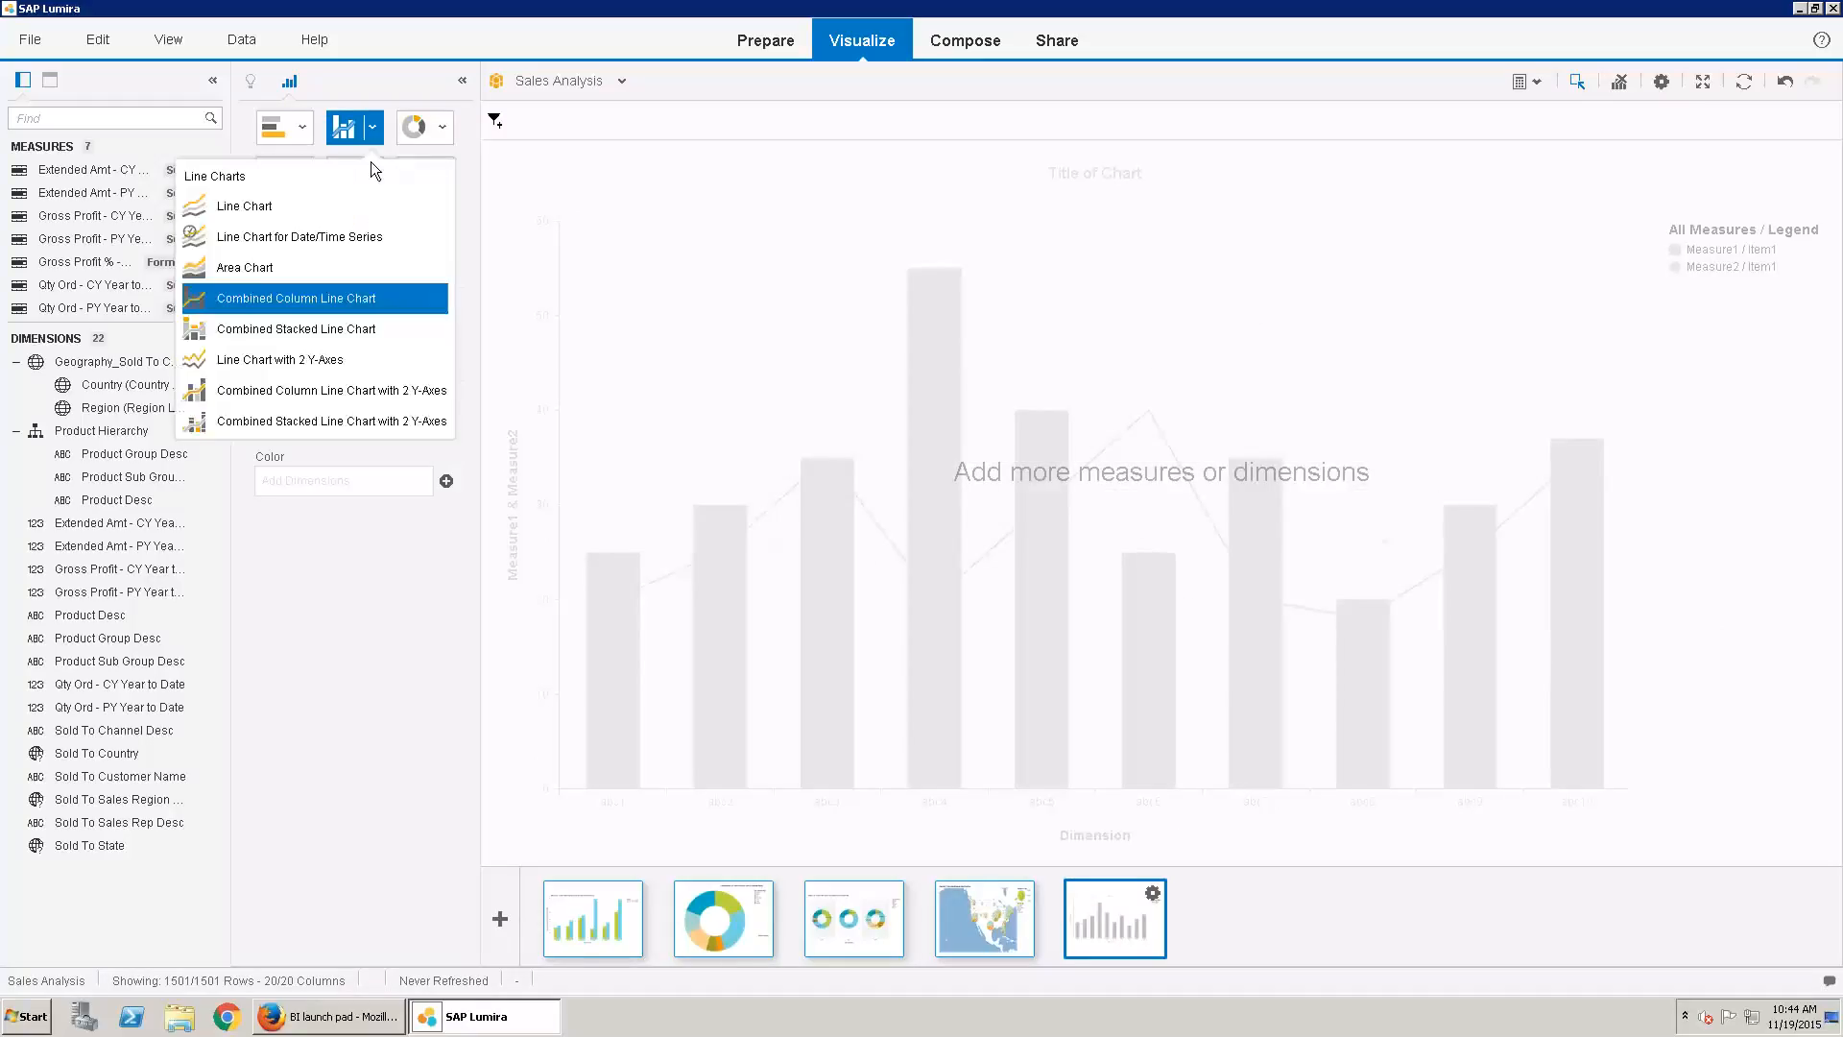
click(322, 391)
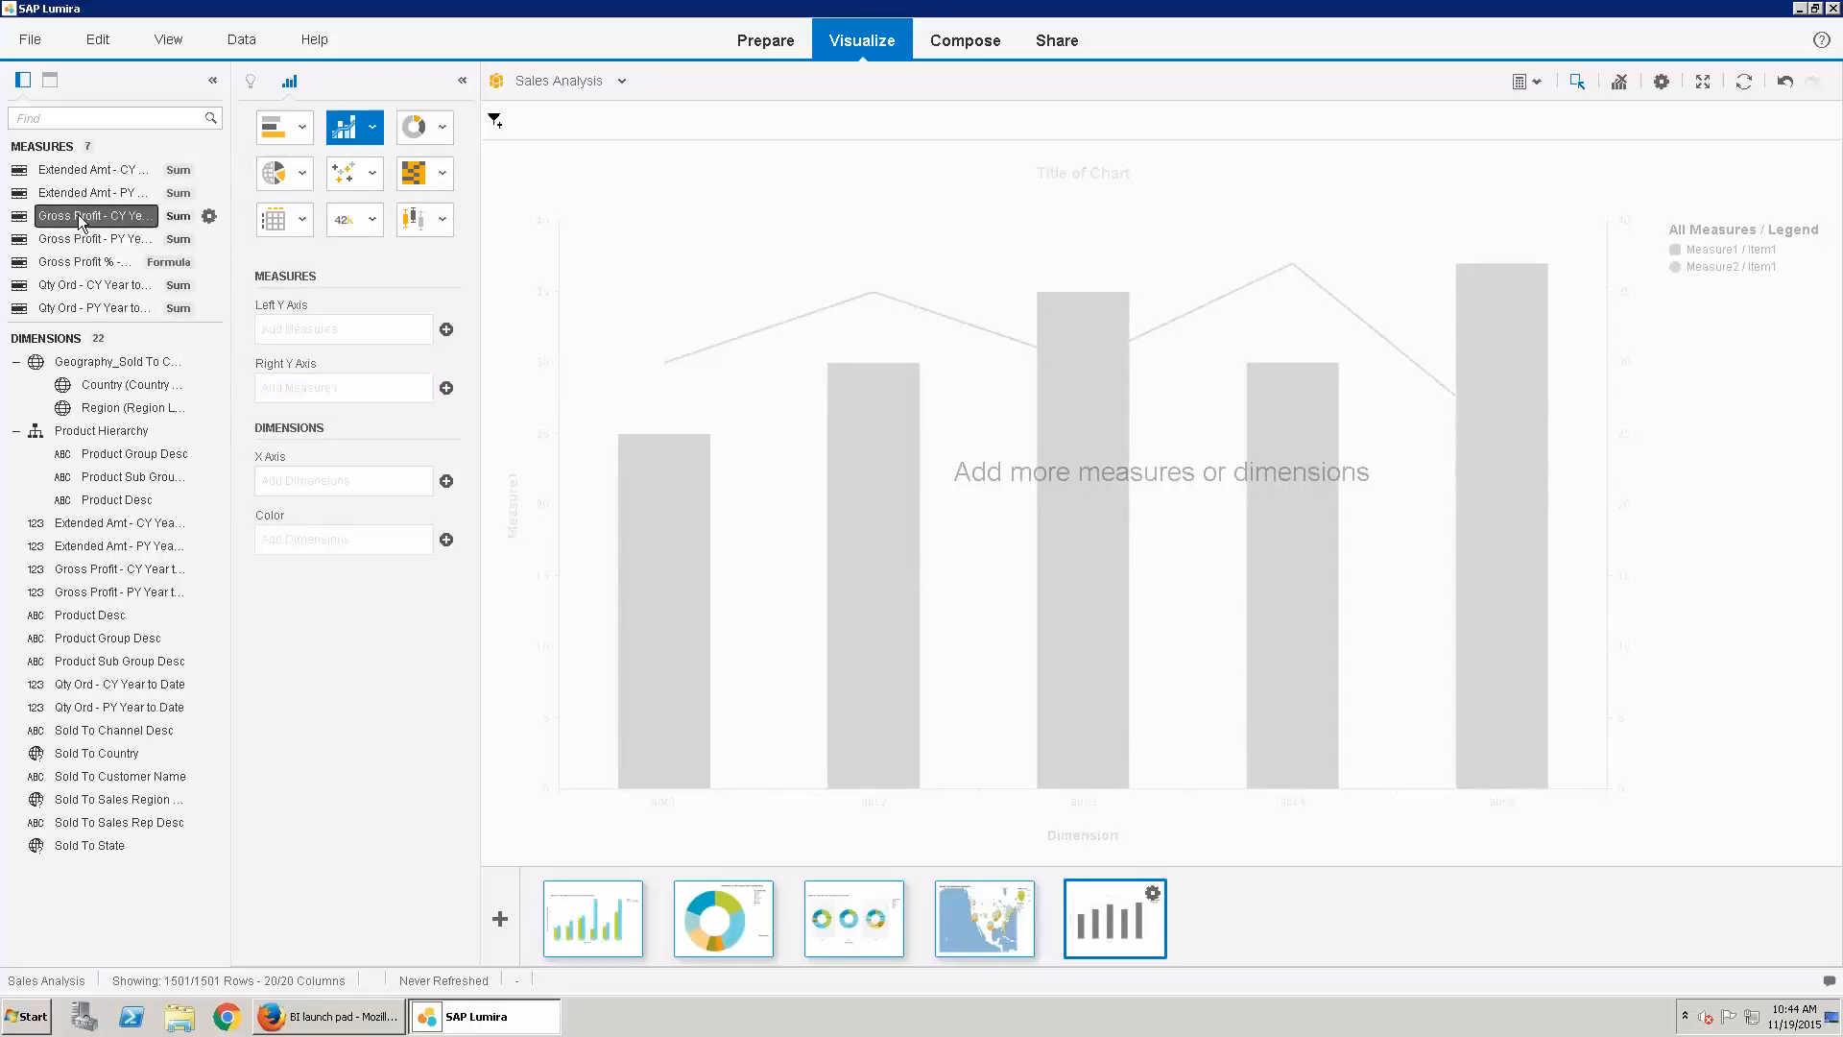
Chart Gross Profit - CY Year to Date on the left Y axis and Gross Profit % - CY YTD on the right by Sold To Sales Rep Desc
drag(72, 219, 614, 434)
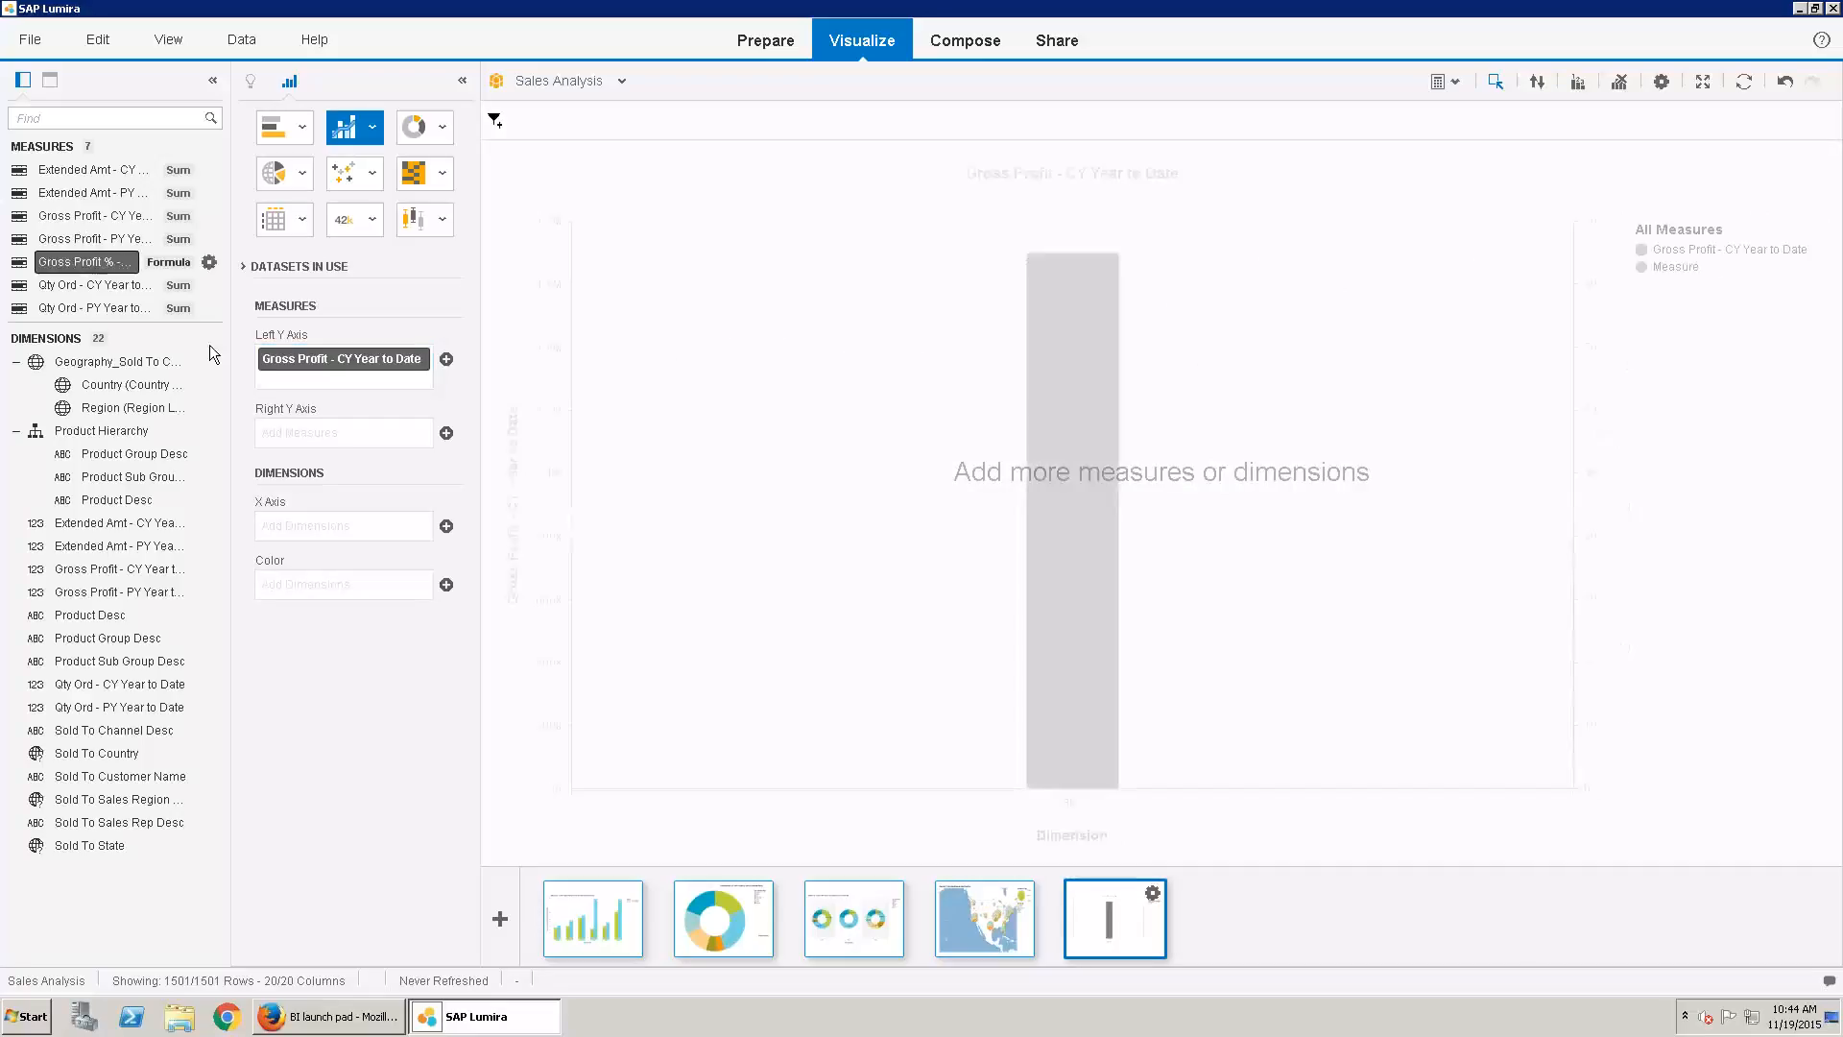
drag(96, 262, 339, 443)
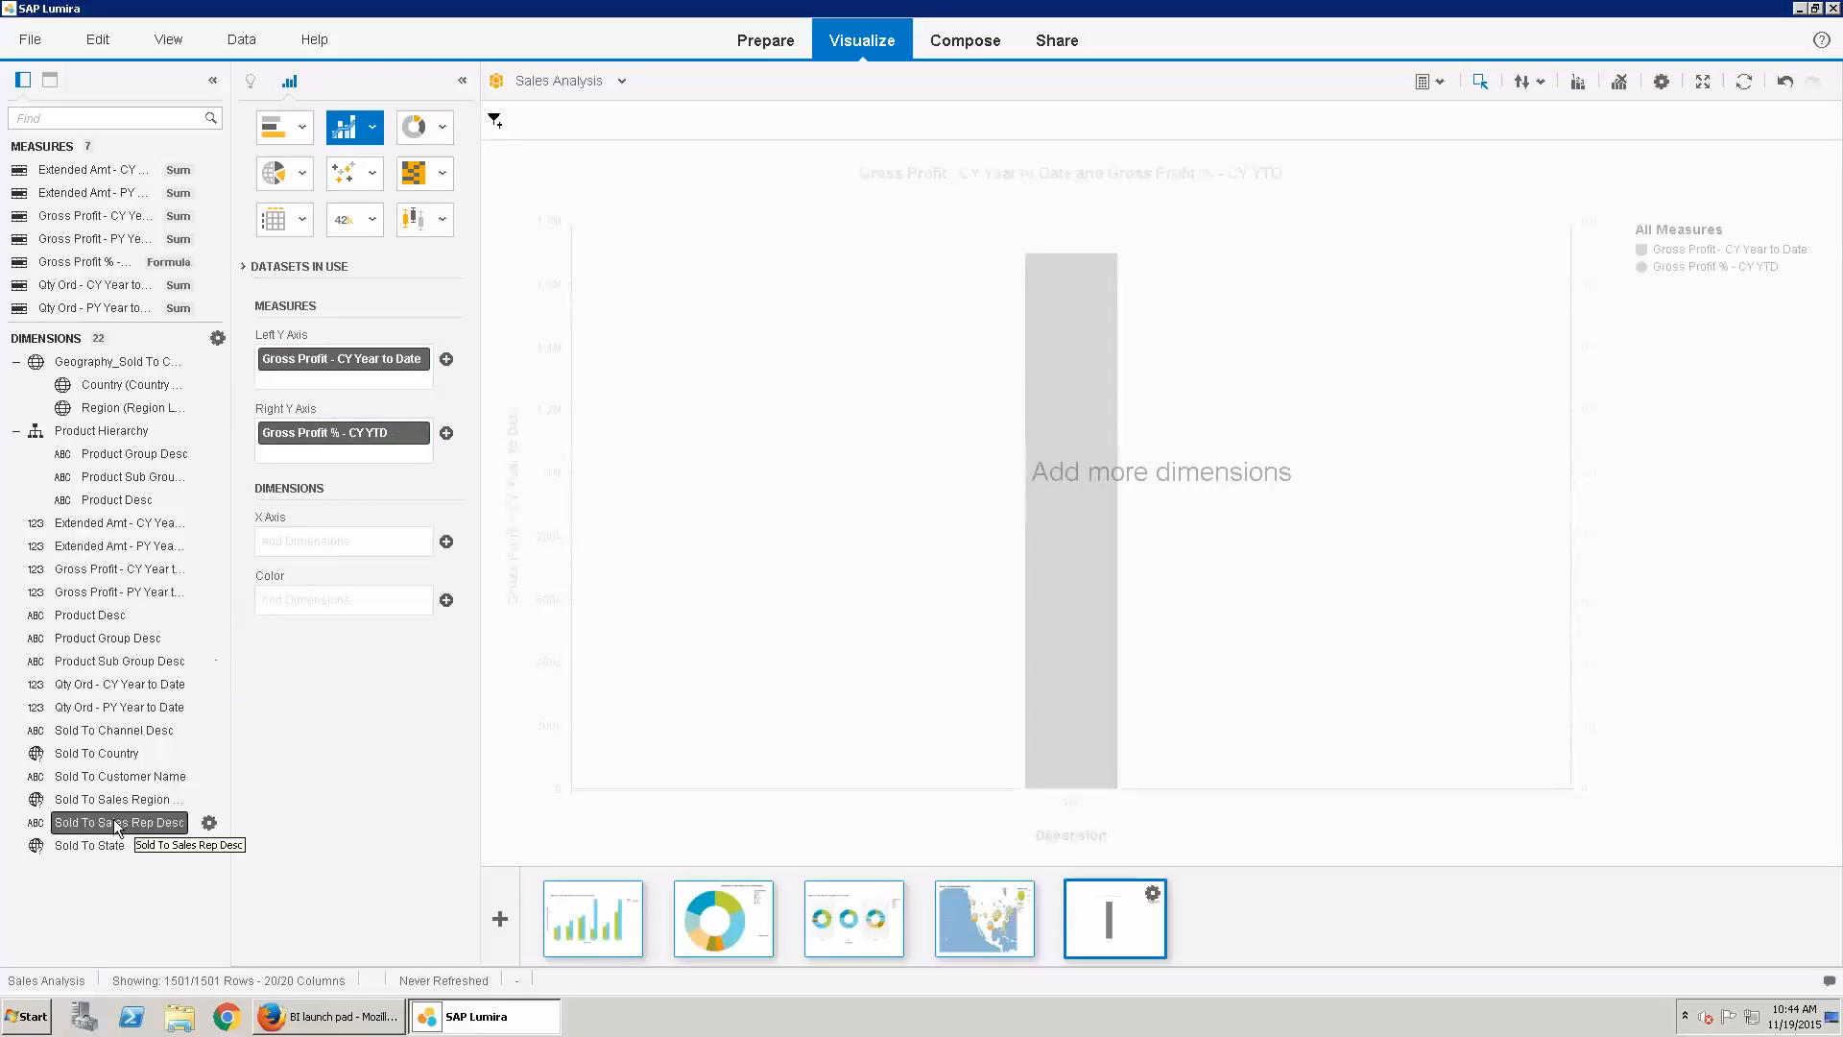
drag(146, 822, 848, 617)
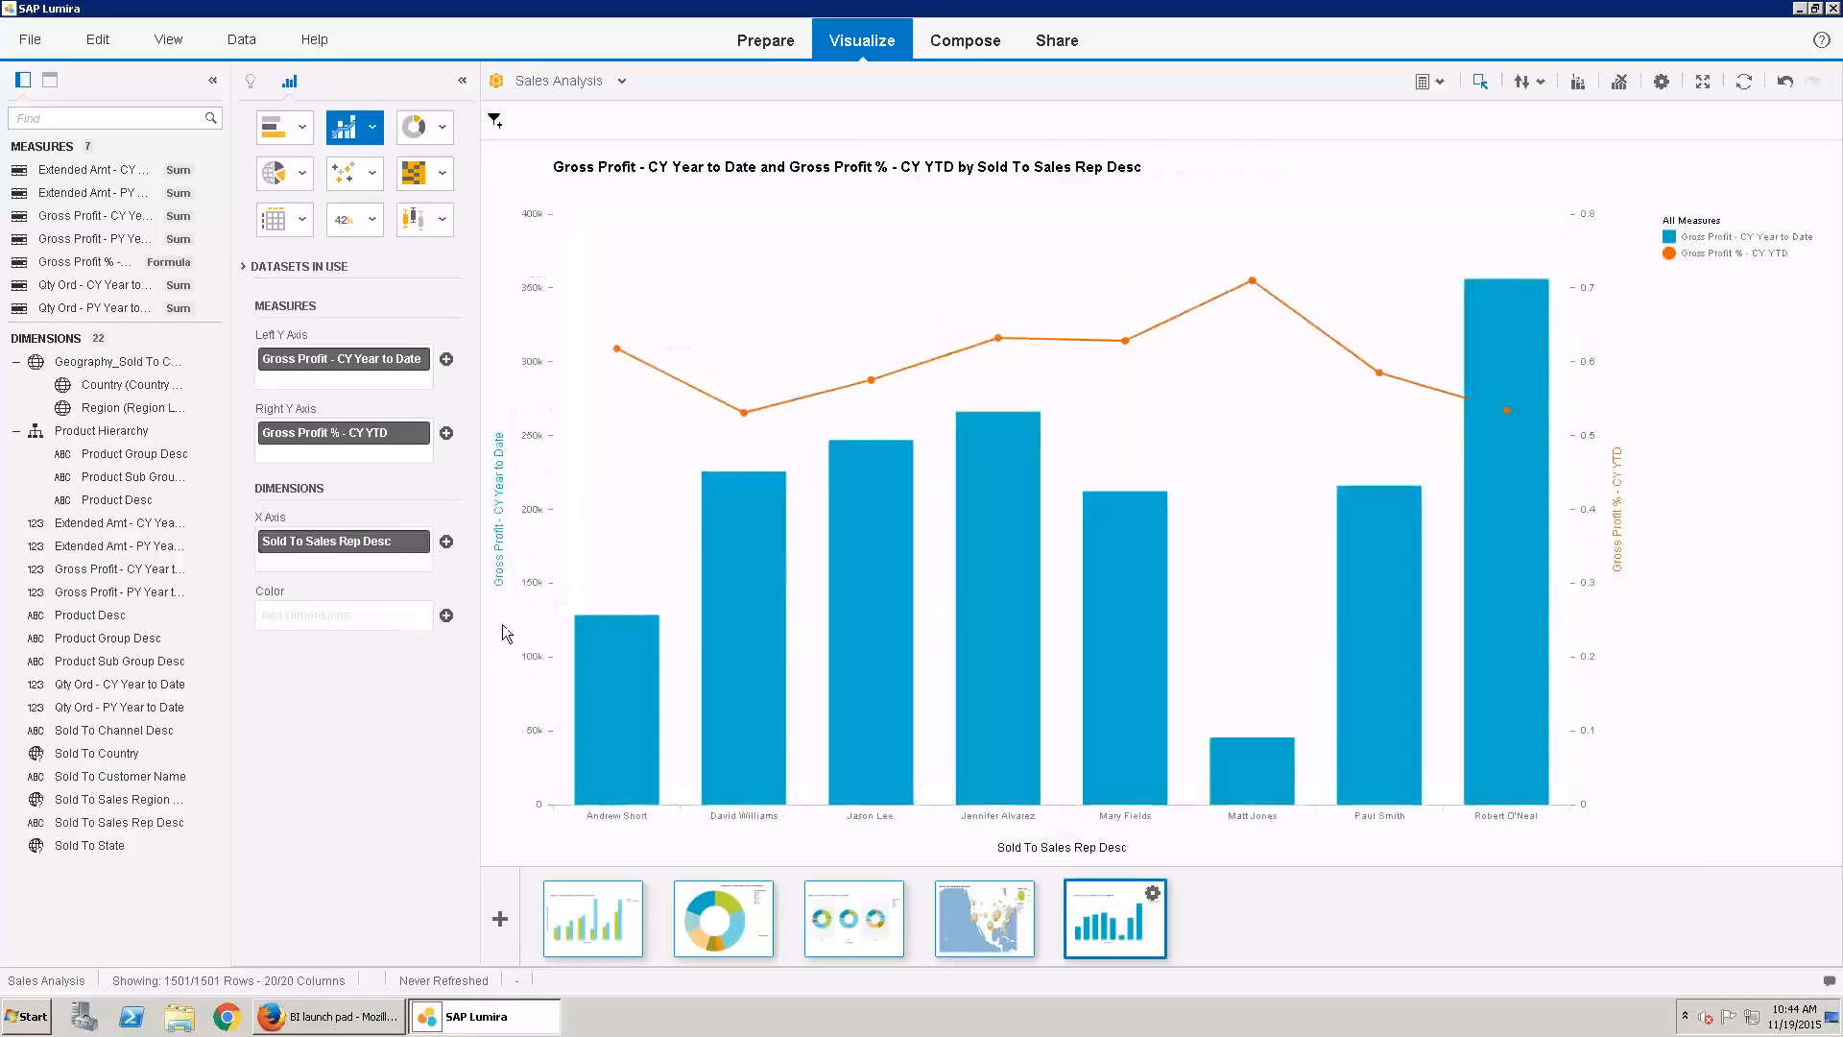
Show data labels on the combined gross profit chart and inspect the sales reps' values
right_click(745, 415)
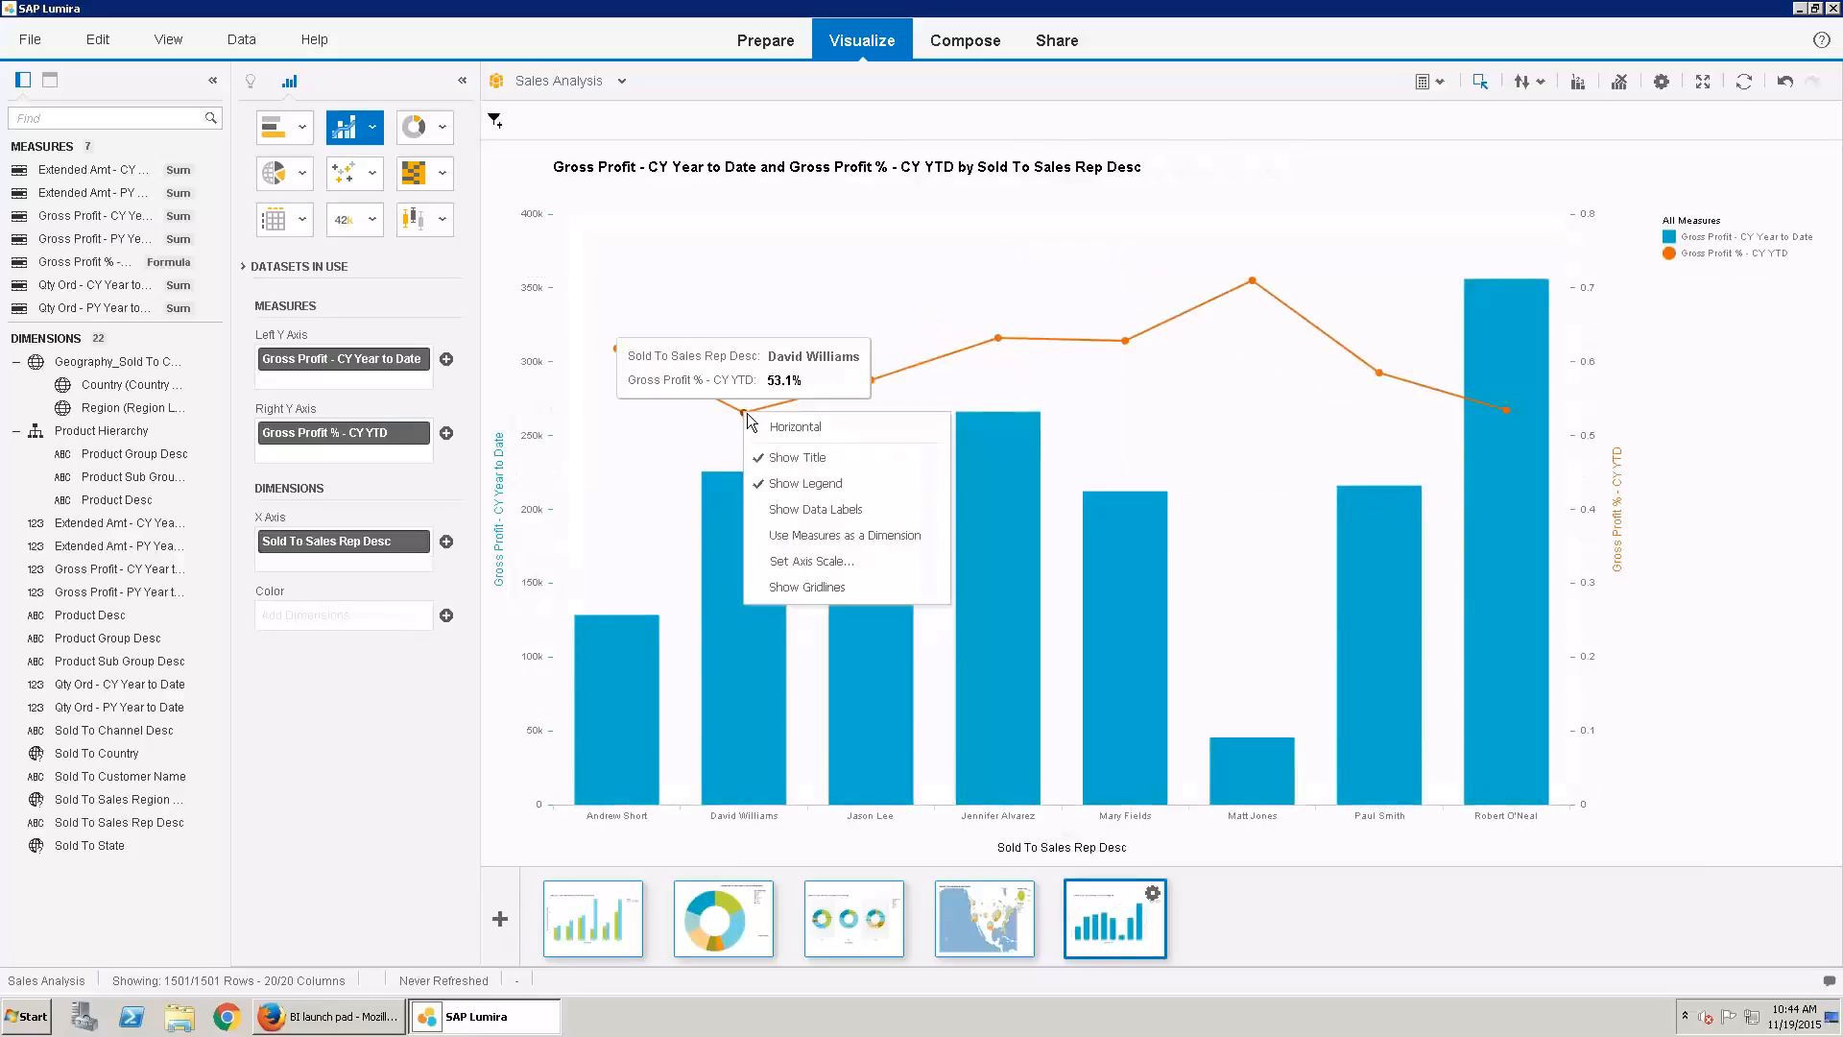
click(811, 510)
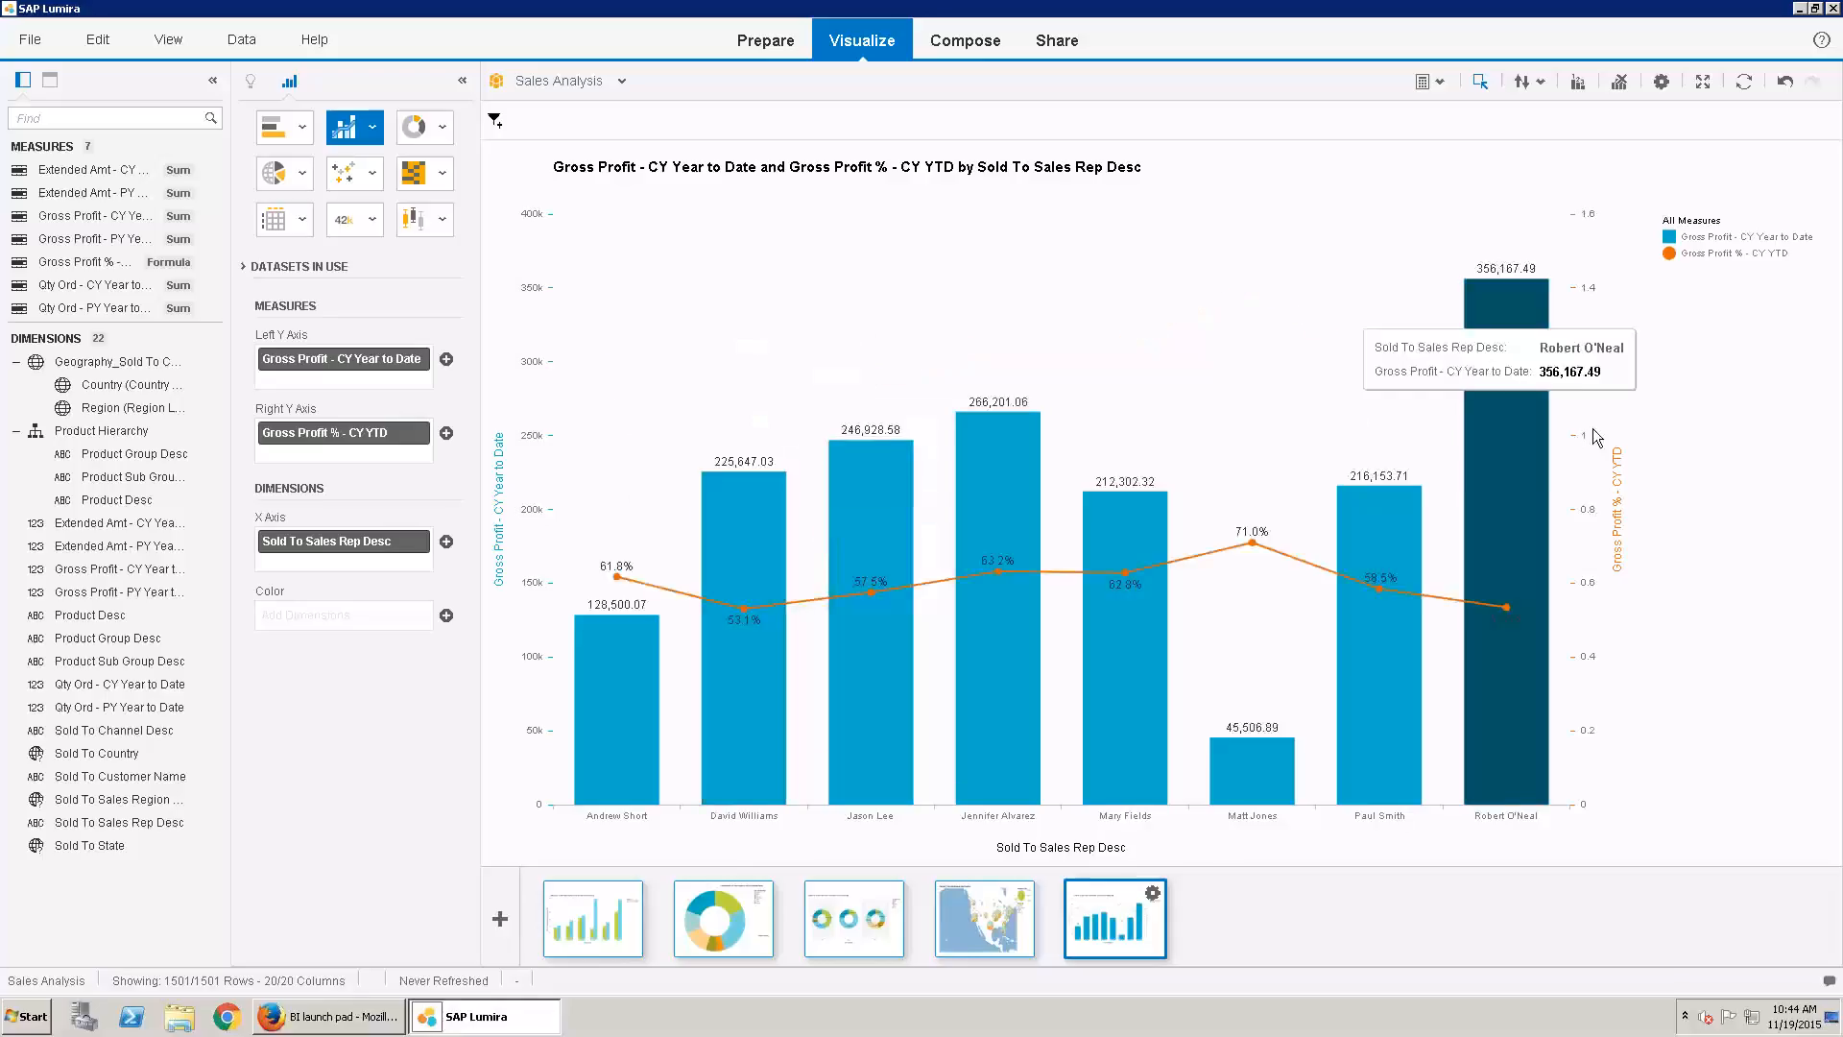
mouse_move(713, 501)
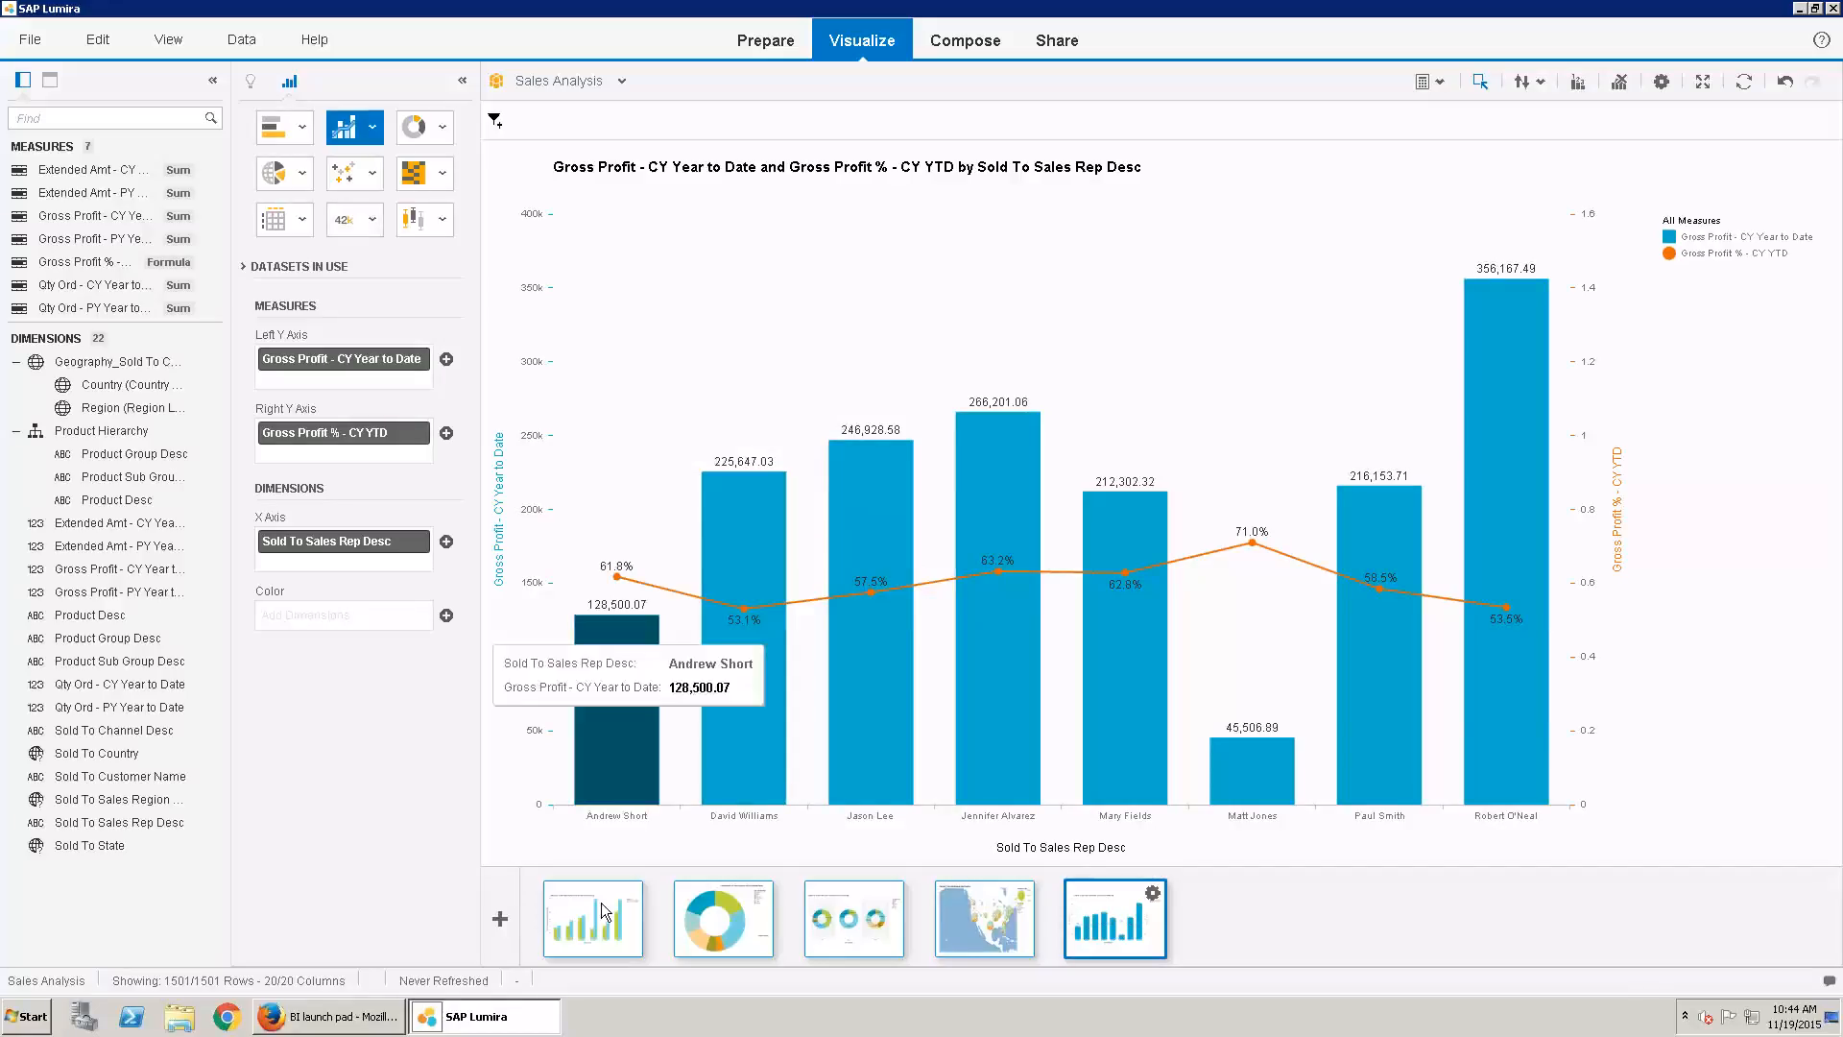
Add a new Numeric Point visualization for Extended Amt - CY Year to Date
click(499, 919)
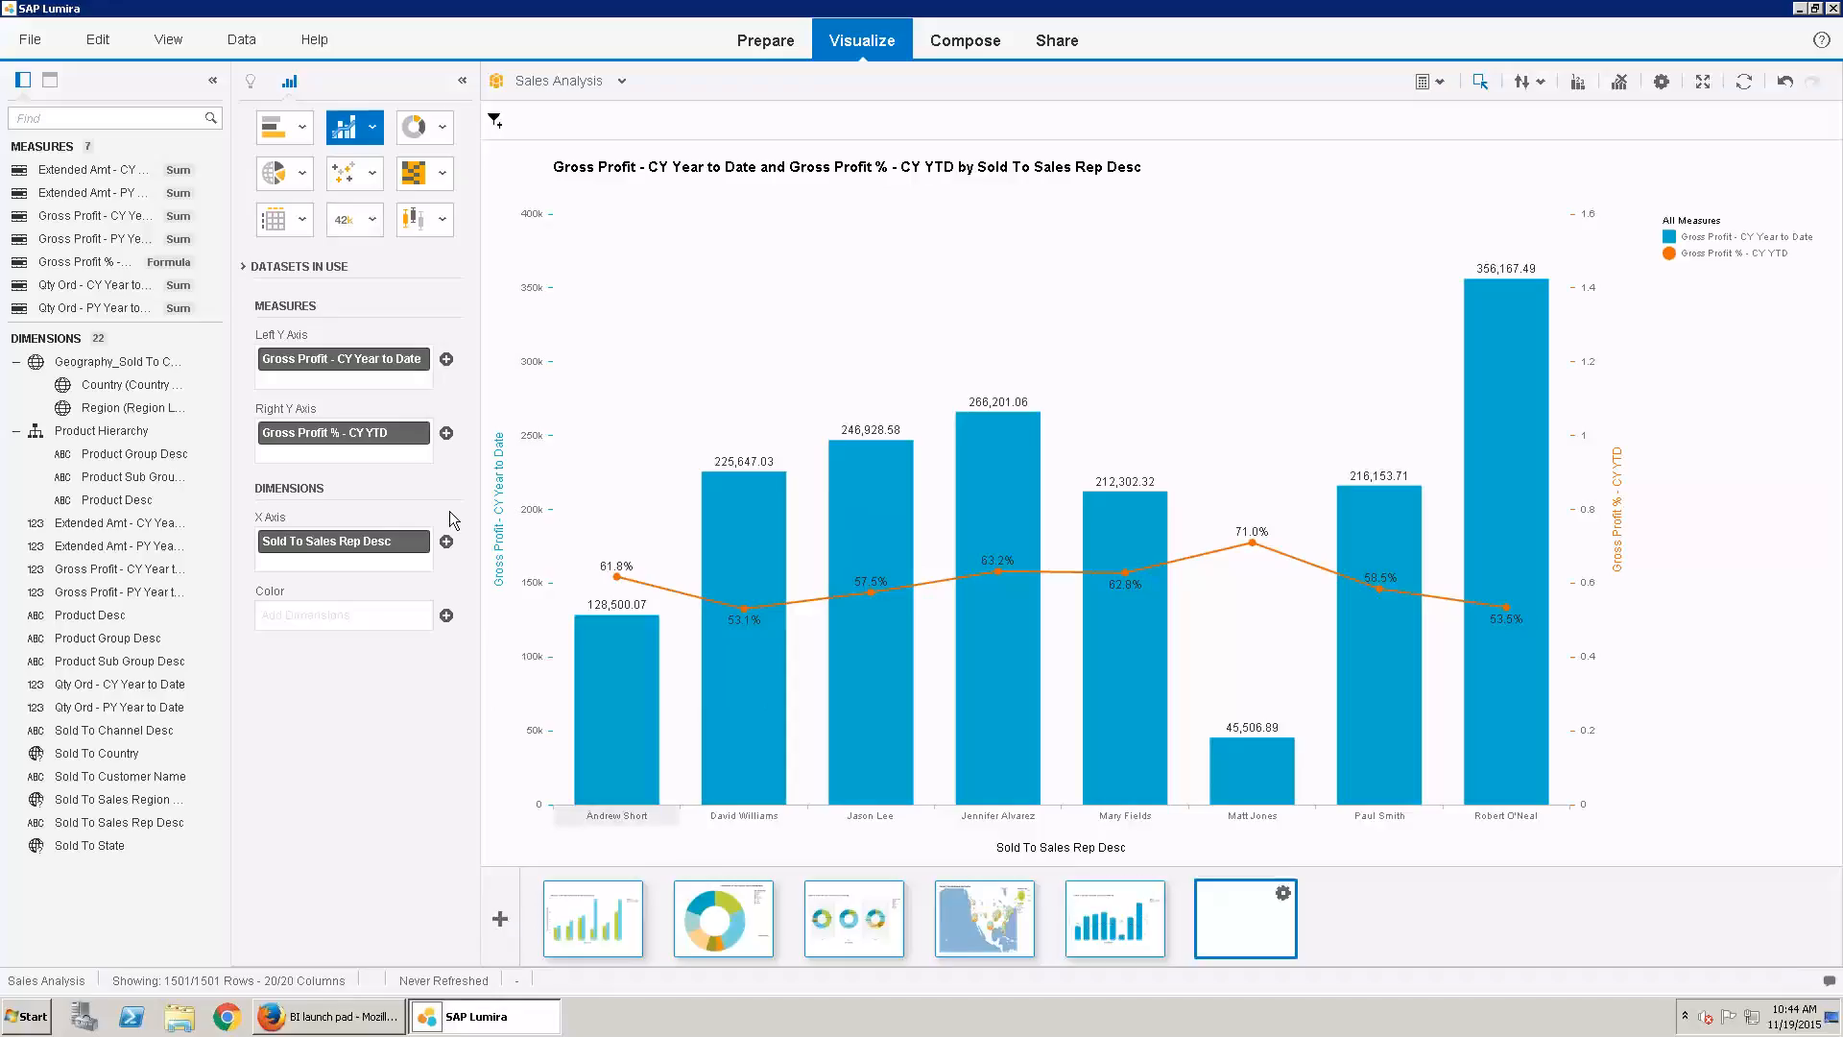
click(371, 218)
click(342, 302)
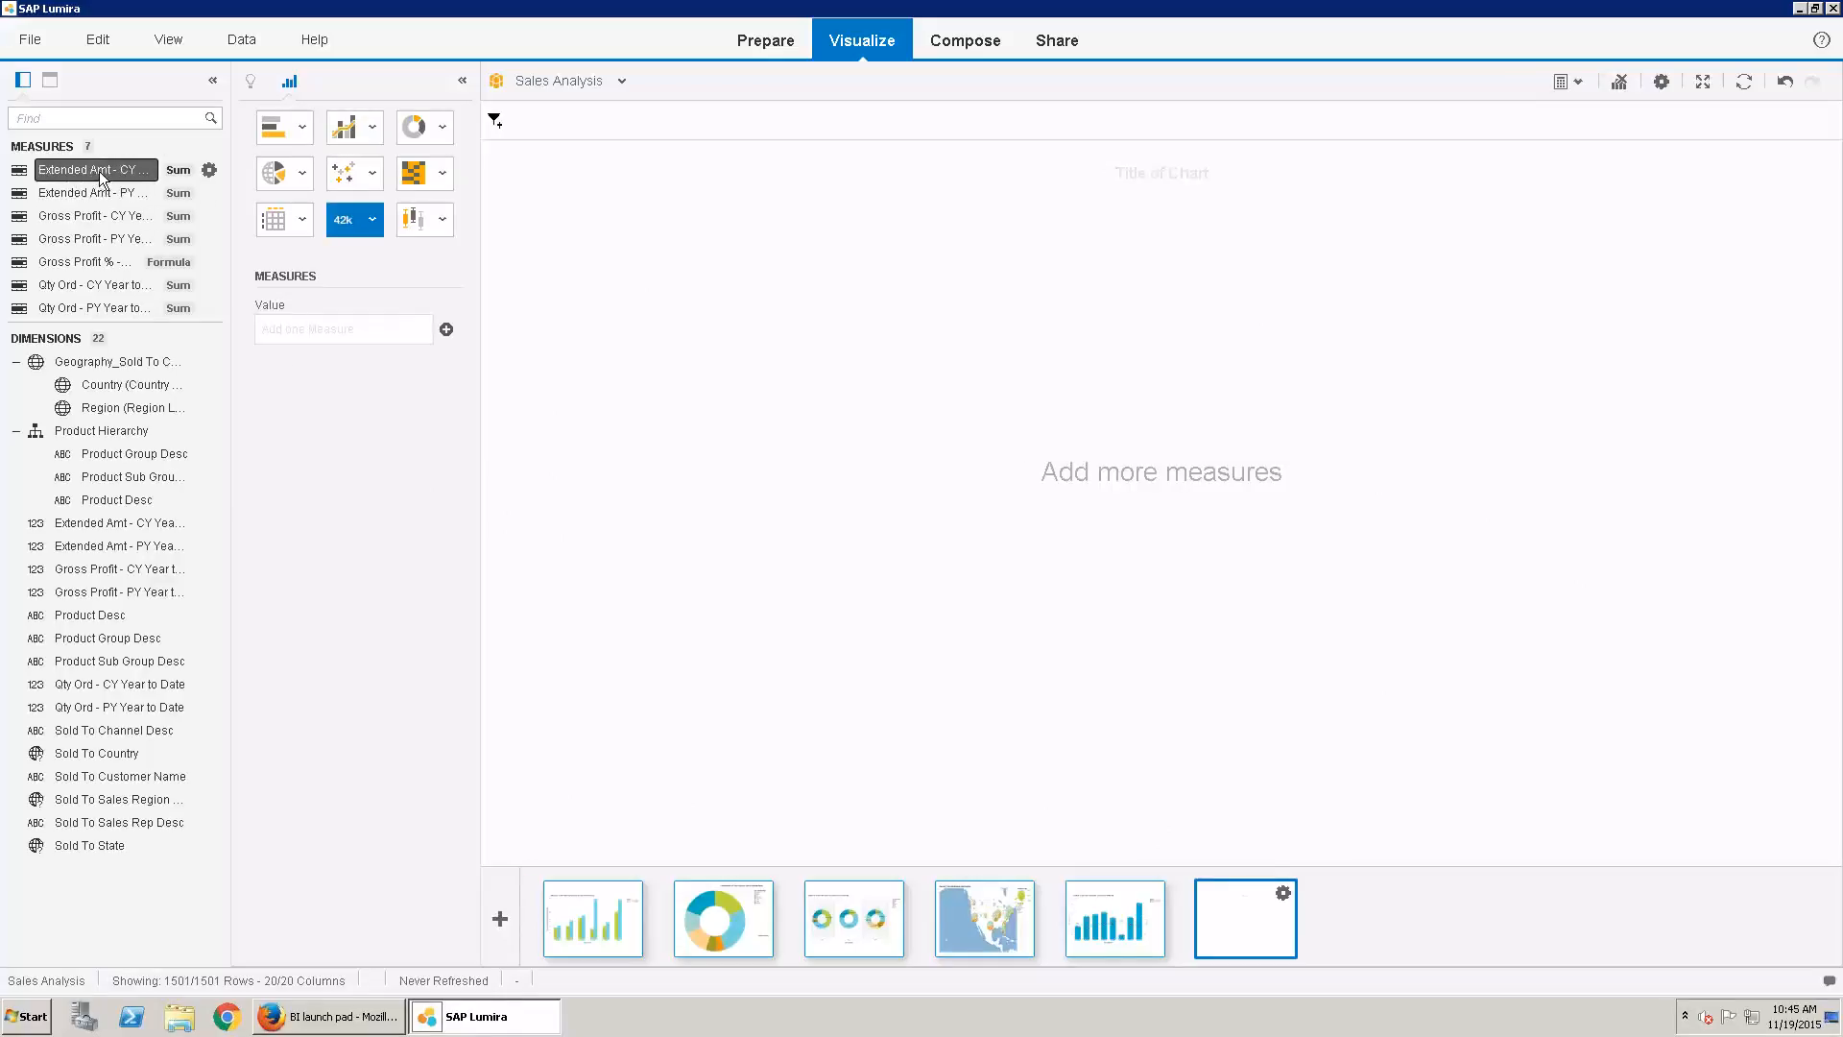
drag(104, 178, 923, 439)
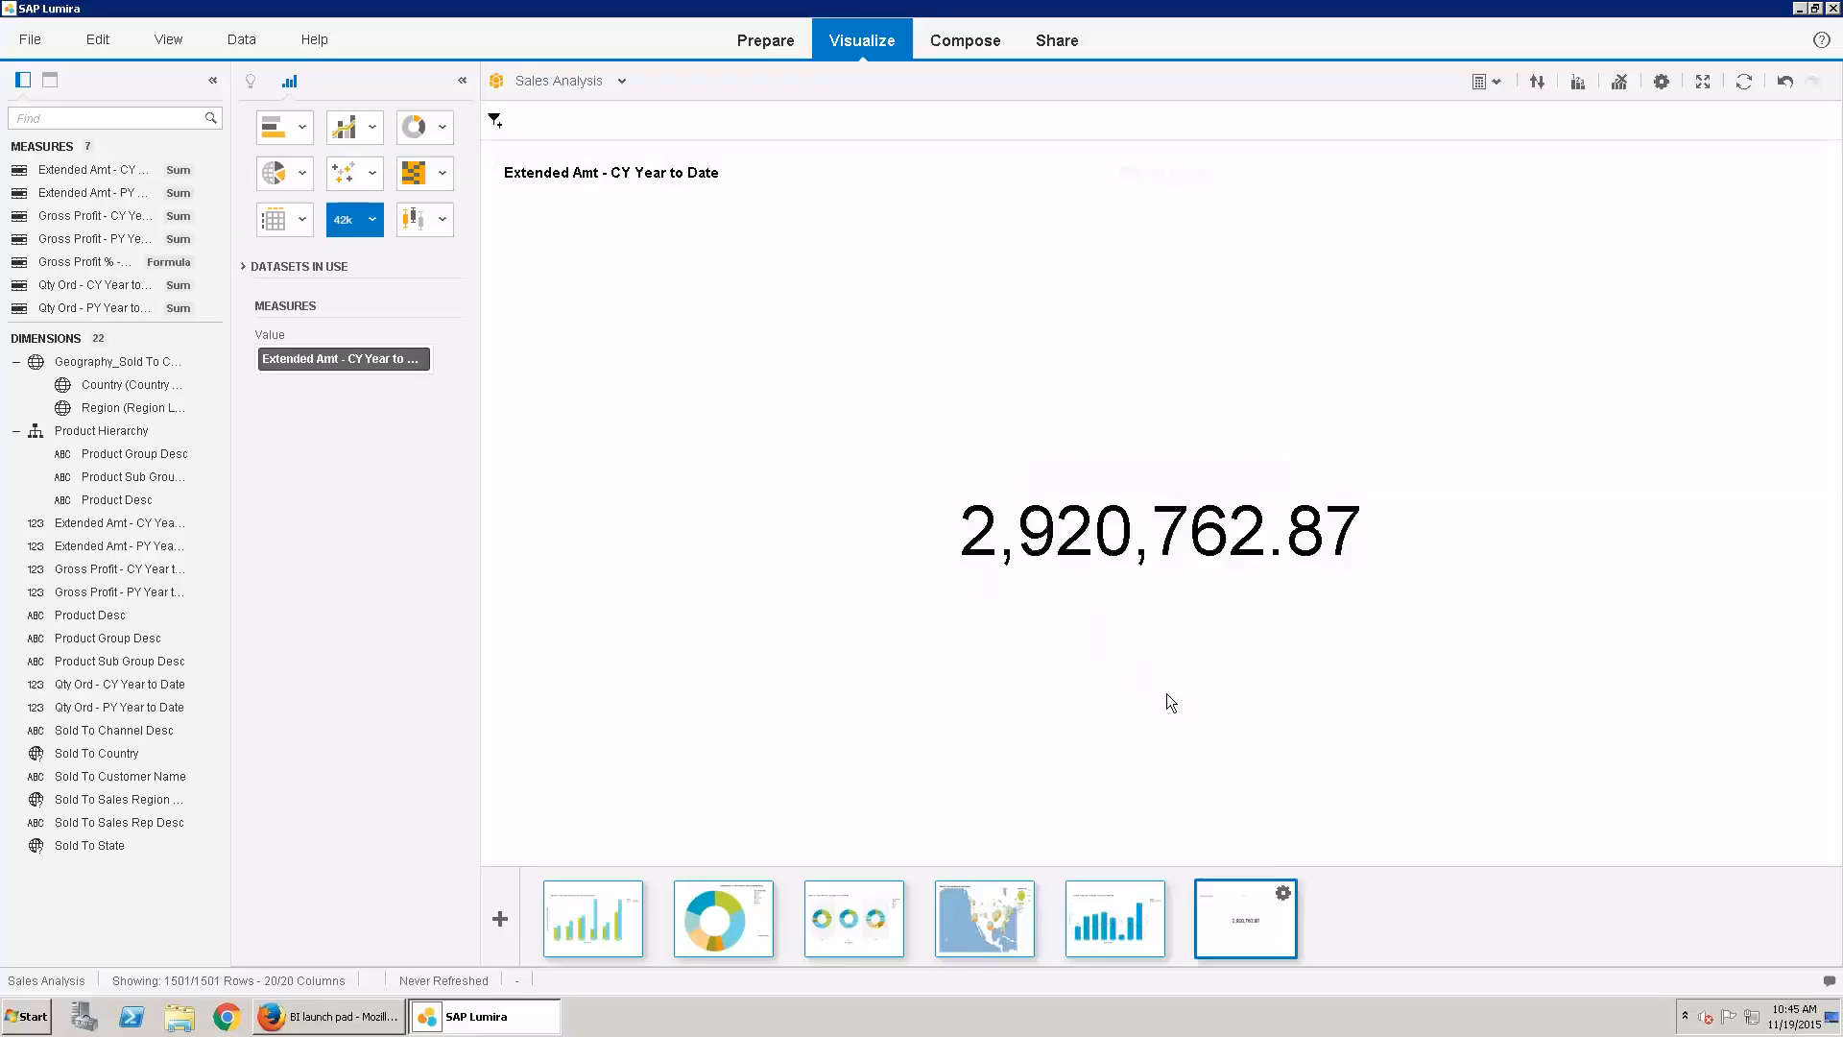
Duplicate the Extended Amt numeric point and replace the copy's measure with Gross Profit - CY Year to Date
click(1284, 893)
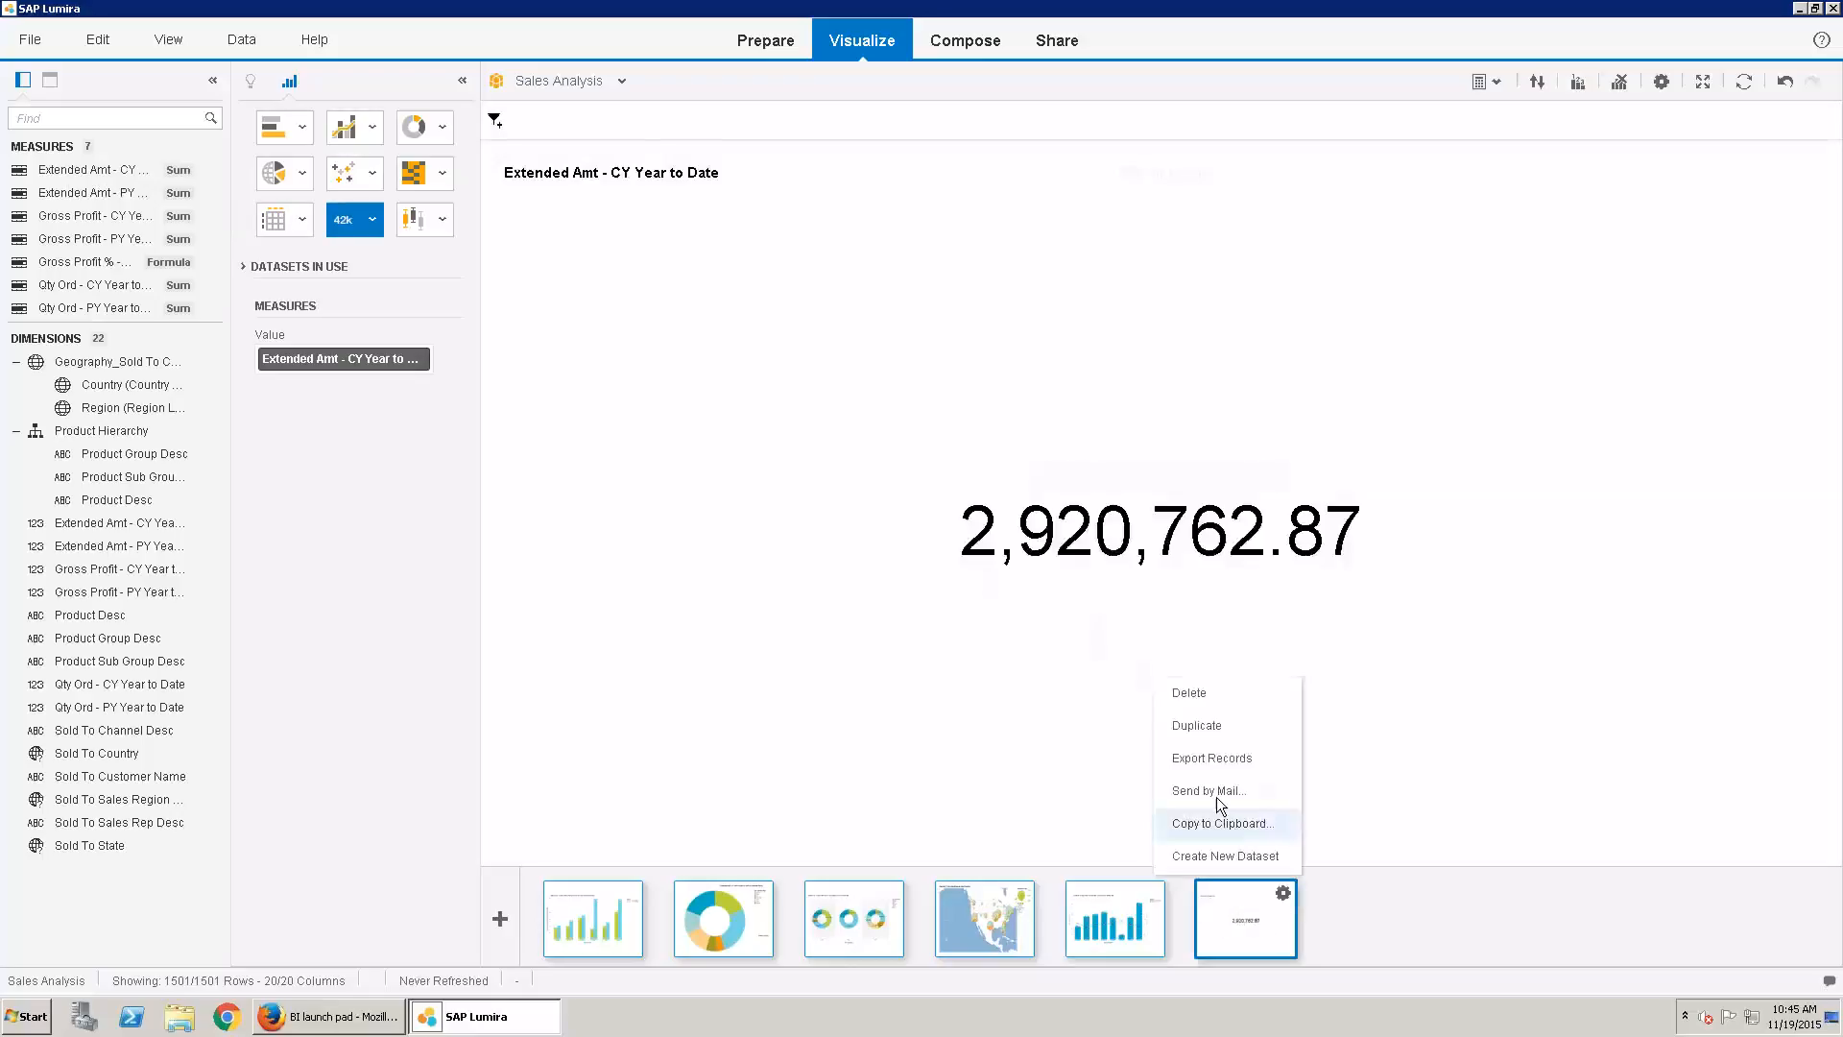
click(1200, 728)
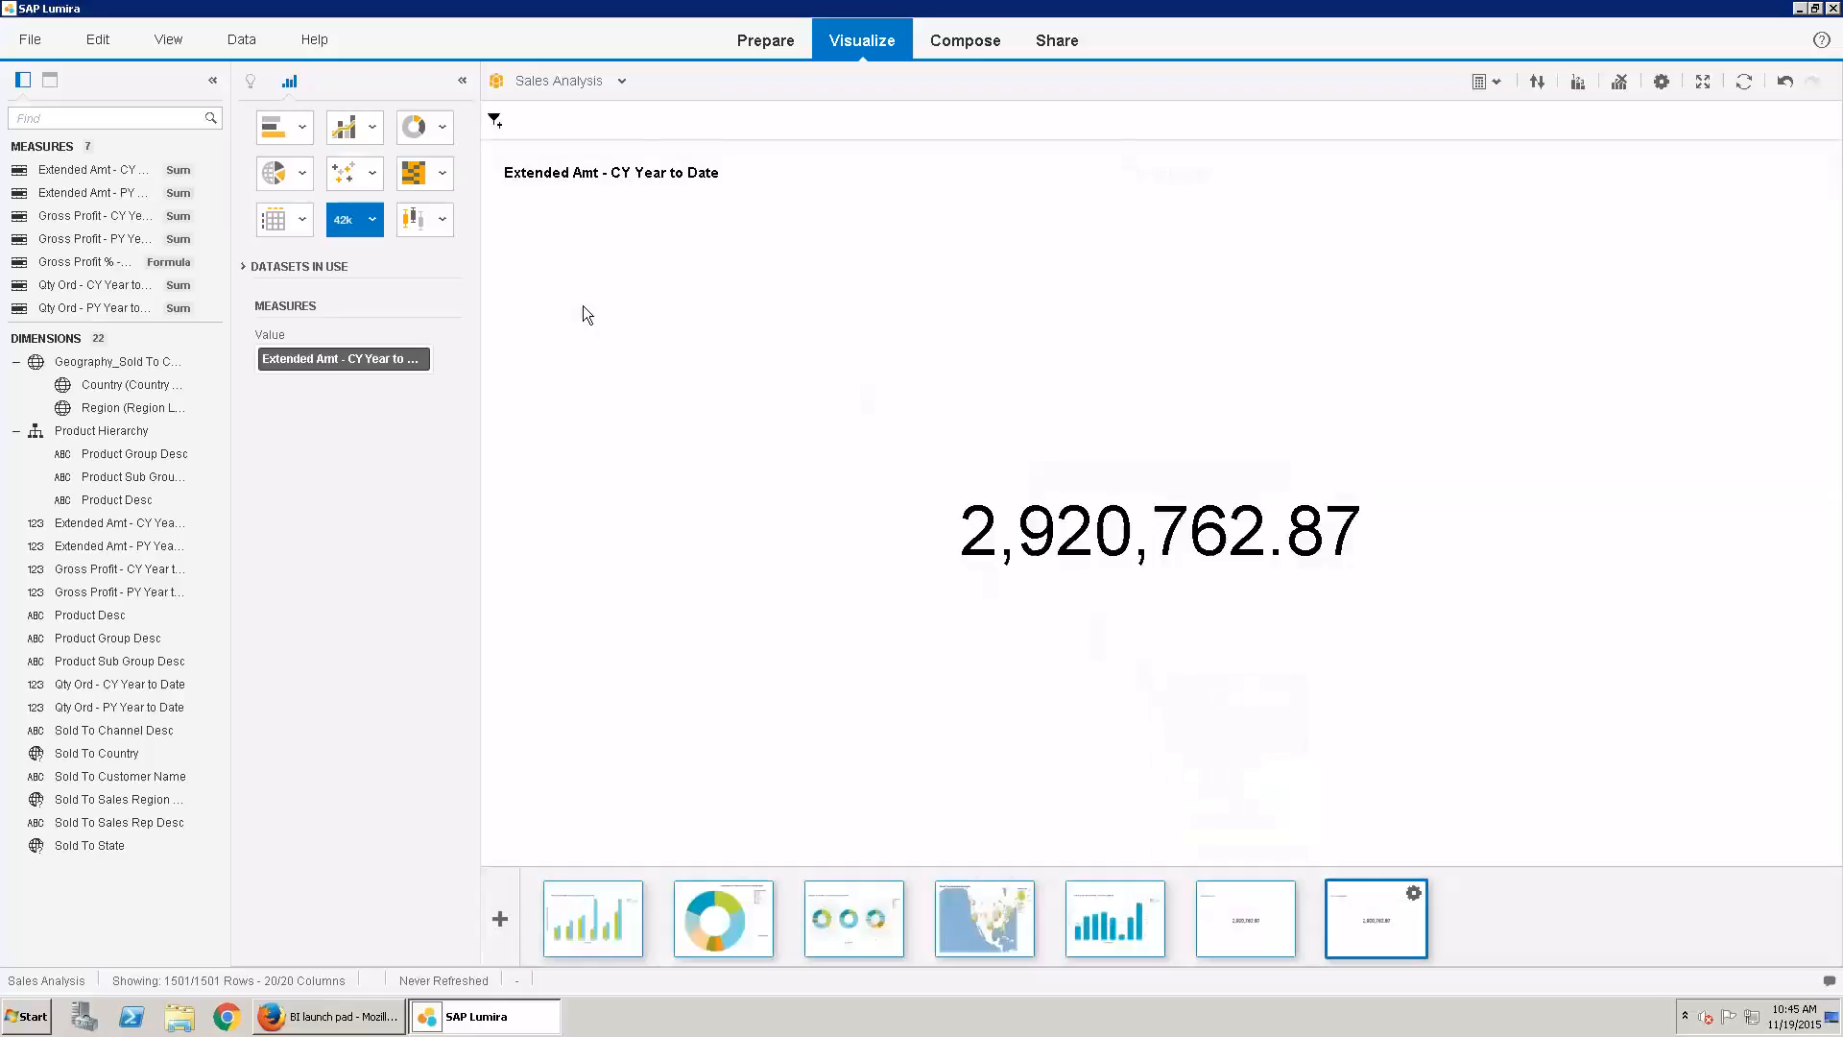
drag(91, 216, 1104, 540)
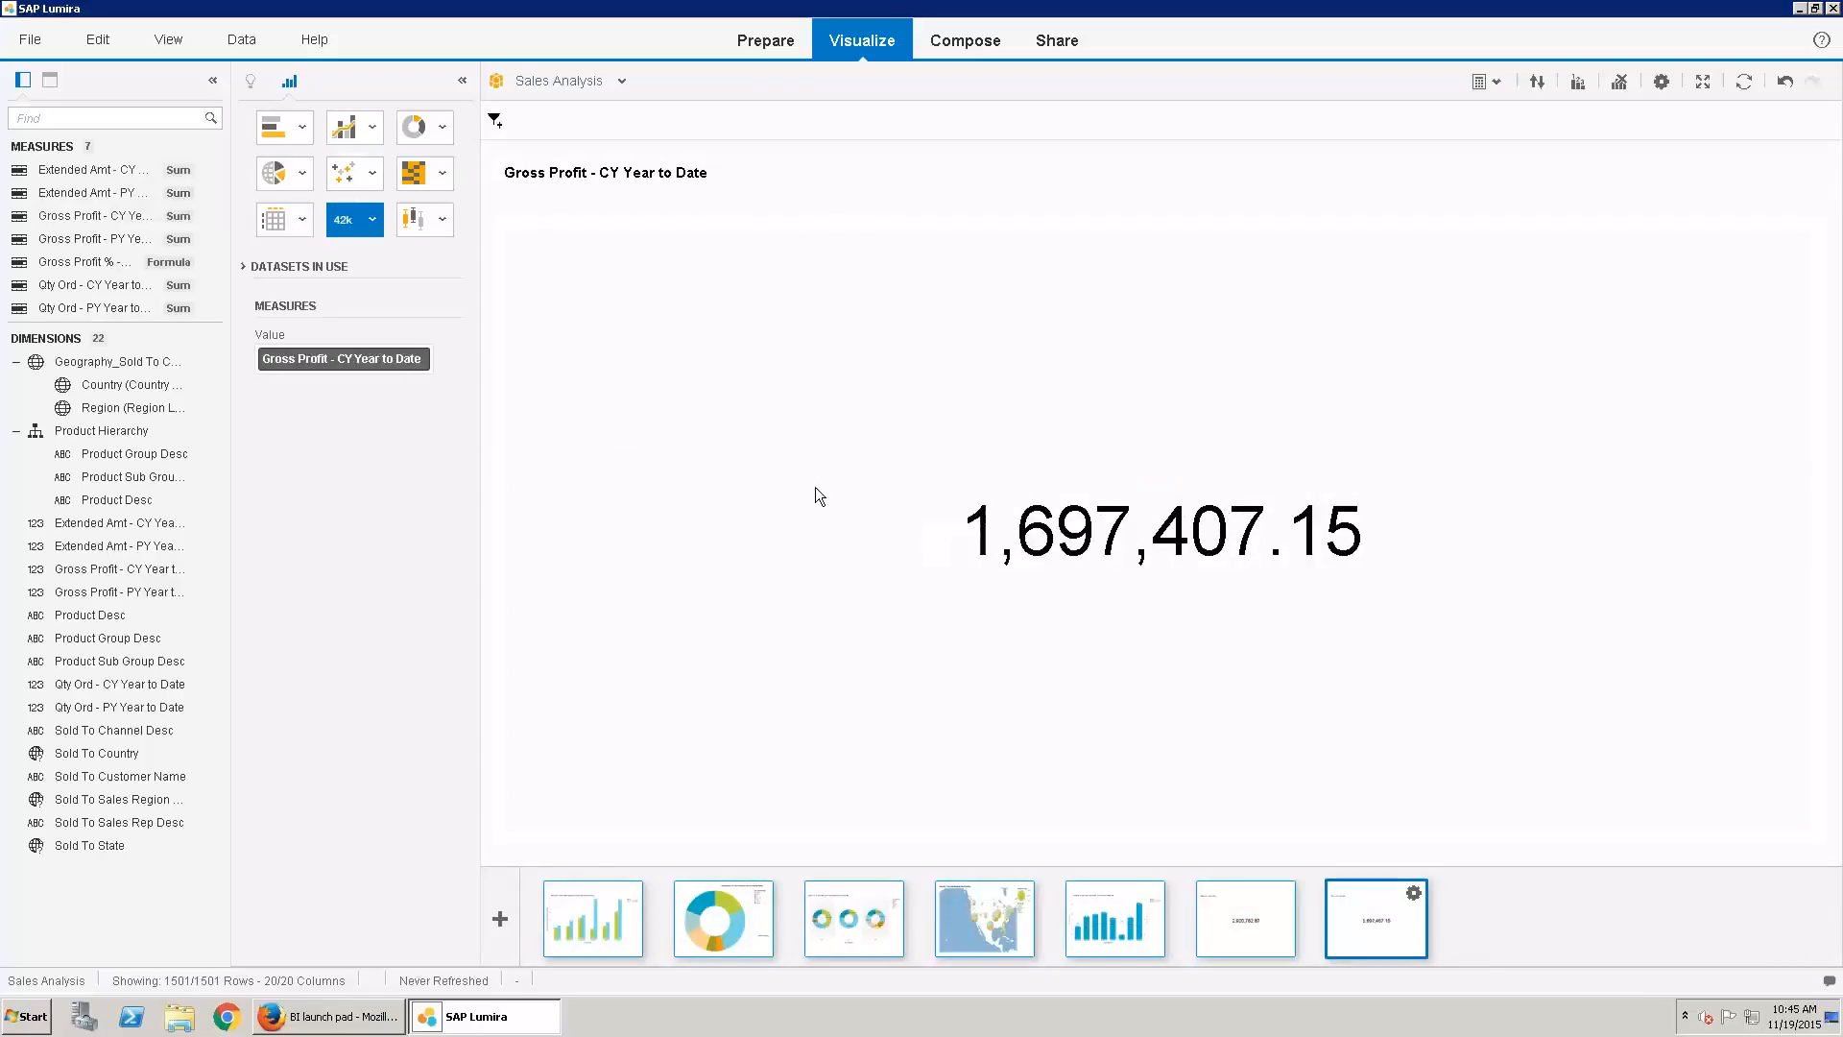
click(373, 219)
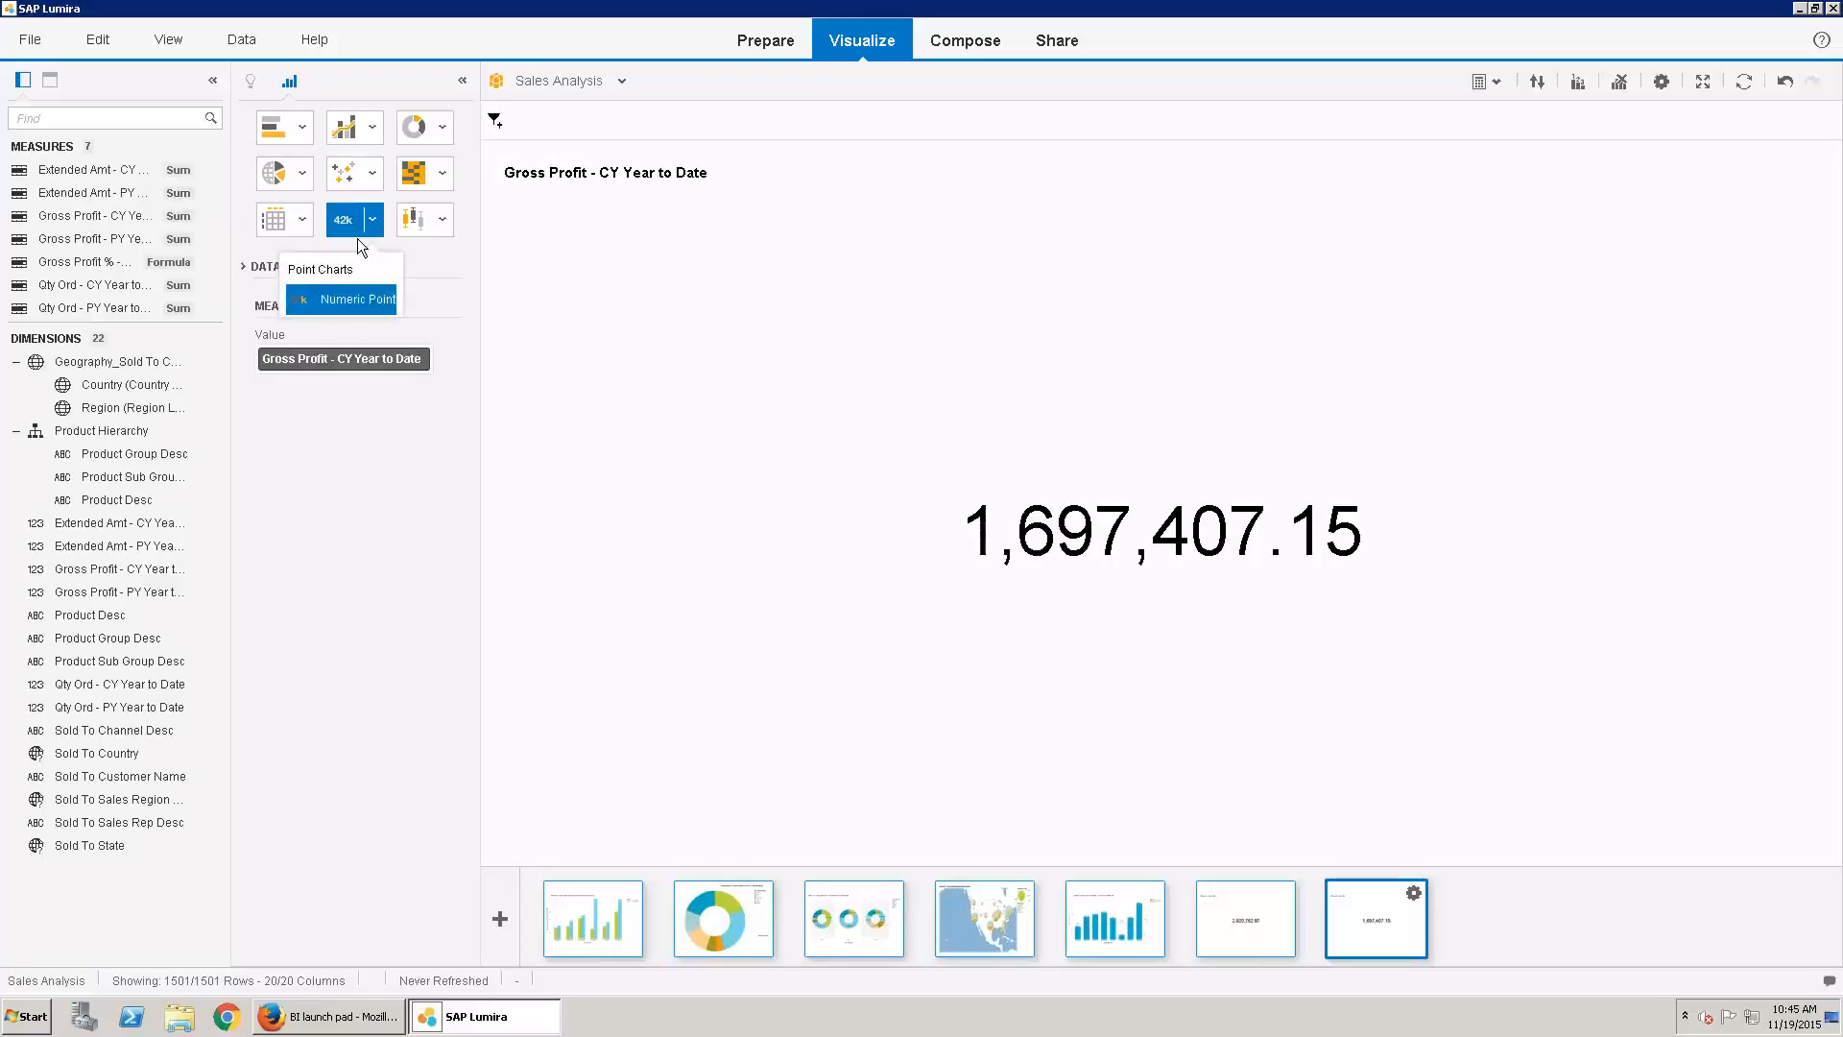
Duplicate the Gross Profit numeric point and replace the copy's measure with Gross Profit % - CY YTD
click(1415, 894)
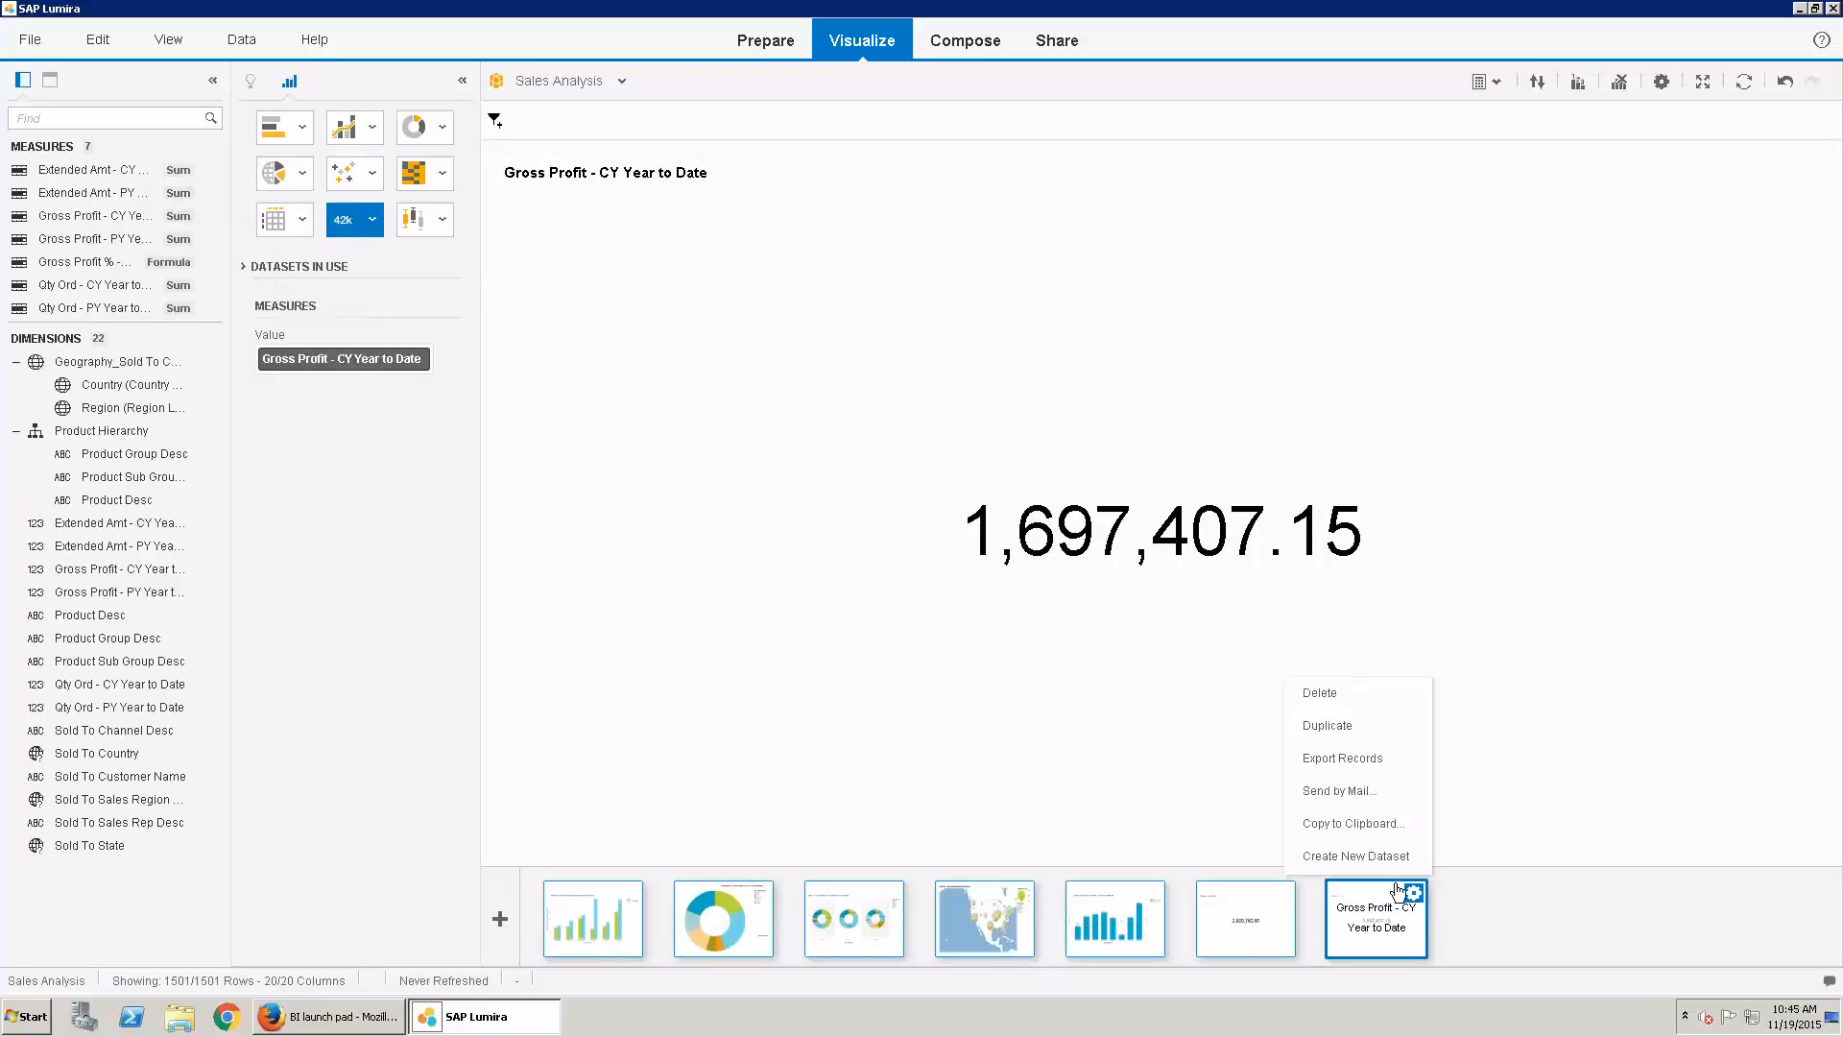
click(1336, 737)
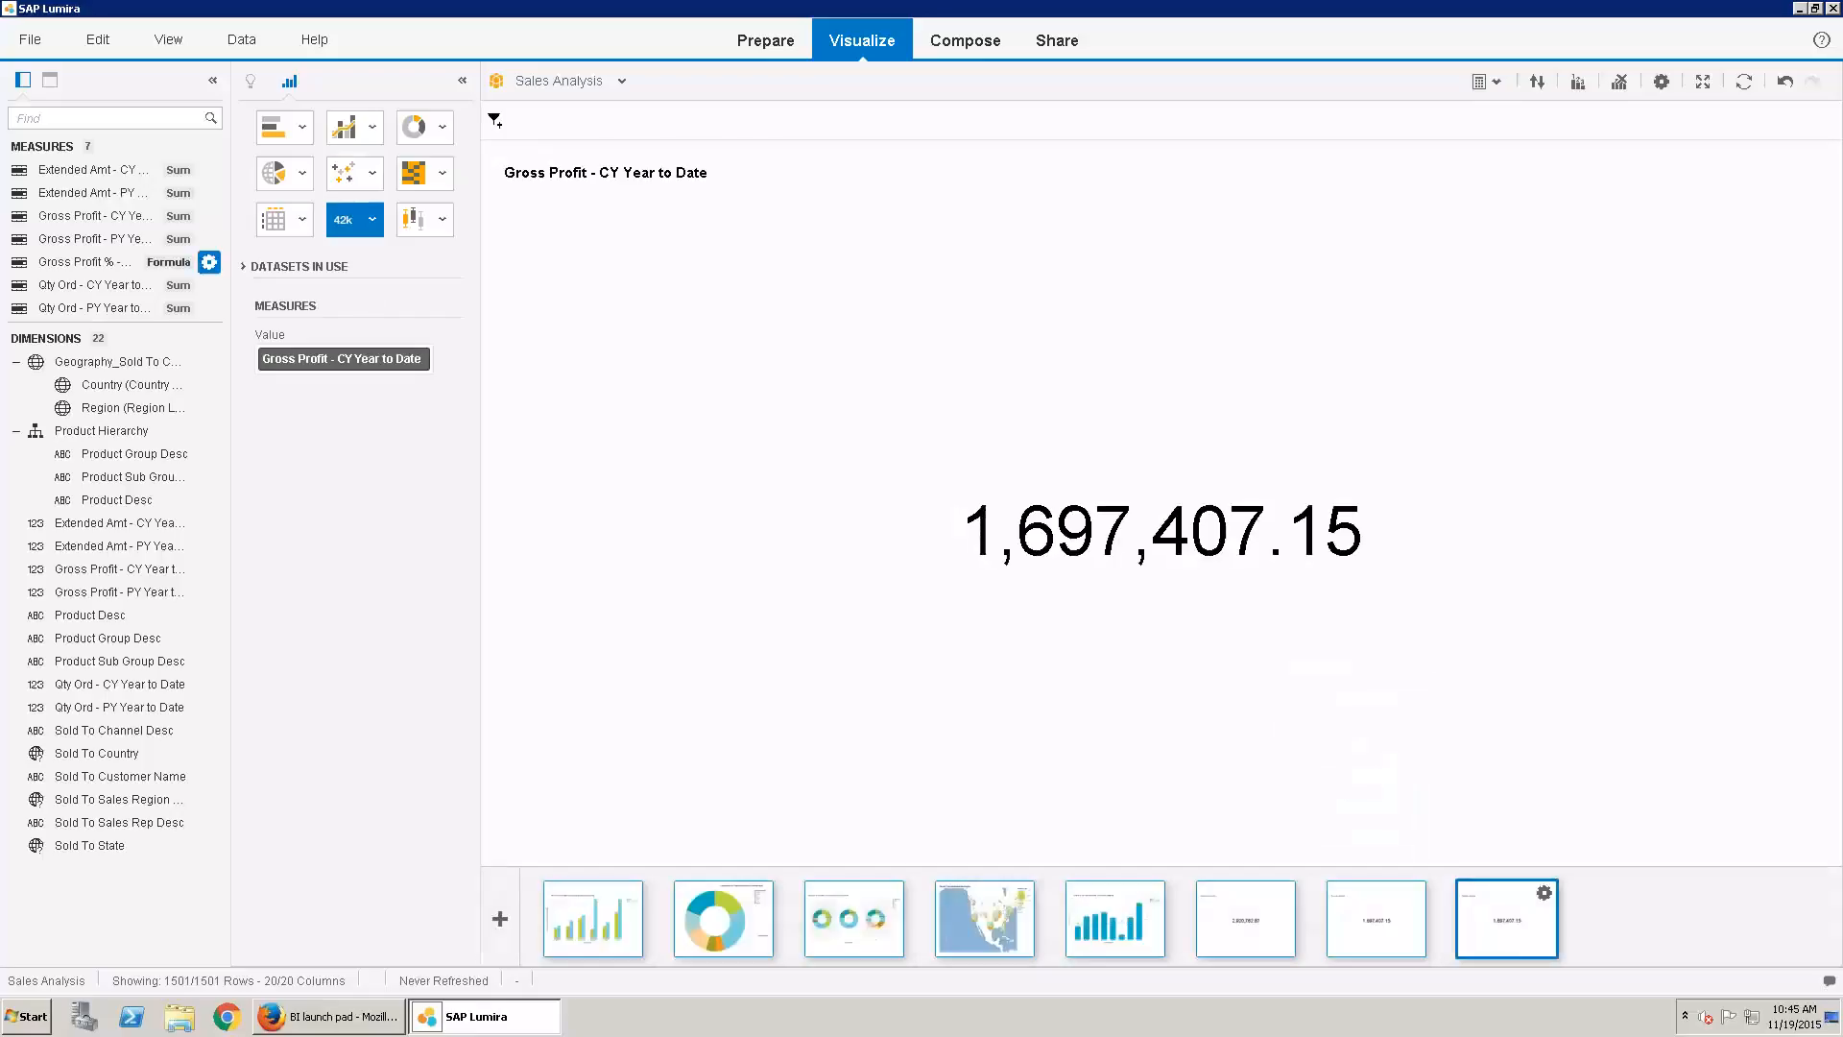
drag(127, 257, 1200, 594)
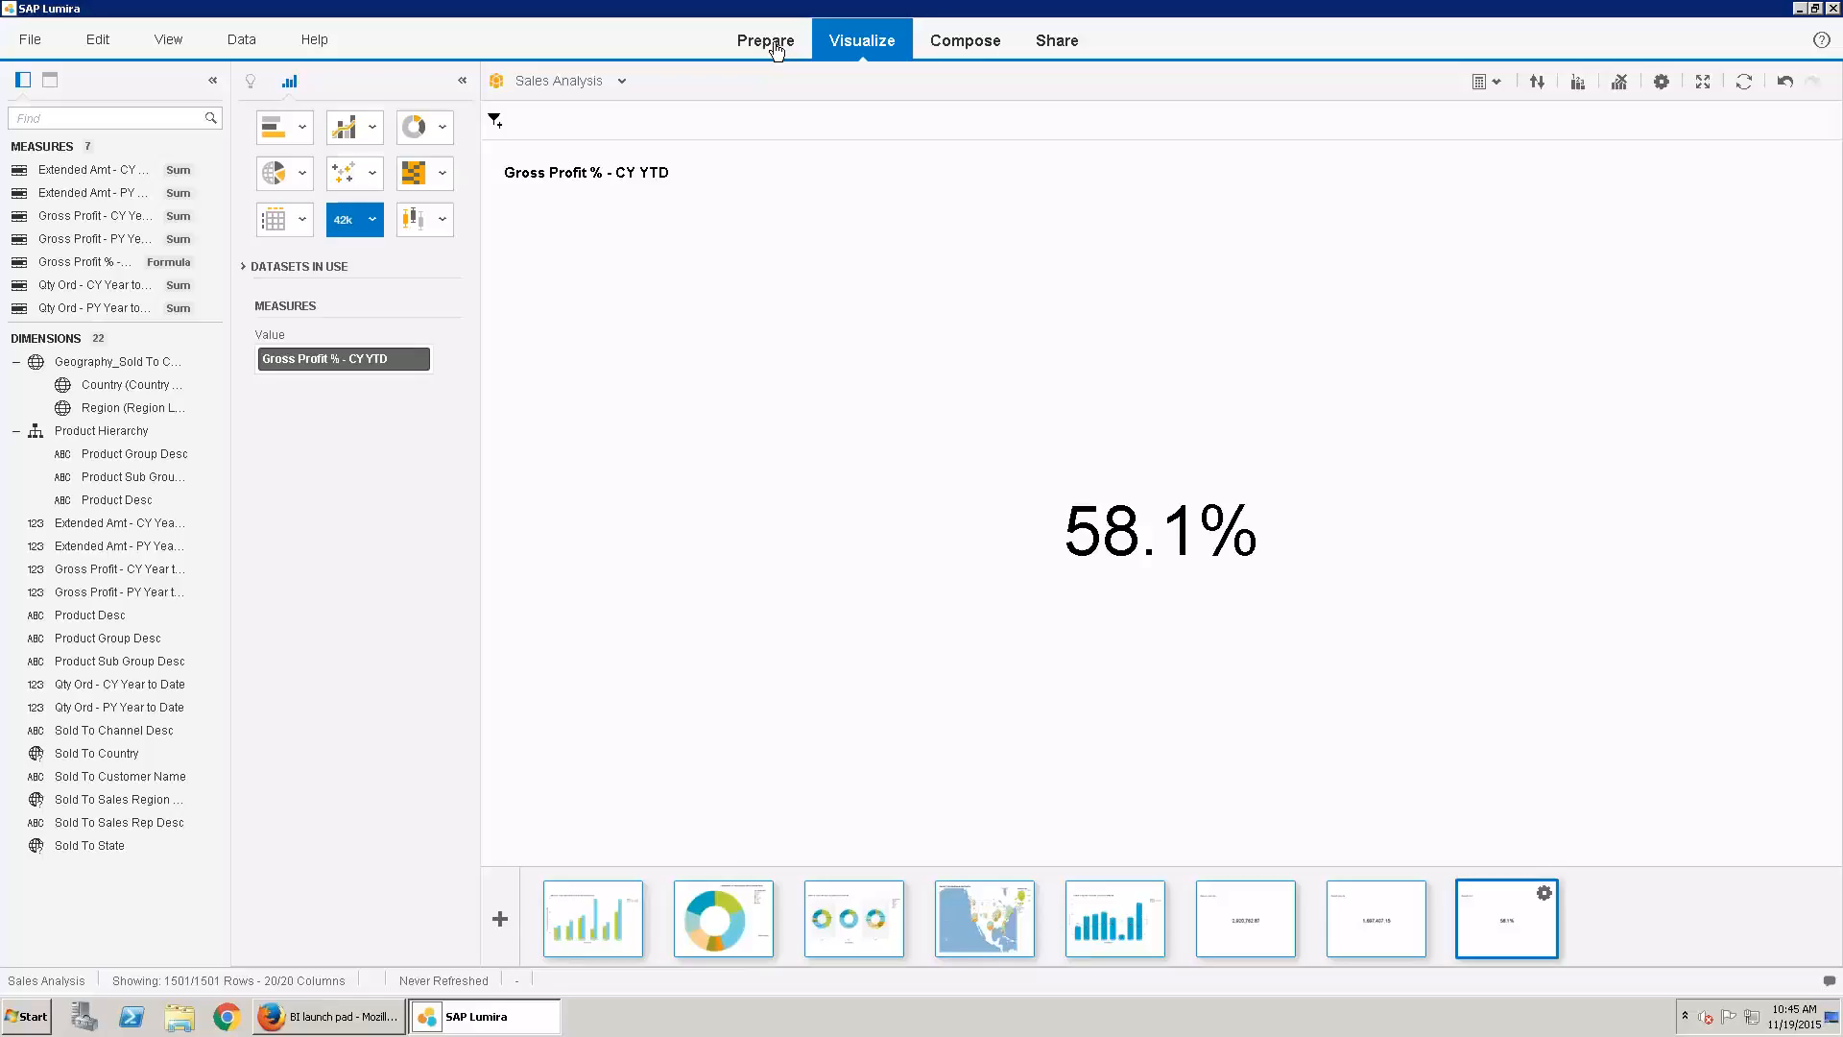
Compose a new story named Sales Analysis from the Blank template
click(950, 44)
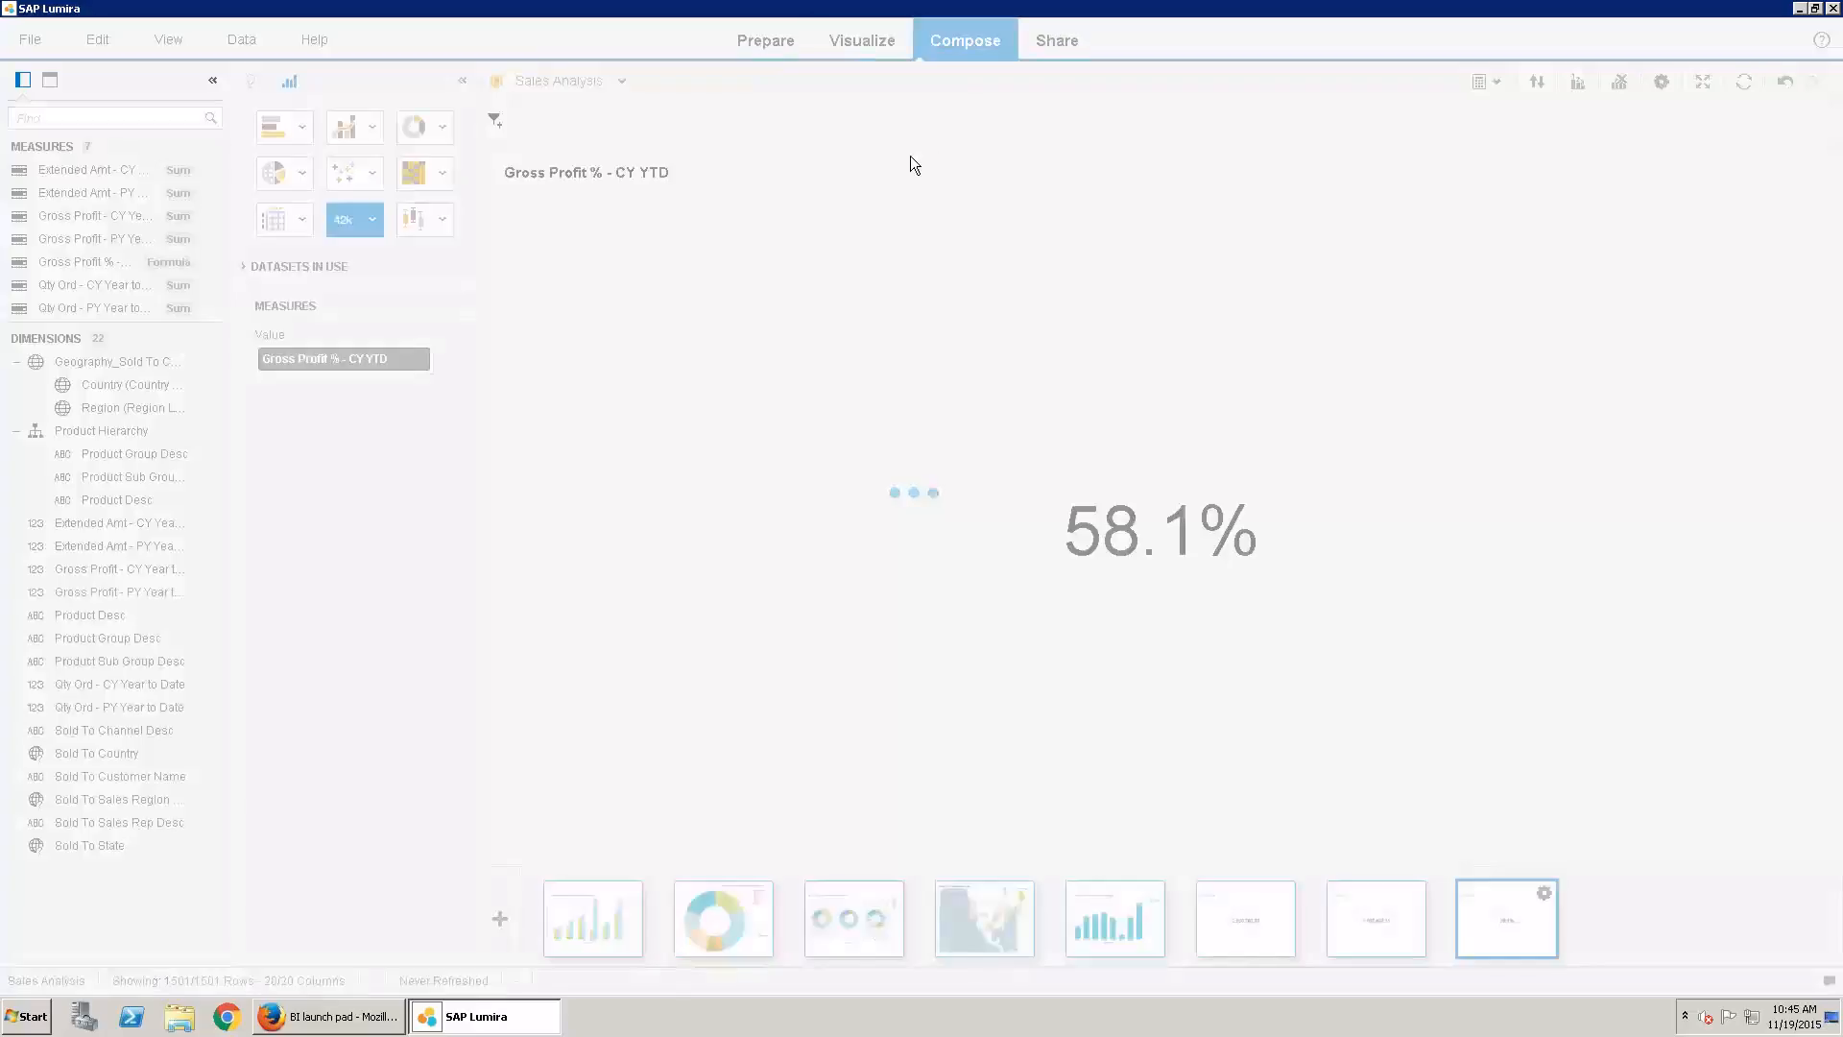
click(683, 288)
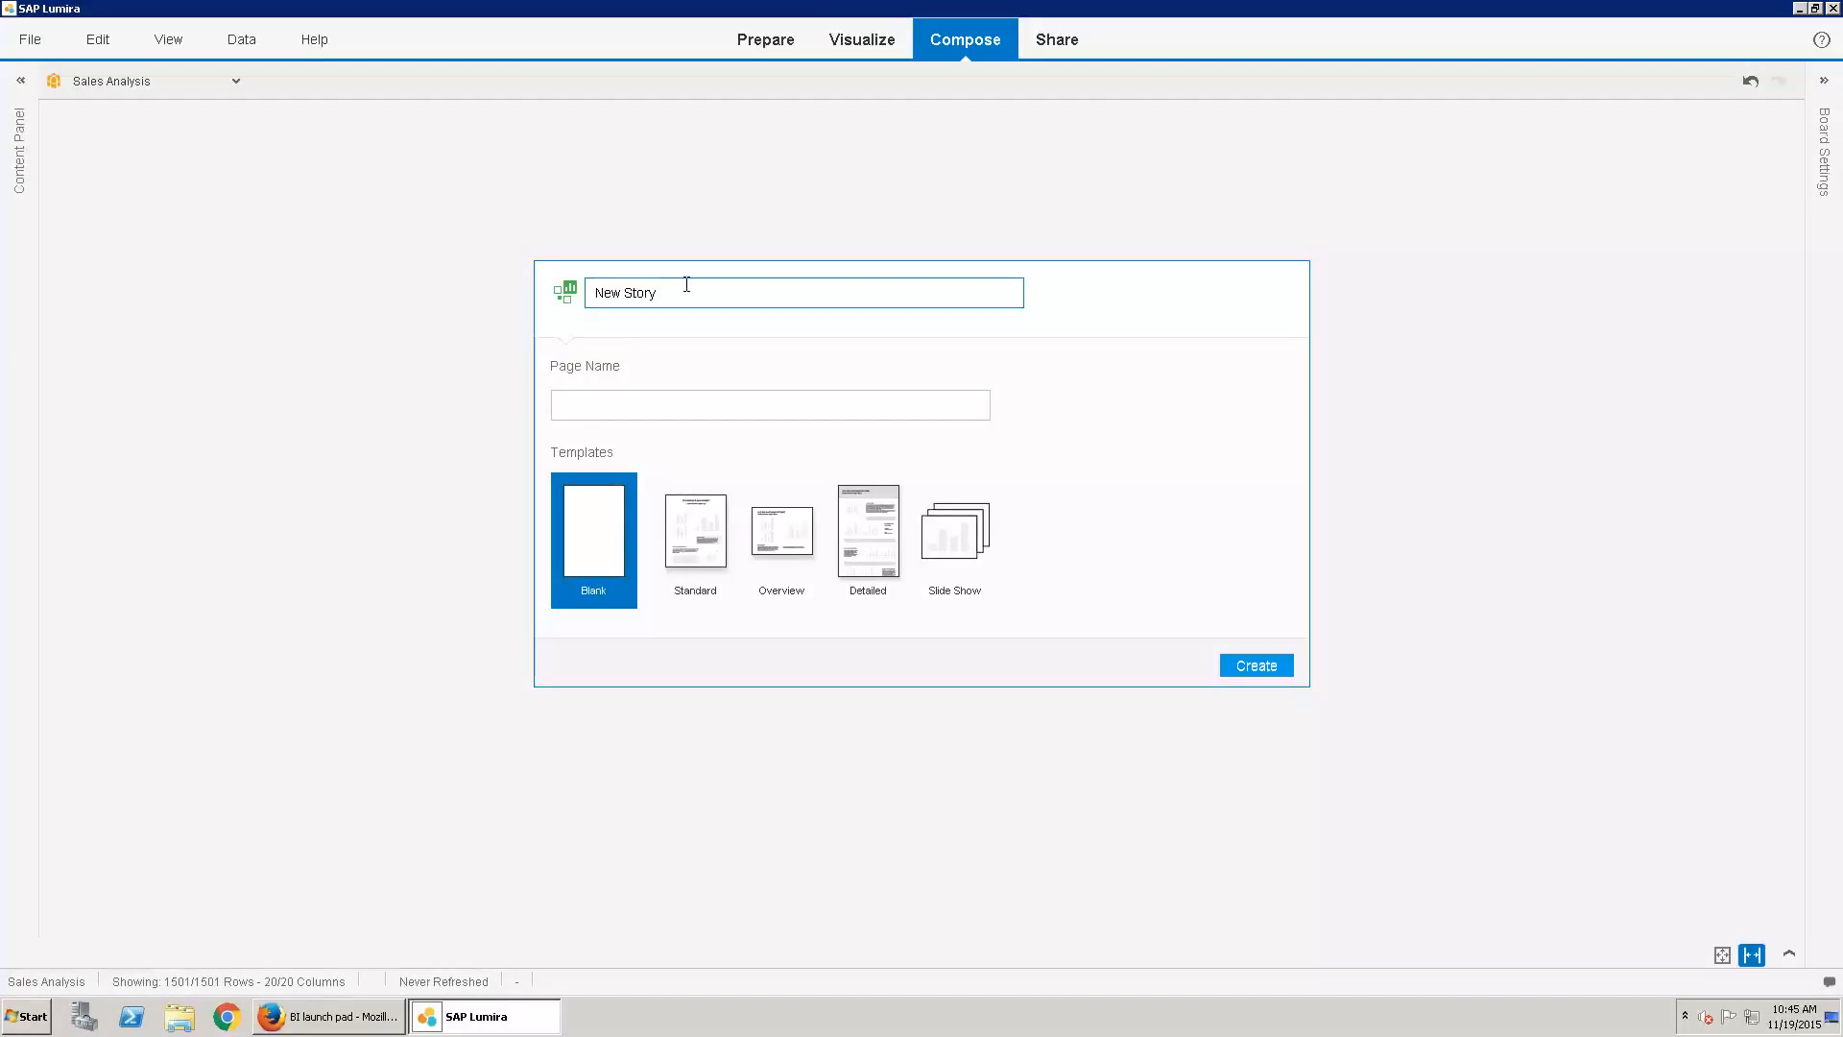
drag(682, 288, 547, 280)
text(Sales Analysis)
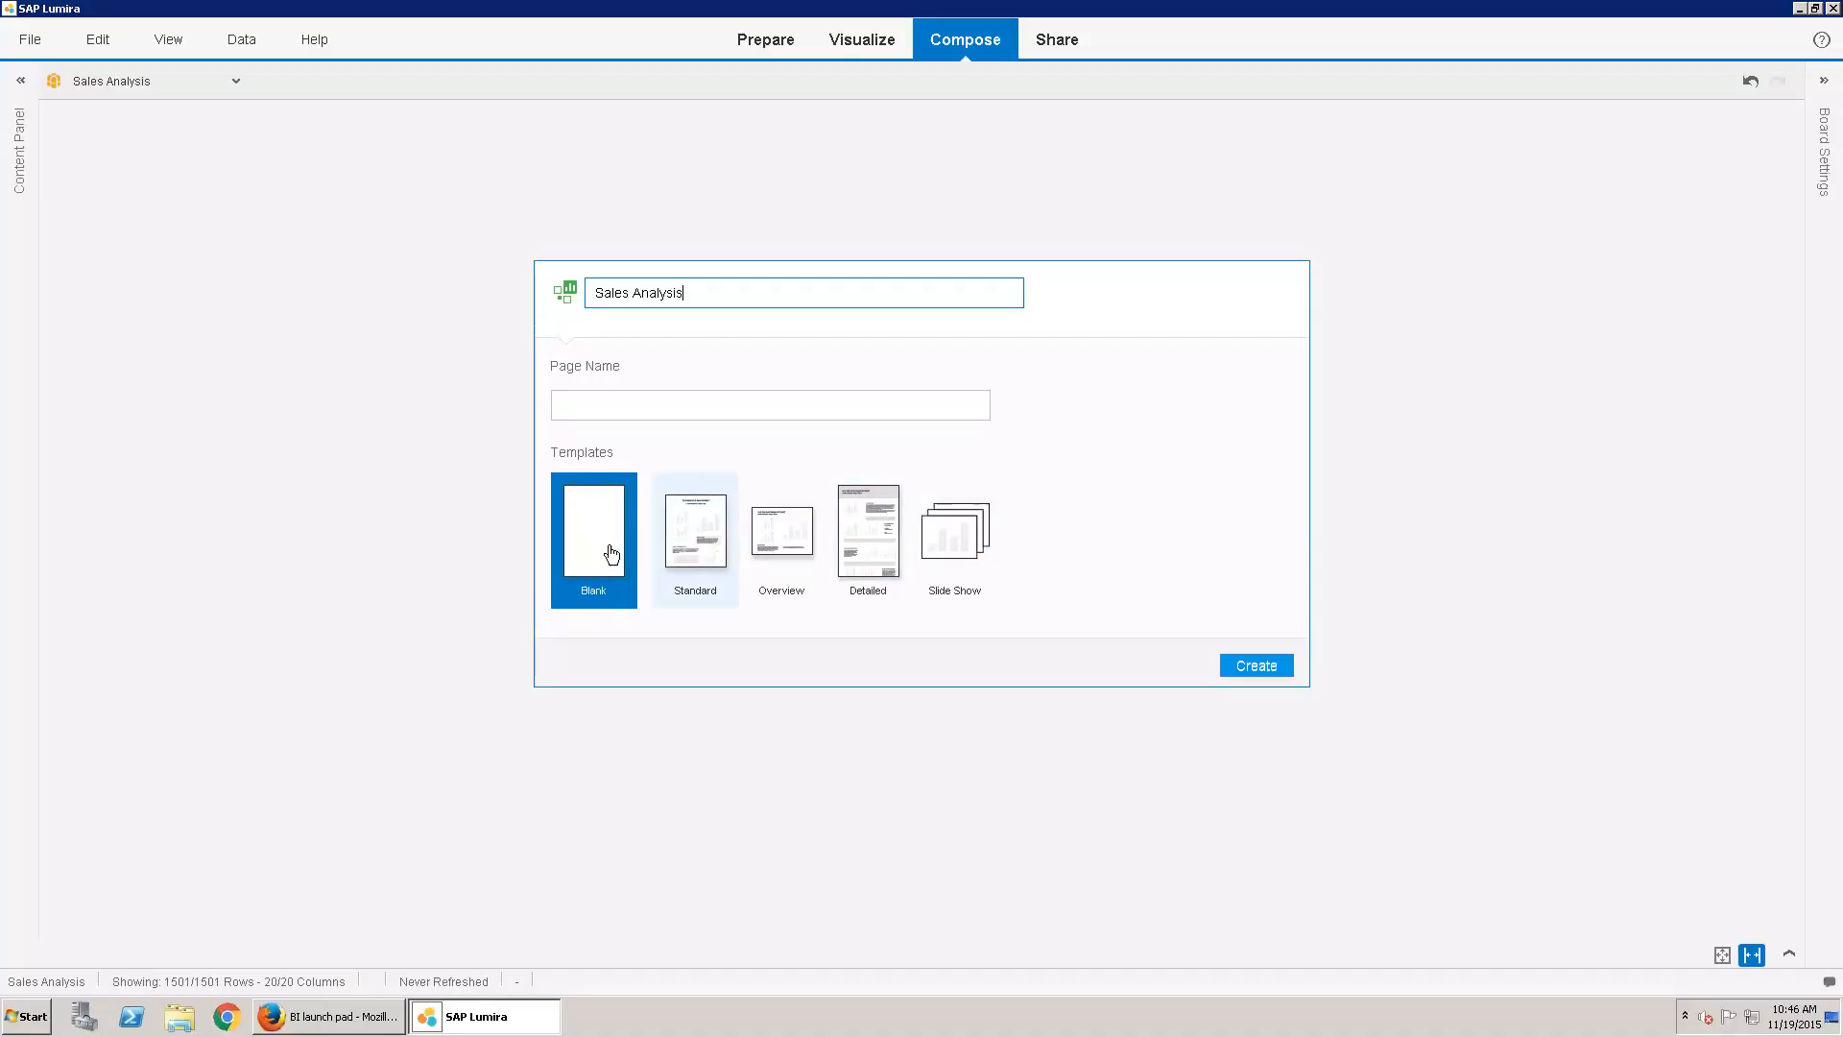
click(600, 542)
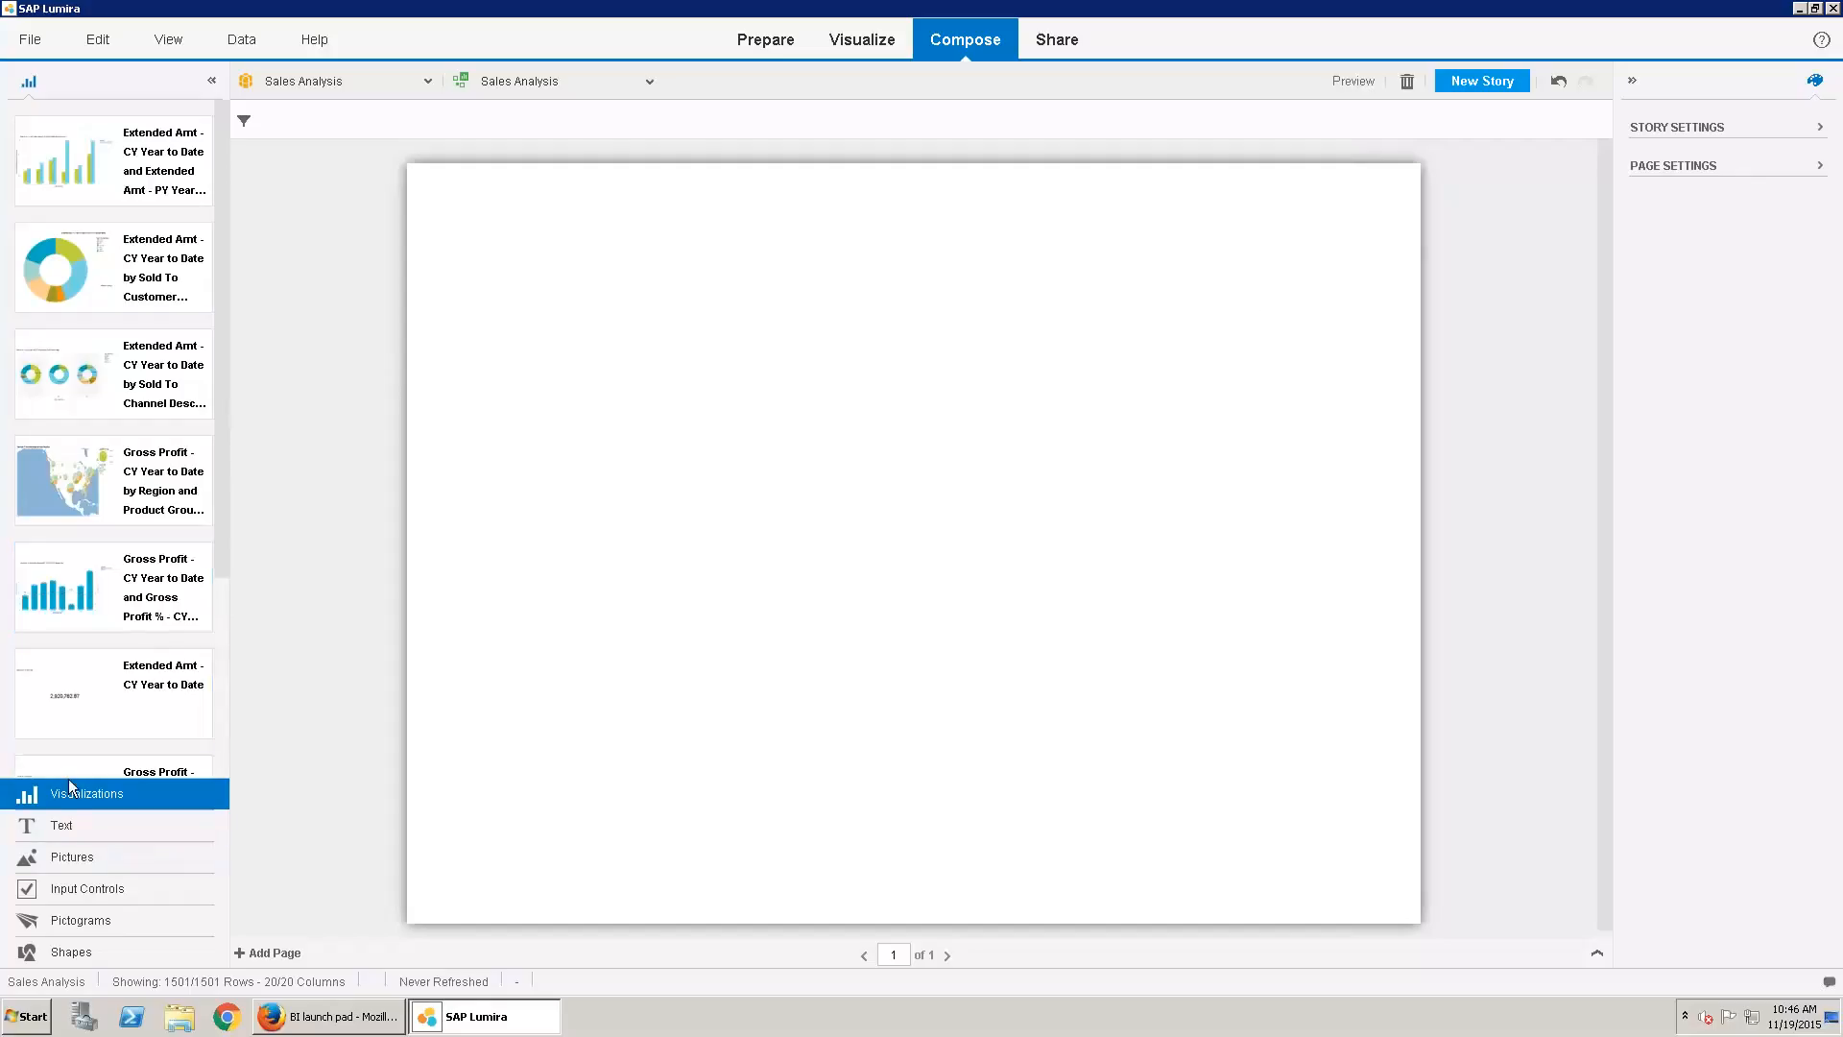
Add a title text reading Sales Dashboard at the page's upper left corner and shrink its box to a shallow strip
click(65, 827)
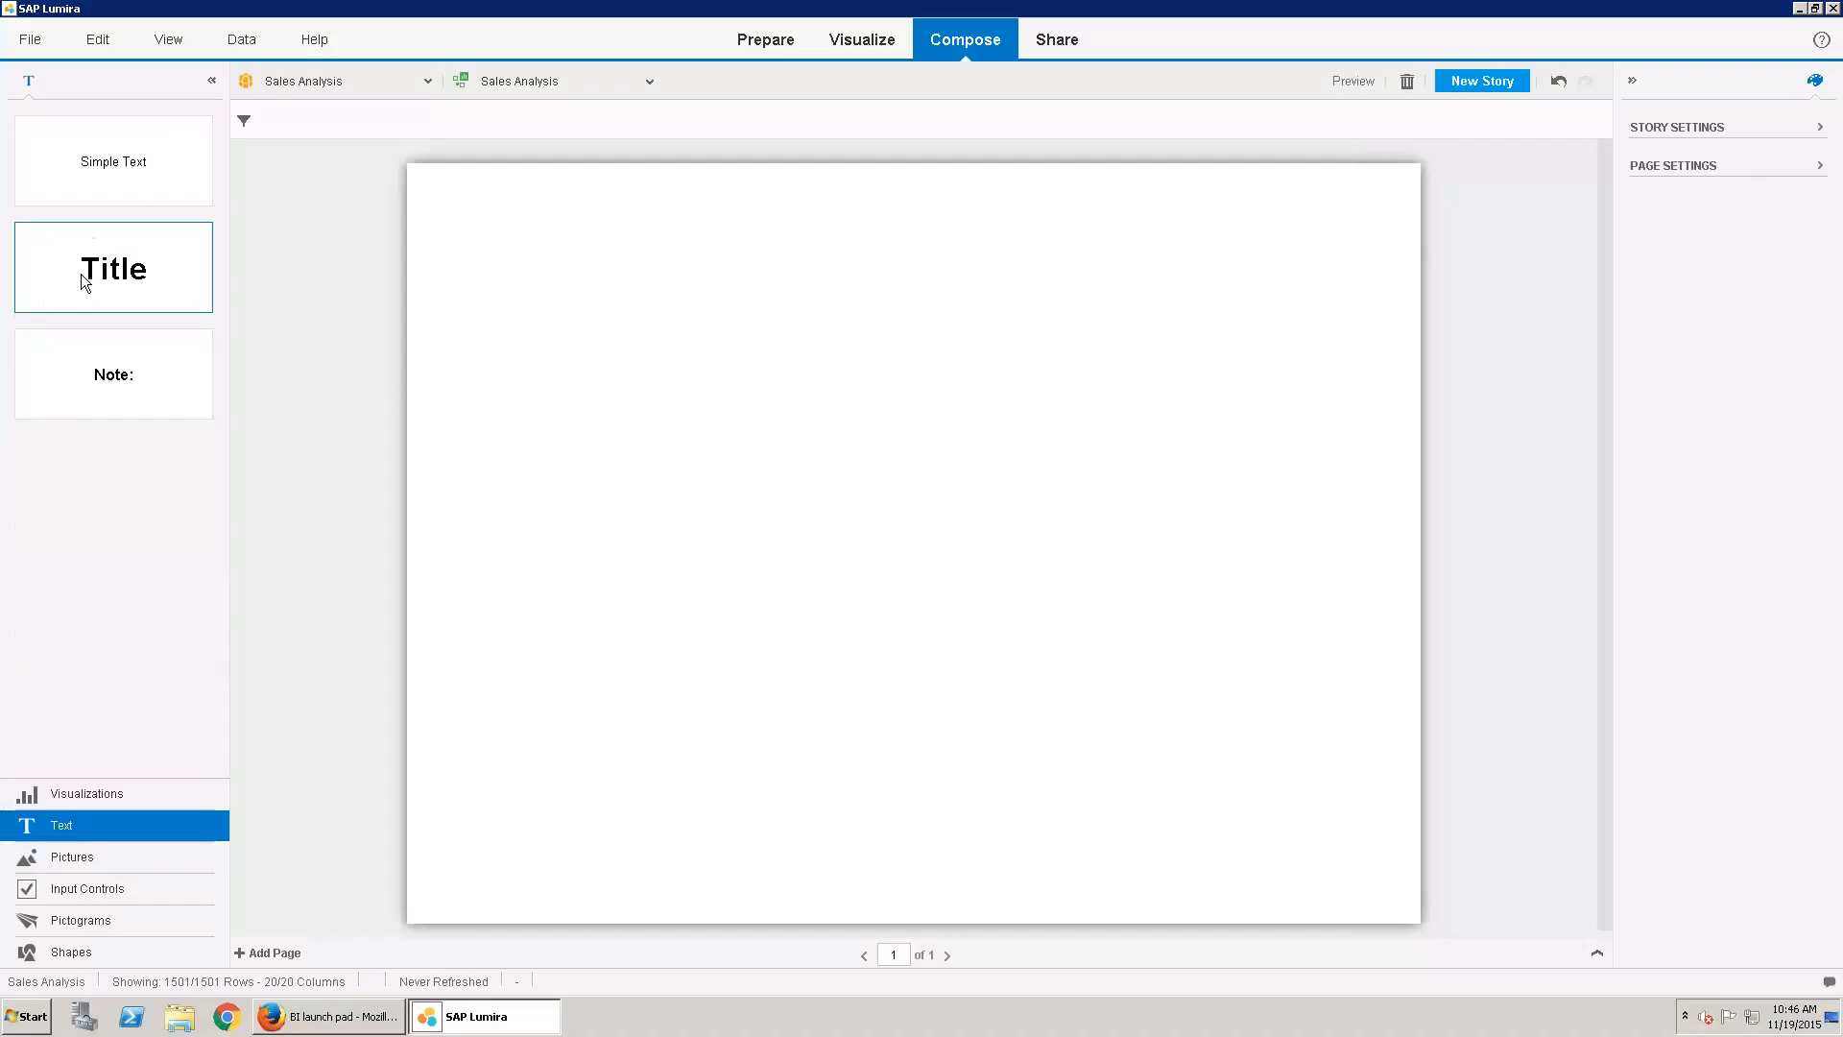
drag(83, 283, 507, 278)
text(S)
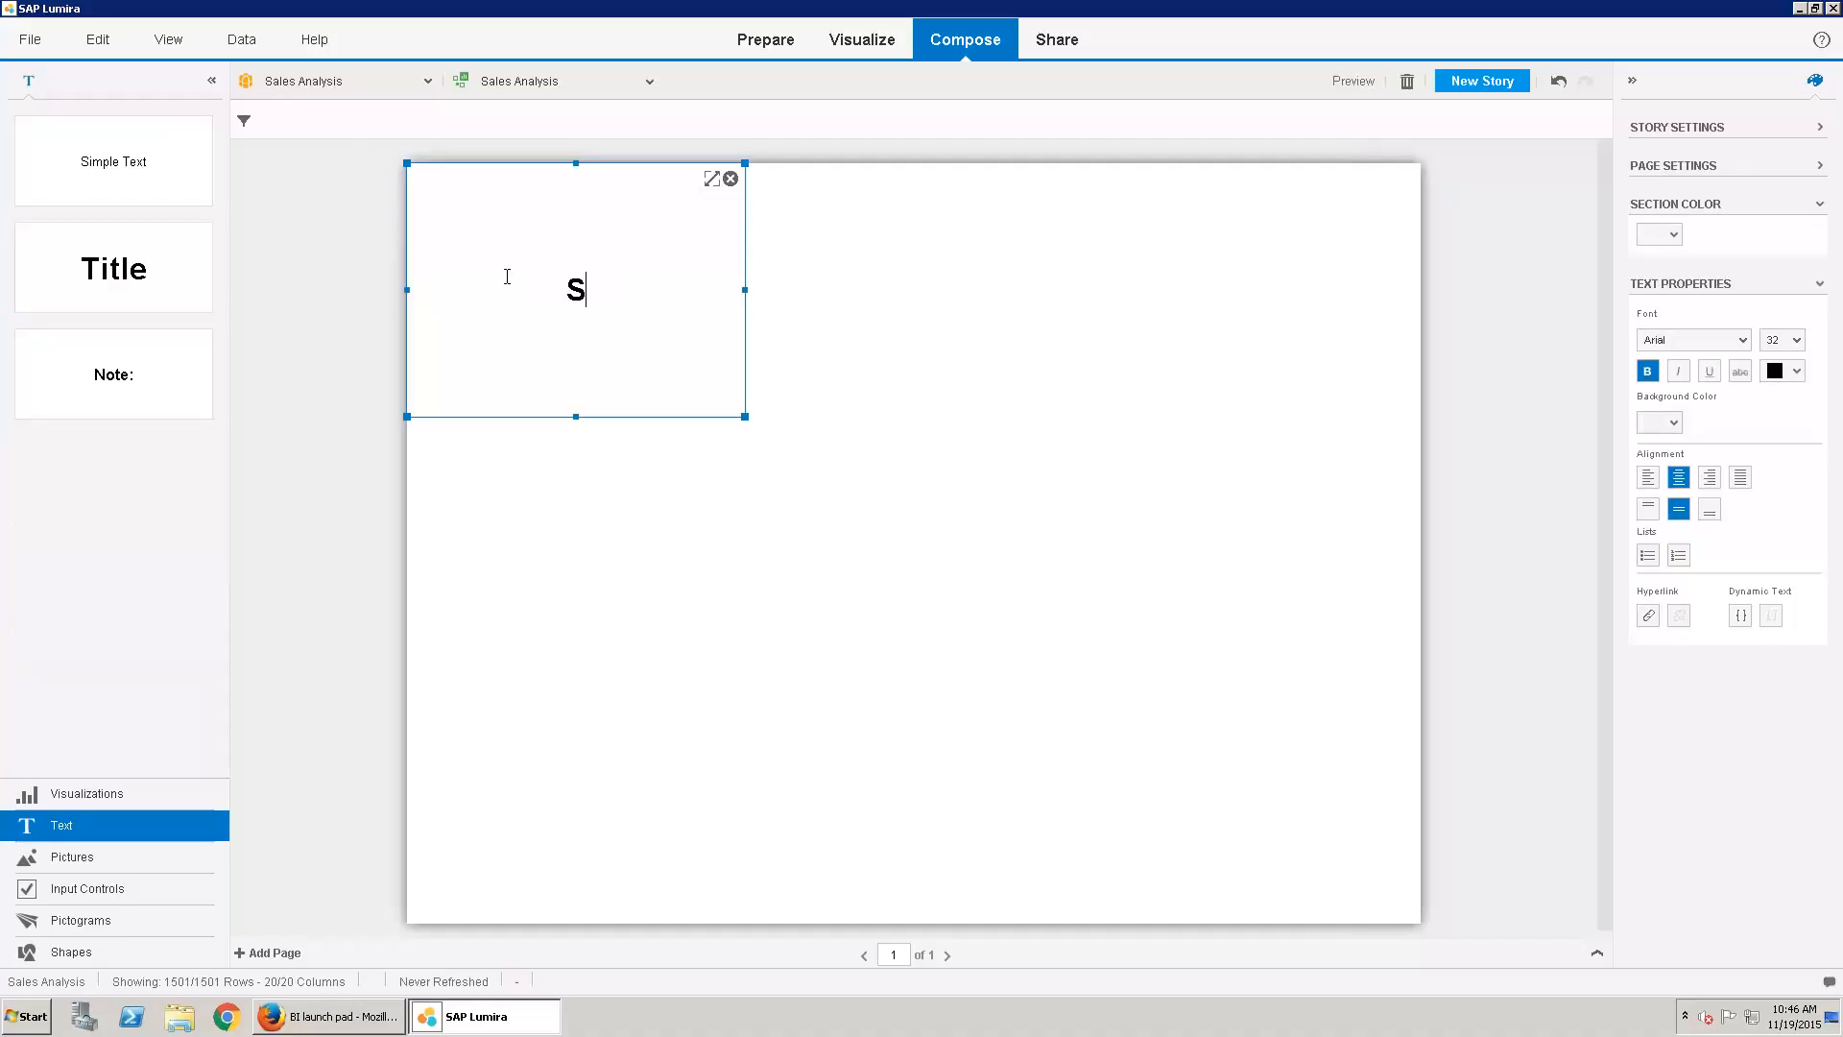
text(ales Dash)
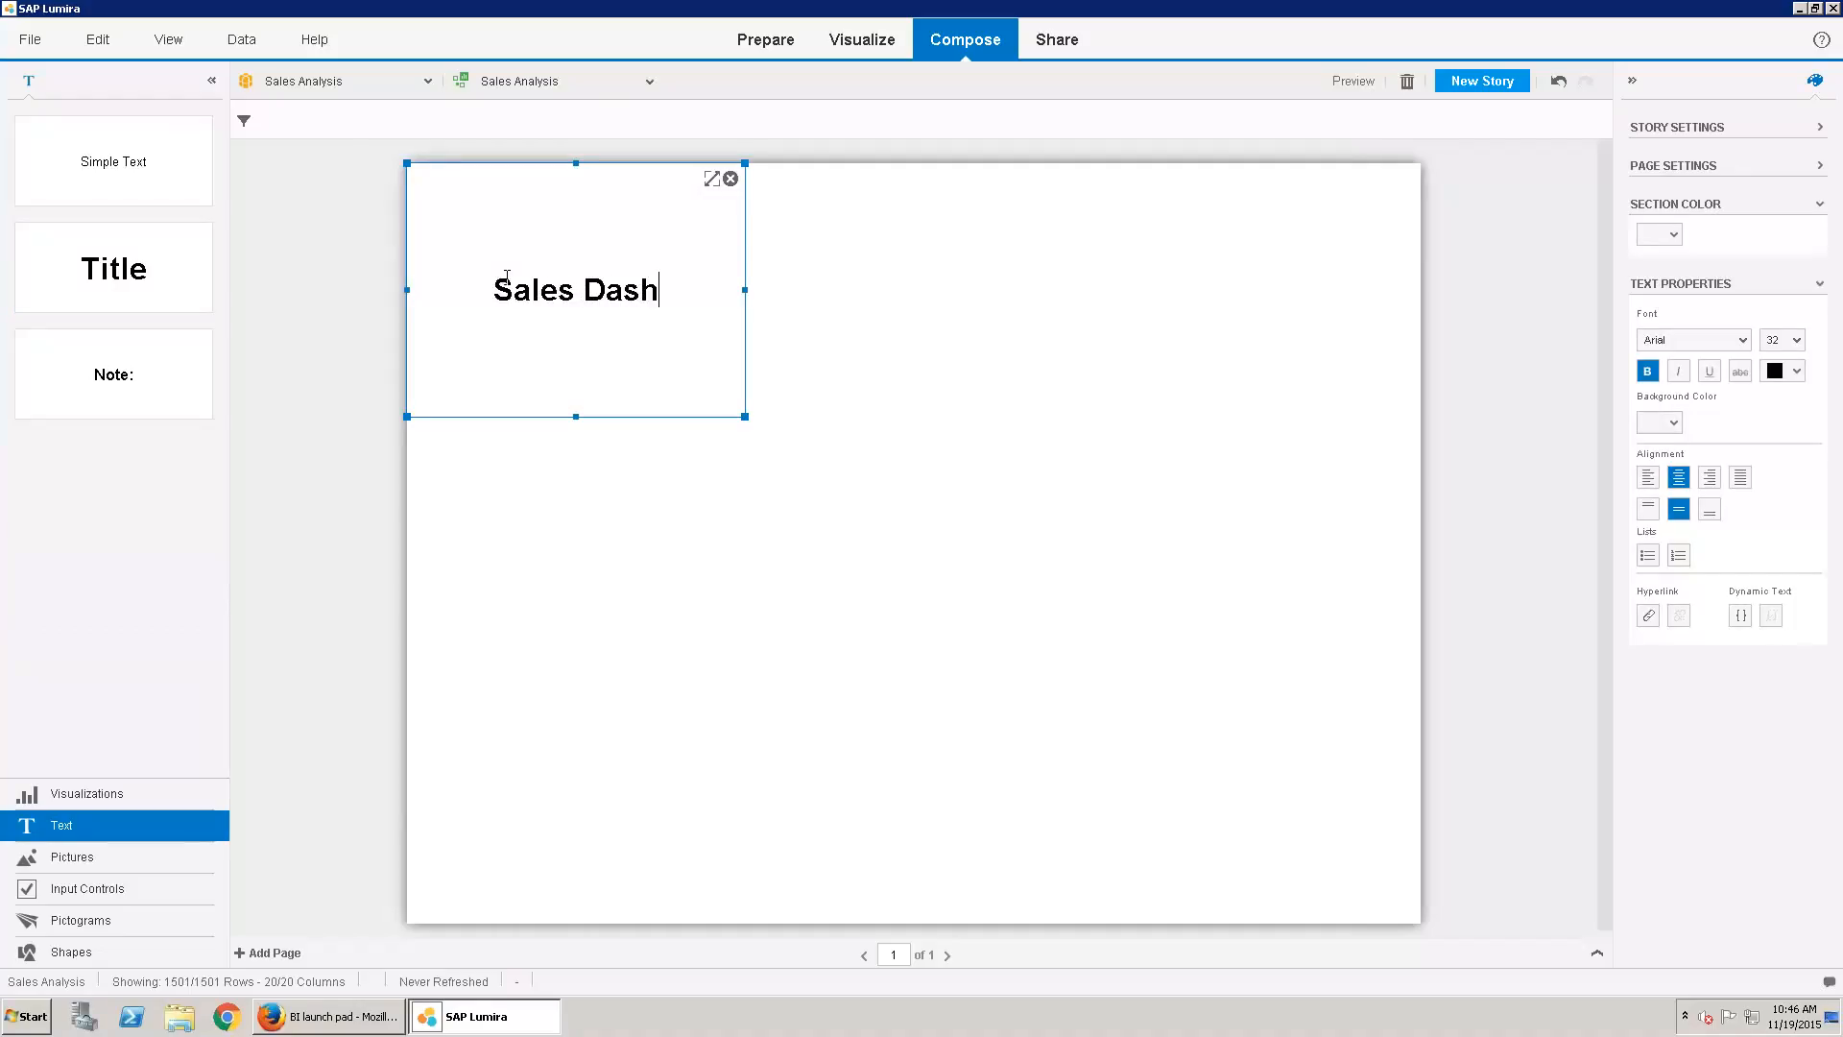
text(board)
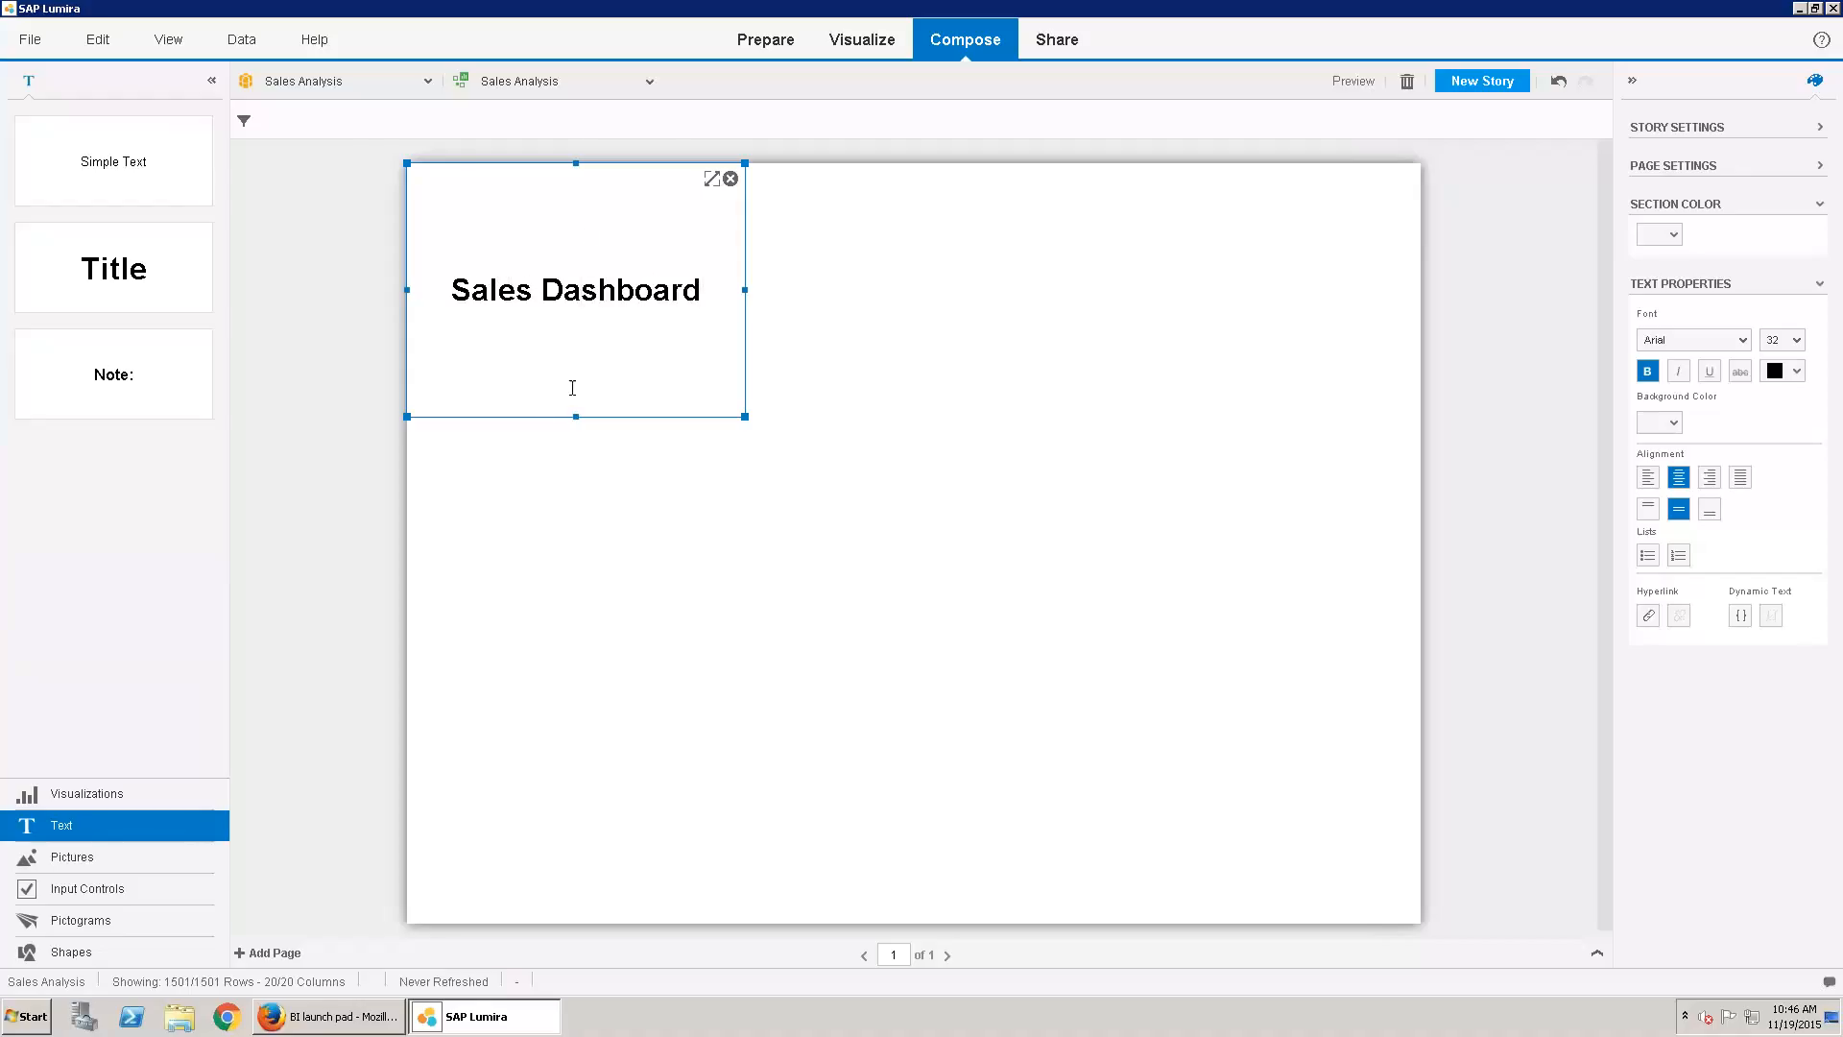
drag(576, 413, 588, 235)
click(595, 313)
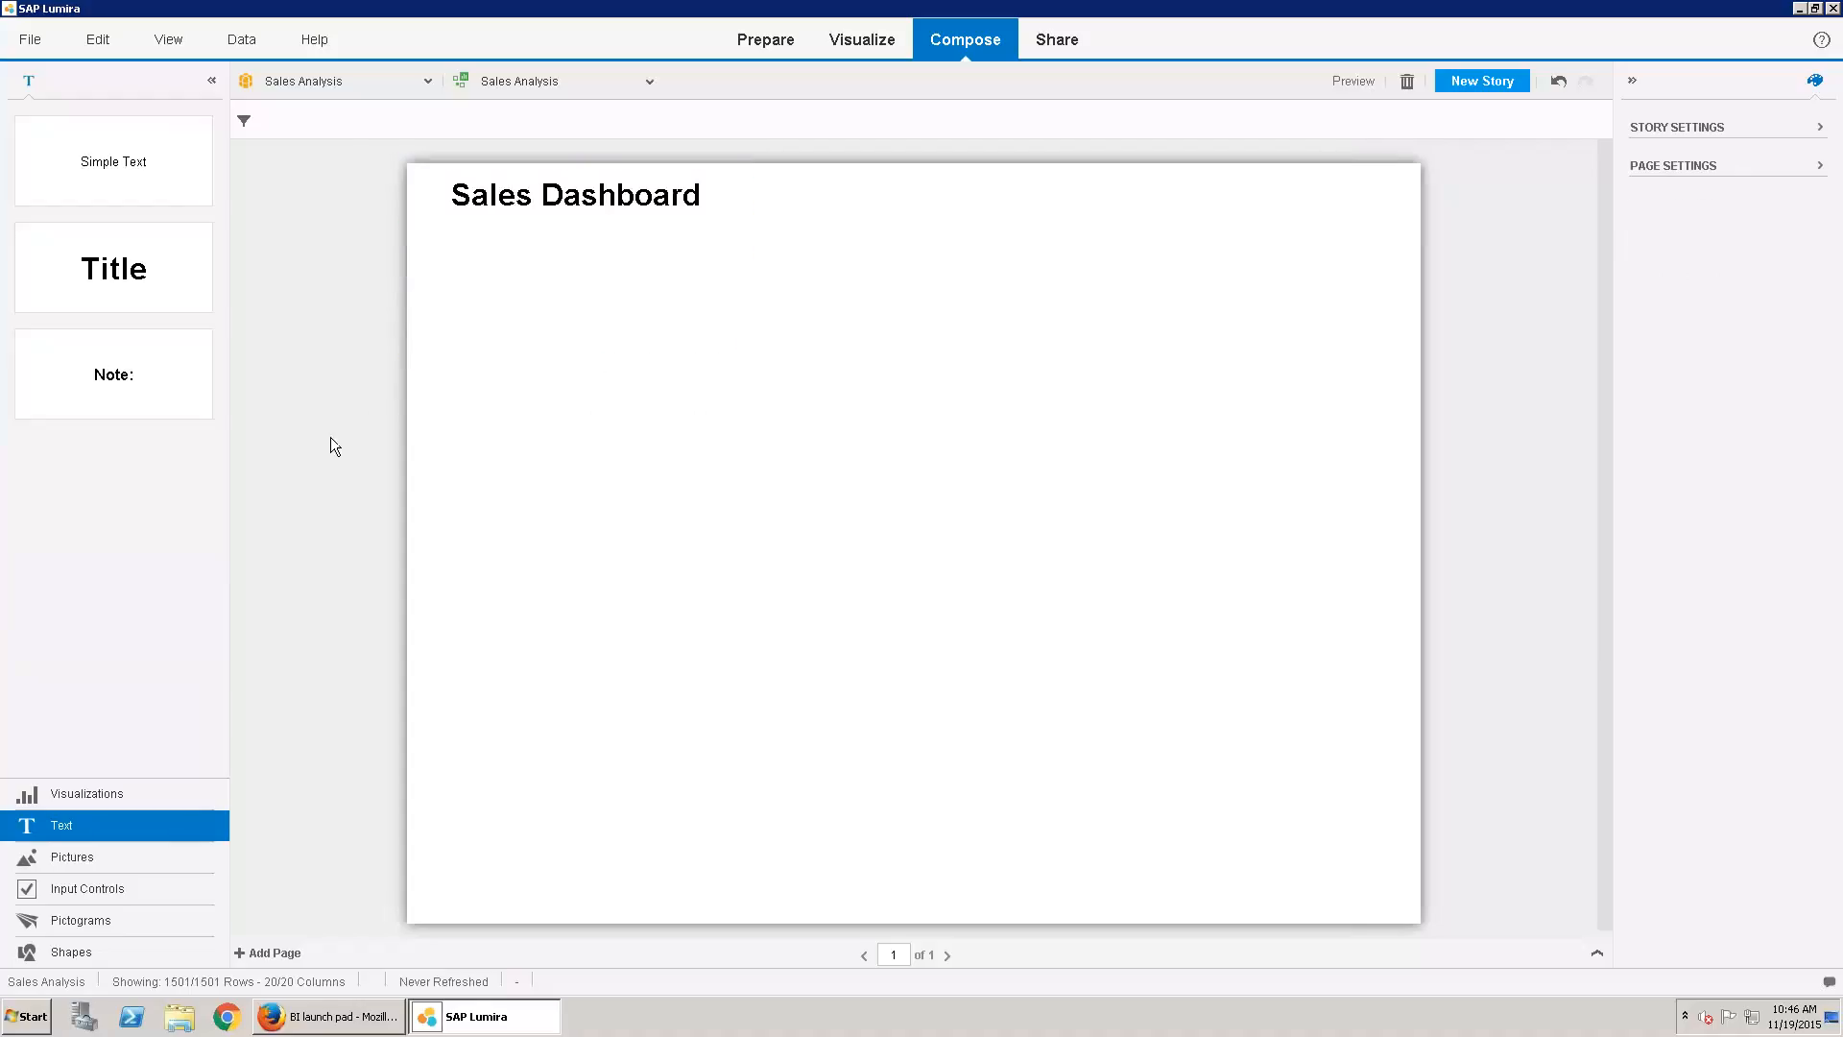
Place the Extended Amt CY and PY column chart below the title, right of the page's left margin area, and hide its legend
click(40, 792)
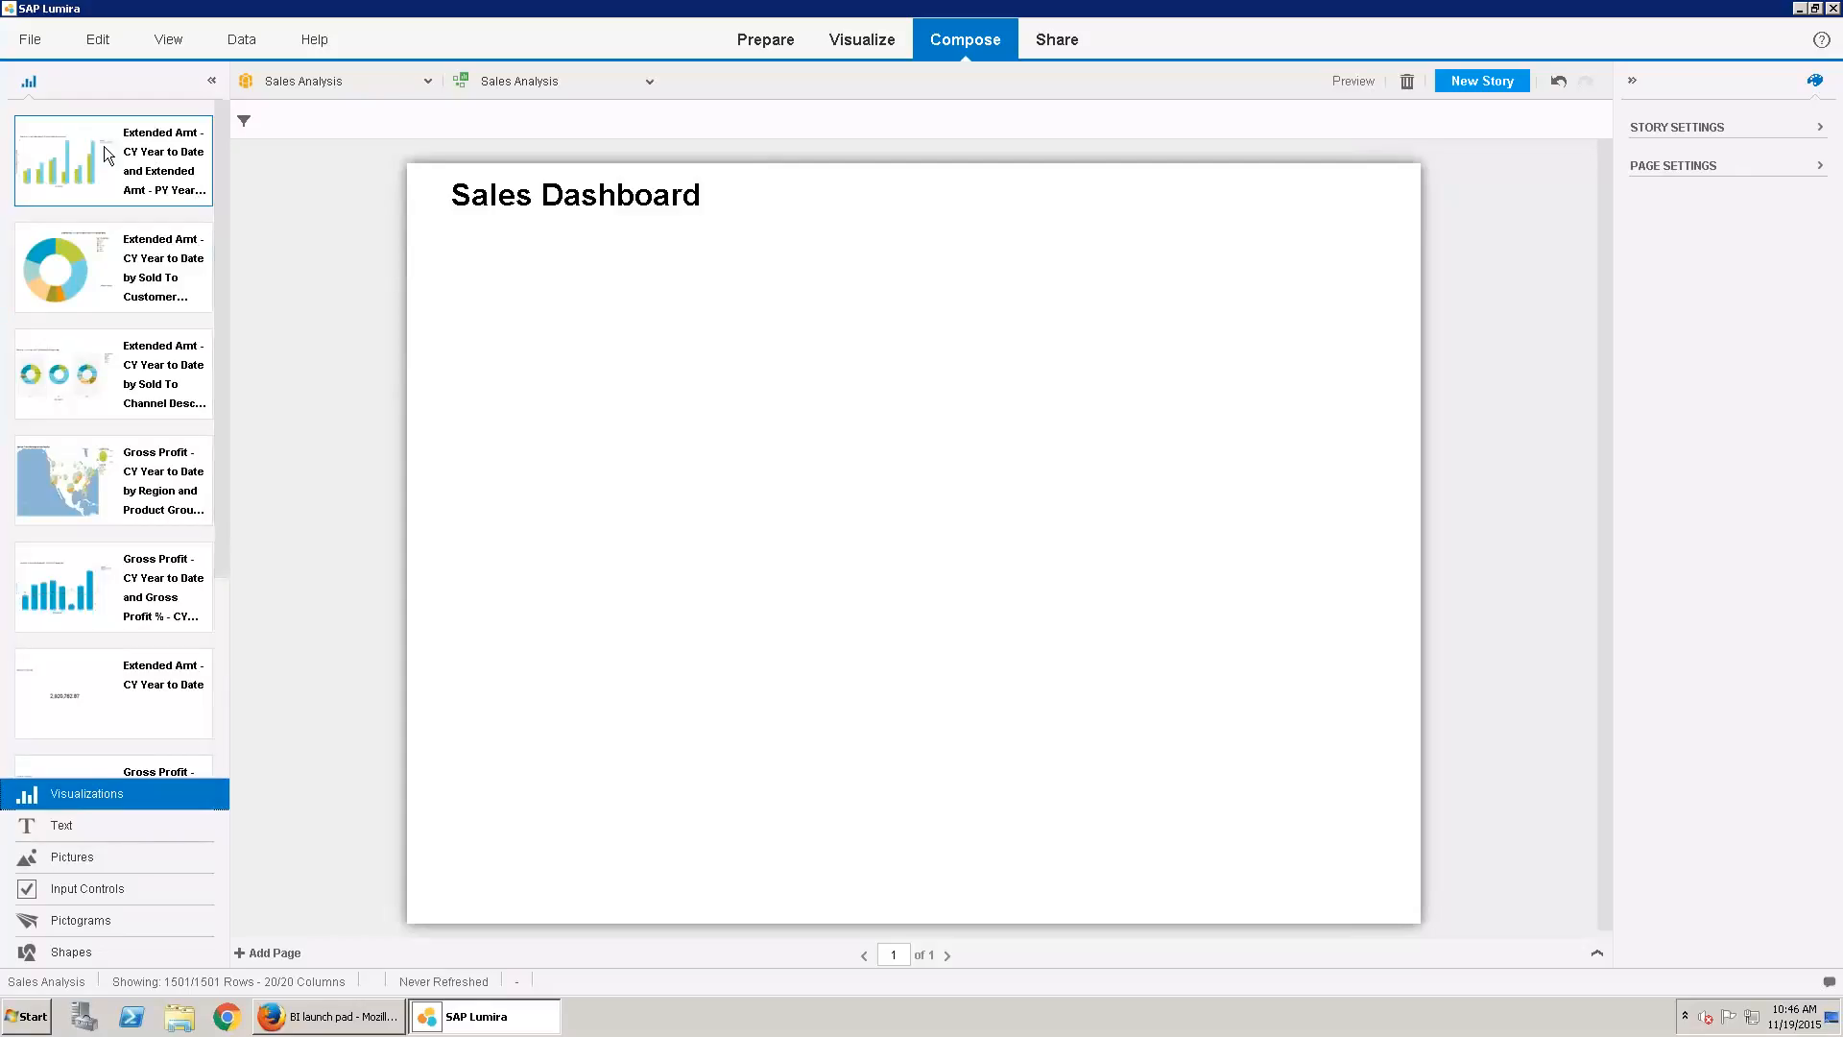
drag(63, 159, 840, 350)
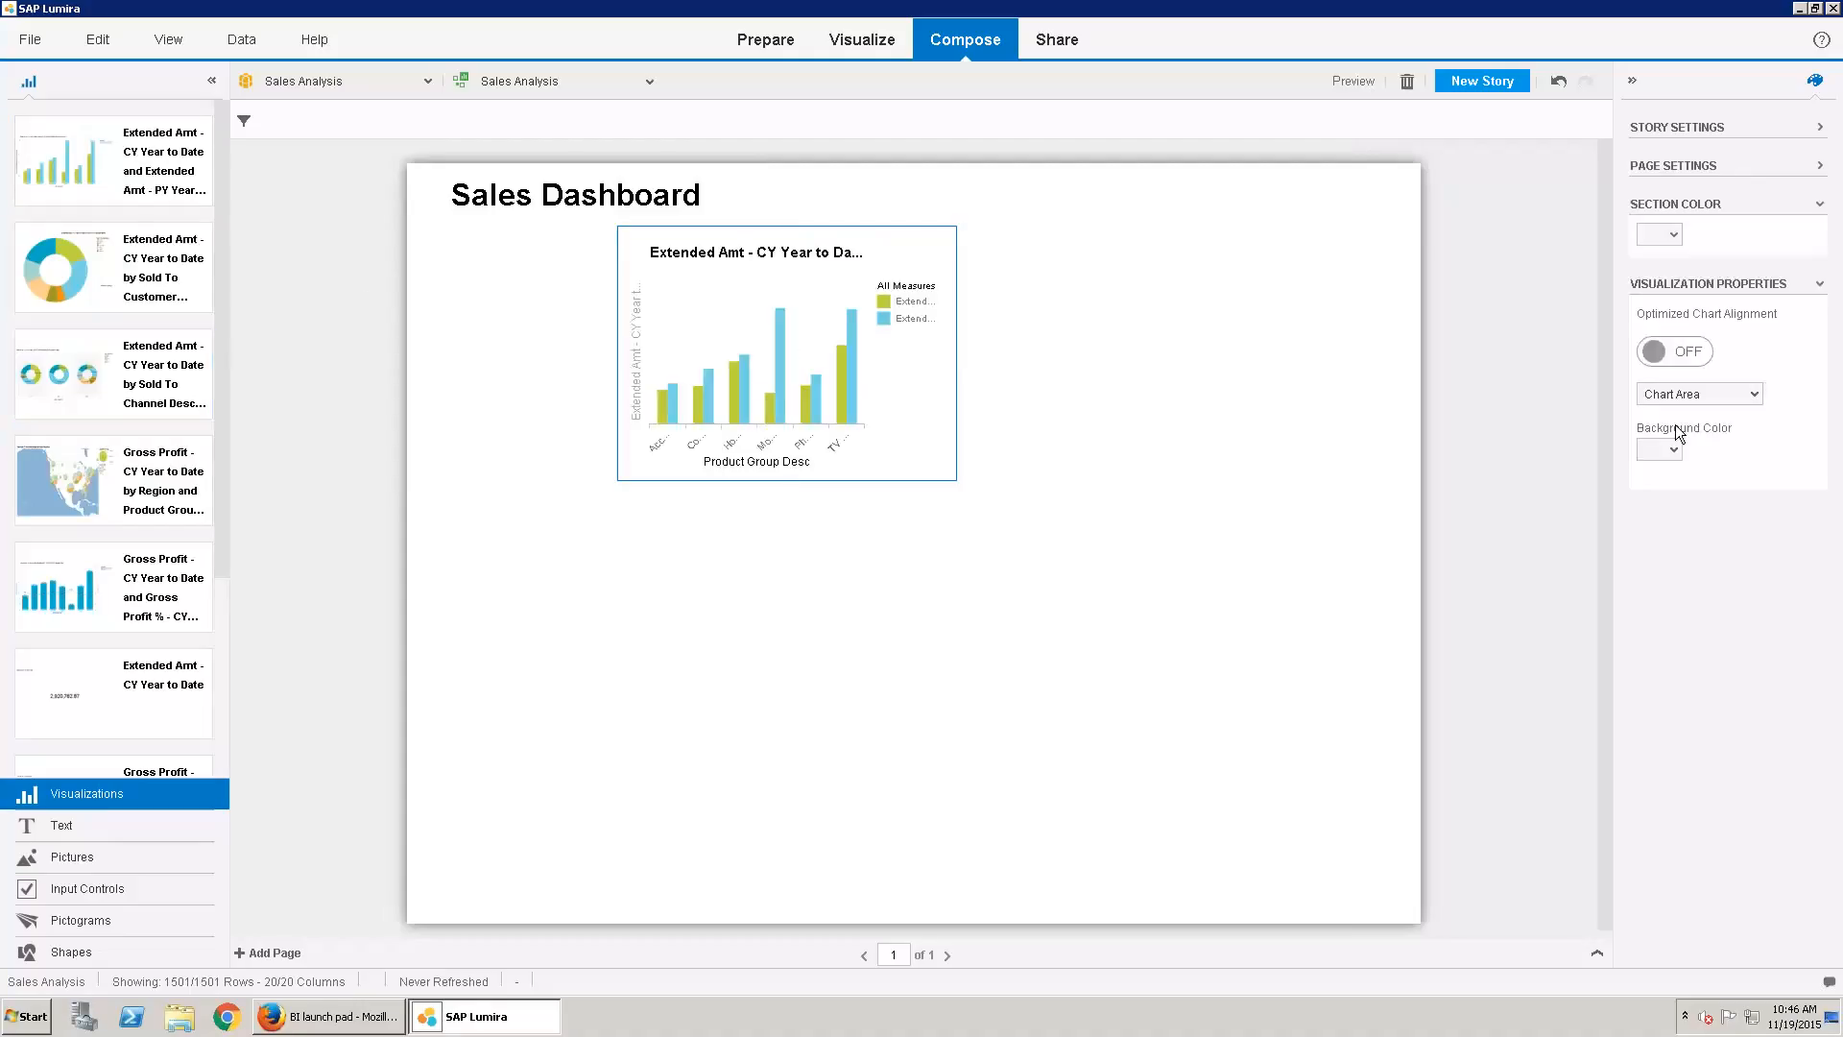
click(1755, 393)
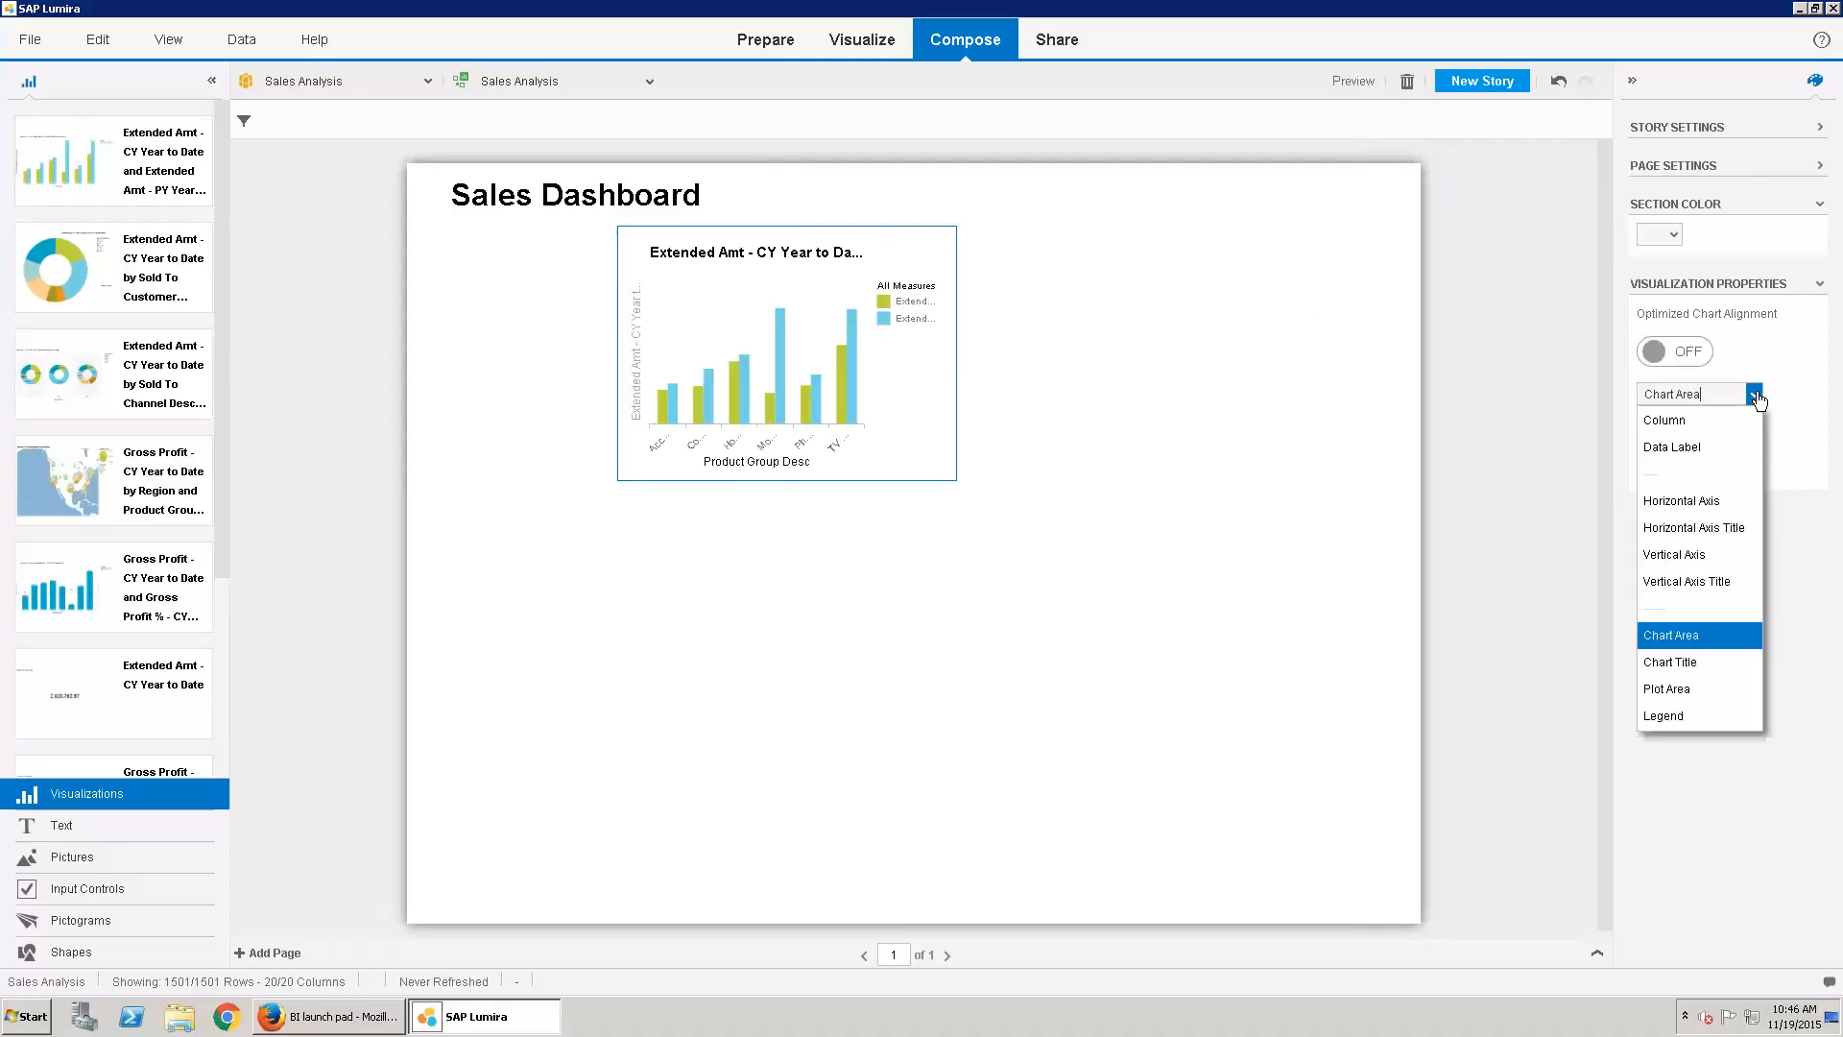
click(1671, 716)
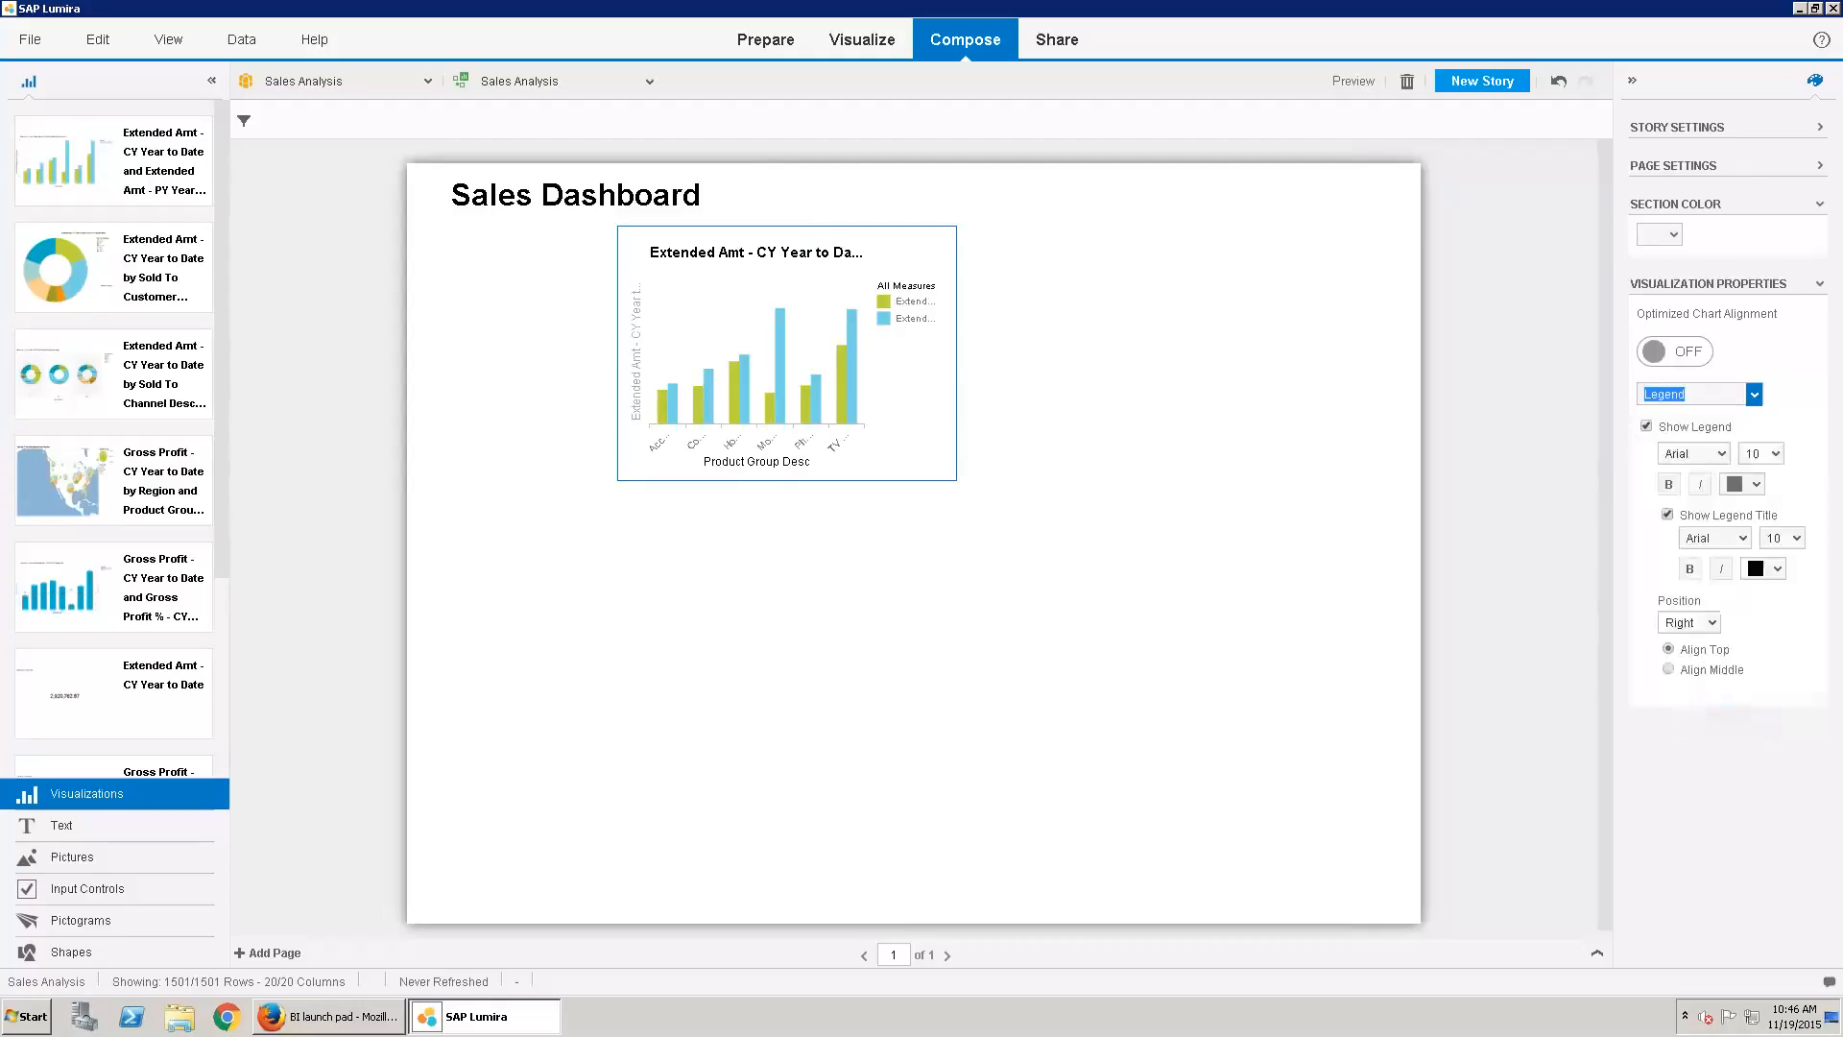
click(1647, 426)
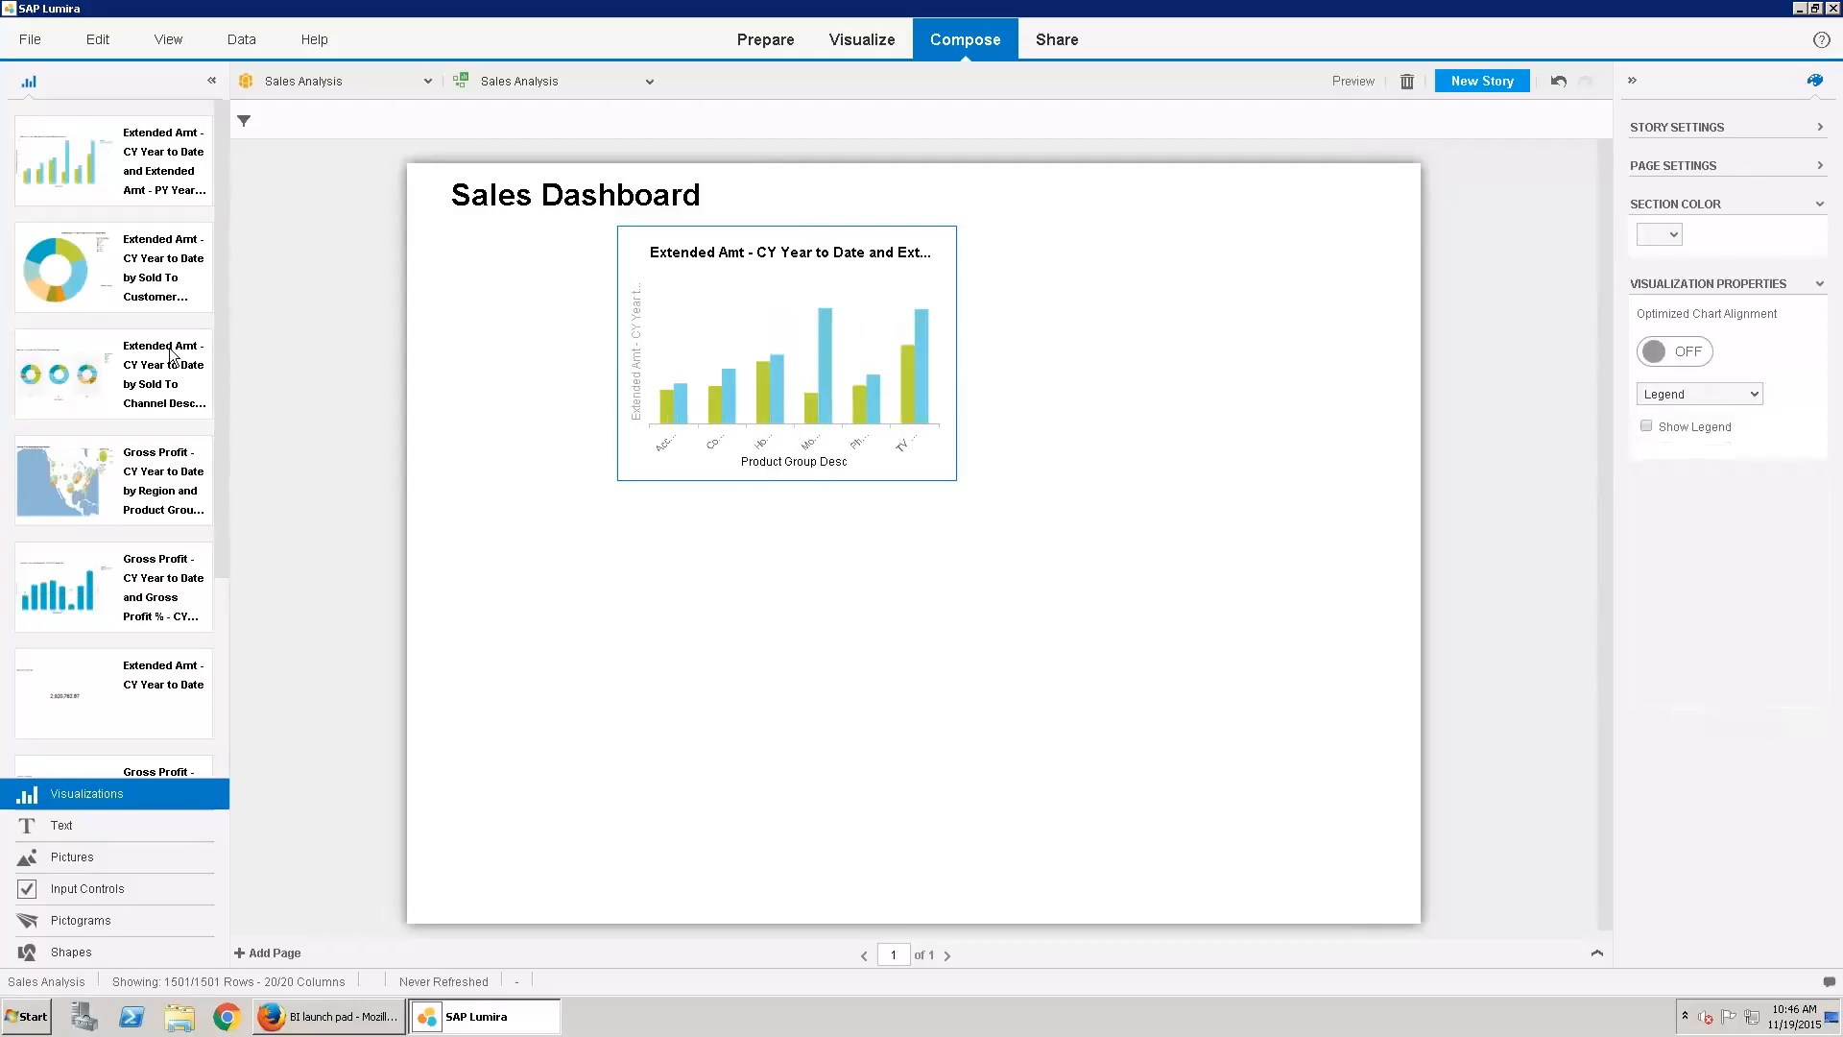
Place the Extended Amt by Sold To Customer donut chart beside the column chart and resize it, leaving a gap between them
drag(126, 290, 1048, 353)
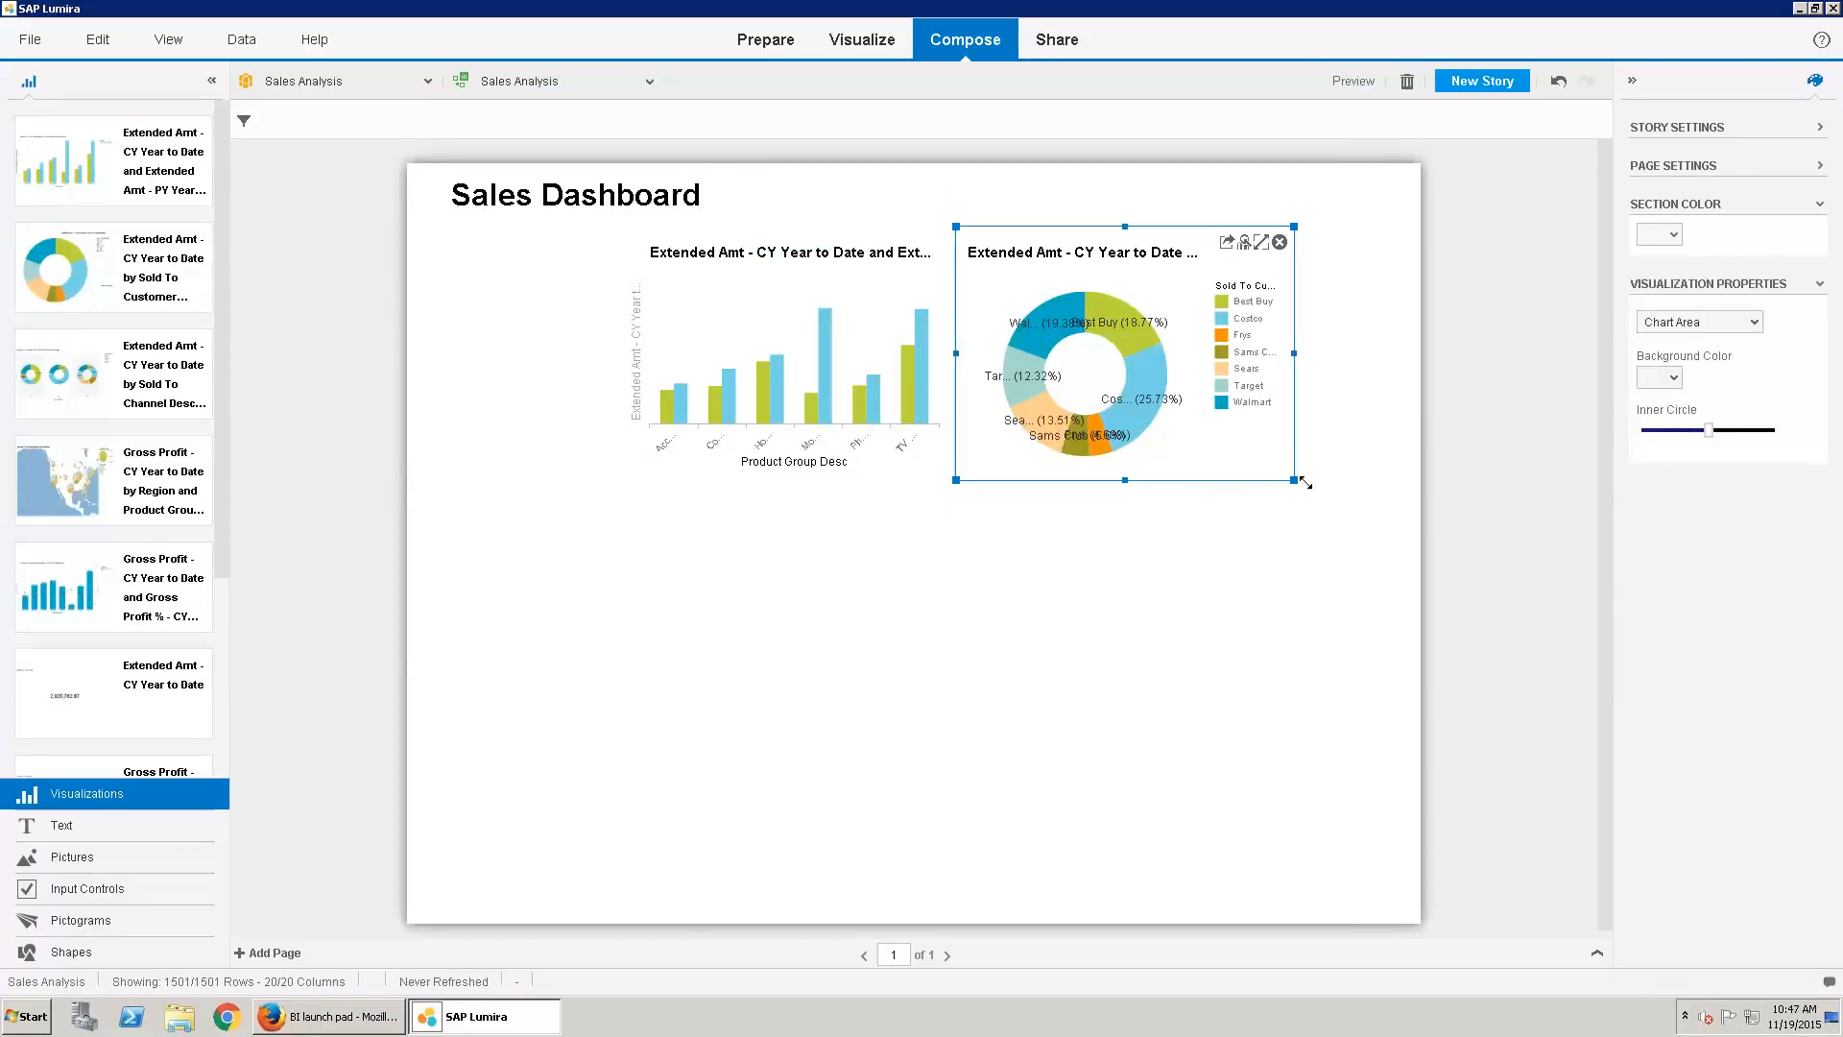
drag(1305, 483, 1405, 537)
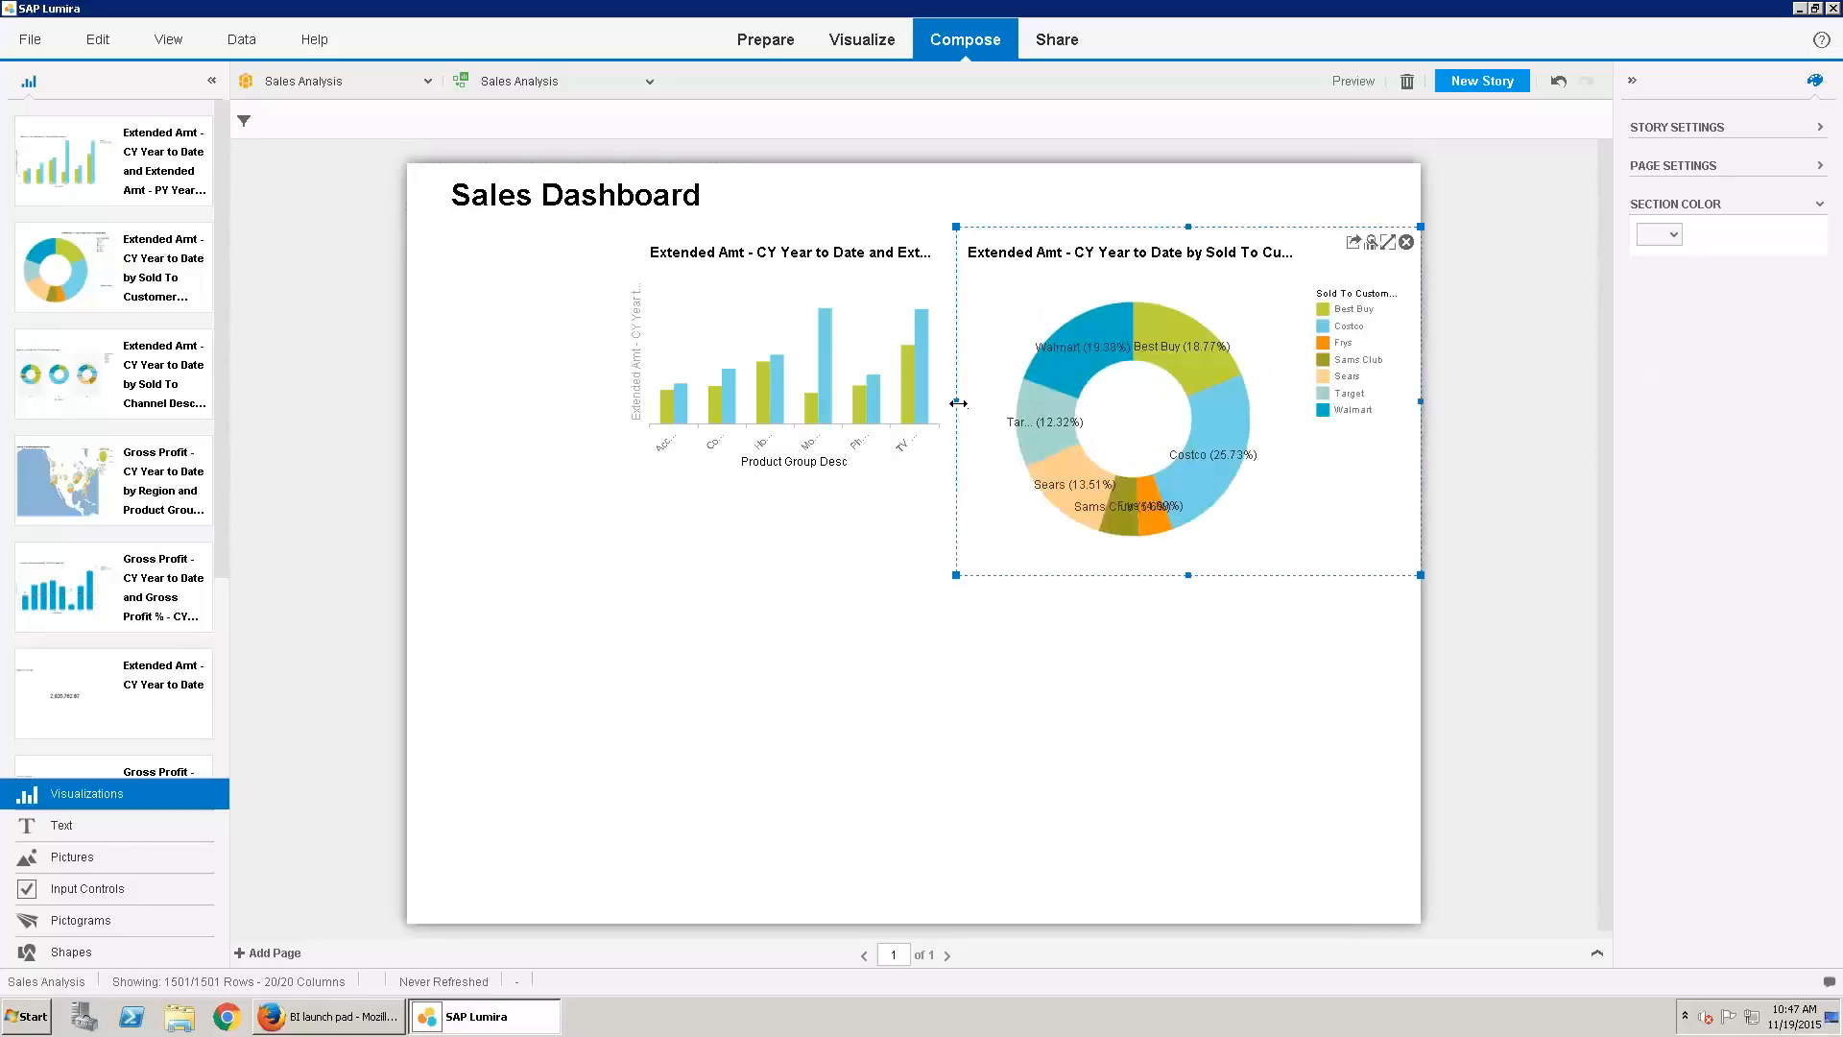
drag(958, 403, 1016, 404)
Enlarge the column chart to meet the donut chart's edge and match its height
click(953, 478)
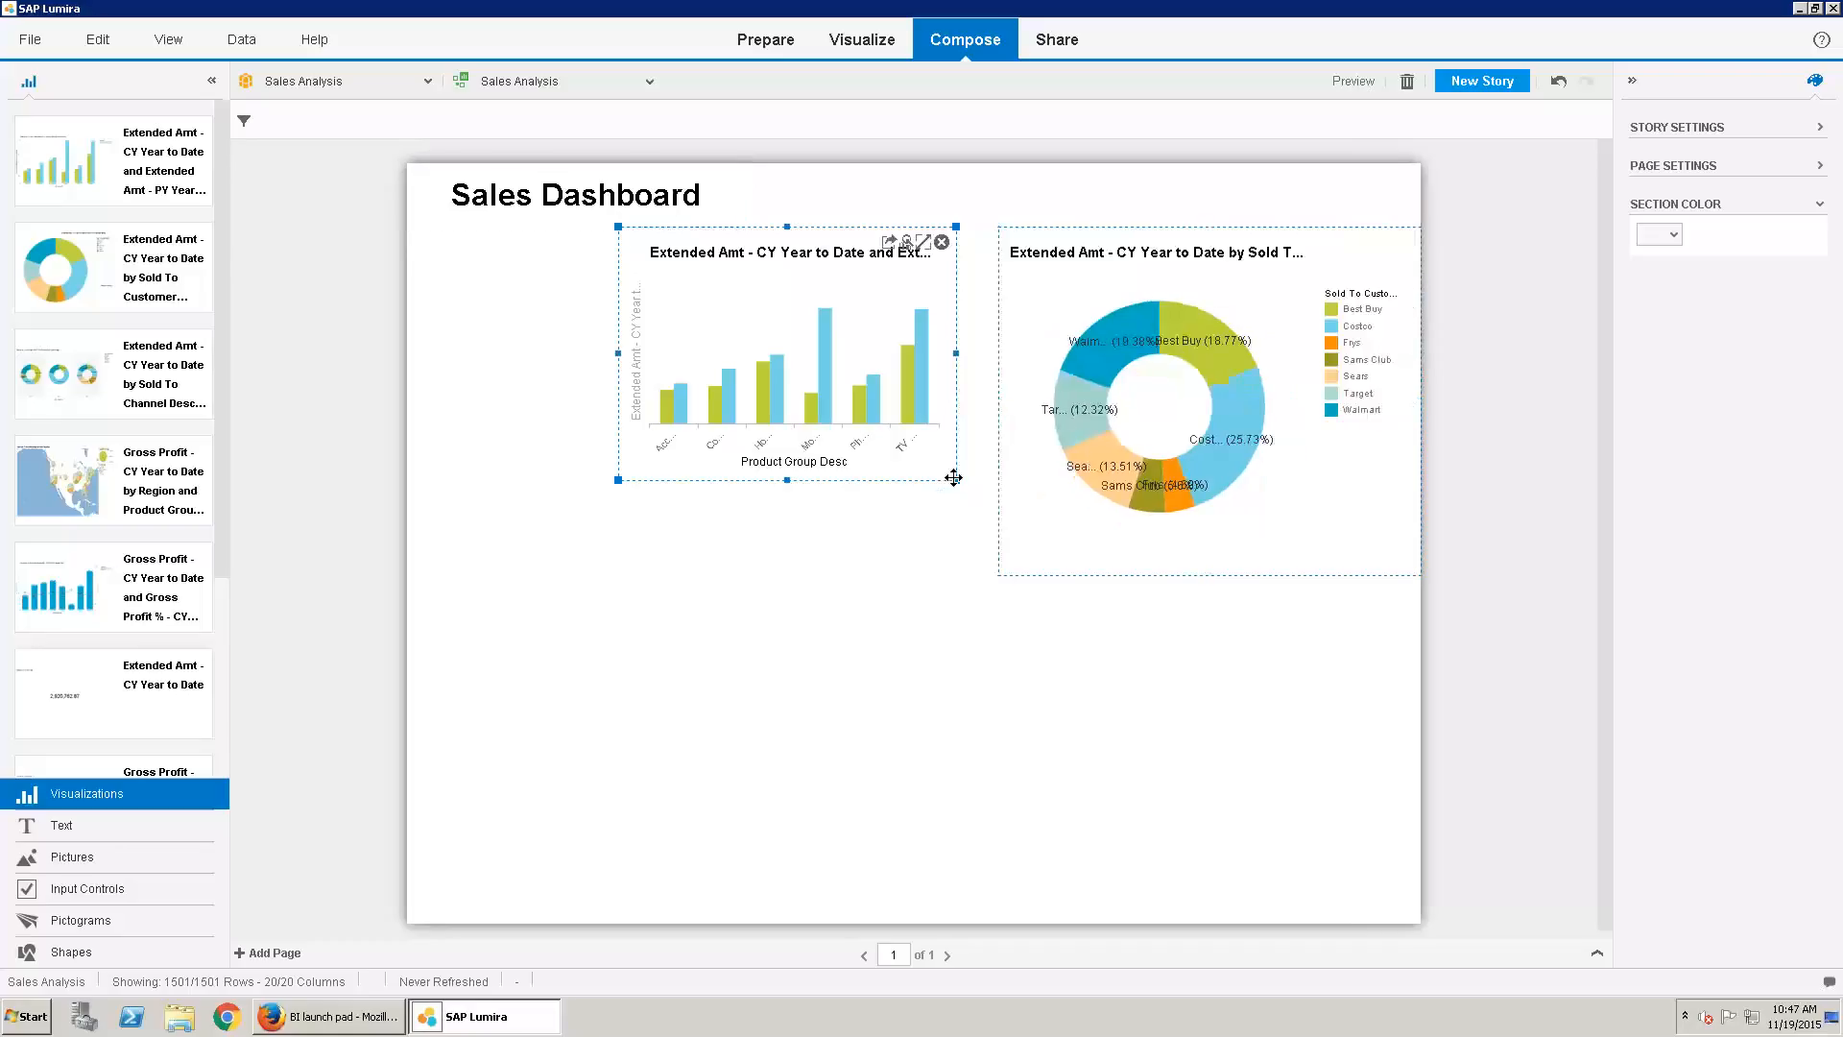
drag(953, 478, 983, 563)
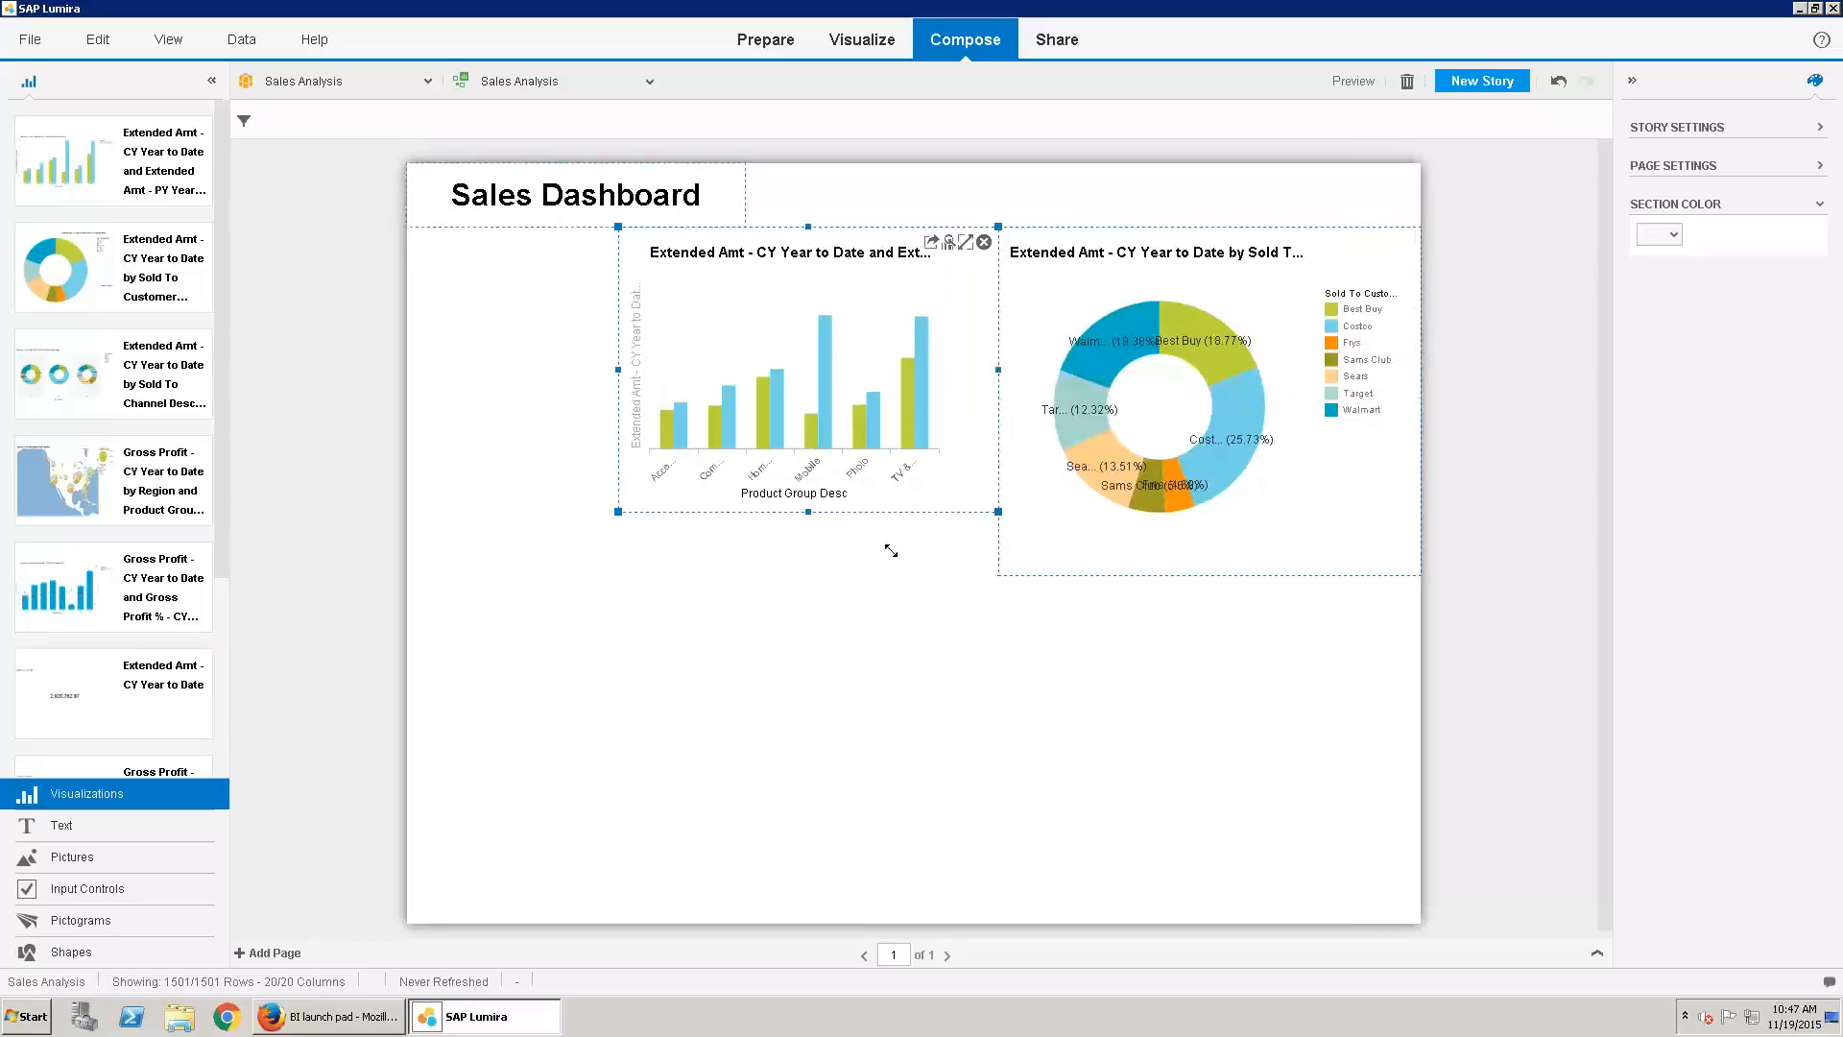
click(819, 523)
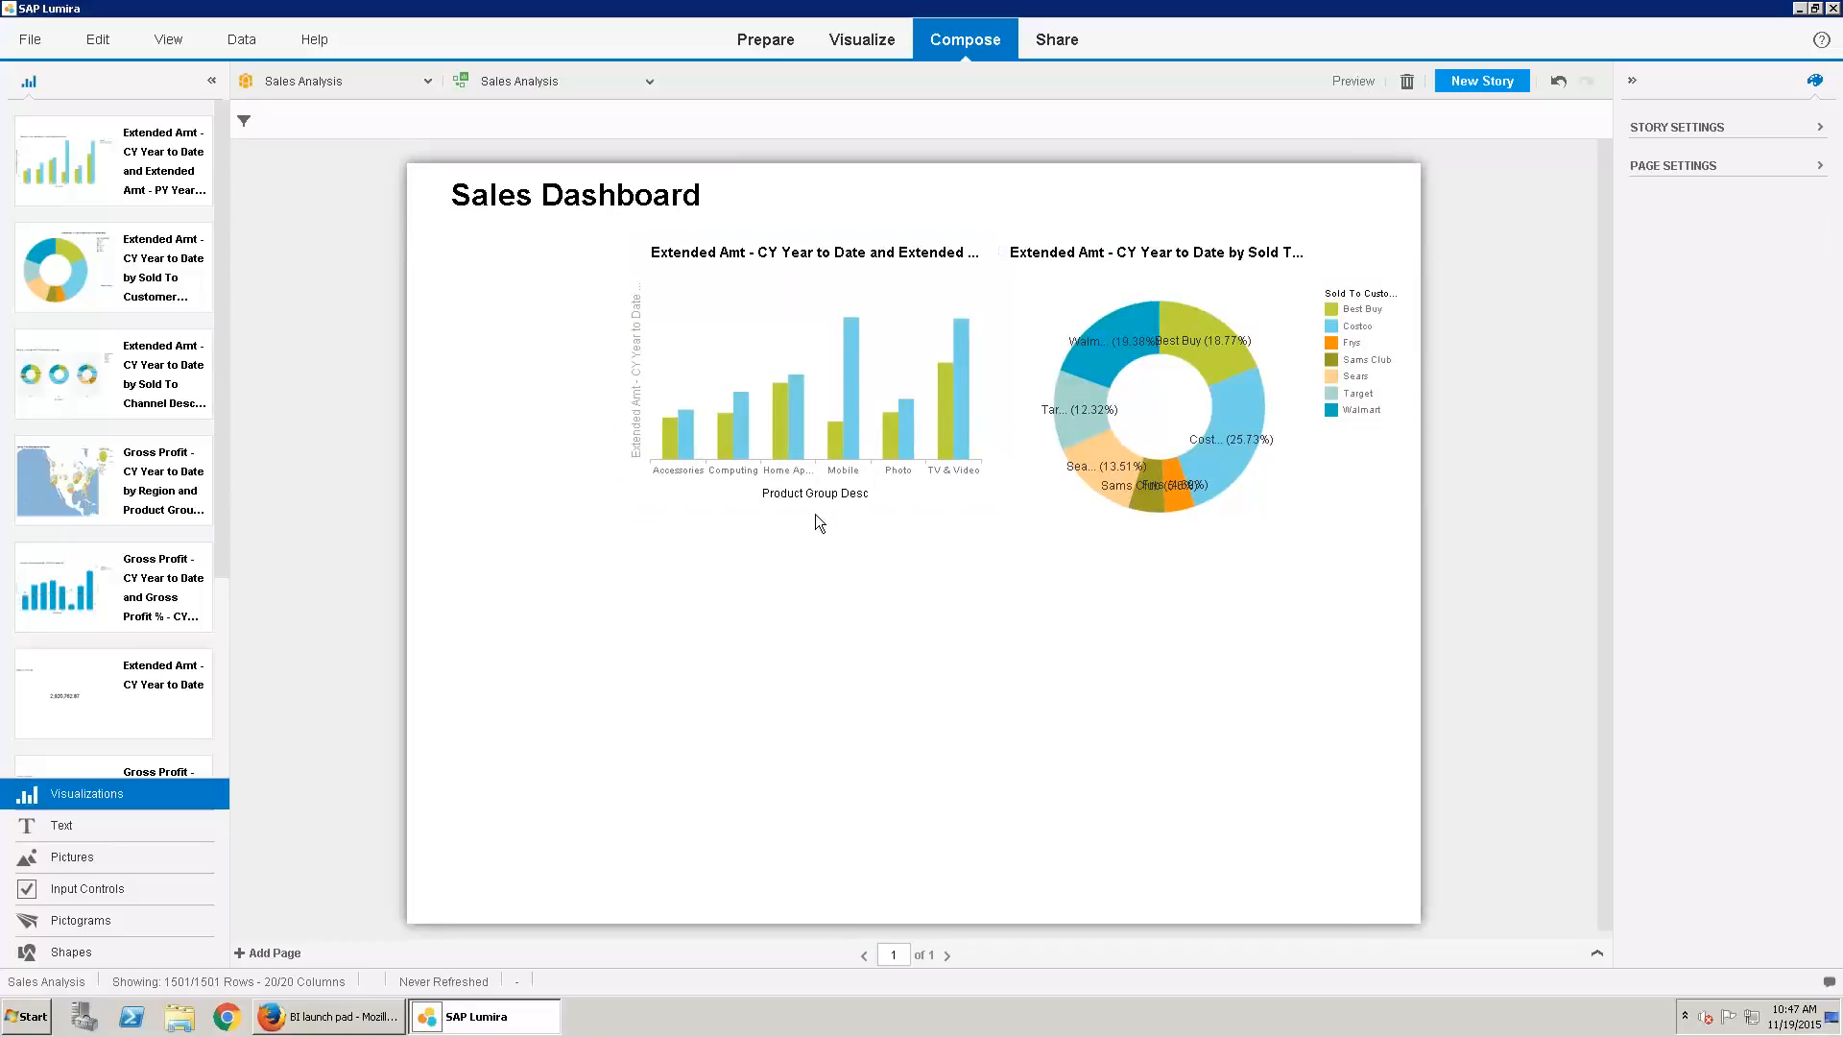
click(809, 507)
drag(807, 515, 811, 574)
Hide the legend of the Extended Amt by Sold To Customer donut chart
click(1294, 410)
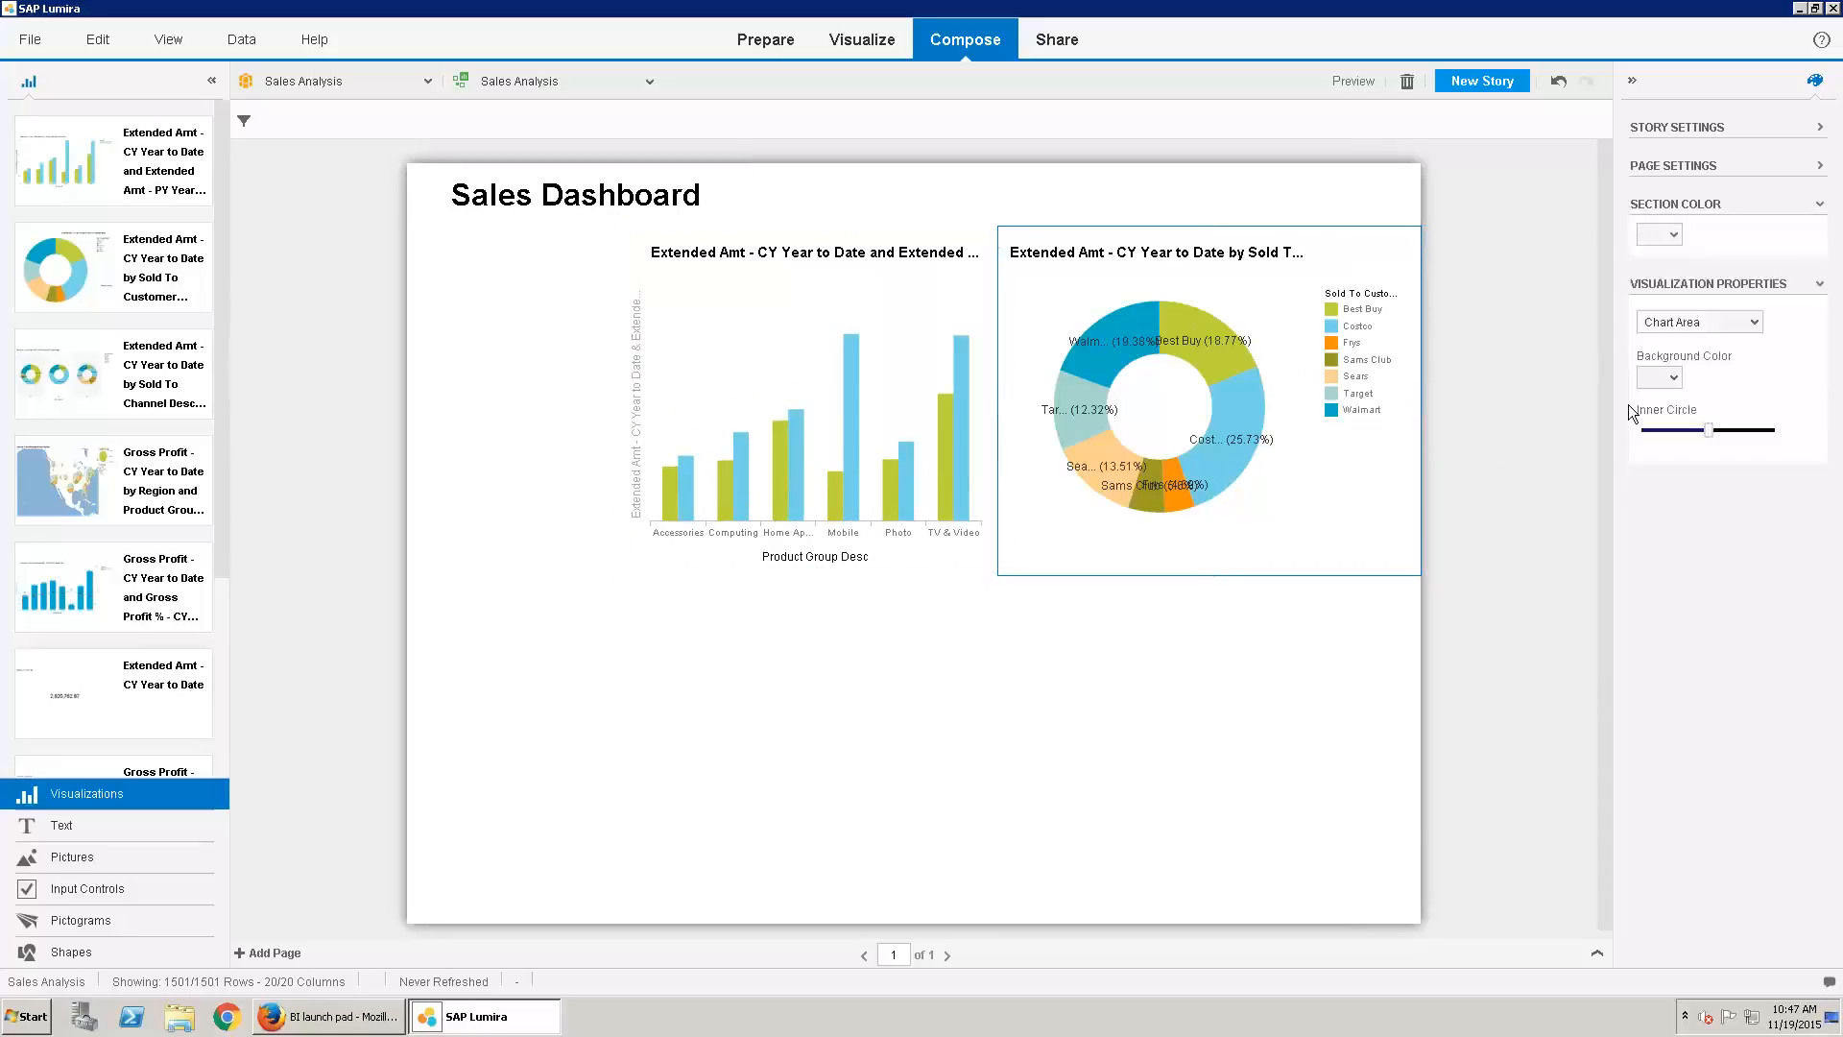
click(1754, 321)
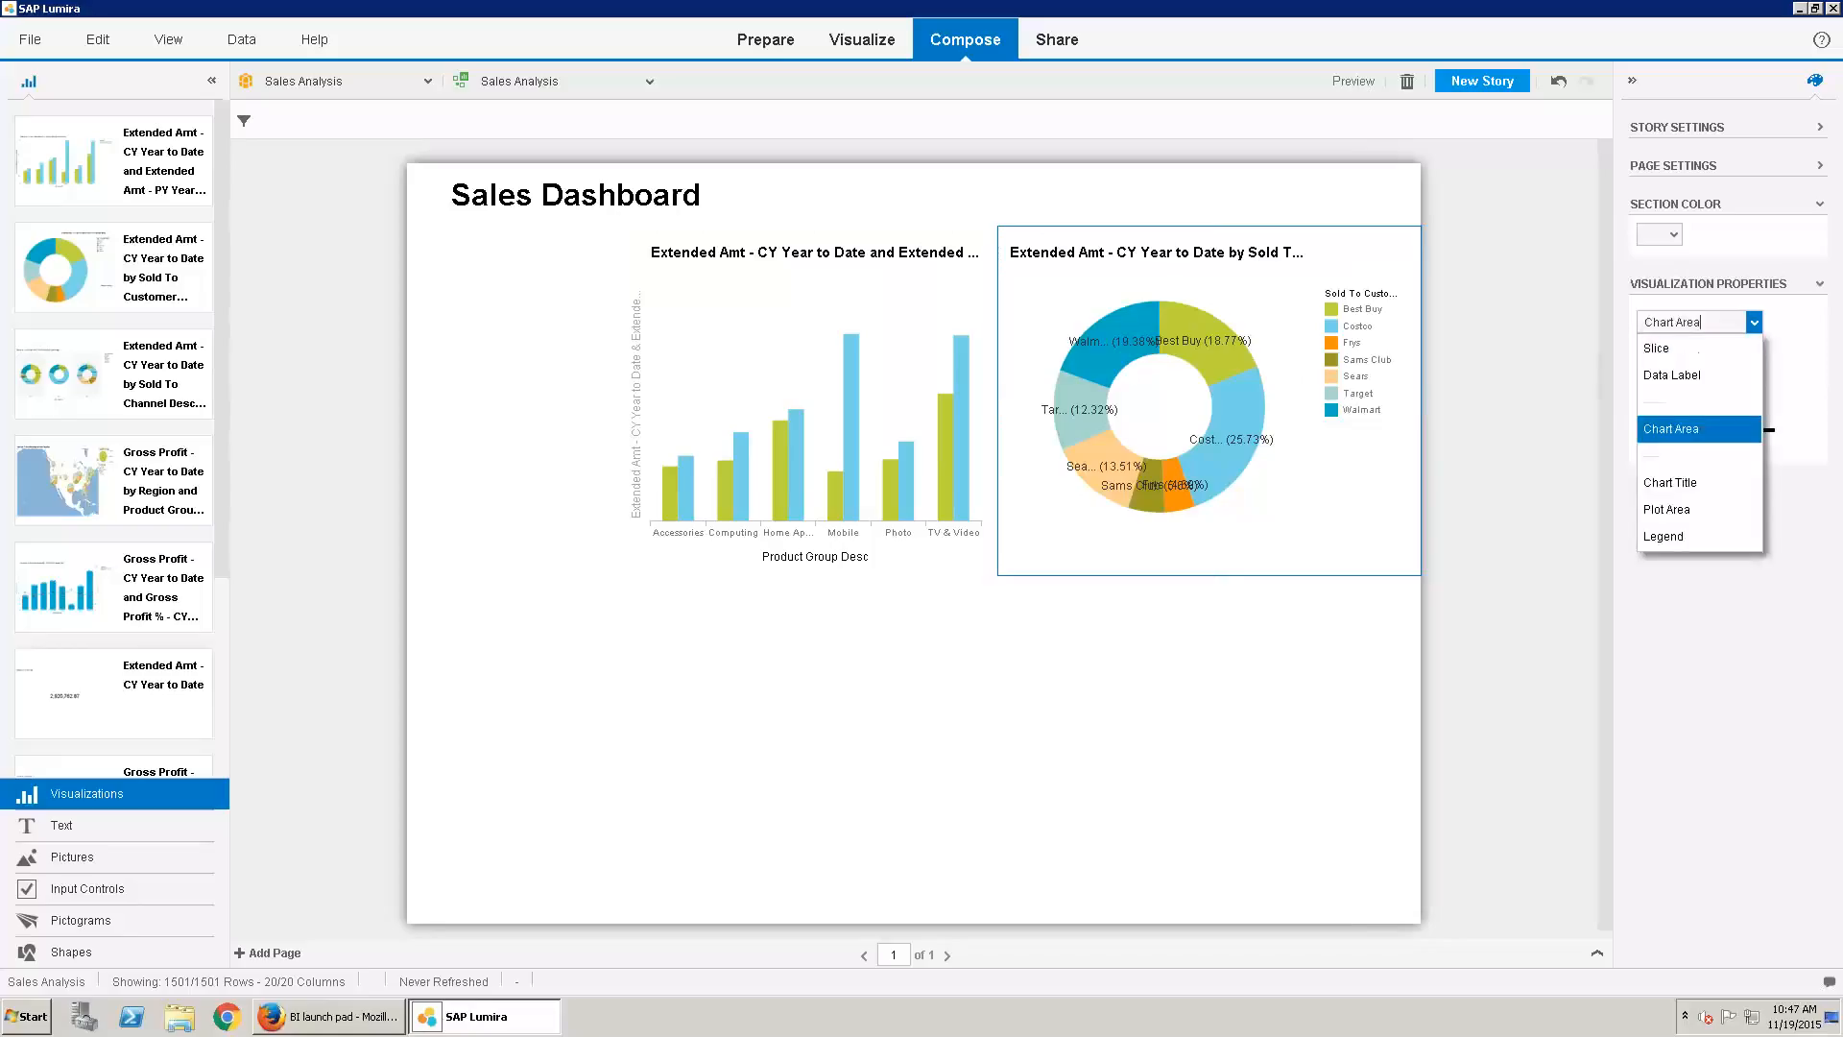
click(1689, 535)
click(1647, 354)
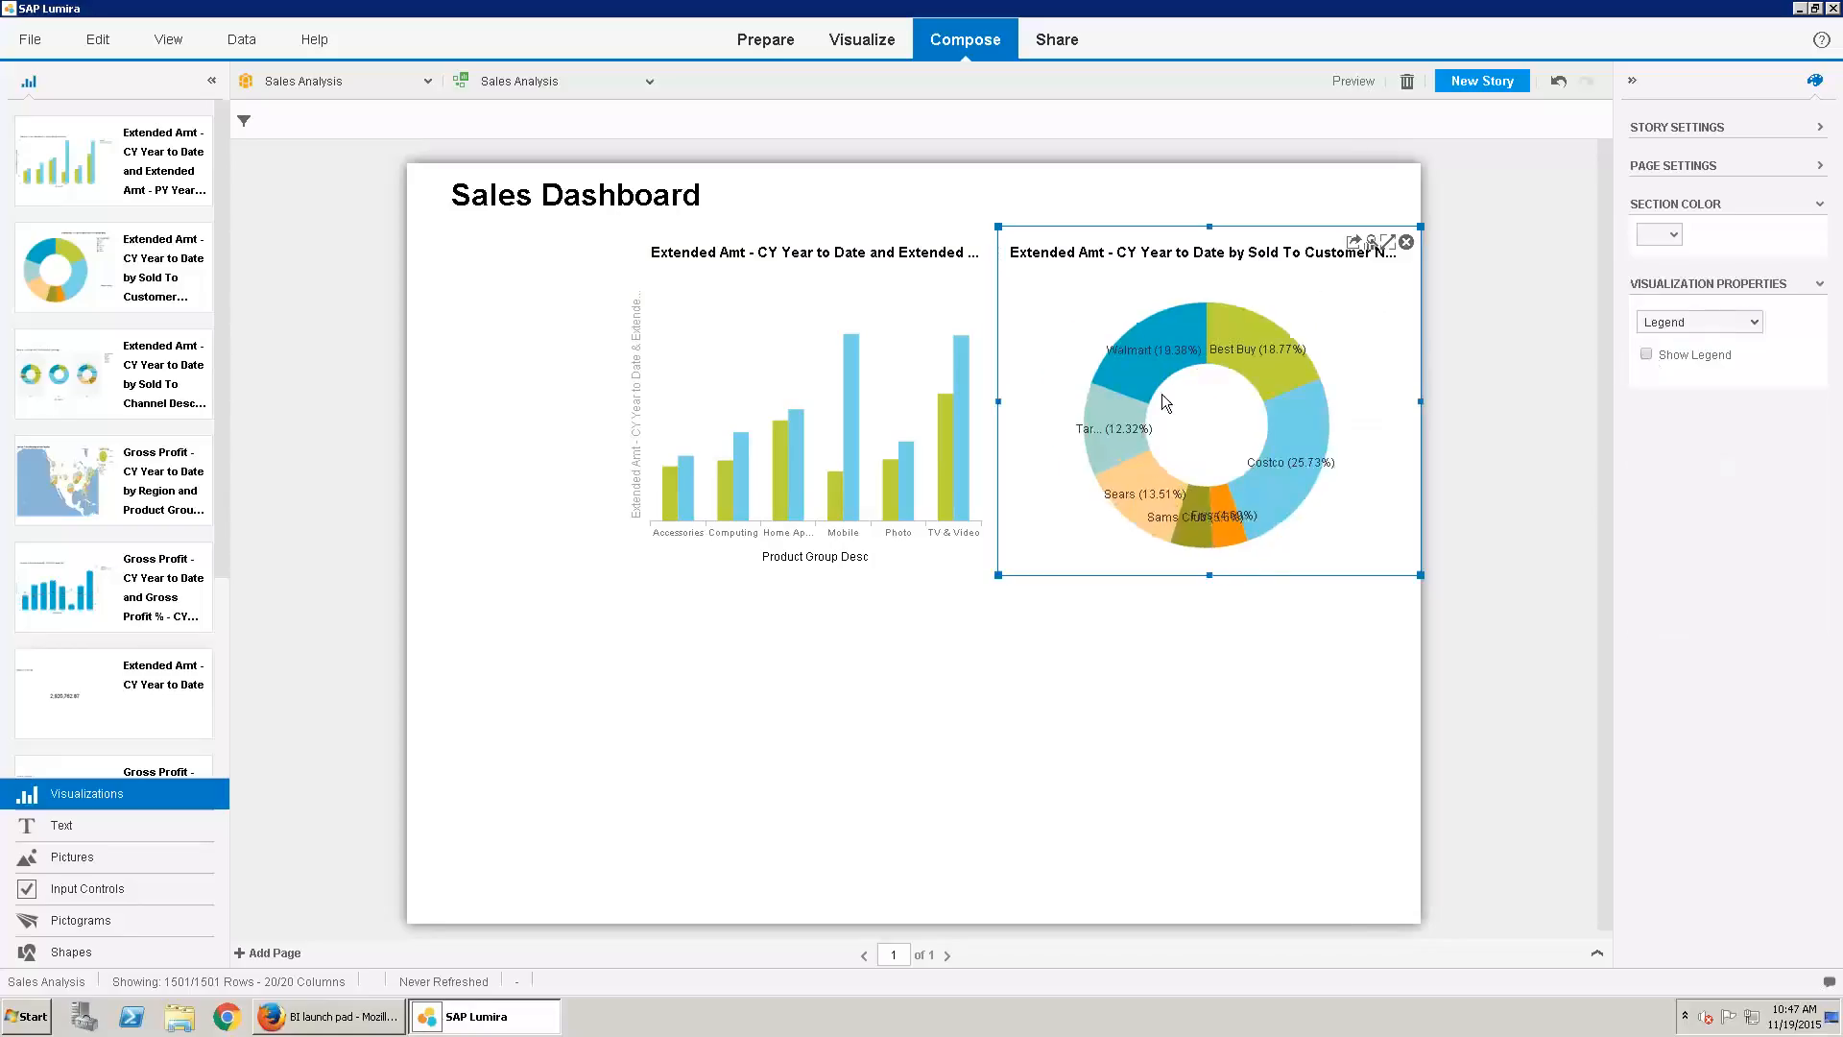
click(855, 642)
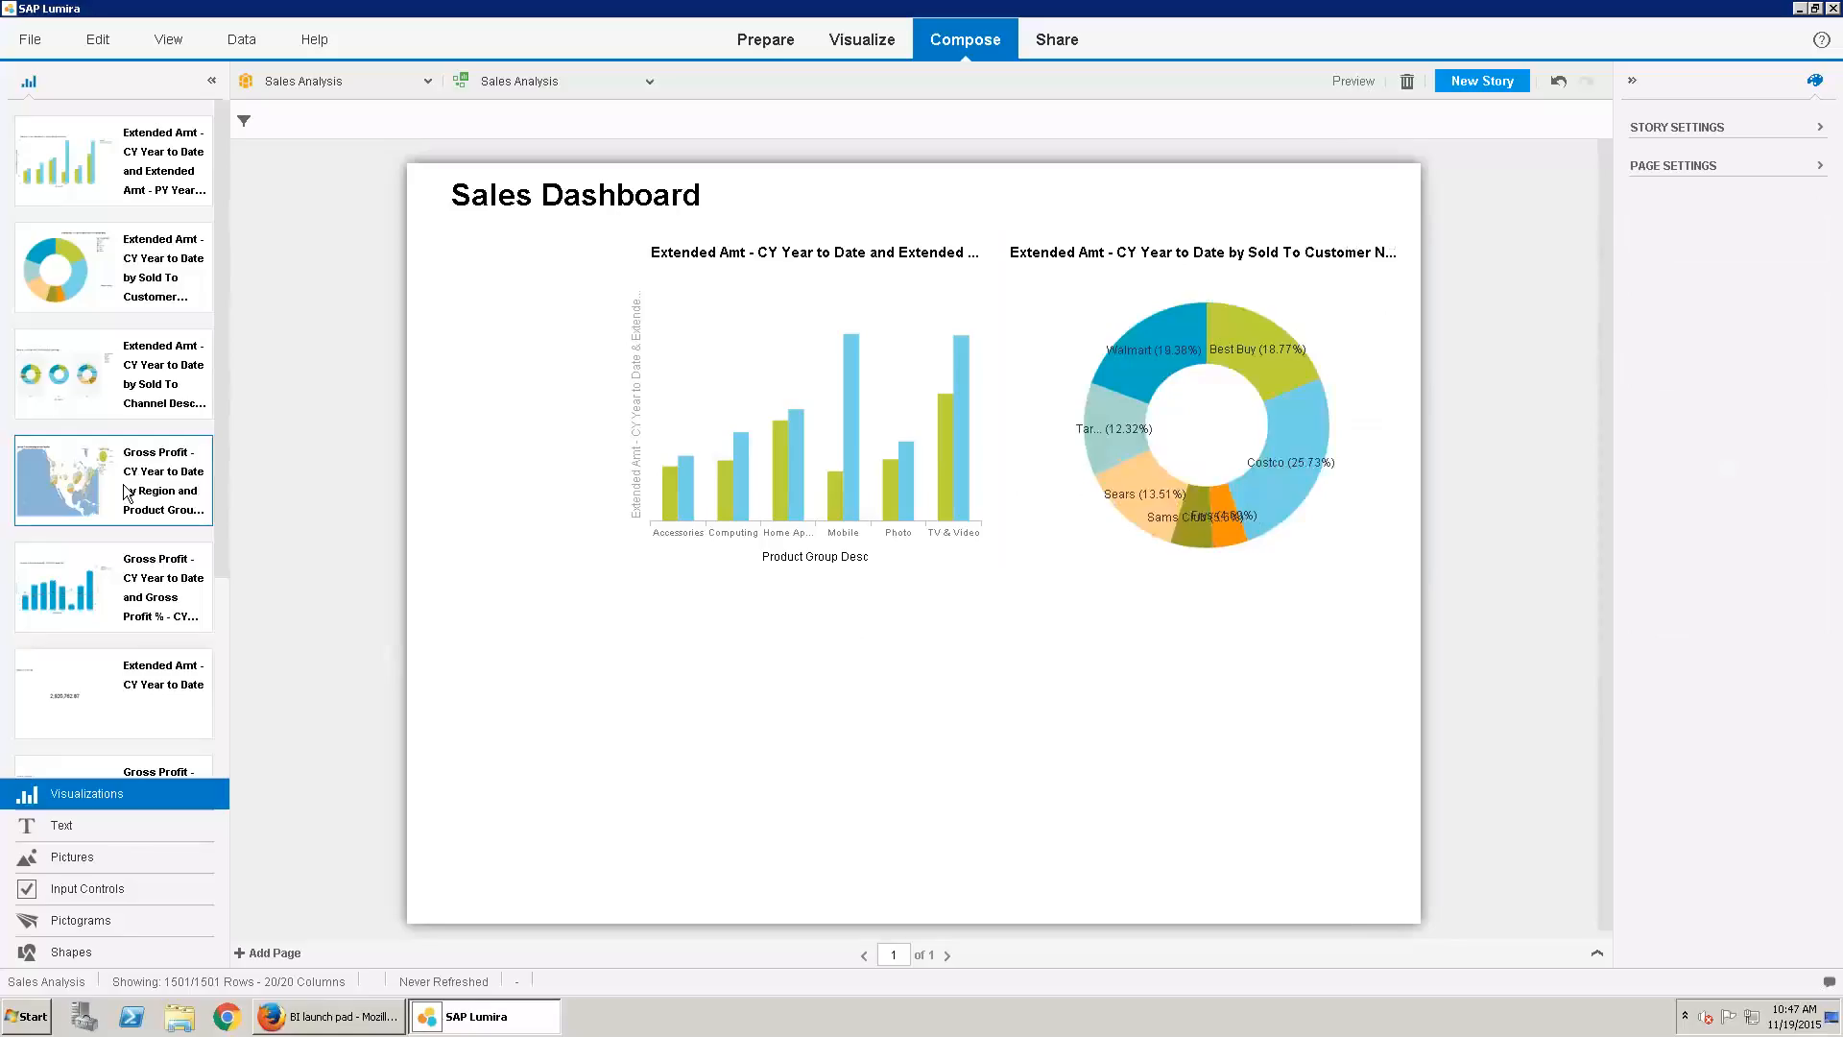
Place the Gross Profit by Region and Product Group map below both charts and stretch it across their width to the page's bottom edge
drag(119, 480, 804, 659)
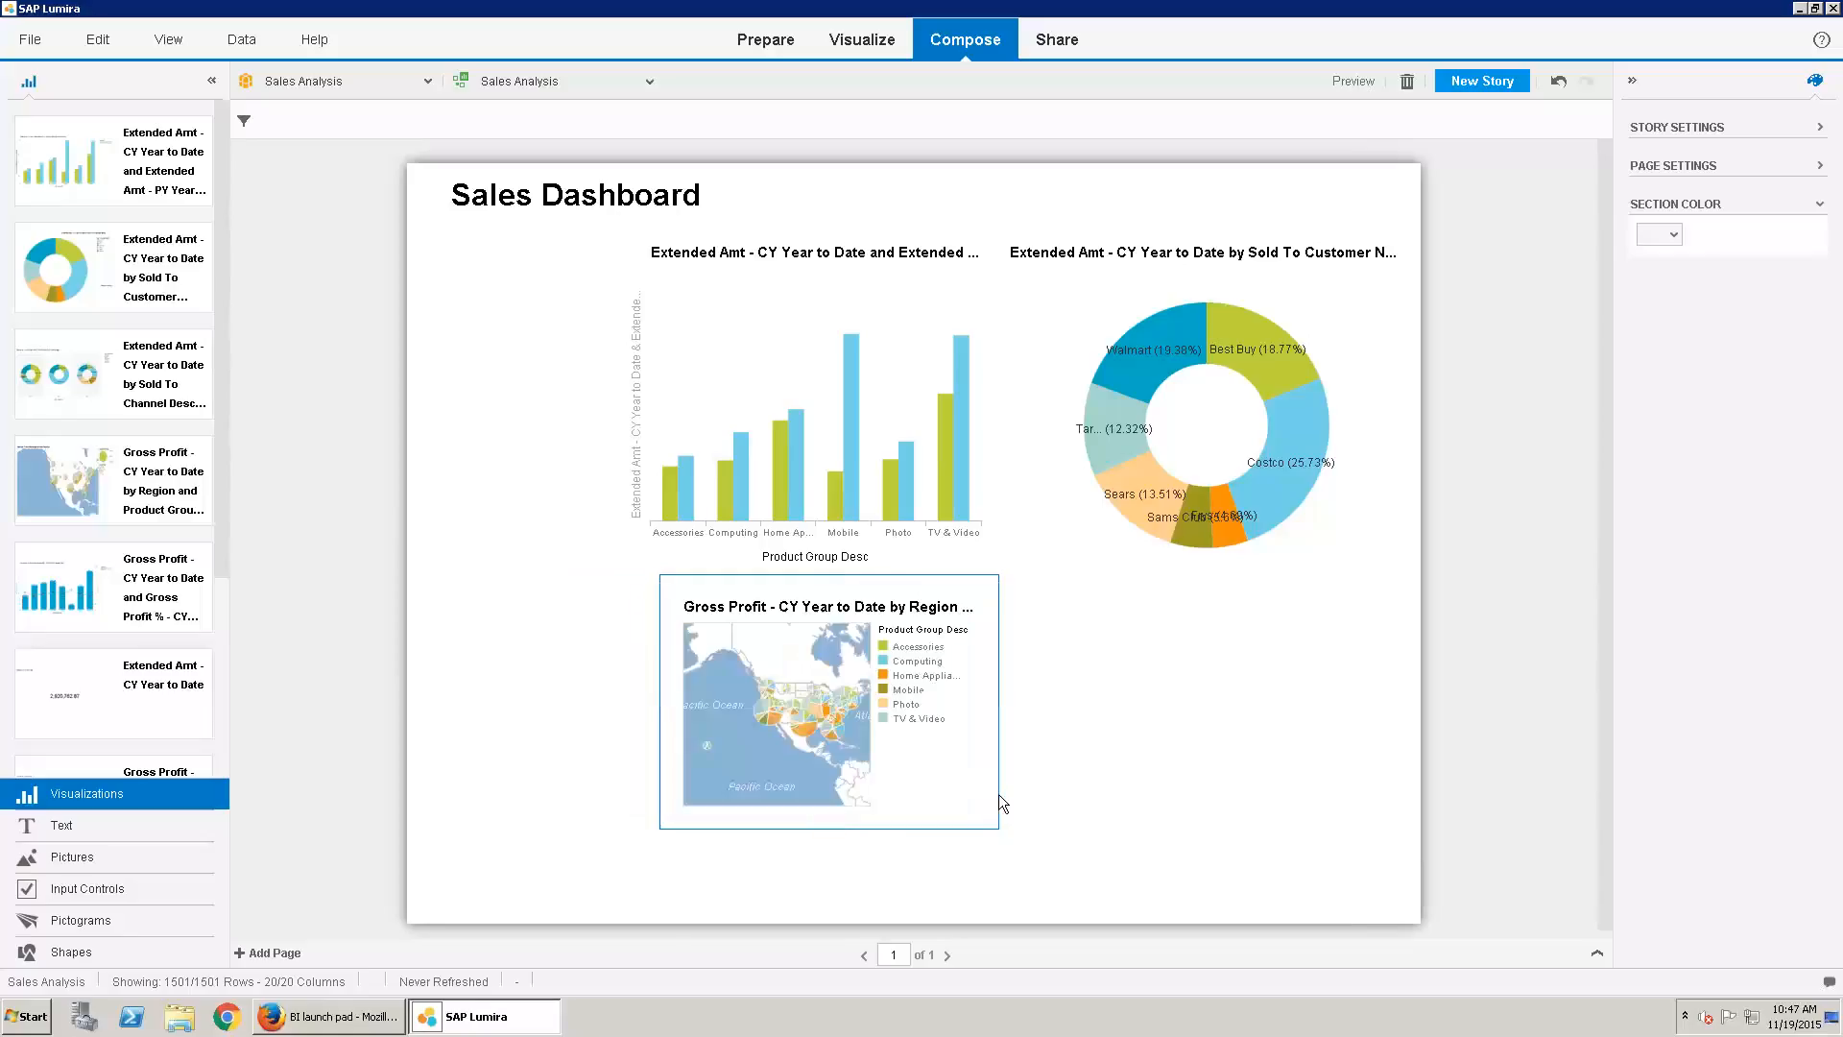
click(993, 726)
drag(998, 701, 1414, 707)
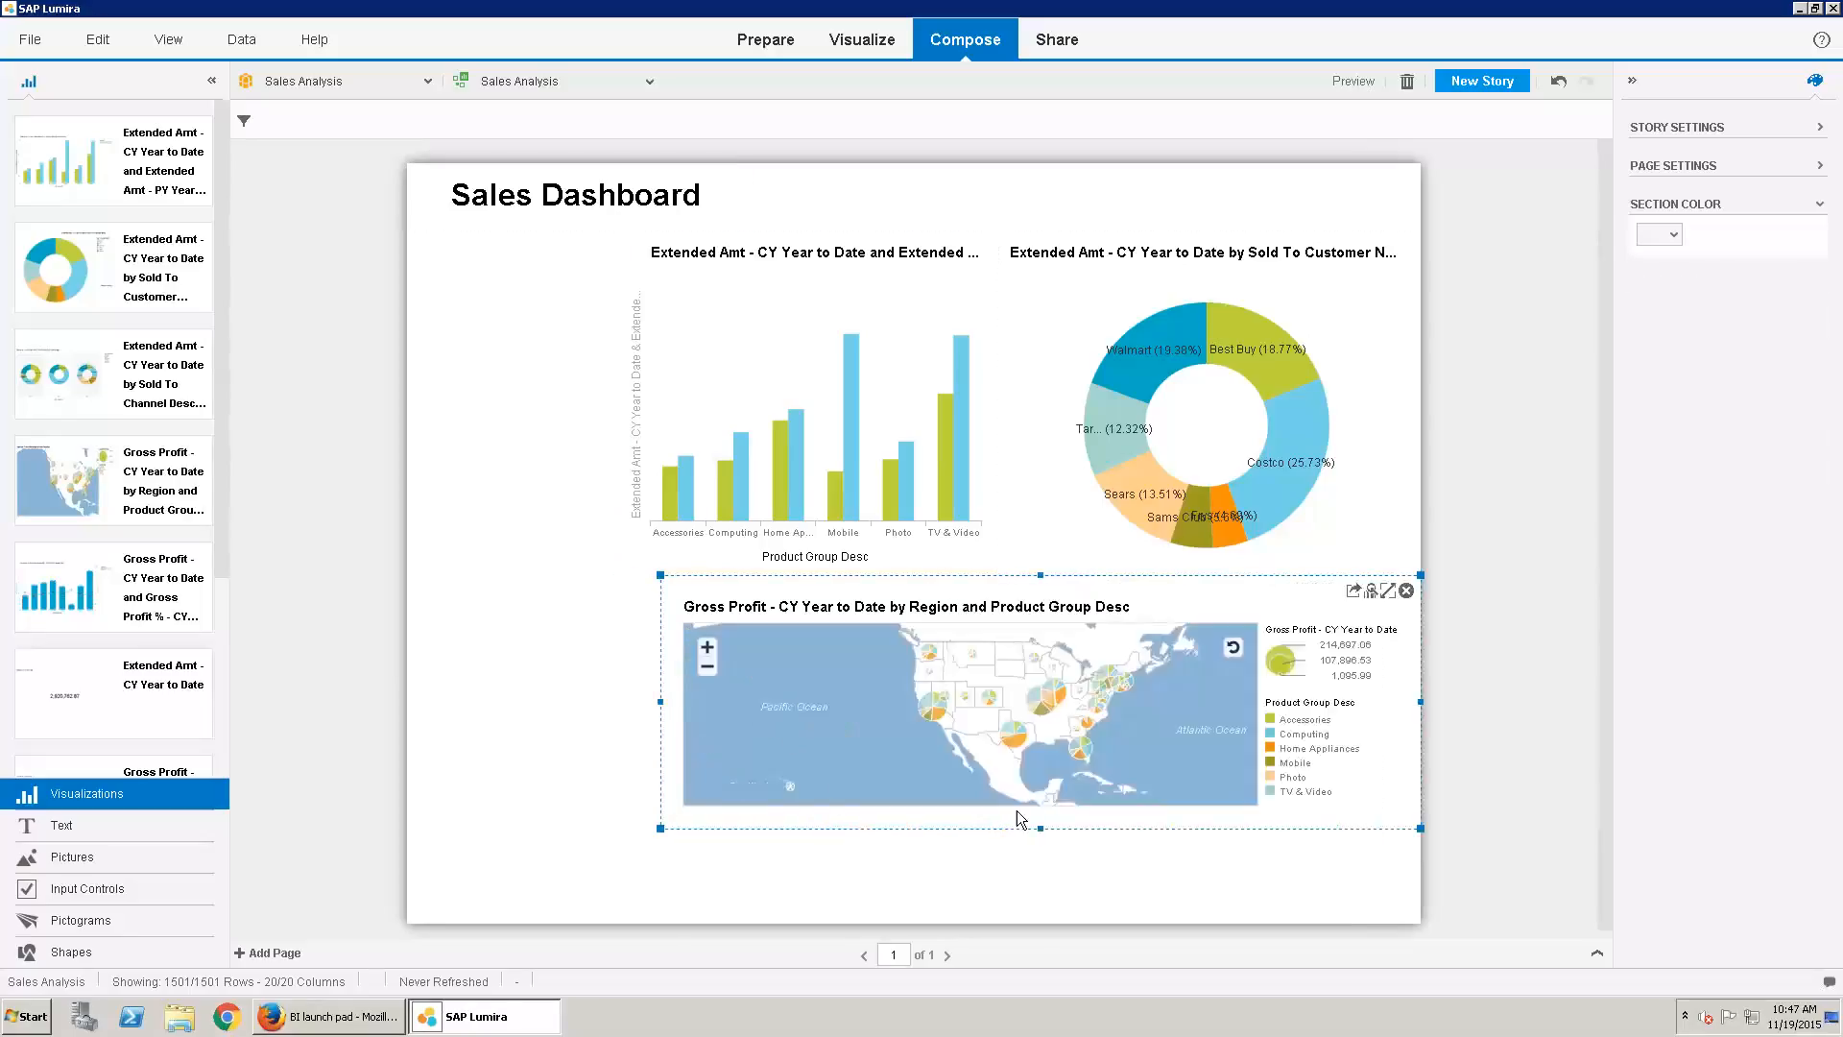
drag(1041, 829, 1041, 923)
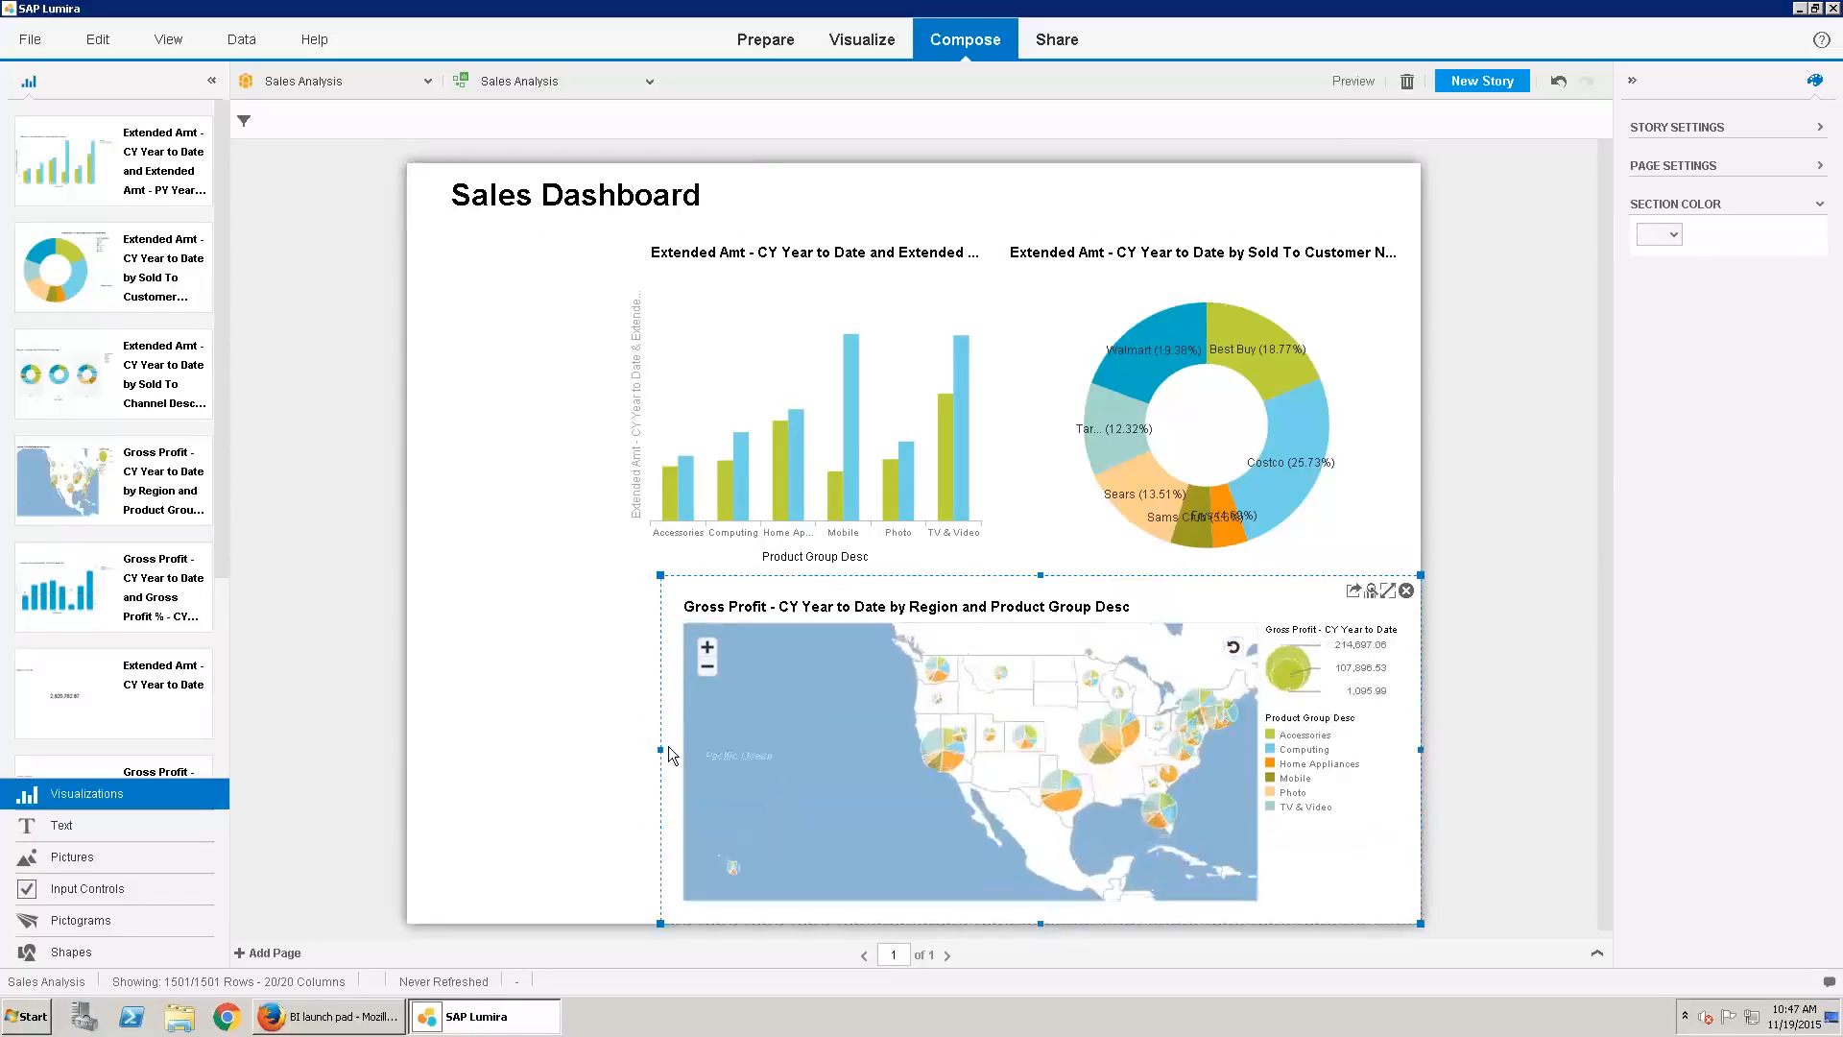
drag(662, 751, 633, 745)
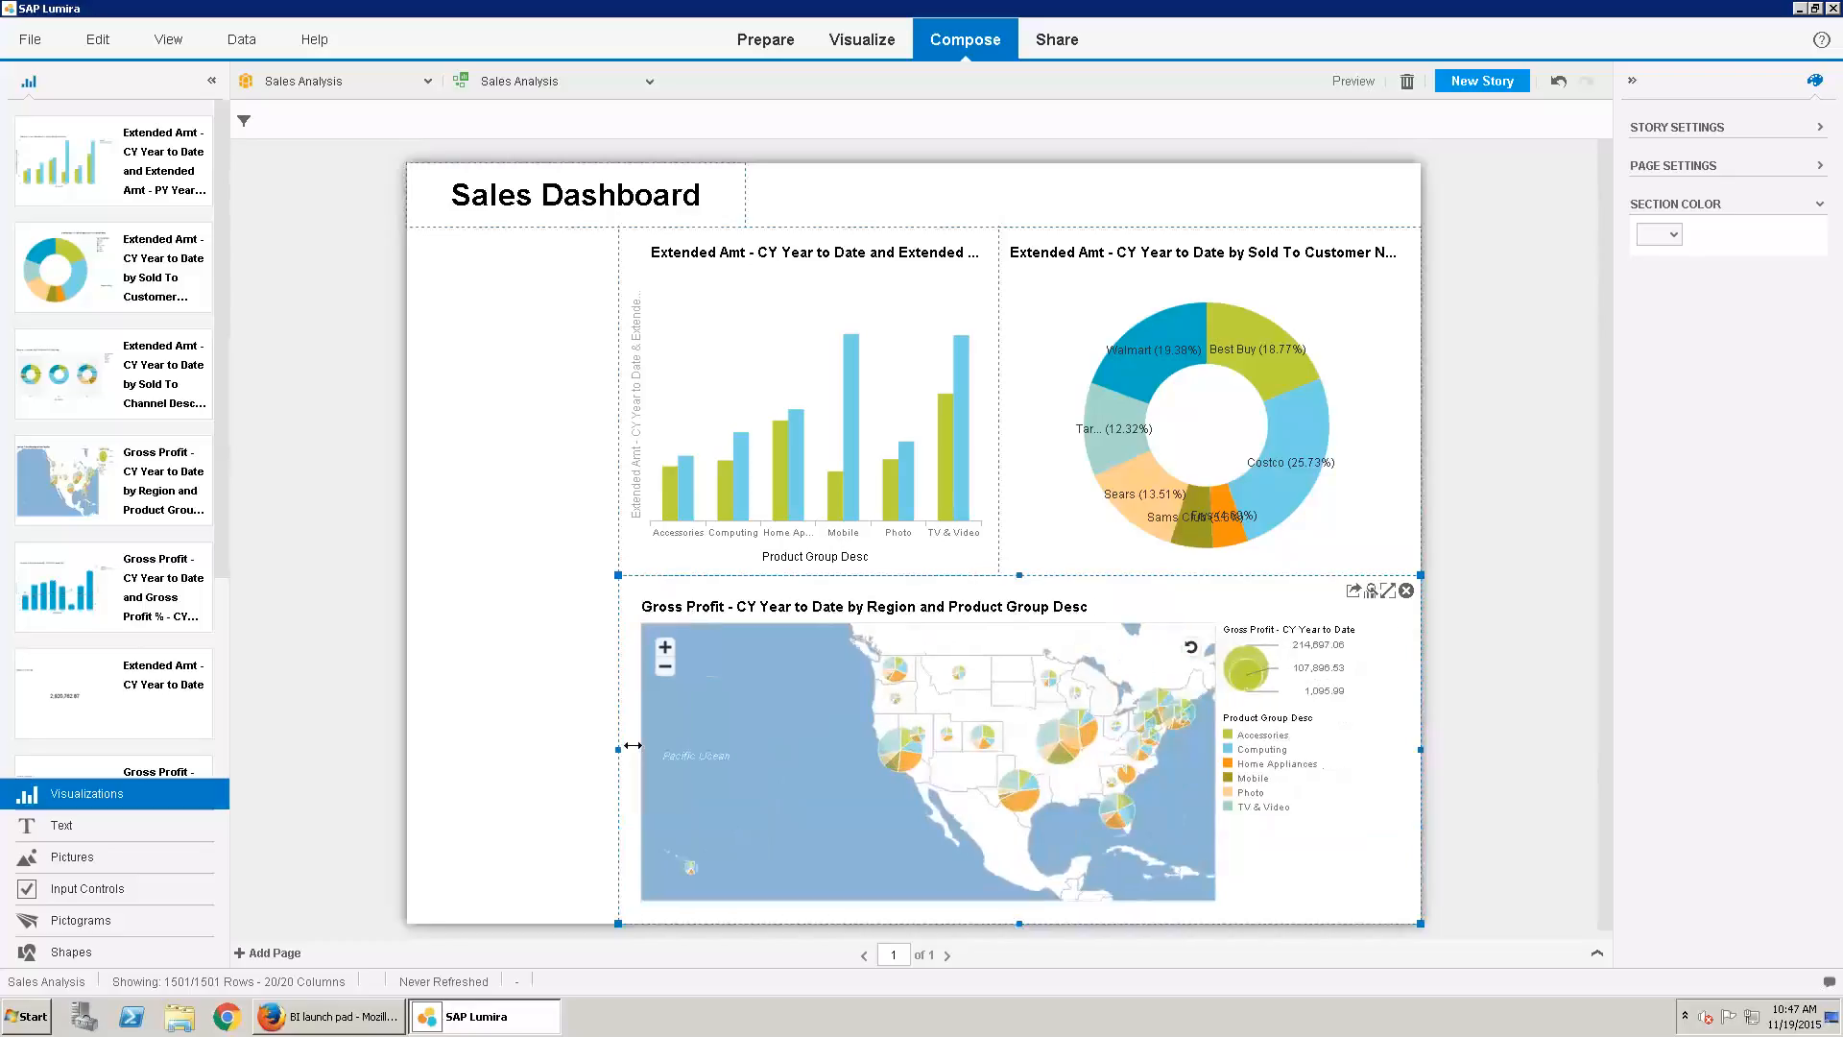
drag(358, 488, 475, 463)
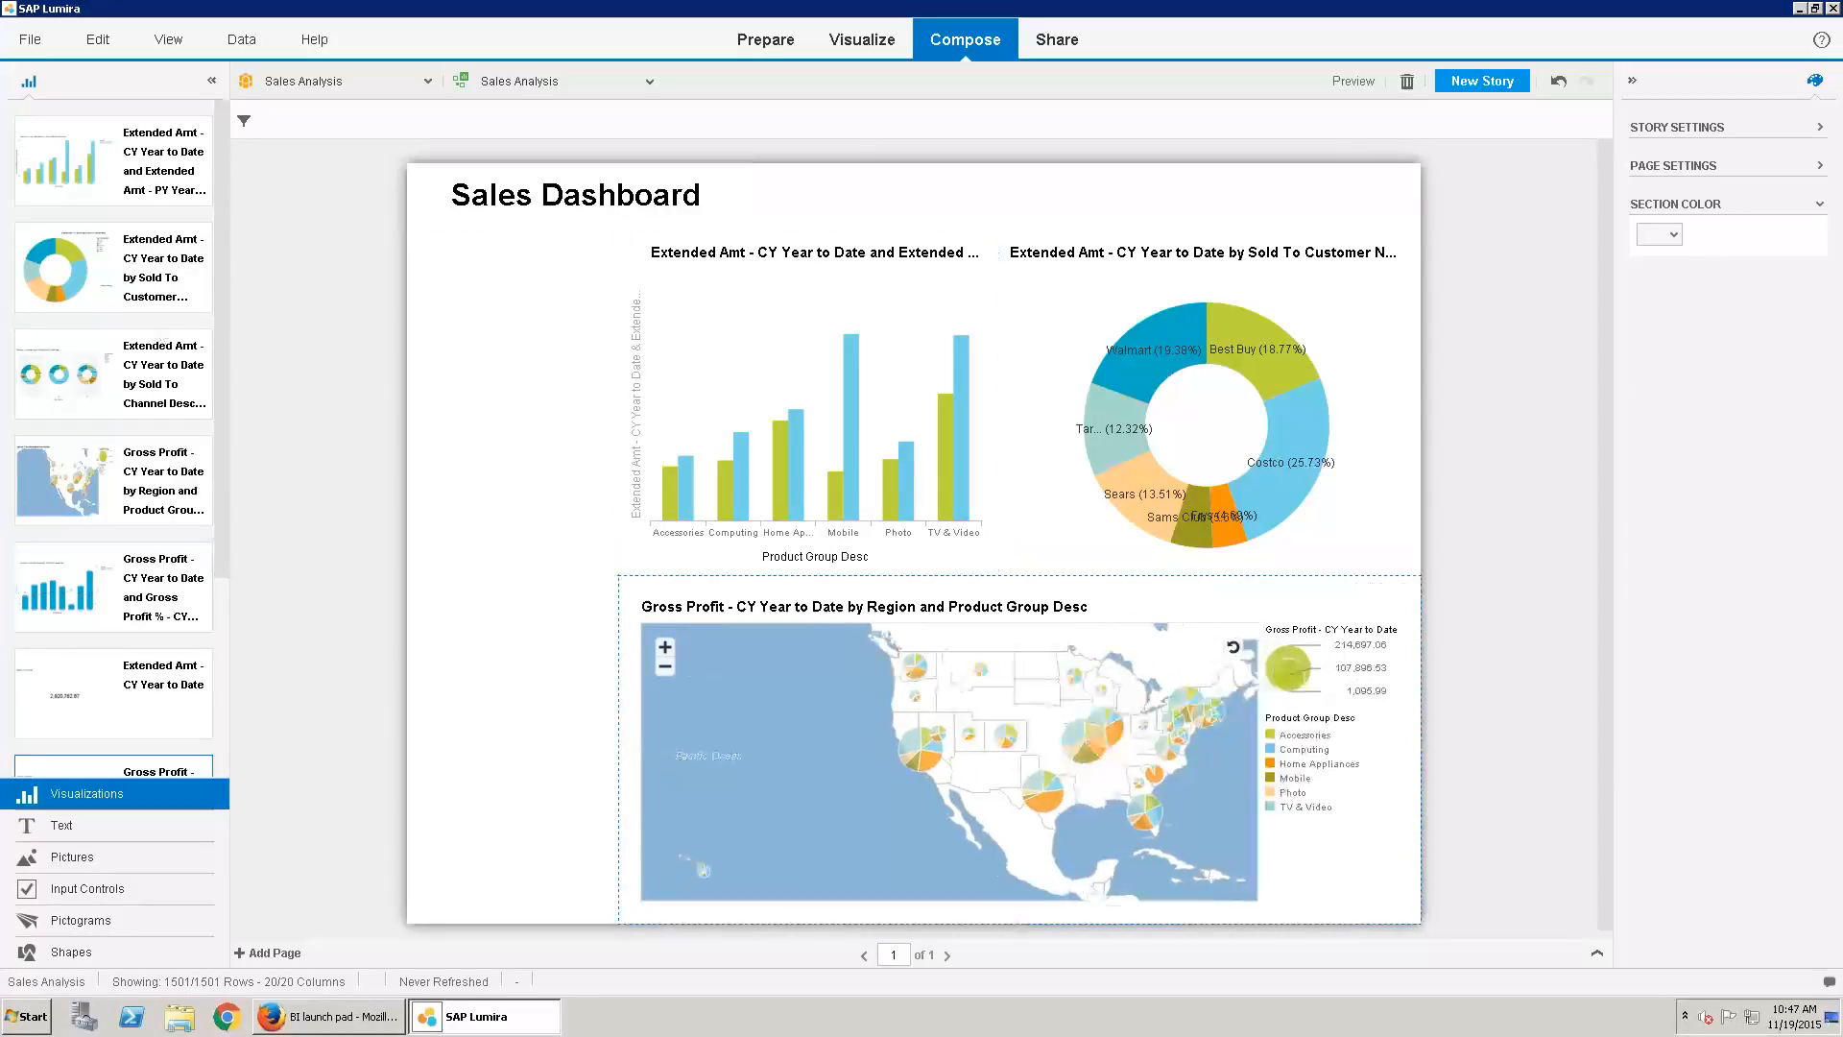
Add a Product Group Desc input control below the title, set its style to List-box, and lengthen it to show several values
click(68, 891)
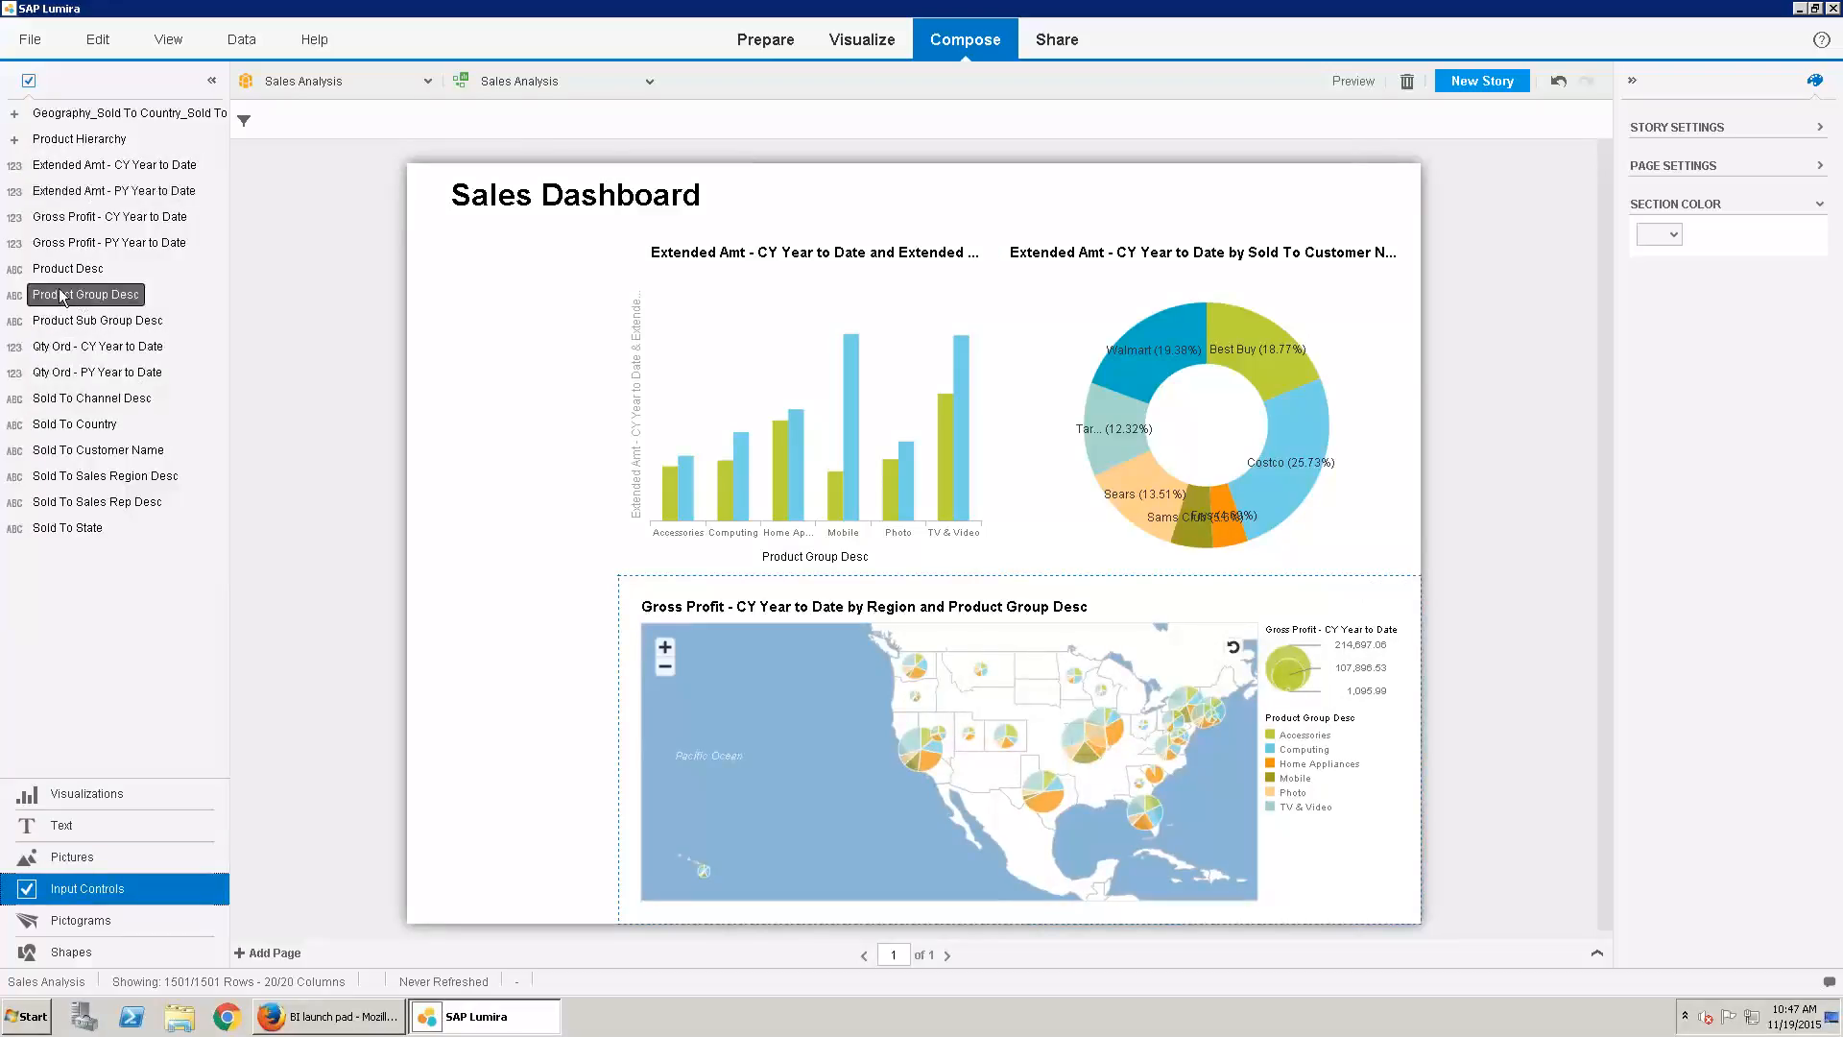
drag(60, 305, 477, 290)
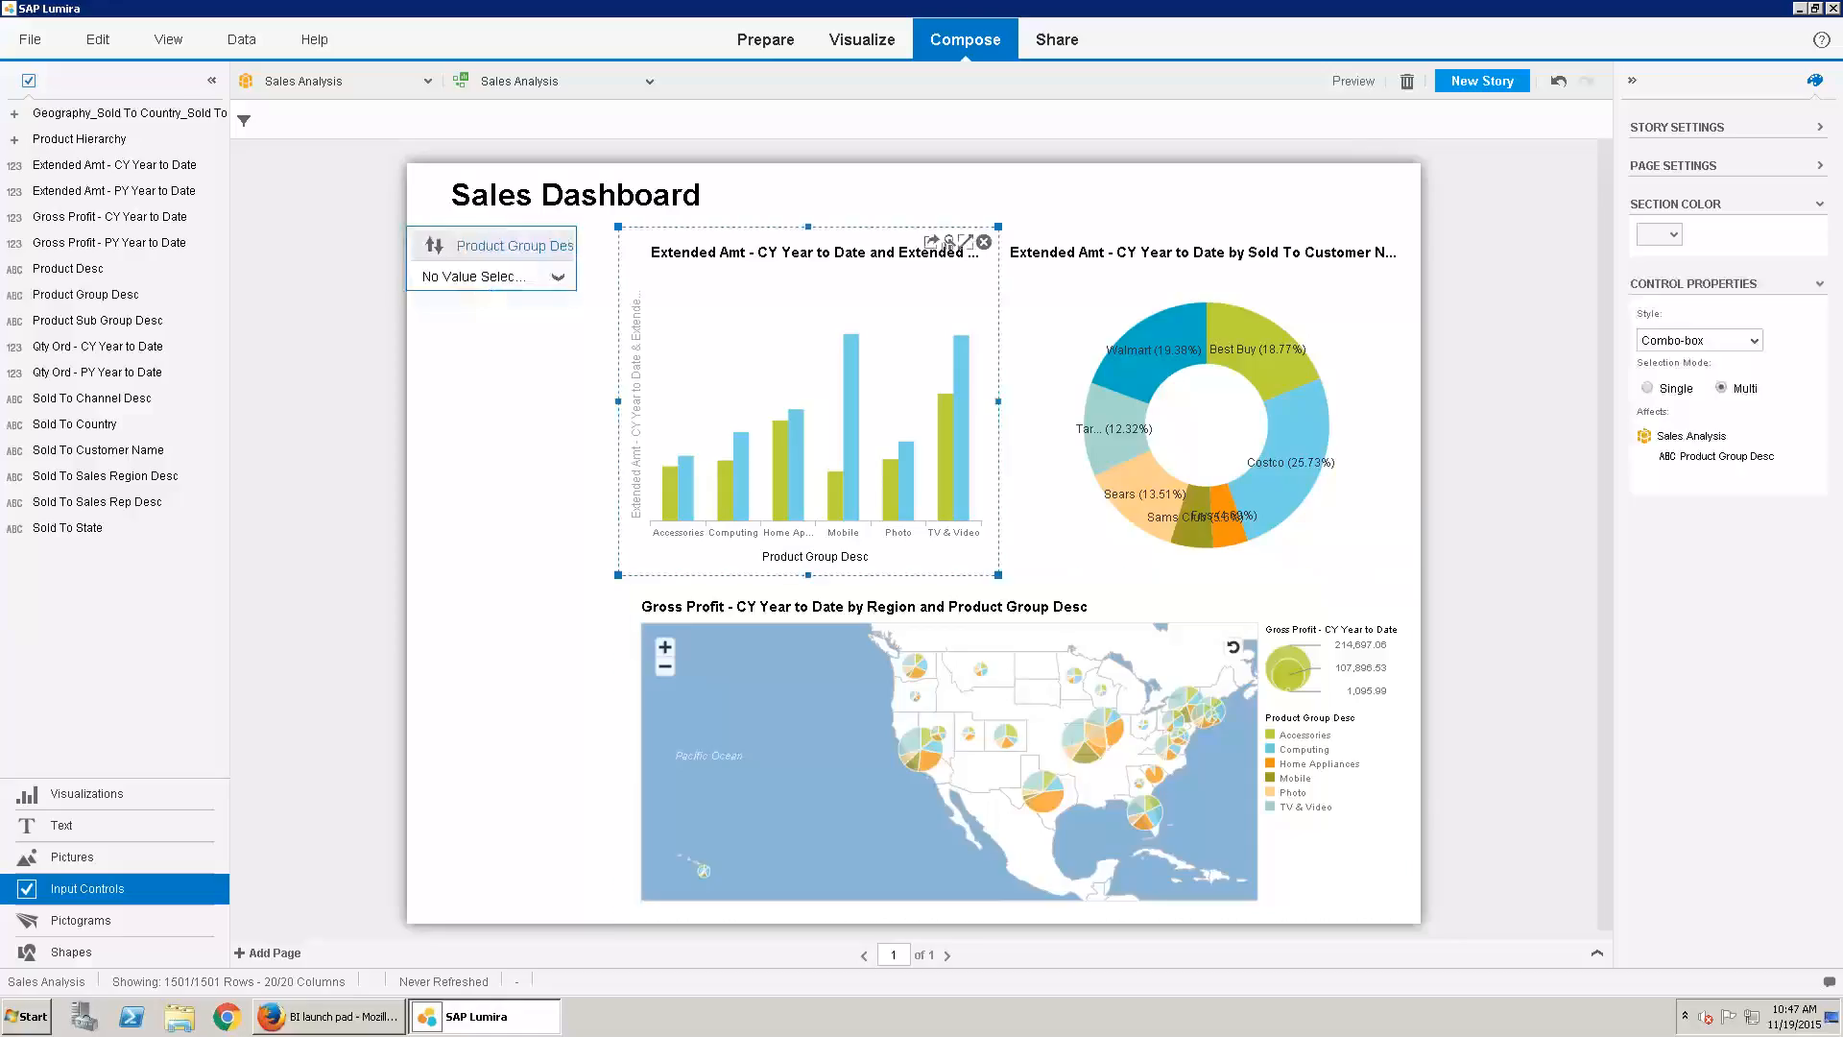
click(1757, 342)
click(1670, 393)
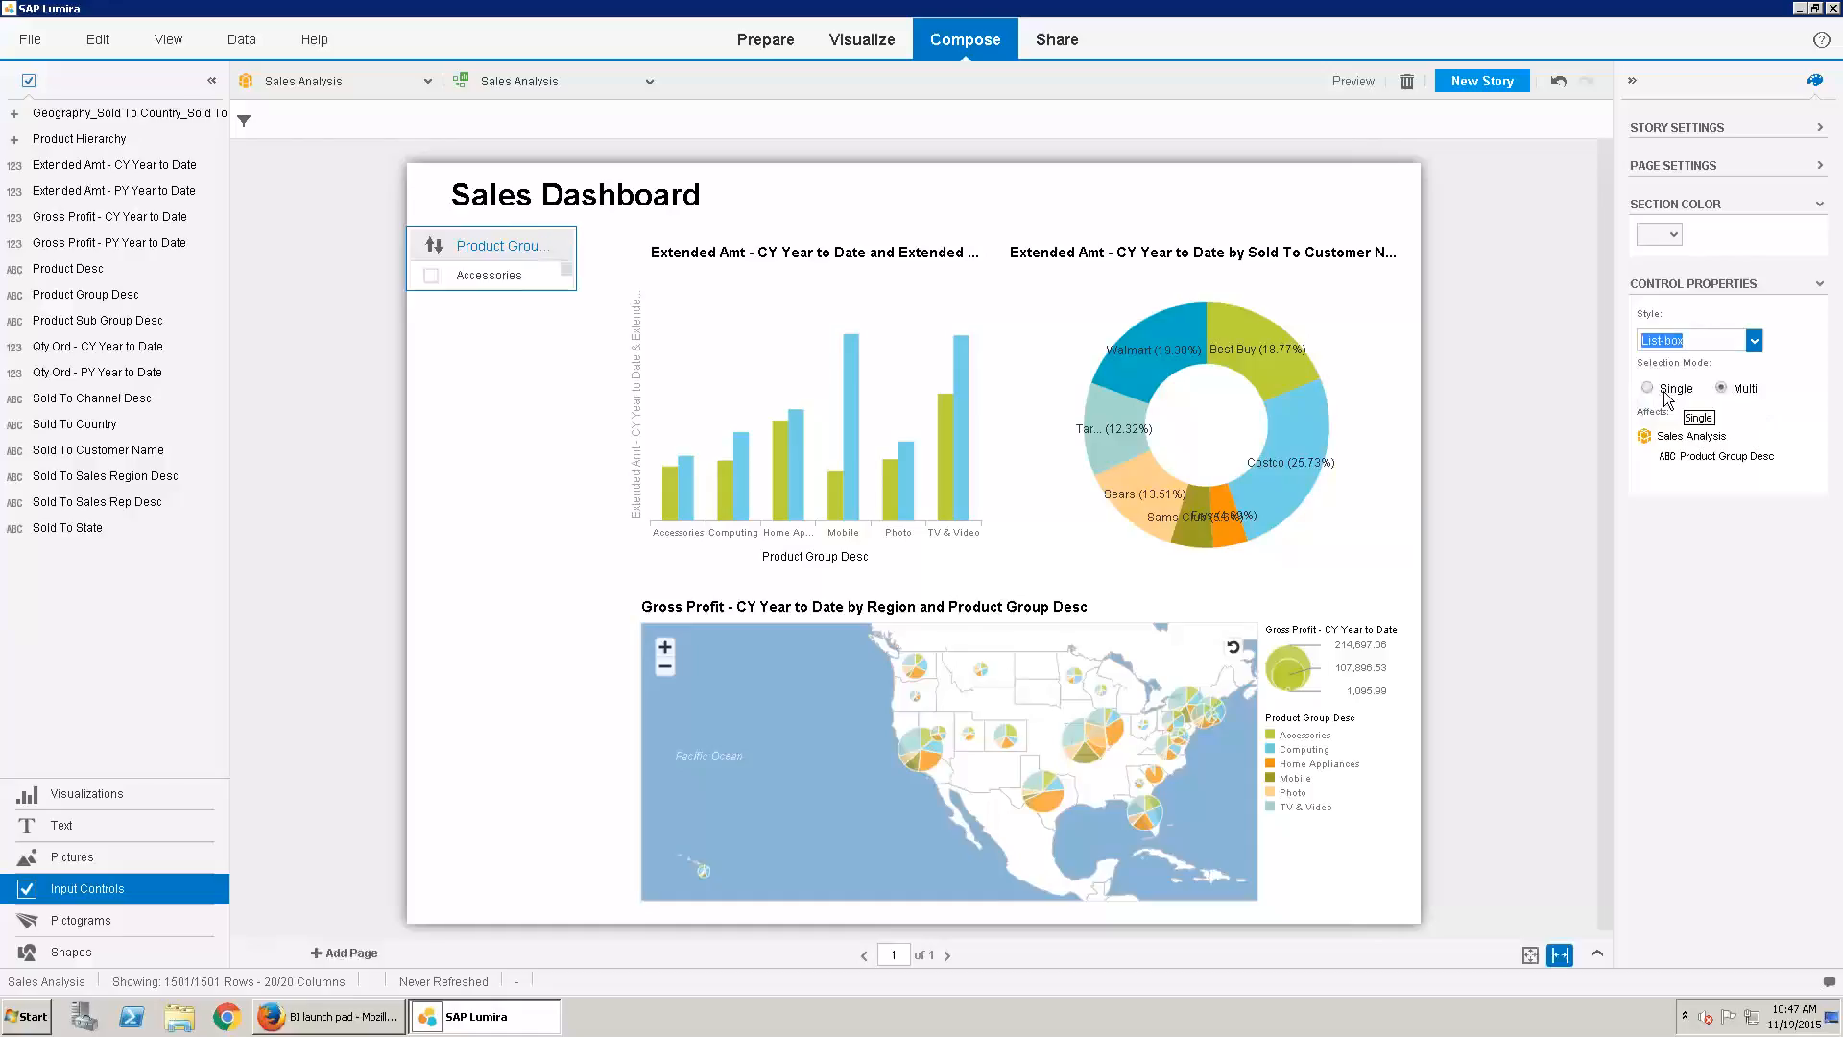
drag(494, 290, 494, 291)
click(497, 290)
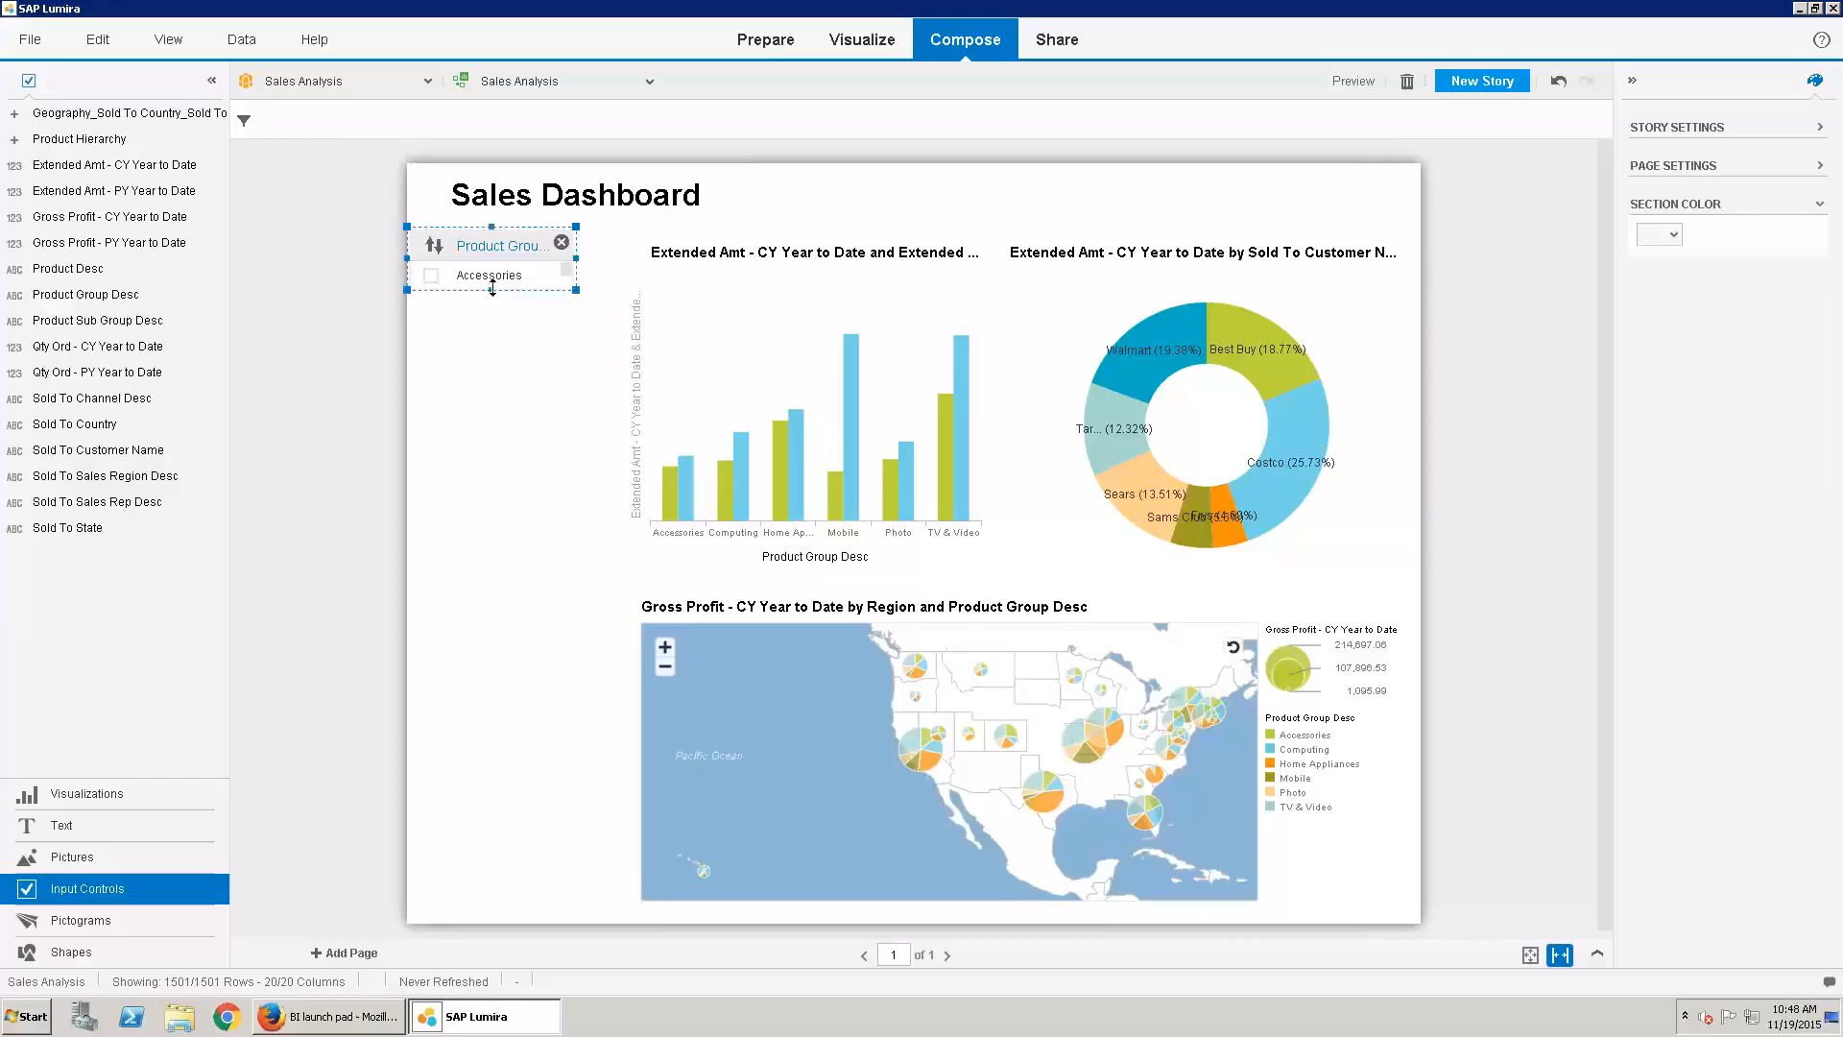
drag(492, 289, 495, 389)
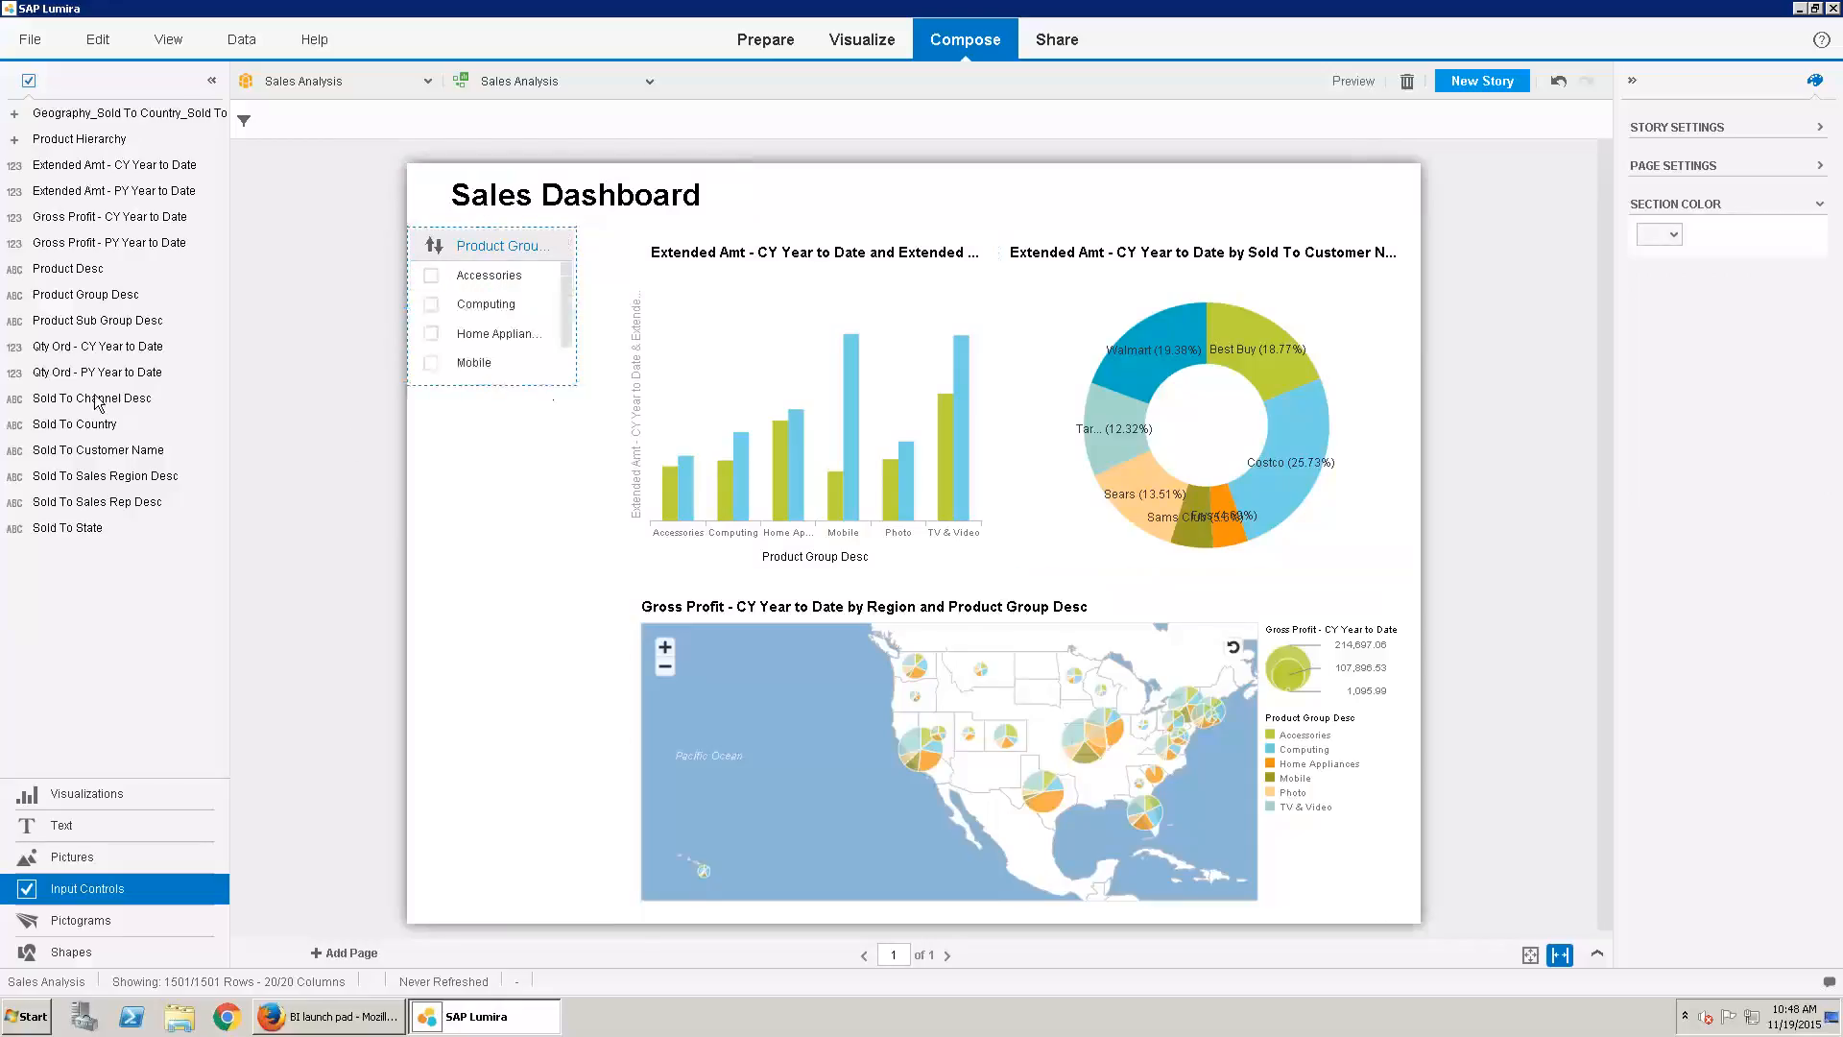
Add a Sold To Customer Name input control below the product group list as a List-box, lengthen it, and leave Best Buy unselected
drag(116, 451, 121, 453)
mouse_move(444, 452)
mouse_down()
mouse_move(467, 431)
mouse_move(465, 535)
mouse_move(465, 422)
mouse_up()
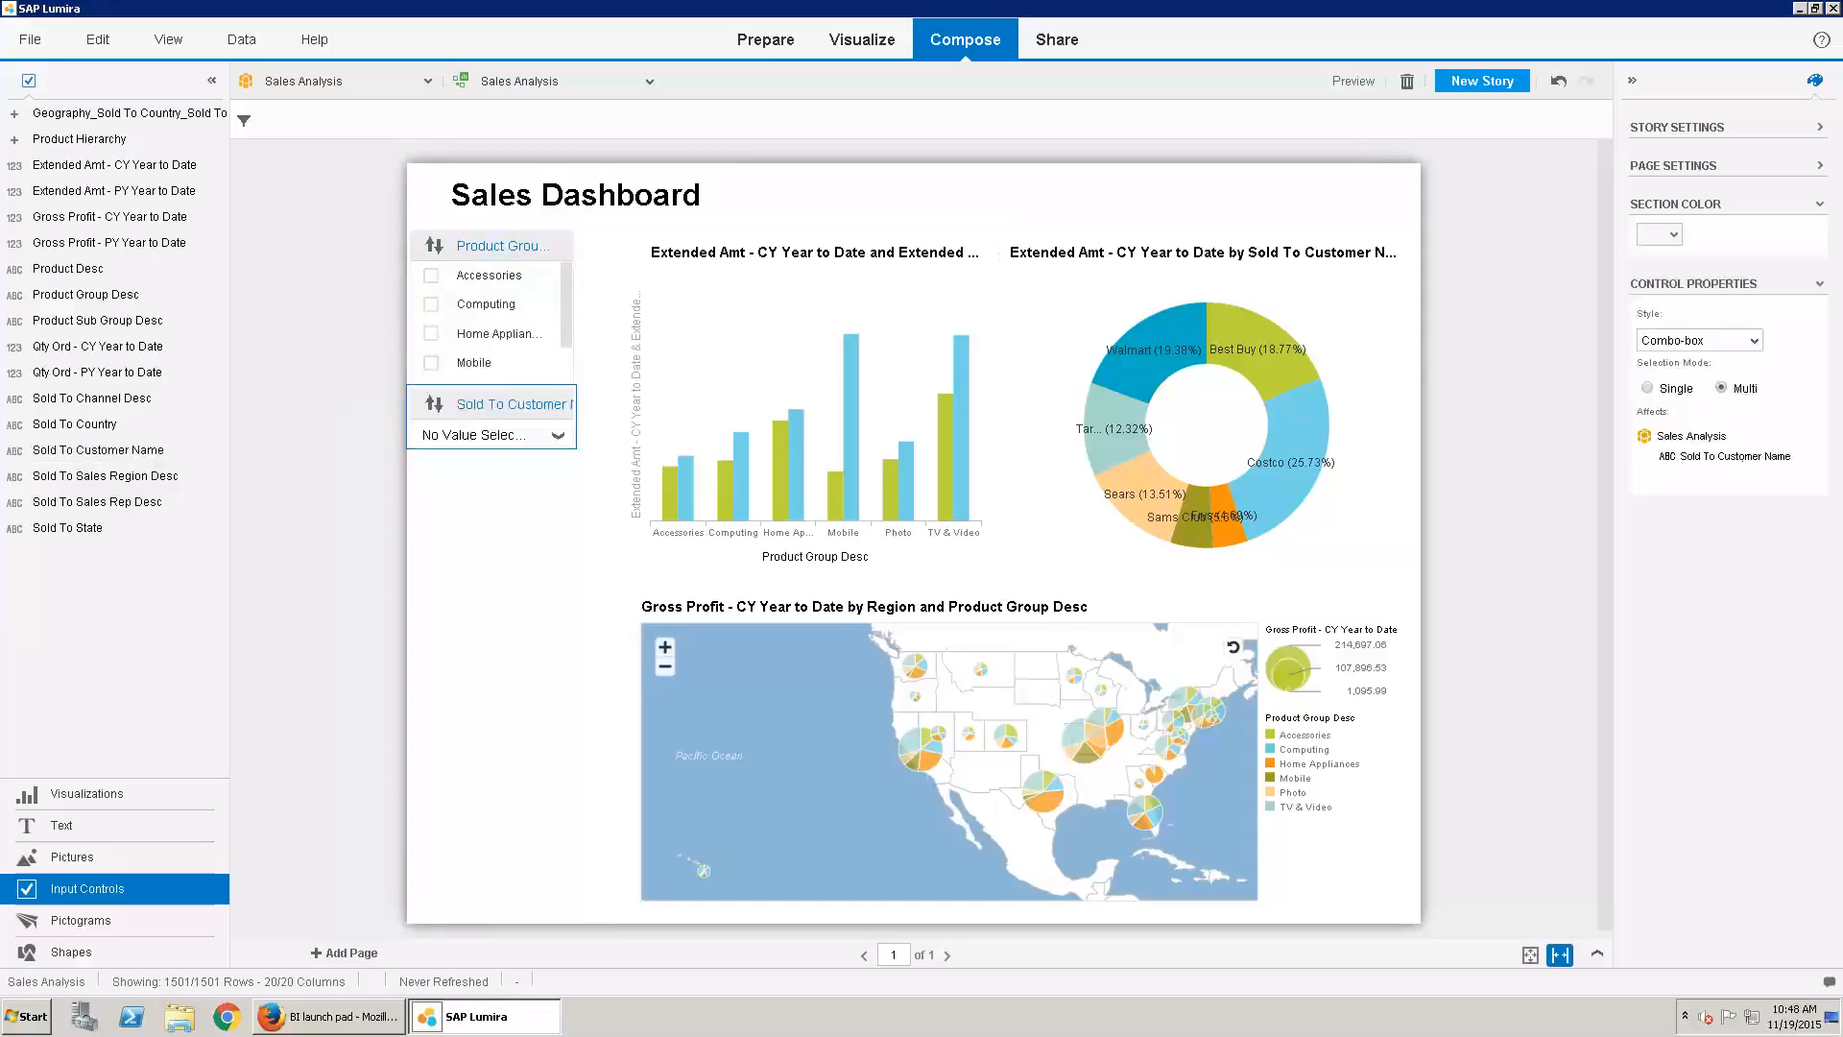
click(1753, 341)
click(1671, 391)
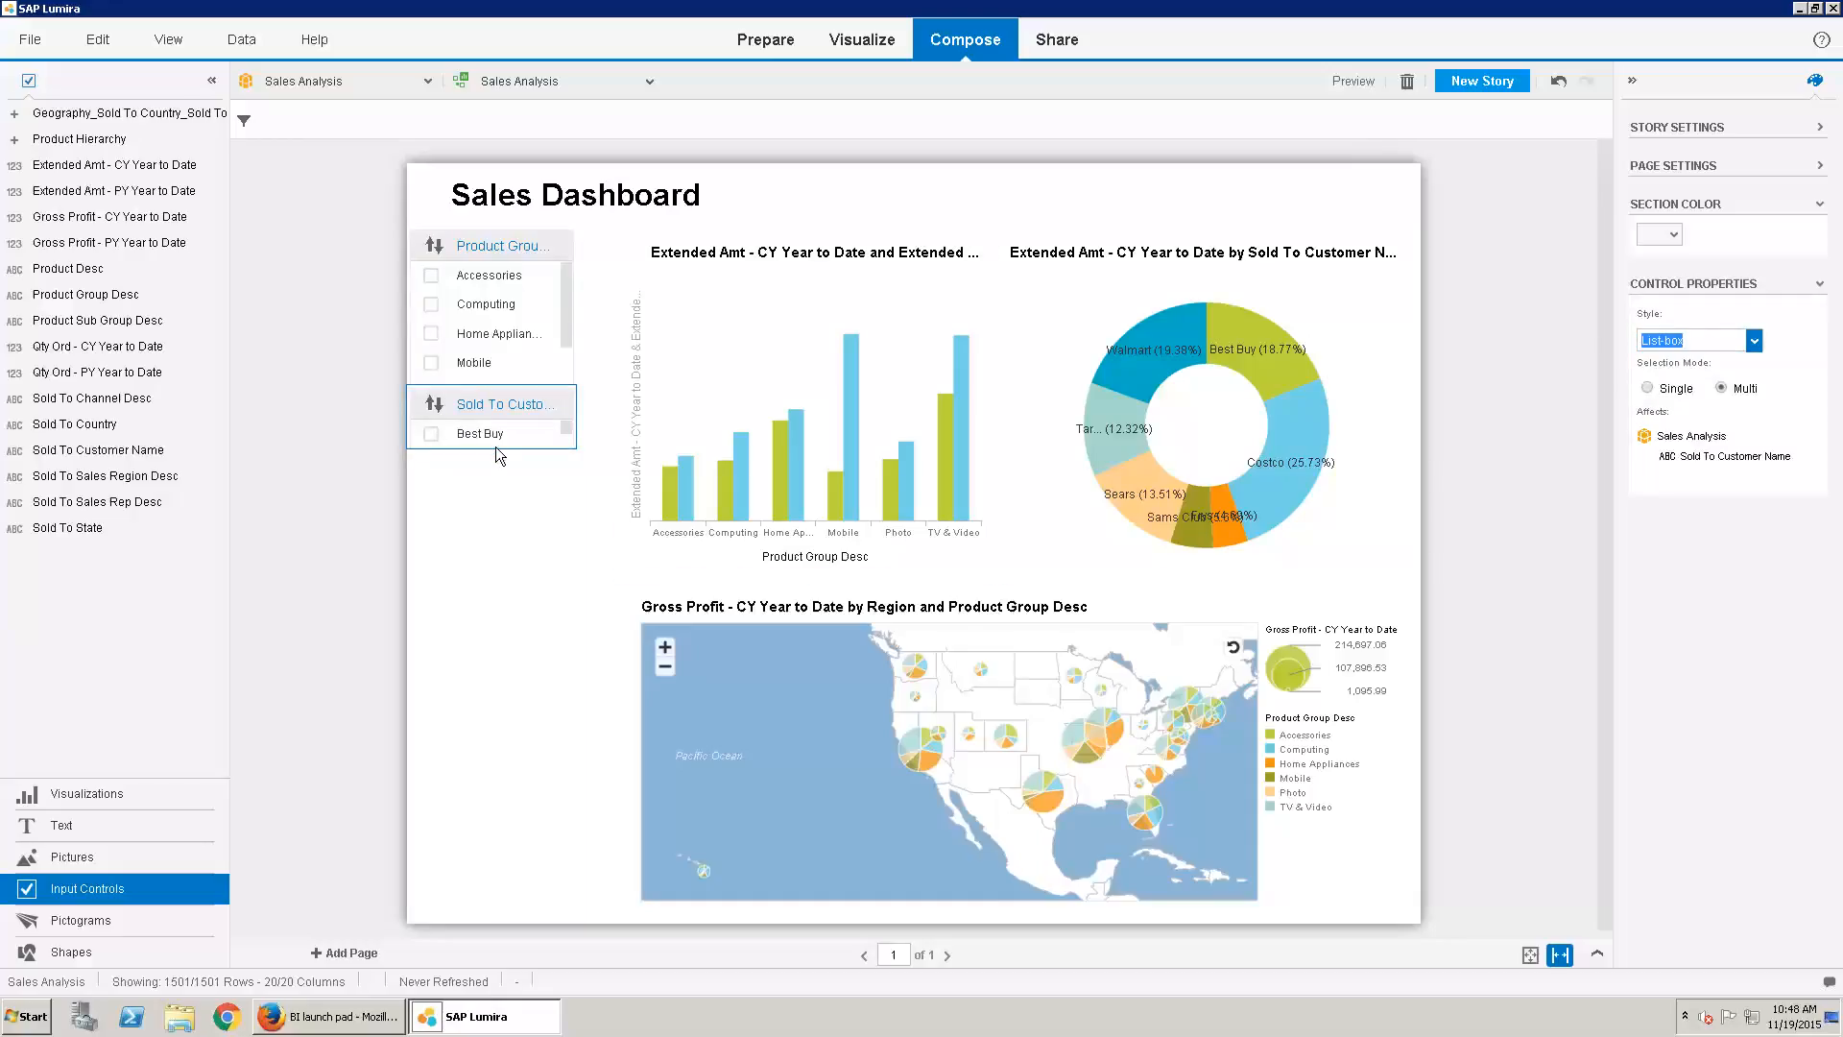
click(494, 445)
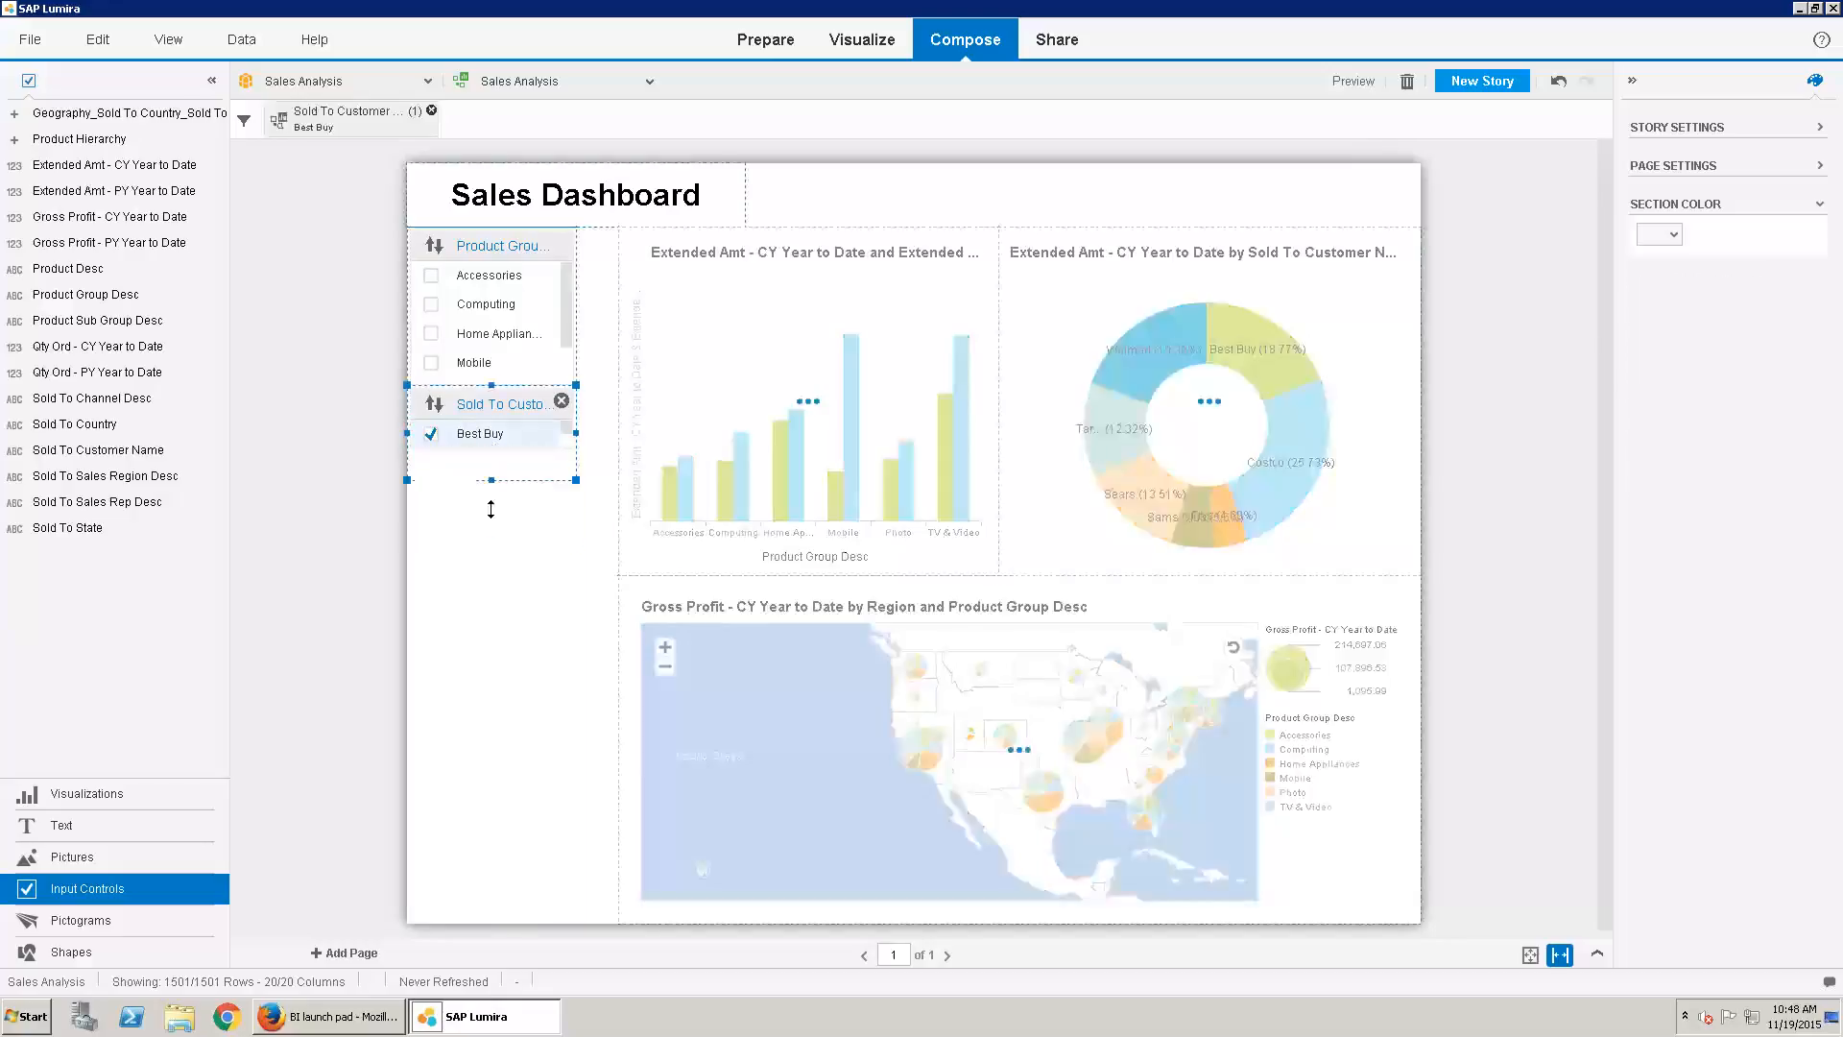
drag(492, 448, 489, 559)
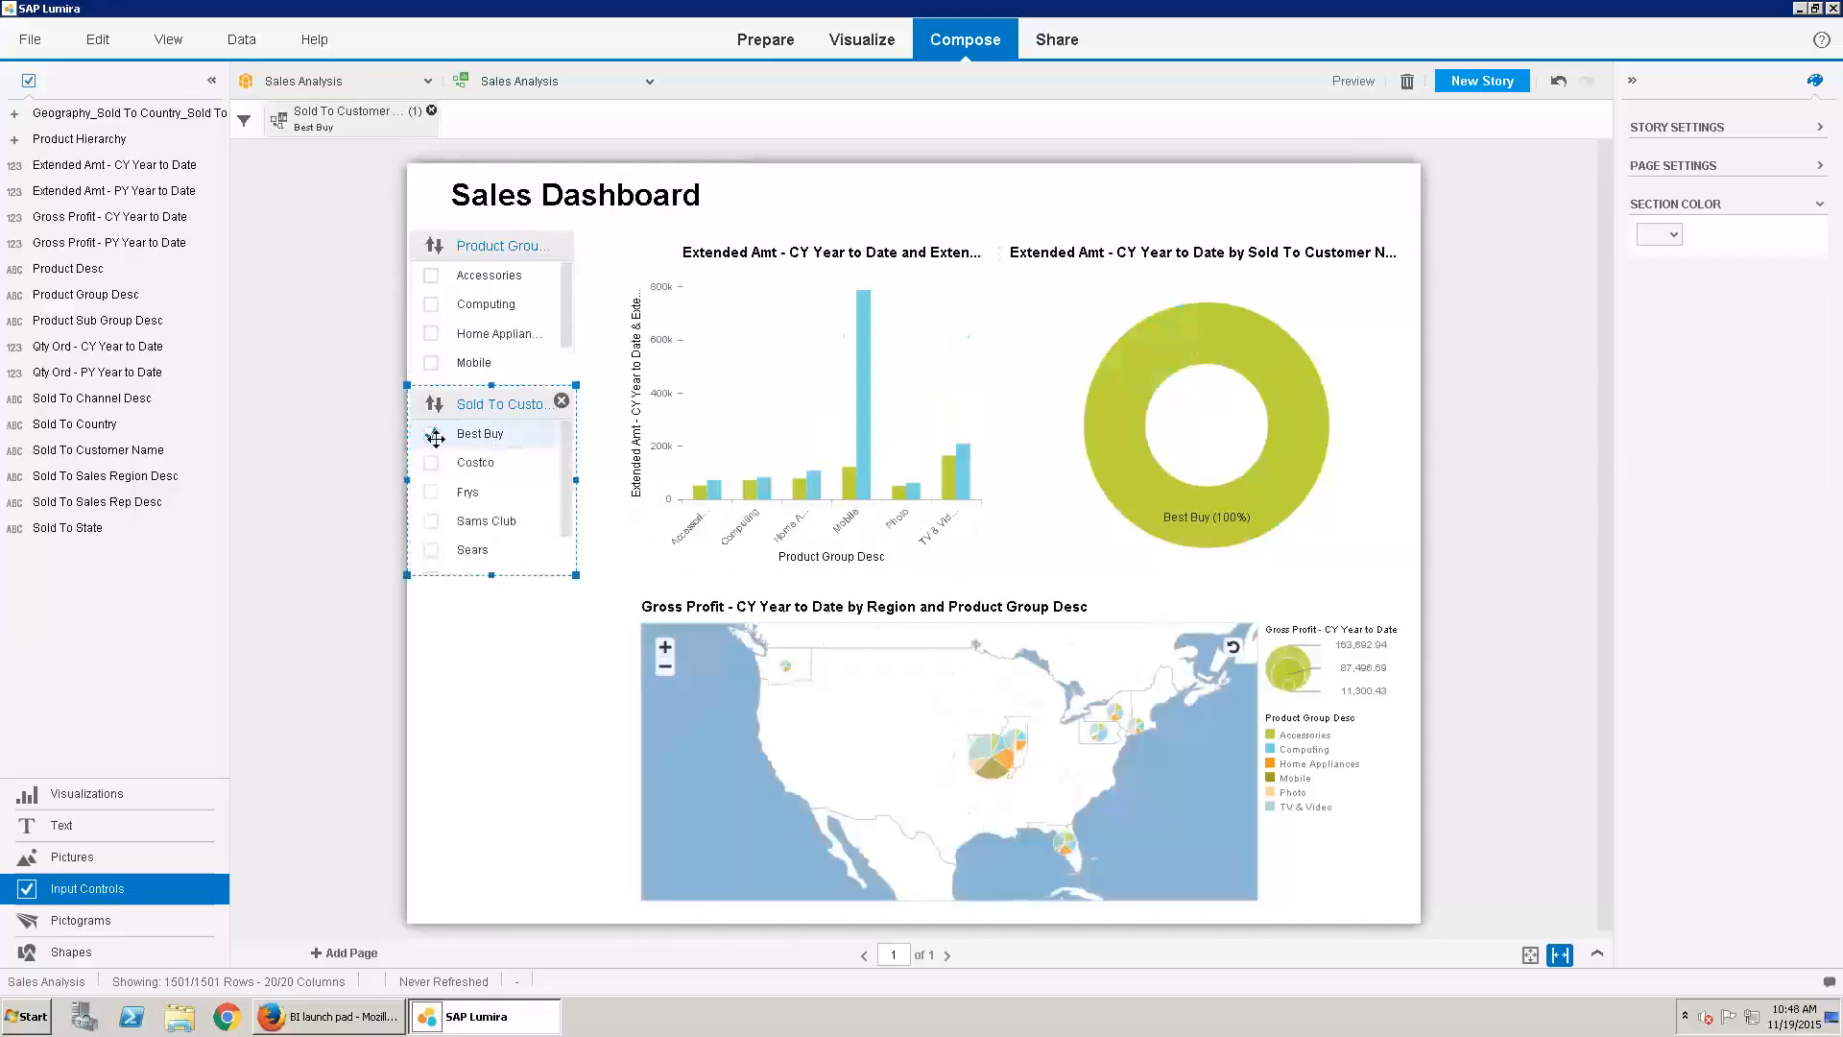
click(431, 434)
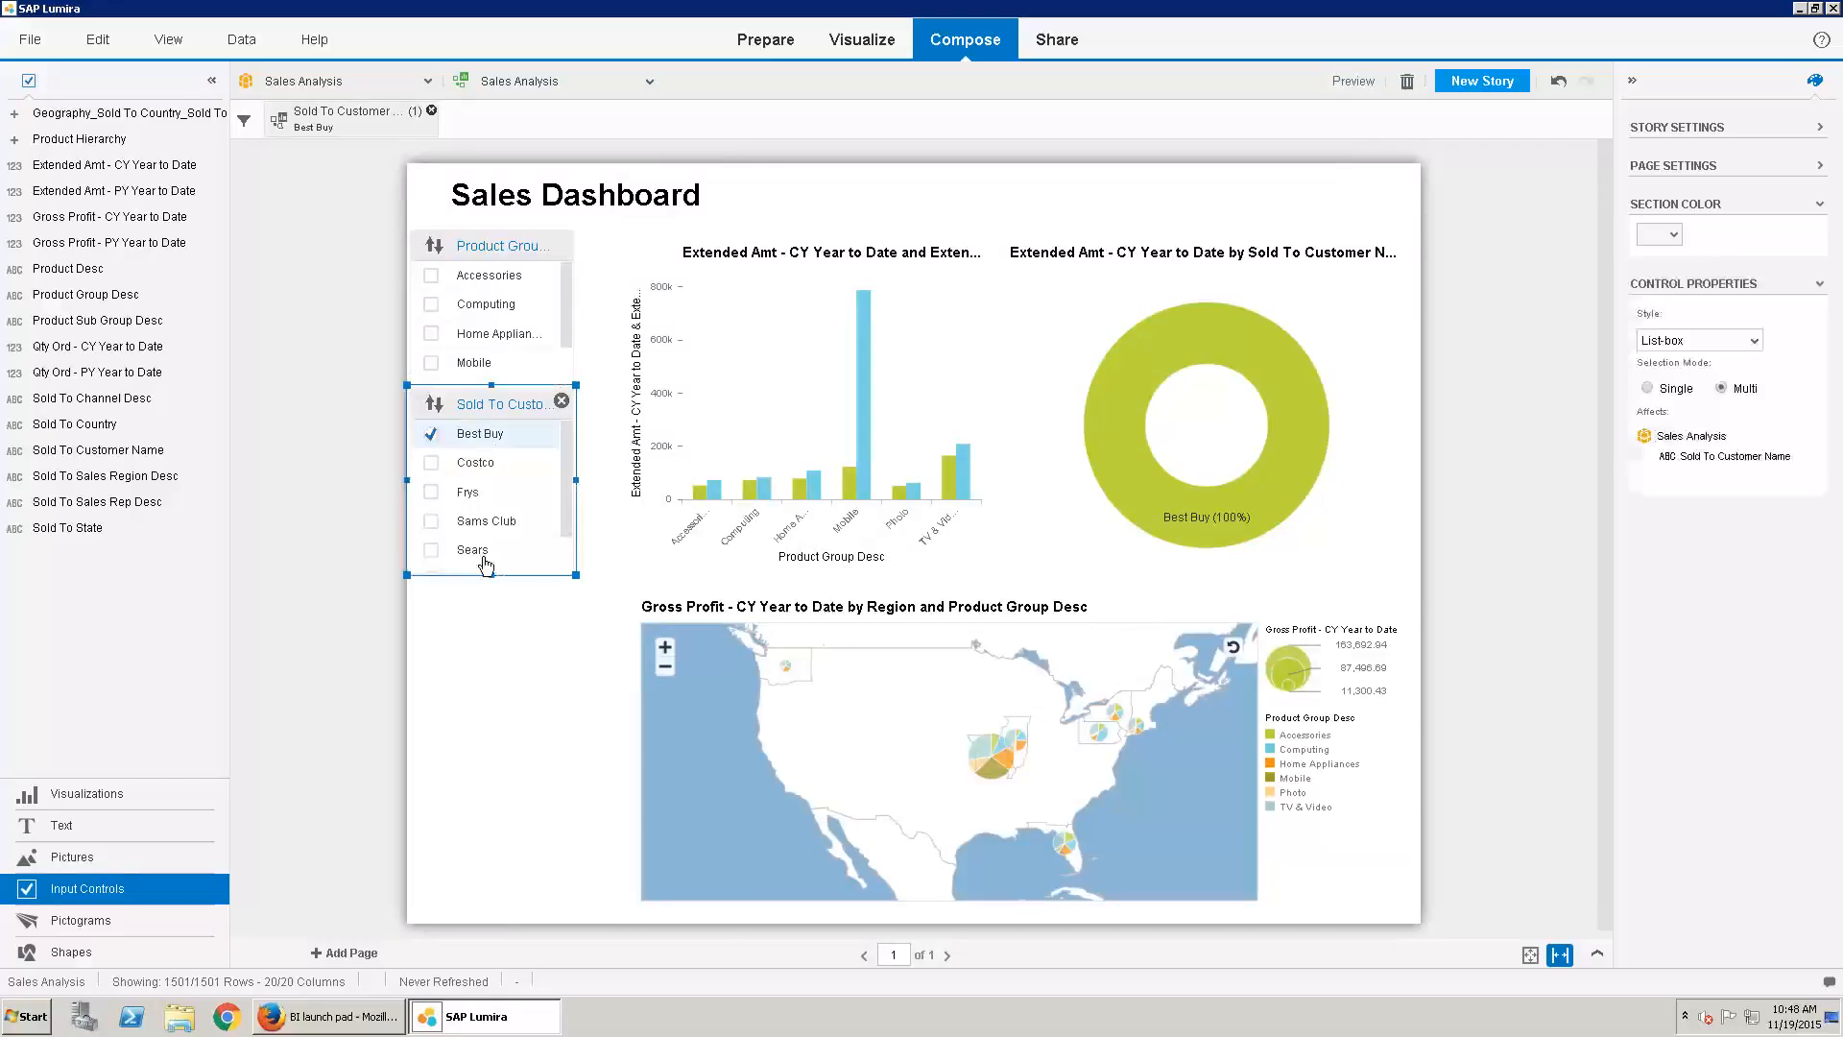
click(431, 435)
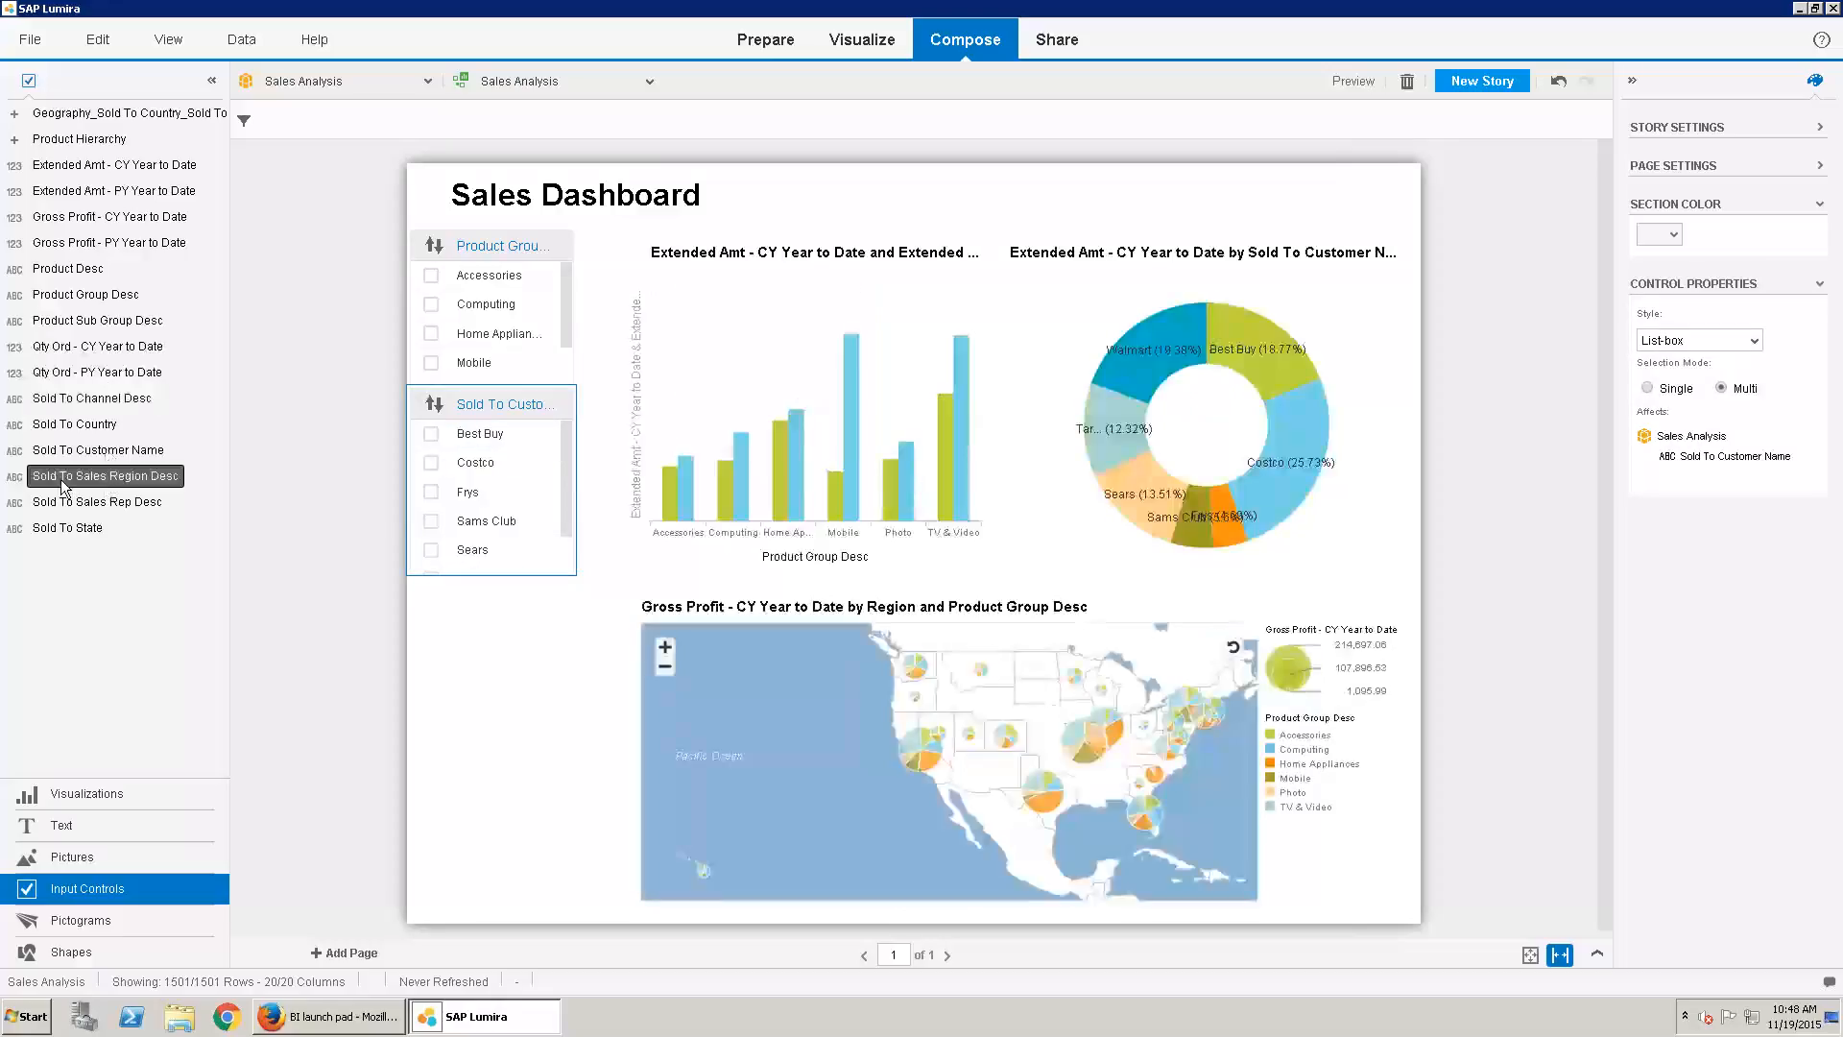
Add a Sold To Sales Region Desc input control below the customer list as a List-box and lengthen it to show all regions
drag(72, 487, 374, 602)
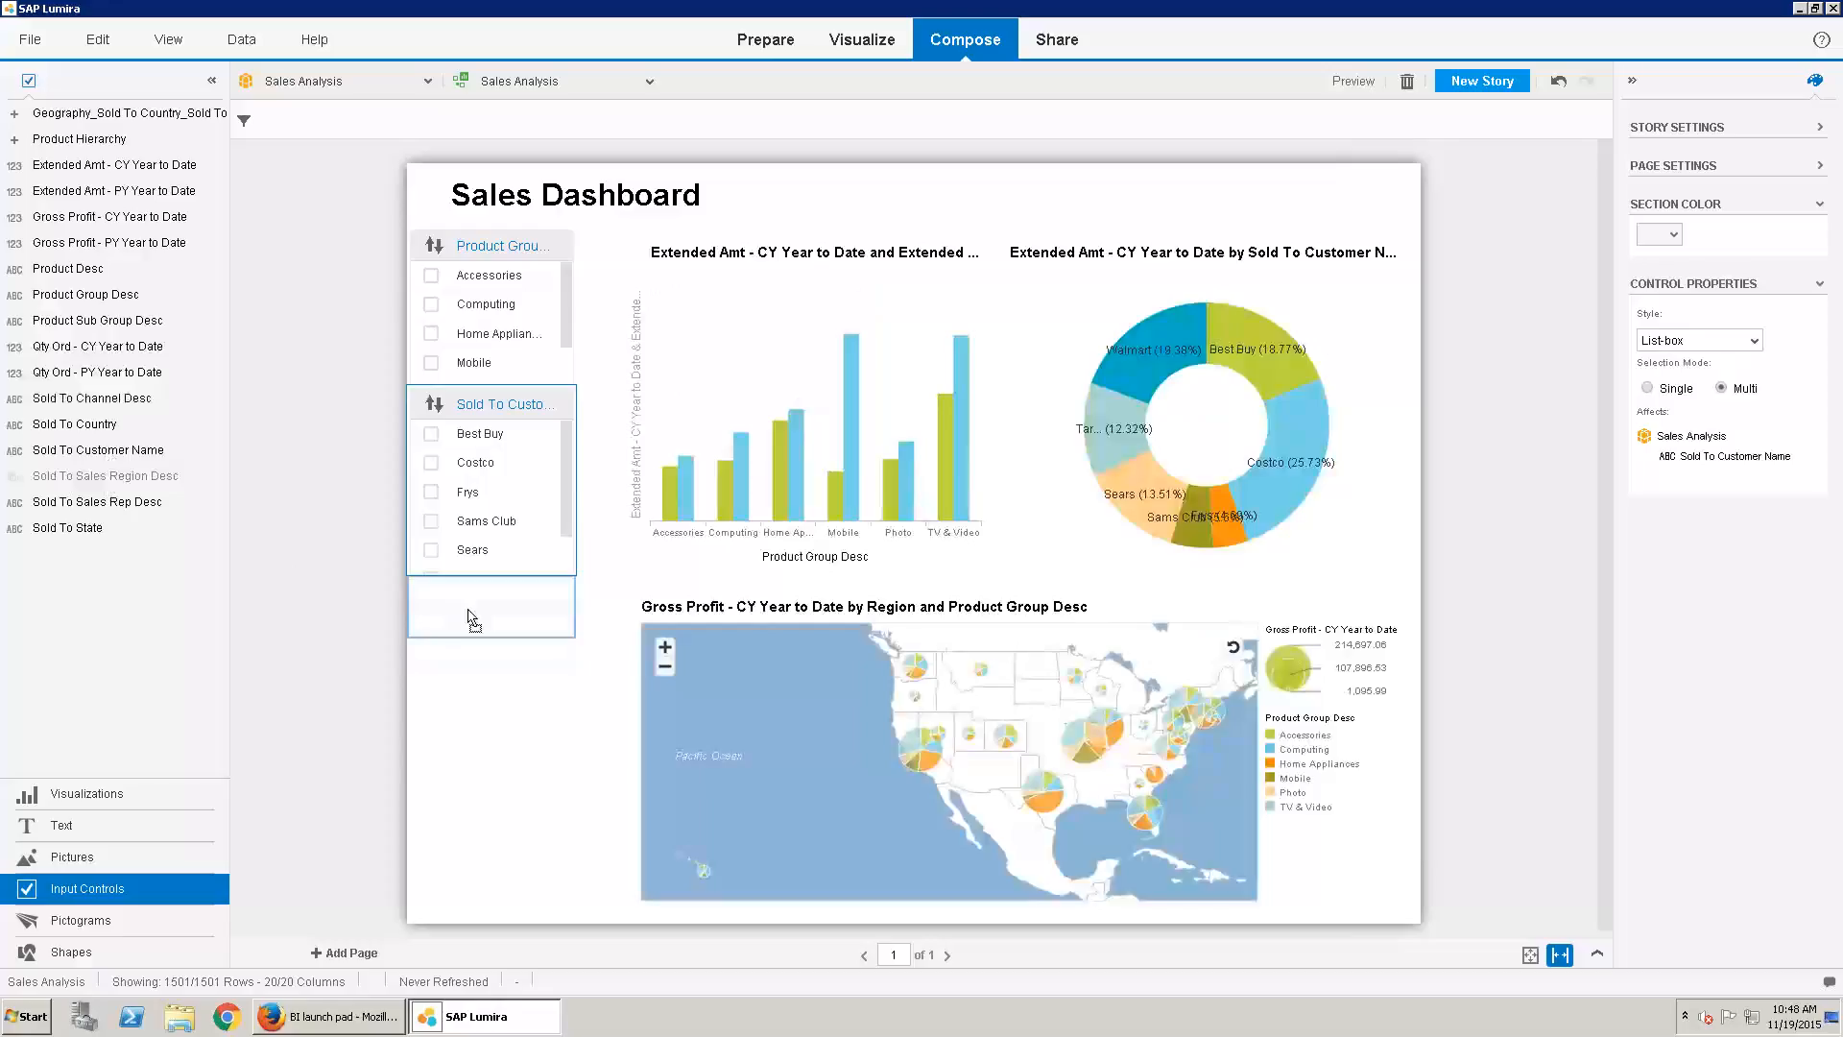
drag(471, 617, 475, 619)
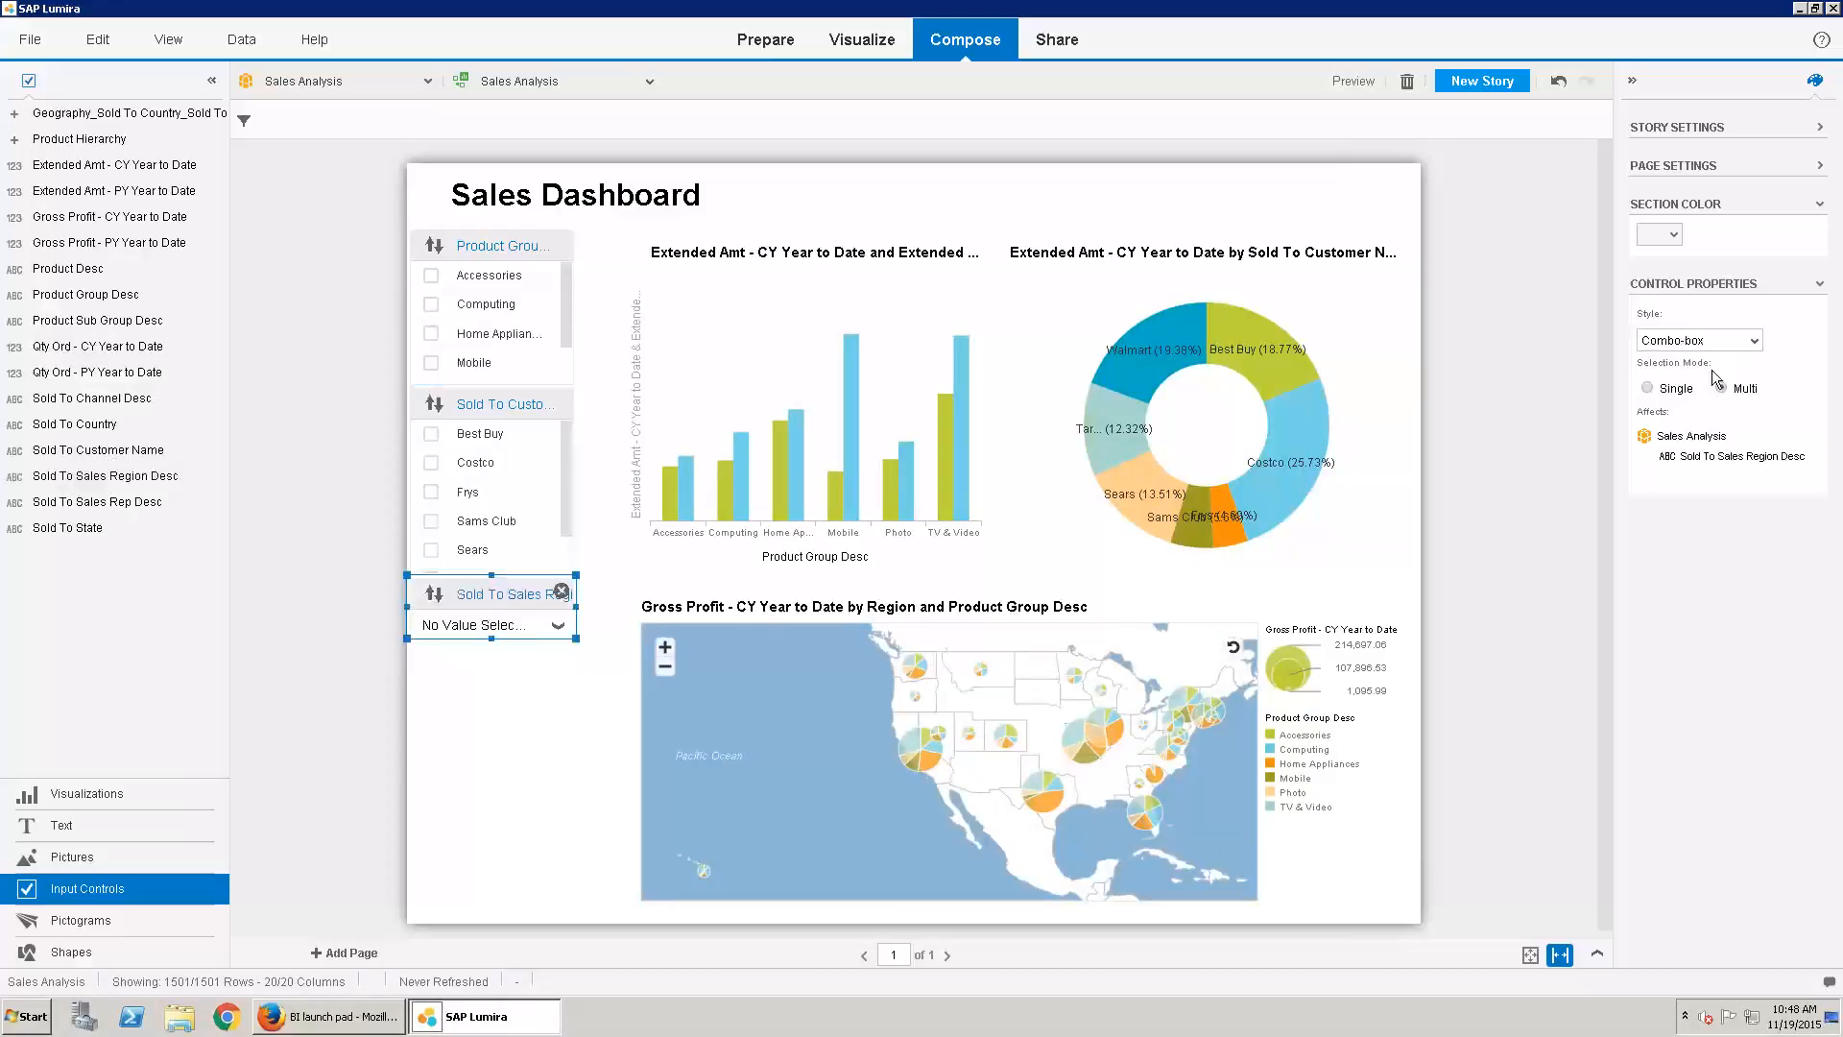
click(1754, 340)
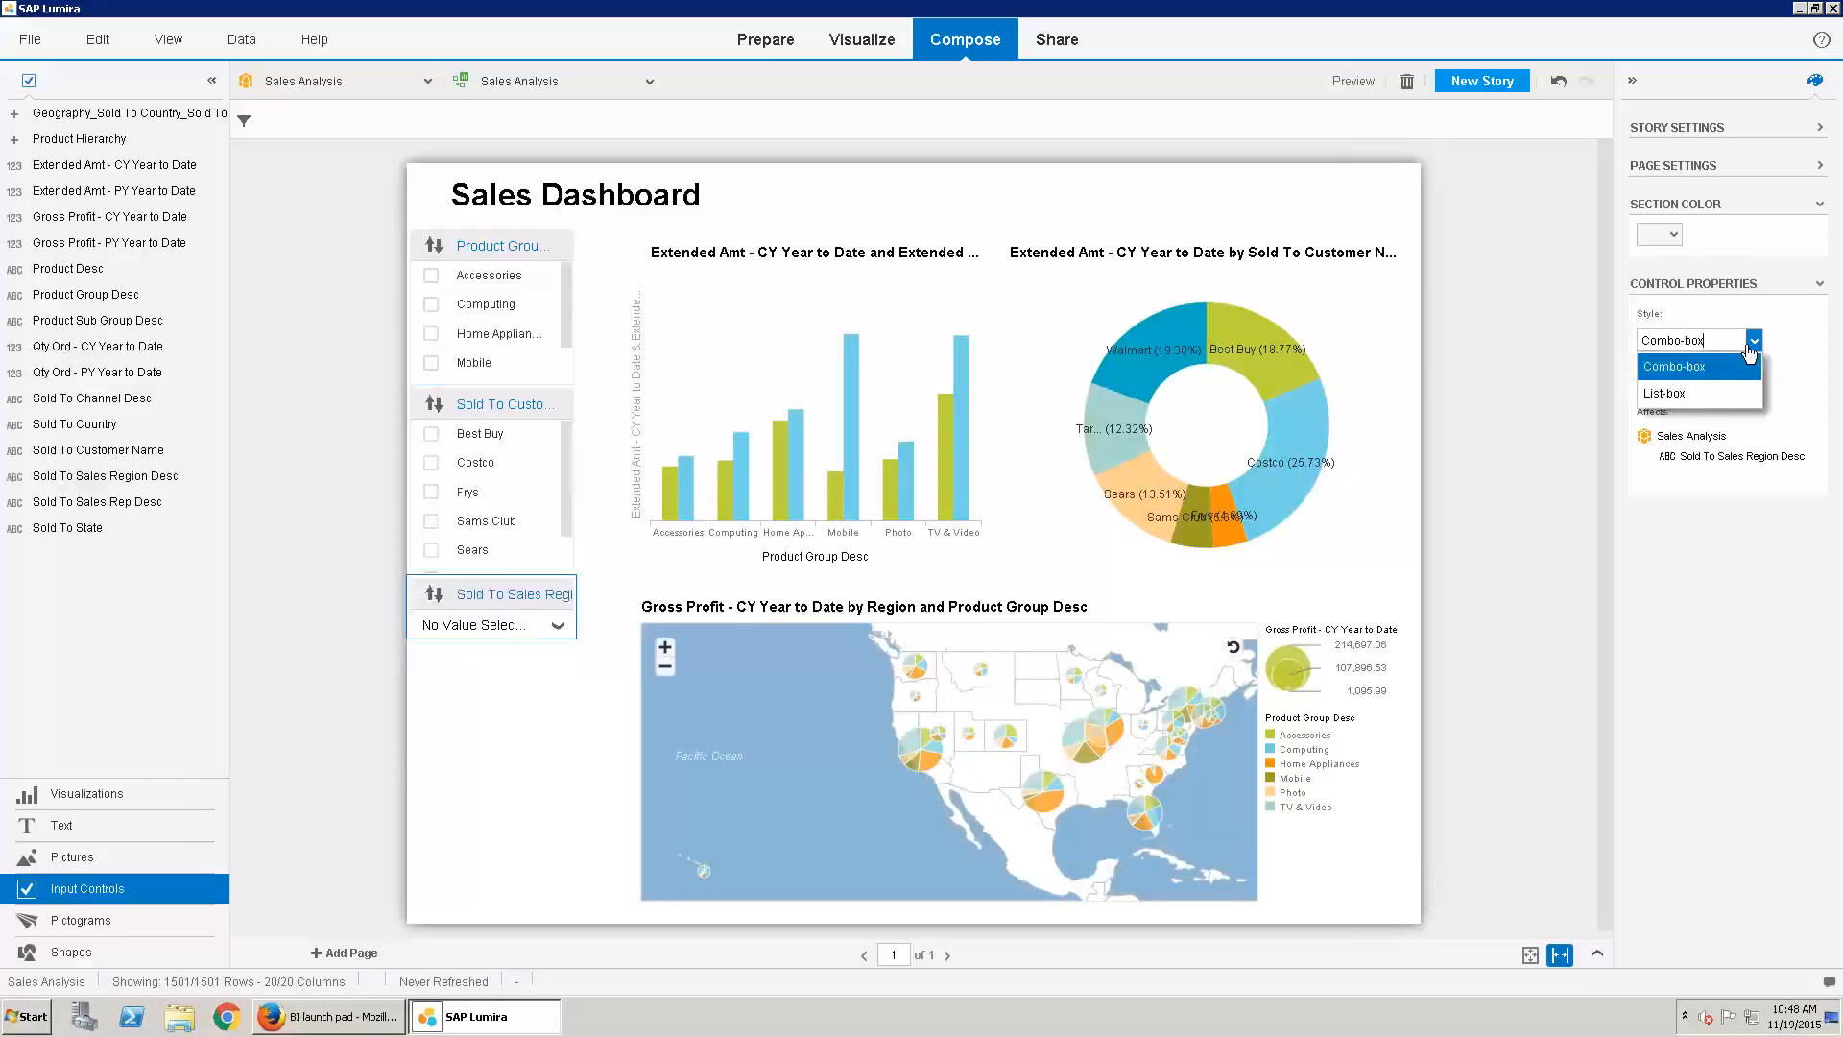
click(1697, 386)
mouse_move(493, 638)
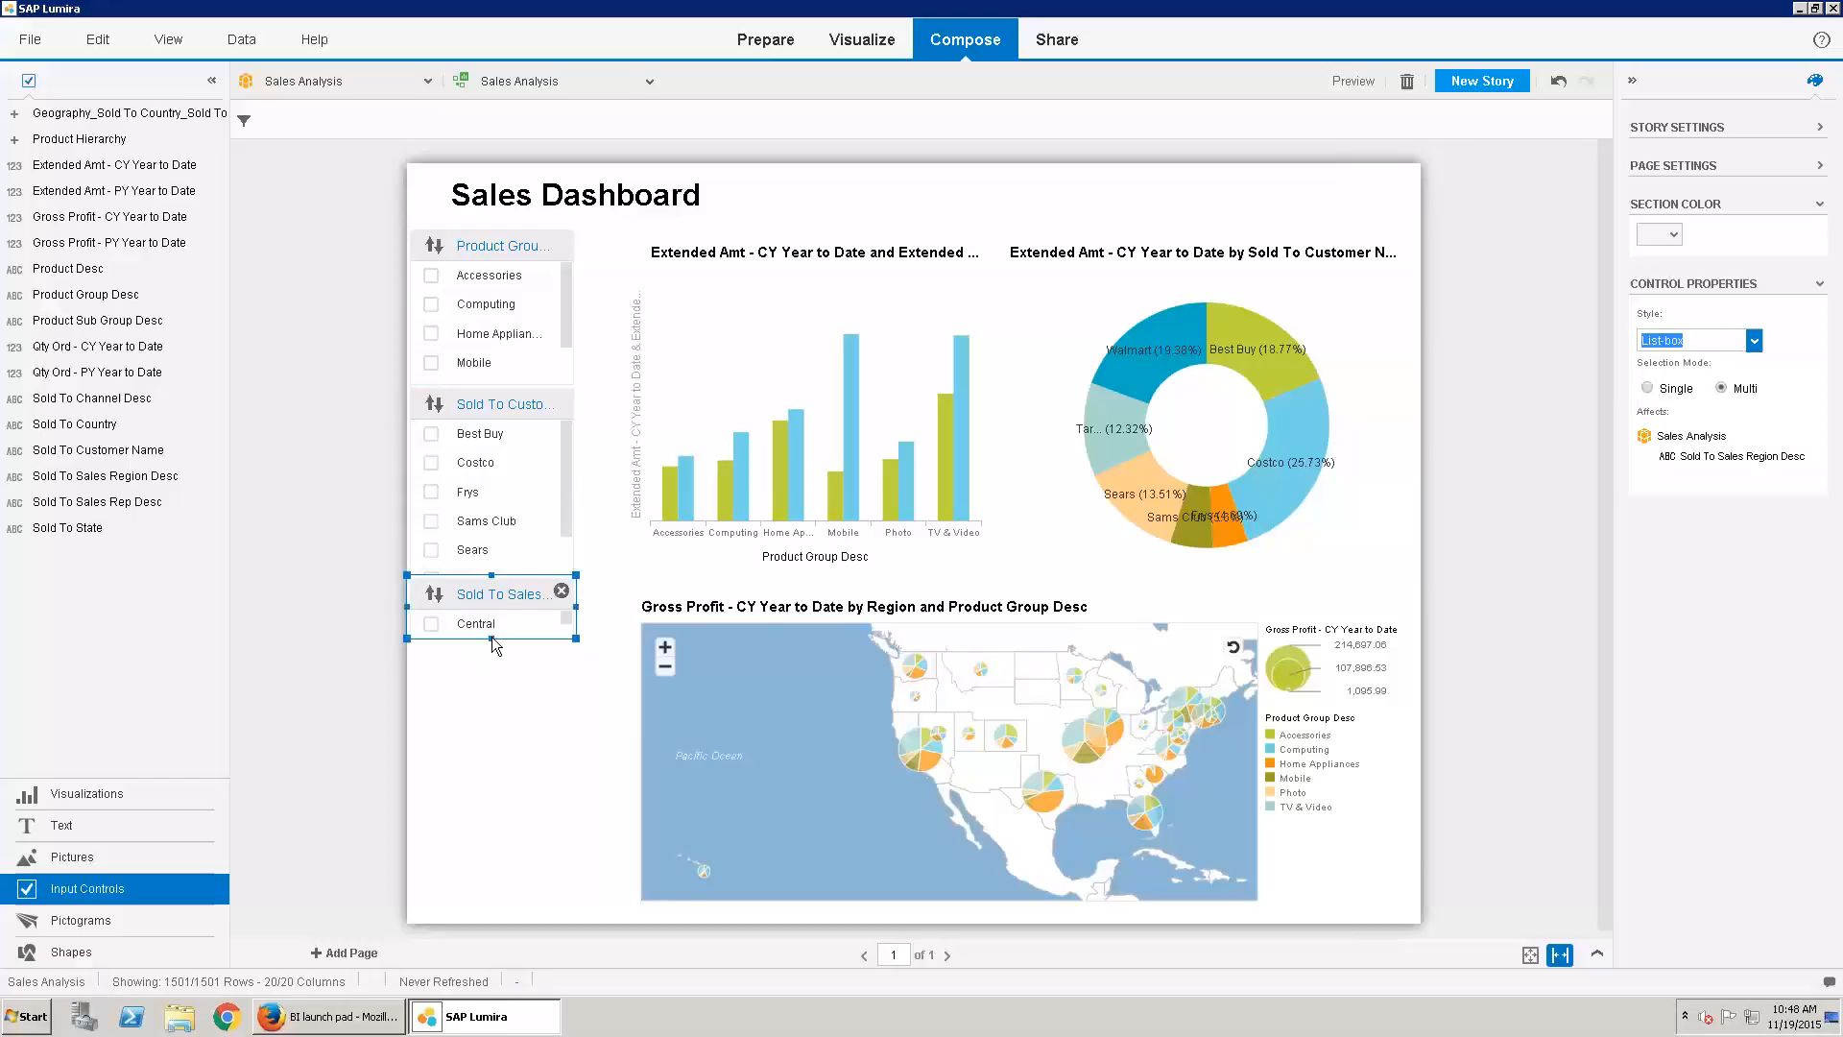
drag(492, 637, 499, 765)
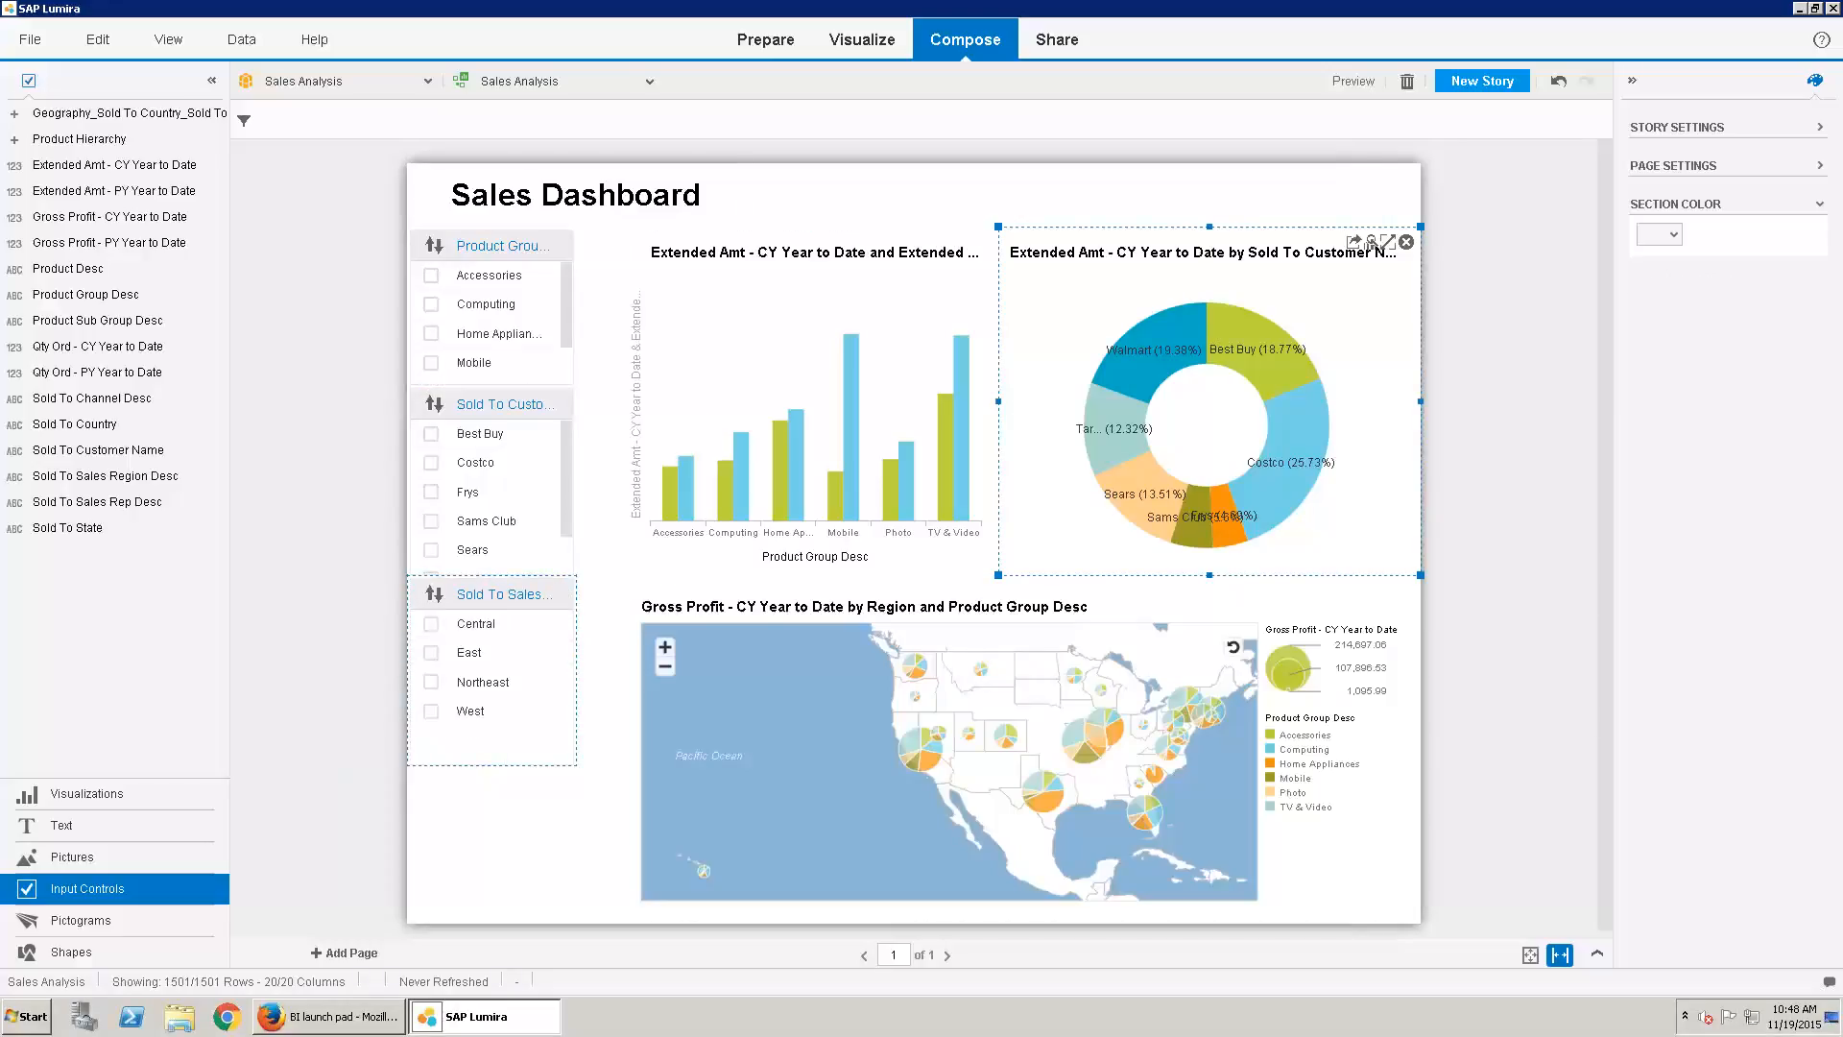
Add a new page named Sales 2 based on the Standard template
click(347, 954)
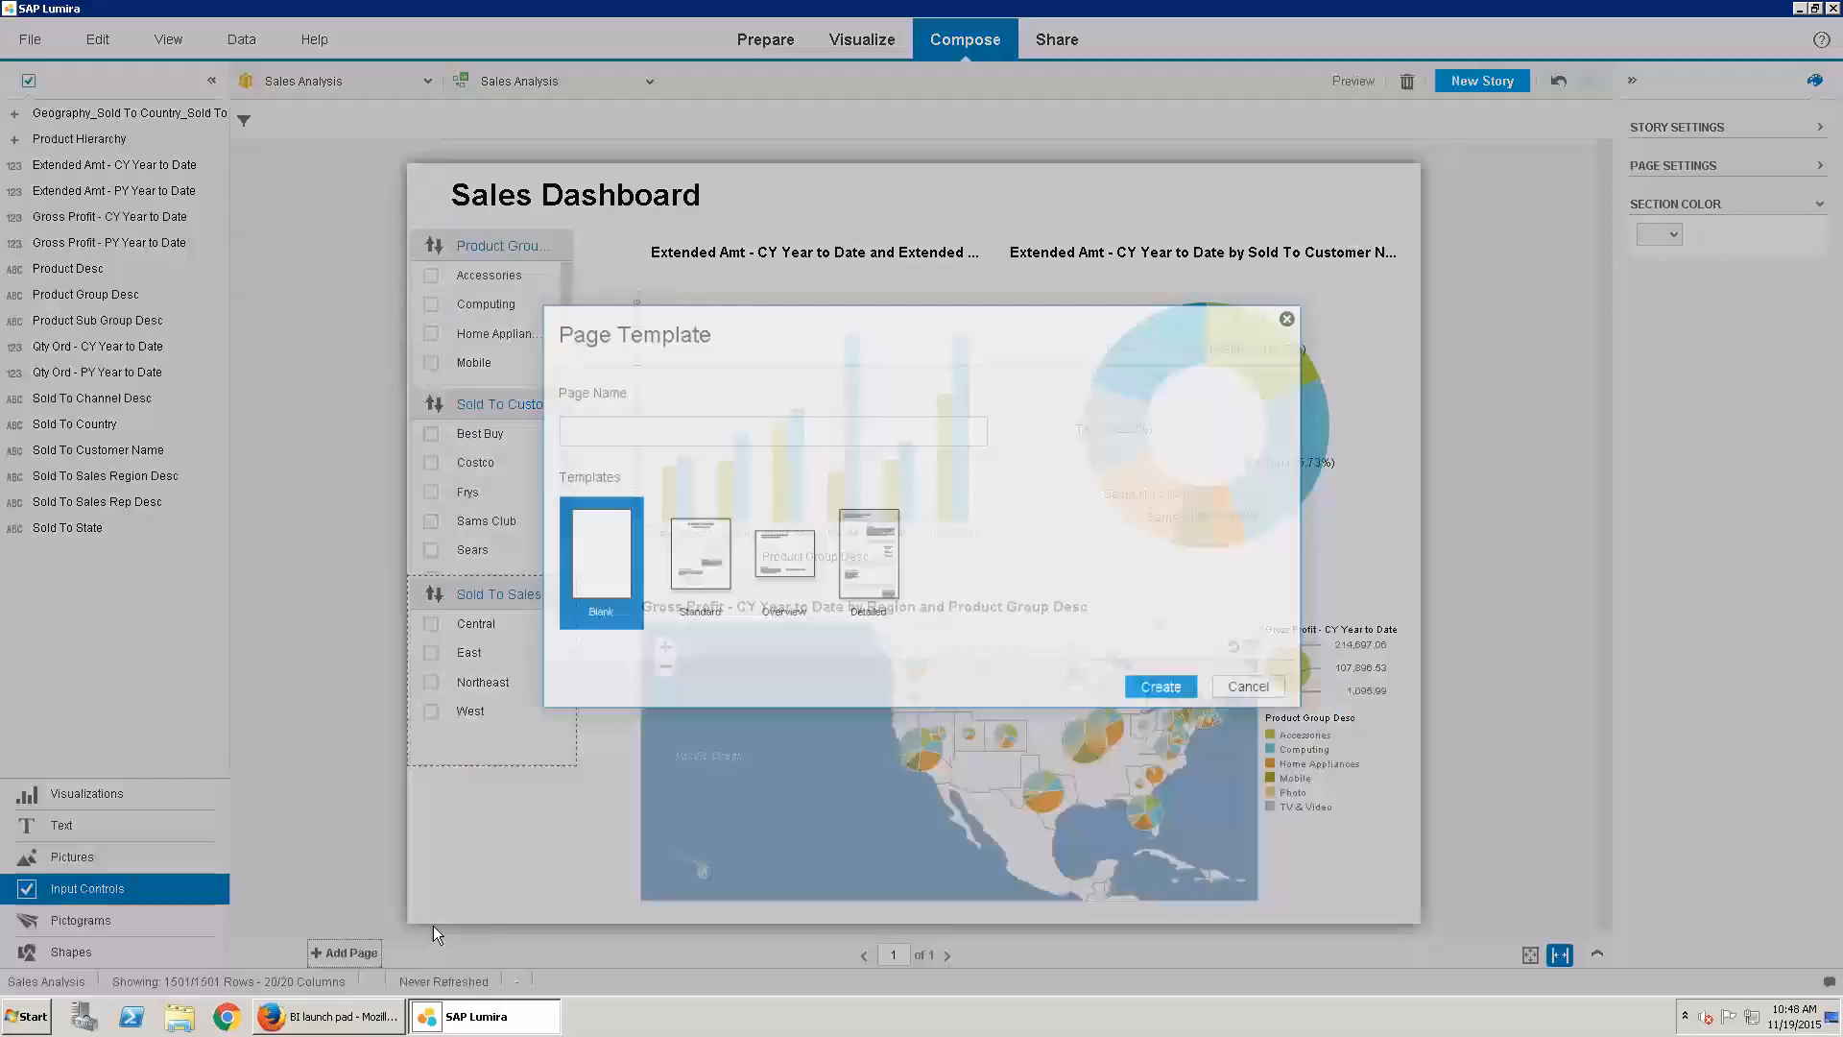
click(705, 557)
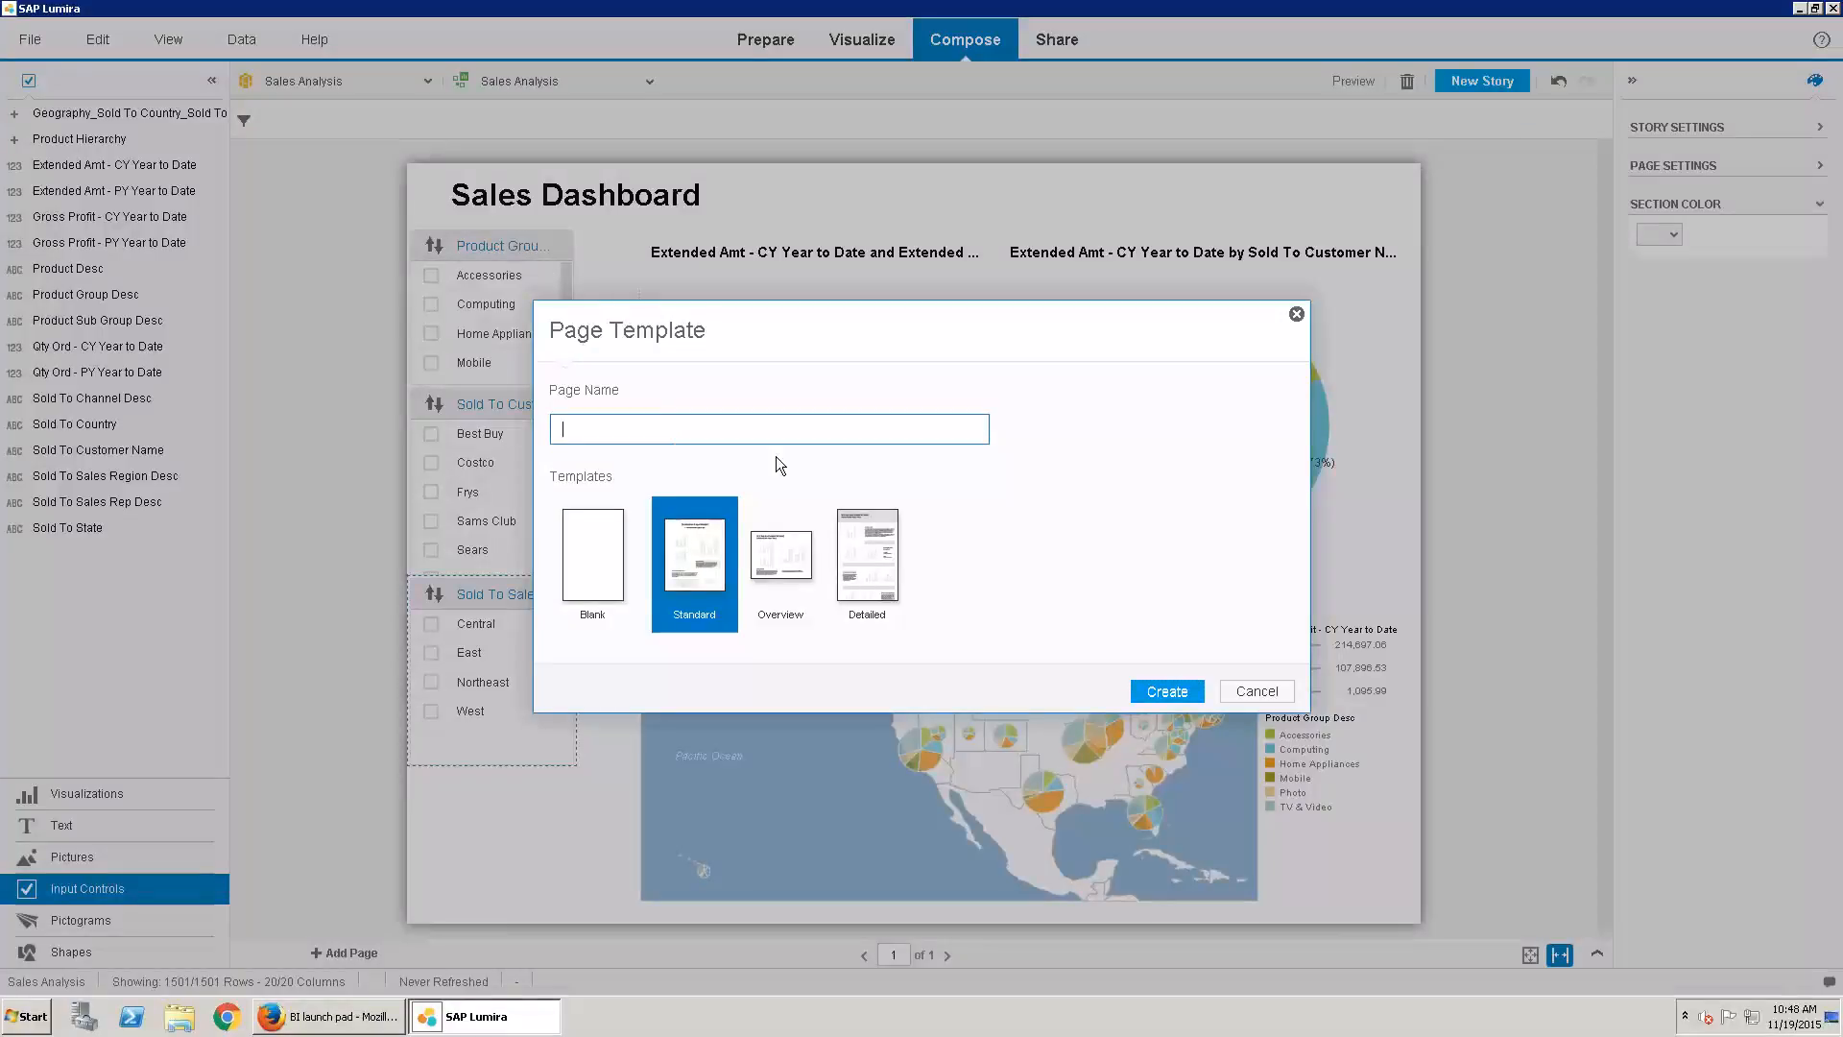
text(Sales 2)
click(1188, 686)
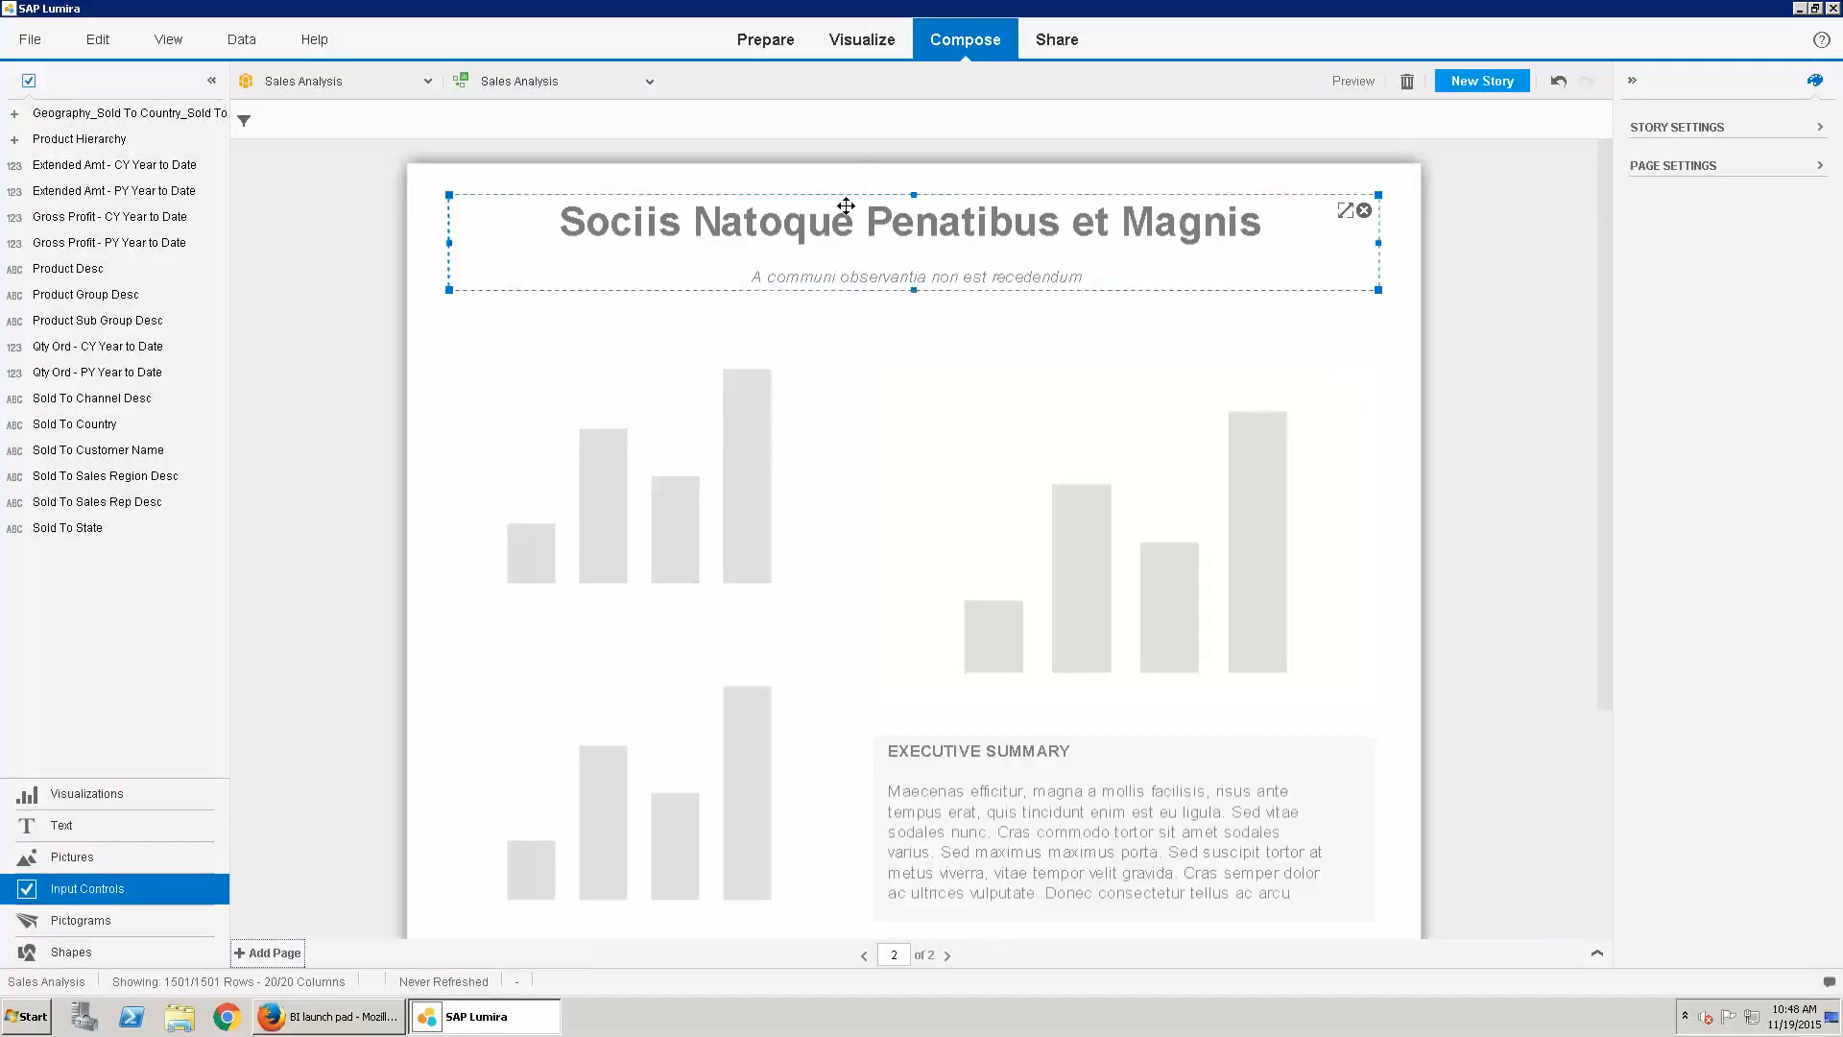
Replace the new page's placeholder title with "Sales by Product", keeping the subtitle text
click(837, 212)
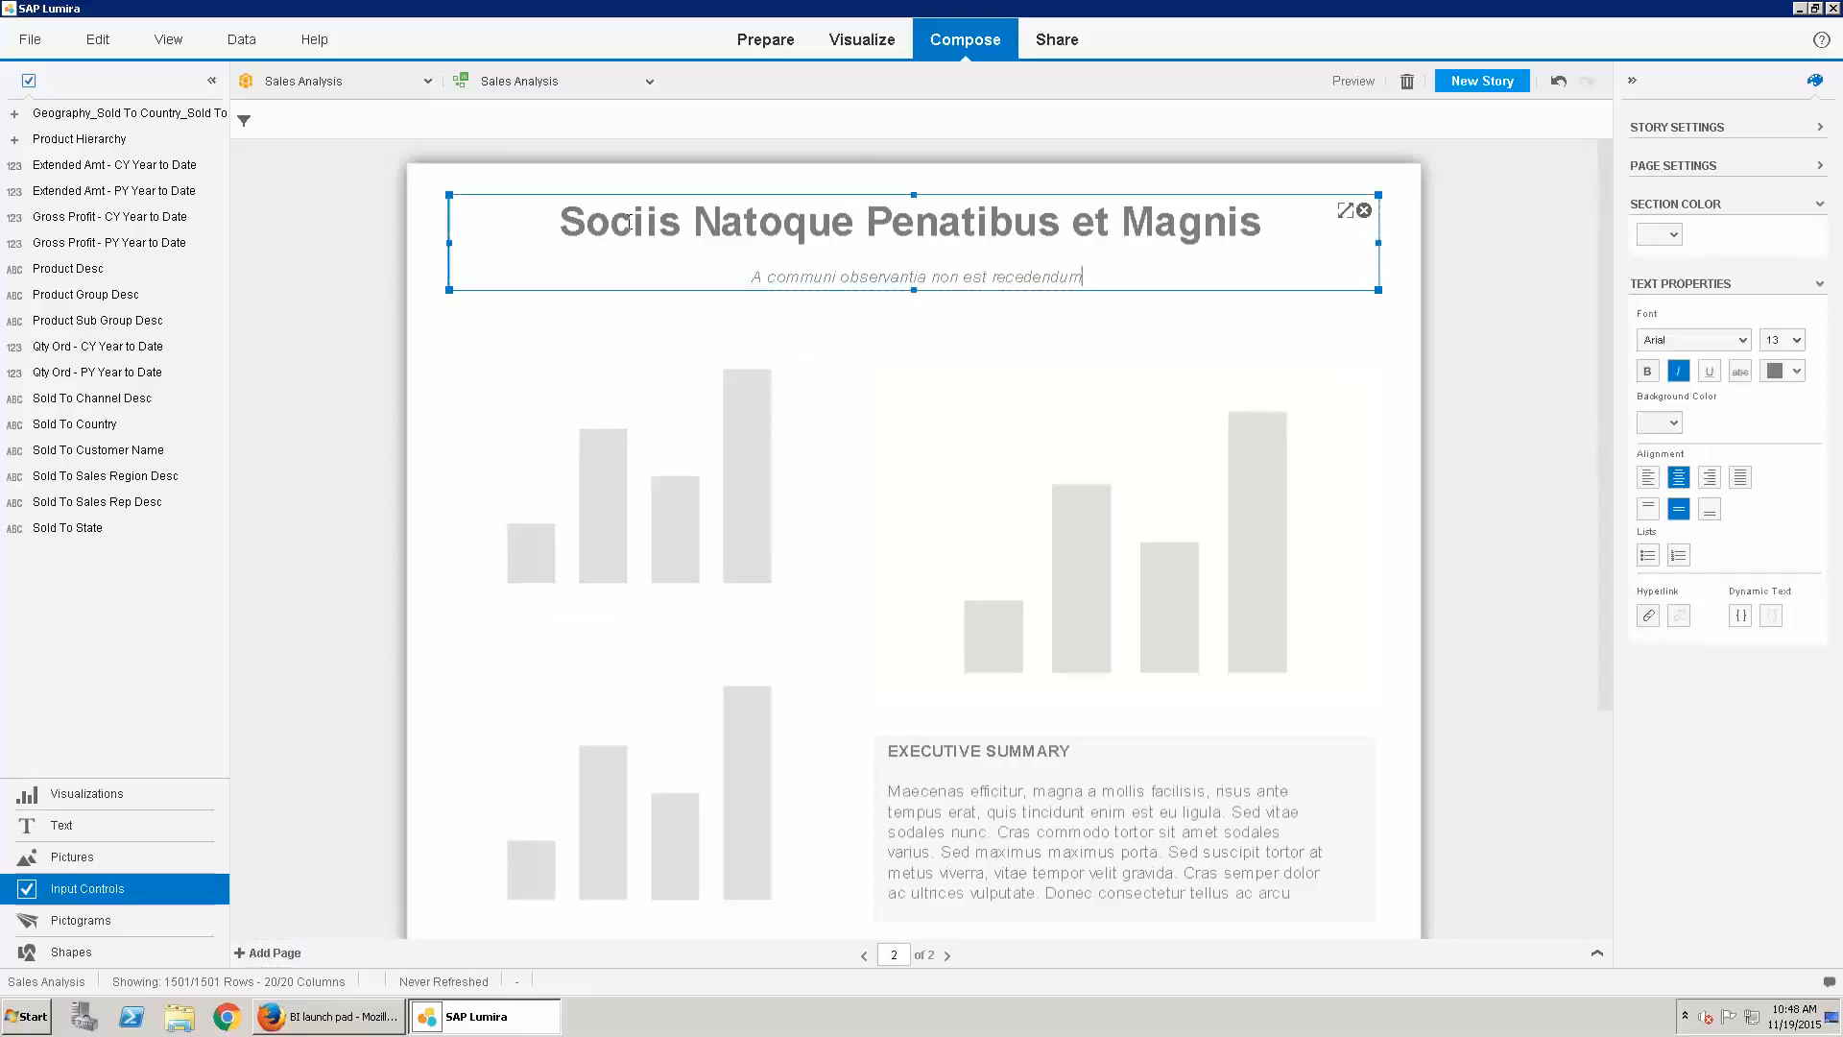
drag(568, 222, 1244, 198)
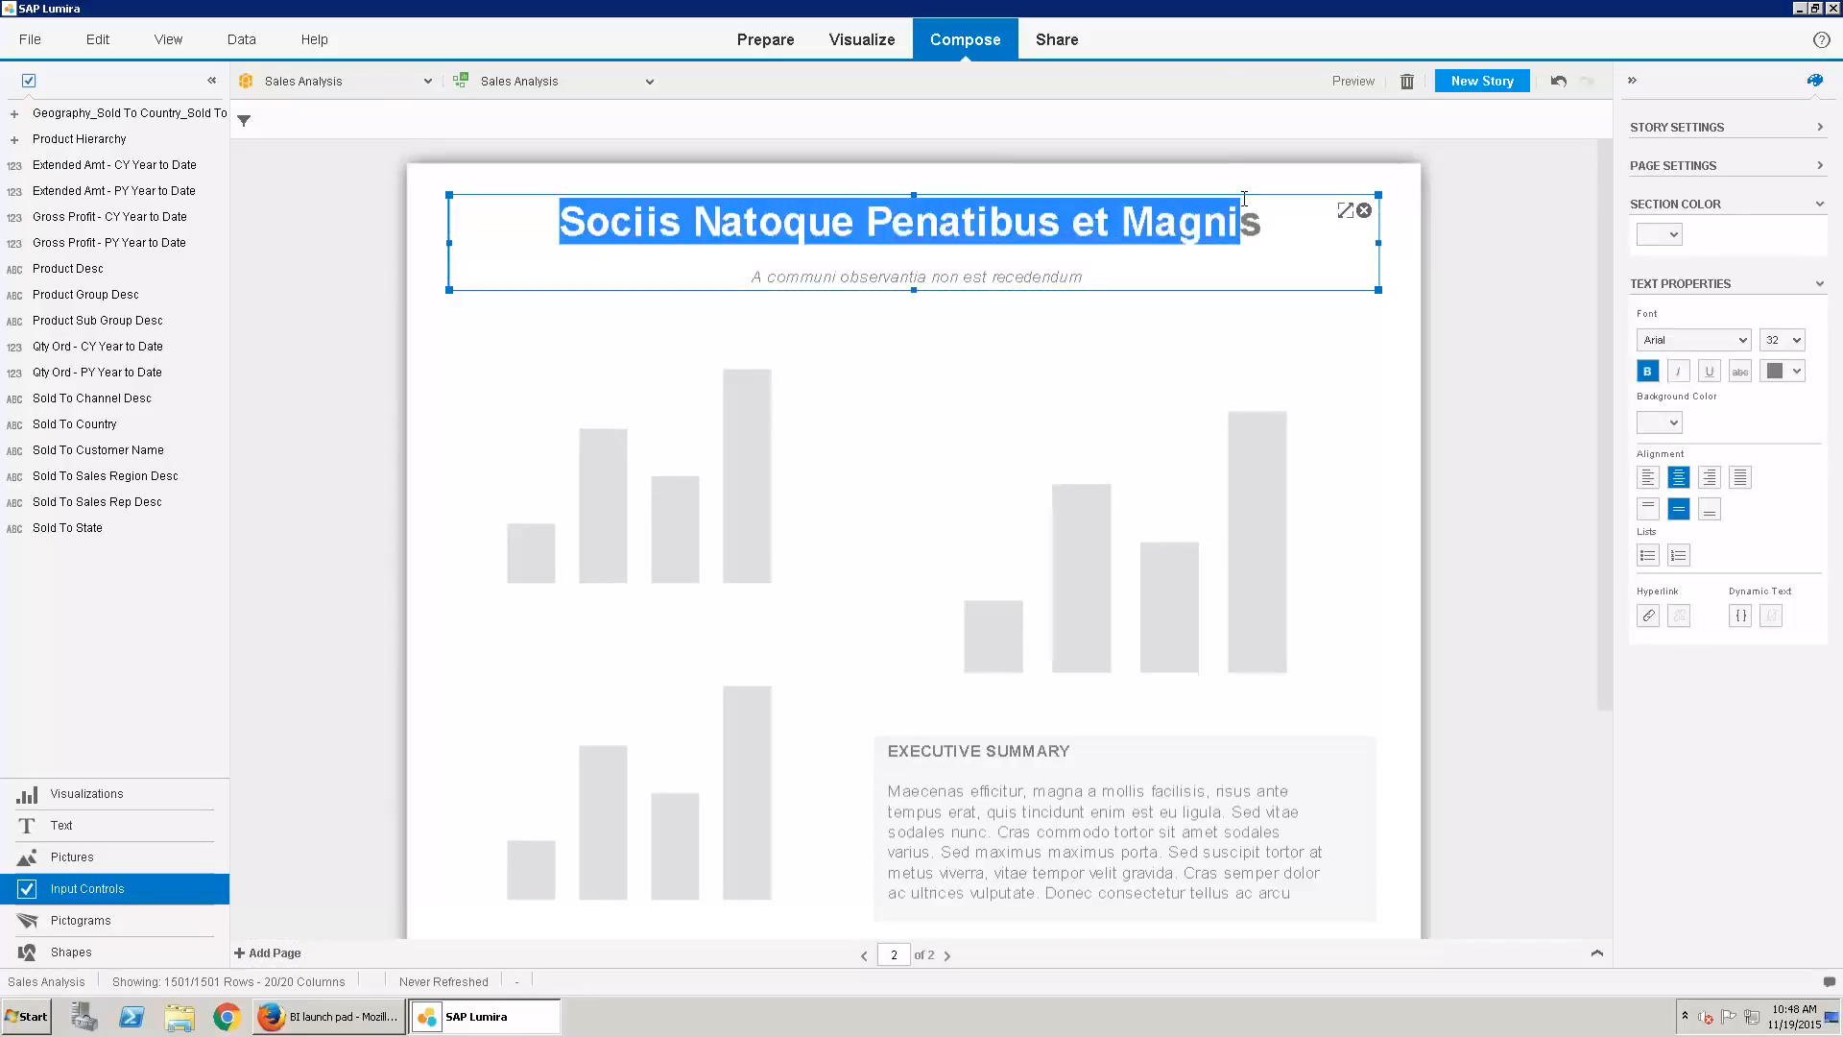
text(Sales by Bs)
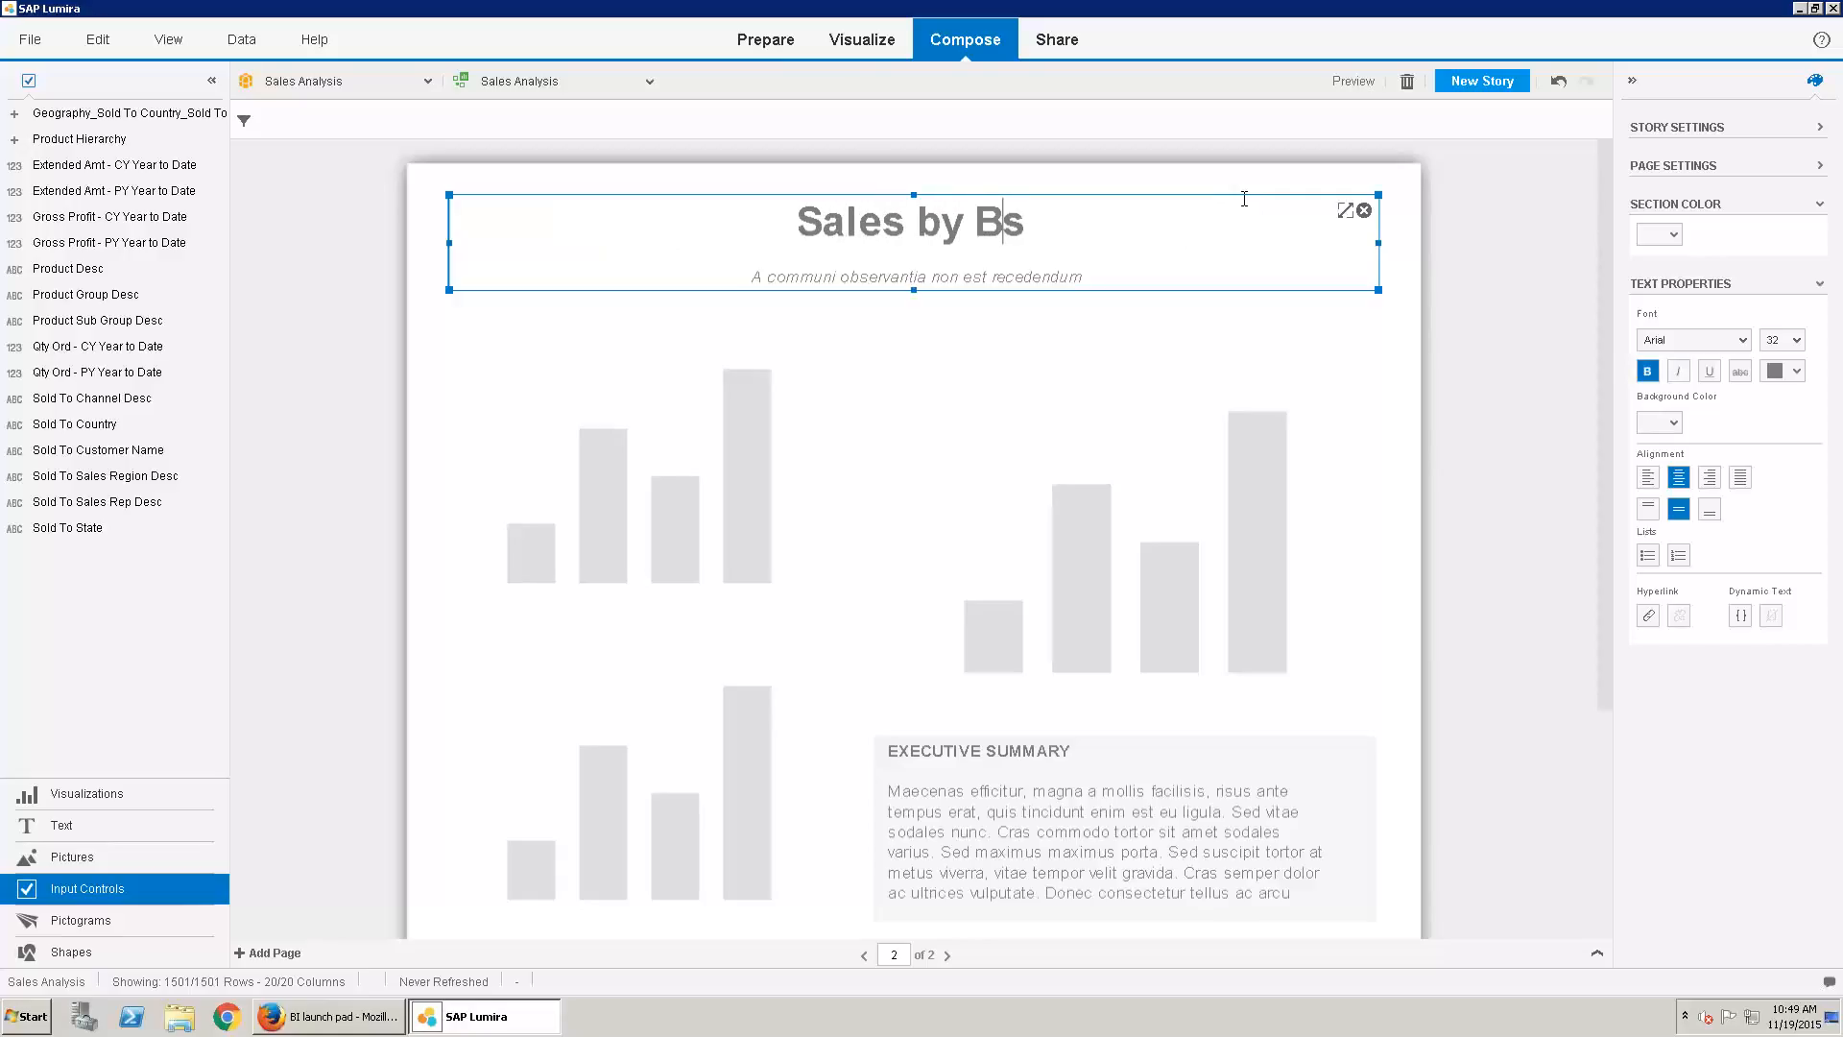
key(BackSpace)
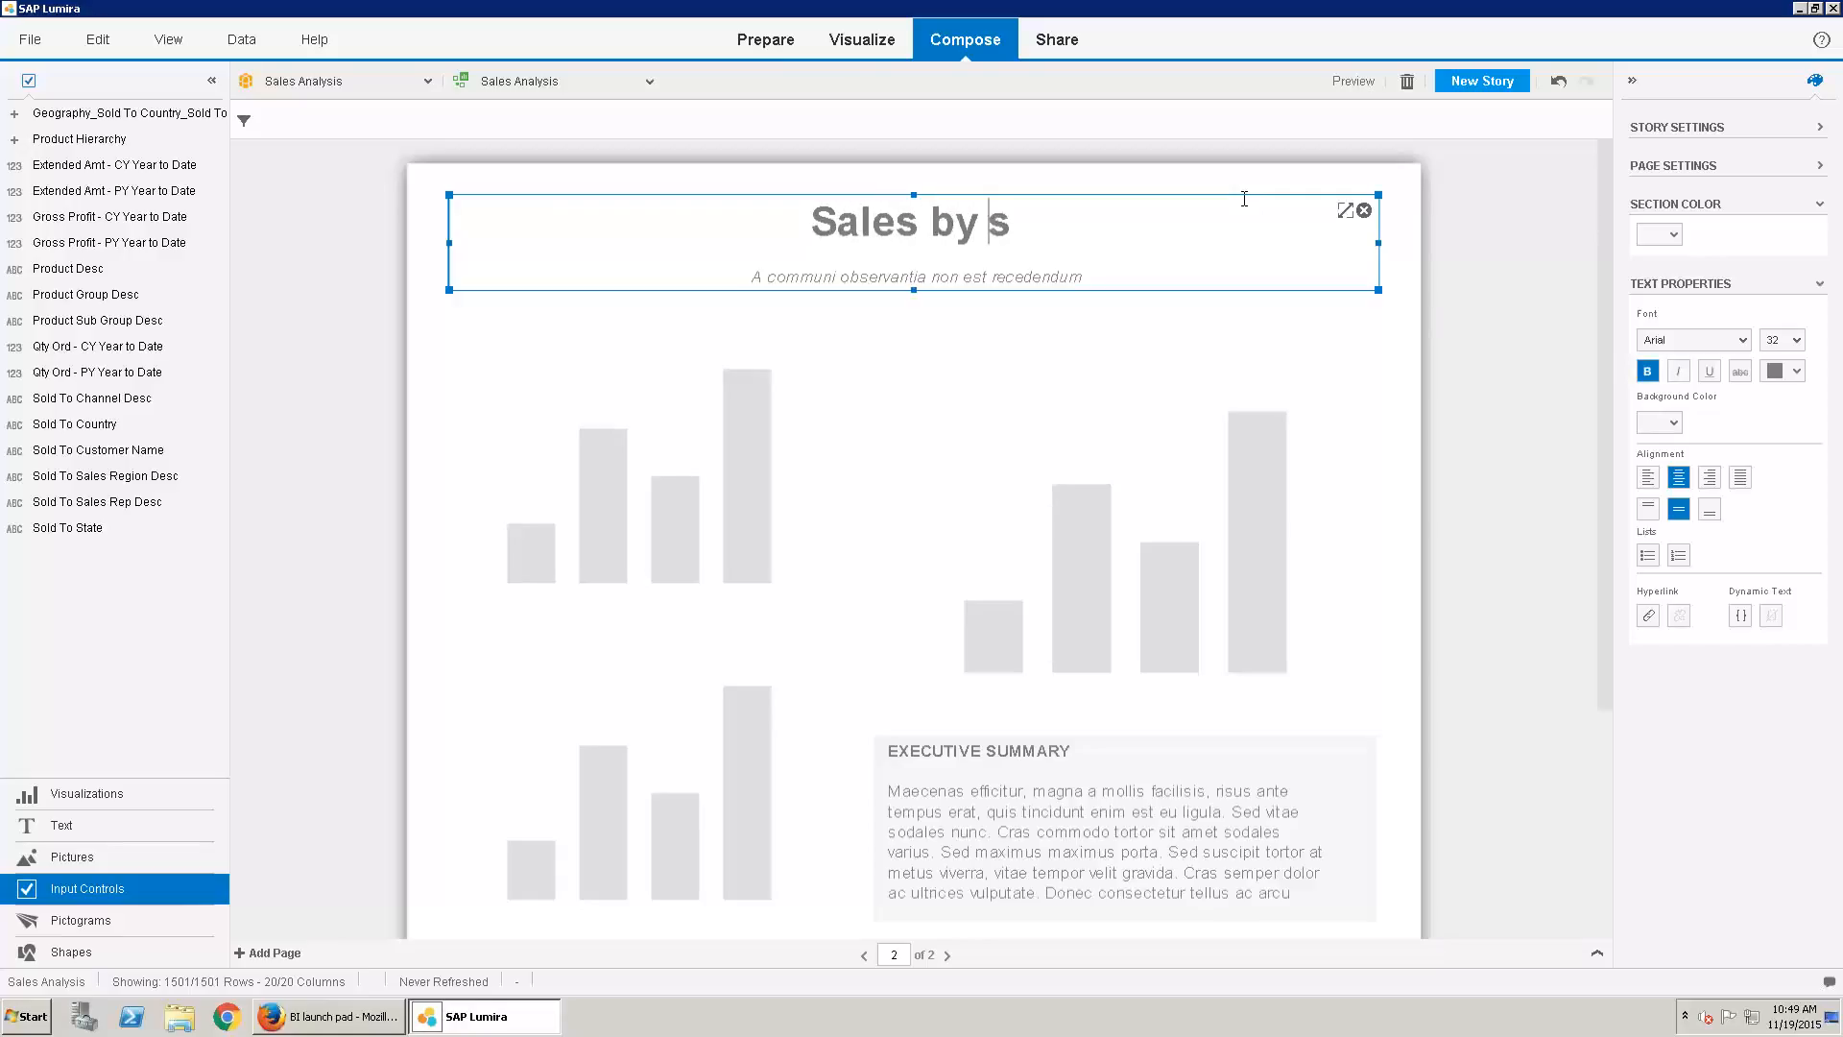
text(Product)
key(Delete)
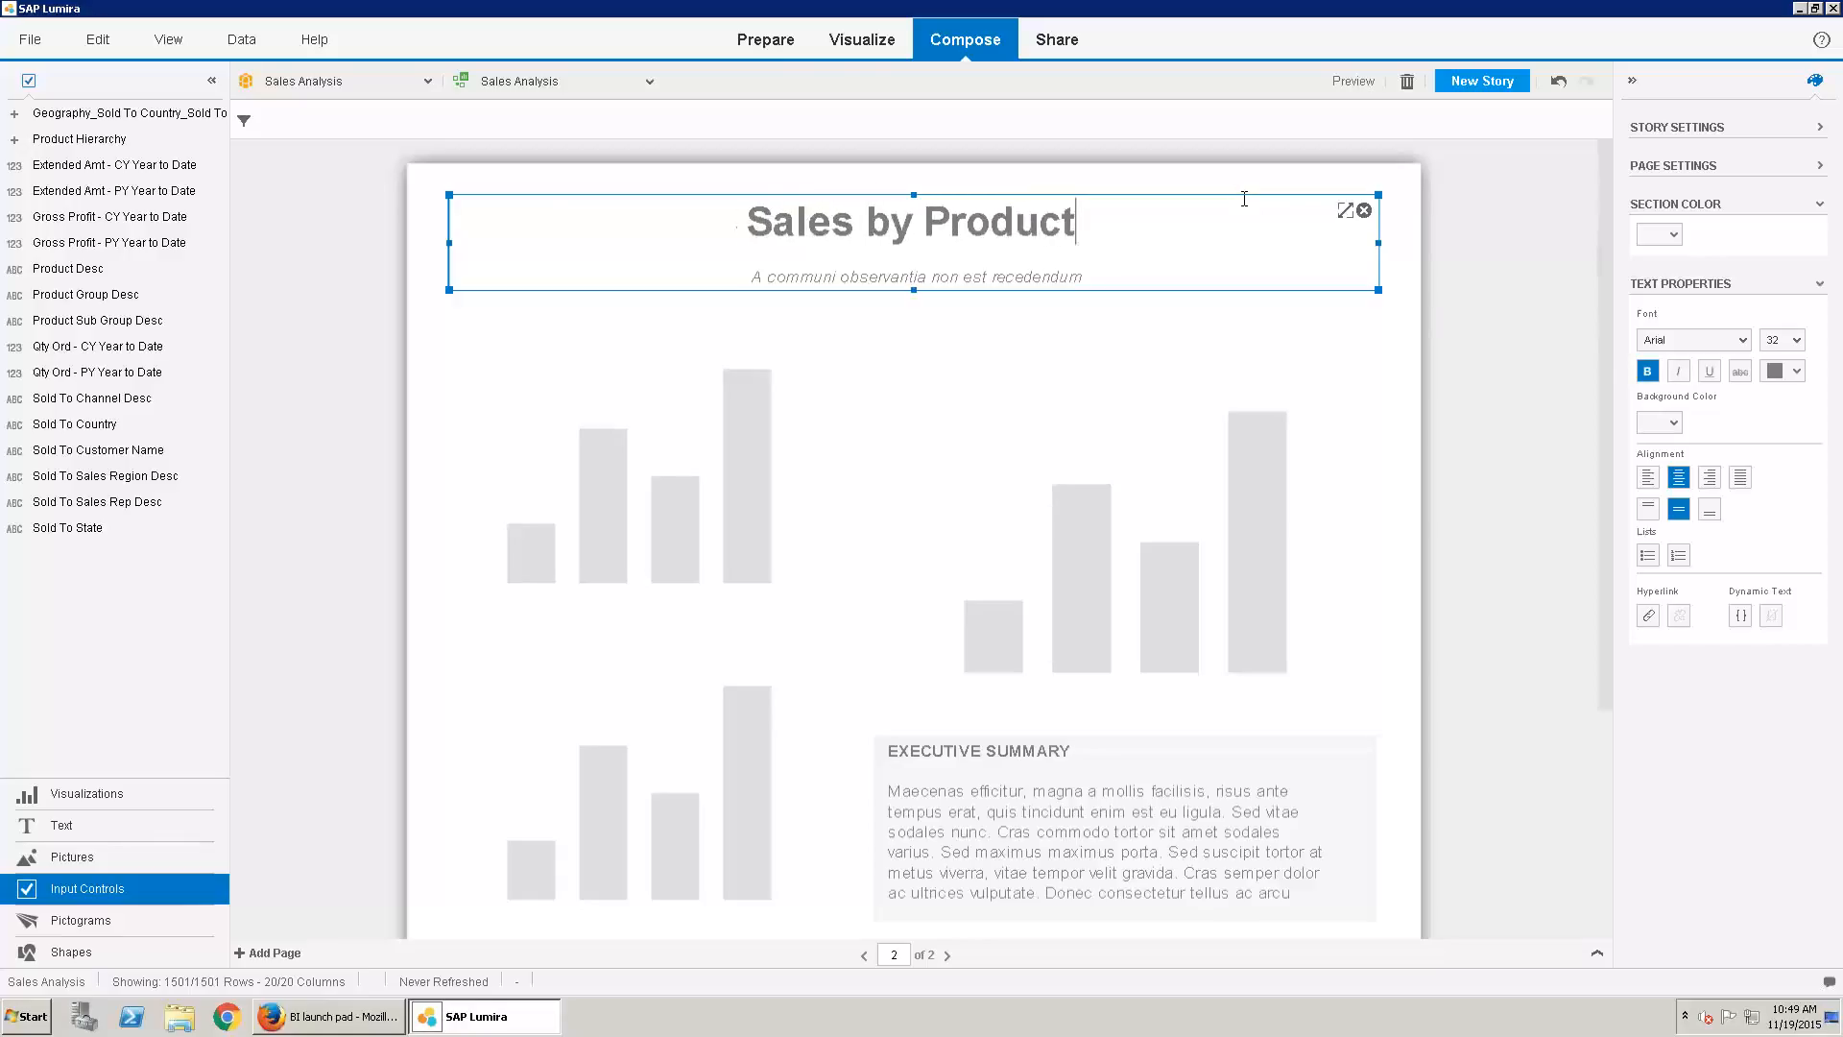
click(431, 354)
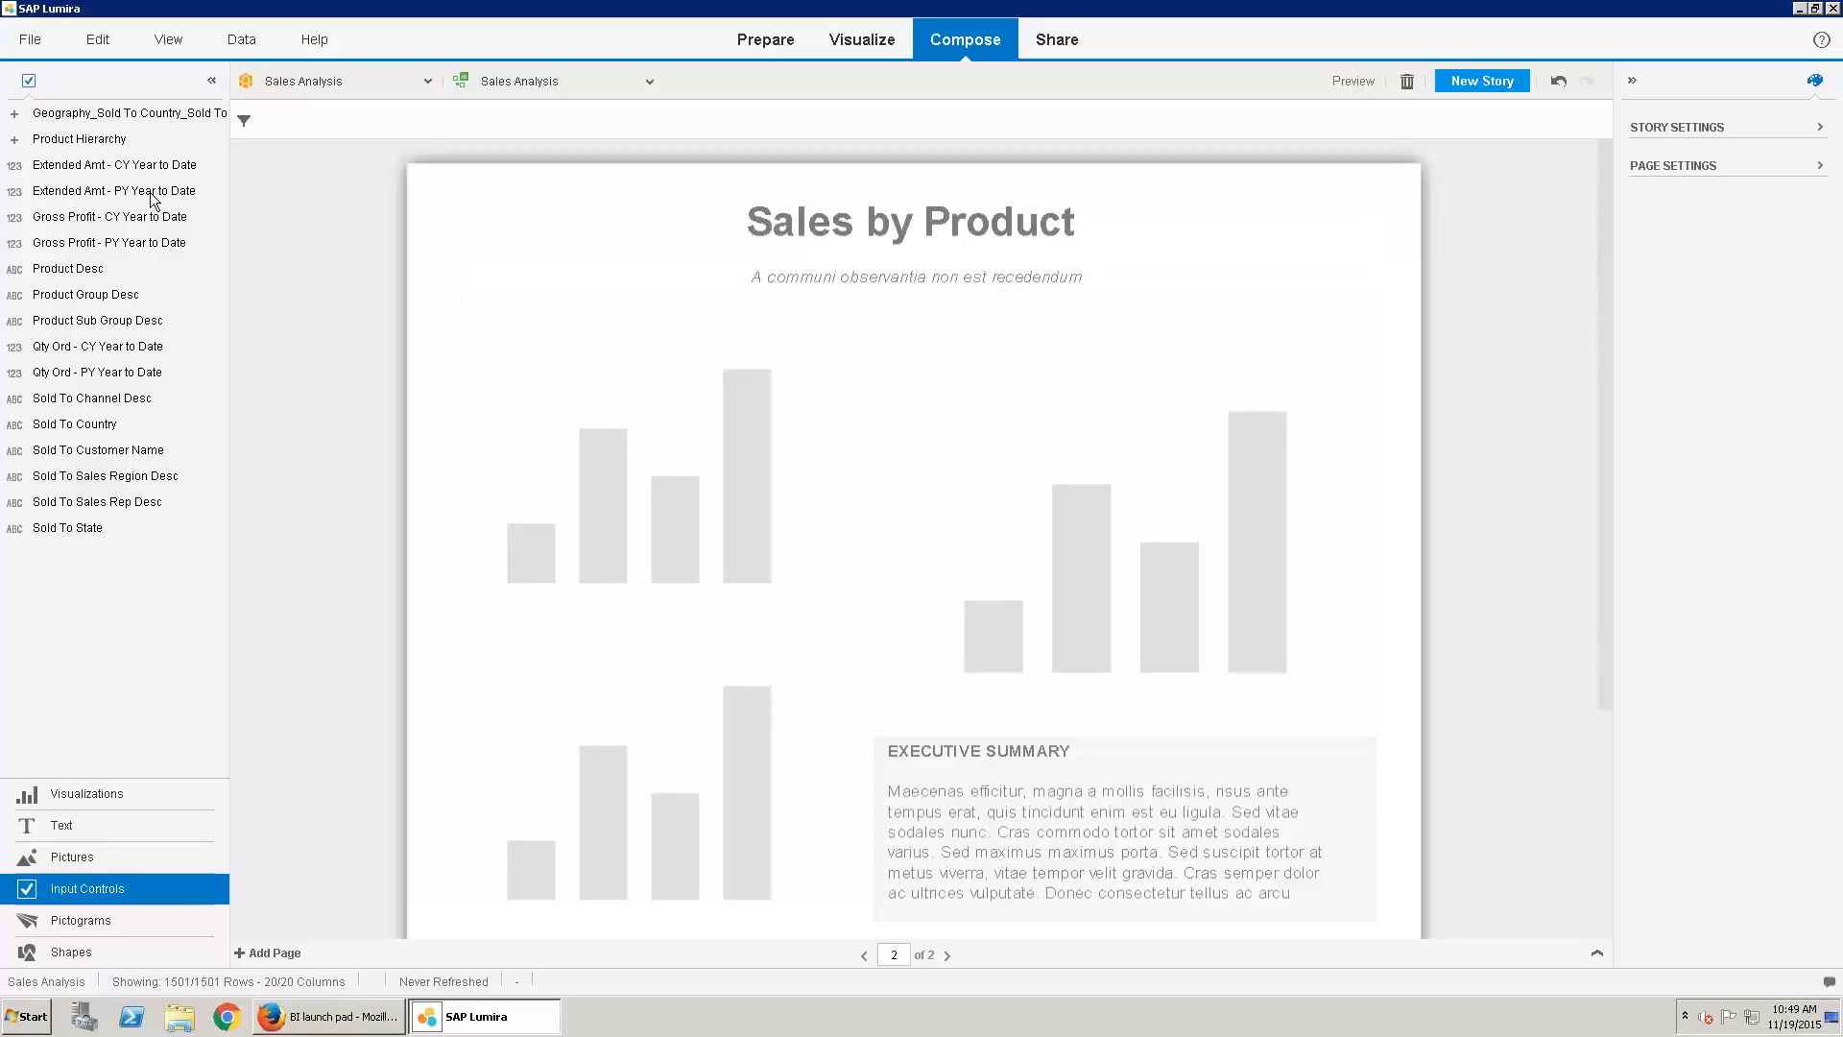
Fill the page's upper-left placeholder with the Extended Amt CY and PY column chart and the right one with the Sold To Customer donut chart
click(69, 797)
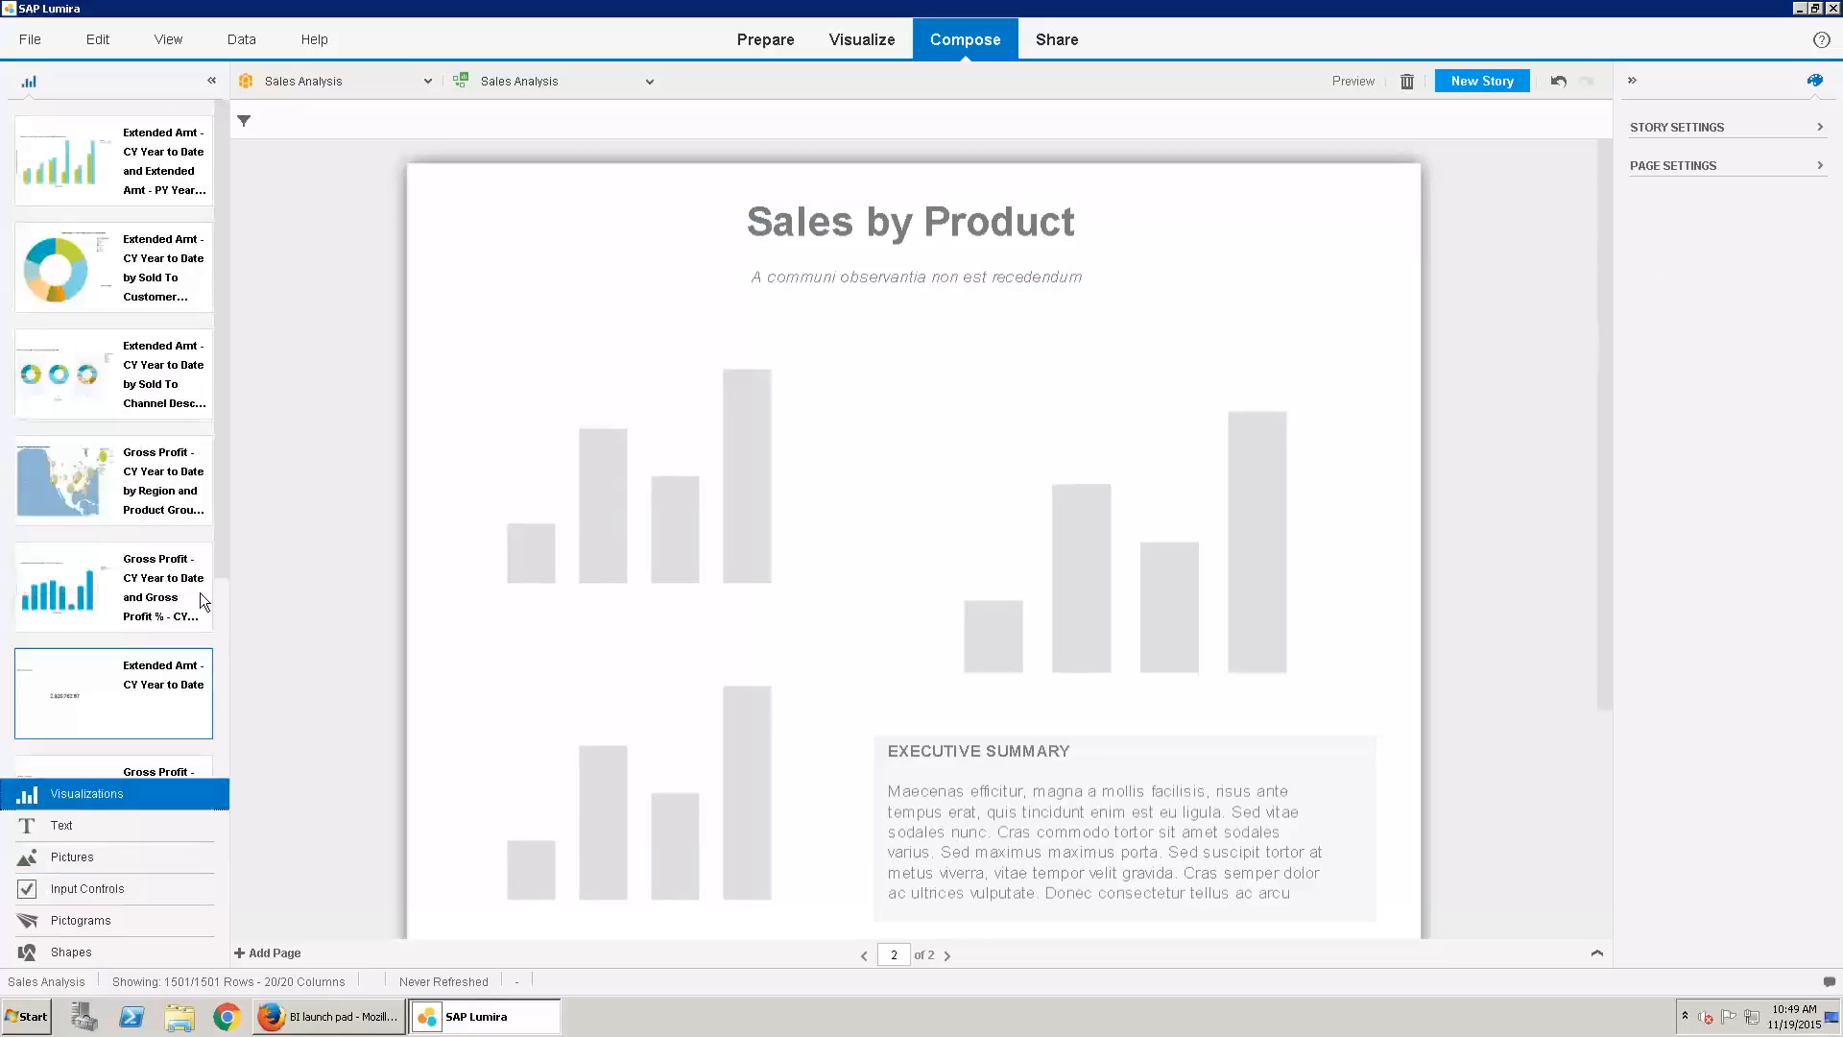
drag(174, 221, 506, 457)
drag(192, 283, 1123, 526)
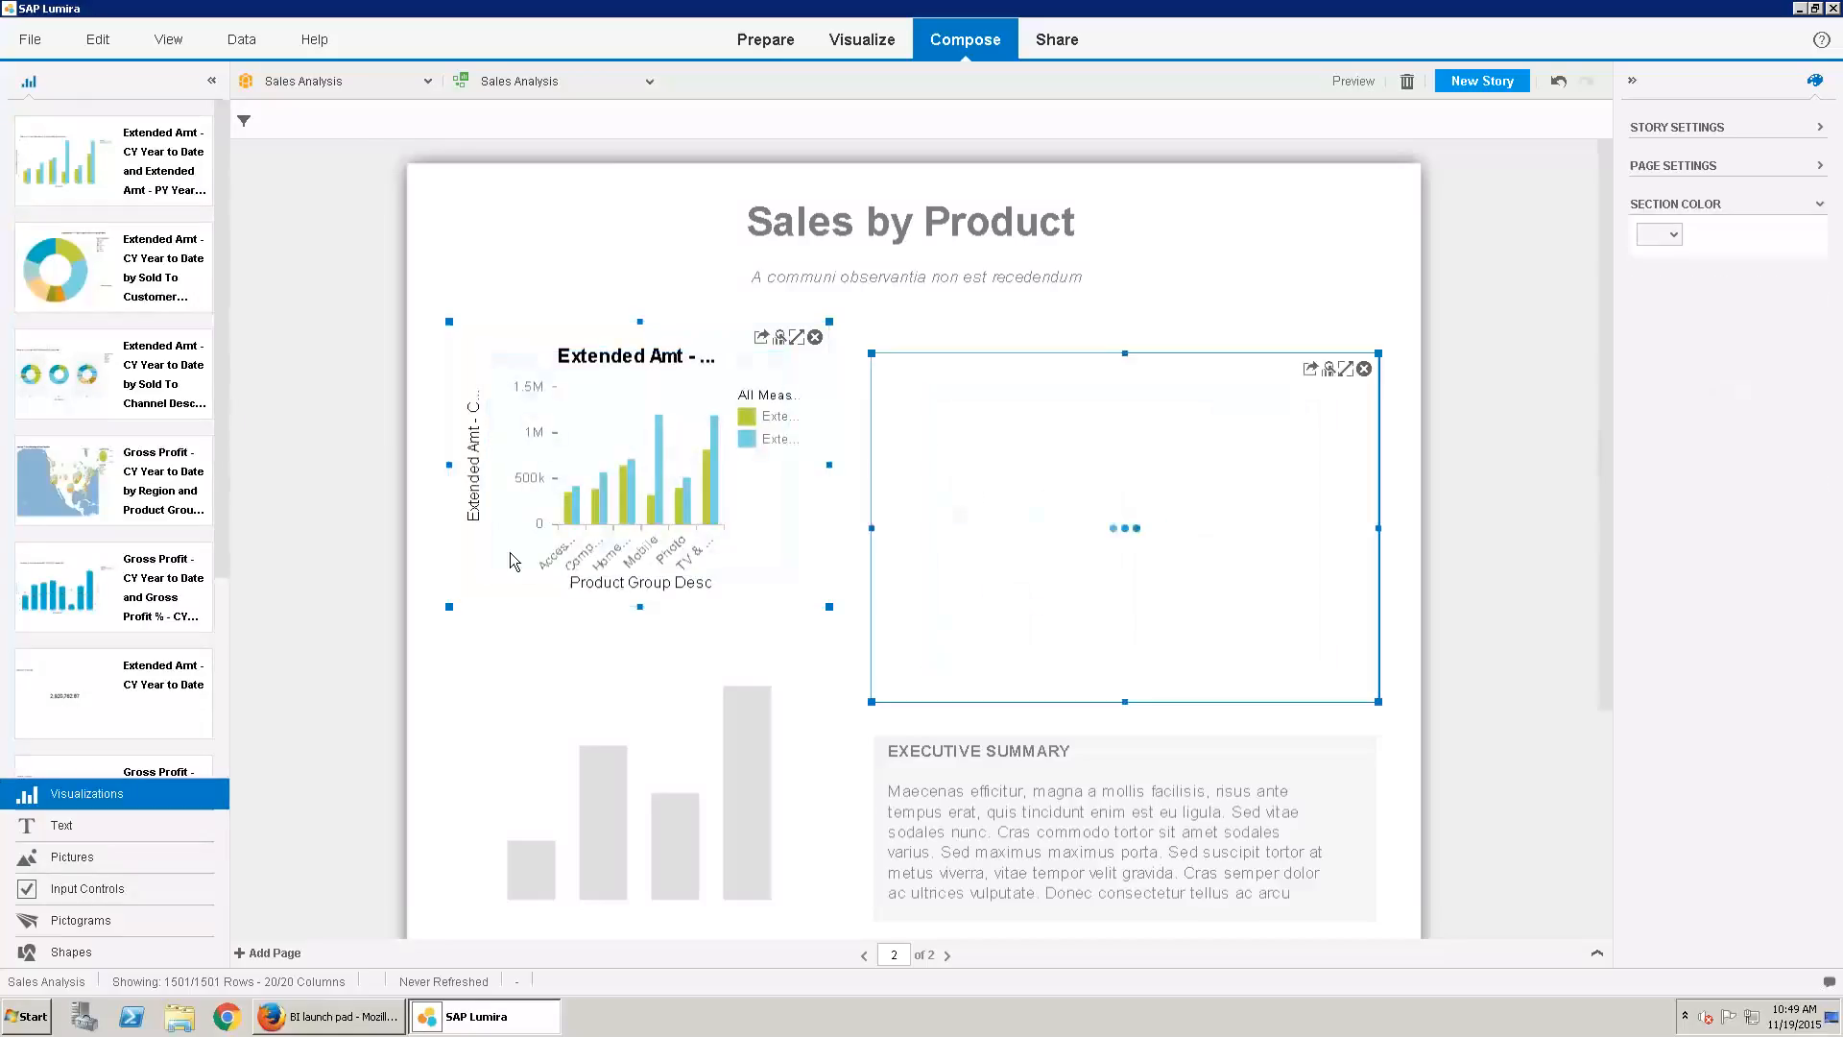
Place the Extended Amt - CY Year to Date numeric point in the placeholder below the column chart and reduce it to about half its height
mouse_move(101, 581)
mouse_down()
mouse_move(573, 804)
mouse_move(118, 580)
mouse_up()
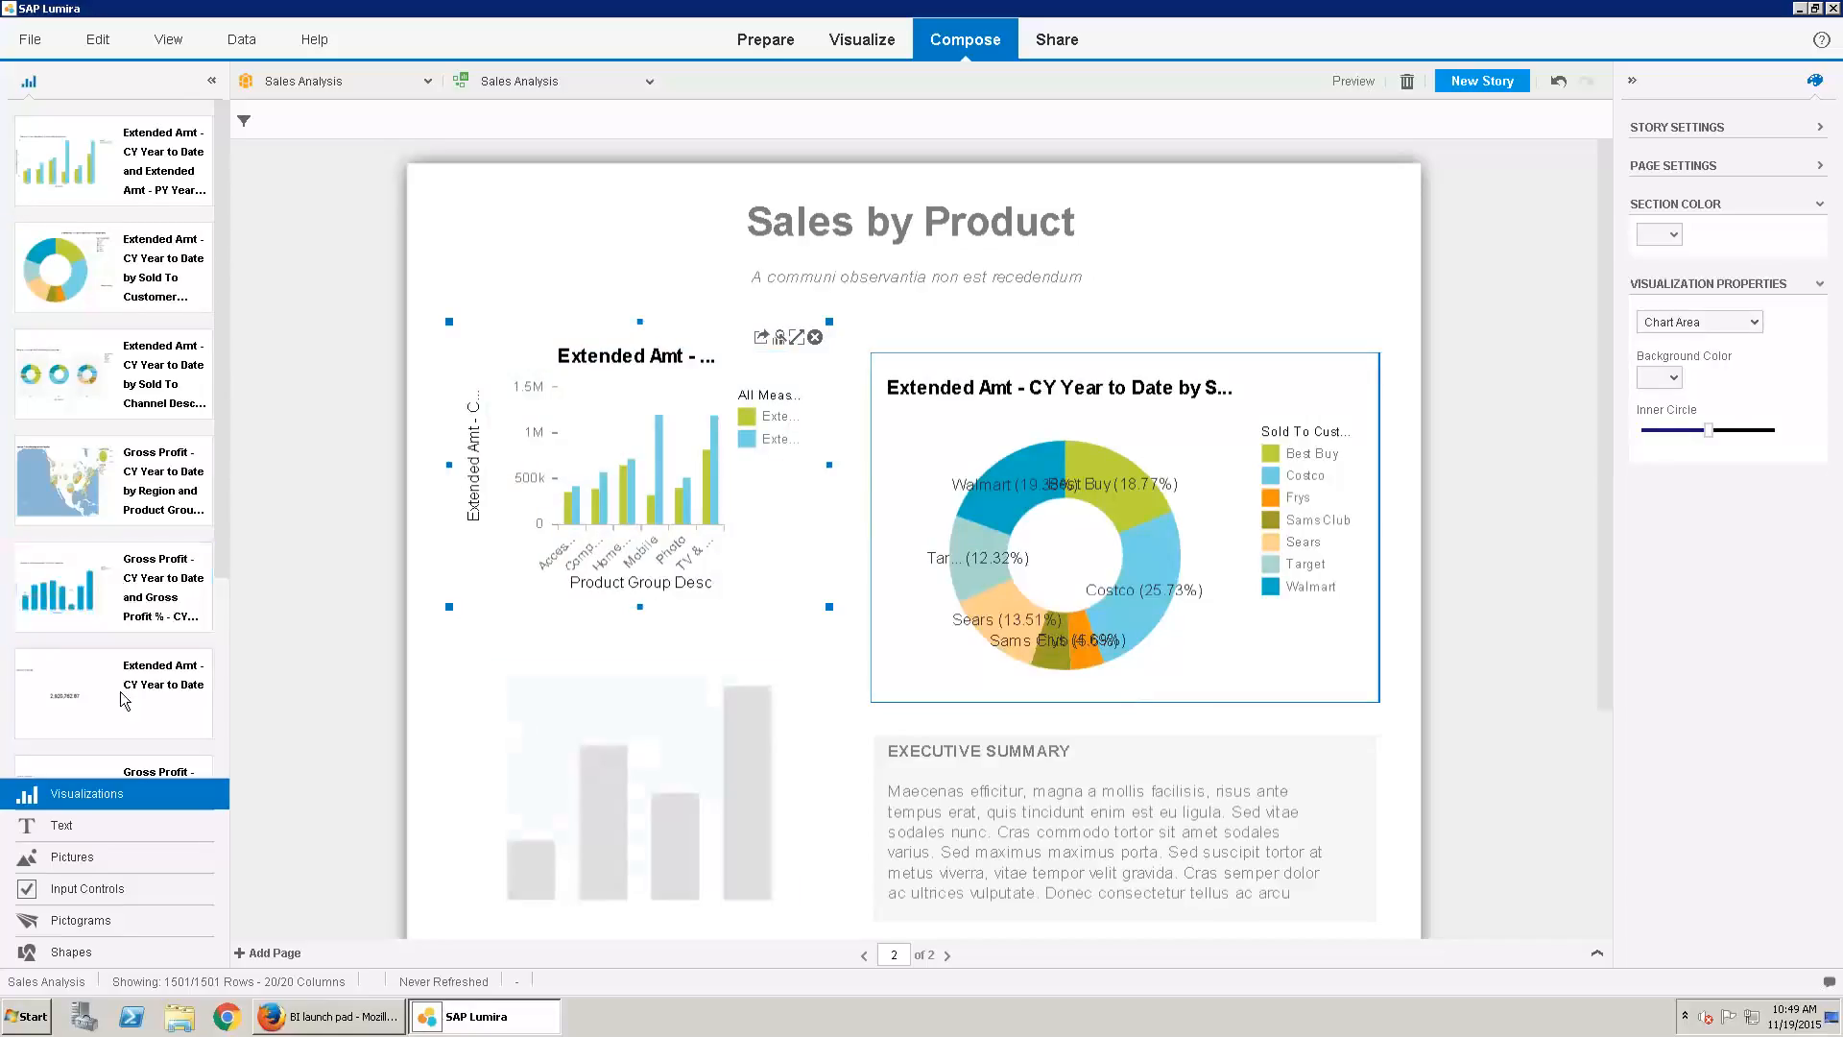
drag(221, 534, 216, 660)
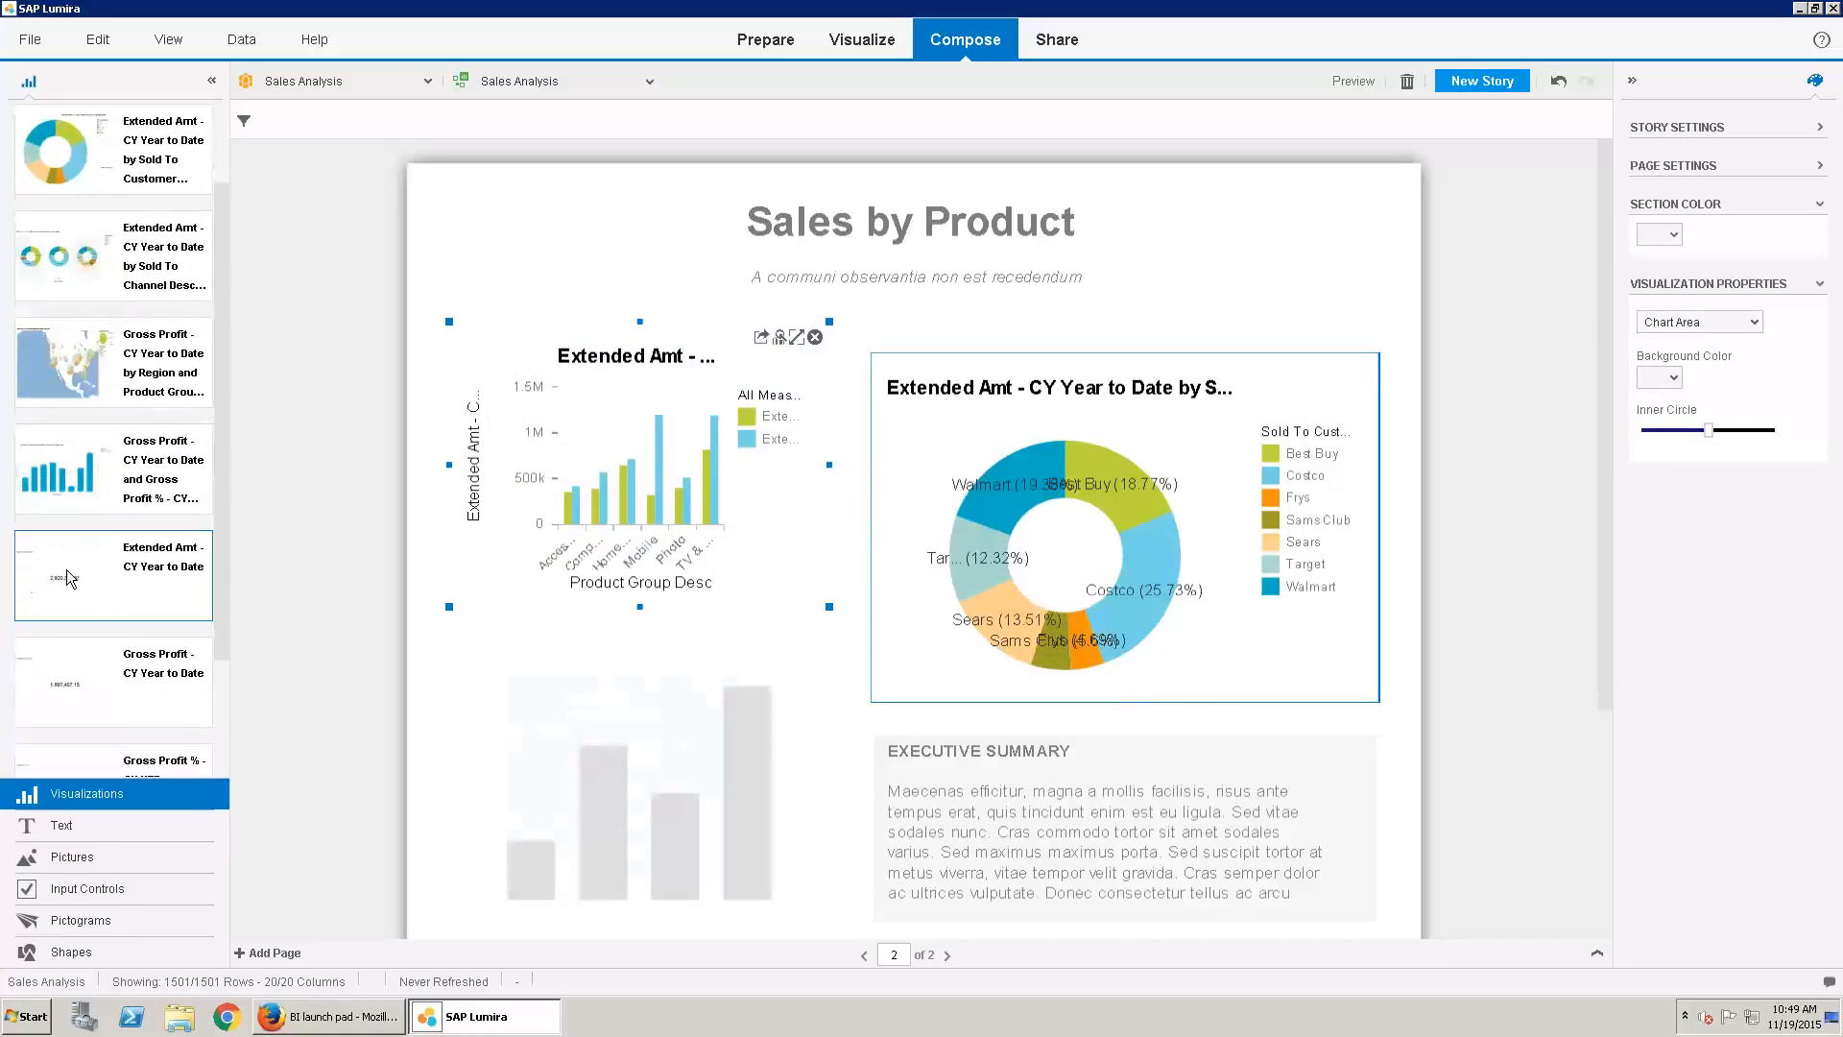
drag(105, 576, 575, 720)
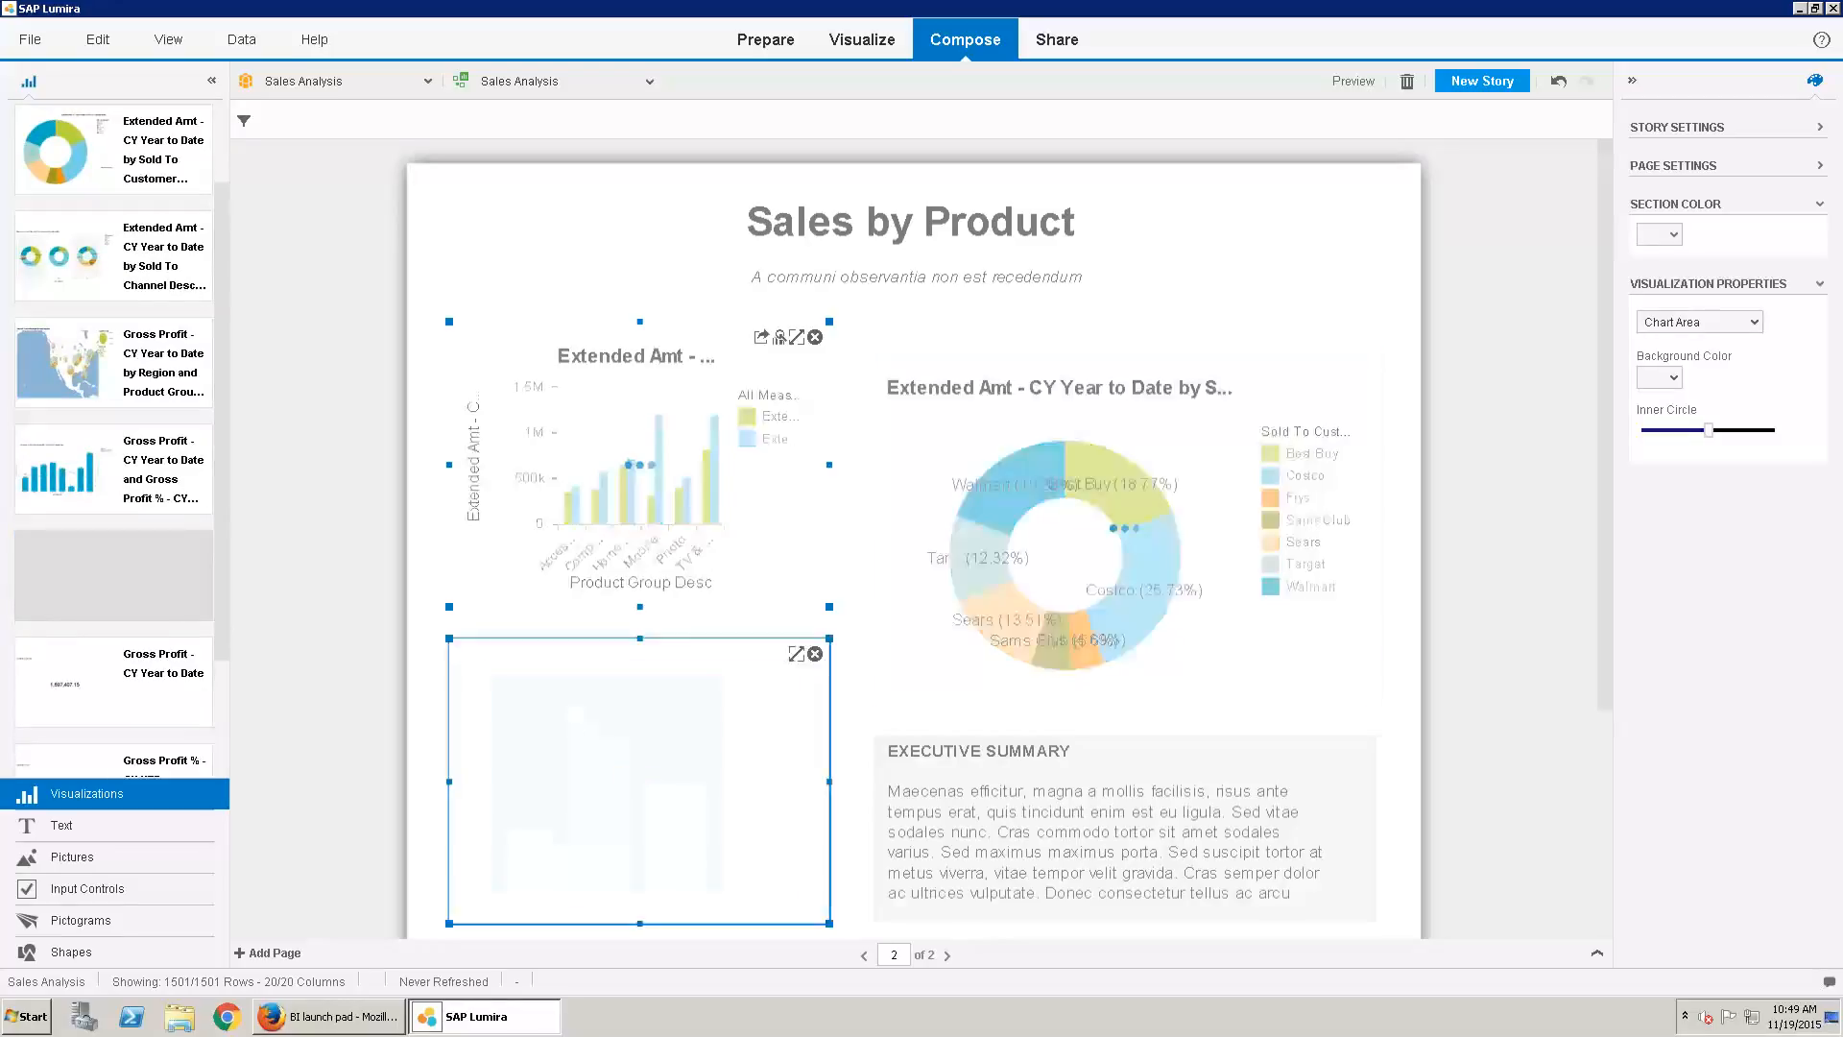
drag(640, 924, 628, 651)
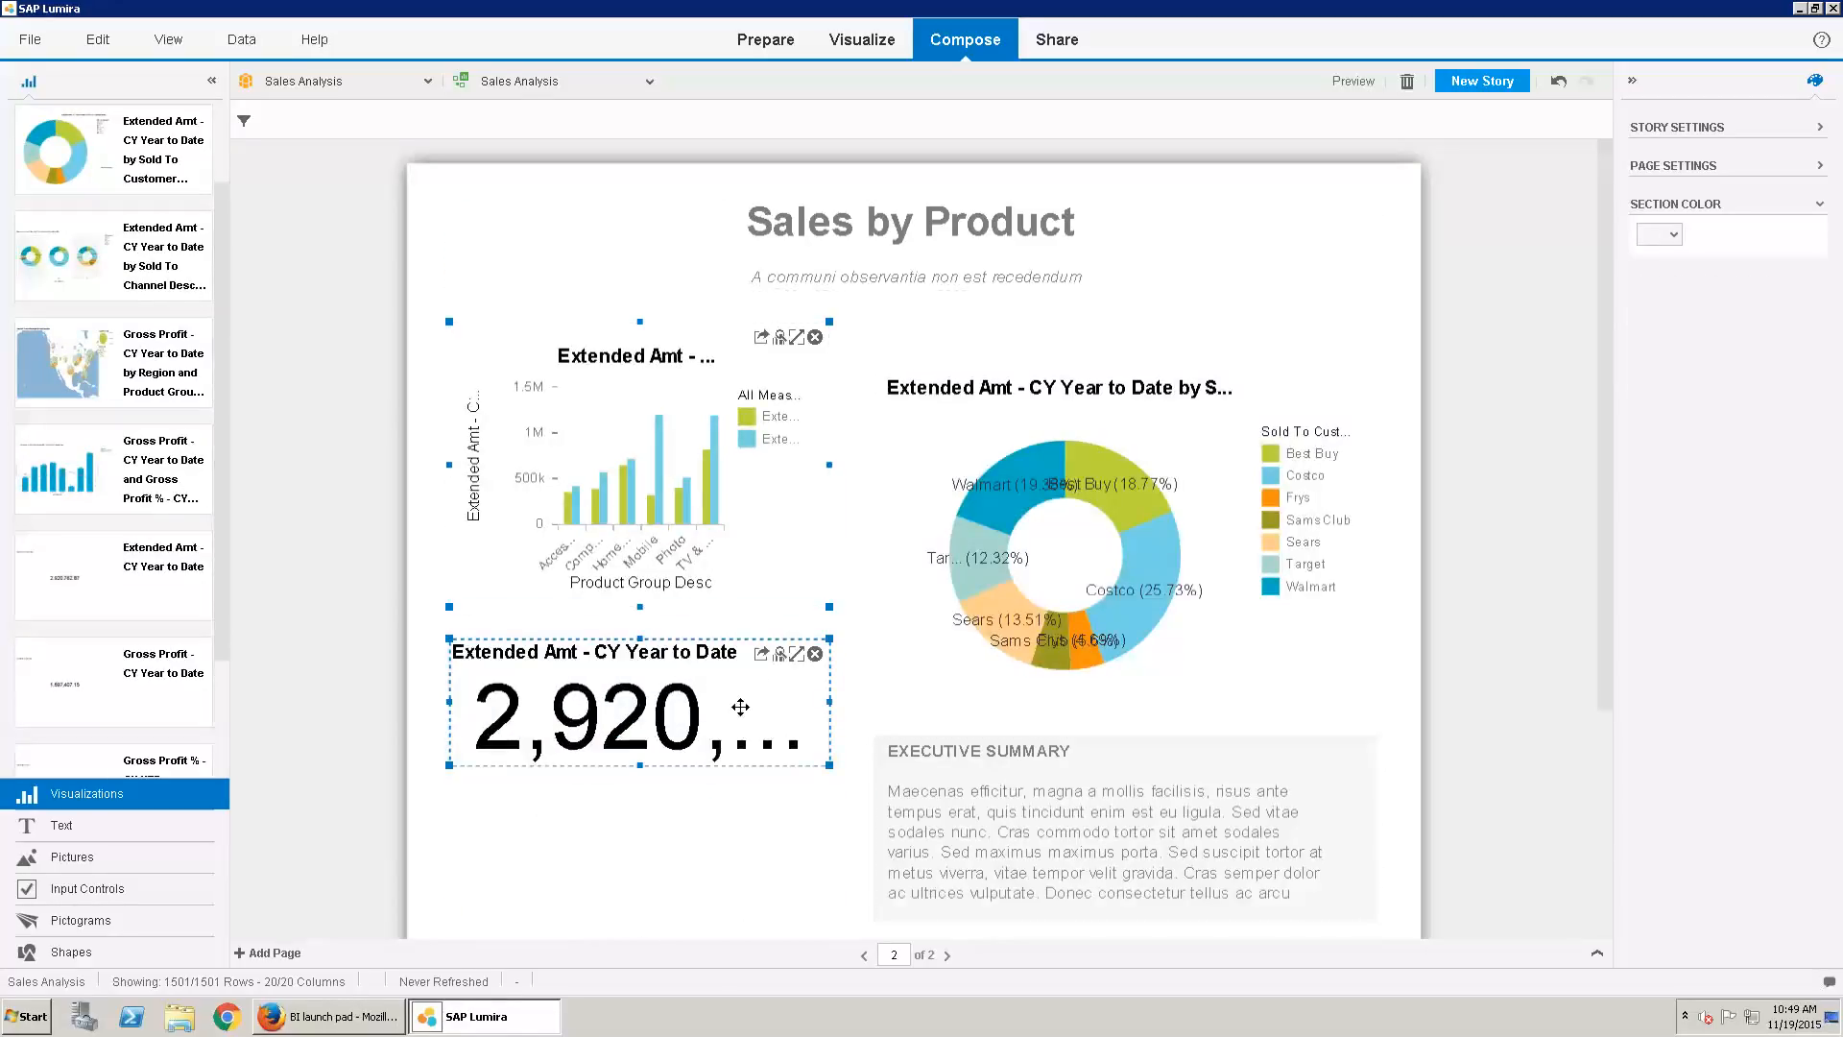
Set the font size of the Extended Amt numeric point's value to 24
click(693, 759)
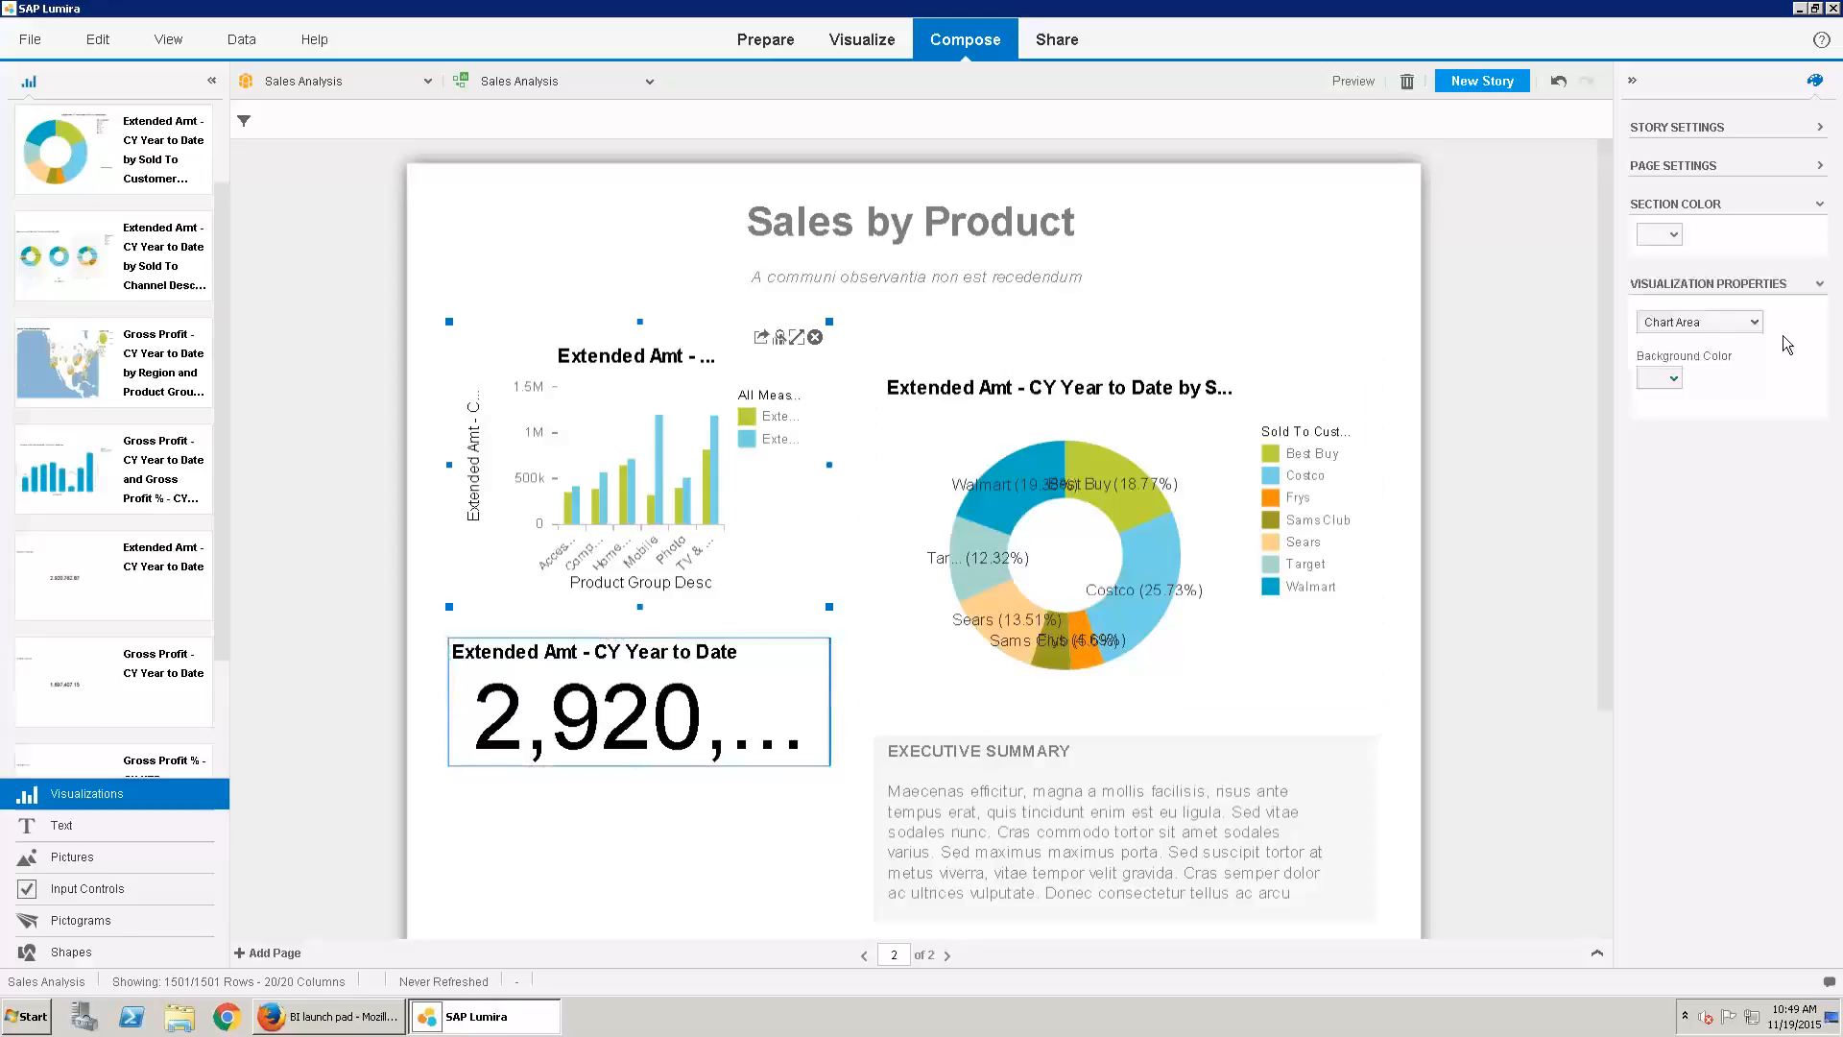
click(1756, 324)
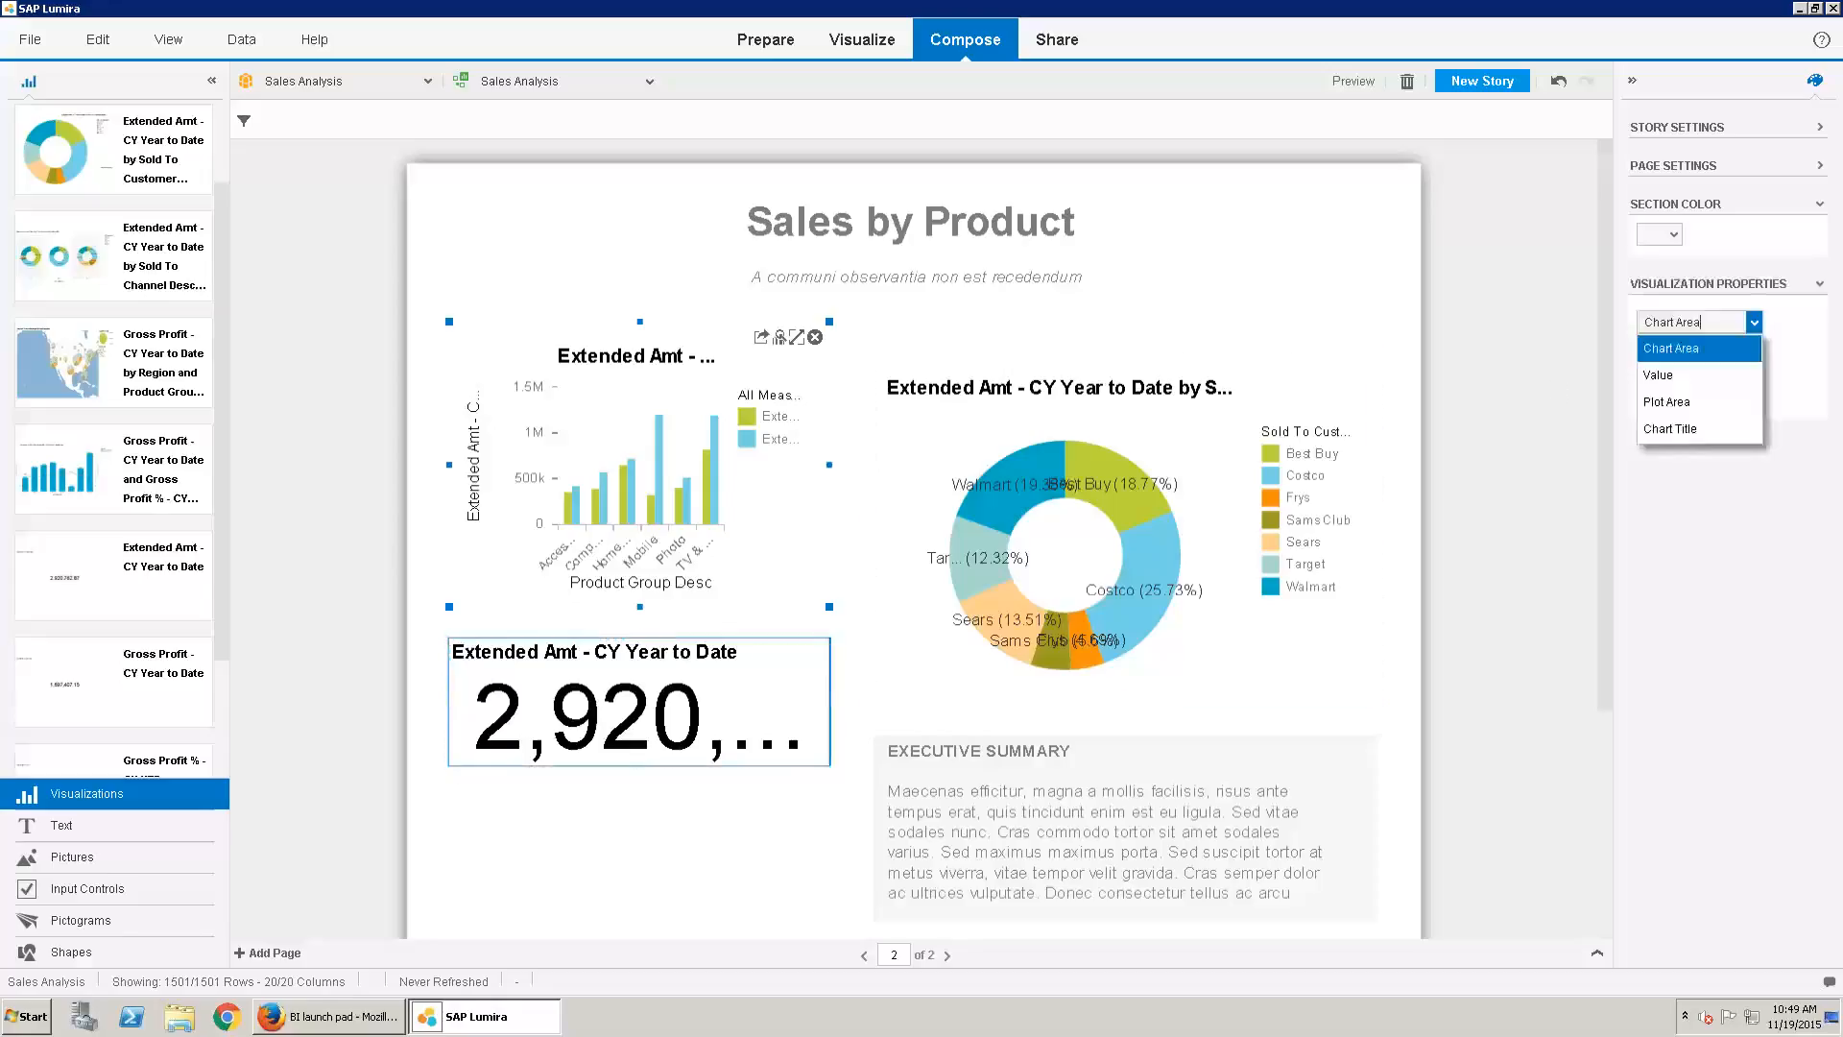
click(1690, 378)
click(1754, 354)
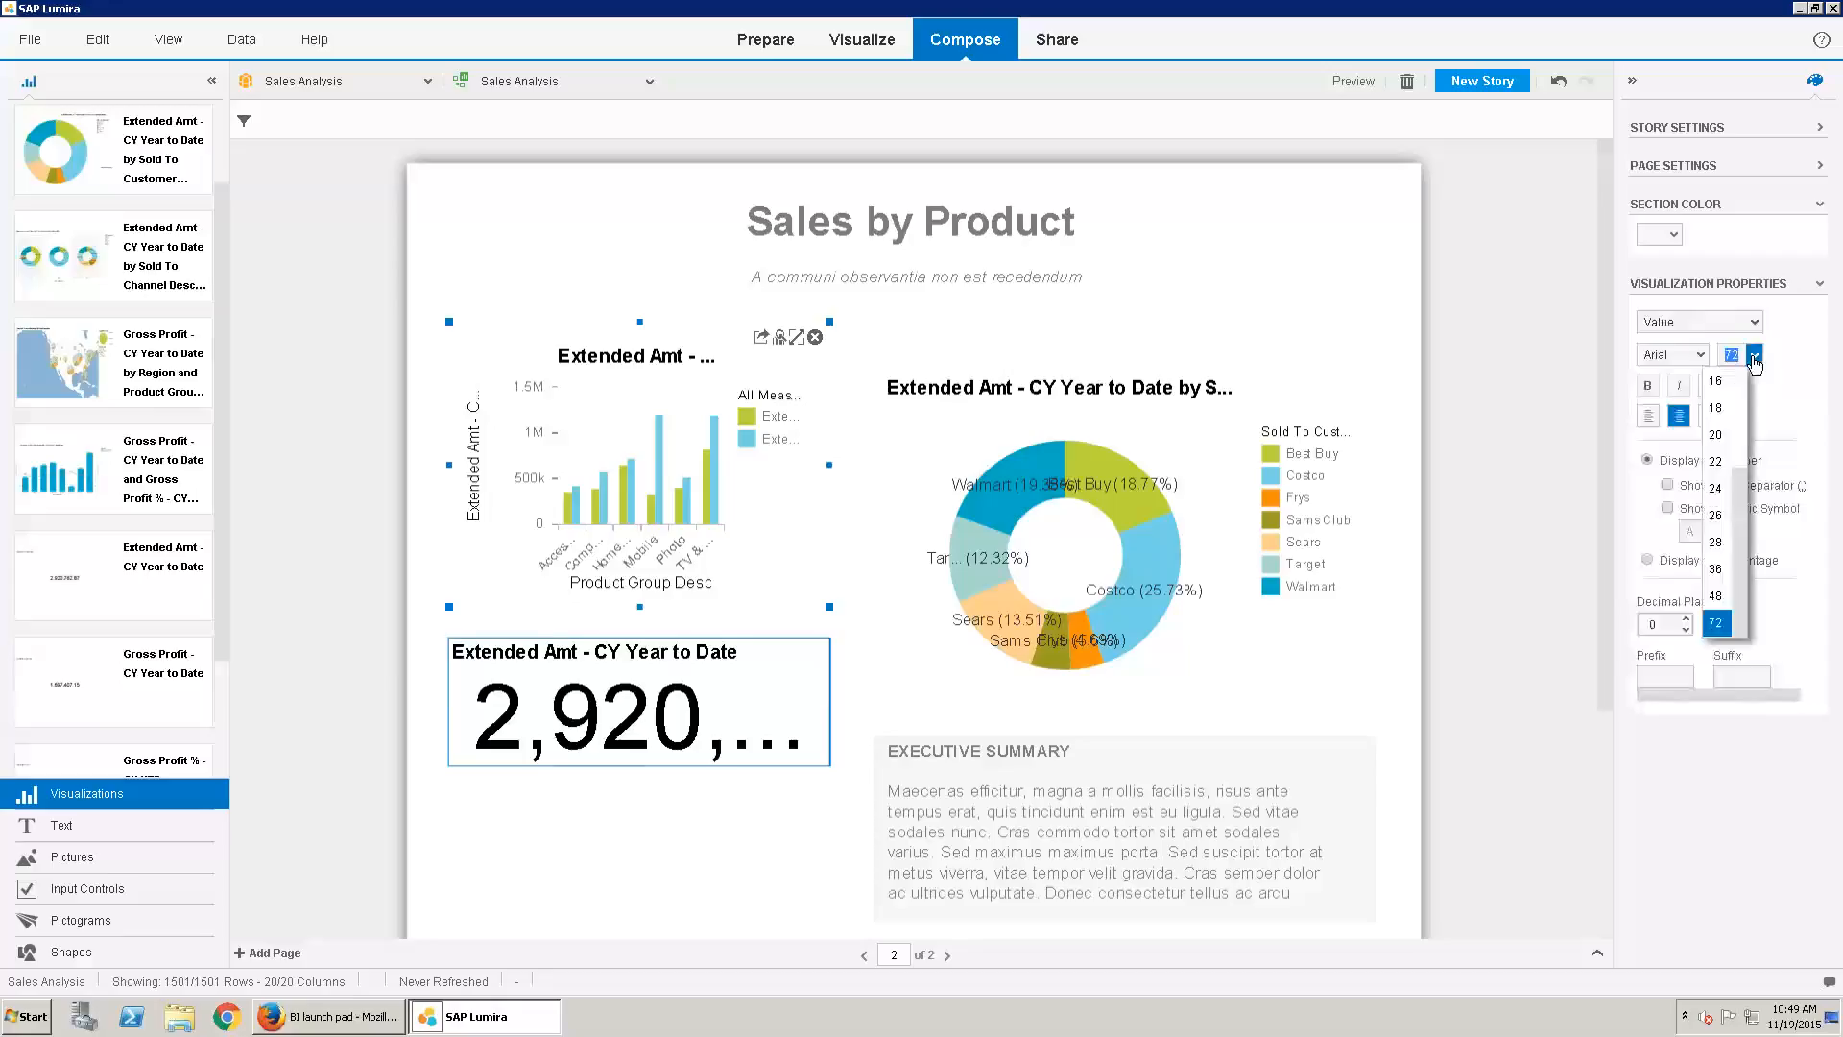
click(1714, 489)
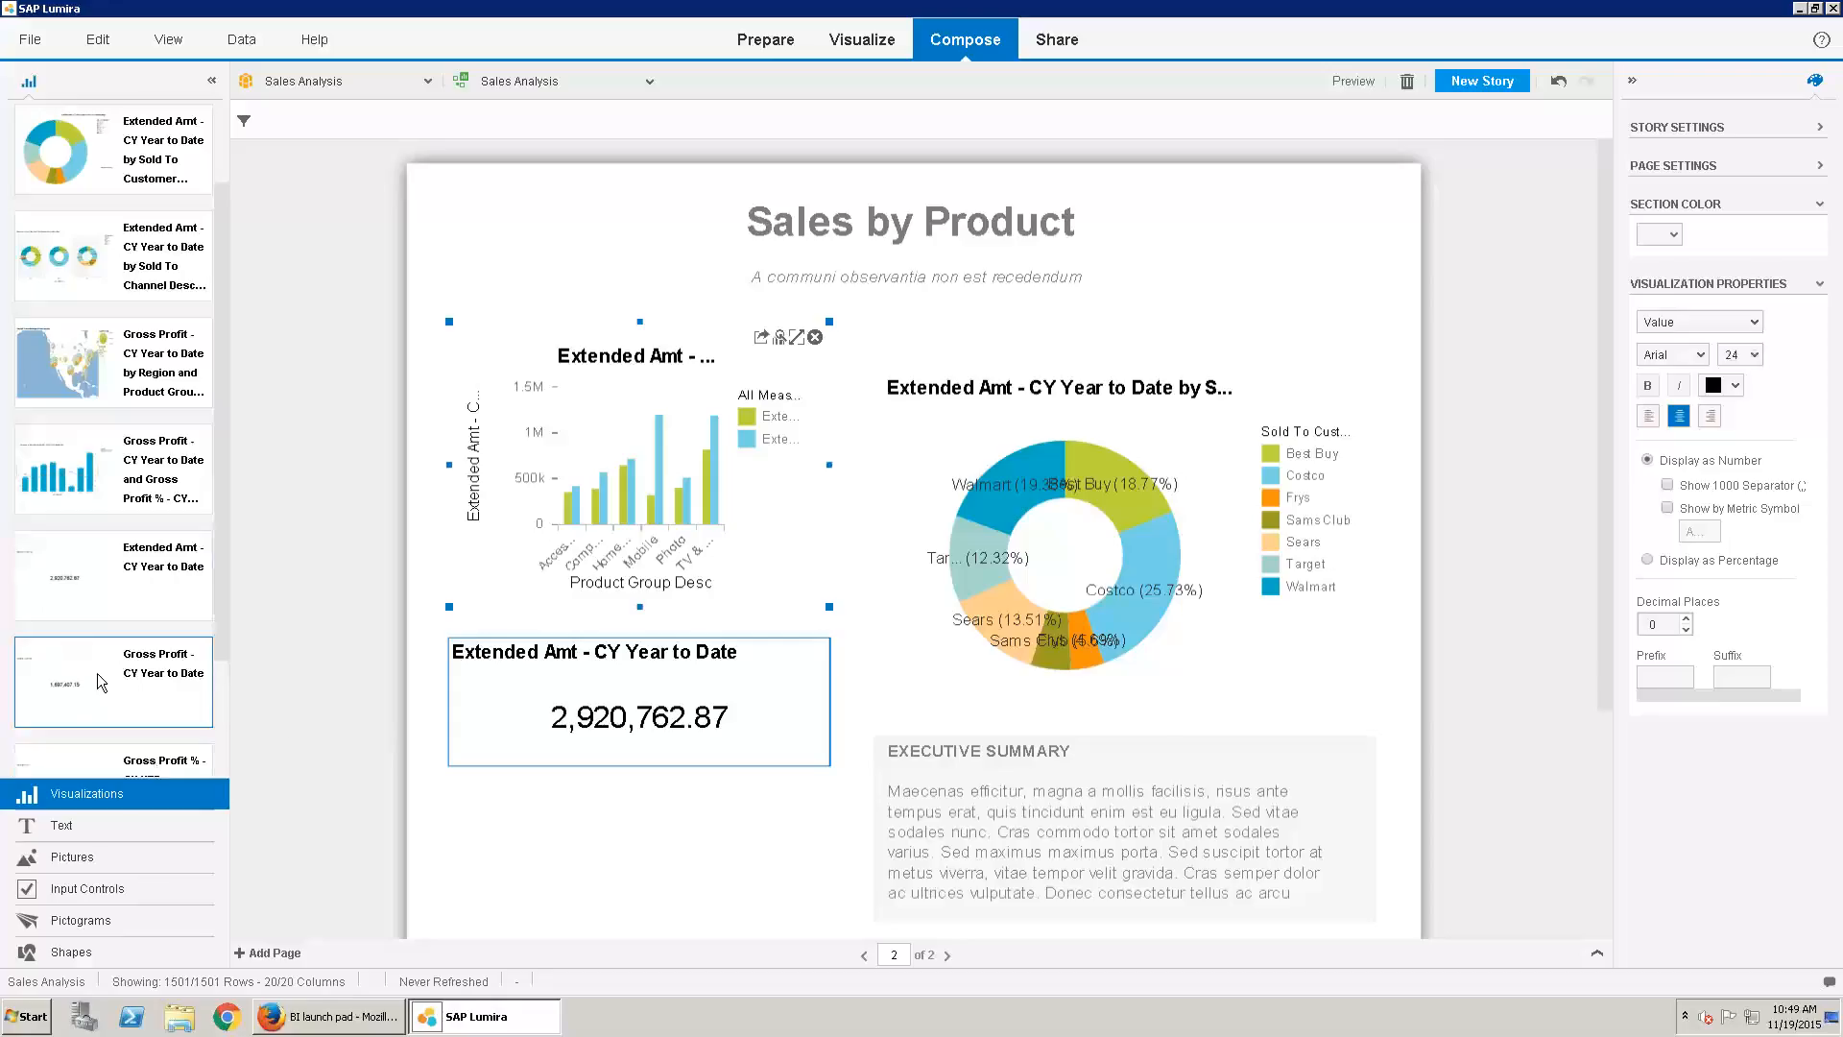
Place the Gross Profit - CY Year to Date numeric point below the Extended Amt one and resize it to match that one's width and height
drag(101, 682, 670, 831)
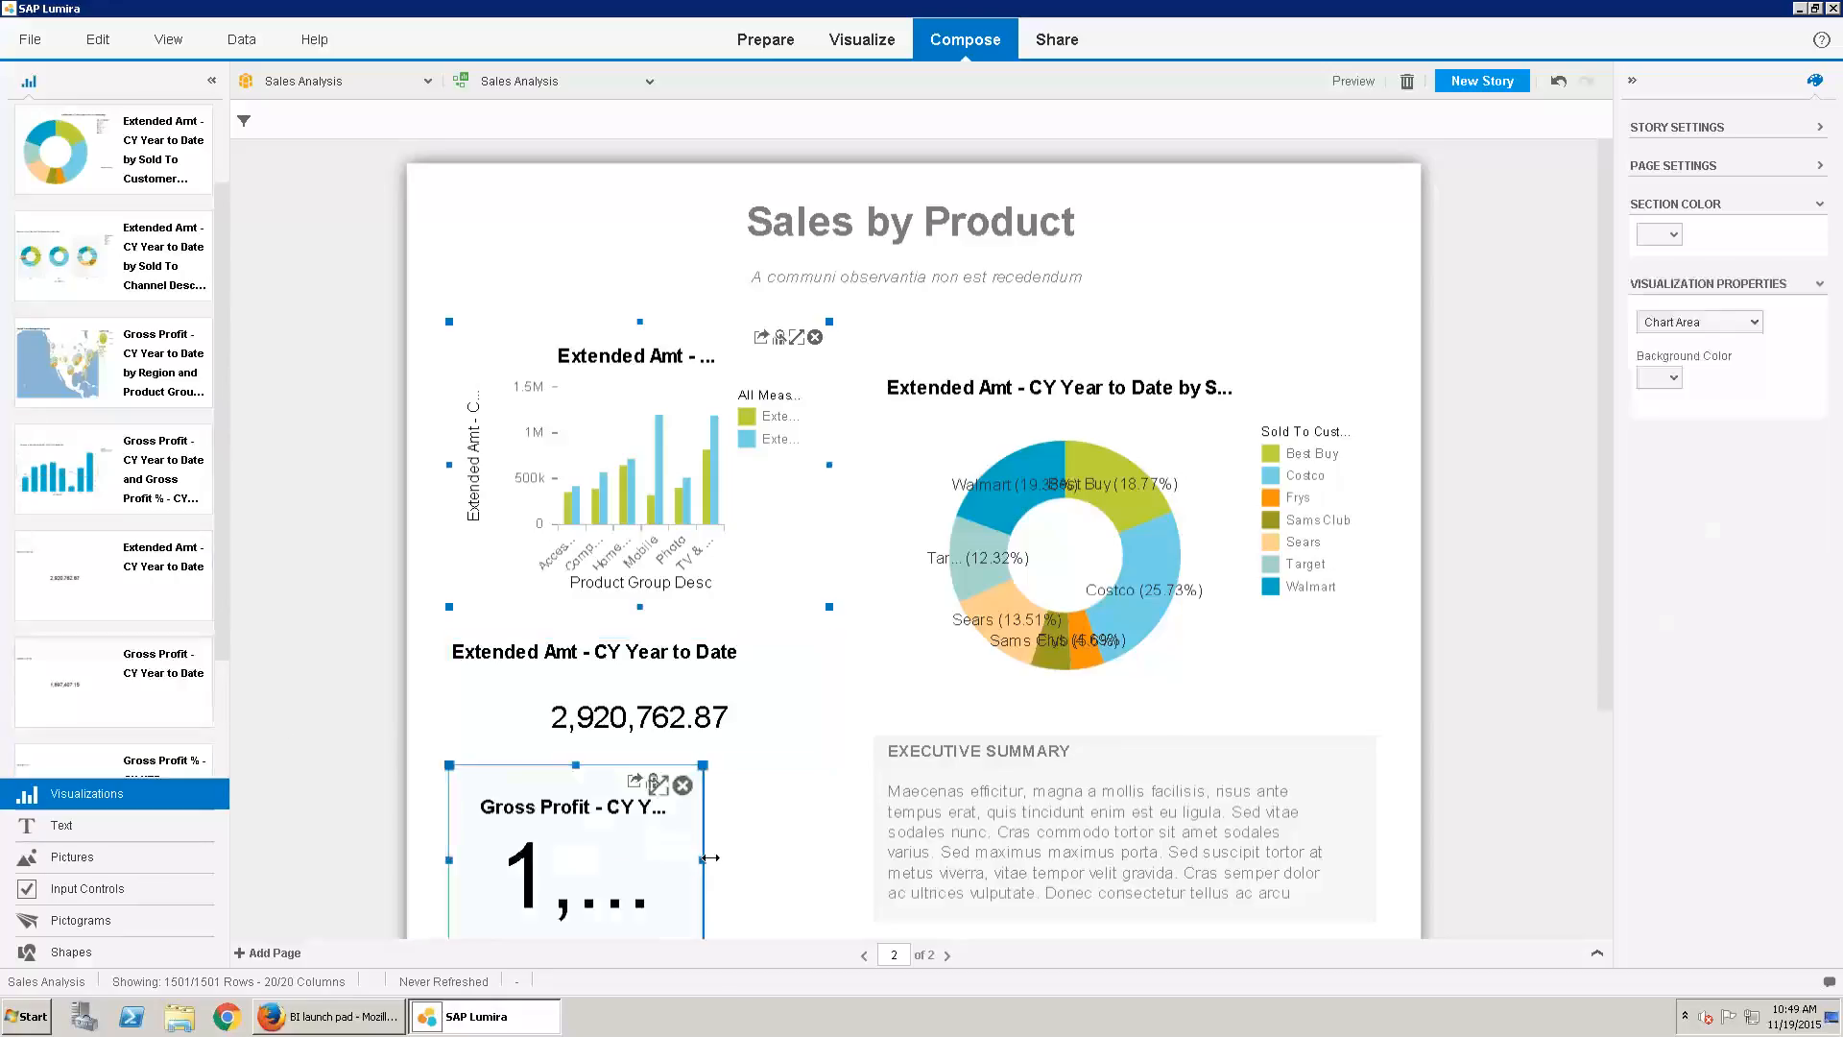
drag(773, 856, 826, 855)
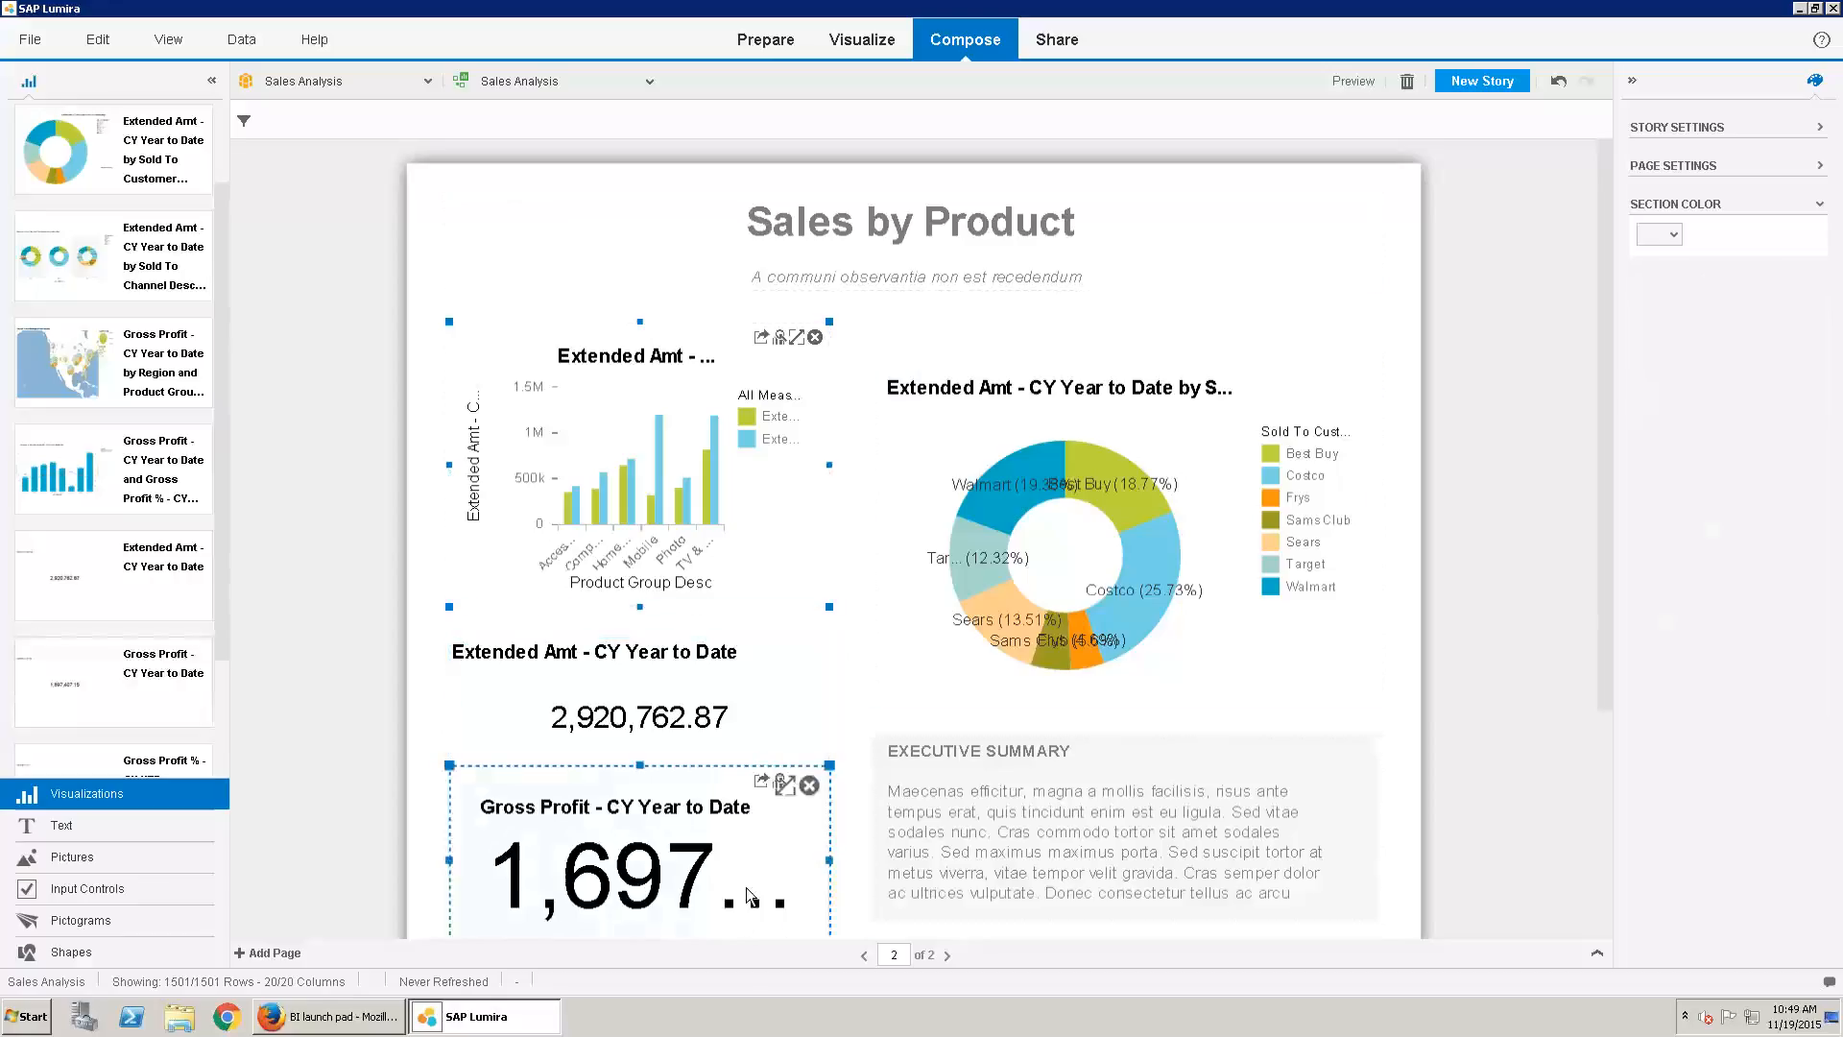
scroll(662, 826, down, 4)
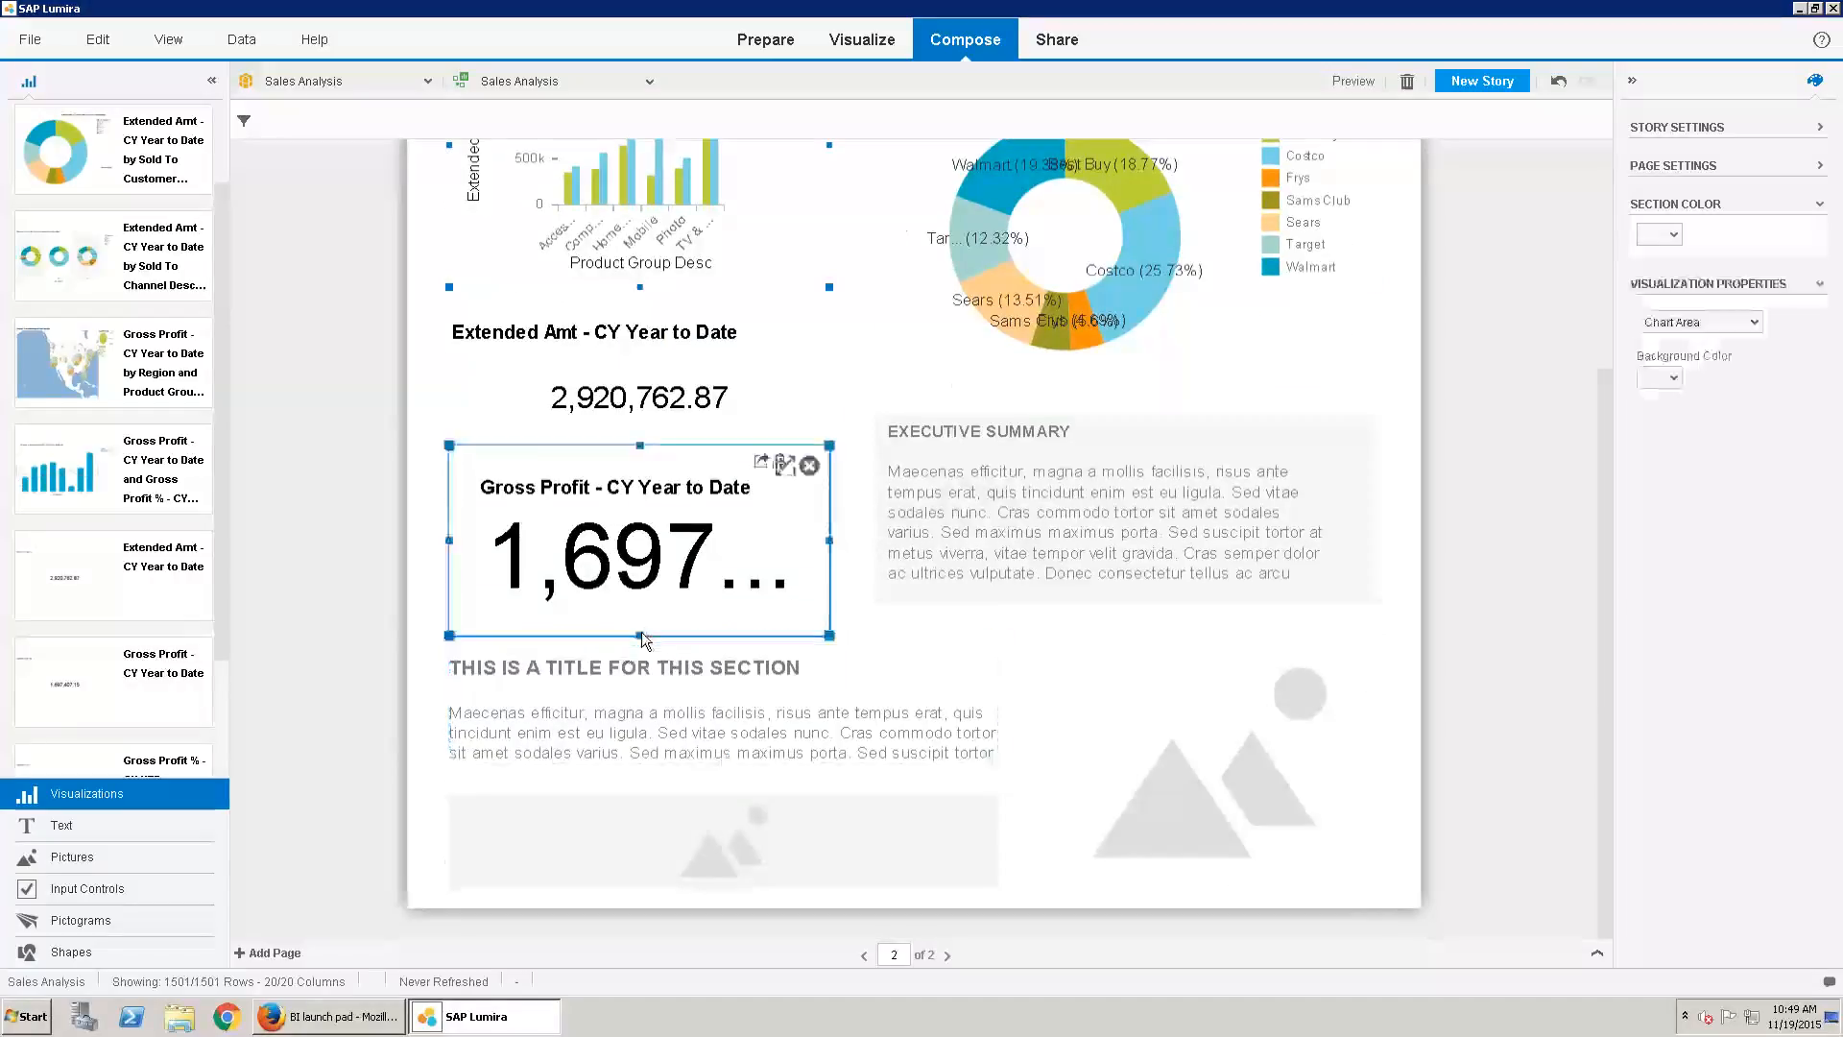
drag(645, 635, 641, 573)
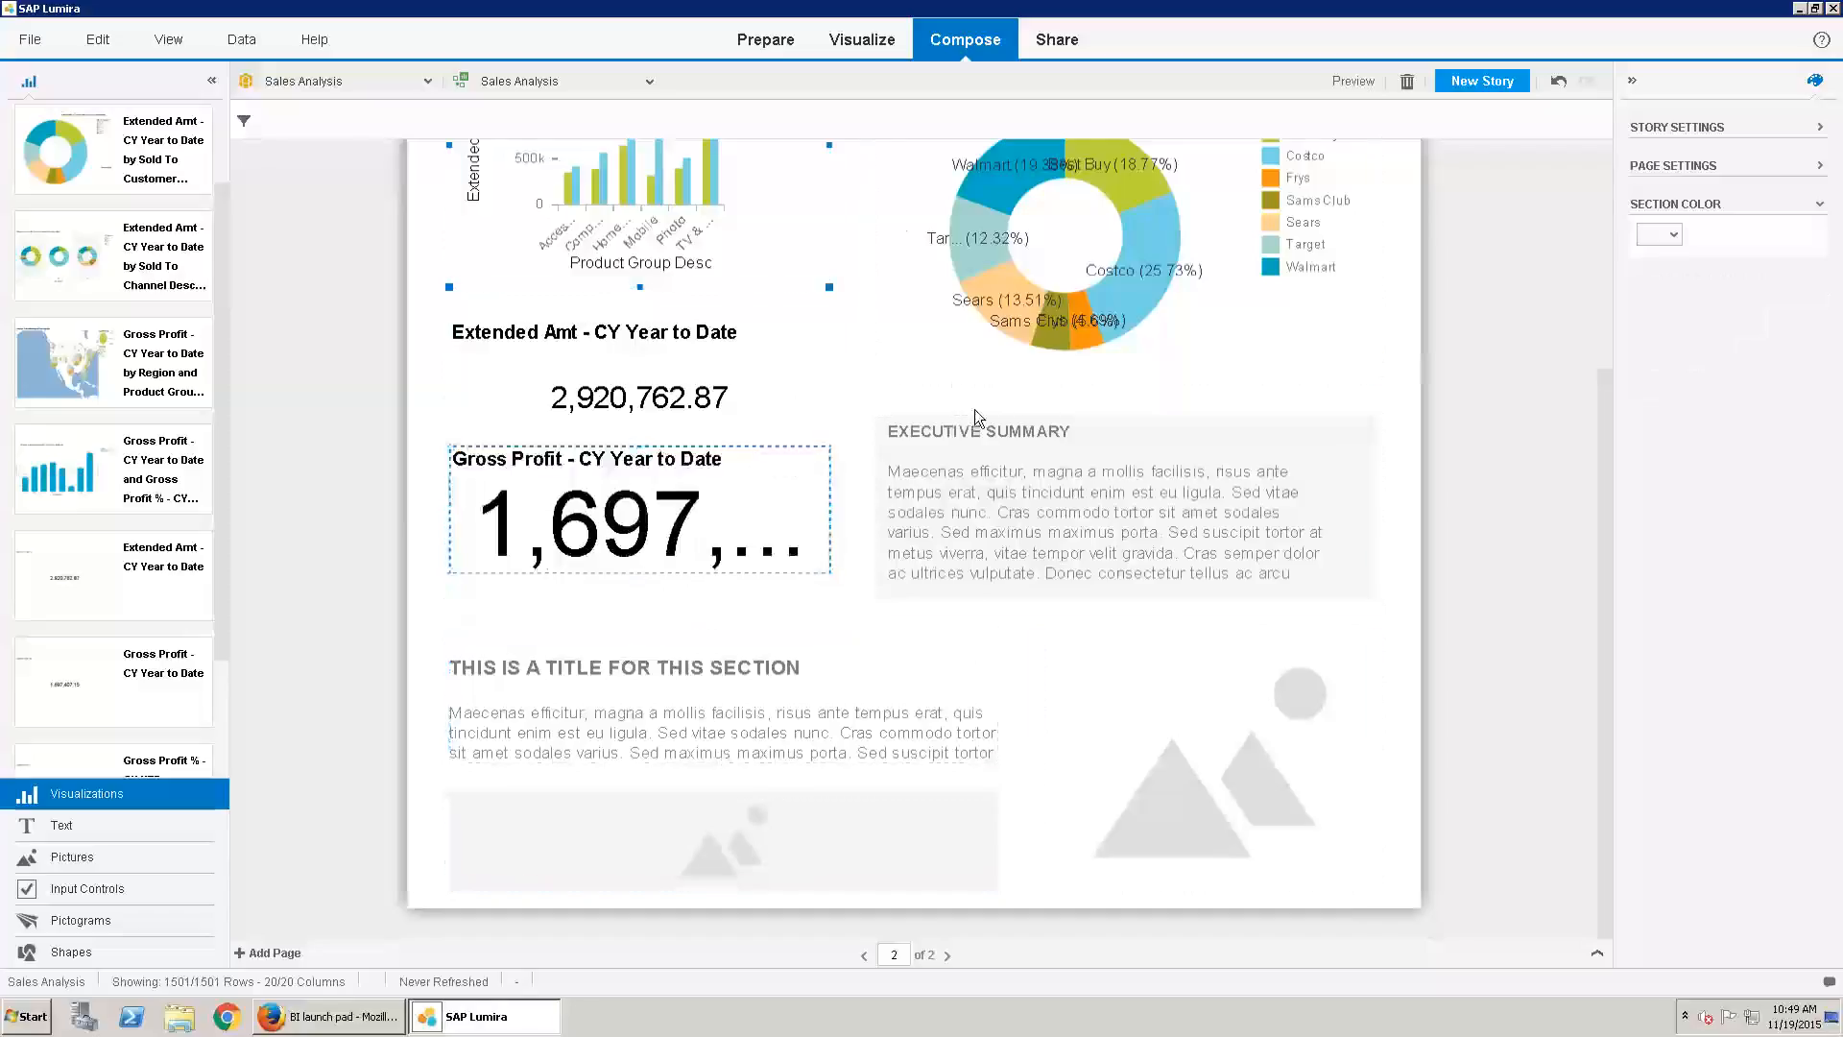
Set the font size of the Gross Profit numeric point's value to 24
click(680, 497)
click(1761, 321)
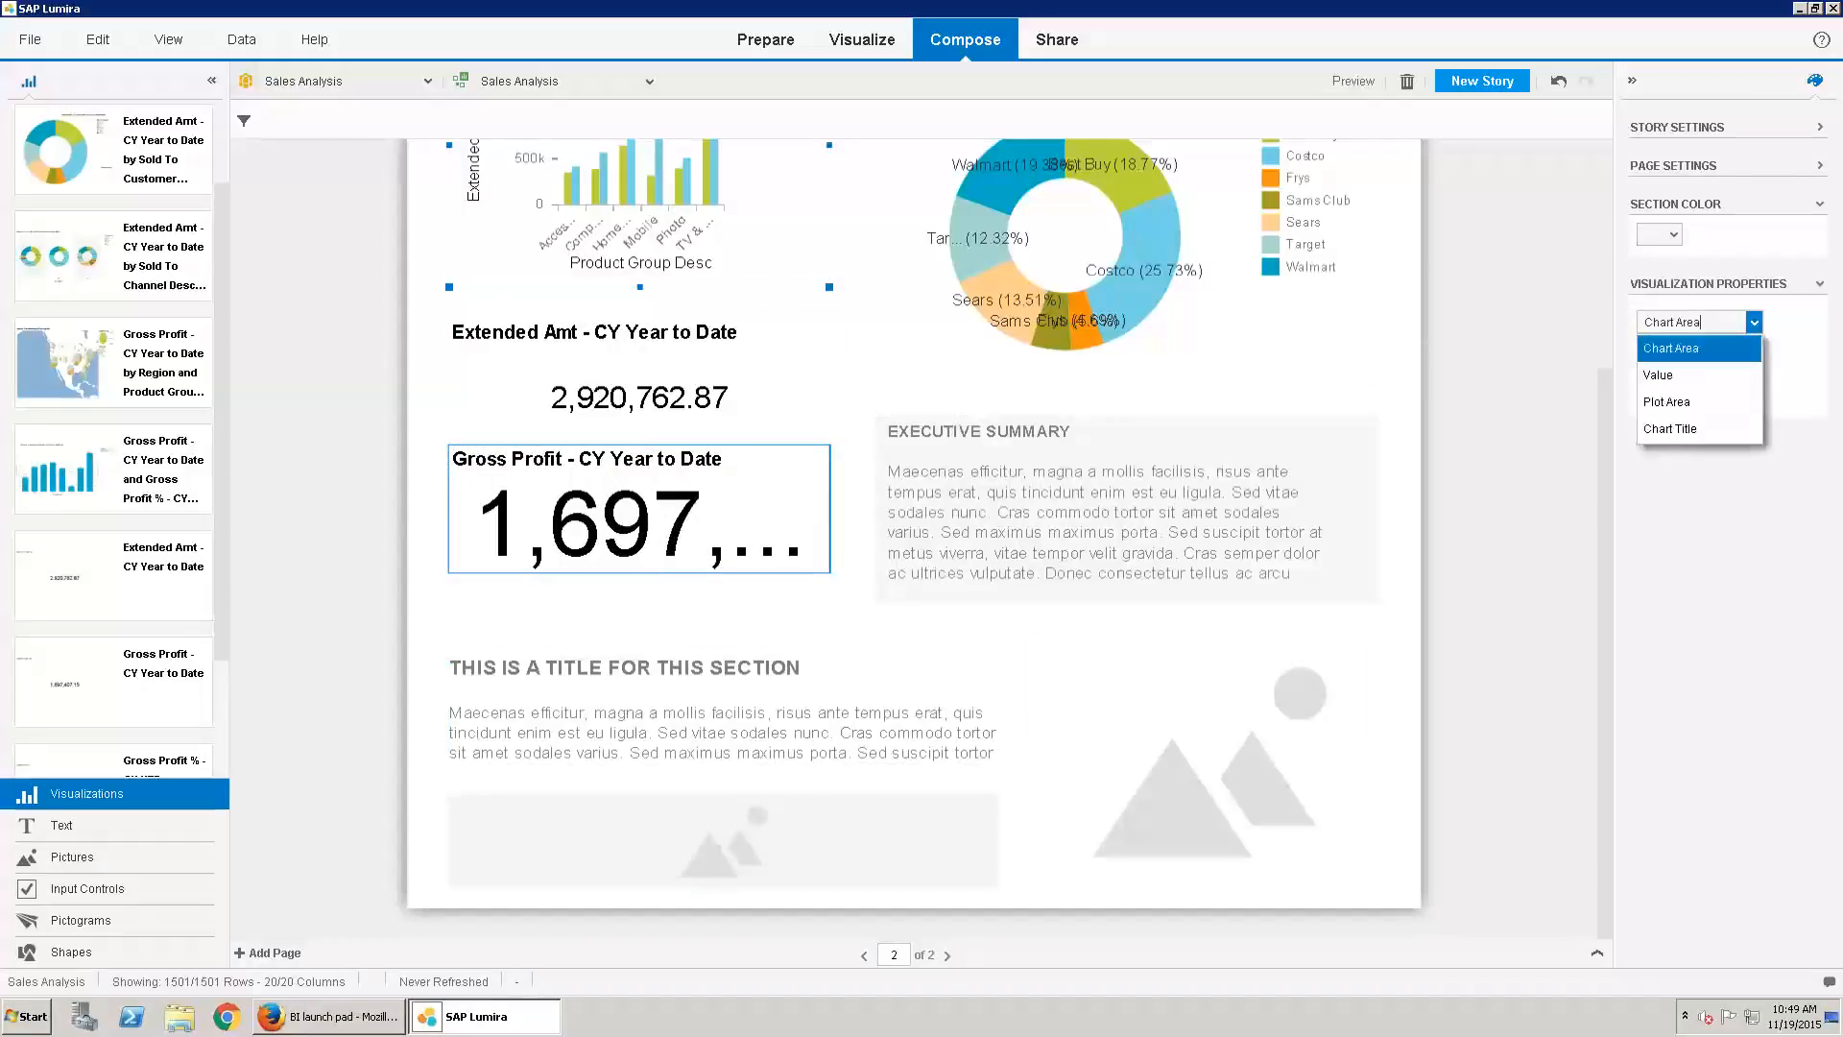
click(1675, 382)
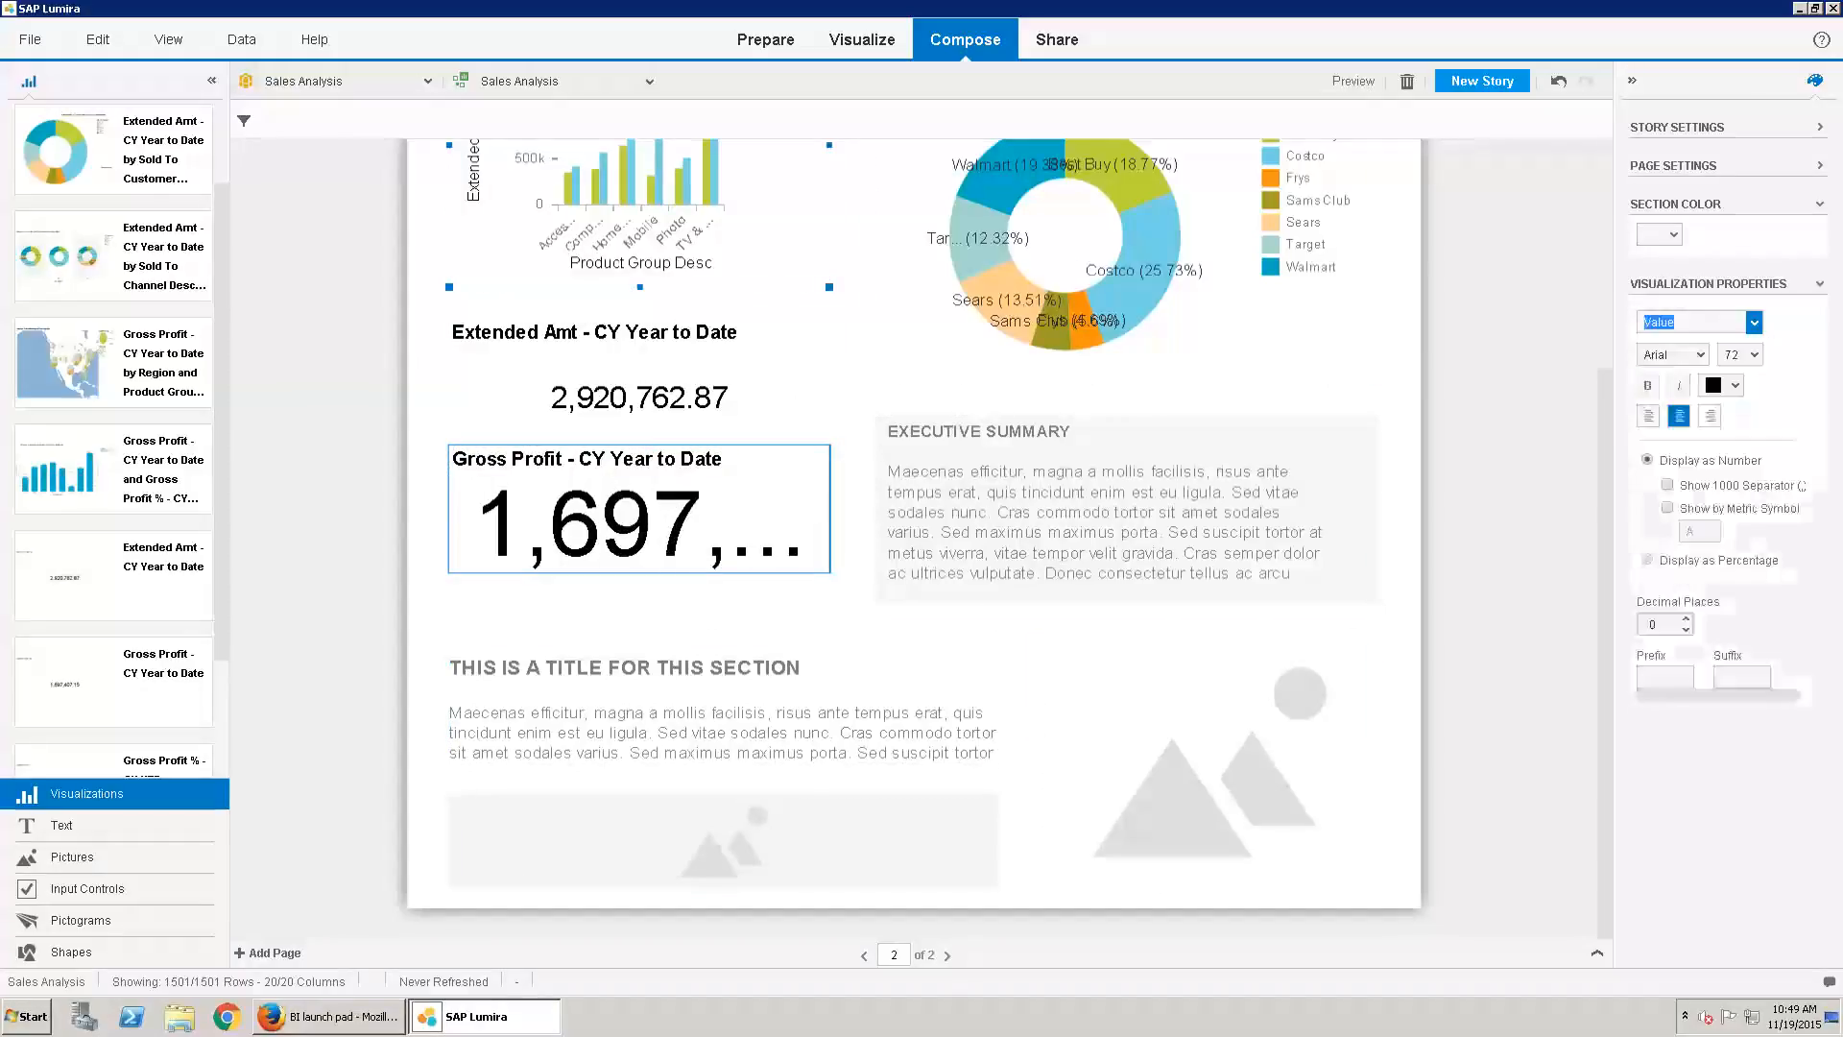
click(1754, 356)
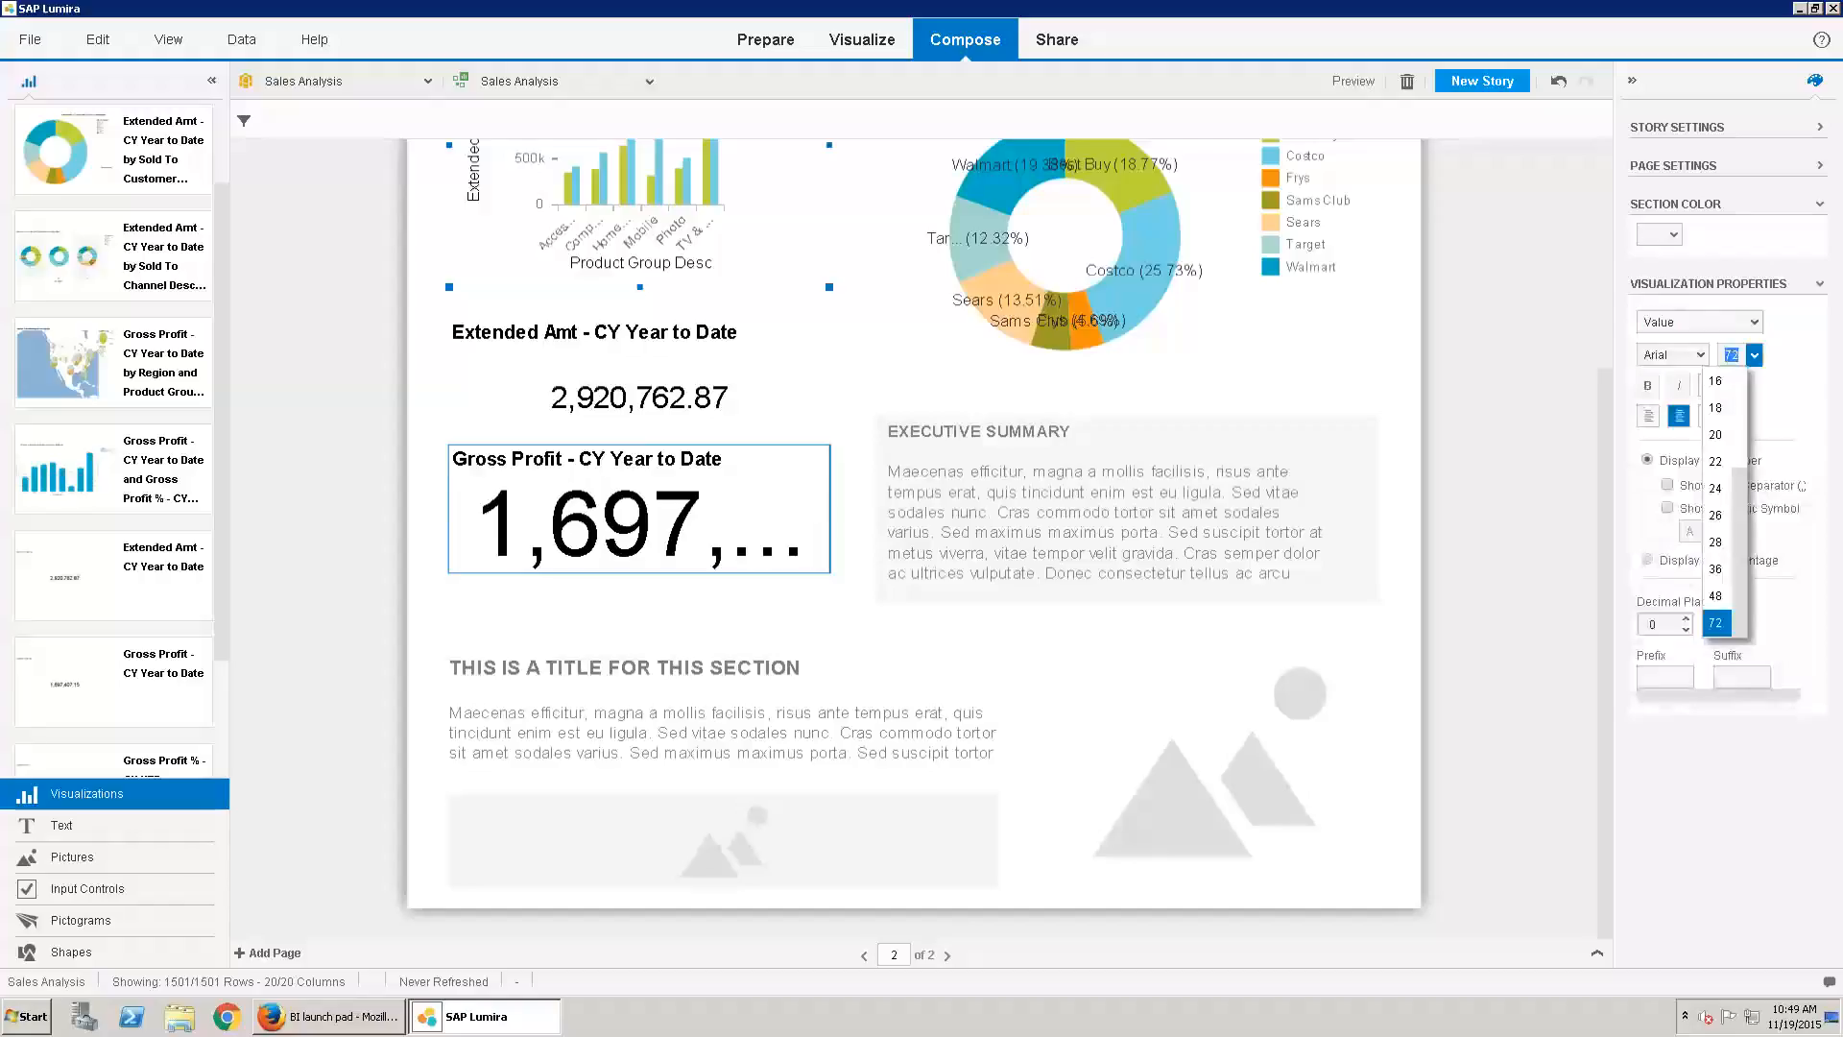
click(1716, 488)
scroll(720, 768, up, 3)
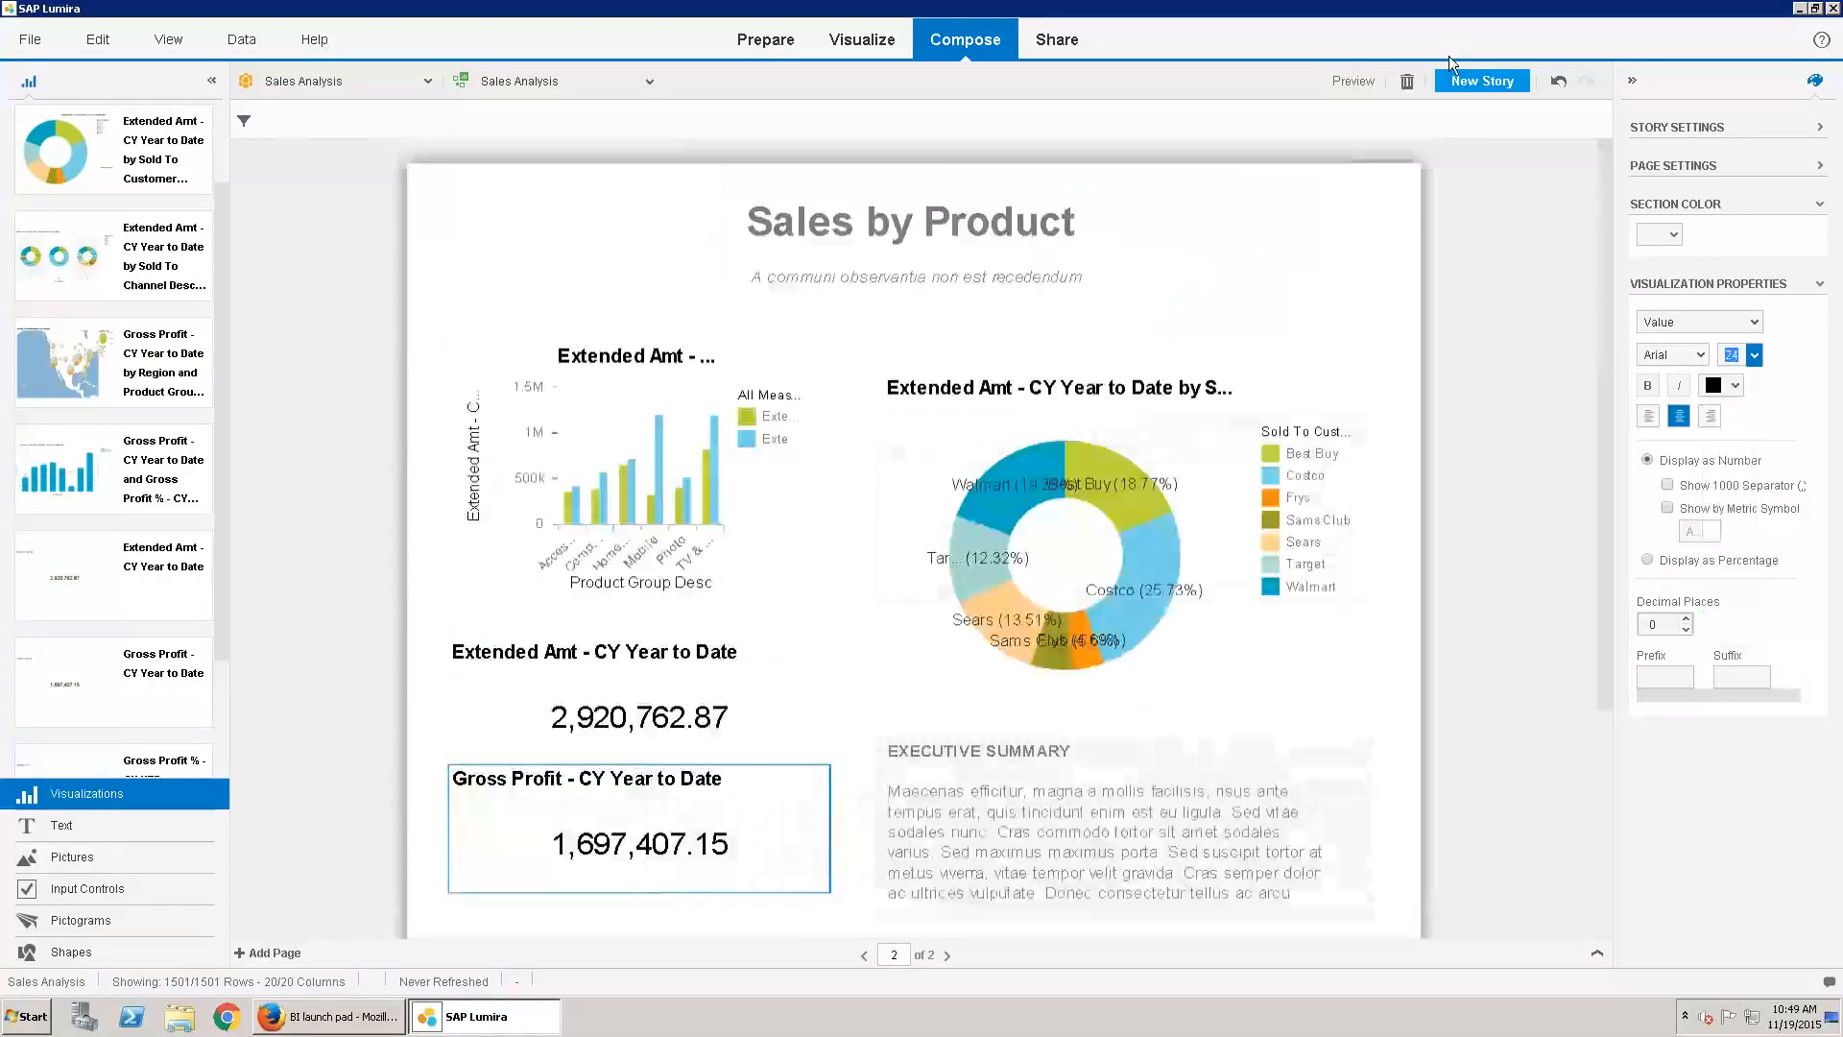
Preview the story with the whole Sales by Product page fitted in view, and open the list of available stories
click(1357, 84)
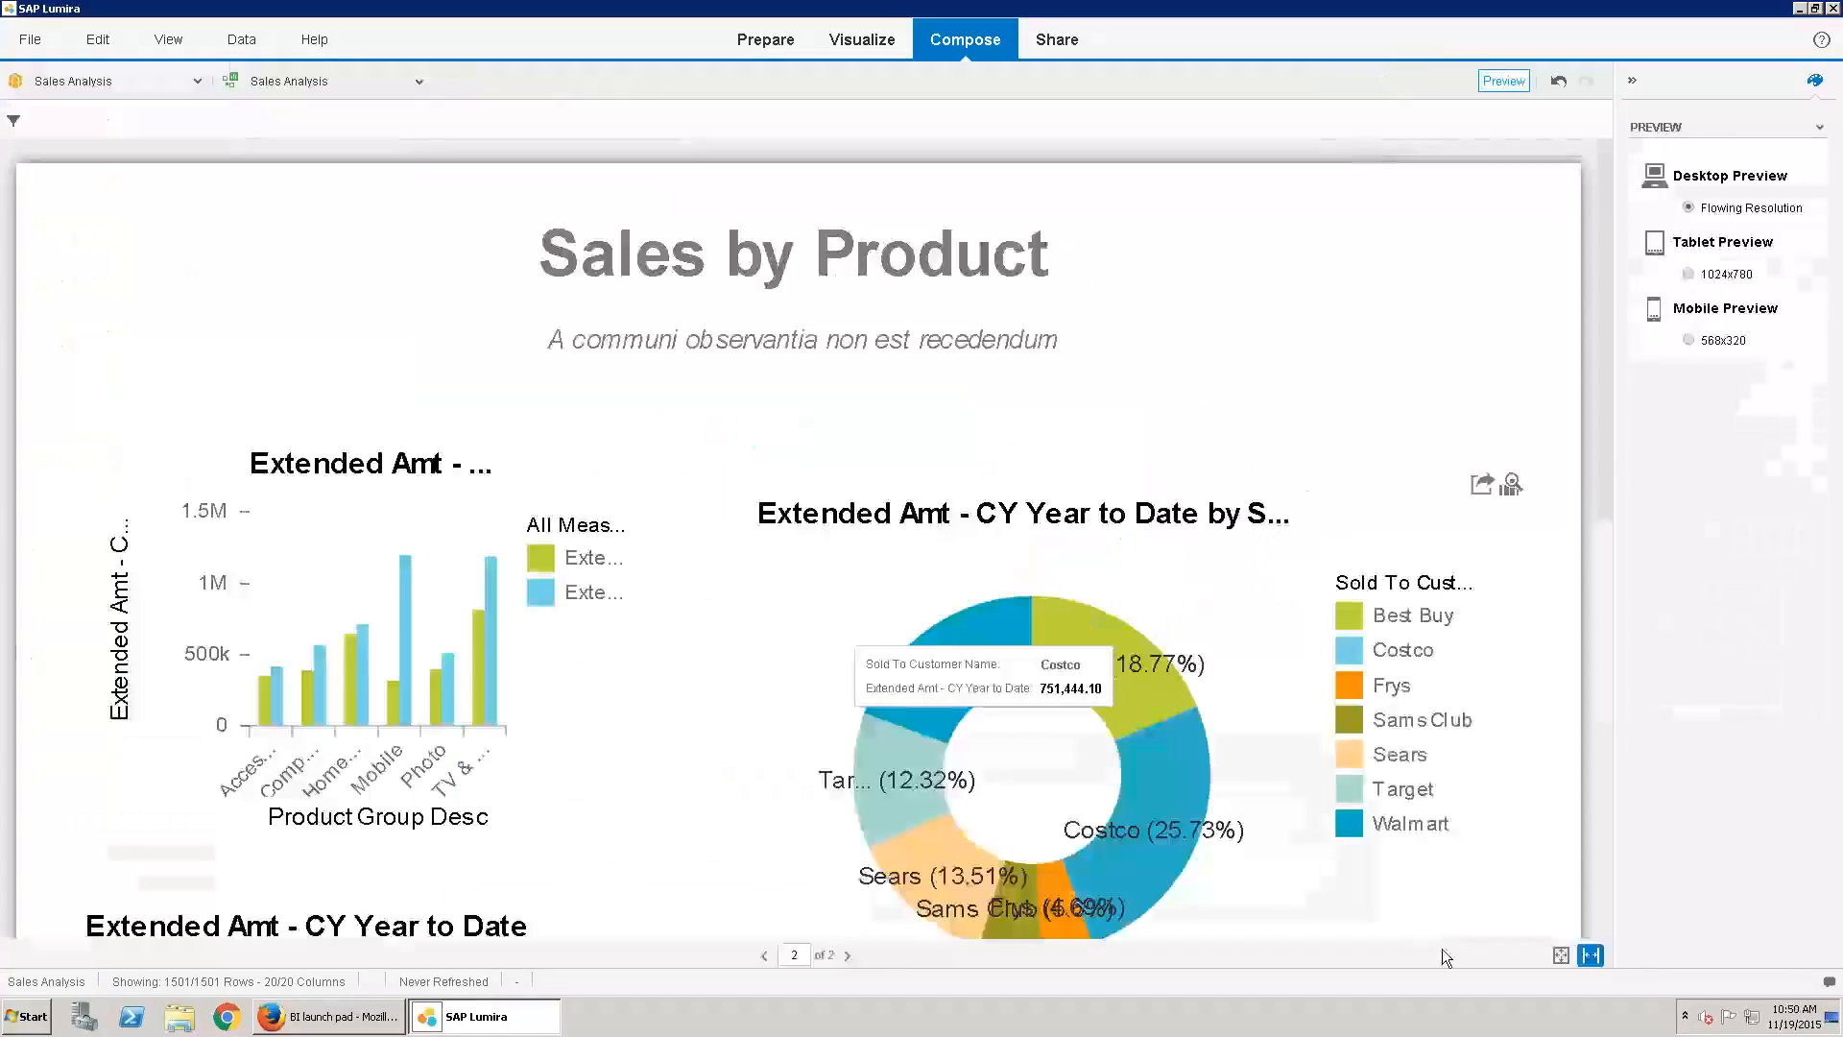
click(1561, 955)
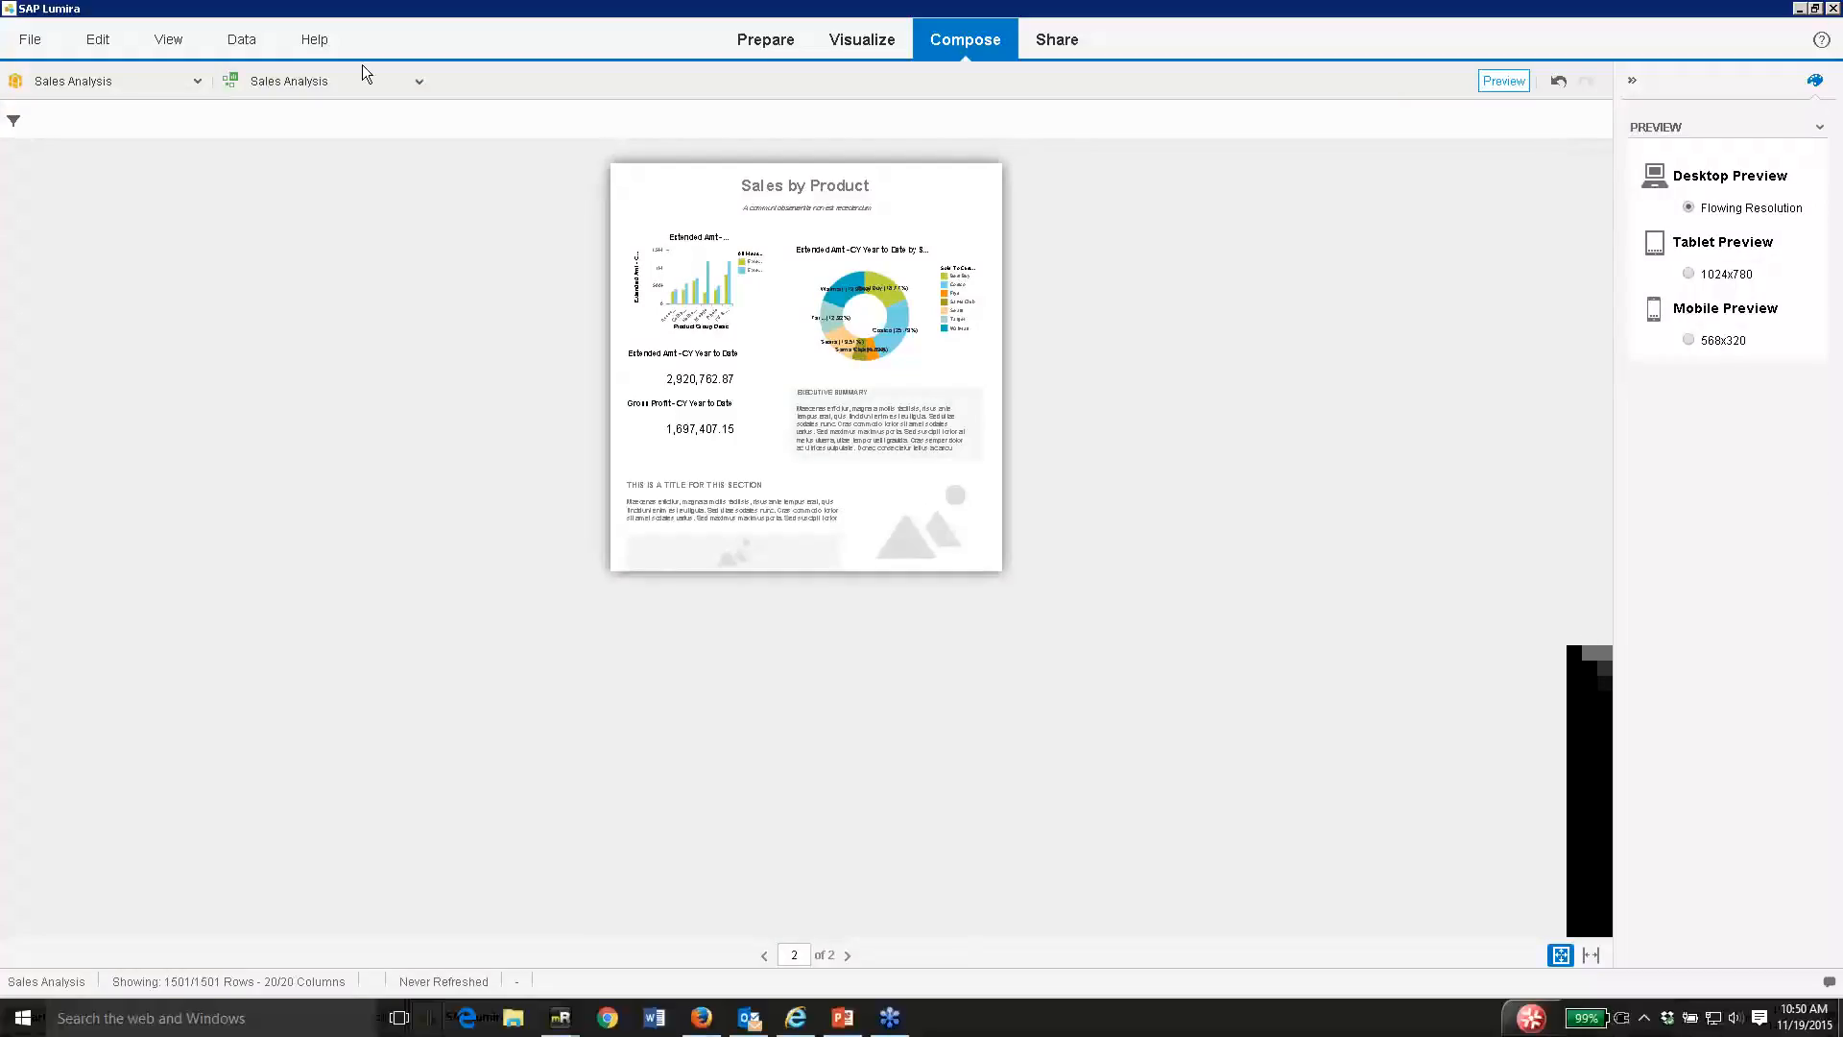
click(419, 82)
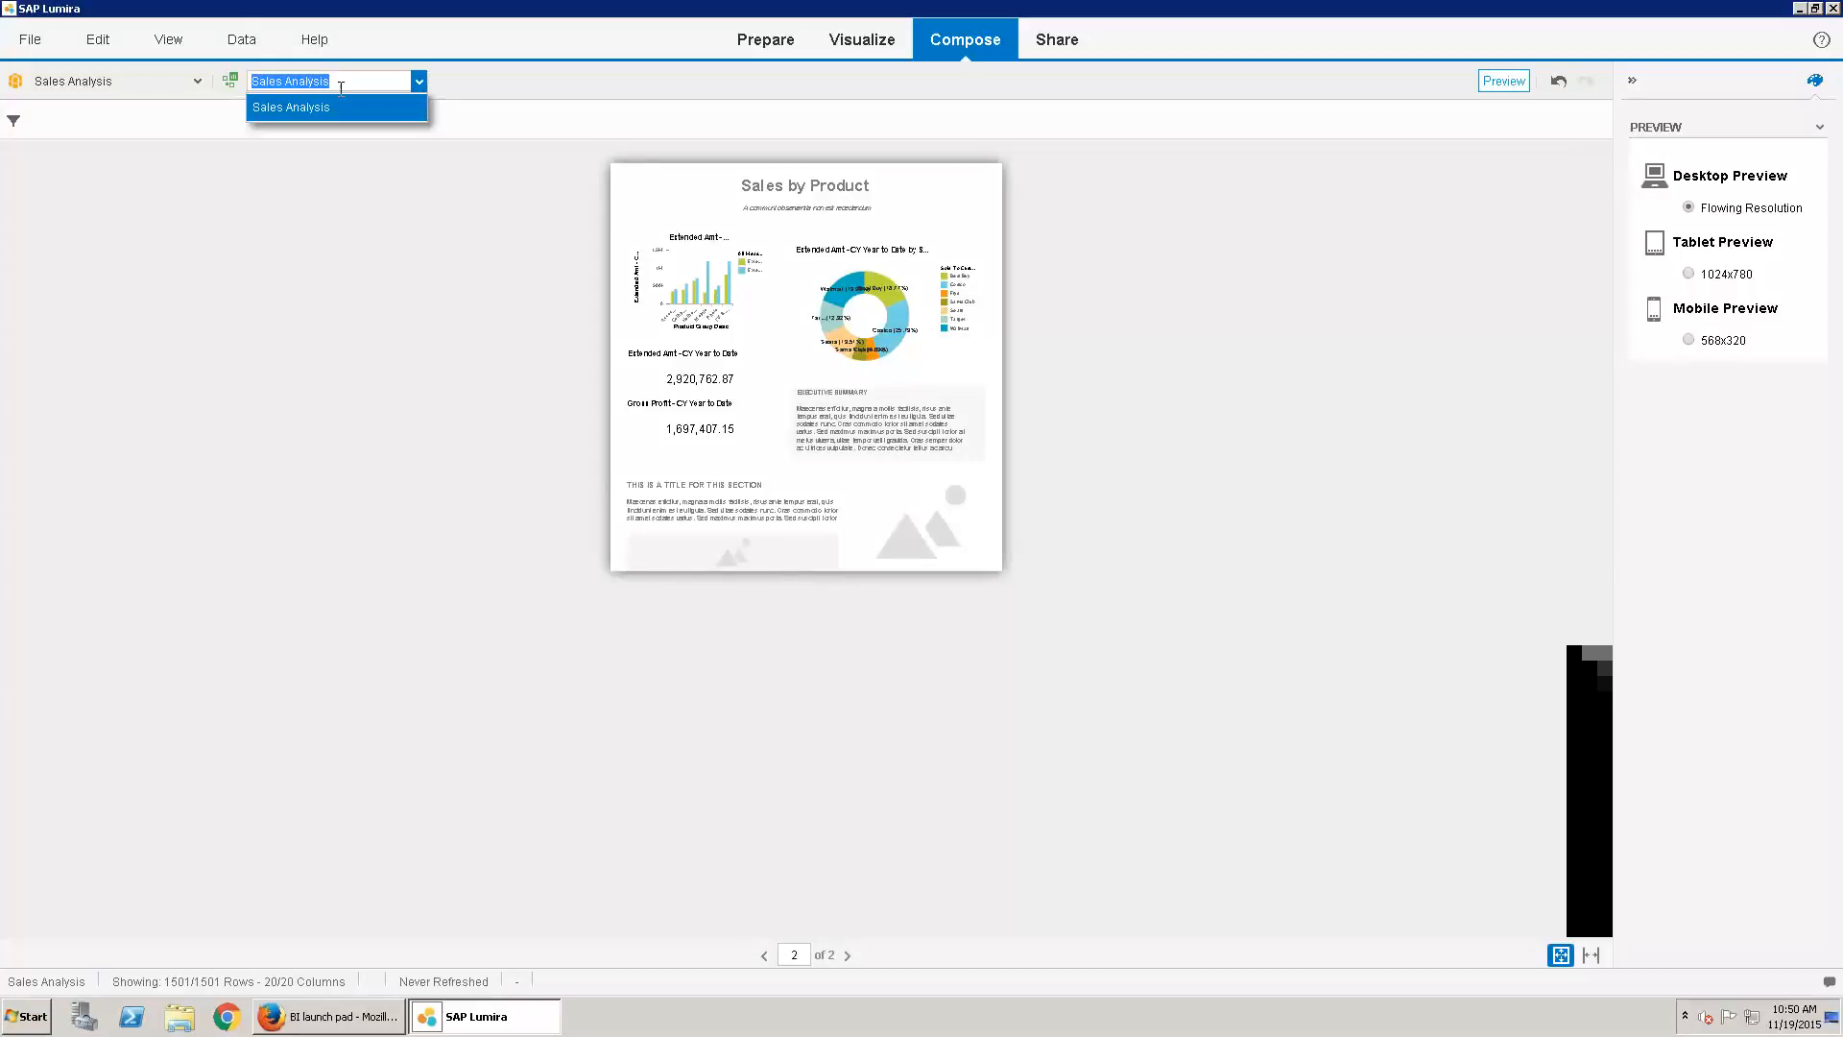
Close the story list, go to the Sales Dashboard page in the preview, and collapse the preview settings
click(473, 97)
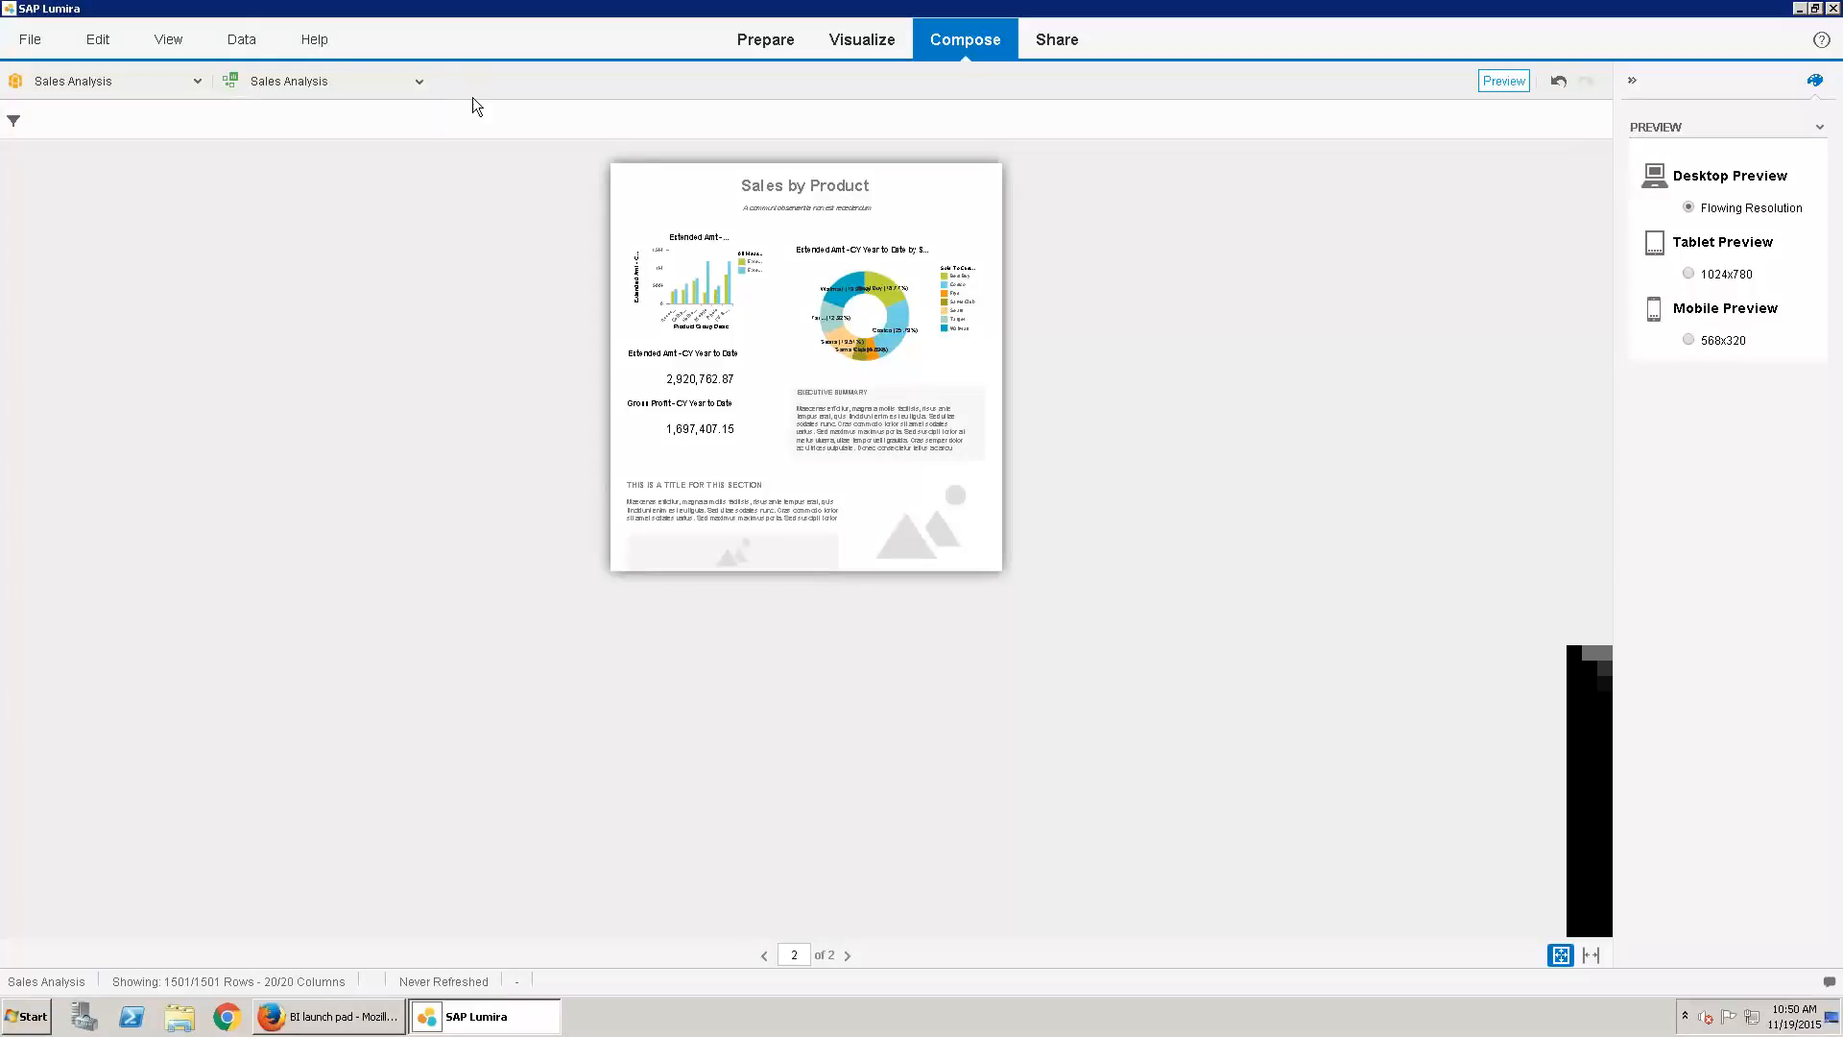
click(765, 956)
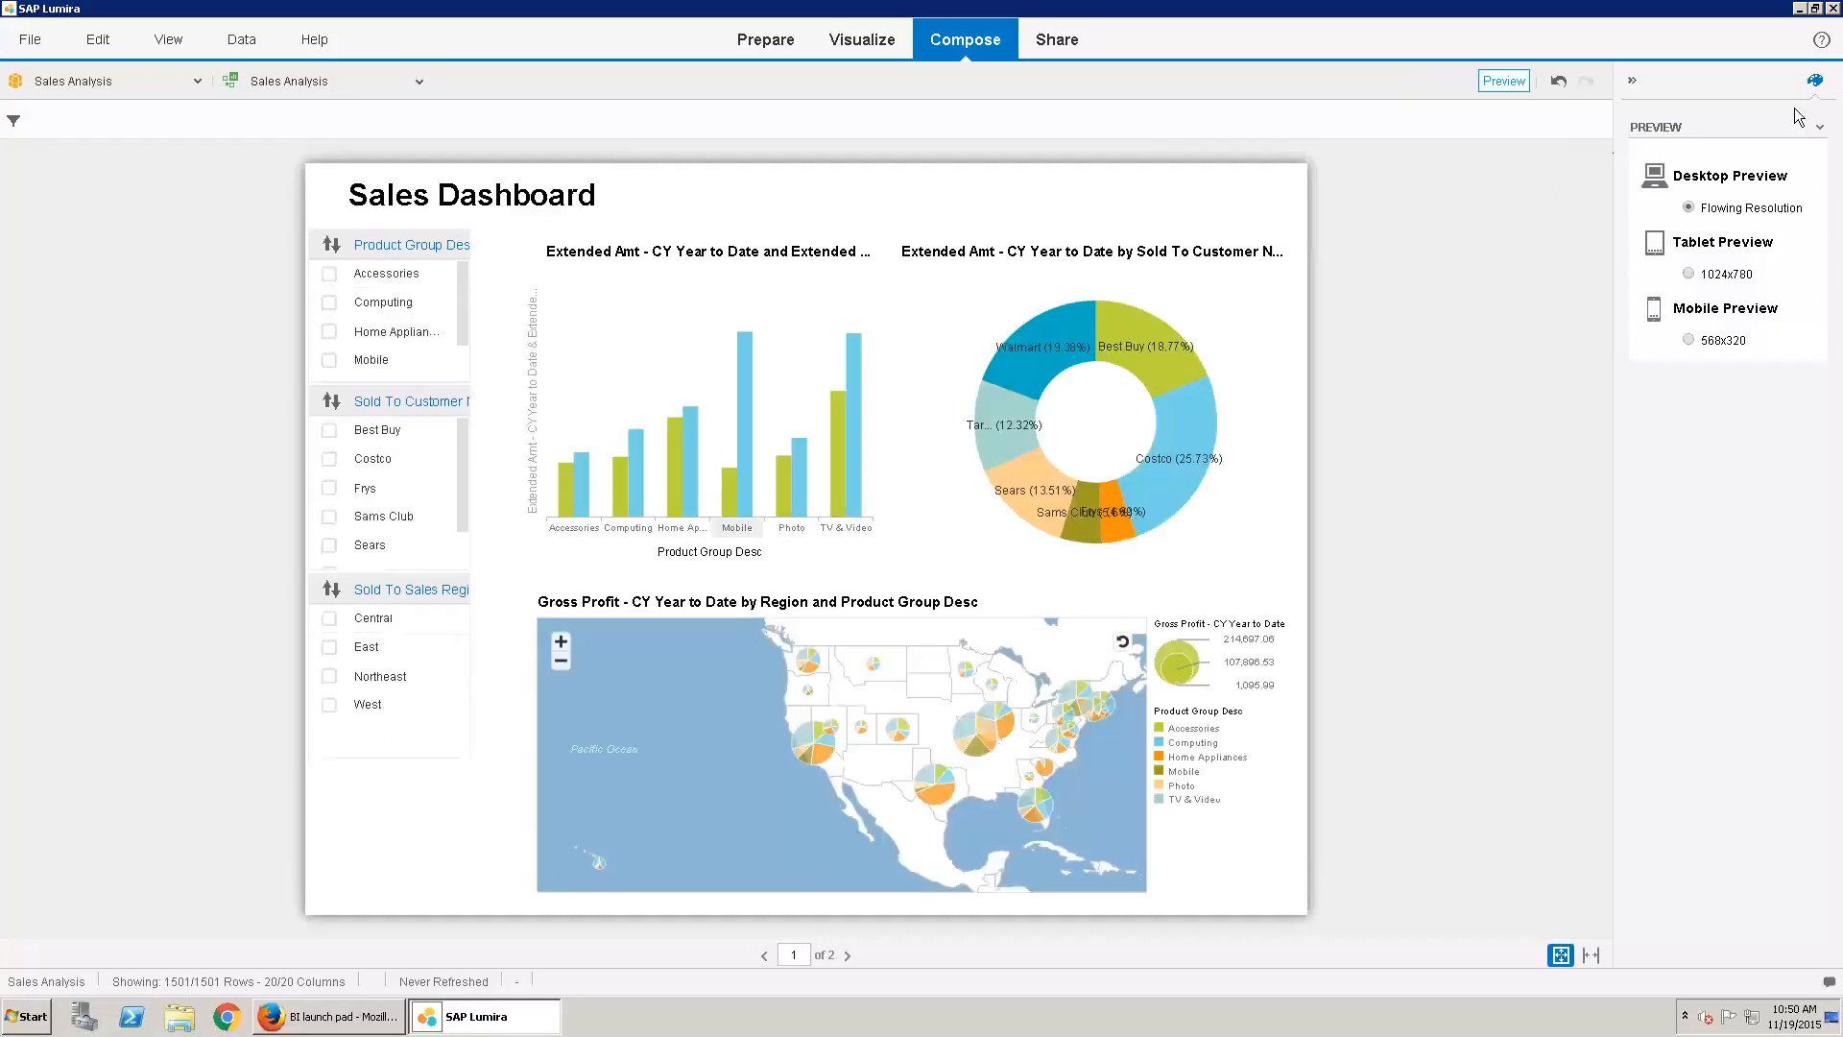
click(1631, 88)
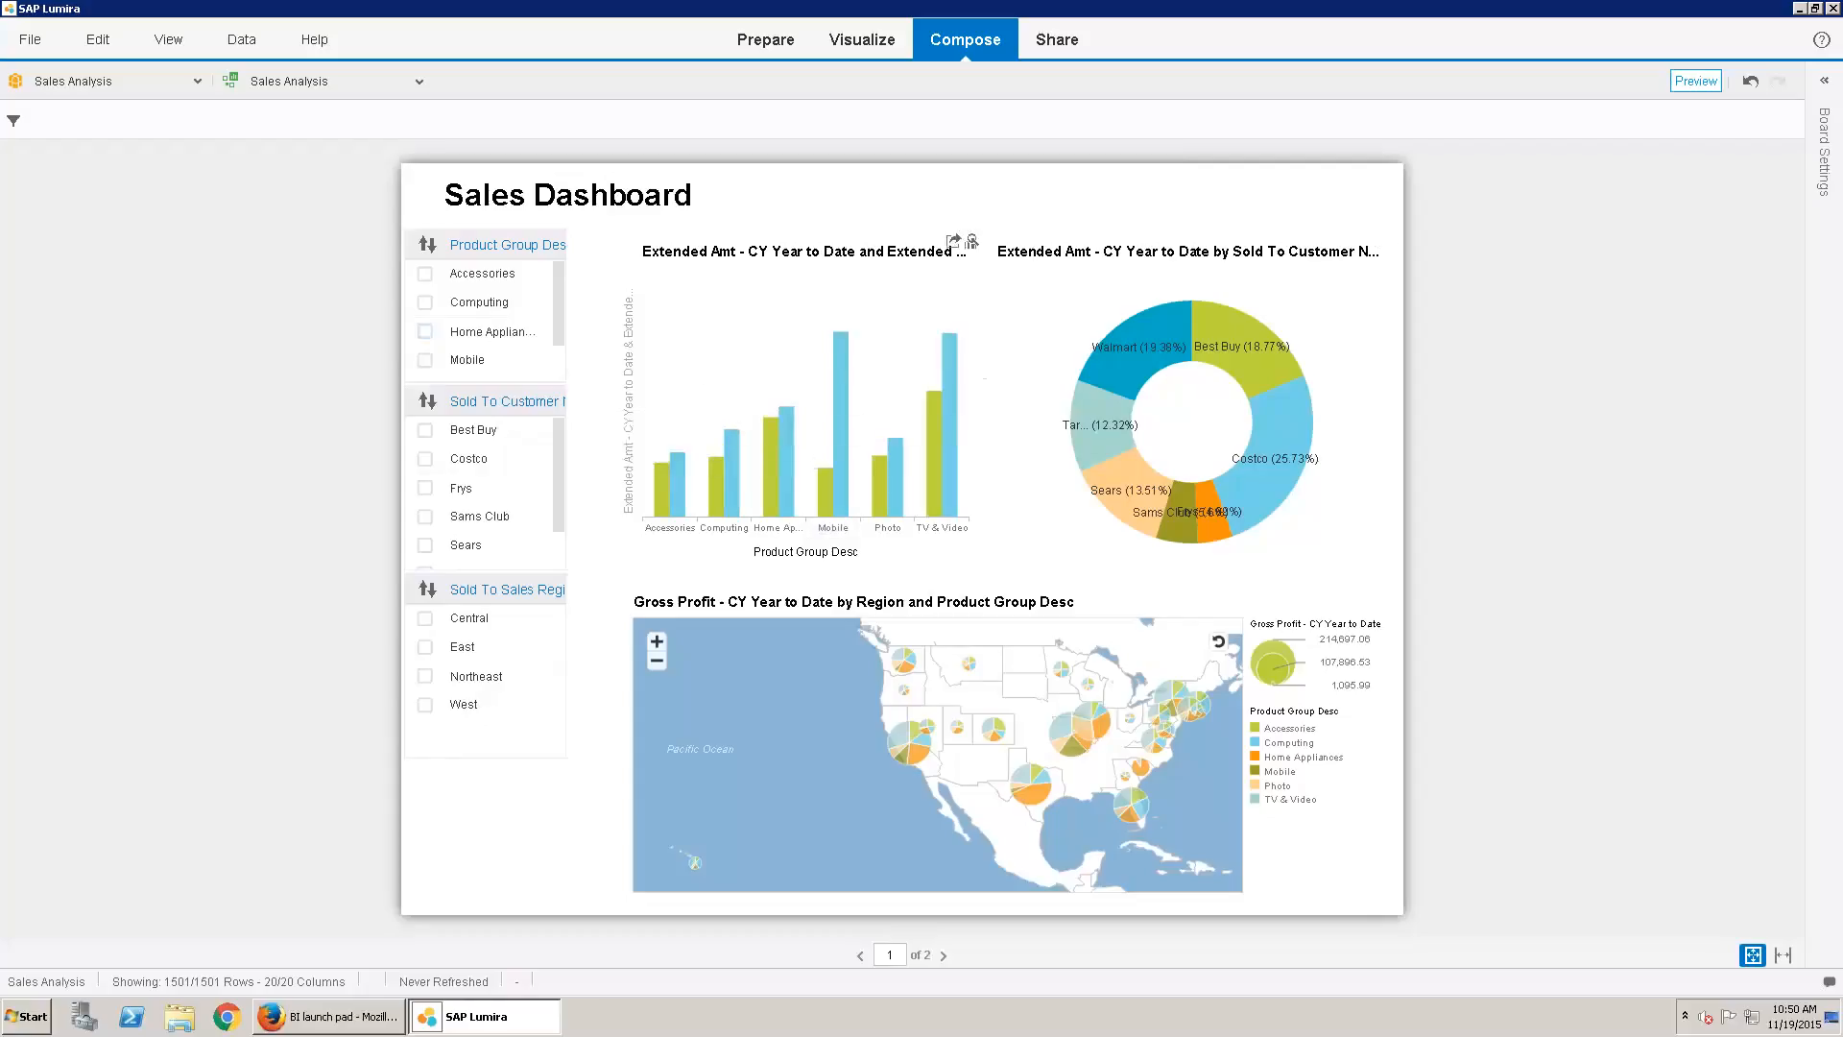
Filter the Sales Dashboard page by Sold To Customer for Costco, Sams Club and Sears, and inspect the TV & Video prior-year bar
click(426, 461)
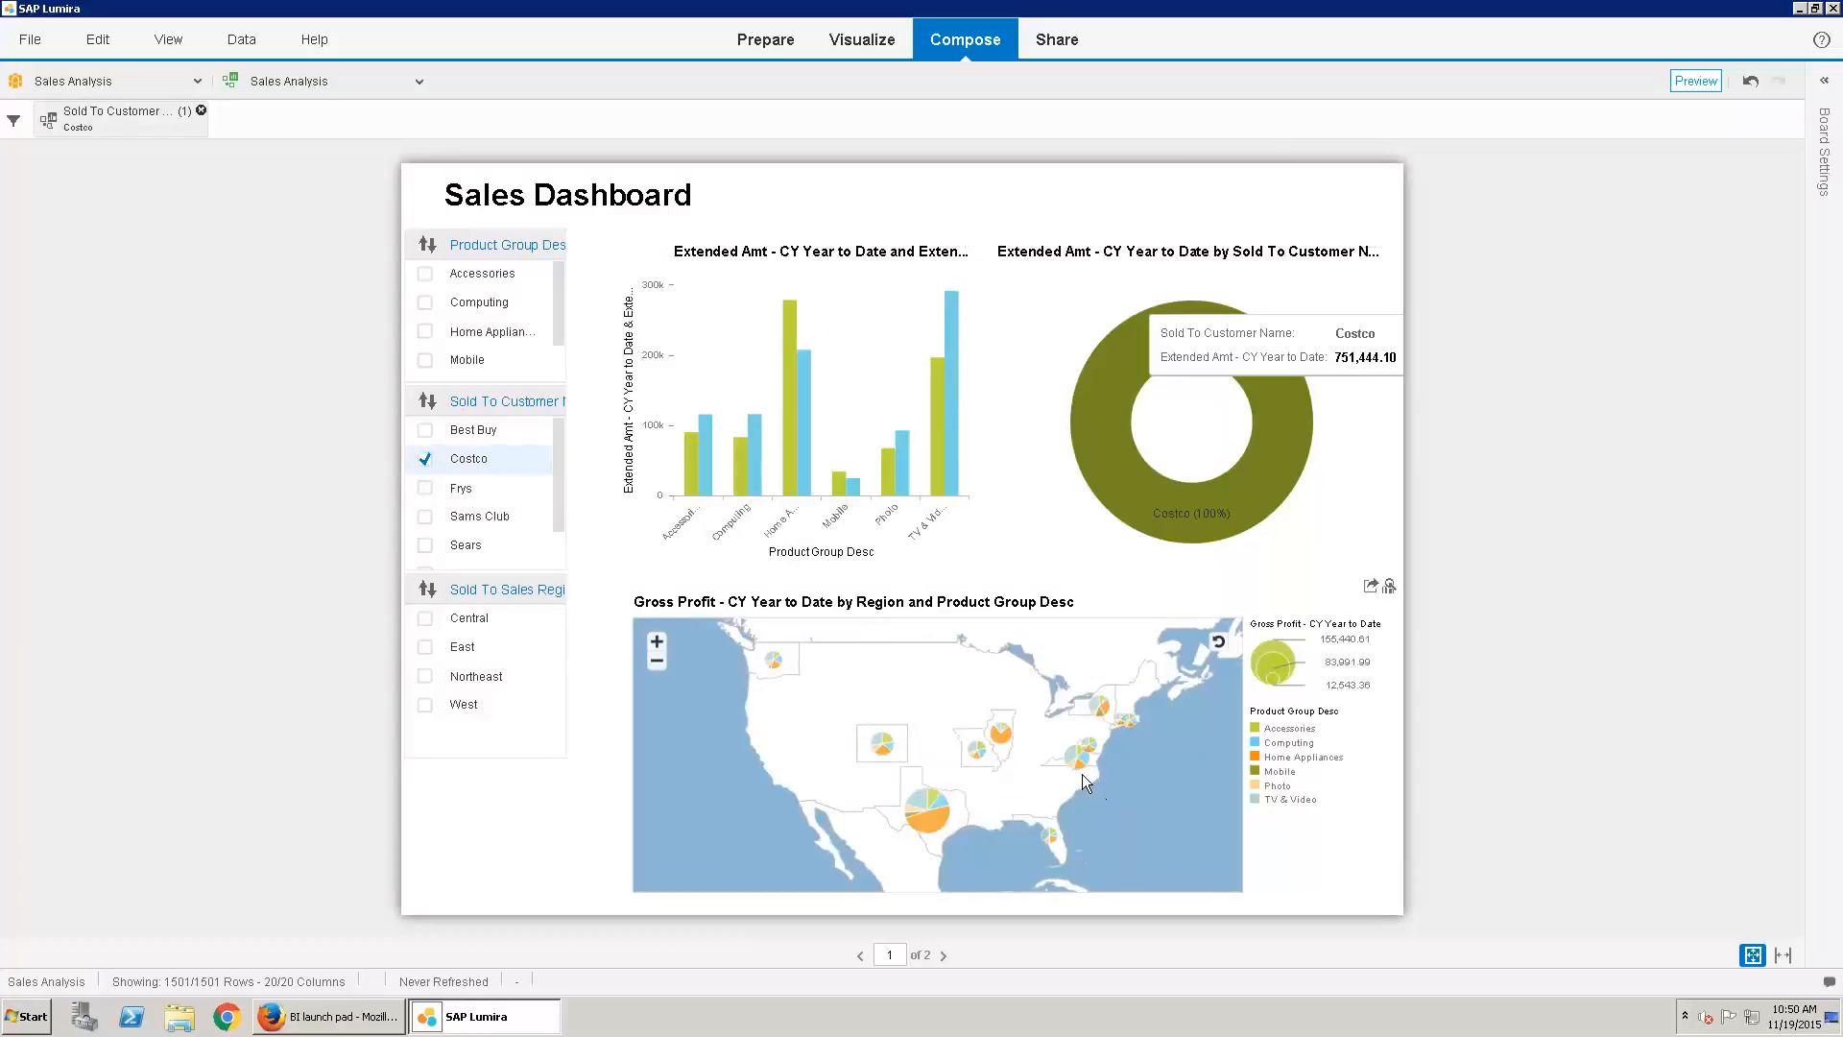
click(426, 518)
click(425, 546)
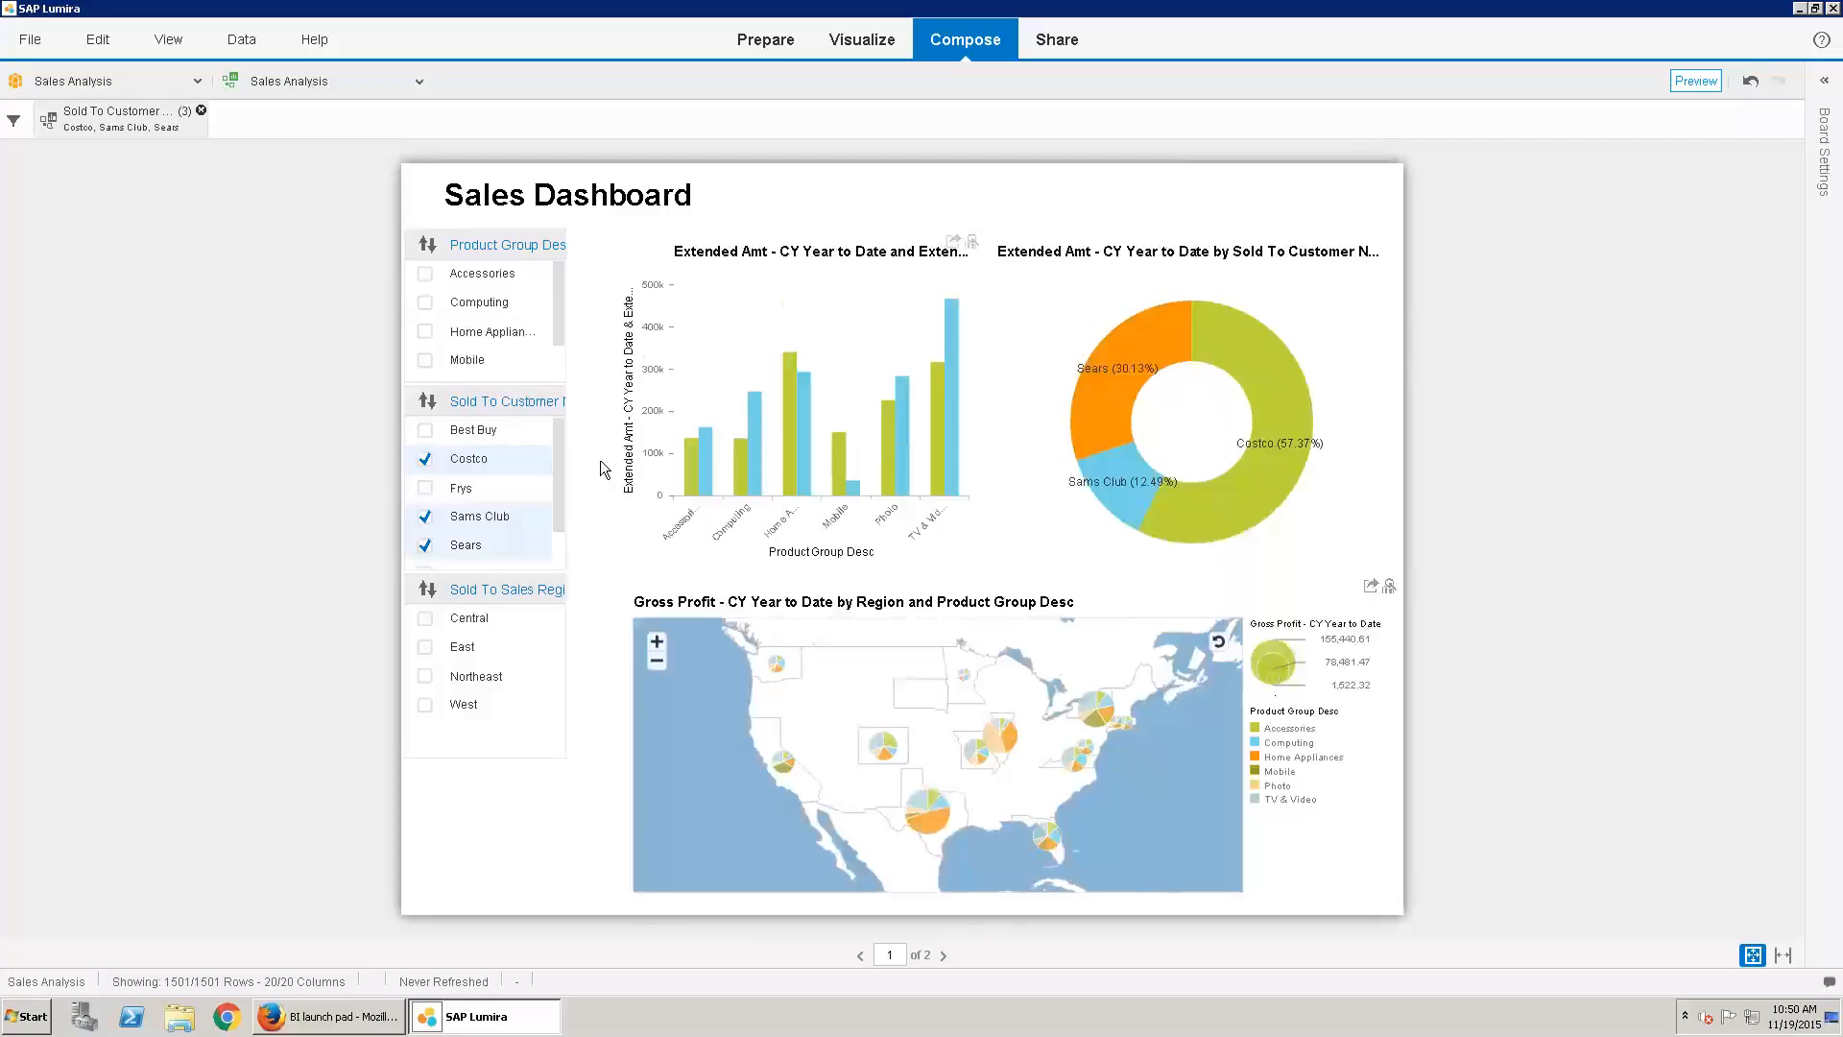
mouse_move(958, 463)
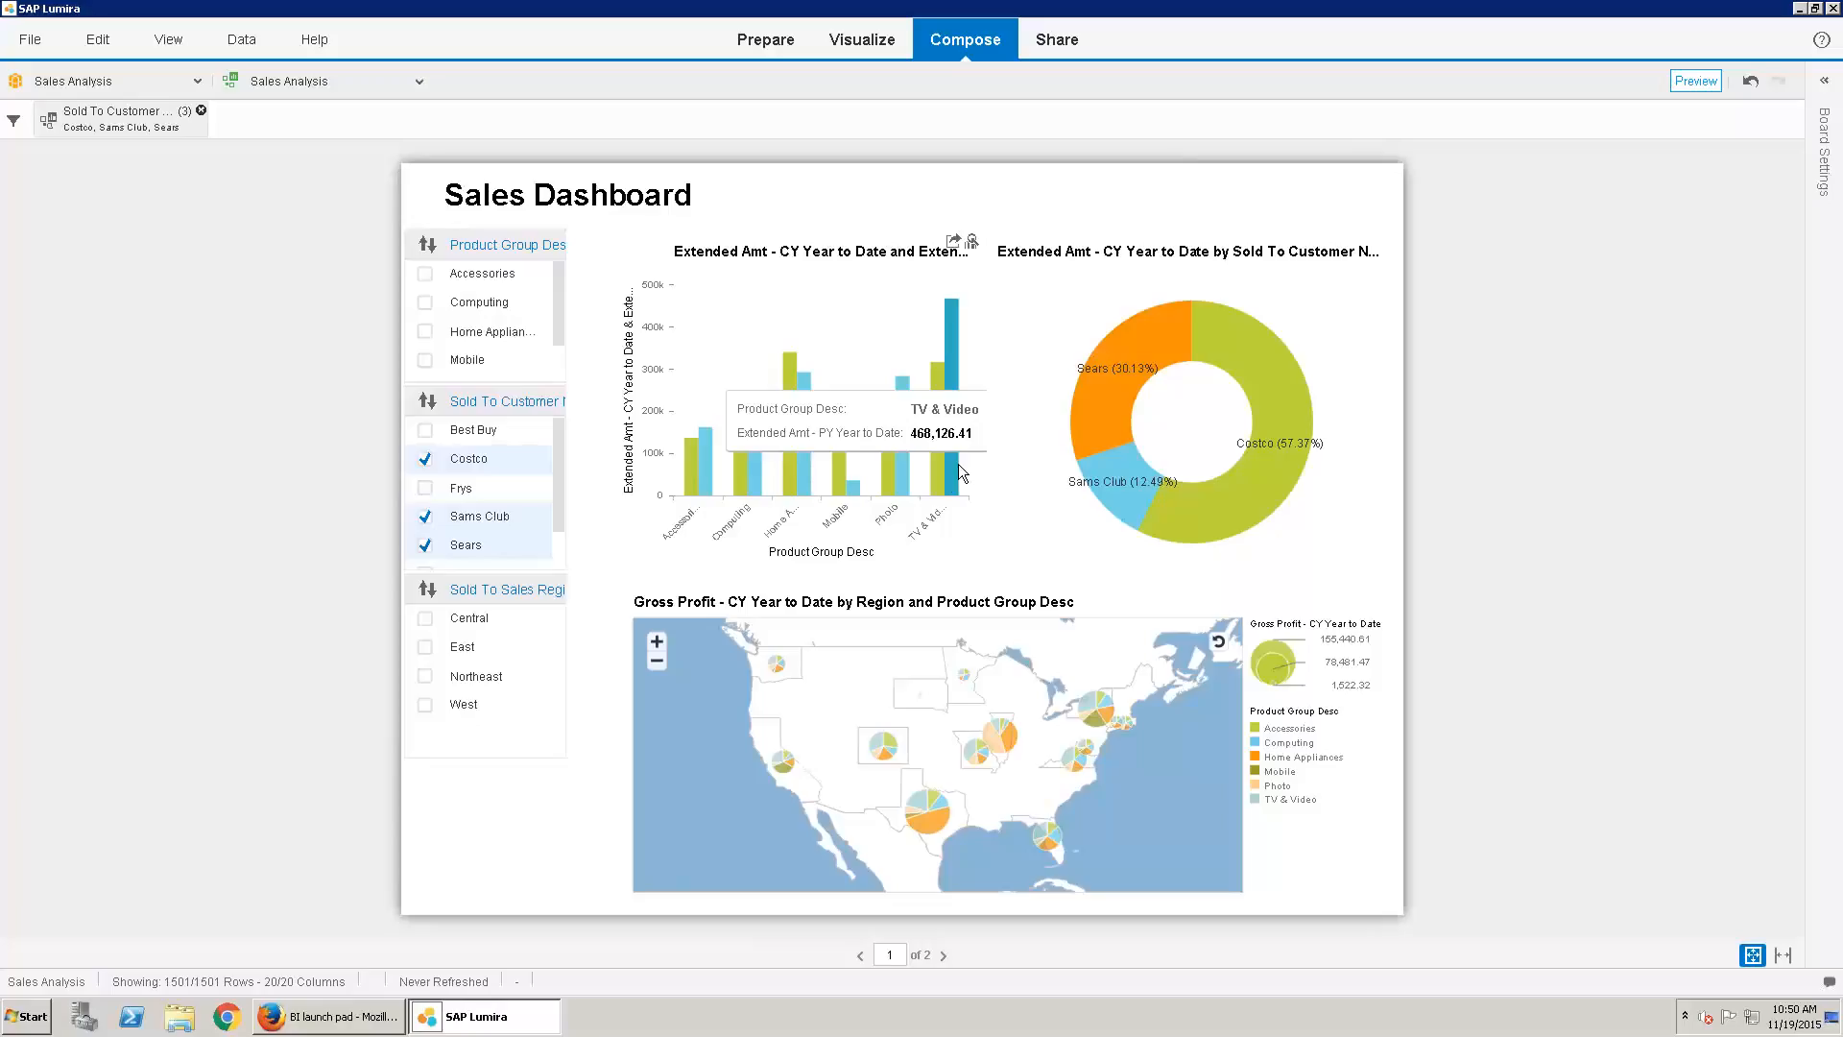
Start saving the document under a new name to the SAP BI Platform, connecting with the remembered Enterprise login
click(32, 46)
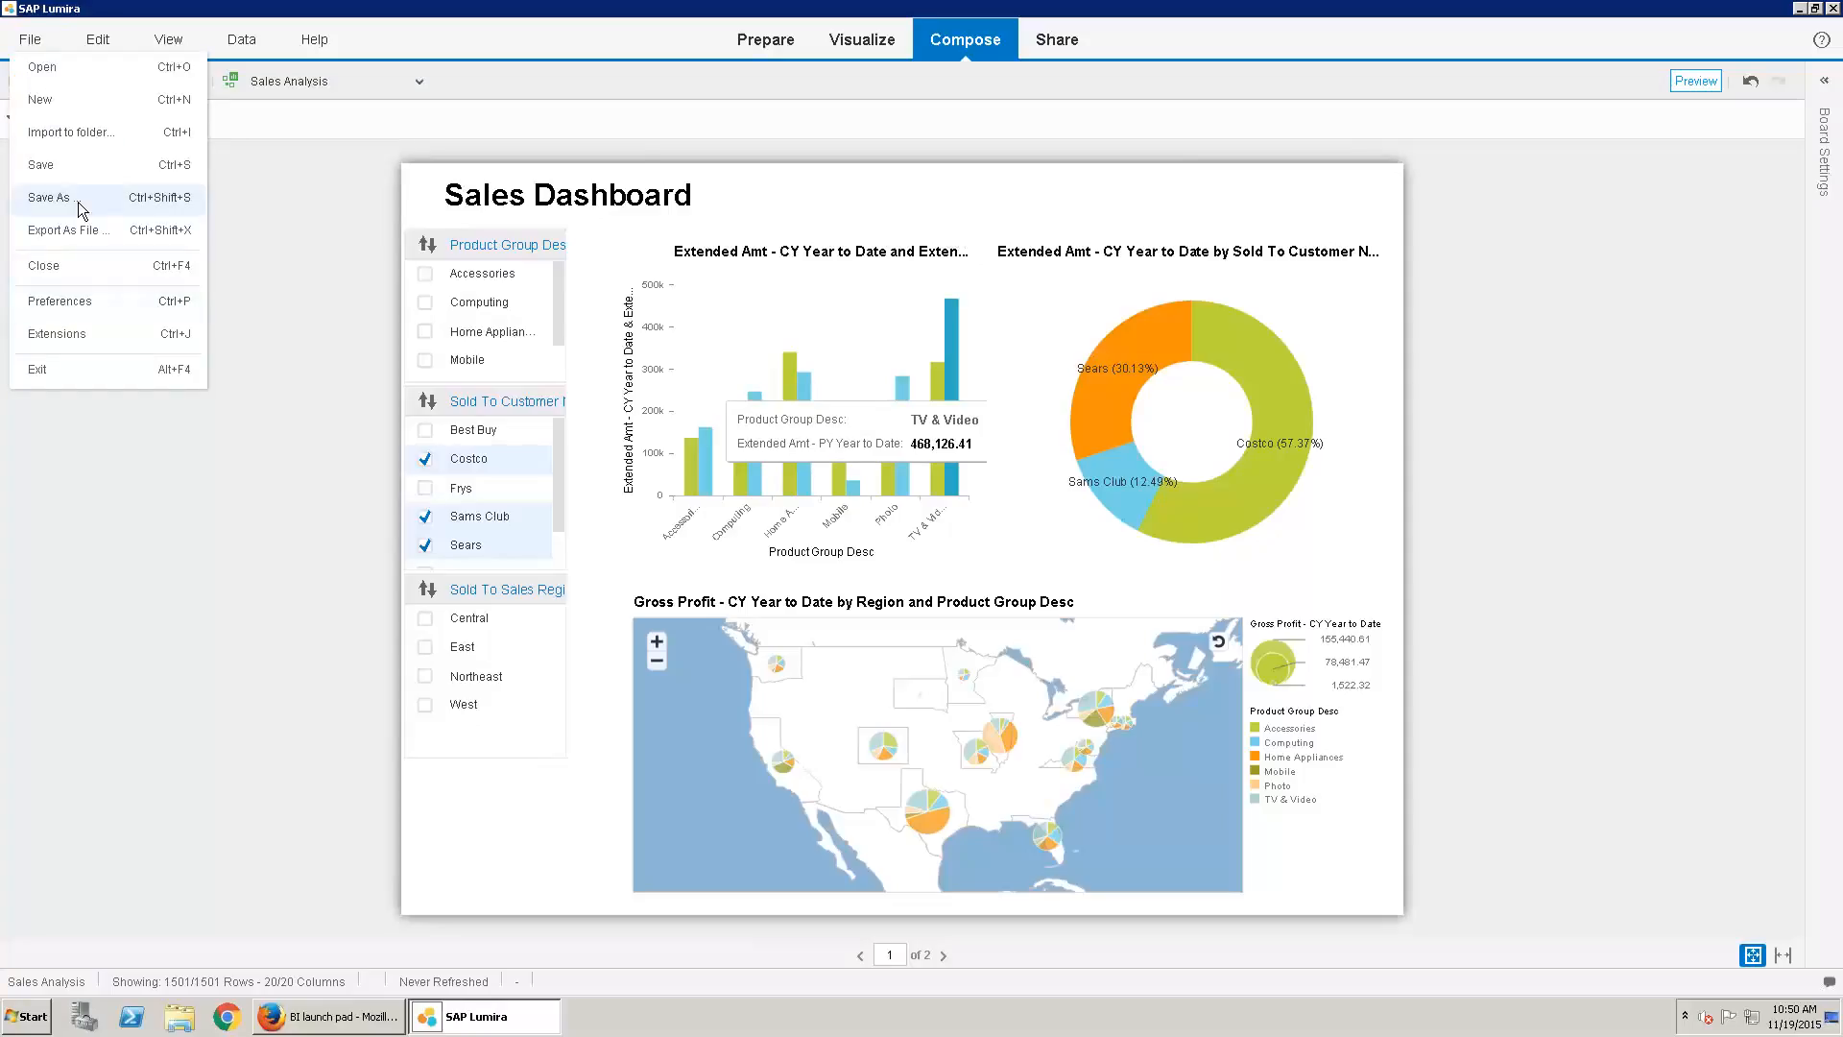
click(128, 199)
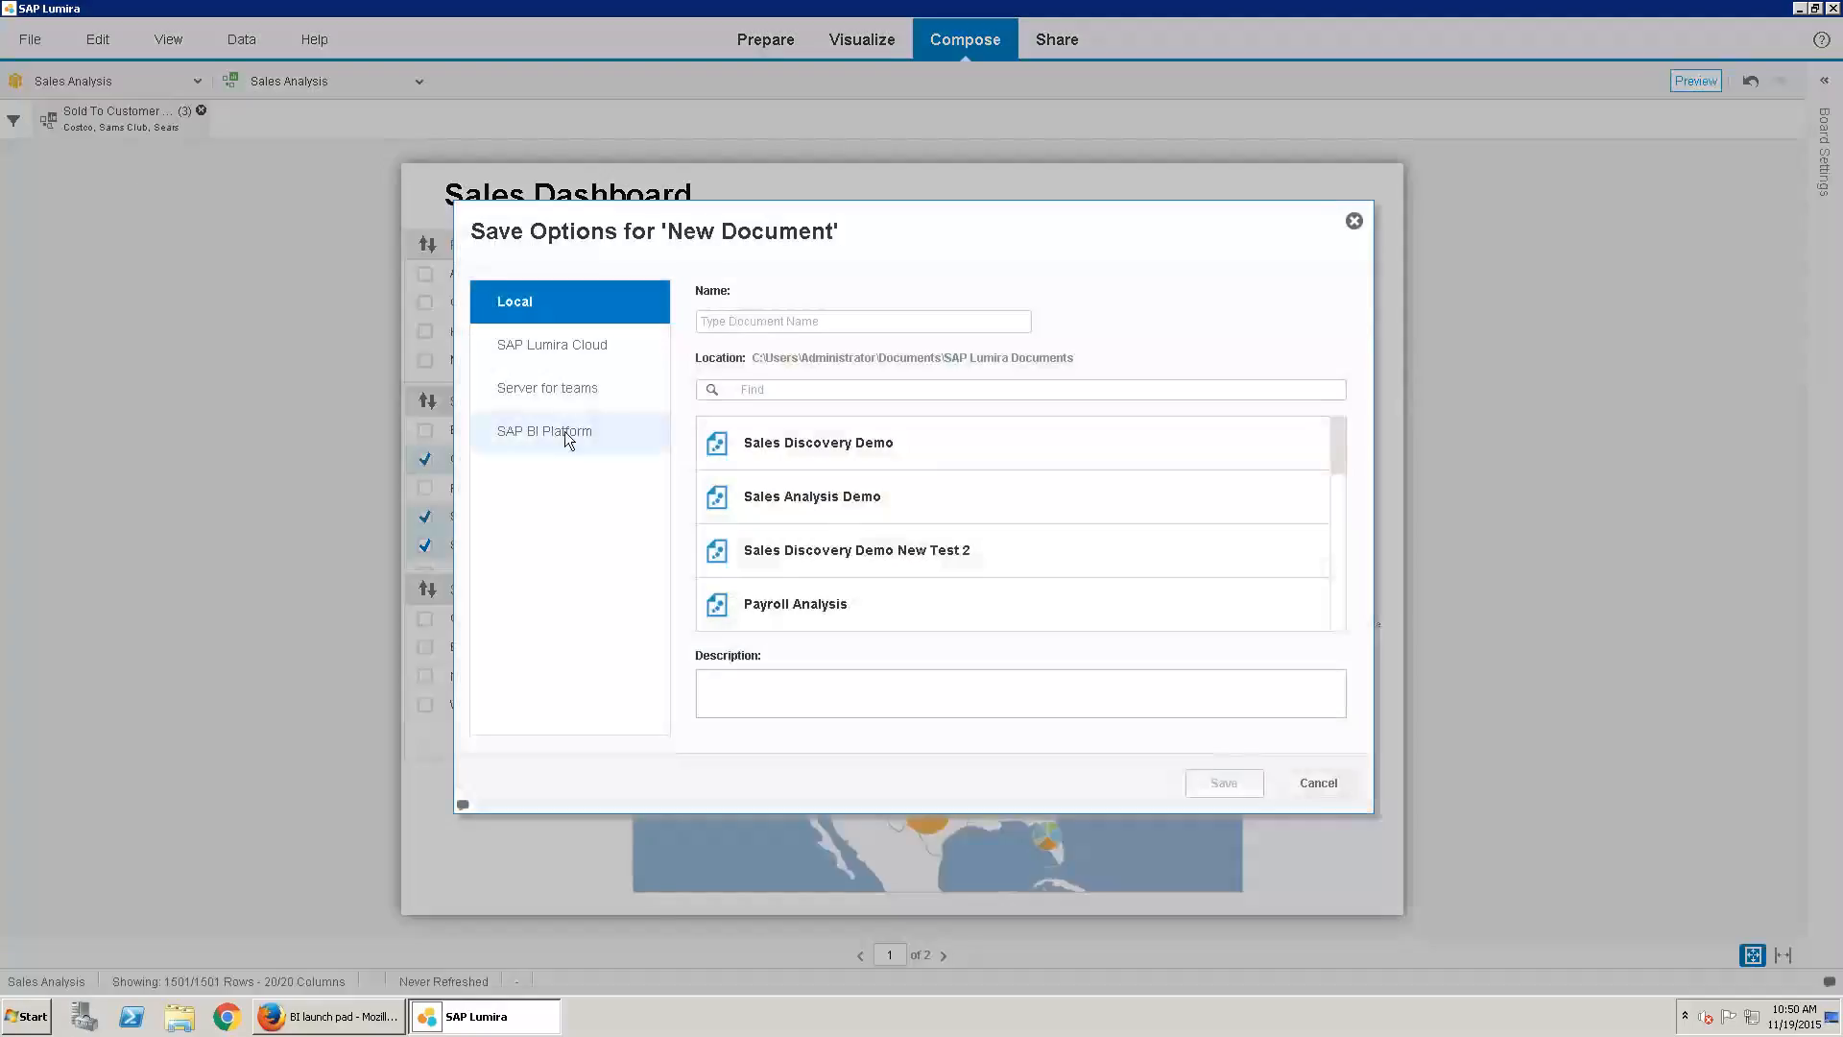
click(565, 430)
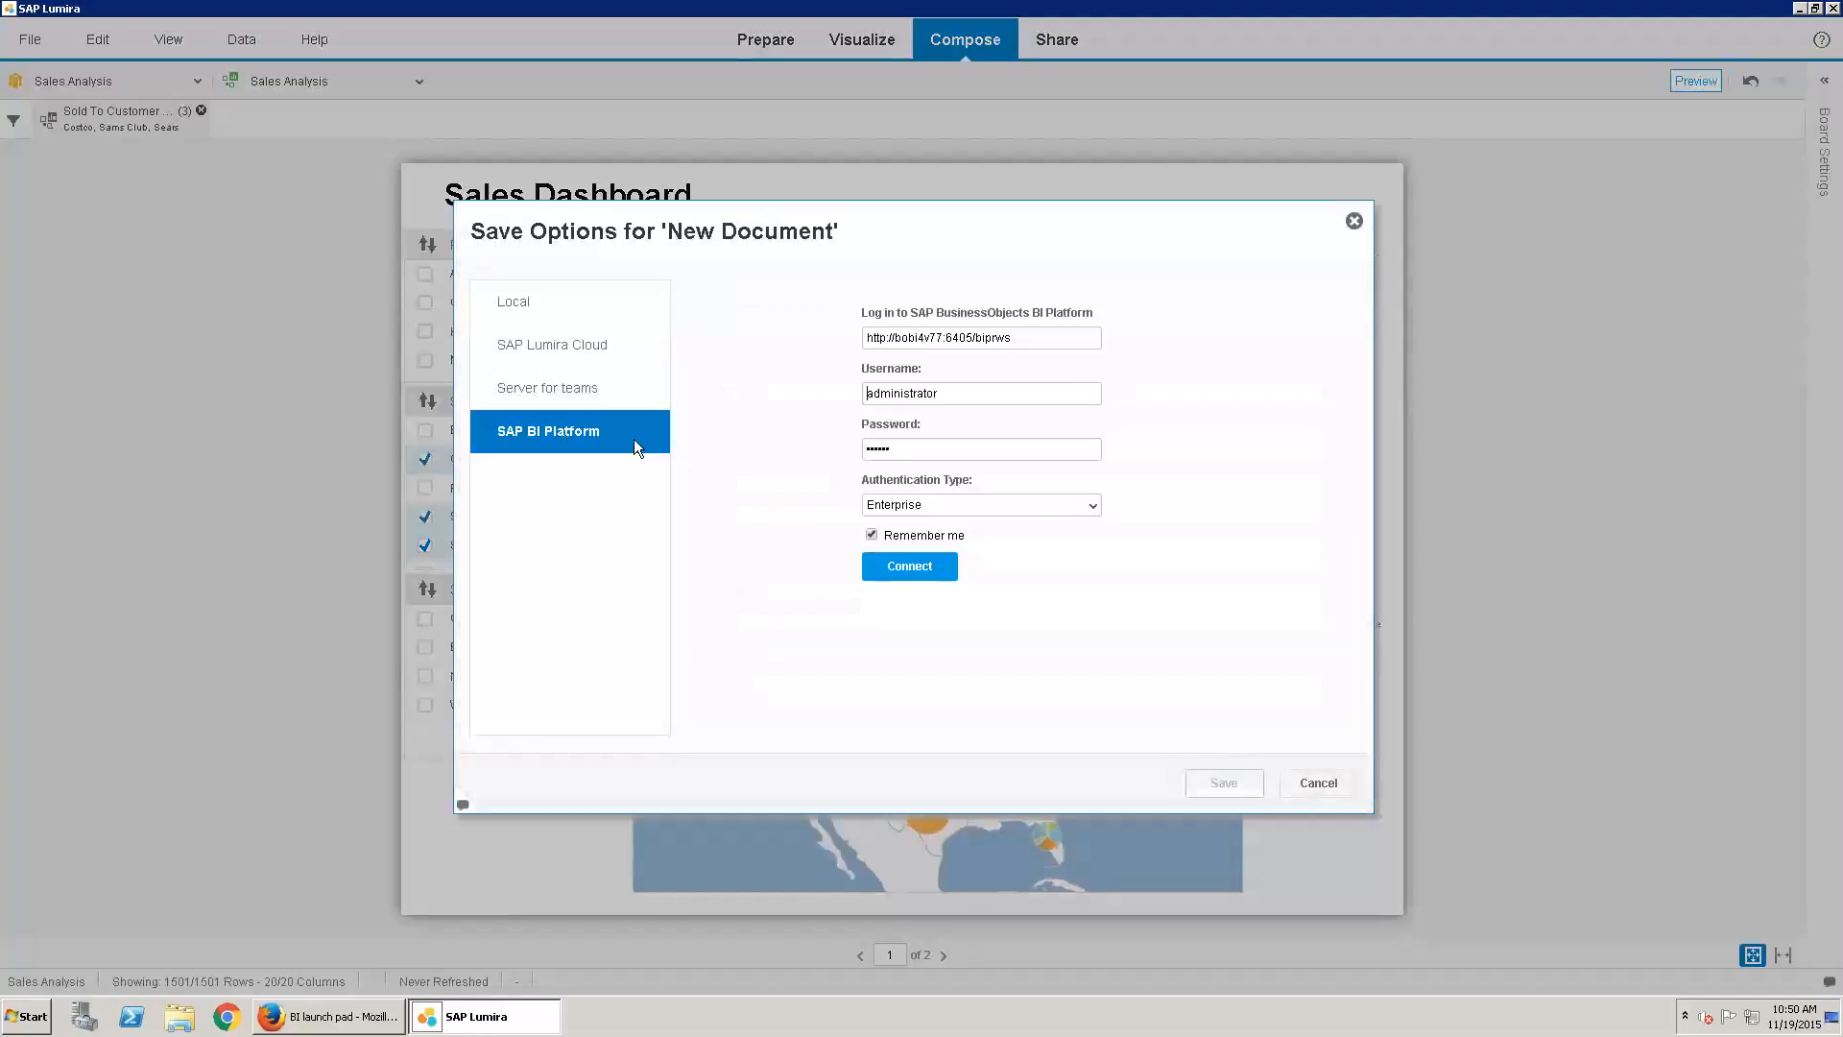
click(907, 568)
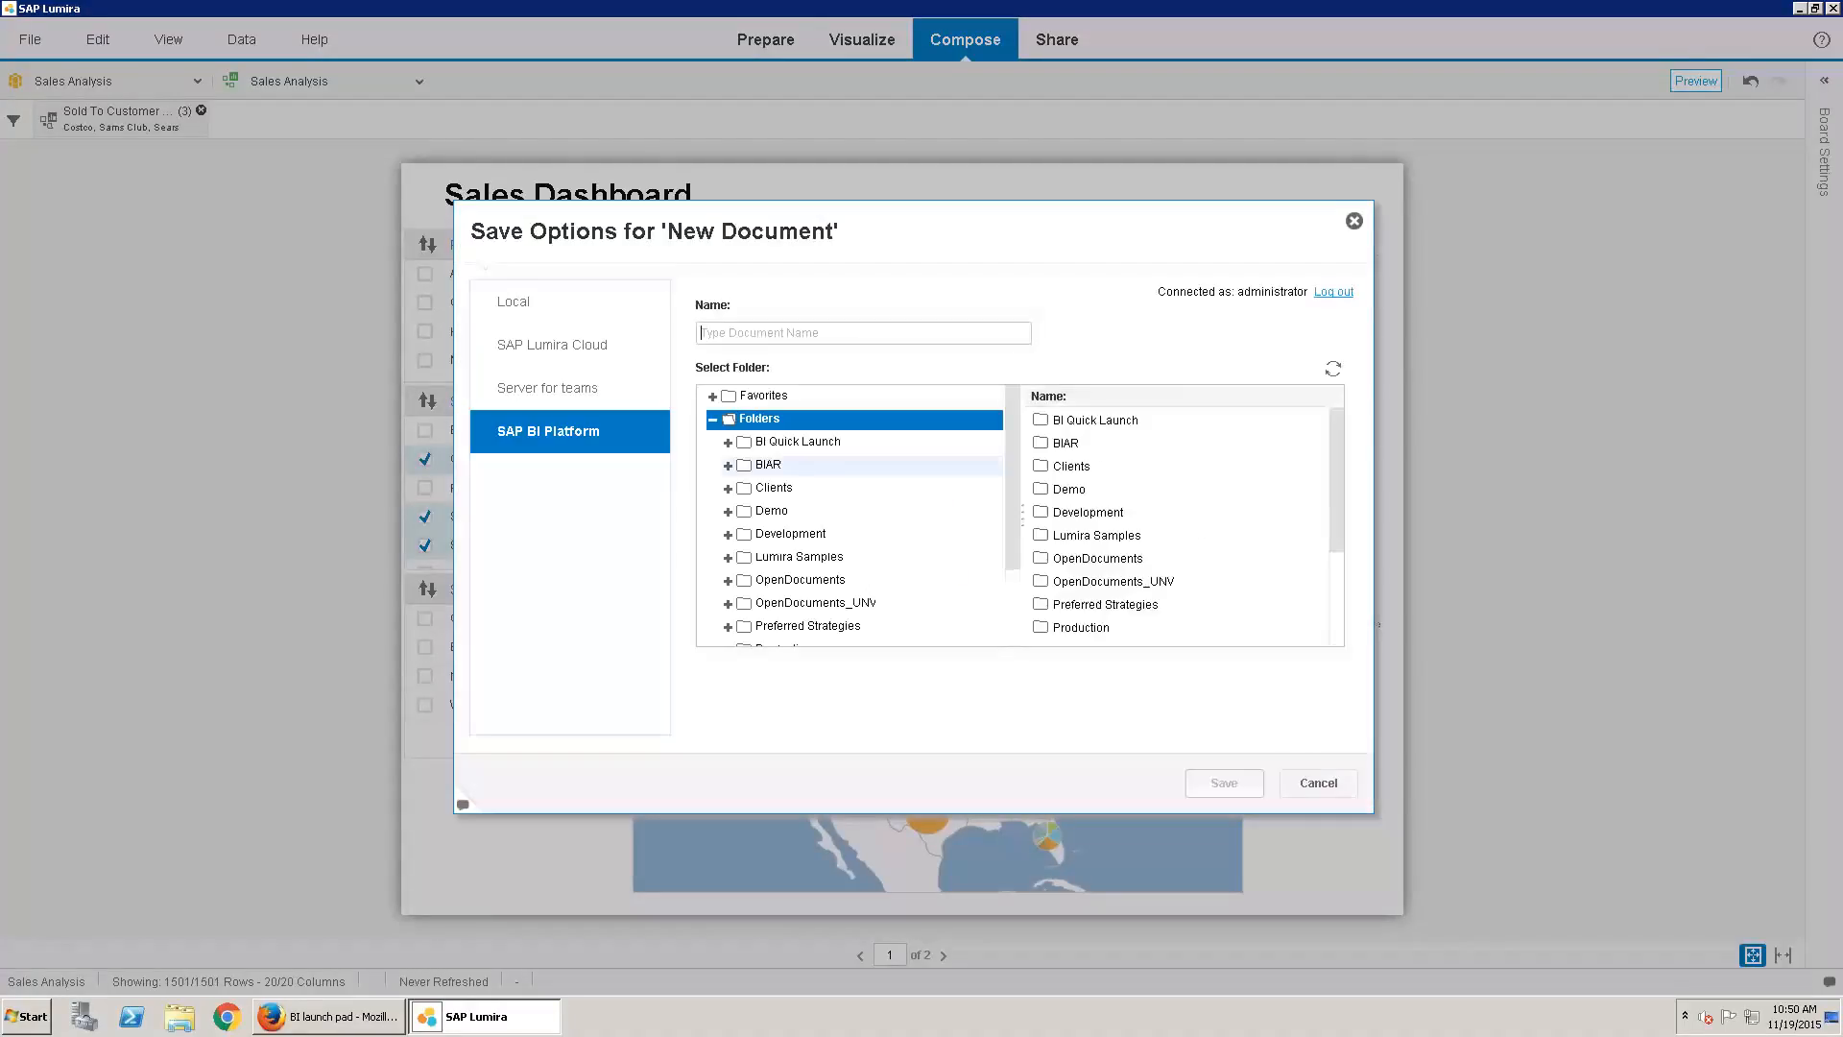
Choose the Demo folder inside Clients as the save destination and expand its subfolders
click(727, 489)
click(785, 535)
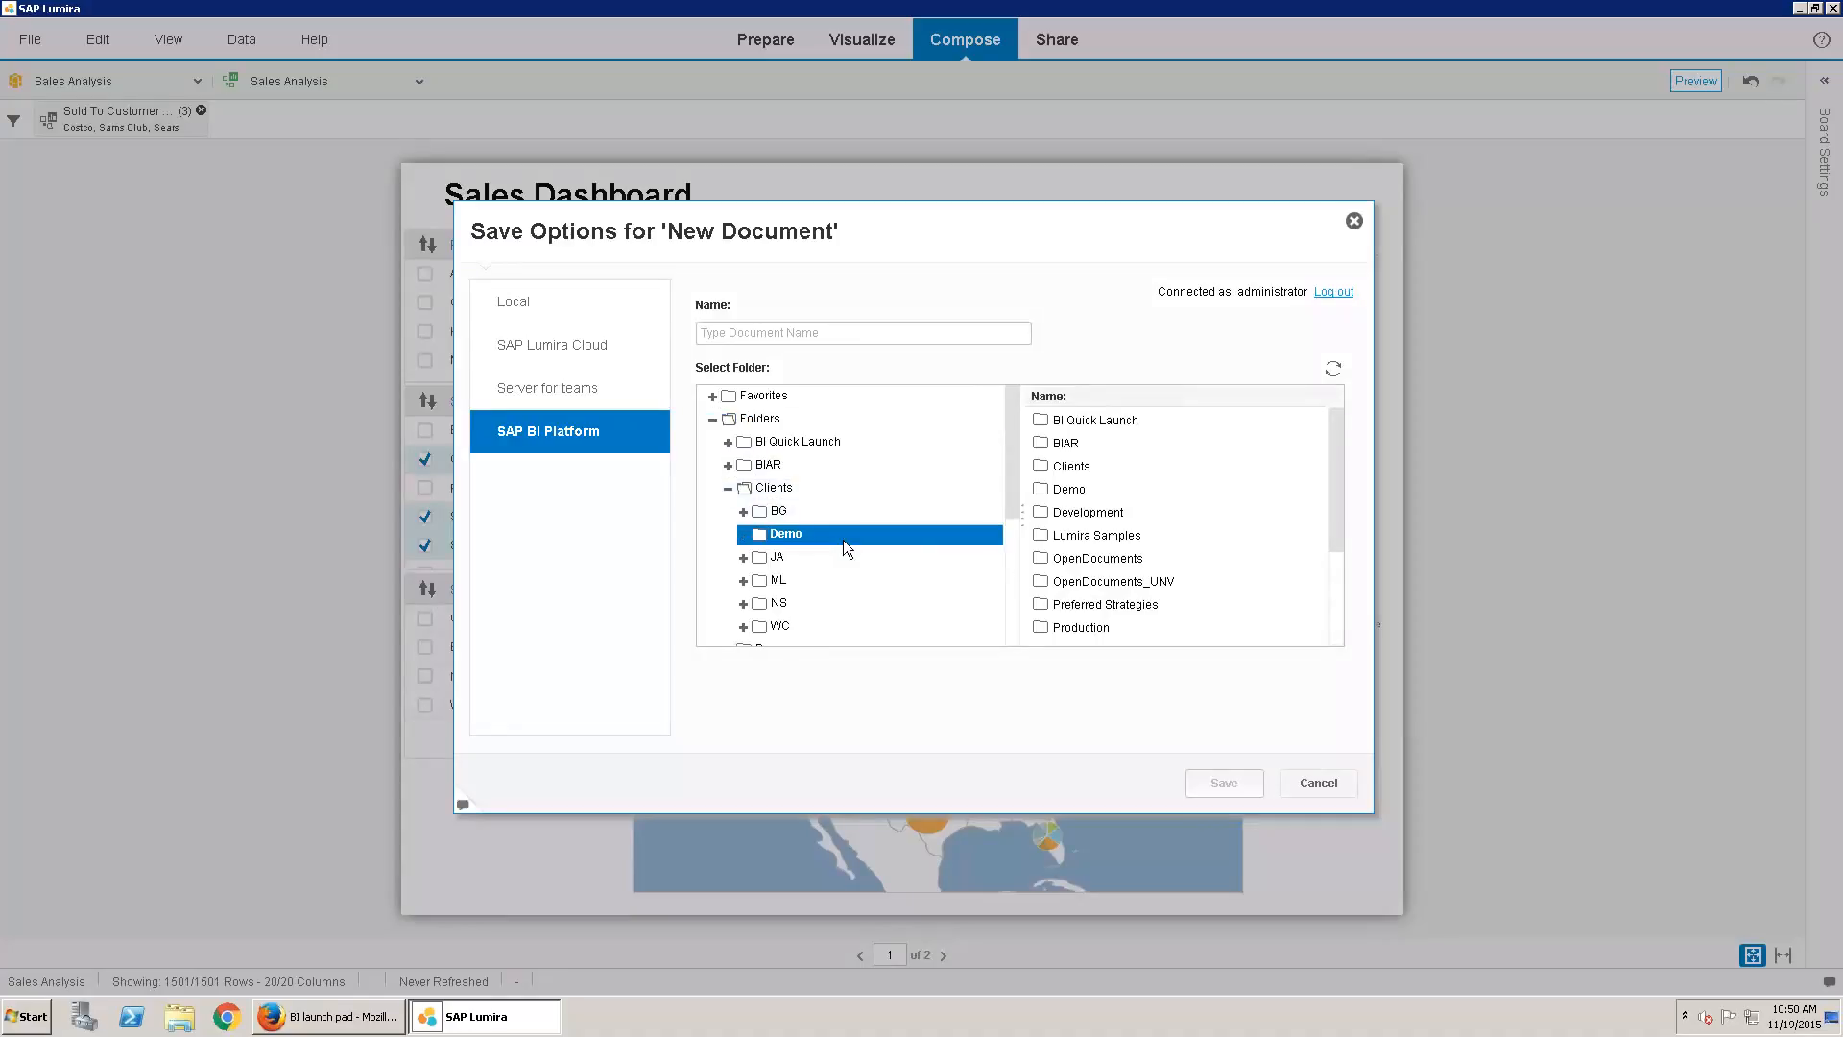
click(1066, 582)
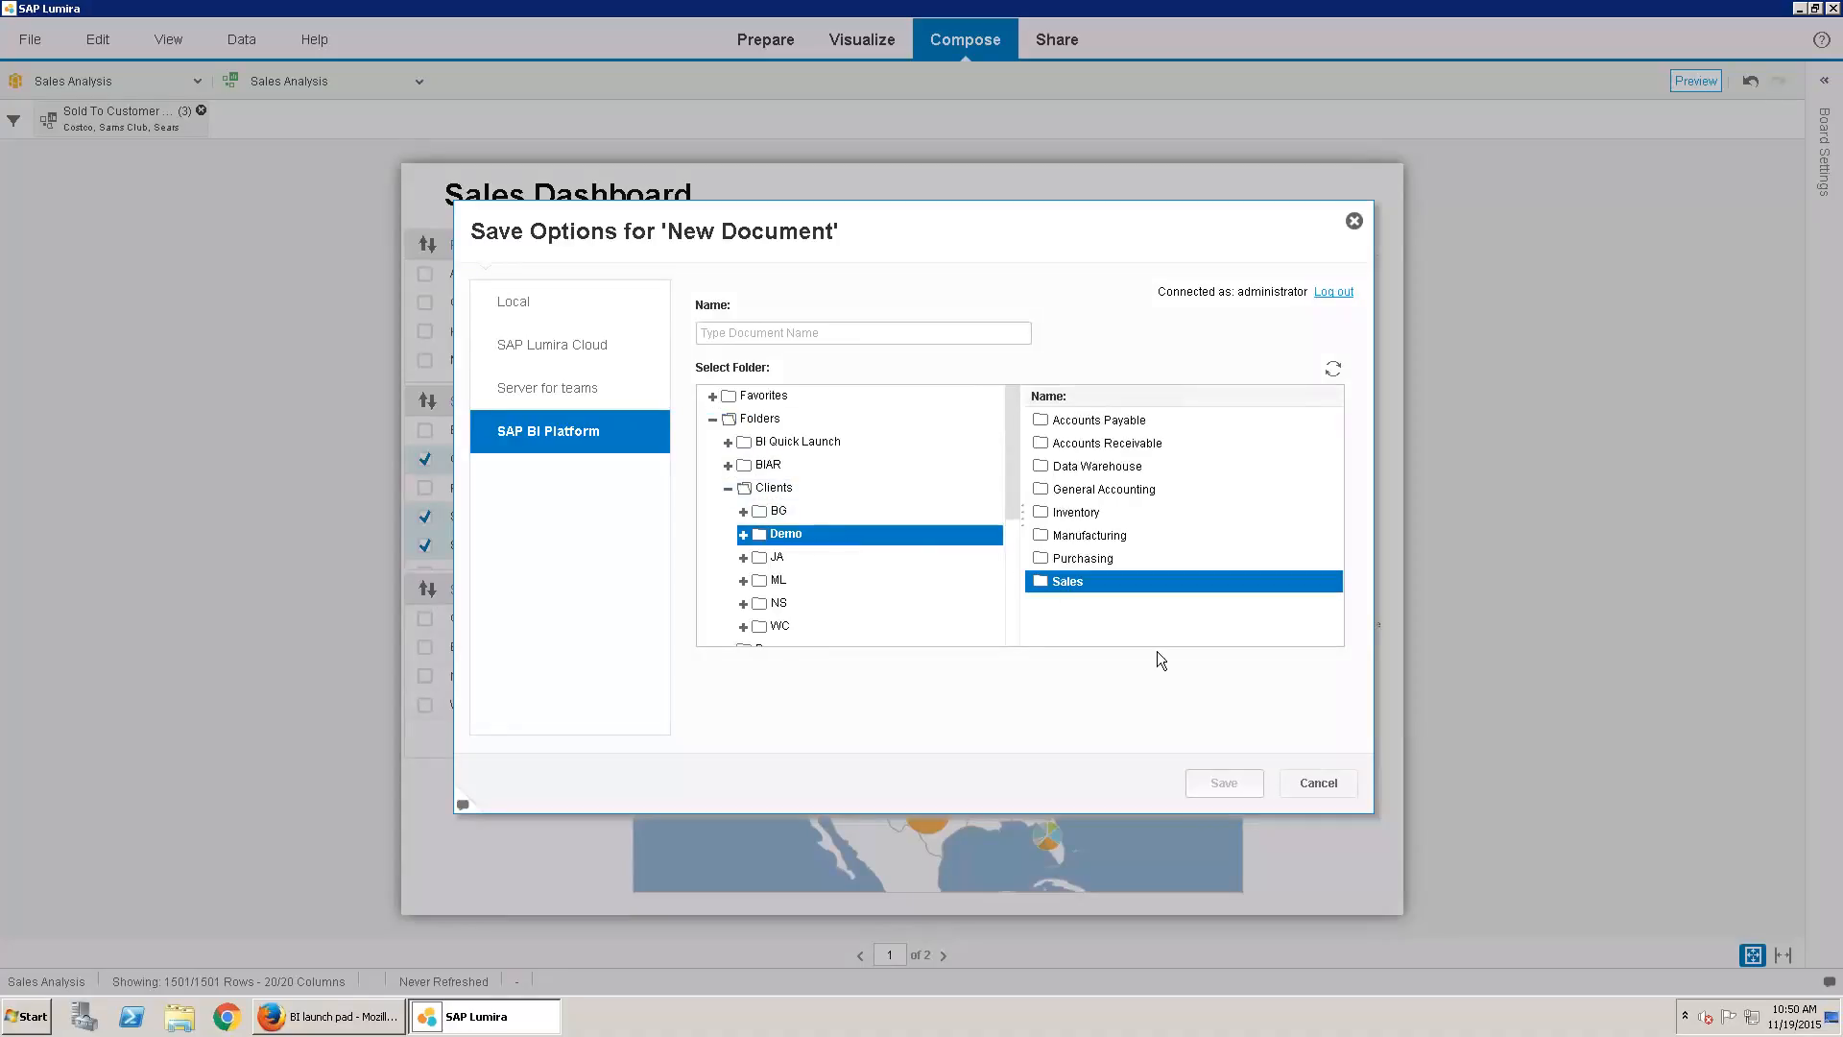
click(743, 535)
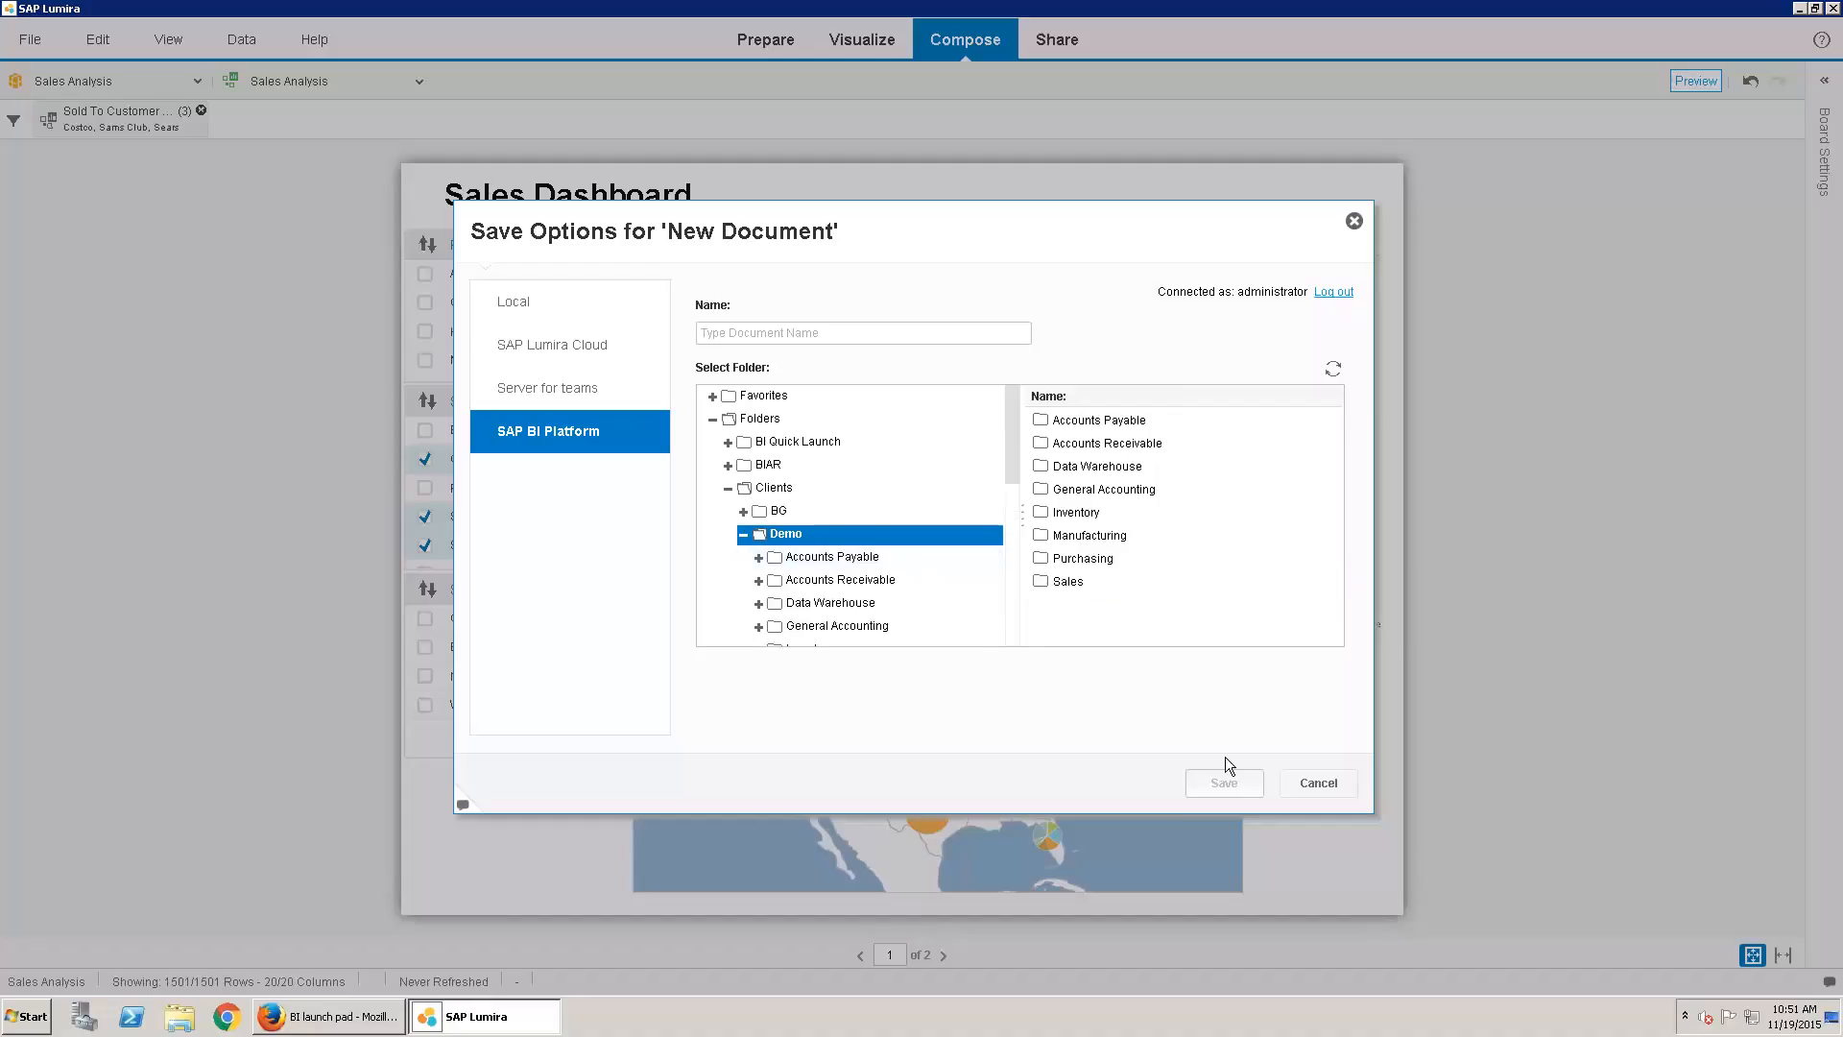
Name the document Sales Dashboard and save it to the chosen folder
click(832, 333)
text(S)
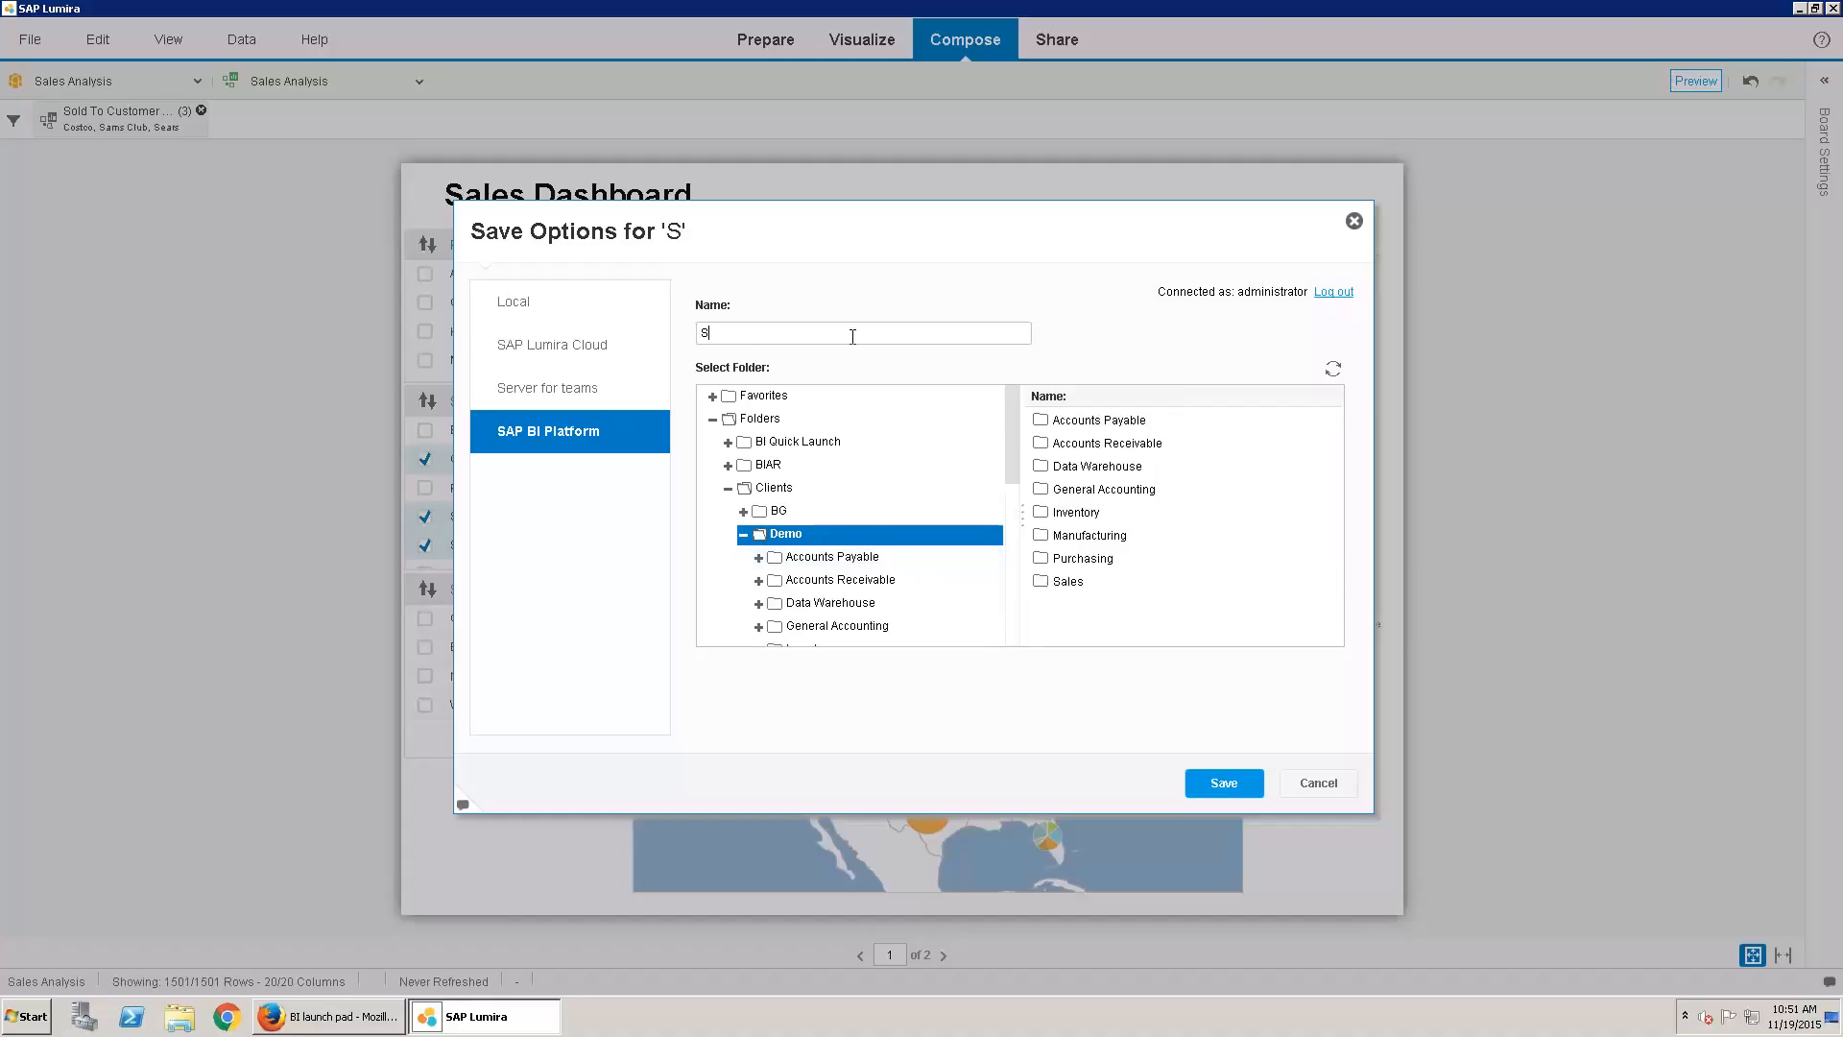
text(ales Dashboard)
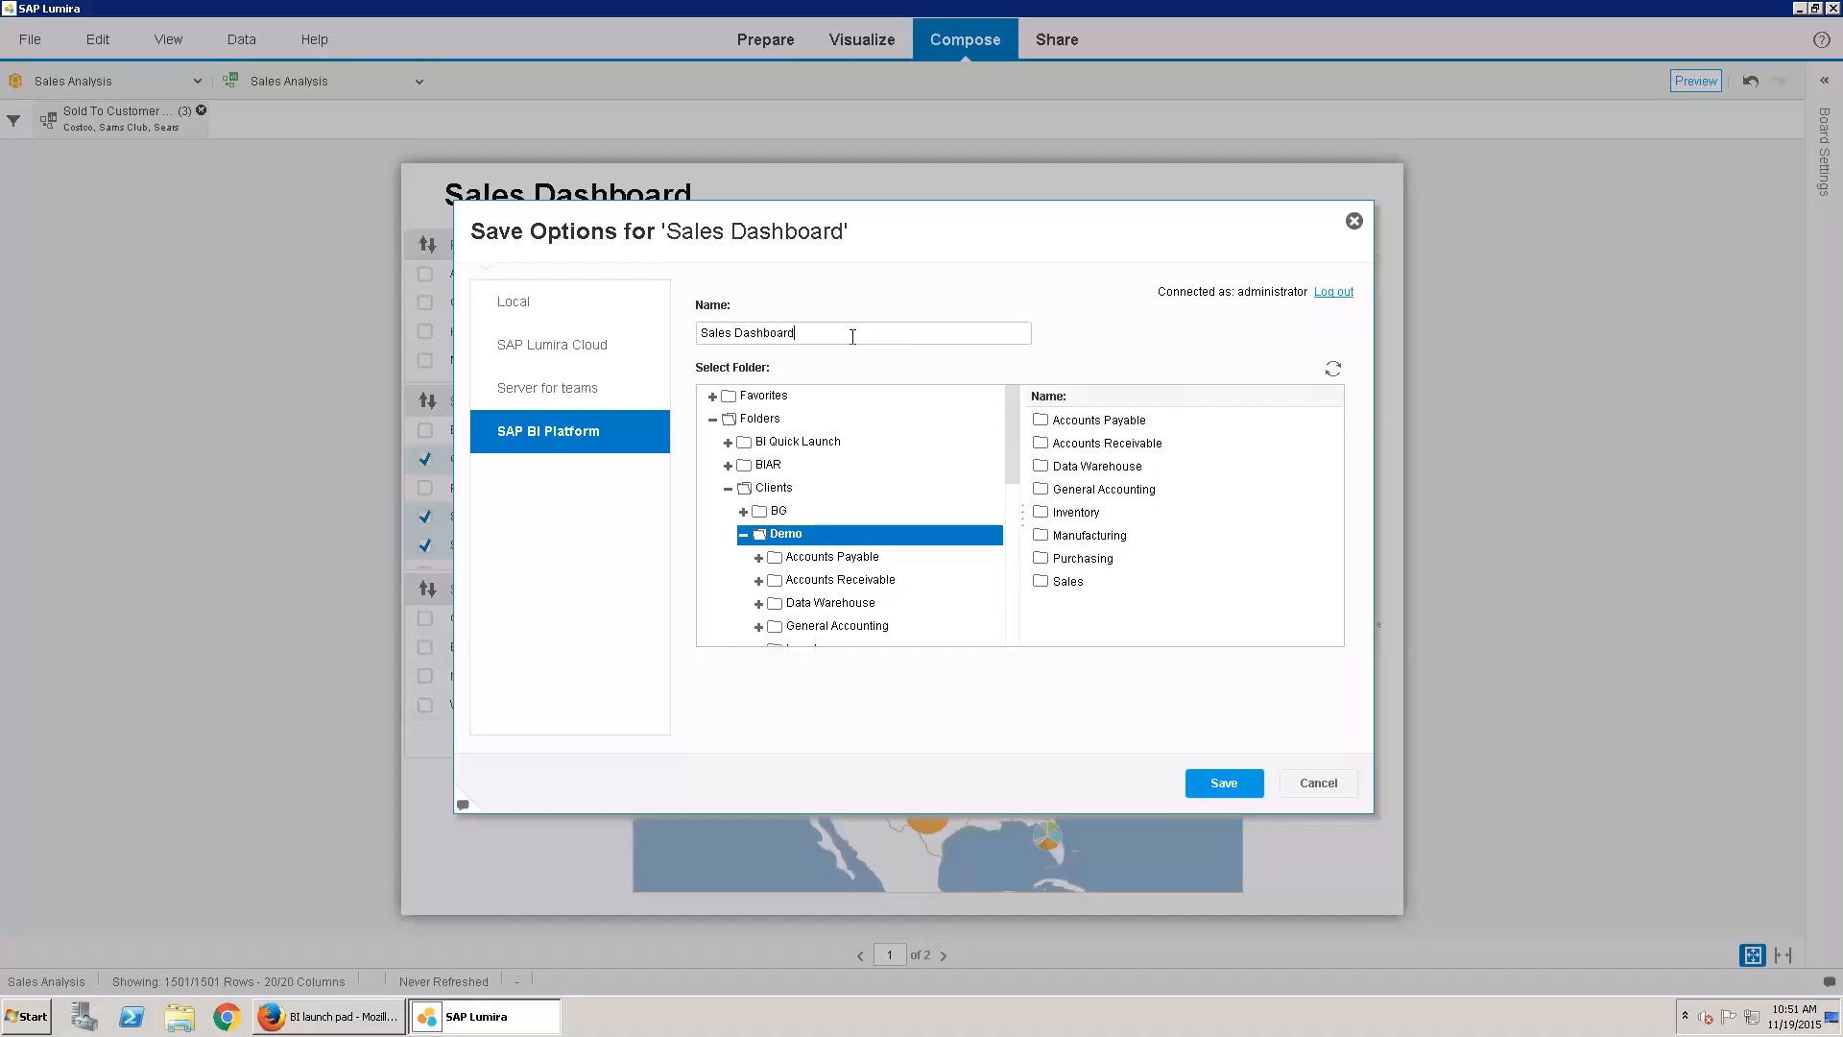
click(1224, 782)
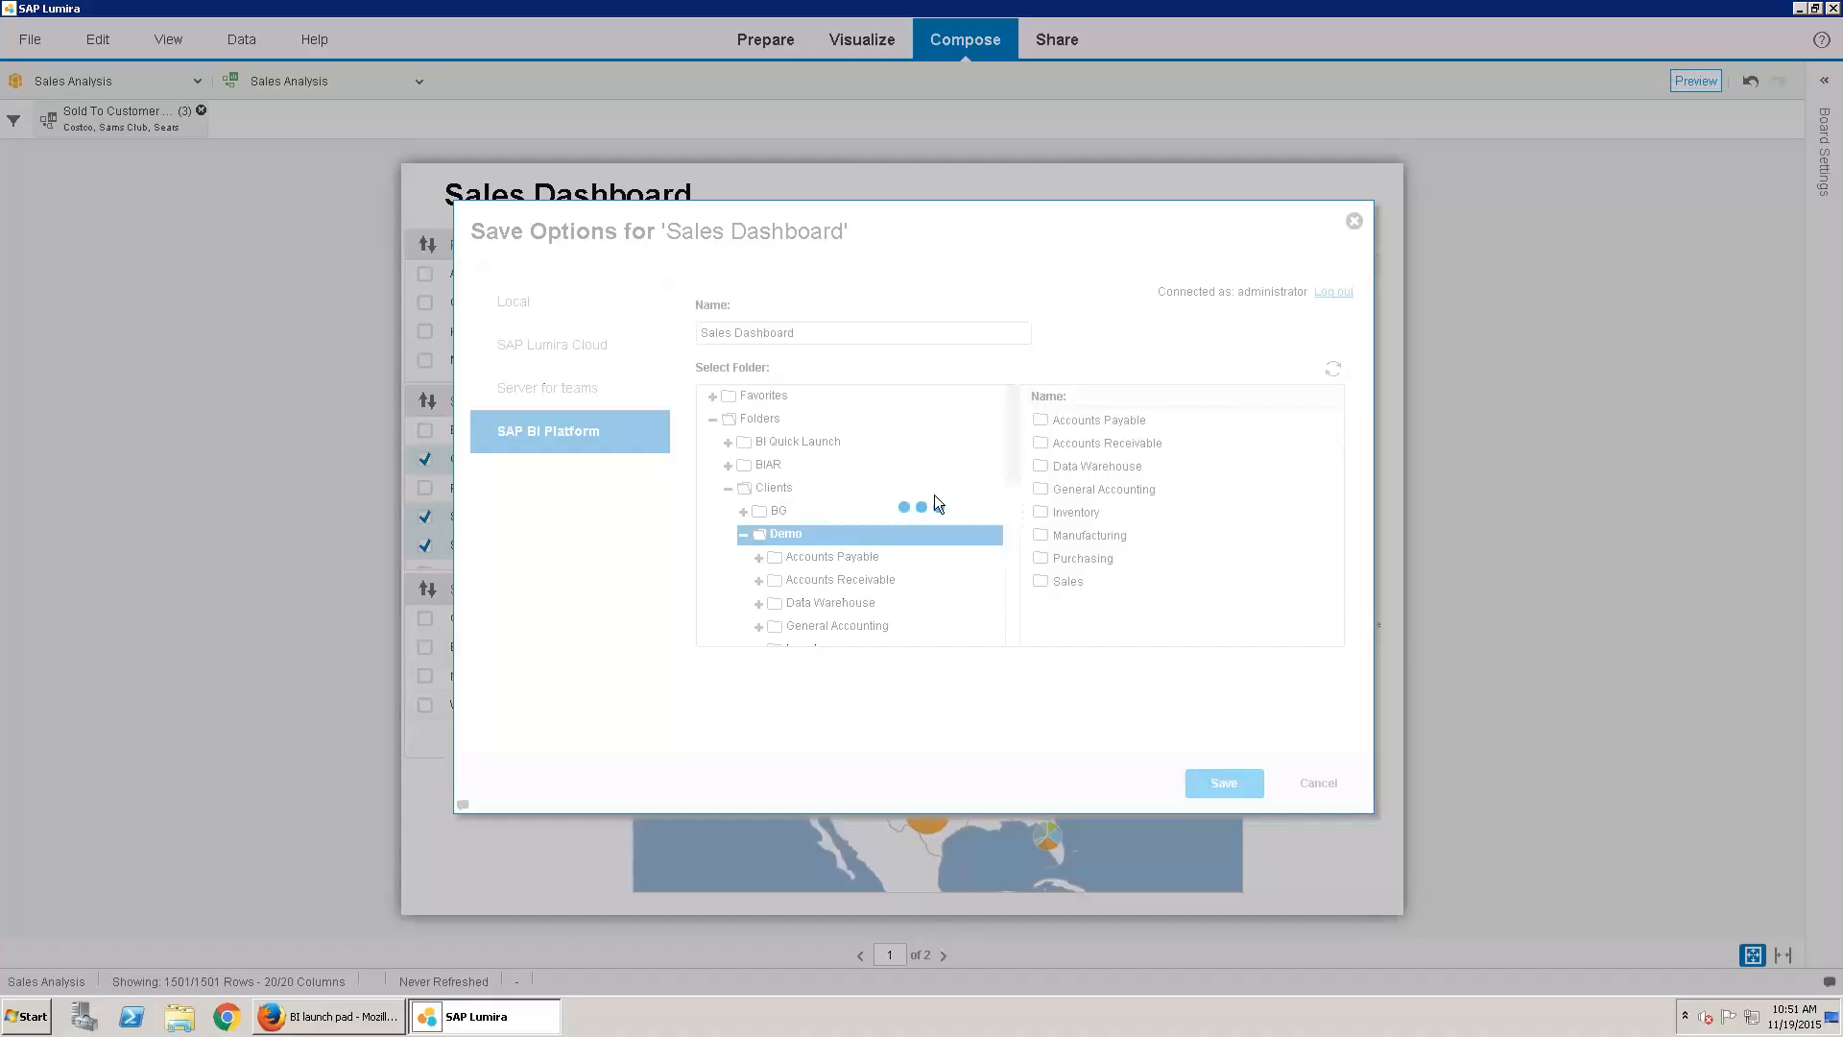